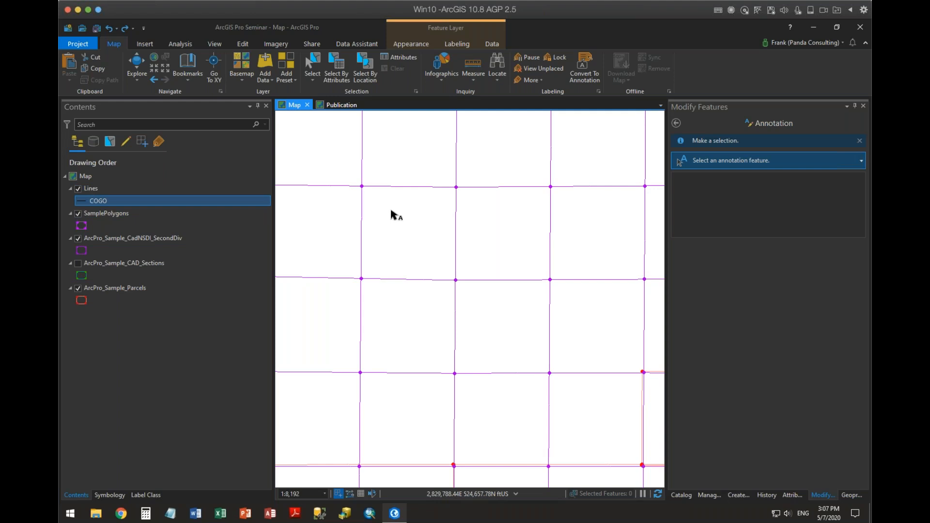
Examine the SamplePolygons polygon symbol, including its gallery, basic appearance, symbol layers and structure properties.
{"action": "left_click", "coordinate": [82, 226]}
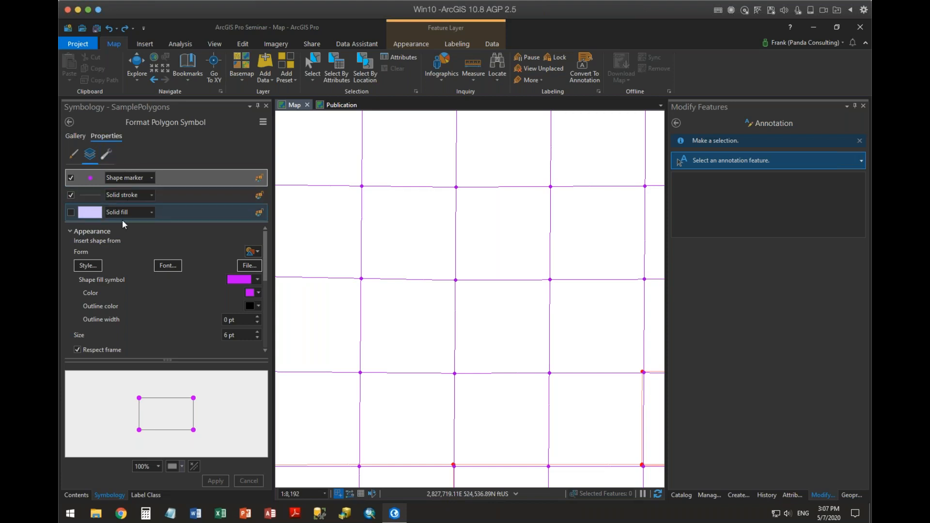
{"action": "left_click", "coordinate": [76, 495]}
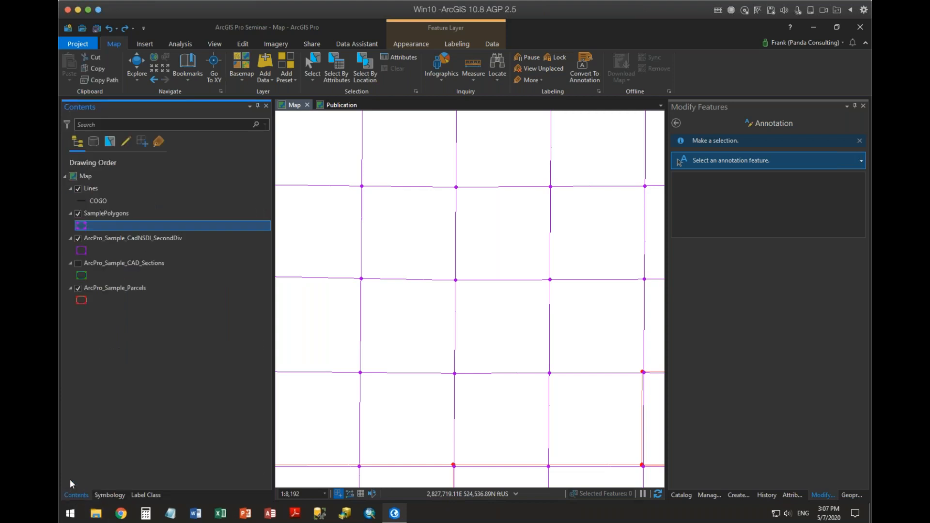
{"action": "left_click", "coordinate": [81, 226]}
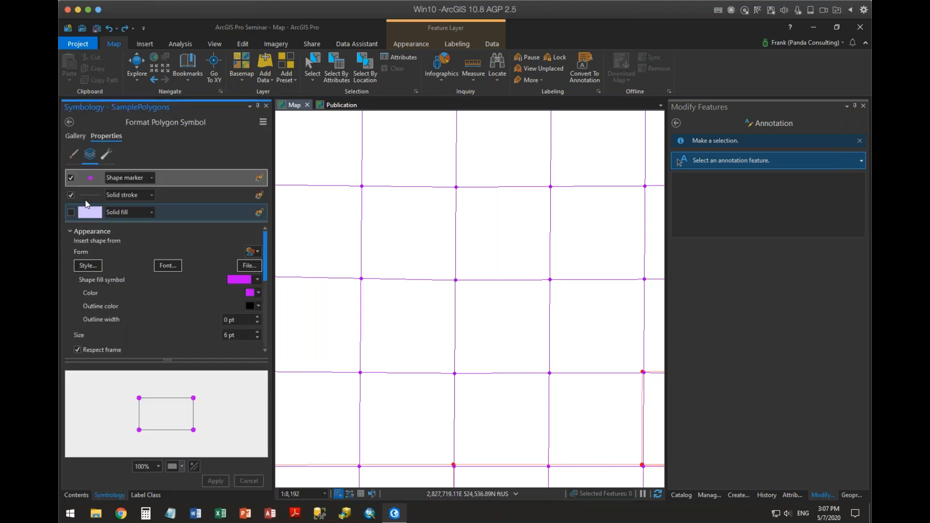
{"action": "left_click", "coordinate": [72, 134]}
{"action": "left_click", "coordinate": [100, 135]}
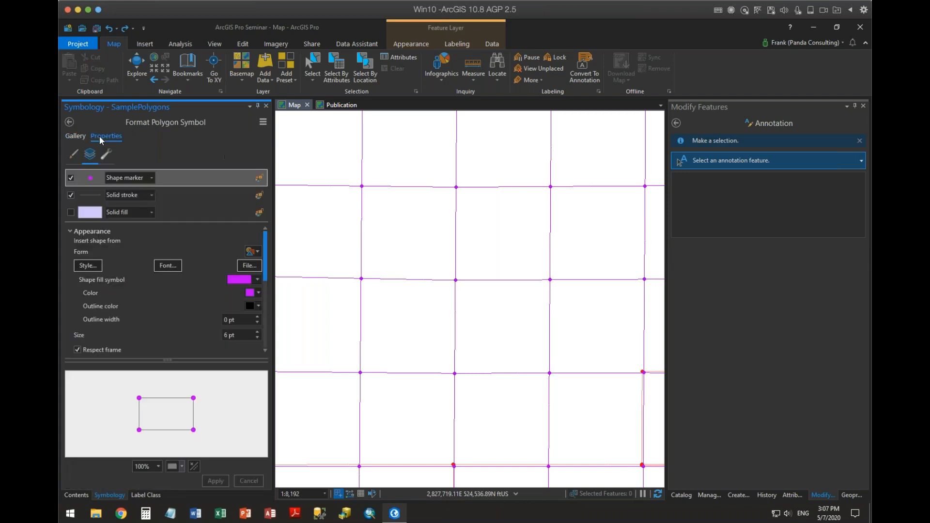
{"action": "left_click", "coordinate": [71, 154]}
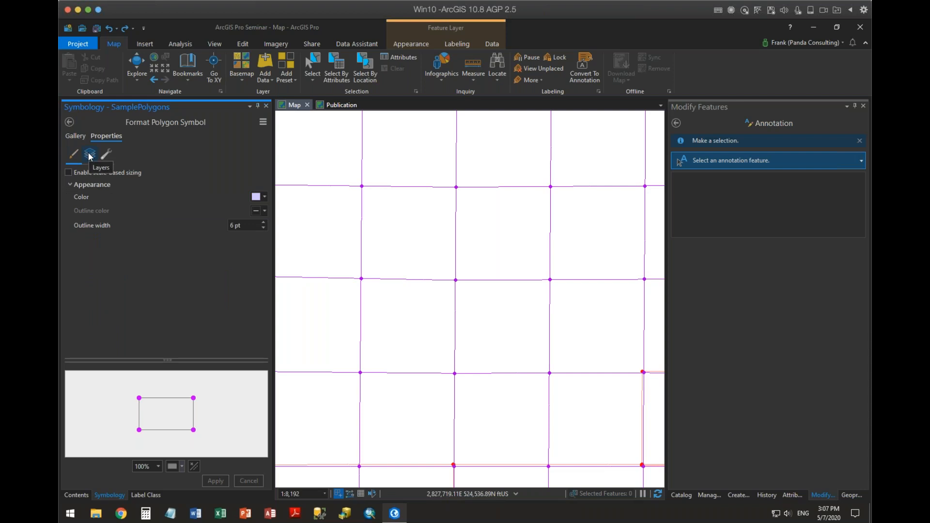
{"action": "left_click", "coordinate": [89, 155]}
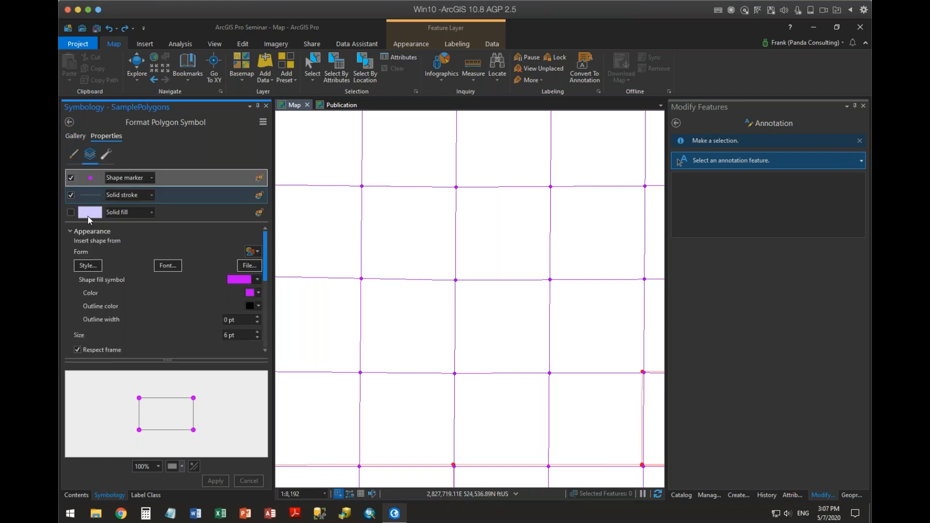
{"action": "left_click", "coordinate": [111, 155]}
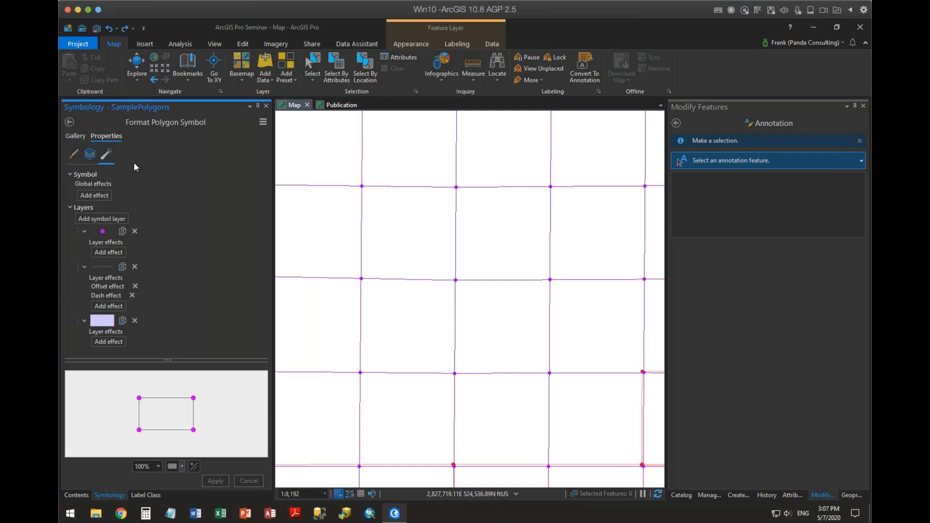
Add a marker layer to the SamplePolygons symbol and turn off the new black shape marker.
{"action": "left_click", "coordinate": [101, 220]}
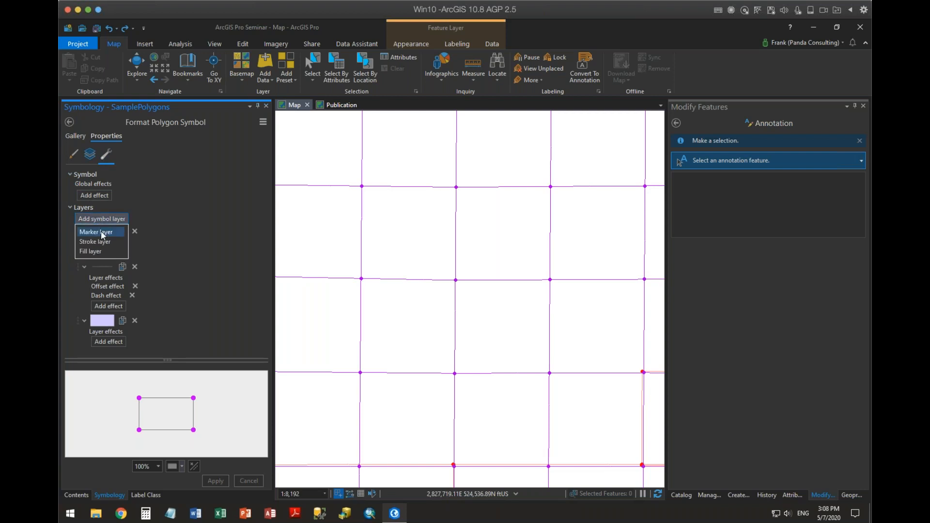
{"action": "left_click", "coordinate": [101, 234]}
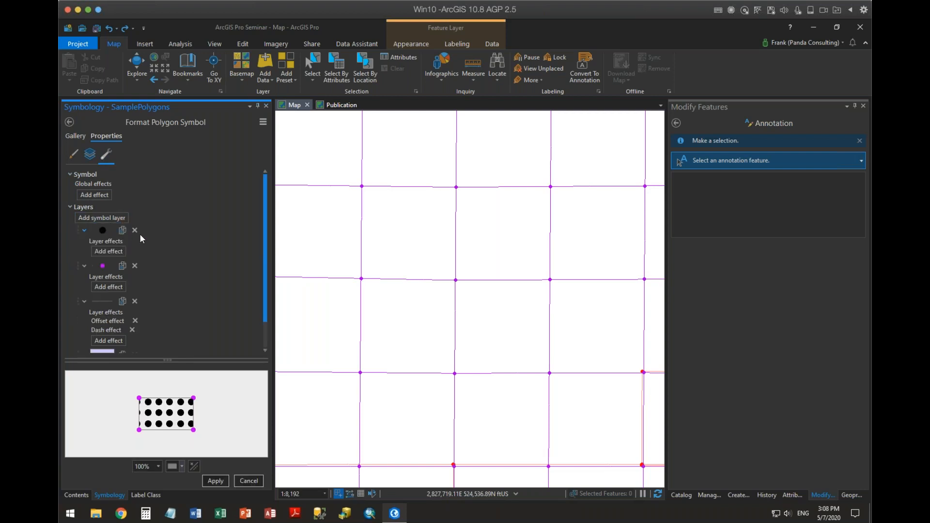
{"action": "left_click", "coordinate": [90, 155]}
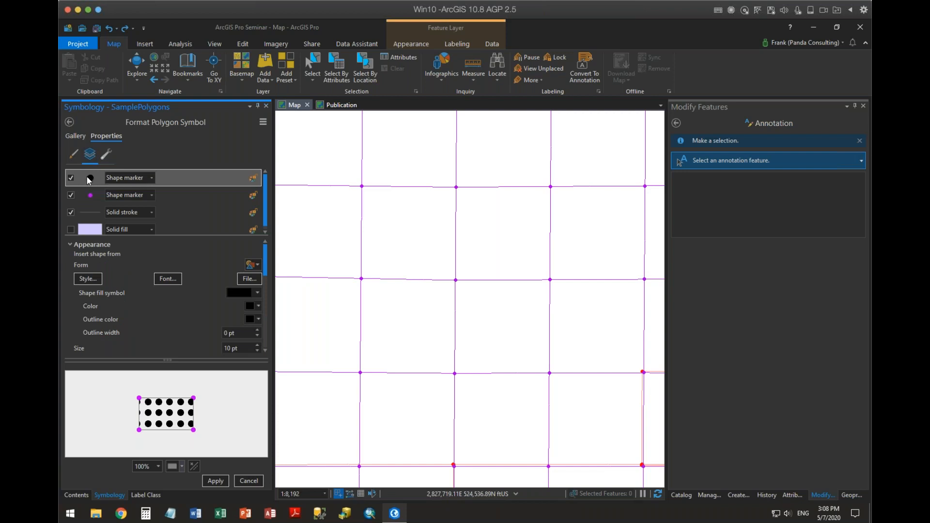
{"action": "left_click", "coordinate": [152, 178]}
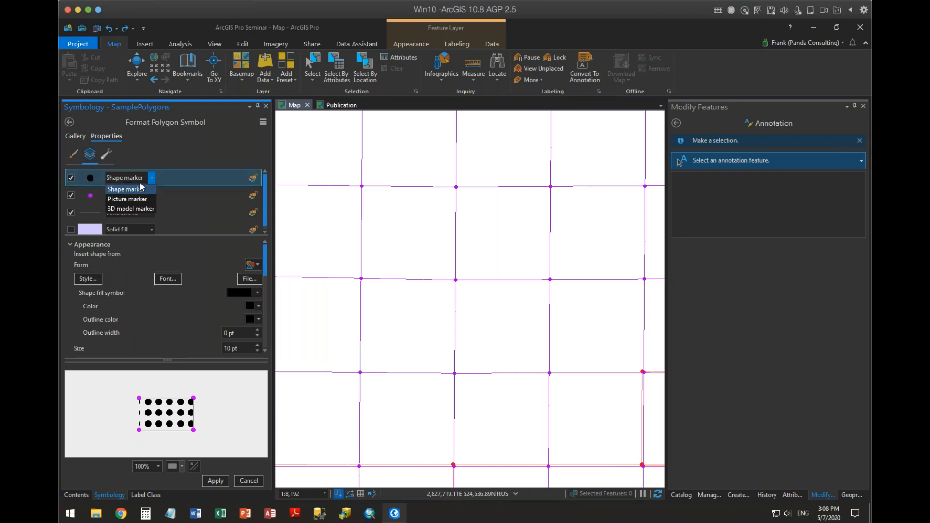
{"action": "left_click", "coordinate": [207, 175]}
{"action": "left_click", "coordinate": [71, 178]}
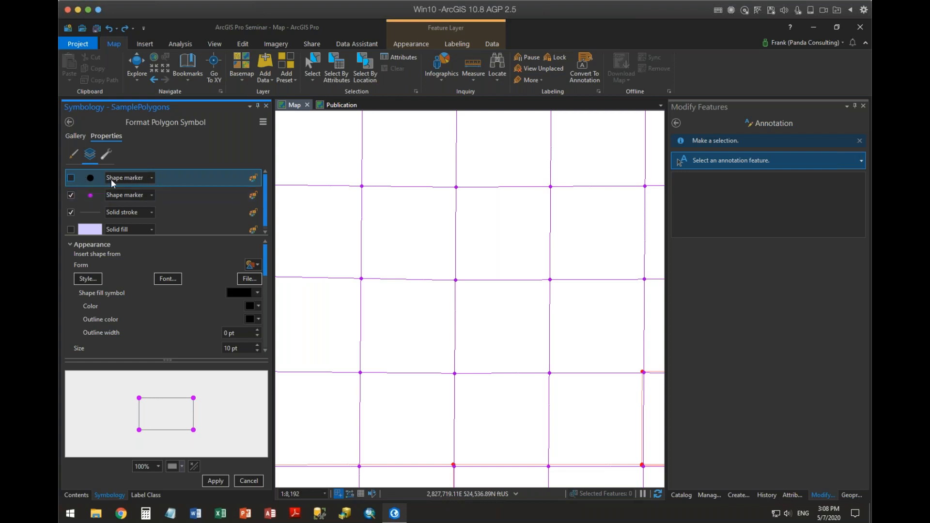
Check the marker placement options of the magenta shape marker, keep On vertices, and discard the pending symbol changes.
{"action": "left_click", "coordinate": [92, 196]}
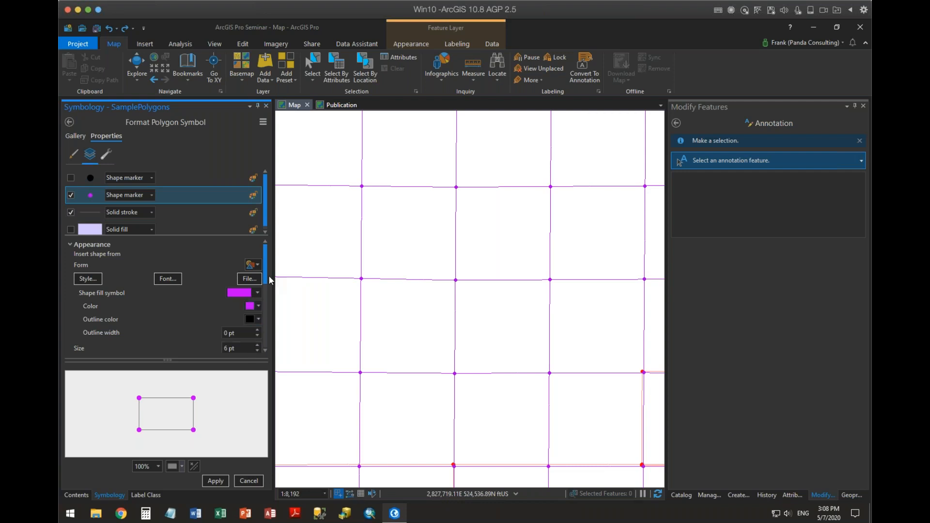
{"action": "left_click_drag", "start_coordinate": [267, 281], "coordinate": [272, 339]}
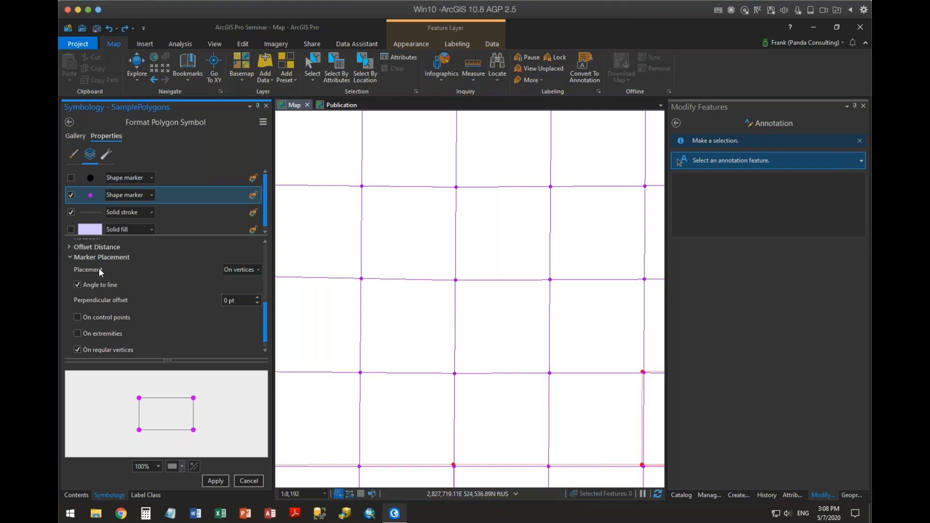
{"action": "left_click", "coordinate": [99, 268]}
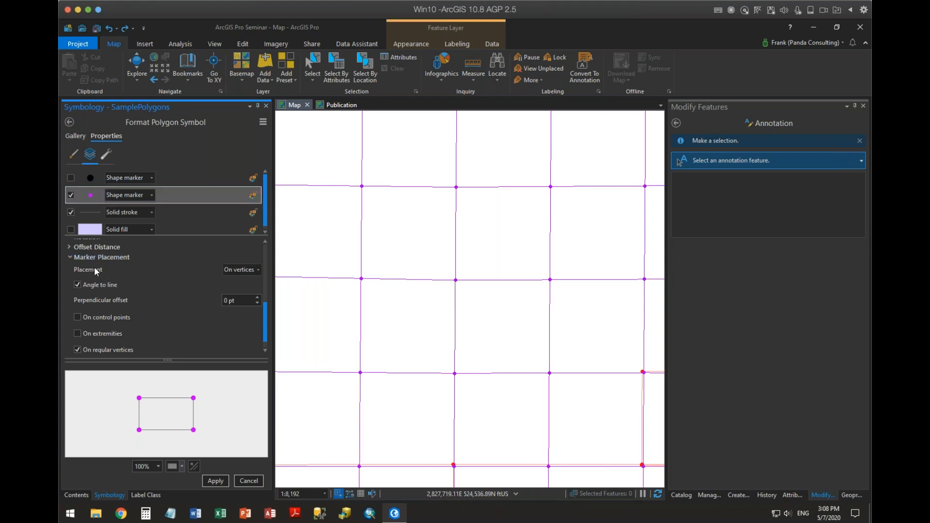
{"action": "left_click", "coordinate": [259, 270]}
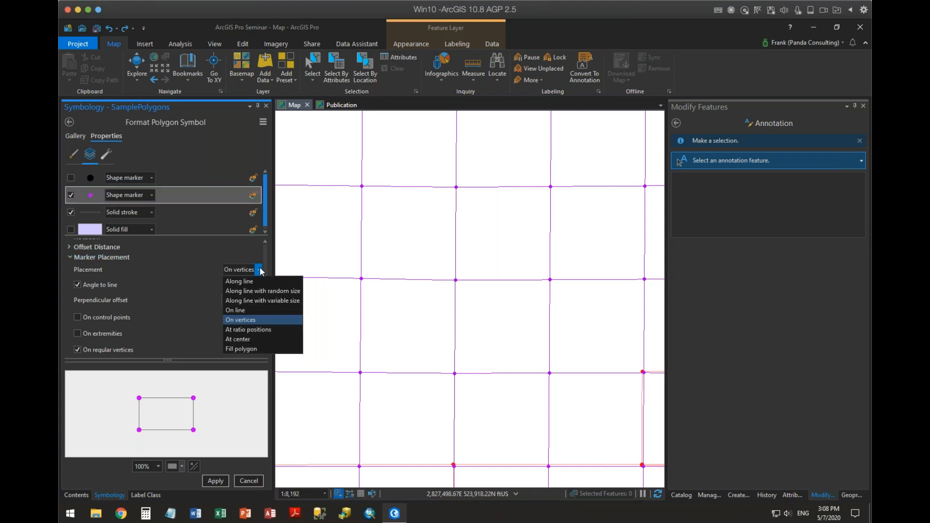
{"action": "left_click", "coordinate": [251, 320]}
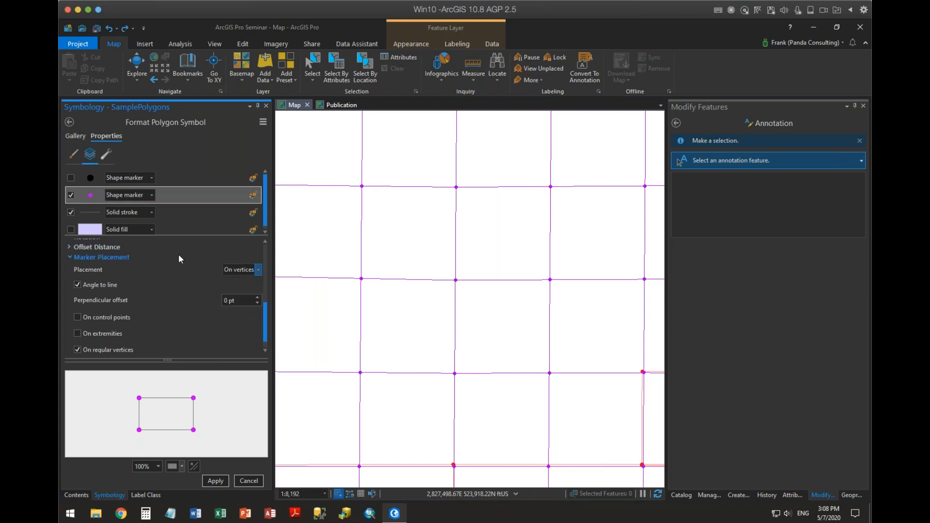
{"action": "left_click", "coordinate": [248, 481]}
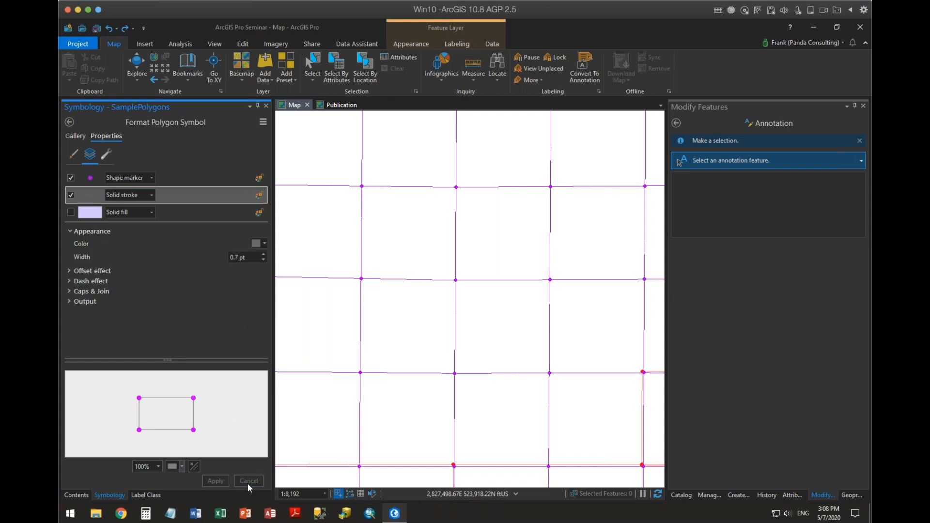
Add a marker layer to the COGO line symbol of the Lines layer.
{"action": "left_click", "coordinate": [75, 495]}
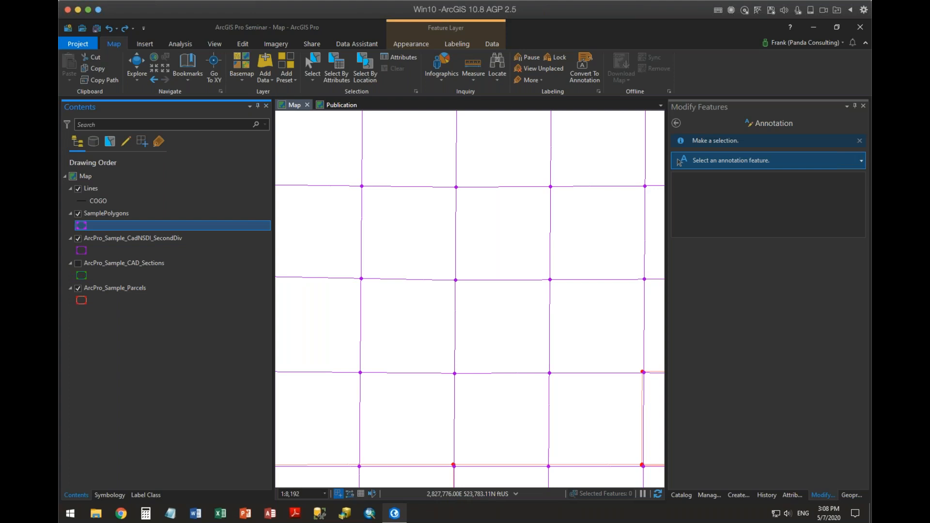
{"action": "left_click", "coordinate": [81, 203]}
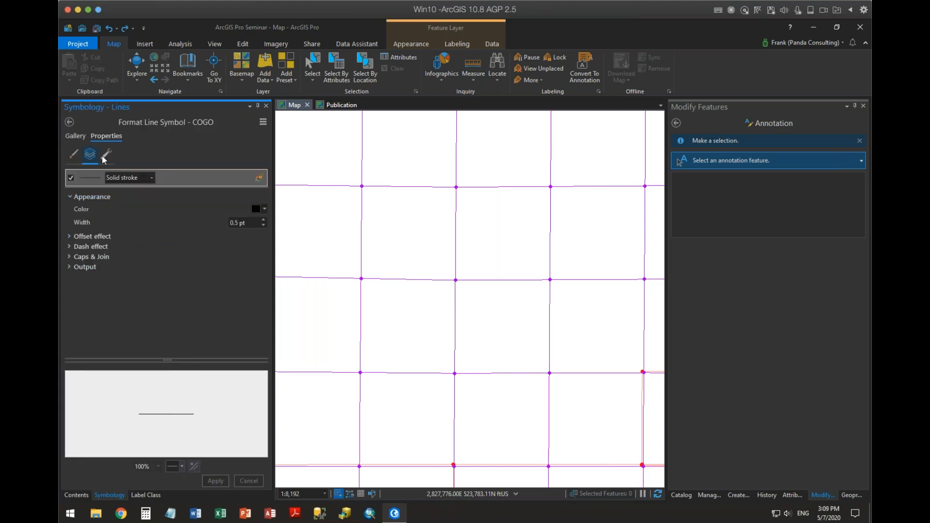
{"action": "left_click", "coordinate": [105, 155]}
{"action": "left_click", "coordinate": [99, 220]}
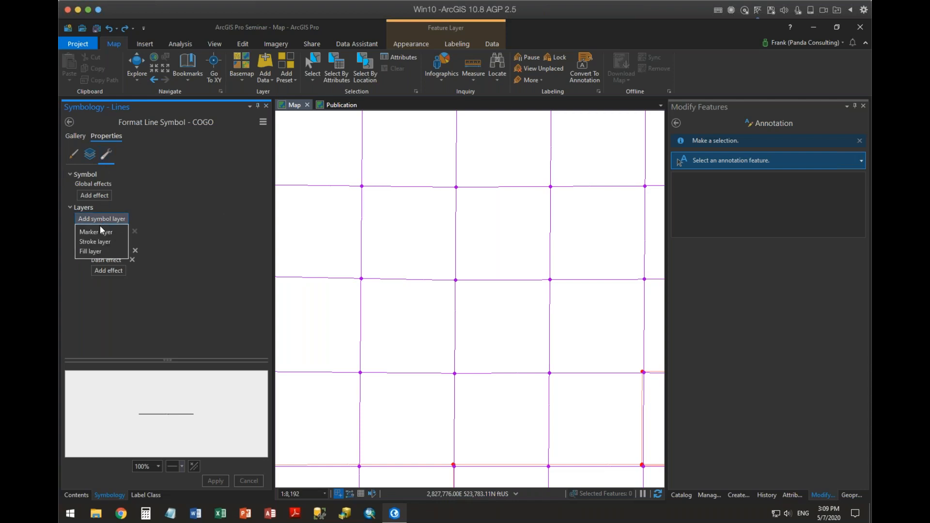
{"action": "left_click", "coordinate": [100, 232]}
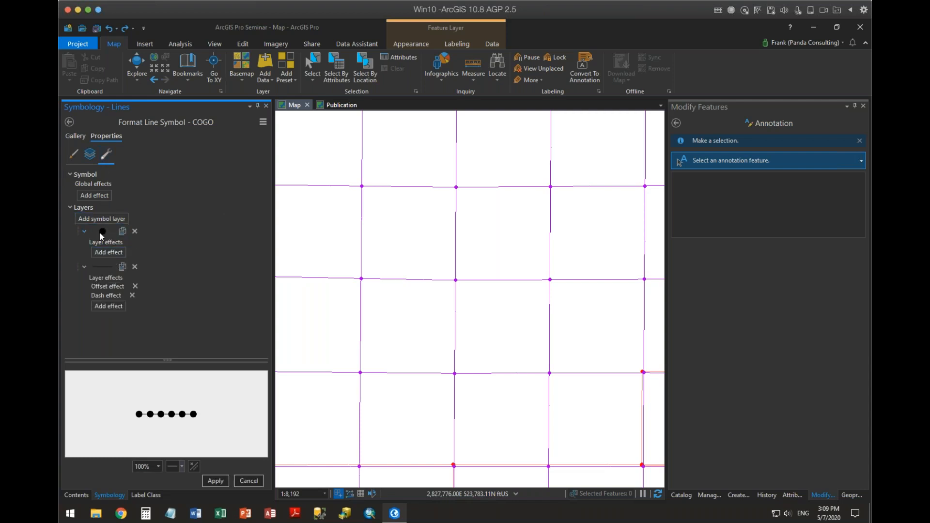
Set the COGO line symbol's new shape marker to red with a size of 5 pt.
{"action": "left_click", "coordinate": [89, 154]}
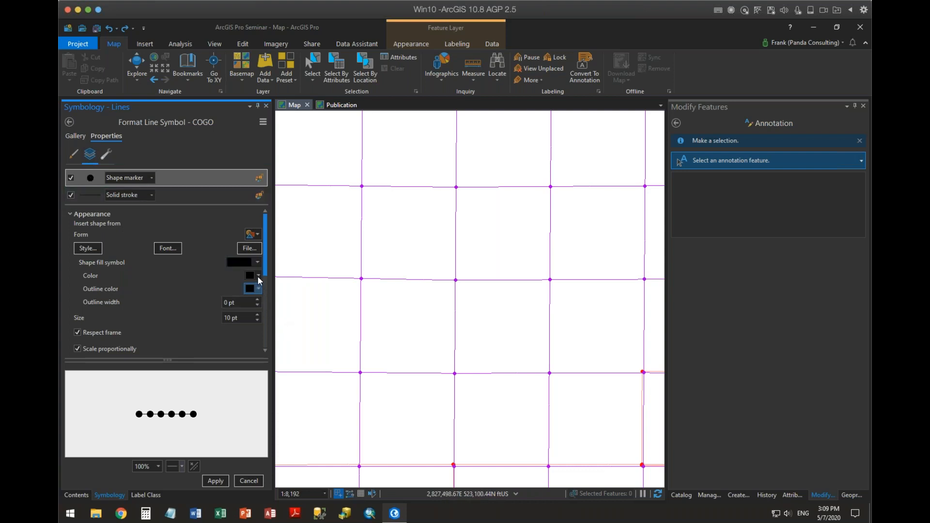
{"action": "left_click", "coordinate": [258, 275]}
{"action": "left_click", "coordinate": [266, 332]}
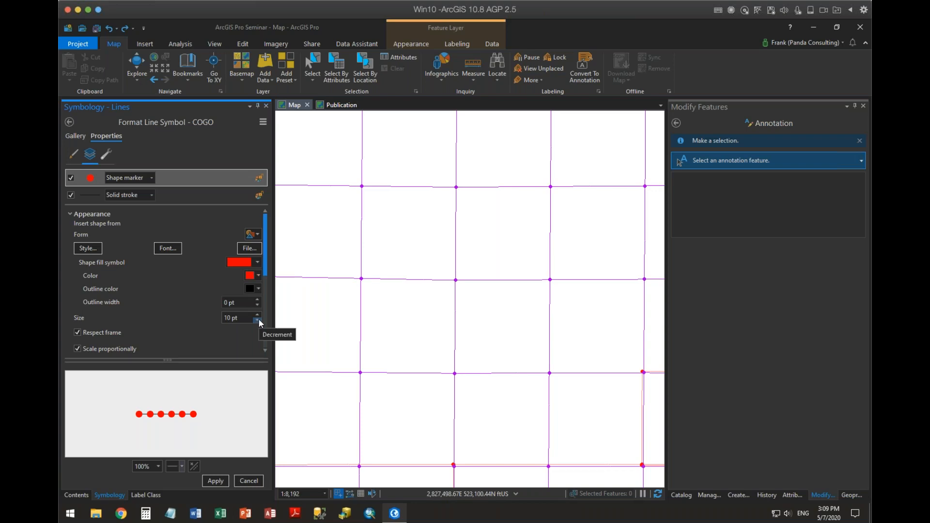
{"action": "left_click", "coordinate": [257, 320]}
{"action": "left_click", "coordinate": [257, 320]}
{"action": "left_click", "coordinate": [258, 321]}
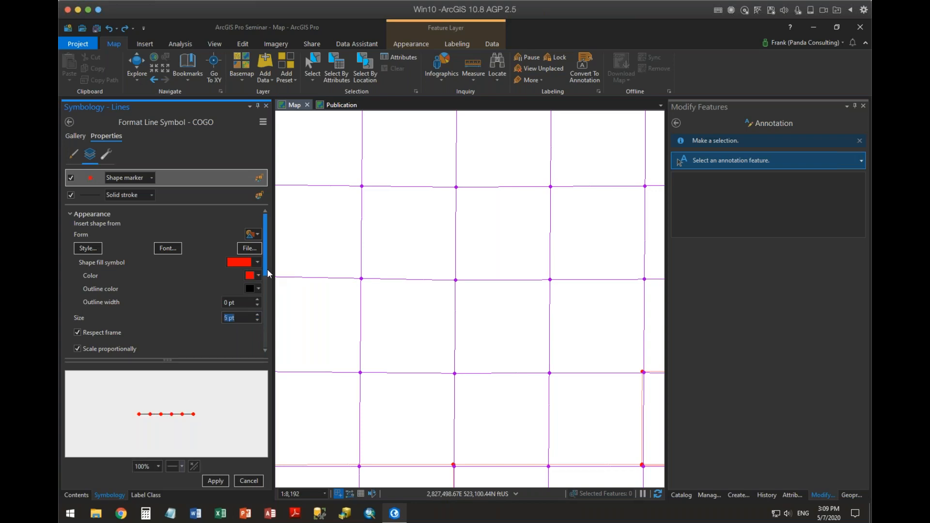
Try placing the COGO line symbol's red markers on vertices.
{"action": "left_click_drag", "start_coordinate": [266, 270], "coordinate": [267, 346]}
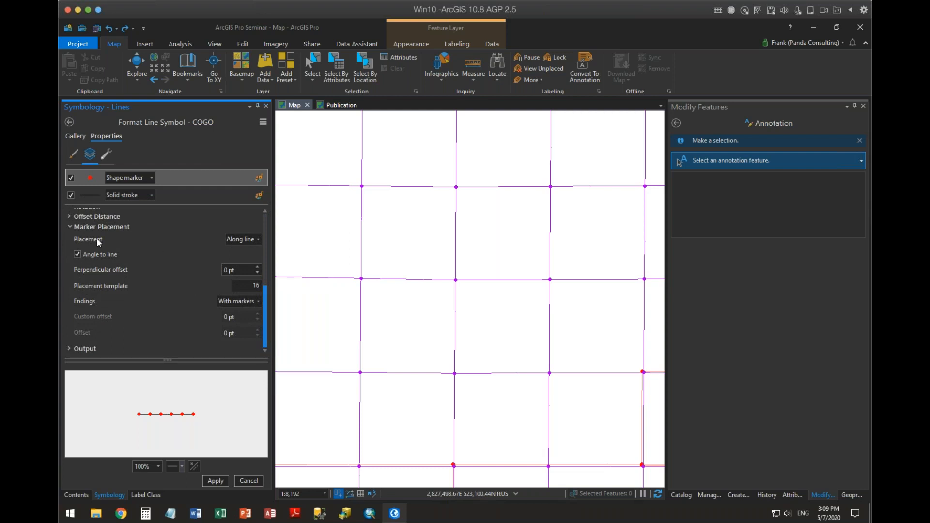
{"action": "left_click", "coordinate": [92, 223]}
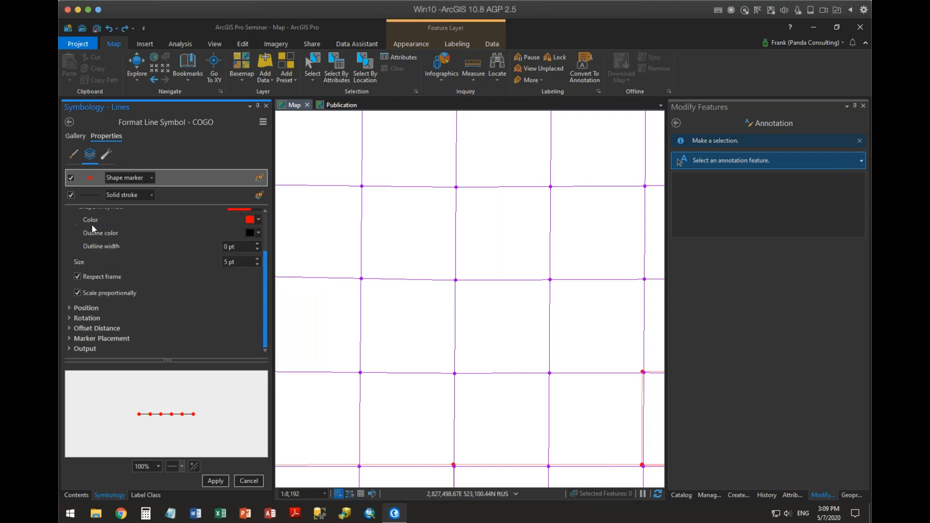
{"action": "left_click", "coordinate": [93, 339]}
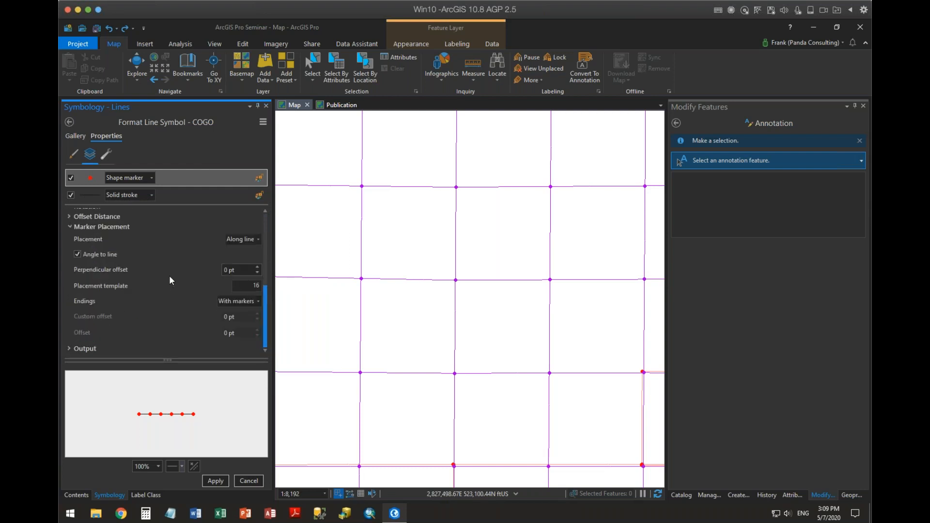
{"action": "left_click", "coordinate": [257, 240]}
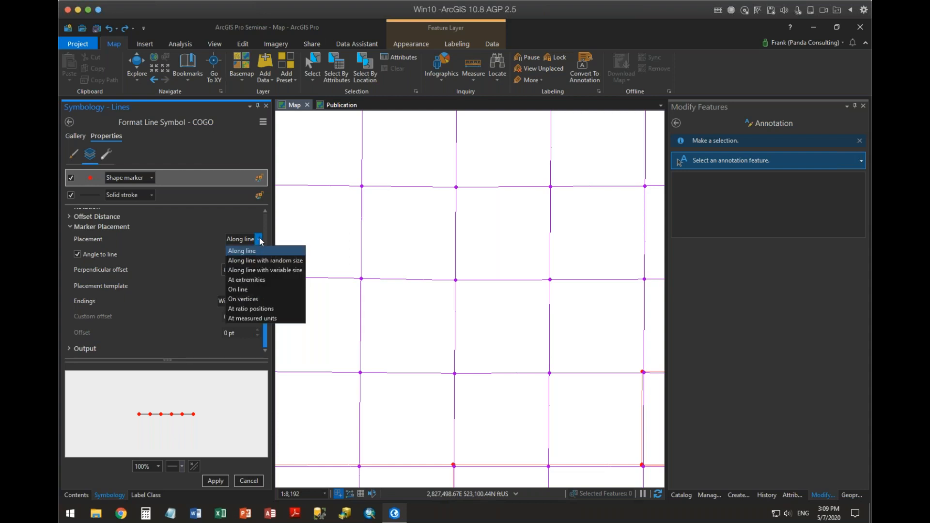
{"action": "left_click", "coordinate": [251, 300]}
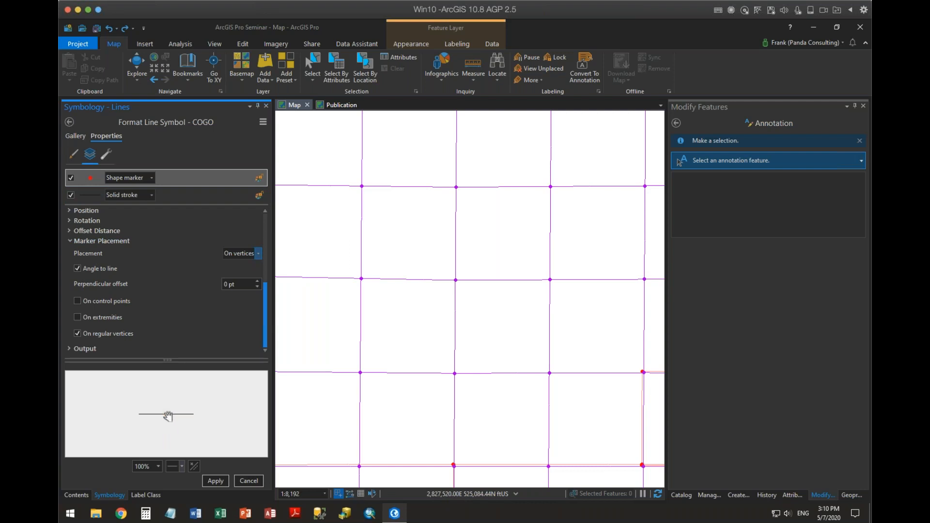
Set the red markers' placement to At extremities, apply the COGO line symbol, and return to the layer list.
{"action": "left_click", "coordinate": [257, 254]}
{"action": "left_click", "coordinate": [252, 294]}
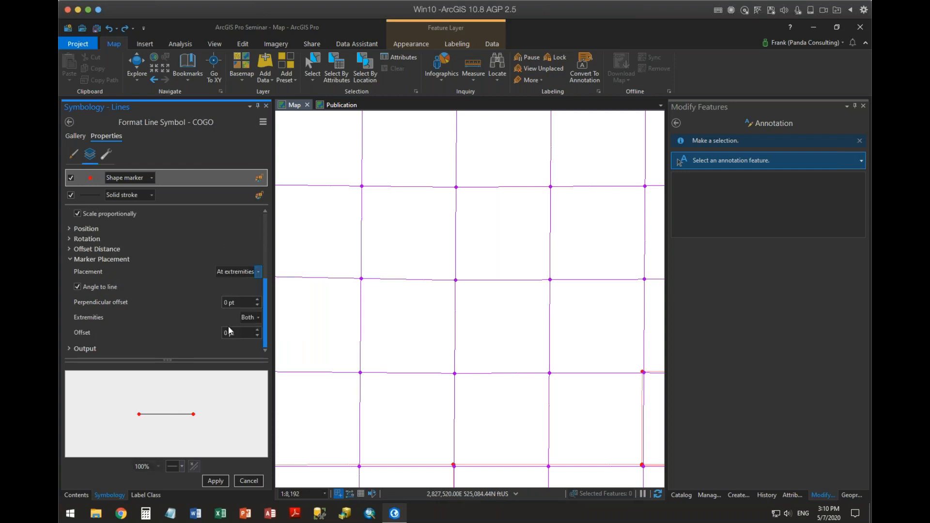
{"action": "left_click", "coordinate": [215, 481]}
{"action": "left_click", "coordinate": [78, 495]}
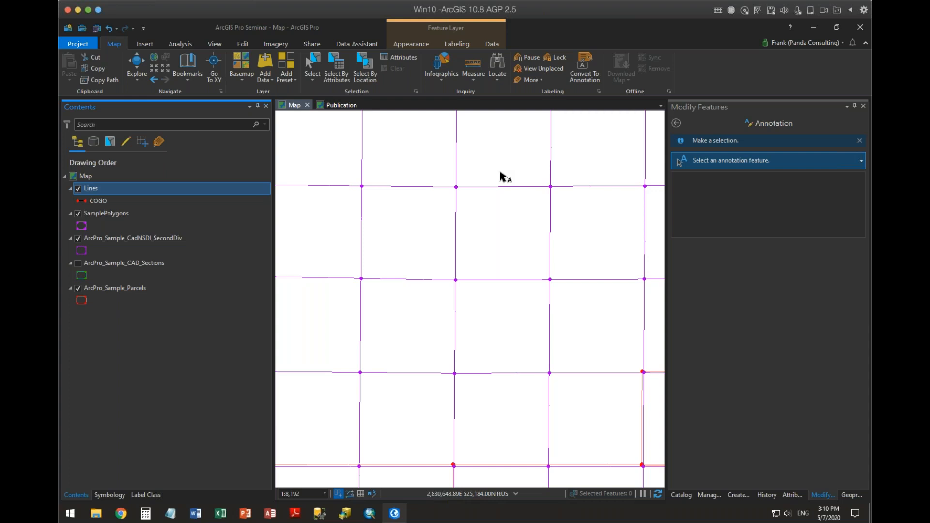
Activate the two-point line construction tool of the Lines template for creating features.
{"action": "left_click", "coordinate": [739, 495]}
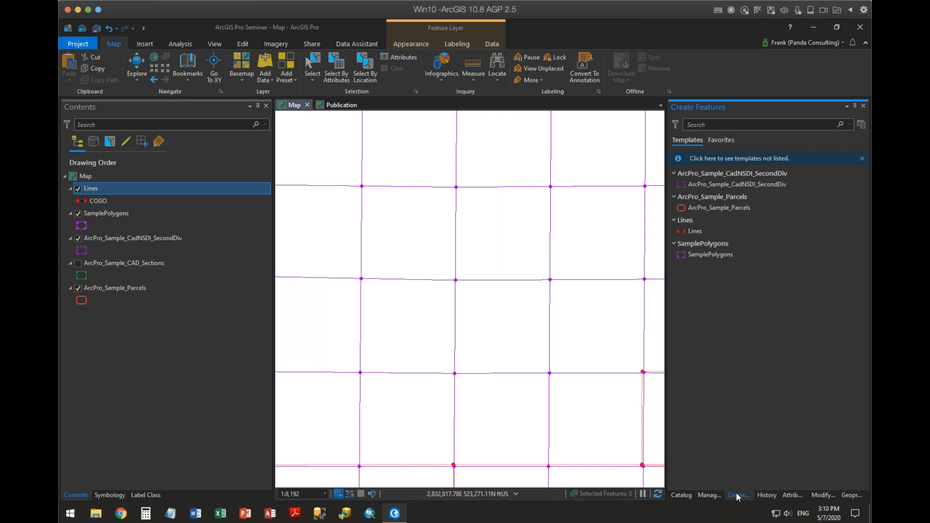
{"action": "left_click", "coordinate": [686, 232]}
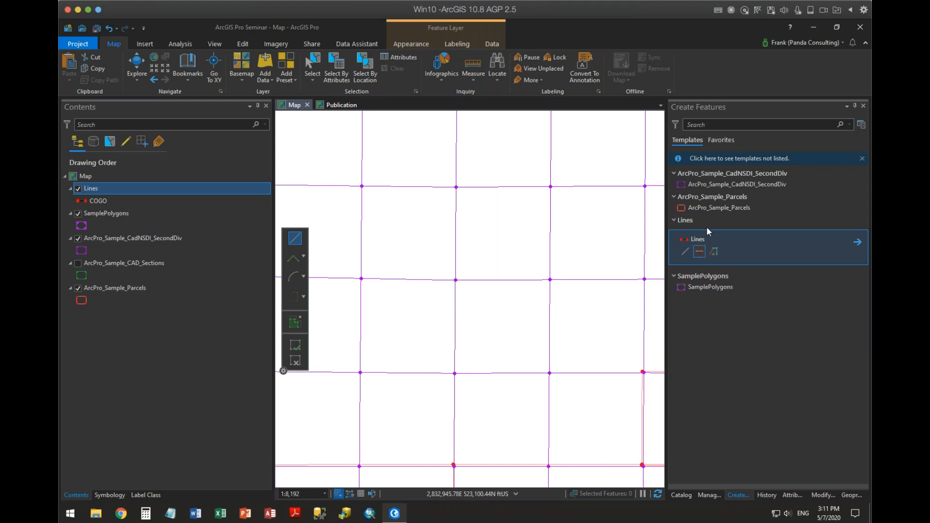
{"action": "left_click", "coordinate": [690, 209]}
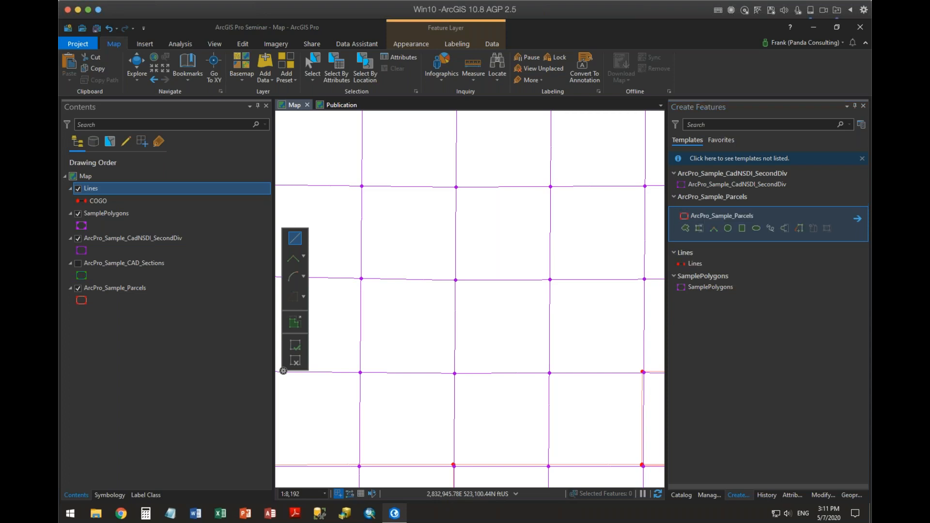
{"action": "left_click", "coordinate": [690, 262]}
{"action": "left_click", "coordinate": [701, 252]}
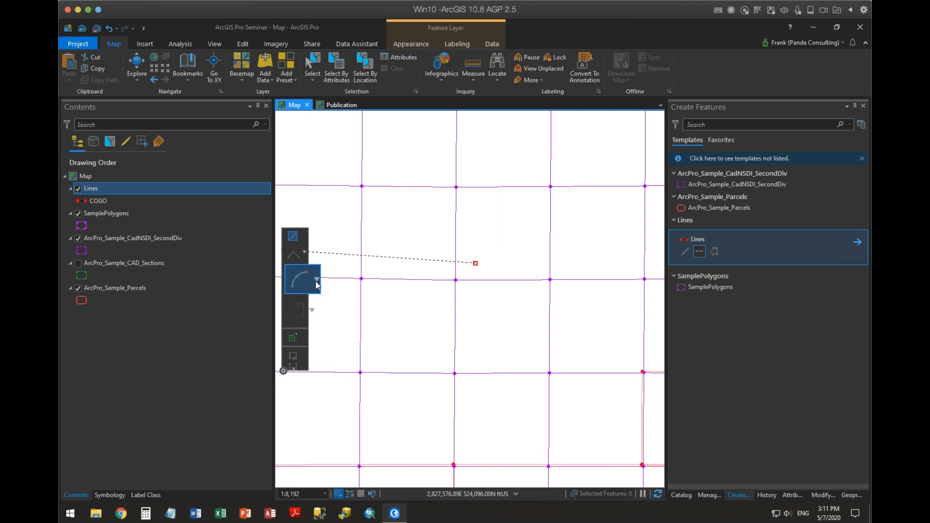
Try constructing the segment from the placed start point as a circular arc.
{"action": "left_click", "coordinate": [317, 281]}
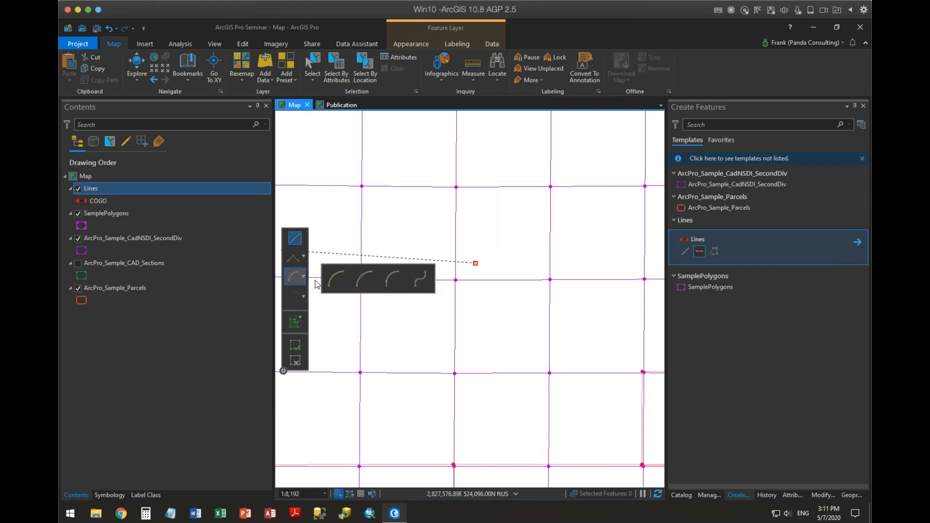
{"action": "left_click", "coordinate": [365, 283]}
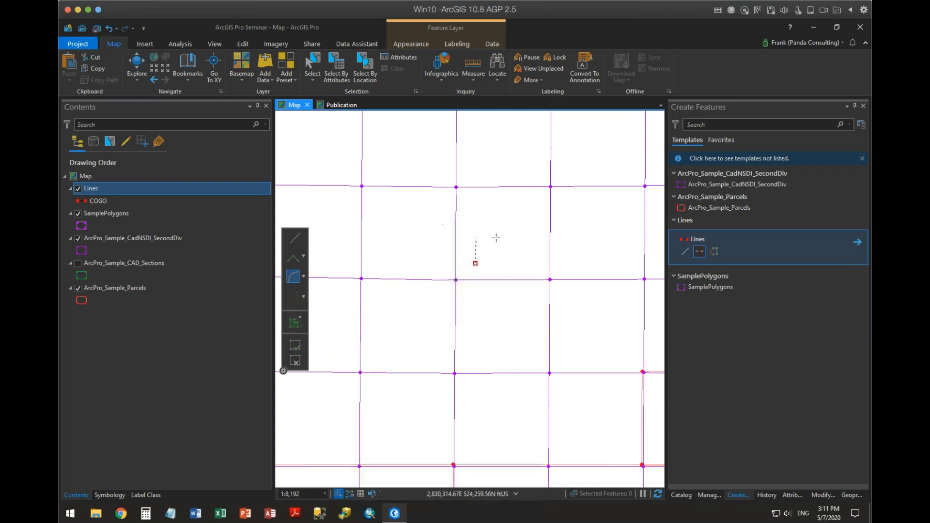
{"action": "left_click", "coordinate": [500, 211]}
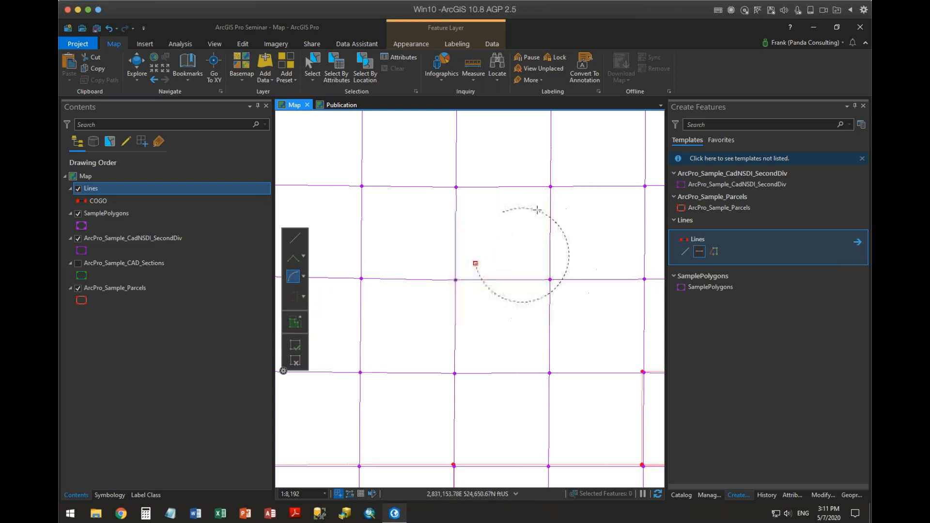
Draw a straight two-point line running northeast from the placed start point.
{"action": "left_click", "coordinate": [296, 242]}
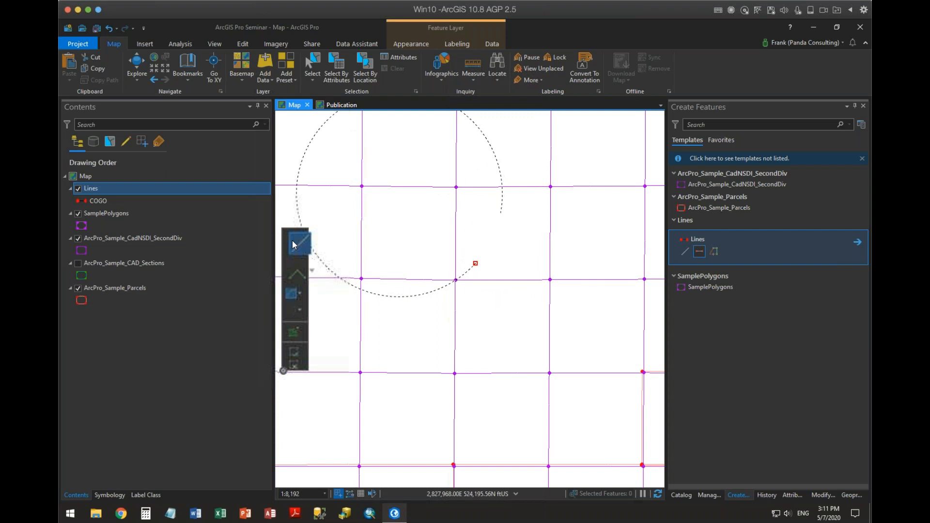
{"action": "left_click", "coordinate": [517, 213]}
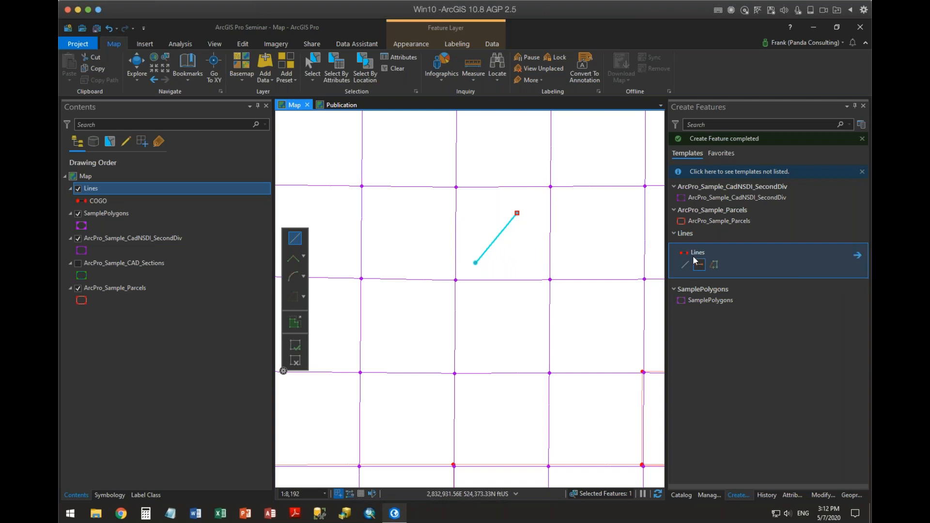
Turn off Continue Two-Point Lines for the Lines template and return to the template list.
{"action": "left_click", "coordinate": [853, 257]}
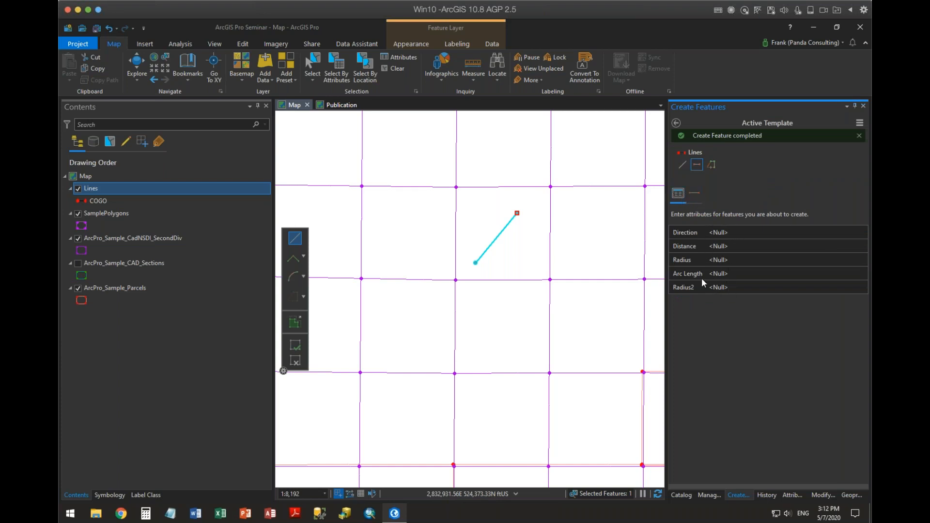
{"action": "left_click", "coordinate": [696, 198]}
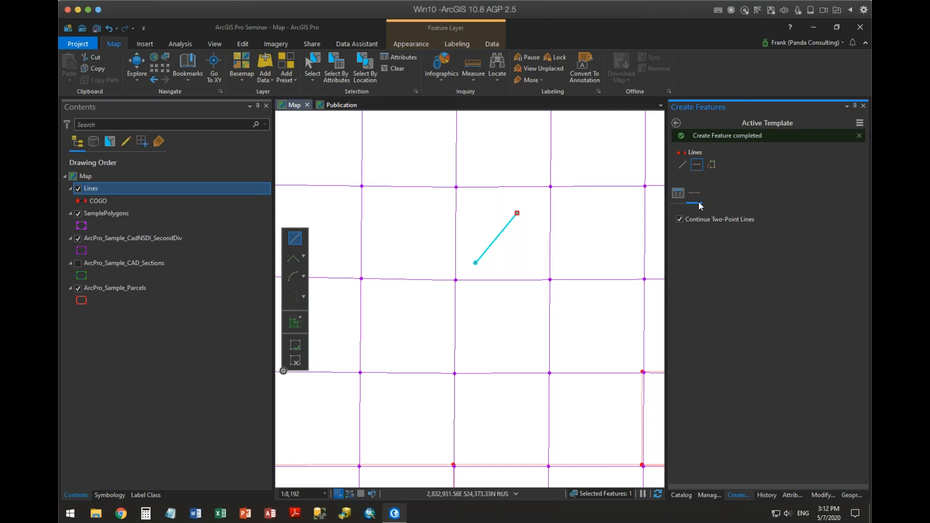
{"action": "left_click", "coordinate": [680, 219]}
{"action": "left_click", "coordinate": [676, 123]}
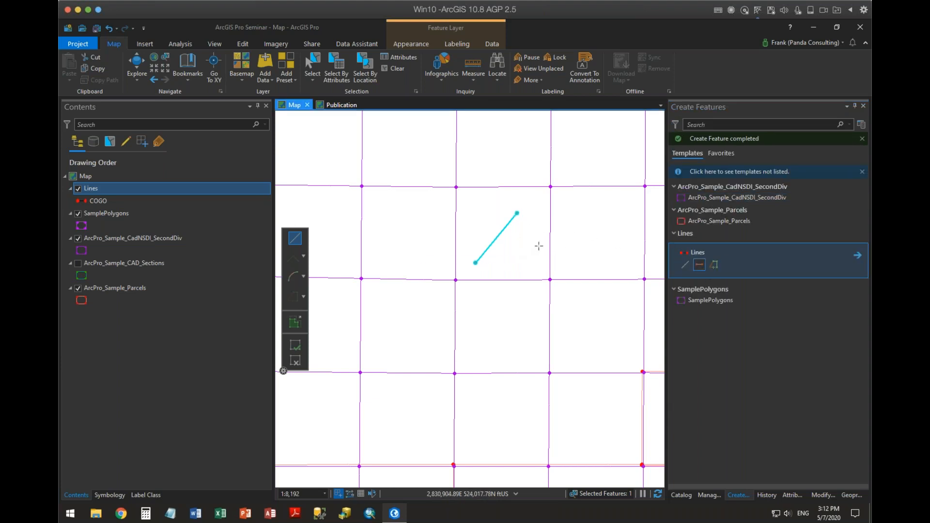
Draw four separate two-point lines, one down from the first line's northeast end and three standing alone around it.
{"action": "left_click", "coordinate": [518, 256]}
{"action": "left_click", "coordinate": [545, 245]}
{"action": "left_click", "coordinate": [592, 211]}
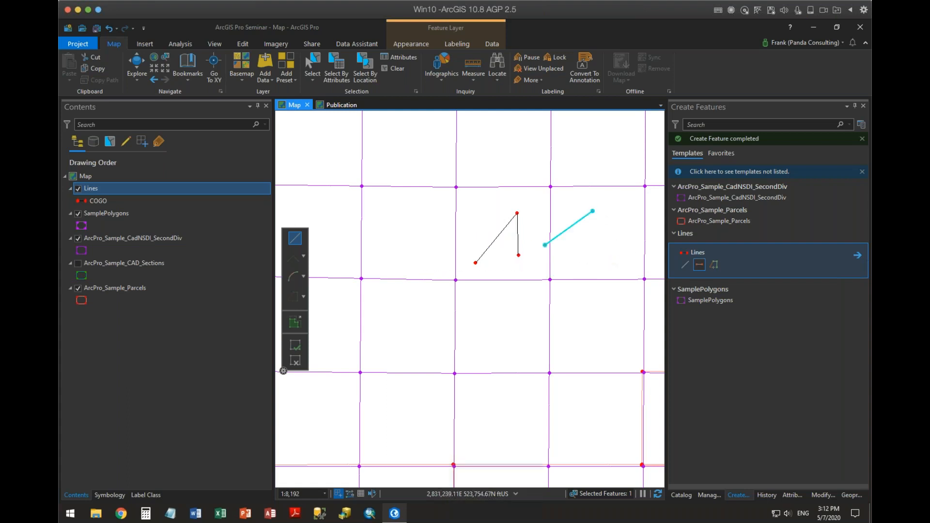
{"action": "left_click", "coordinate": [542, 274]}
{"action": "left_click", "coordinate": [518, 337]}
{"action": "left_click", "coordinate": [480, 213]}
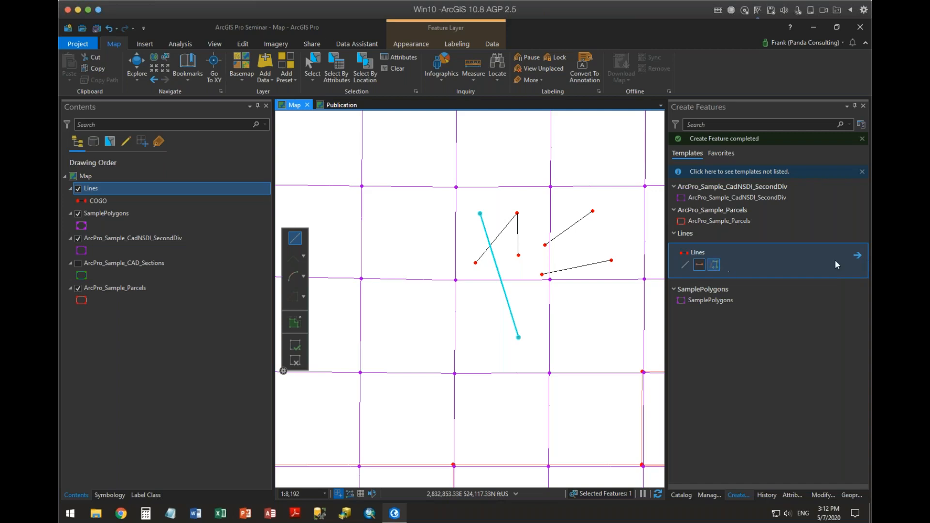
Turn Continue Two-Point Lines back on for the Lines template and return to the template list.
{"action": "left_click", "coordinate": [857, 255]}
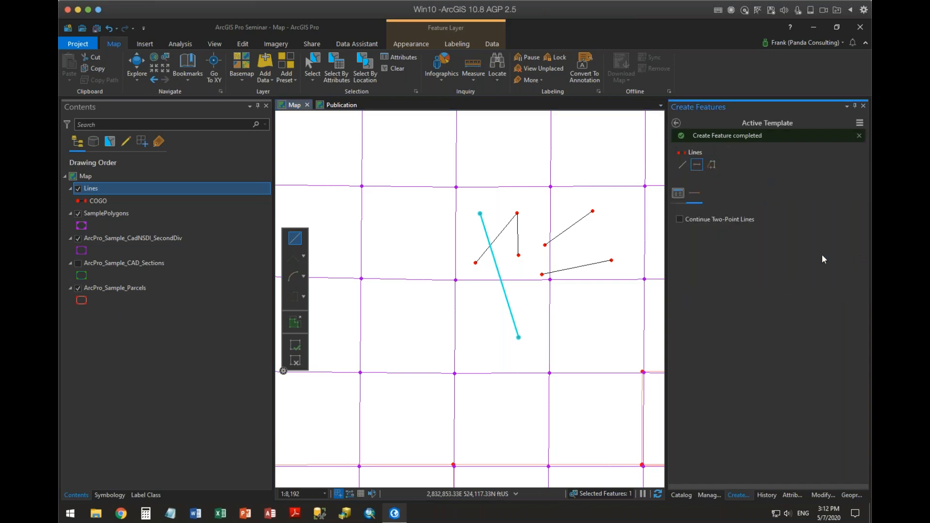
{"action": "left_click", "coordinate": [682, 220]}
{"action": "left_click", "coordinate": [677, 123]}
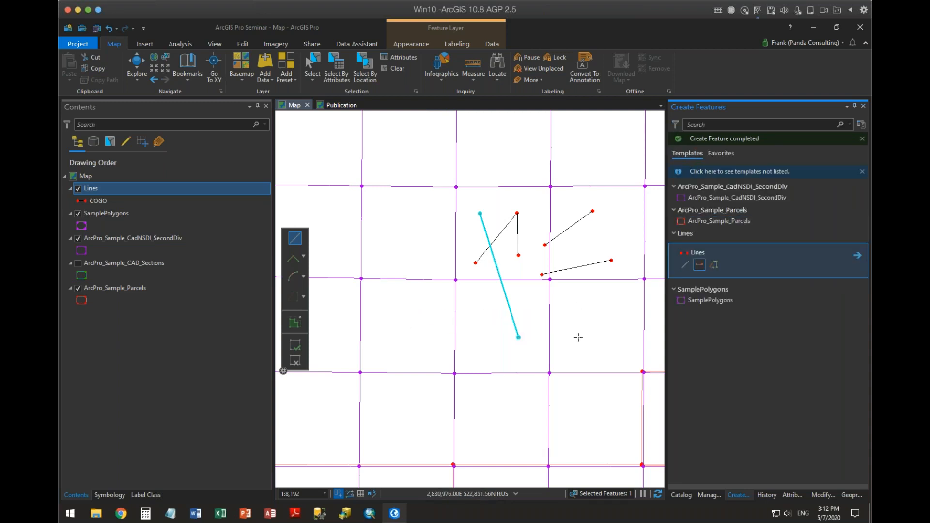
Draw five connected two-point lines as a closed loop snapped to its starting endpoint, and end the line sequence.
{"action": "left_click", "coordinate": [539, 337]}
{"action": "left_click", "coordinate": [576, 302]}
{"action": "left_click", "coordinate": [604, 324]}
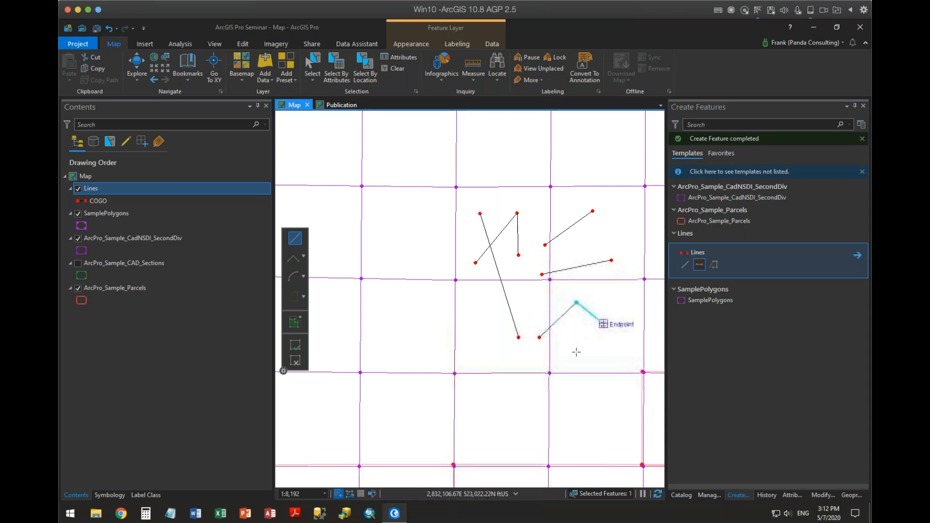
{"action": "left_click", "coordinate": [576, 355]}
{"action": "left_click", "coordinate": [529, 362]}
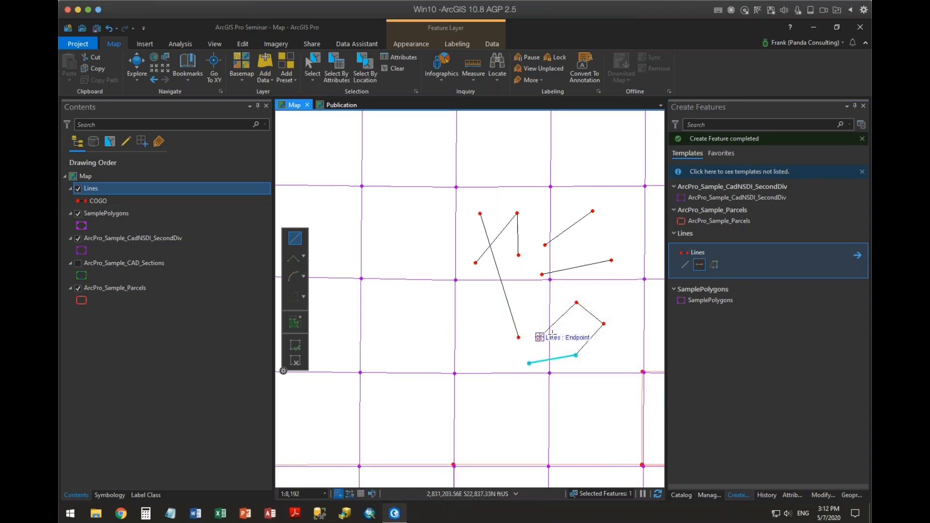
{"action": "left_click", "coordinate": [539, 337]}
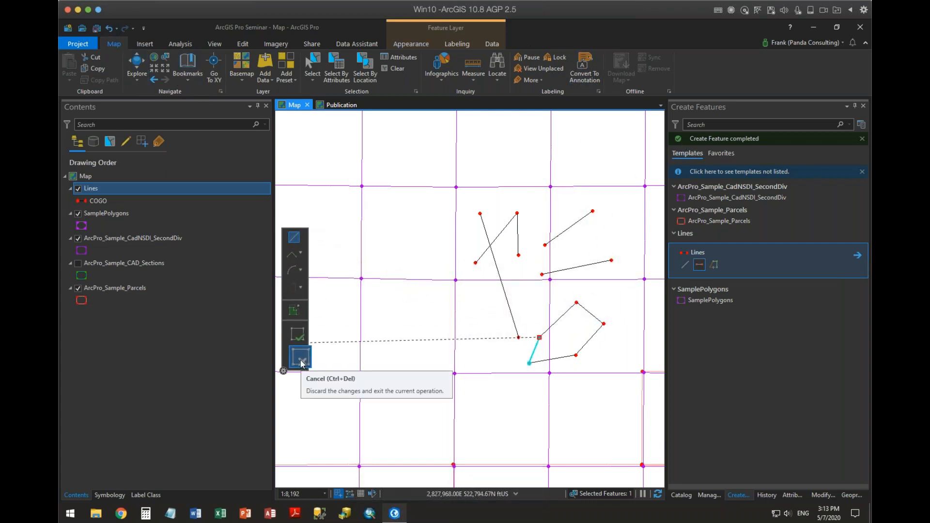
{"action": "left_click", "coordinate": [300, 360]}
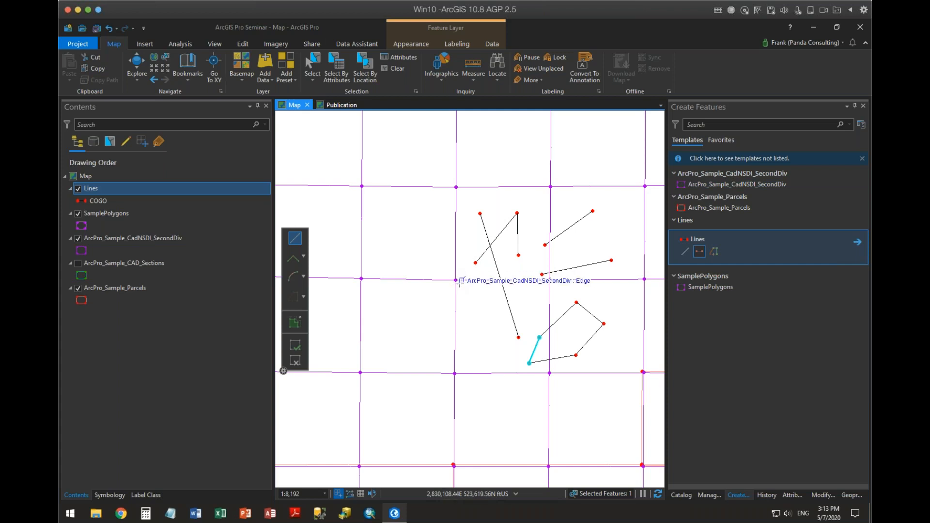
Draw a line northwest from the second-division grid corner by Direction/Distance at N38-00-19W, 1,027.96 ft, and review its attributes.
{"action": "left_click", "coordinate": [455, 280]}
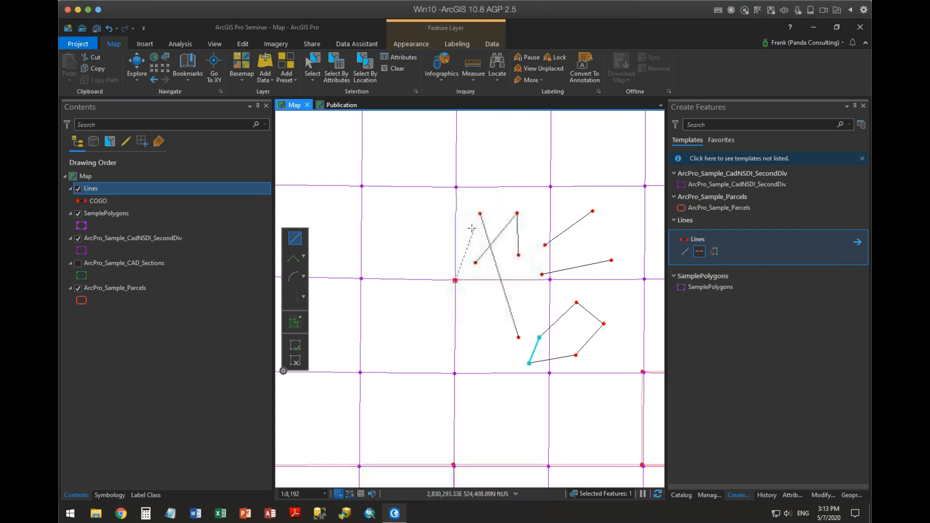
{"action": "right_click", "coordinate": [412, 222]}
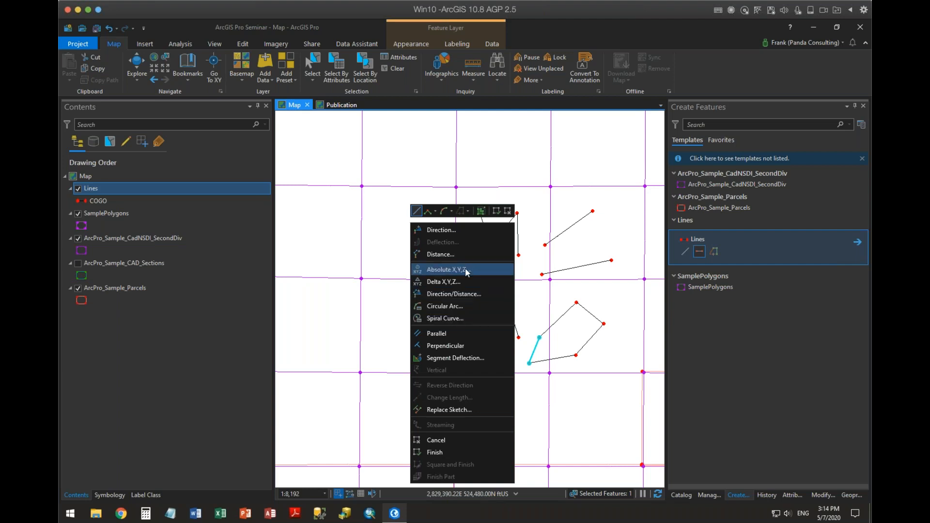
{"action": "left_click", "coordinate": [467, 294]}
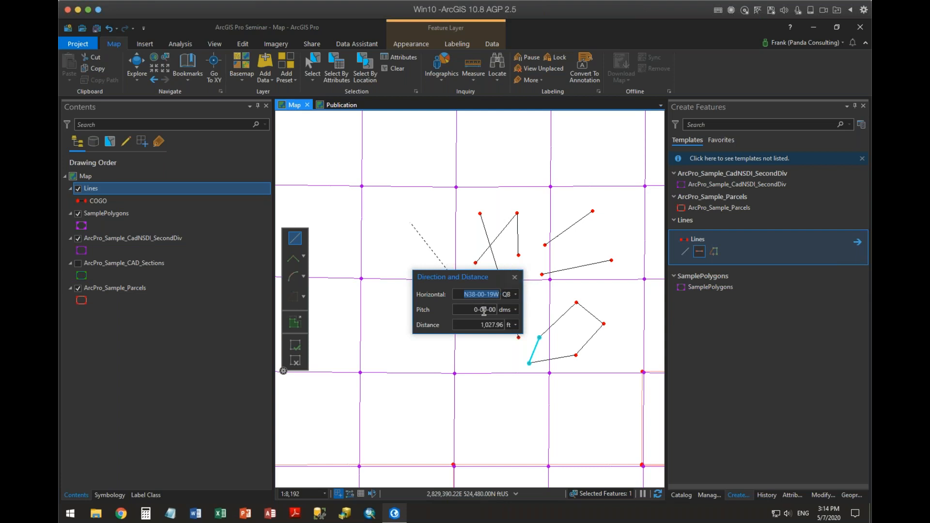
{"action": "key", "text": "Return"}
{"action": "key", "text": "F2"}
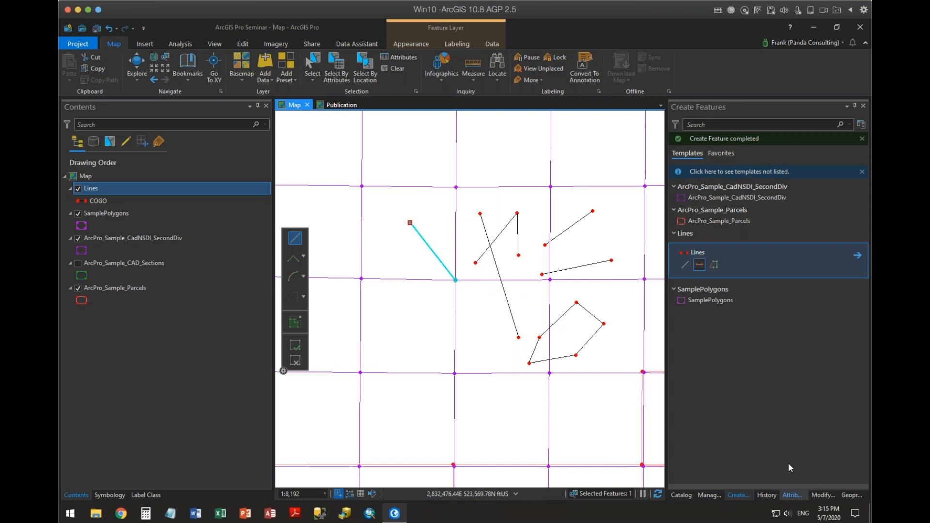
{"action": "left_click", "coordinate": [691, 171]}
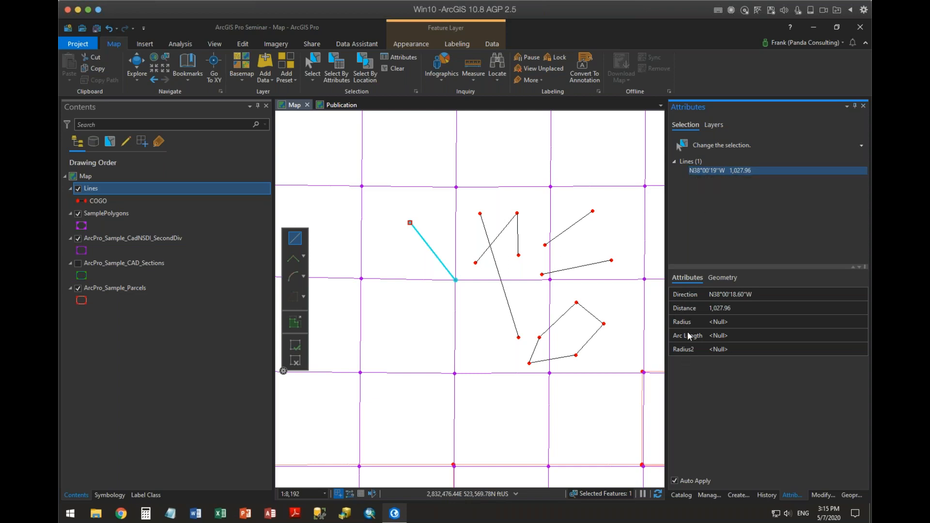
{"action": "mouse_move", "coordinate": [686, 346]}
Continue from the line's northwest end with a Direction/Distance line at N45-00-00W, 576.82 ft long.
{"action": "scroll", "coordinate": [426, 209], "scroll_direction": "down", "scroll_amount": 1}
{"action": "scroll", "coordinate": [430, 211], "scroll_direction": "down", "scroll_amount": 1}
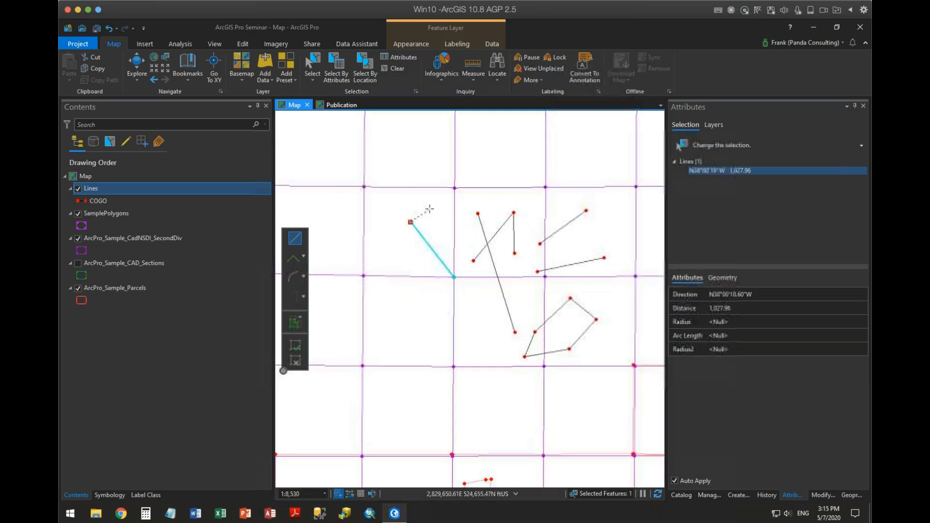
{"action": "right_click", "coordinate": [371, 222]}
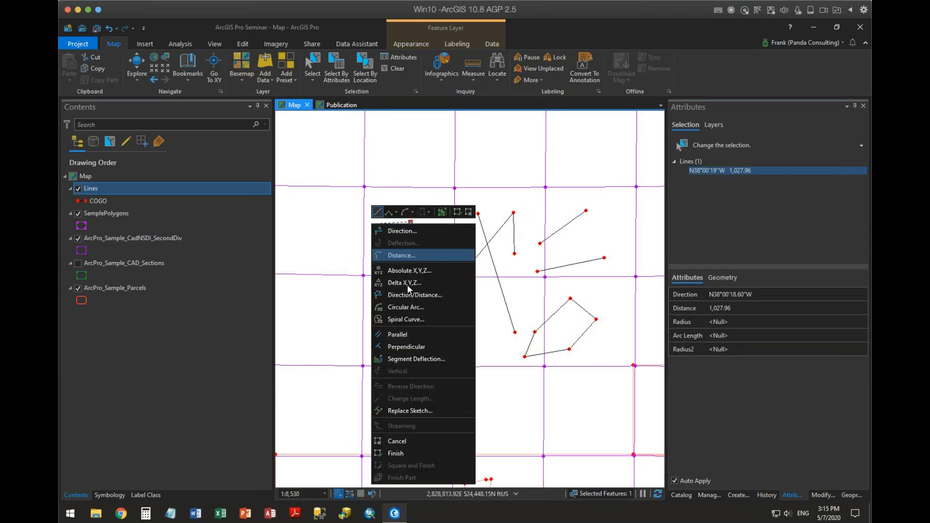
{"action": "left_click", "coordinate": [413, 295]}
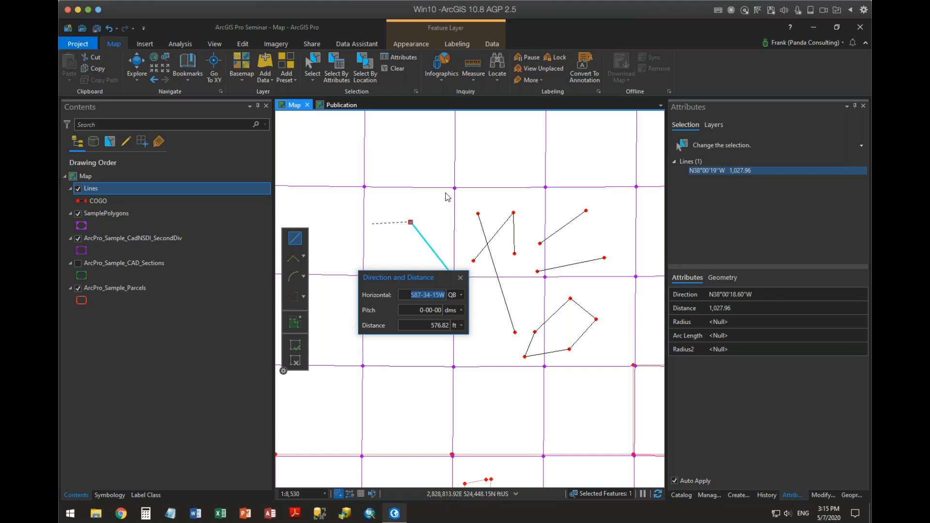
{"action": "type", "text": "45-4"}
{"action": "key", "text": "Return"}
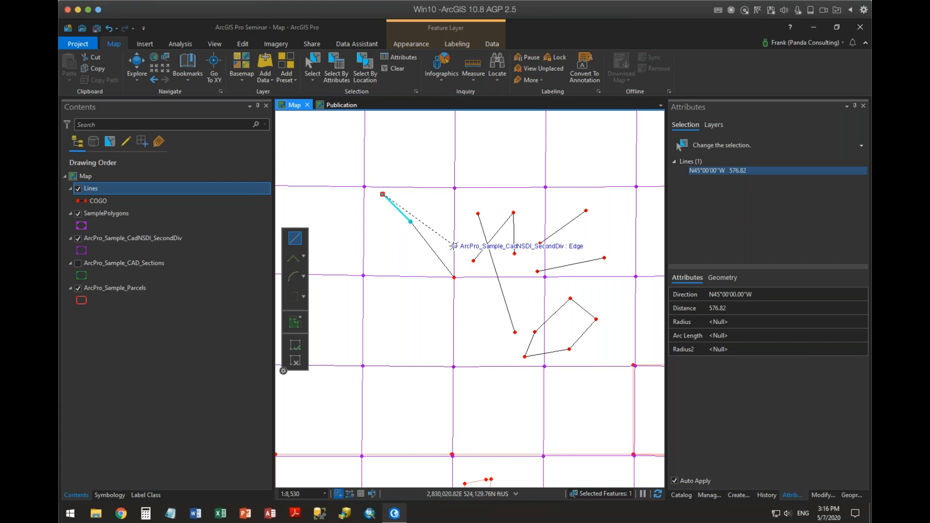
Add a further connected line by Direction/Distance at N22-44-52E with a distance of 500 ft.
{"action": "right_click", "coordinate": [395, 164]}
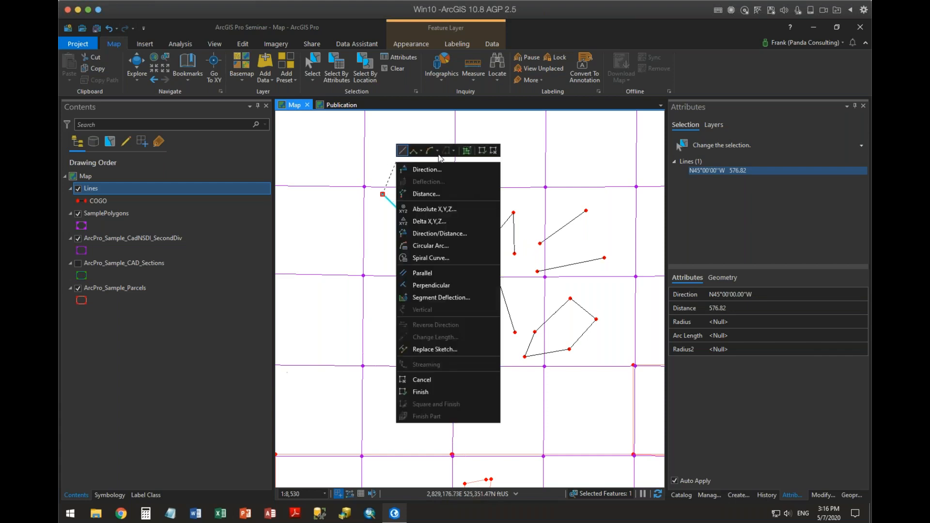
{"action": "left_click", "coordinate": [441, 234]}
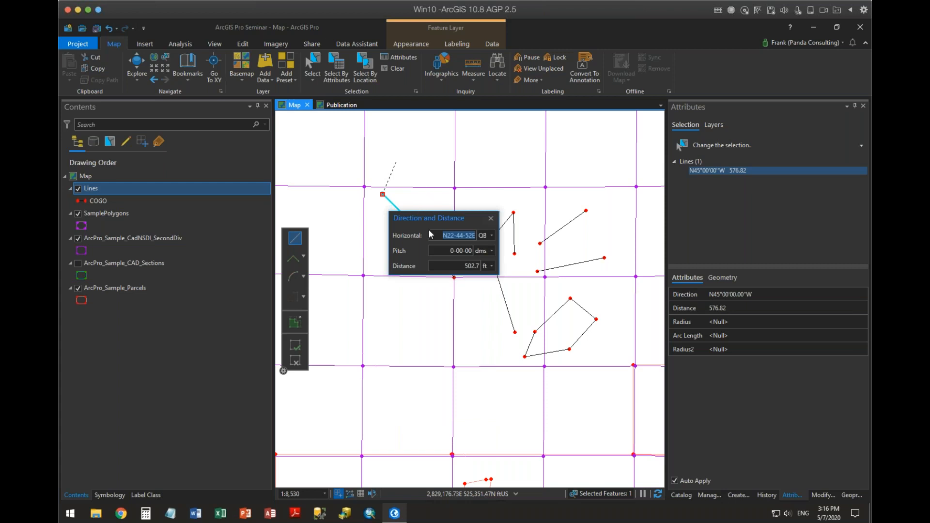
{"action": "key", "text": "Tab"}
{"action": "key", "text": "Tab"}
{"action": "key", "text": "Tab"}
{"action": "key", "text": "Tab"}
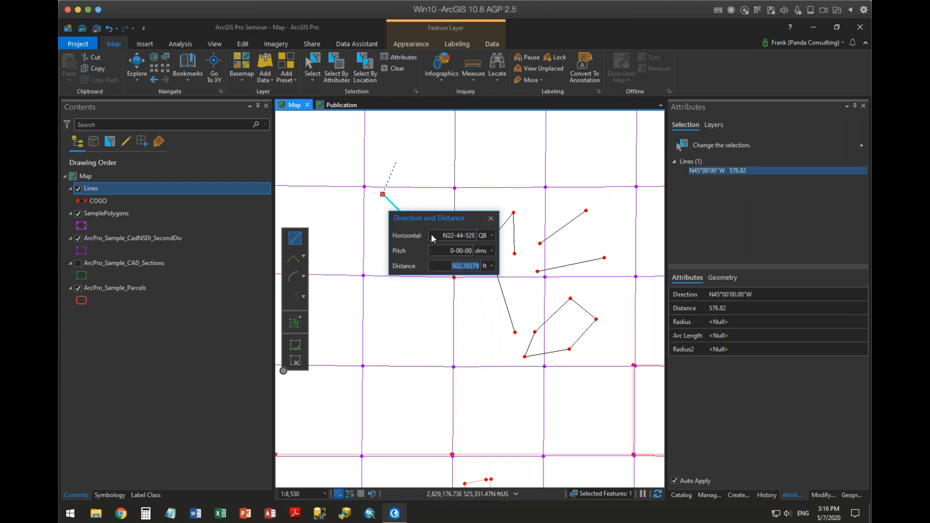
{"action": "type", "text": "500"}
{"action": "key", "text": "Return"}
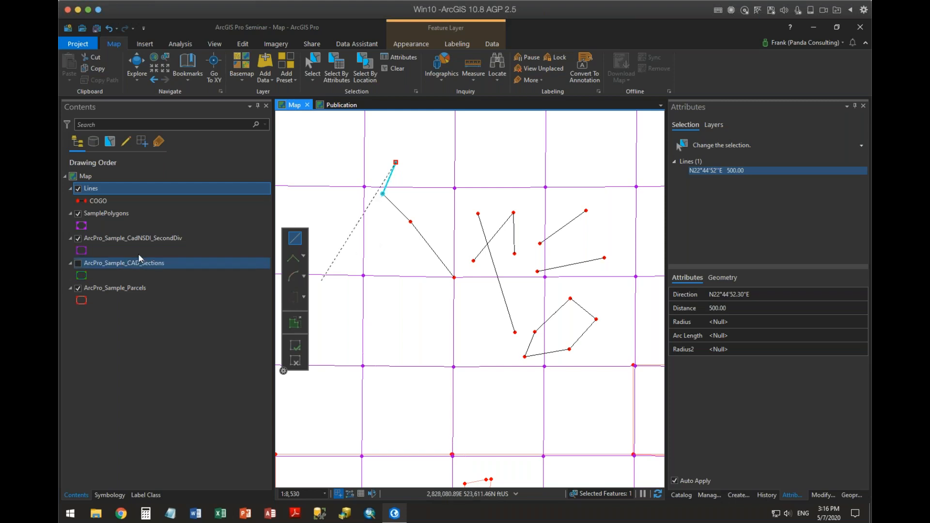
Open the attribute table of the Lines layer to compare the lines' COGO values.
{"action": "right_click", "coordinate": [97, 188]}
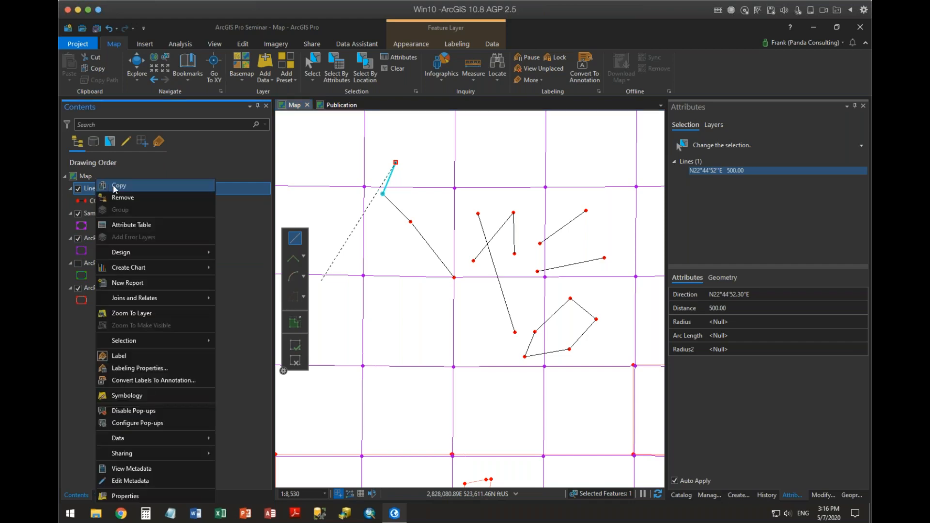
{"action": "left_click", "coordinate": [123, 225]}
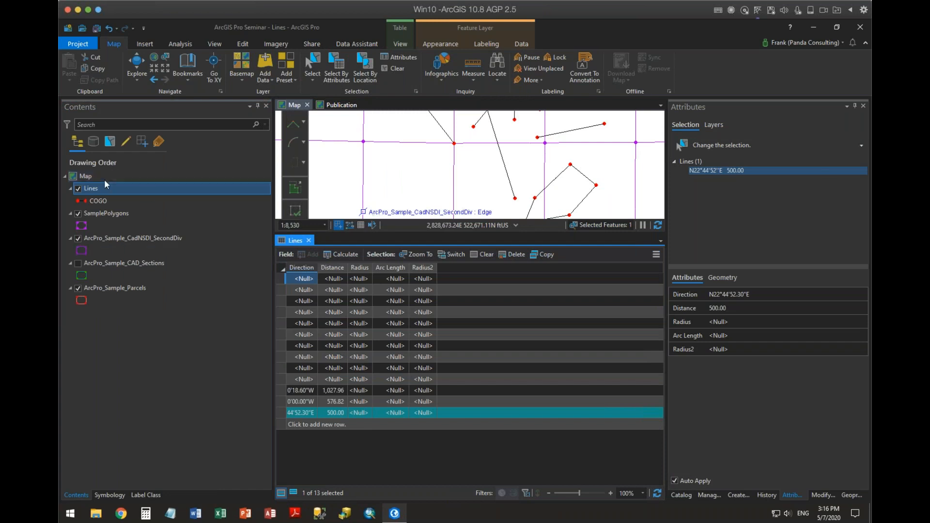
Open the field design of the Lines layer and make OBJECTID, Shape and Shape_Length visible.
{"action": "right_click", "coordinate": [90, 192]}
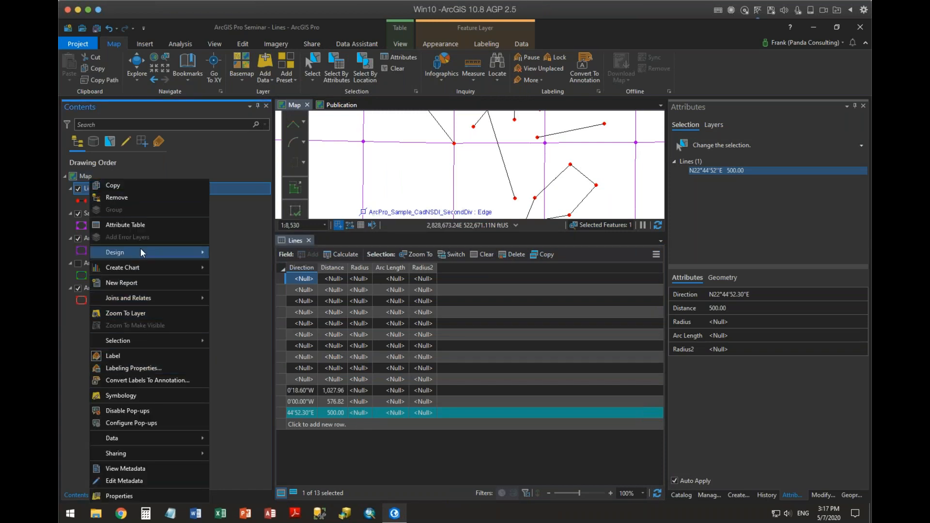
{"action": "mouse_move", "coordinate": [141, 251]}
{"action": "left_click", "coordinate": [235, 266]}
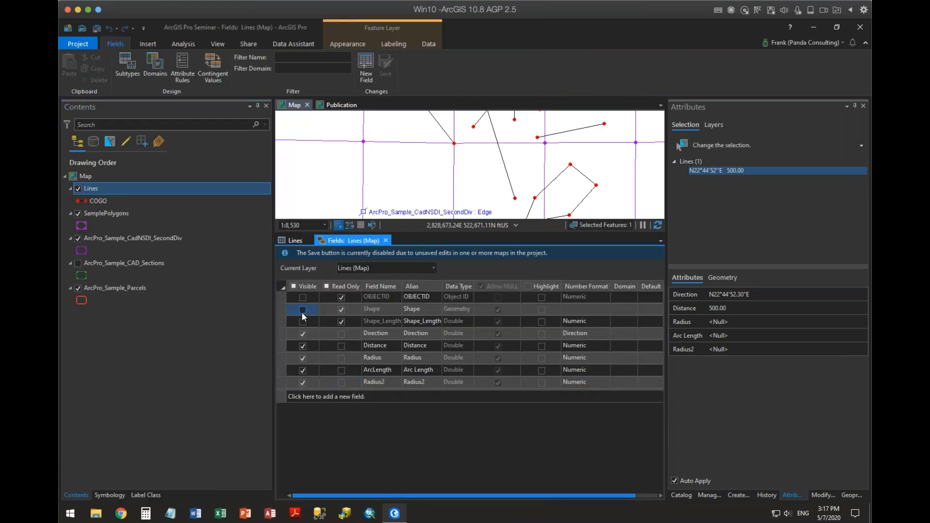
{"action": "left_click", "coordinate": [303, 309]}
{"action": "left_click", "coordinate": [303, 297]}
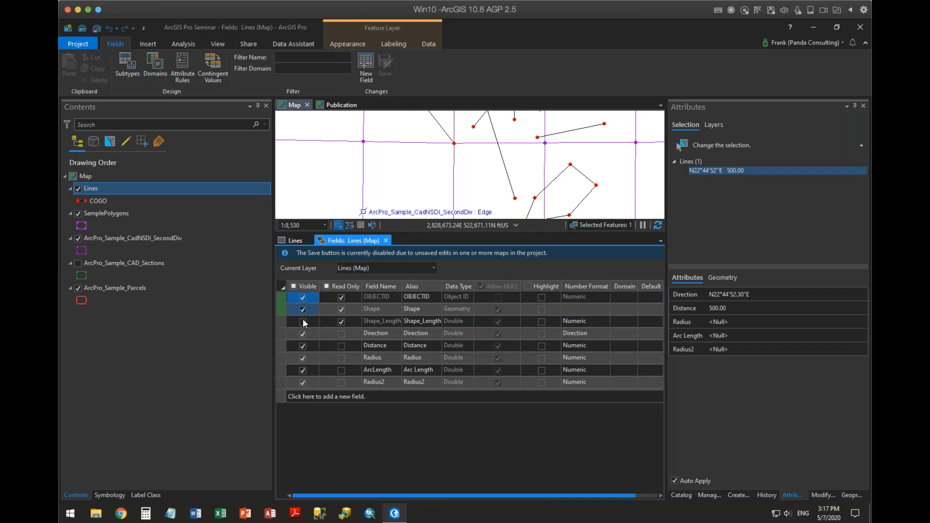
{"action": "left_click", "coordinate": [303, 322]}
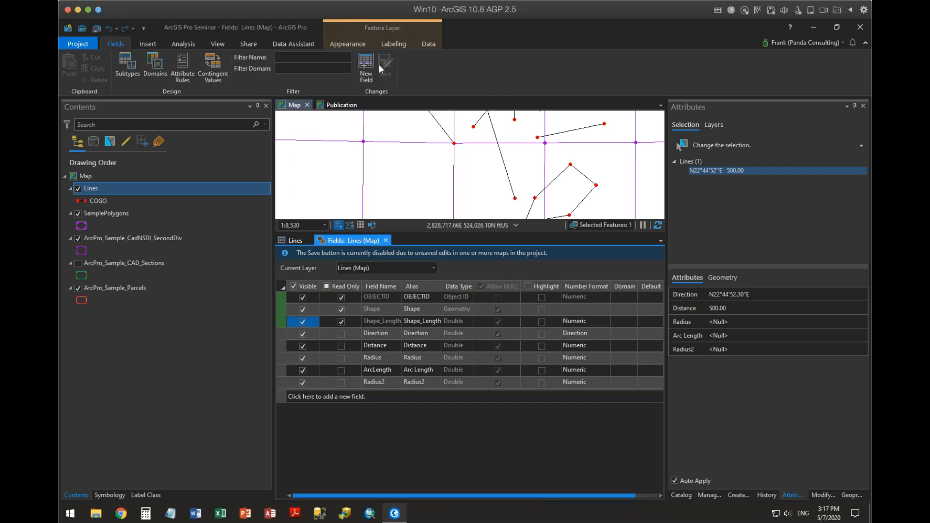
Save the pending map edits and the field visibility changes, and close the Lines fields view and attribute table.
{"action": "left_click", "coordinate": [290, 105]}
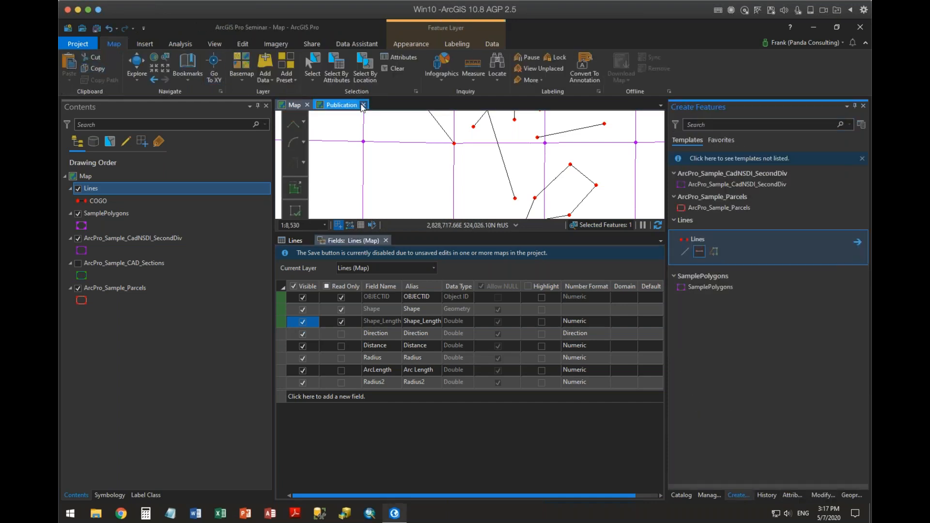
{"action": "left_click", "coordinate": [241, 44]}
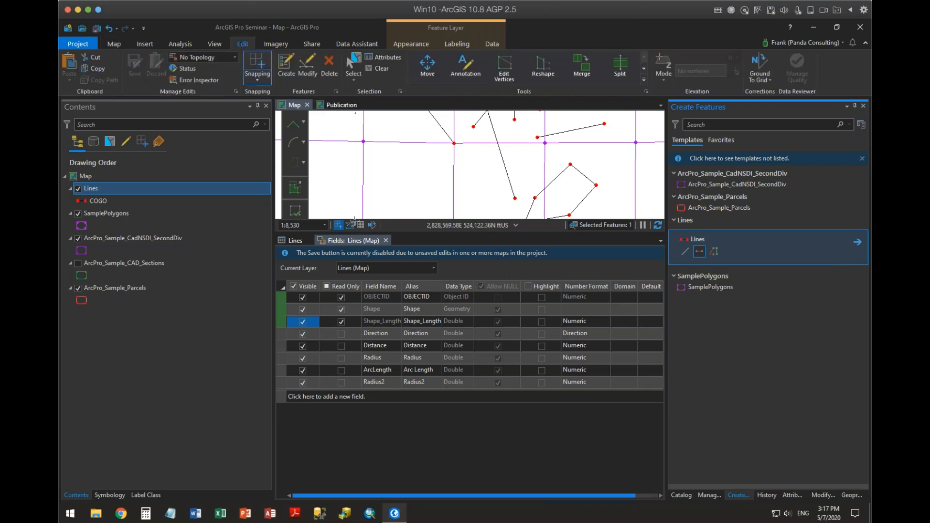
{"action": "left_click", "coordinate": [350, 240]}
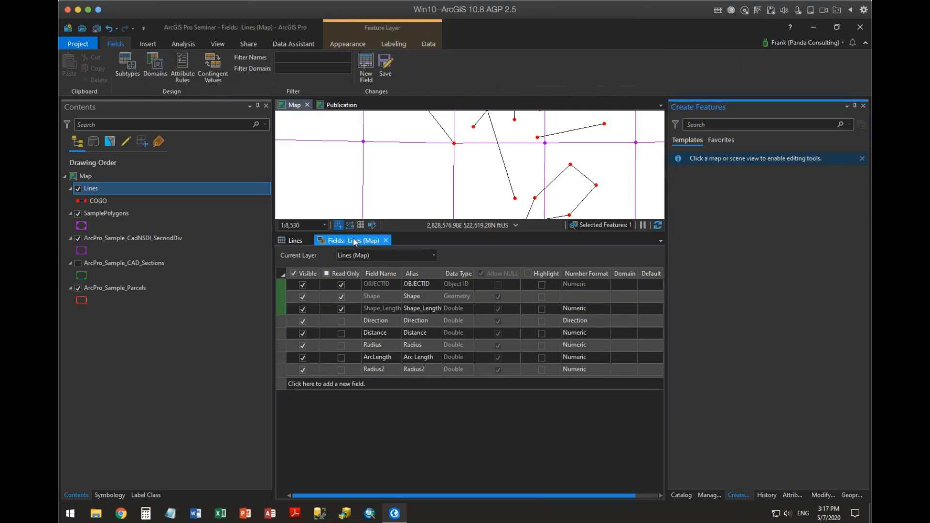
{"action": "left_click", "coordinate": [388, 68]}
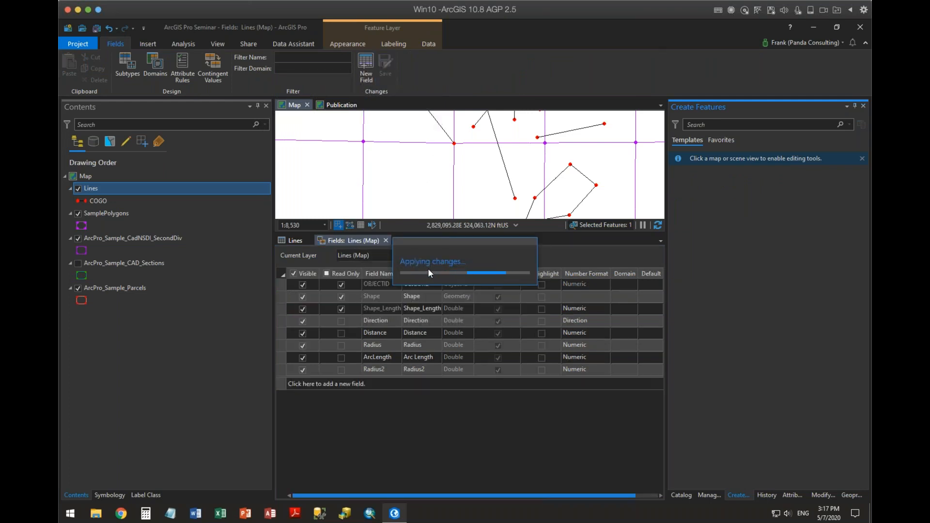
{"action": "left_click", "coordinate": [385, 240]}
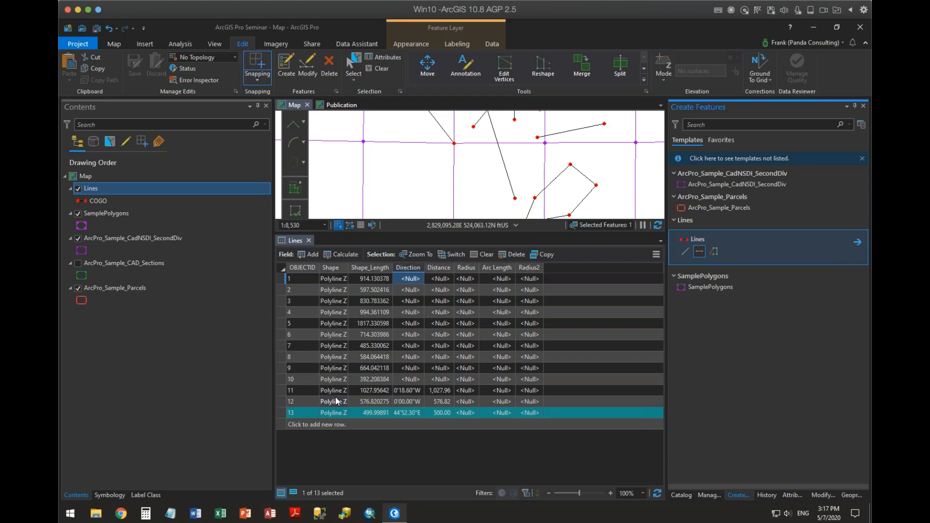
{"action": "left_click", "coordinate": [295, 240]}
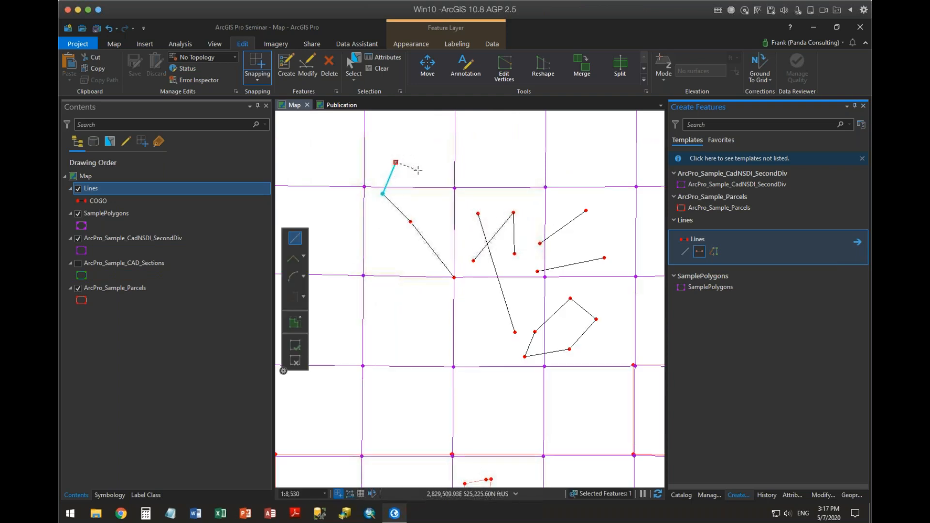
Start a circular arc from the free end of the N22-44-52E line with a tangent direction of N15-00-00E.
{"action": "left_click_drag", "start_coordinate": [424, 250], "coordinate": [431, 351]}
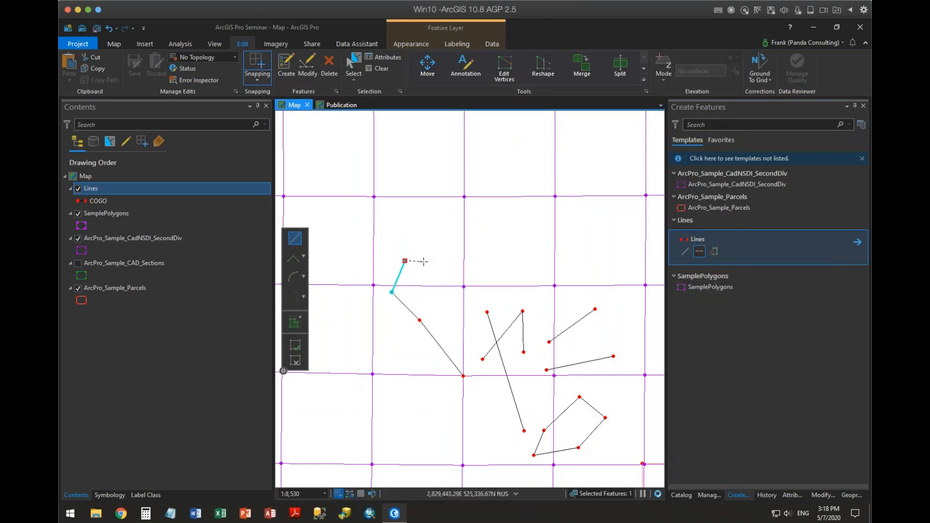
{"action": "scroll", "coordinate": [420, 274], "scroll_direction": "up", "scroll_amount": 2}
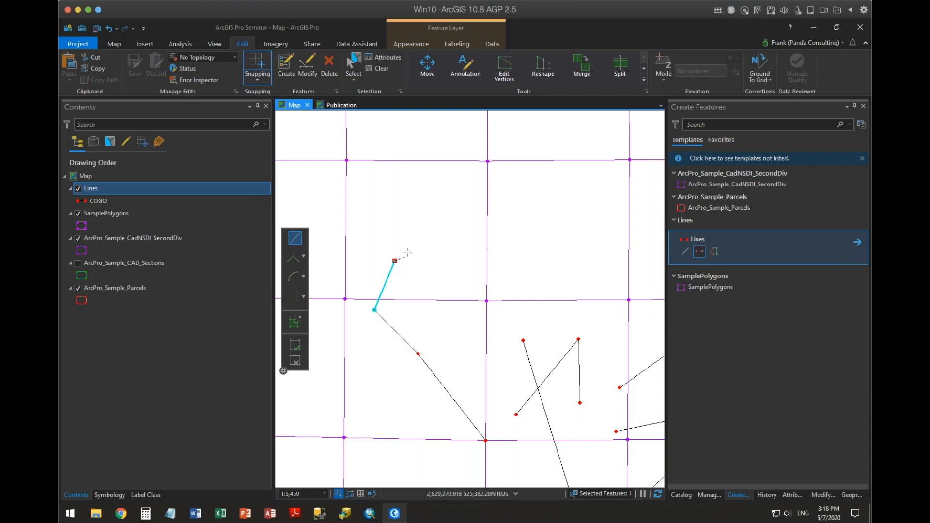
{"action": "right_click", "coordinate": [411, 248]}
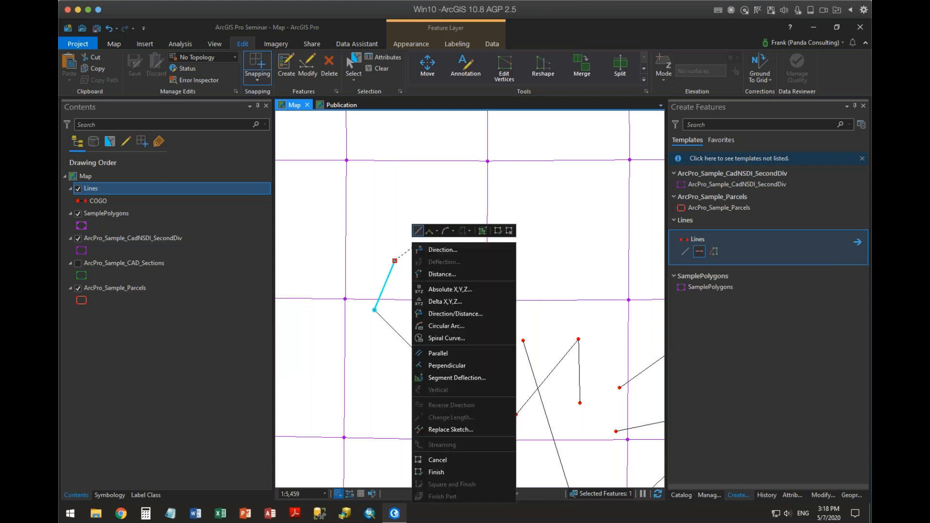
{"action": "left_click", "coordinate": [443, 326]}
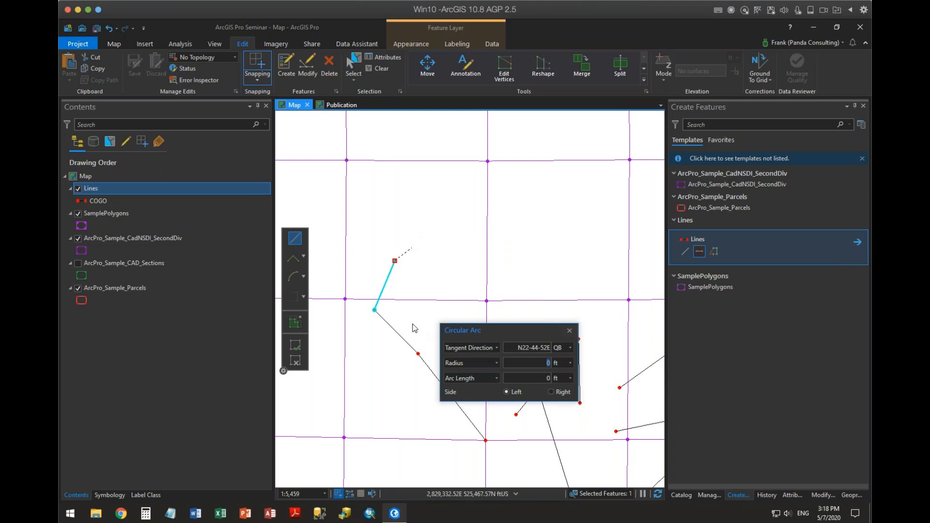
{"action": "left_click_drag", "start_coordinate": [511, 347], "coordinate": [550, 350]}
{"action": "key", "text": "BackSpace"}
{"action": "type", "text": "15-00-00E"}
{"action": "left_click", "coordinate": [497, 347]}
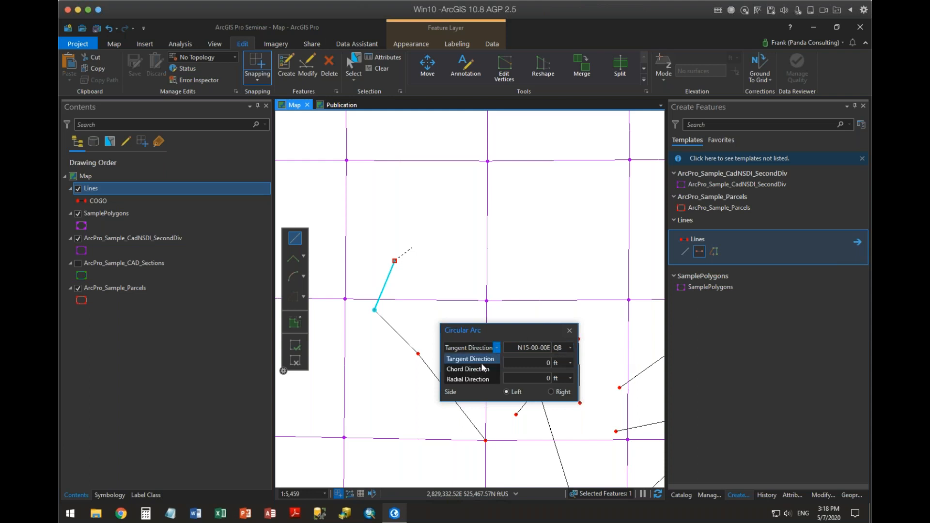
{"action": "left_click", "coordinate": [497, 326]}
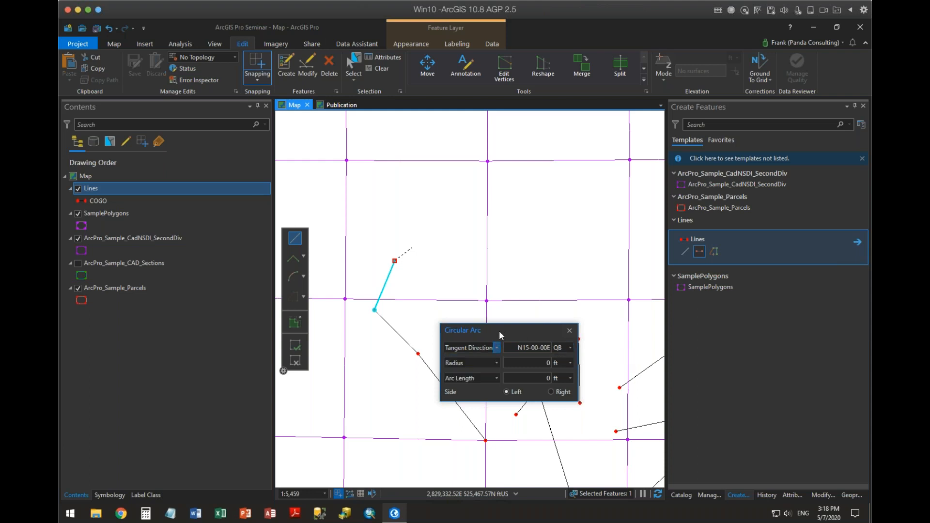
Complete the circular arc with radius 300 ft, delta angle 90 degrees and the right side, and review its attributes.
{"action": "key", "text": "Tab"}
{"action": "left_click", "coordinate": [495, 378]}
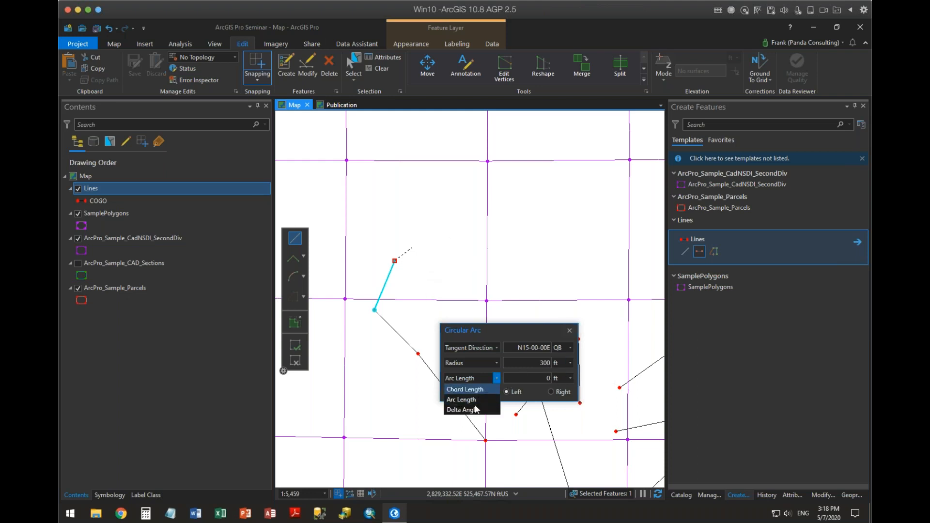
{"action": "left_click", "coordinate": [478, 410]}
{"action": "left_click", "coordinate": [524, 378]}
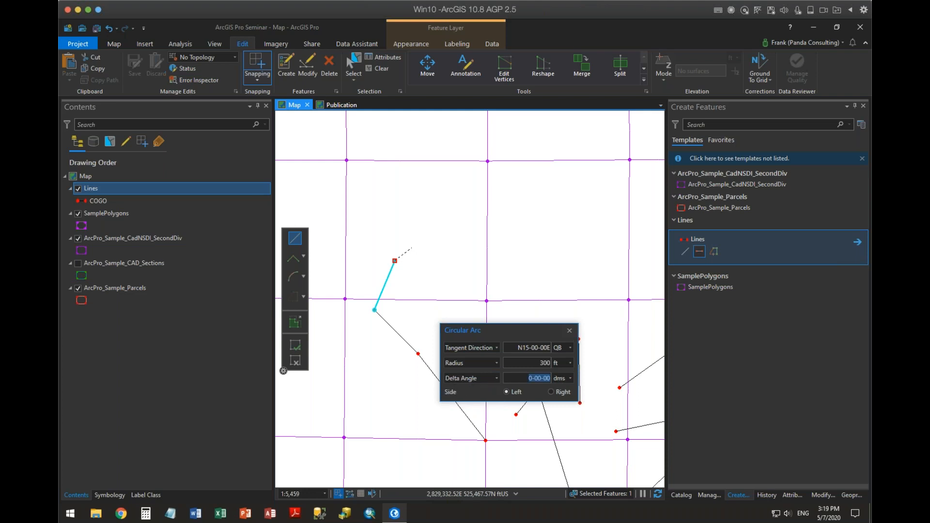
{"action": "type", "text": "90"}
{"action": "left_click", "coordinate": [551, 392]}
{"action": "key", "text": "Return"}
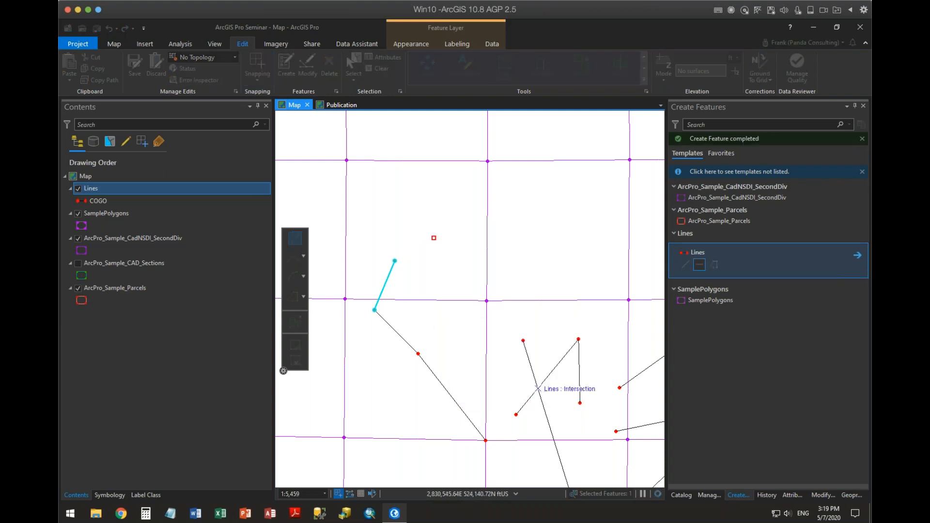
{"action": "left_click", "coordinate": [792, 494]}
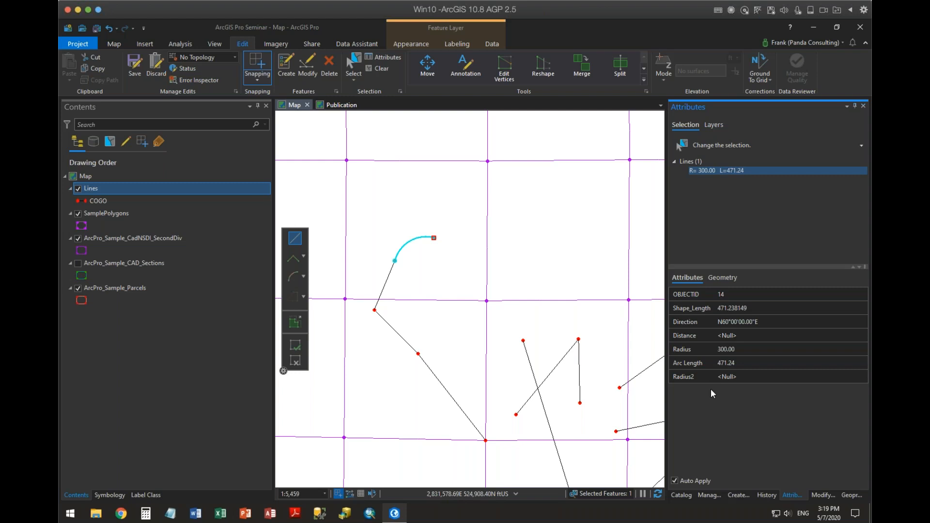
{"action": "right_click", "coordinate": [455, 264]}
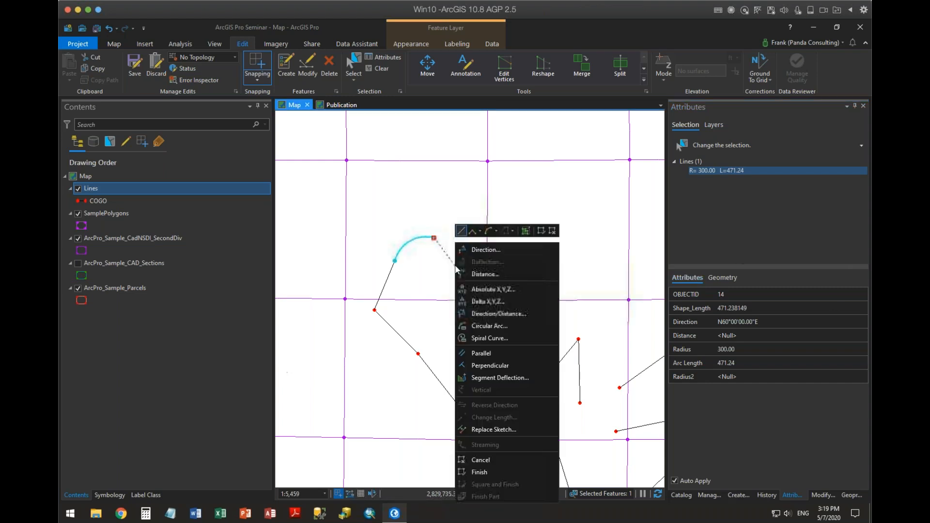
{"action": "left_click", "coordinate": [498, 303]}
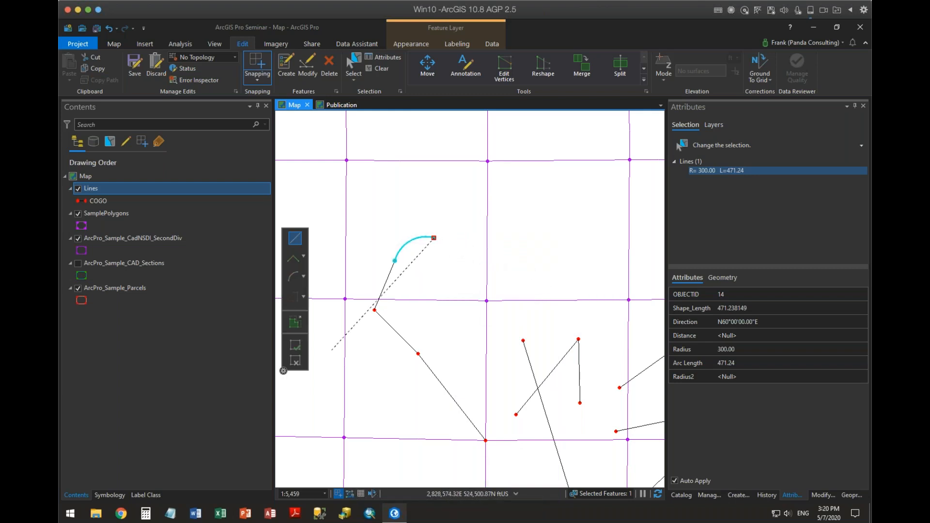
{"action": "left_click", "coordinate": [305, 358]}
{"action": "left_click", "coordinate": [434, 238]}
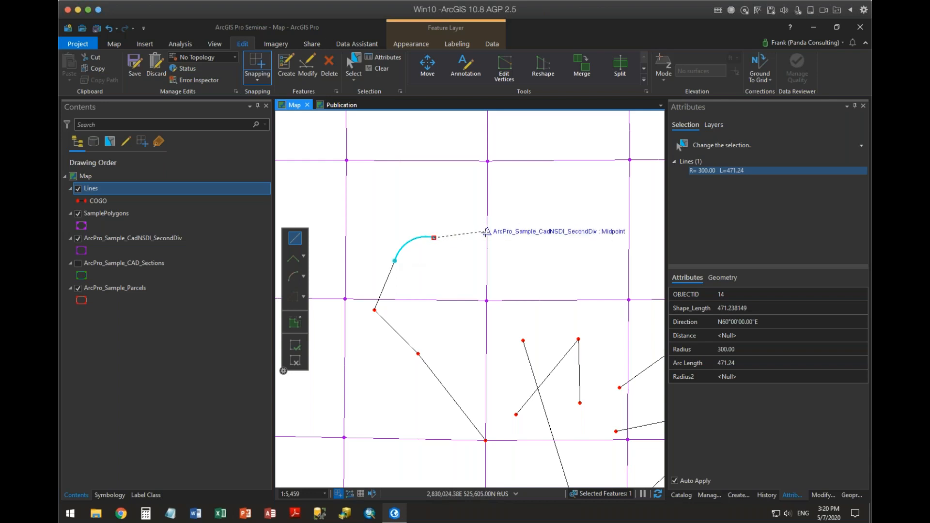
Draw a line about 494 ft long from the arc's end to the second-division grid line, constrained perpendicular to it.
{"action": "right_click", "coordinate": [487, 228]}
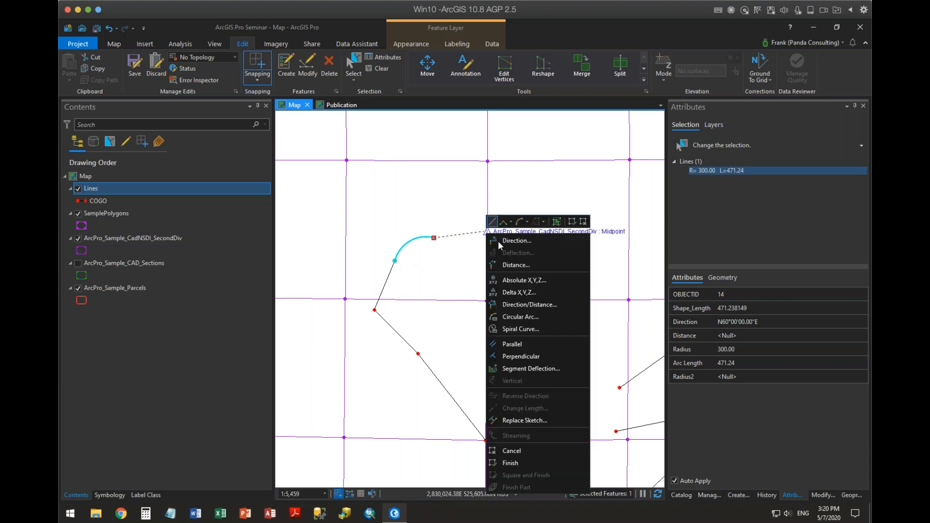
{"action": "left_click", "coordinate": [520, 356]}
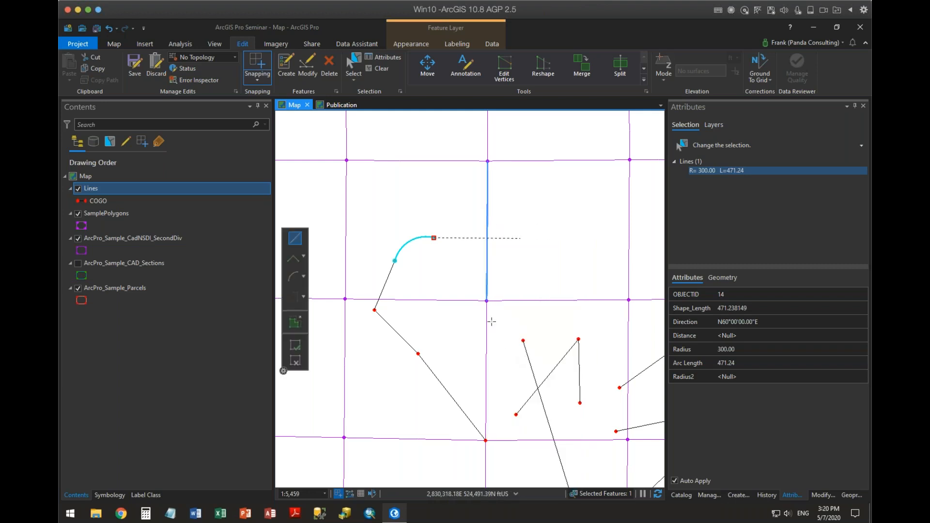
{"action": "left_click", "coordinate": [493, 265]}
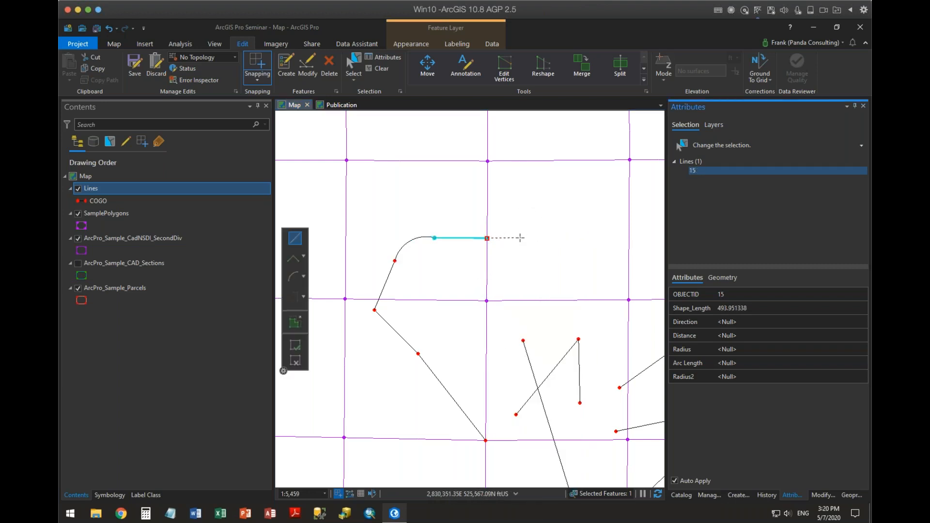
Continue past the grid line with a segment parallel to the last line and 50 ft long.
{"action": "right_click", "coordinate": [462, 238]}
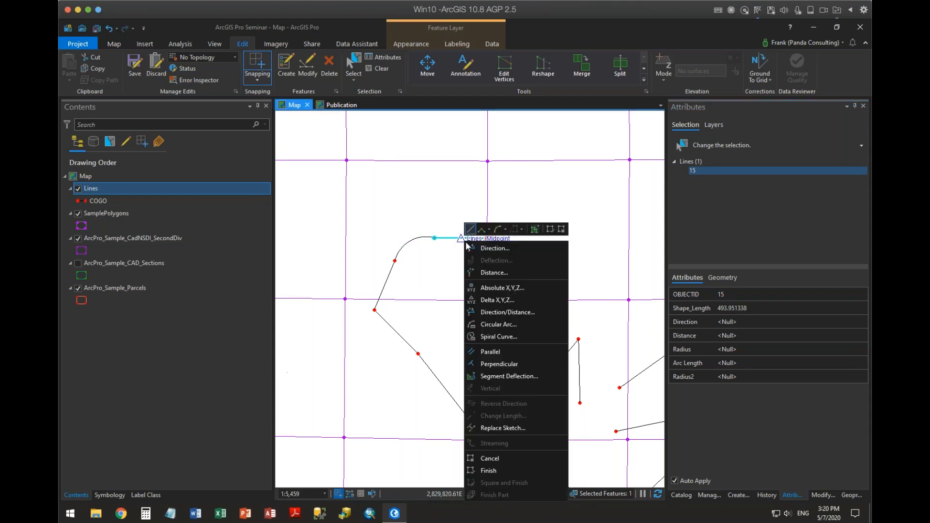
{"action": "left_click", "coordinate": [503, 351]}
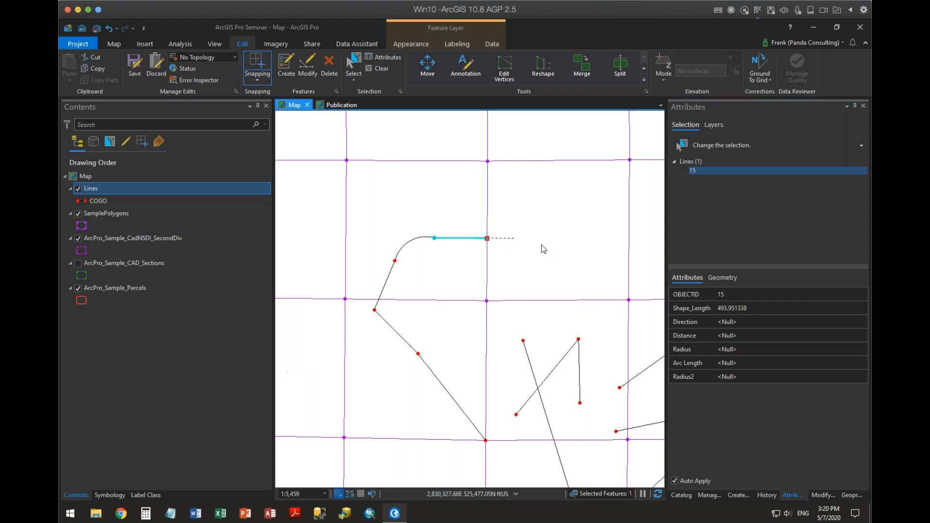
{"action": "right_click", "coordinate": [516, 239]}
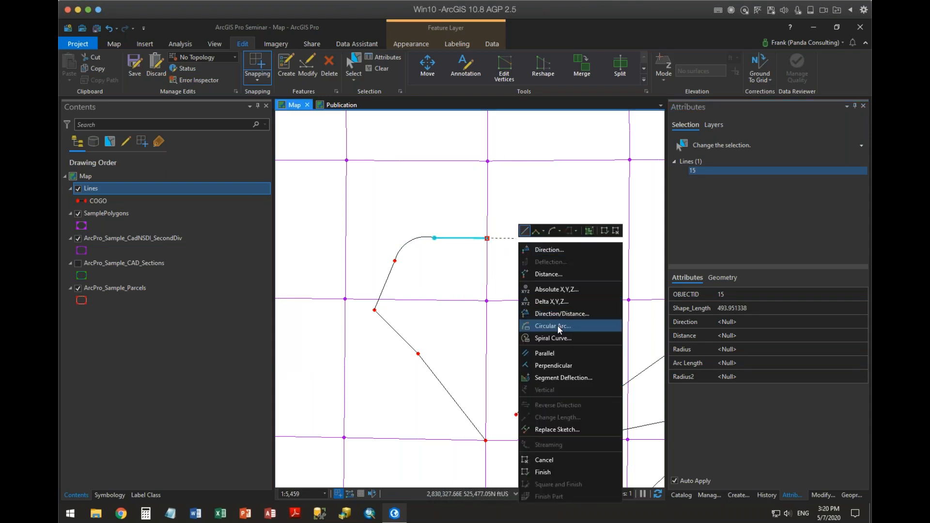
{"action": "left_click", "coordinate": [549, 275]}
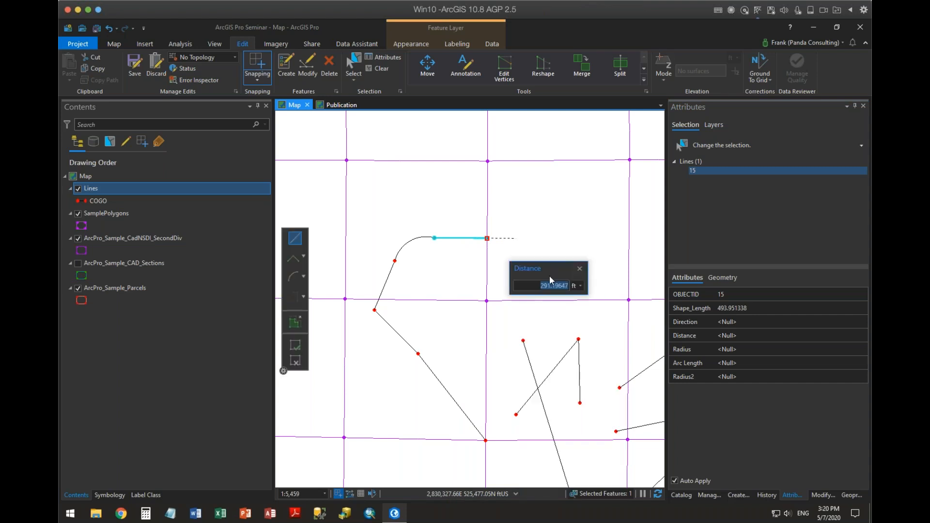
{"action": "type", "text": "50"}
{"action": "key", "text": "Return"}
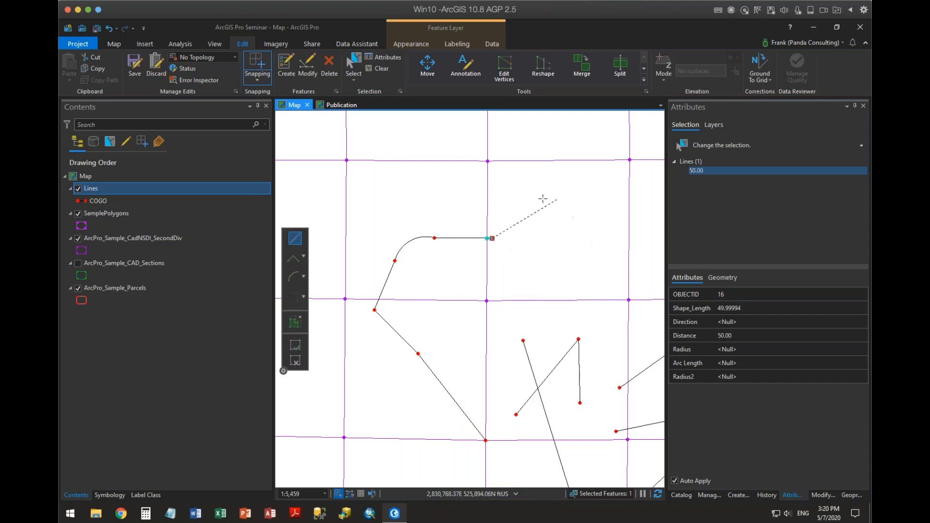
Draw a line about 721 ft long northward from the 50 ft segment's end, parallel to the north-south second-division grid line.
{"action": "right_click", "coordinate": [487, 202]}
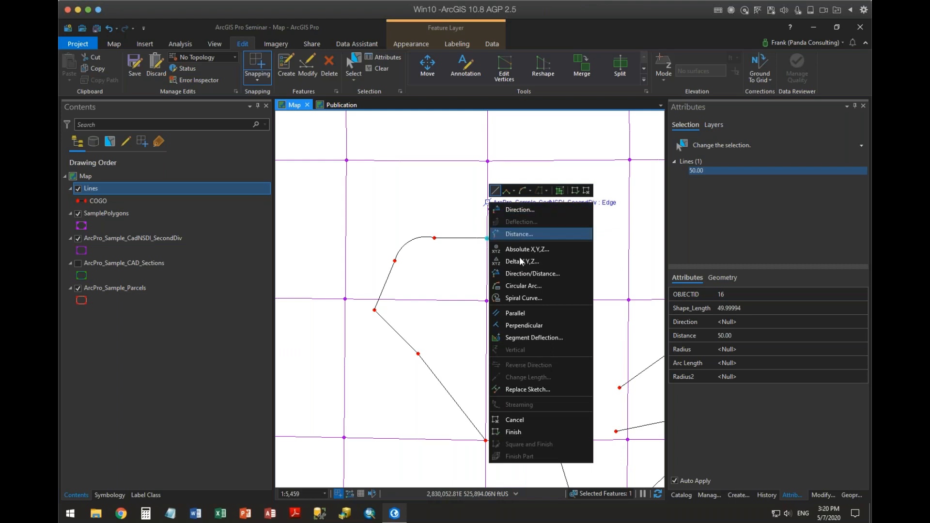
{"action": "left_click", "coordinate": [522, 325]}
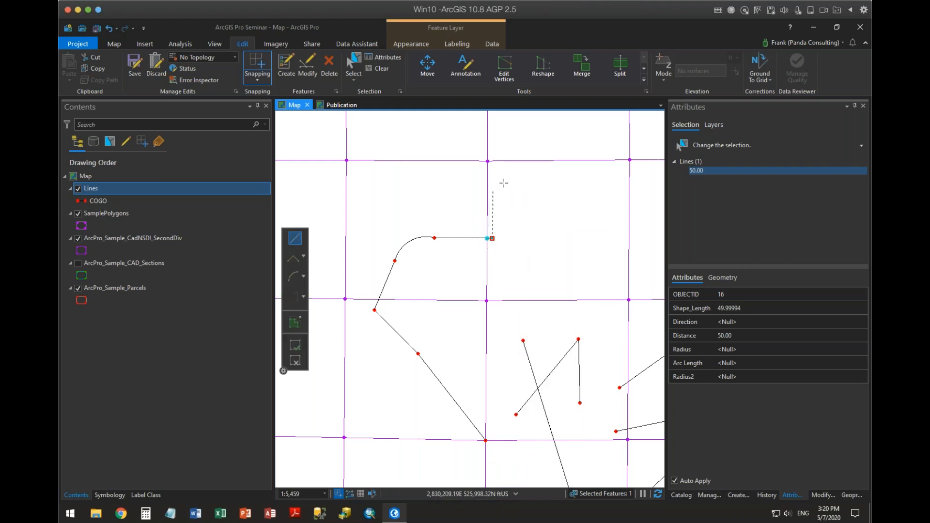
{"action": "left_click", "coordinate": [495, 162]}
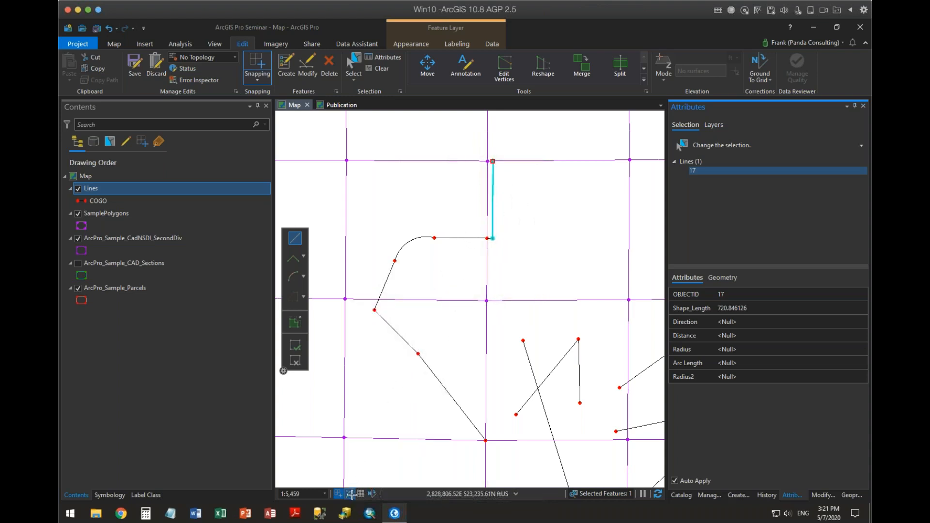
Turn on dynamic constraints to show distance and direction while sketching.
{"action": "mouse_move", "coordinate": [351, 494]}
{"action": "left_click", "coordinate": [354, 426]}
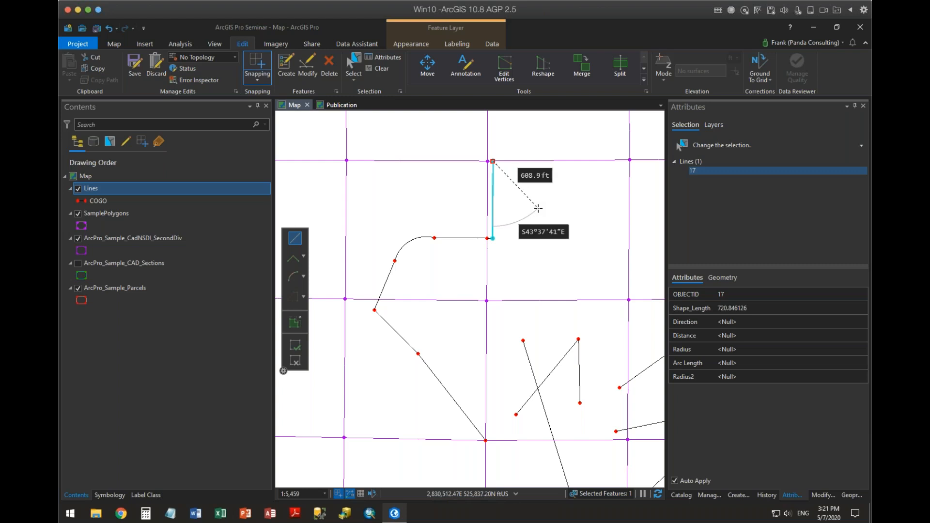
Draw a two-point line about 680 ft long southeastward from the north end of the 721 ft line and finish the sketch.
{"action": "left_click", "coordinate": [555, 197]}
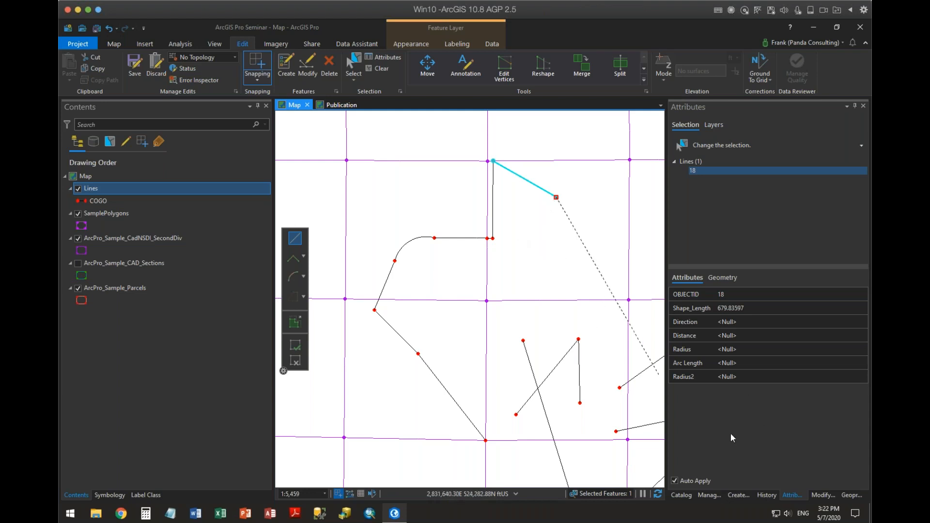
{"action": "left_click", "coordinate": [734, 496]}
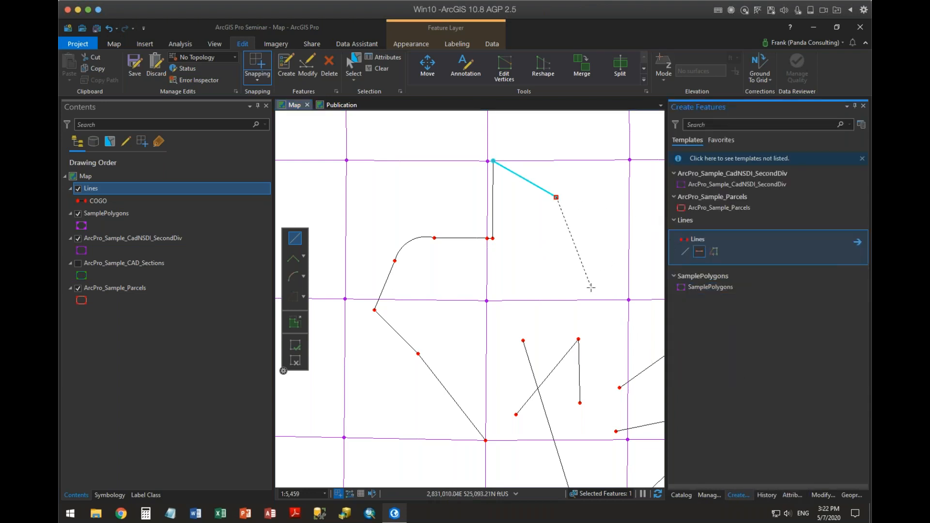
{"action": "left_click", "coordinate": [295, 345]}
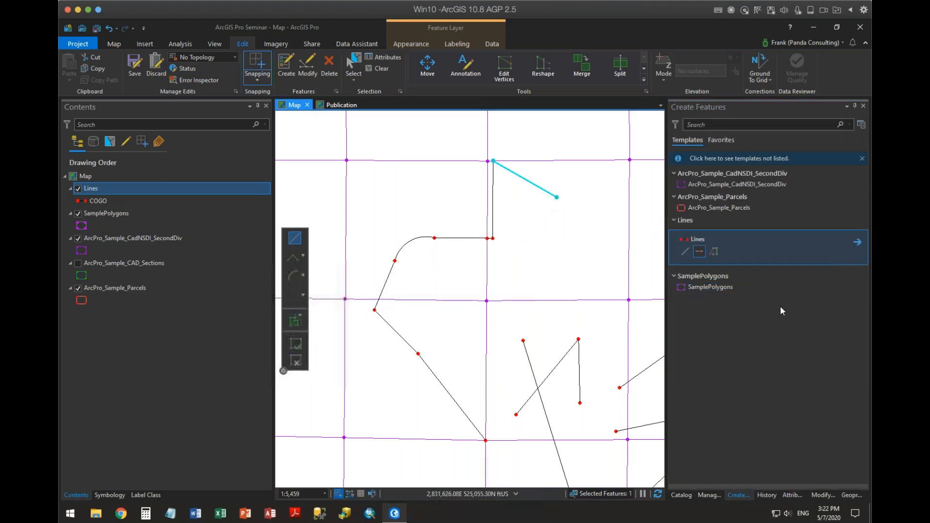
Start a SamplePolygons polygon below the new line, placing its second vertex with Absolute X,Y,Z at X 2,830,886.83, Y 525,894.06 and Z 0.
{"action": "left_click", "coordinate": [693, 288]}
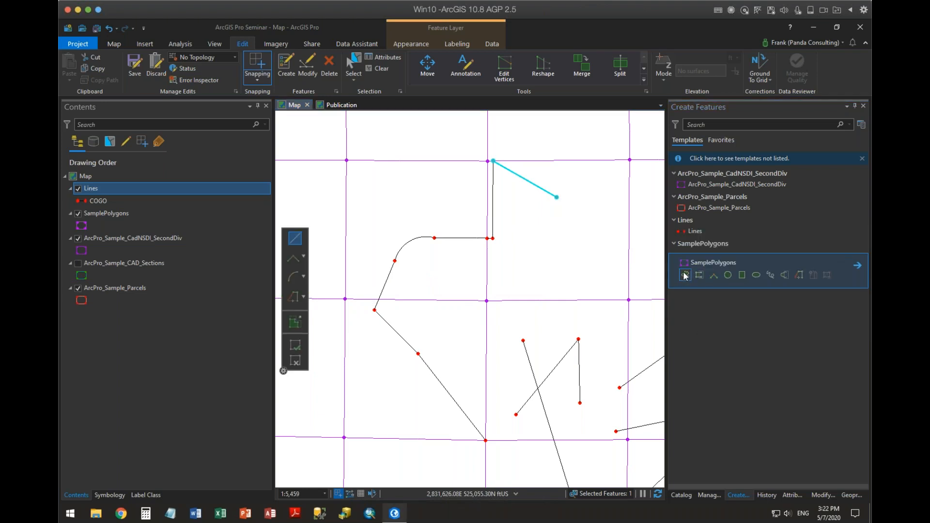
{"action": "left_click", "coordinate": [685, 276]}
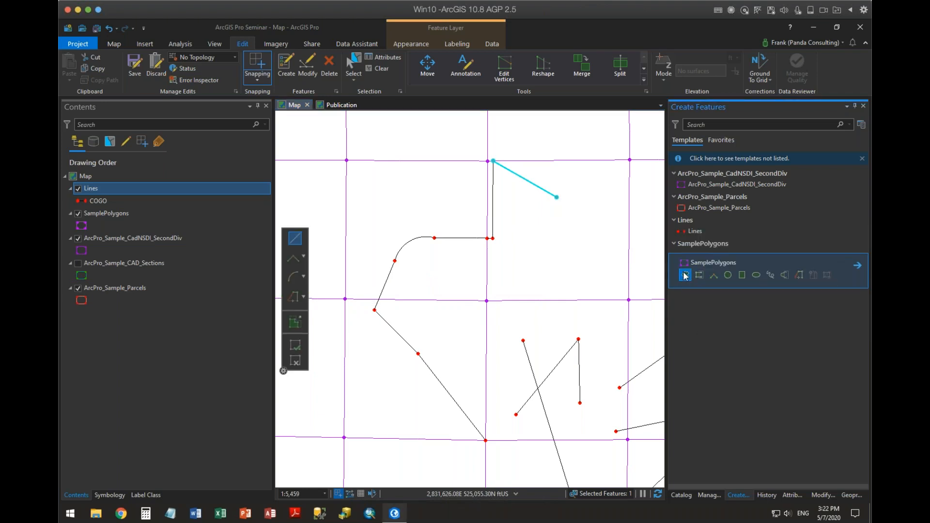
{"action": "left_click", "coordinate": [532, 265]}
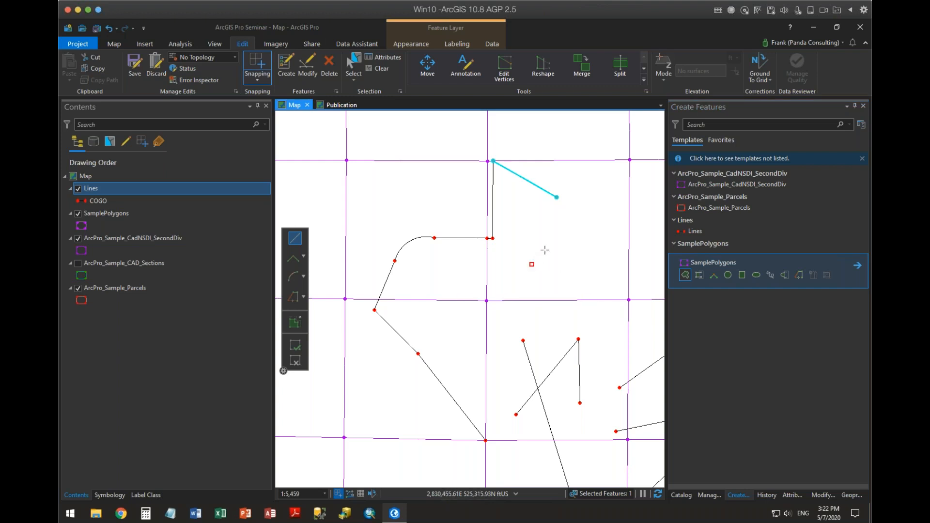
{"action": "right_click", "coordinate": [577, 204]}
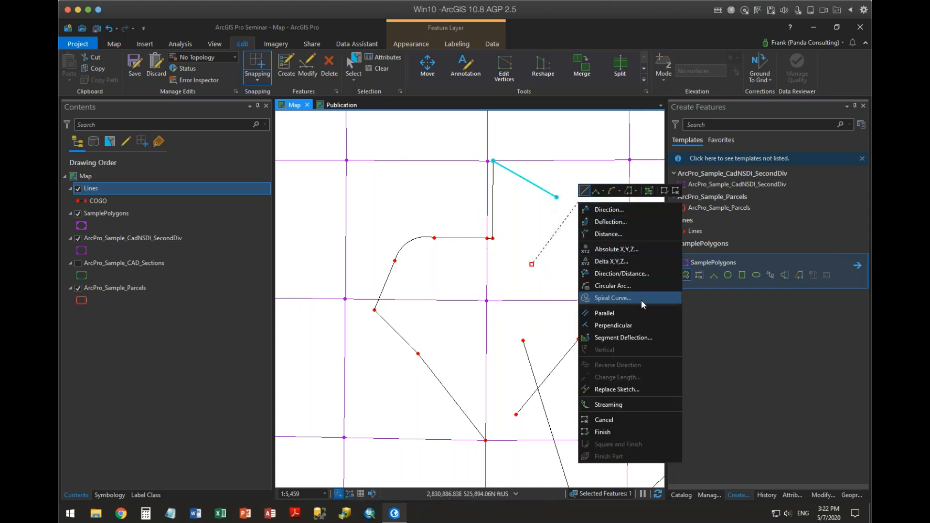
{"action": "left_click", "coordinate": [622, 249]}
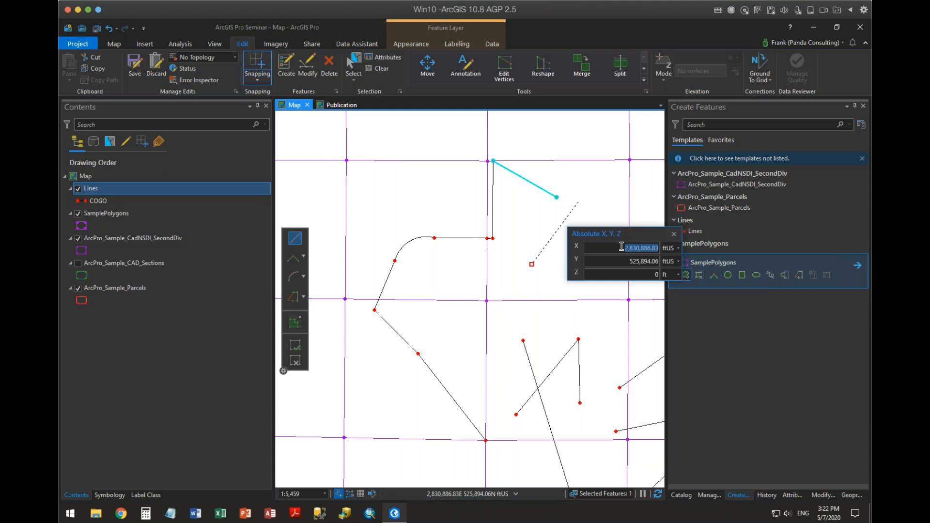
{"action": "left_click", "coordinate": [673, 234]}
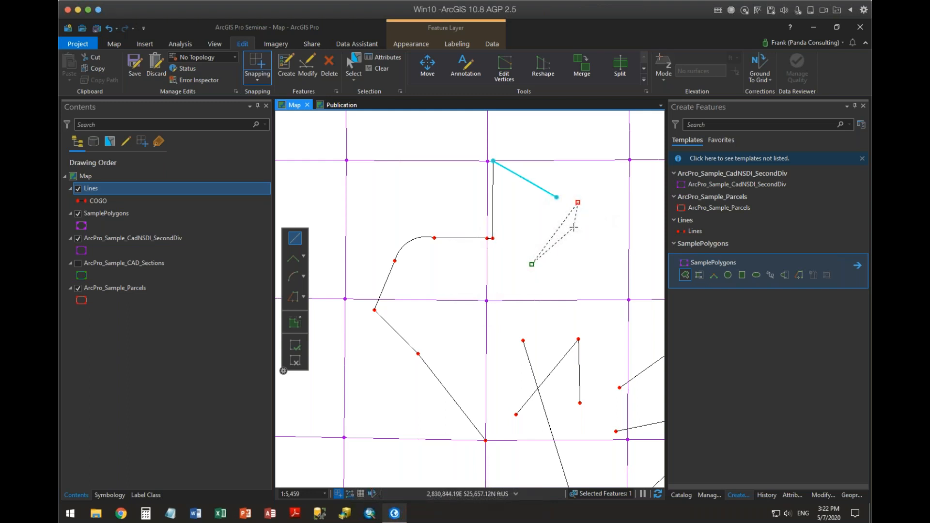
{"action": "right_click", "coordinate": [596, 194]}
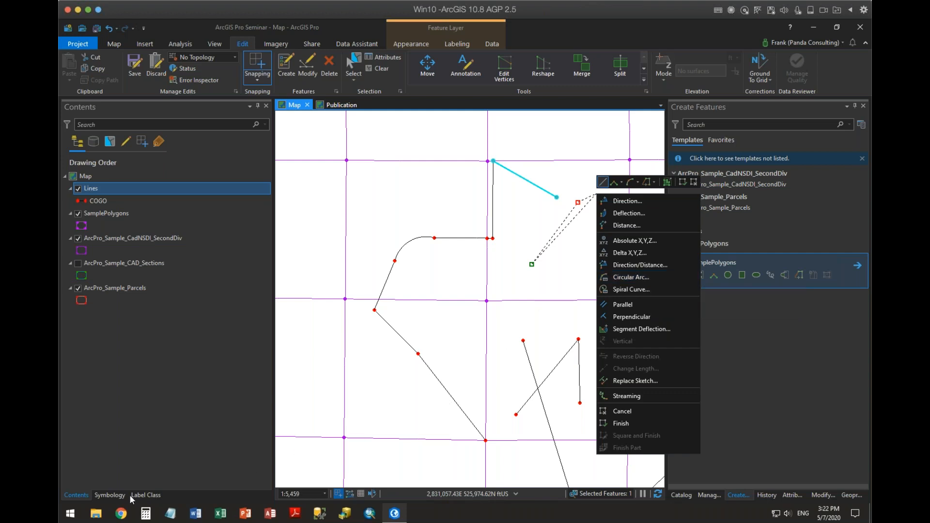
Search the web in Chrome for "arcgis pro keyboard shortcuts" and open the documentation page on keyboard shortcuts for editing.
{"action": "left_click", "coordinate": [122, 516]}
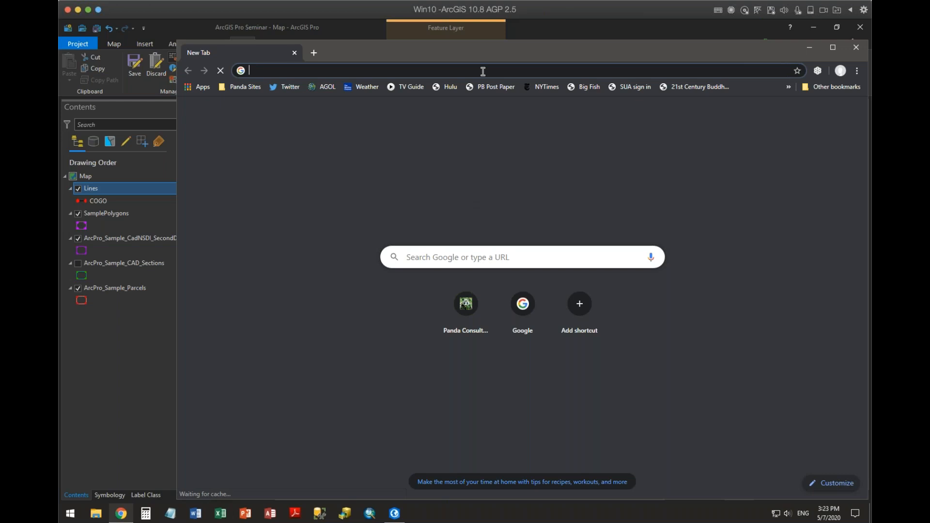
{"action": "type", "text": "arcgis pro keyboard shortcuts"}
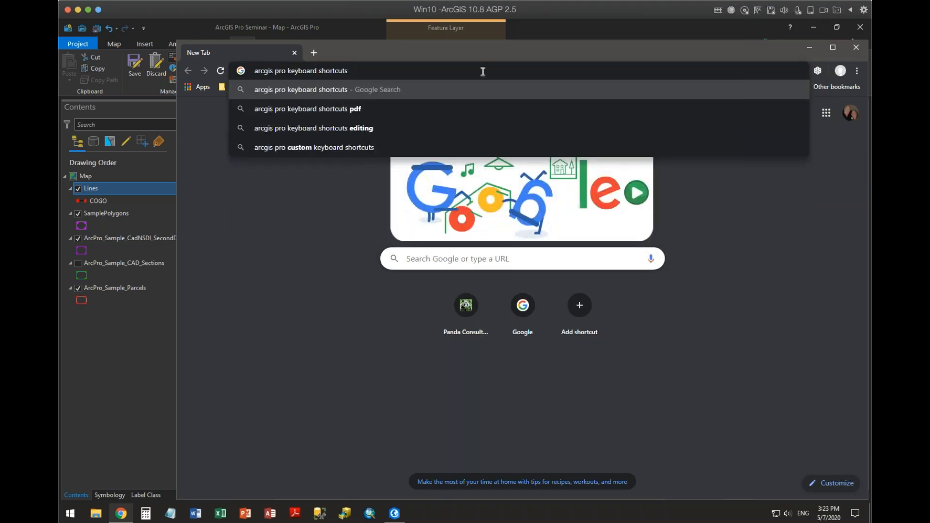
{"action": "key", "text": "Return"}
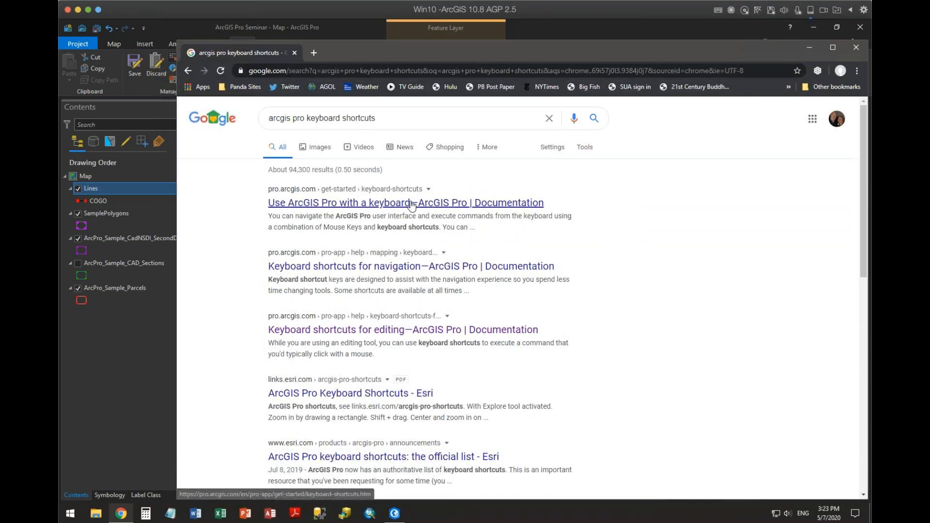
{"action": "left_click", "coordinate": [411, 203]}
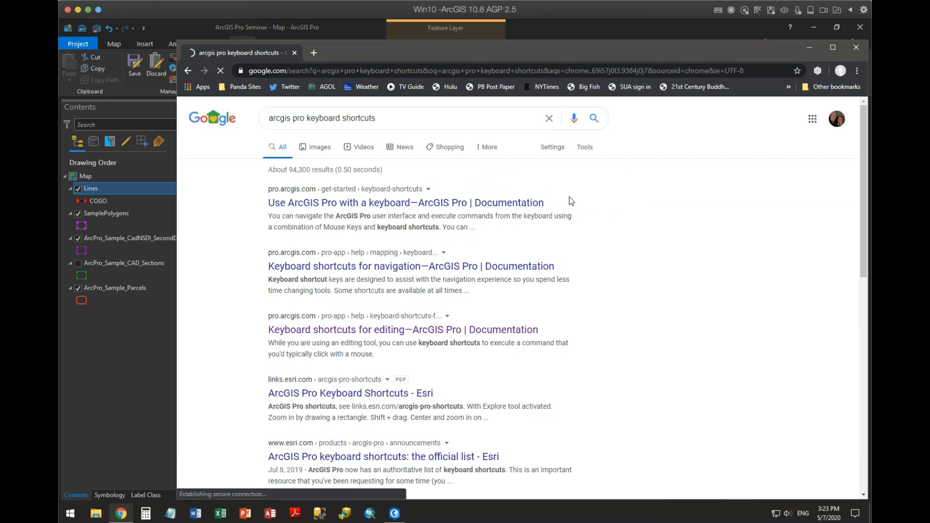
{"action": "left_click", "coordinate": [477, 333]}
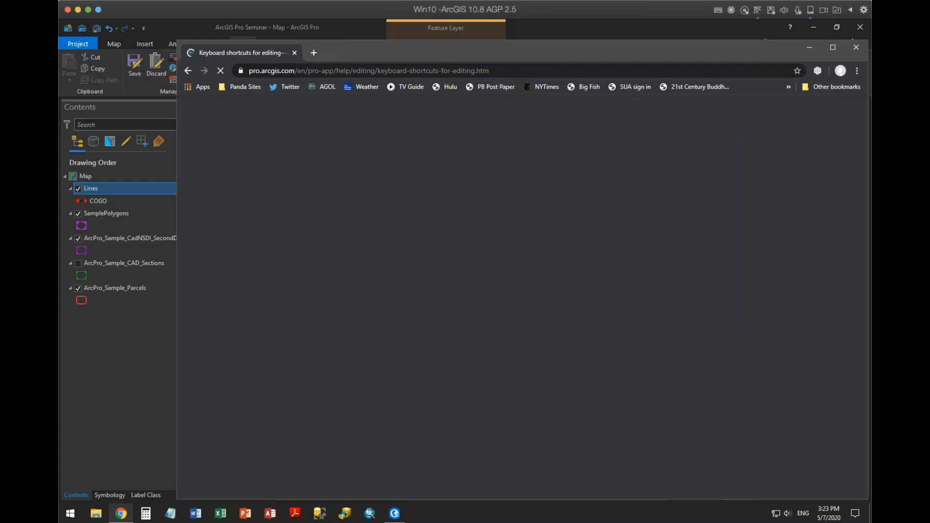
Review the documented shortcuts for general editing, undo and redo, selection, moving, vertex editing and annotation.
{"action": "scroll", "coordinate": [621, 289], "scroll_direction": "down", "scroll_amount": 5}
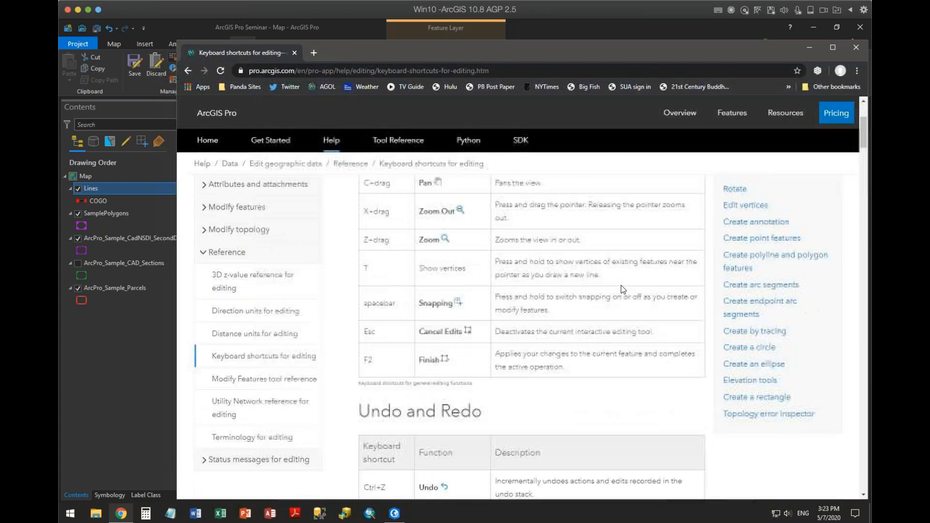
{"action": "scroll", "coordinate": [621, 290], "scroll_direction": "up", "scroll_amount": 1}
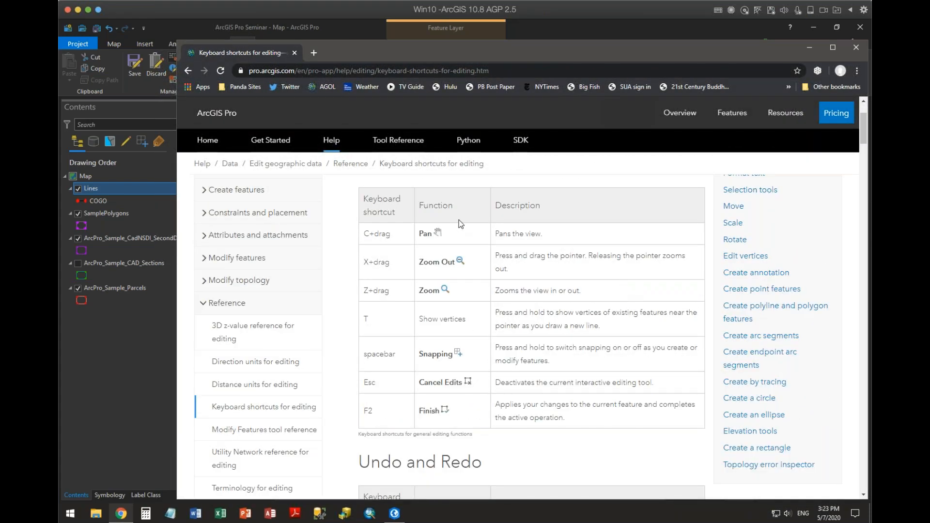
{"action": "scroll", "coordinate": [489, 395], "scroll_direction": "down", "scroll_amount": 5}
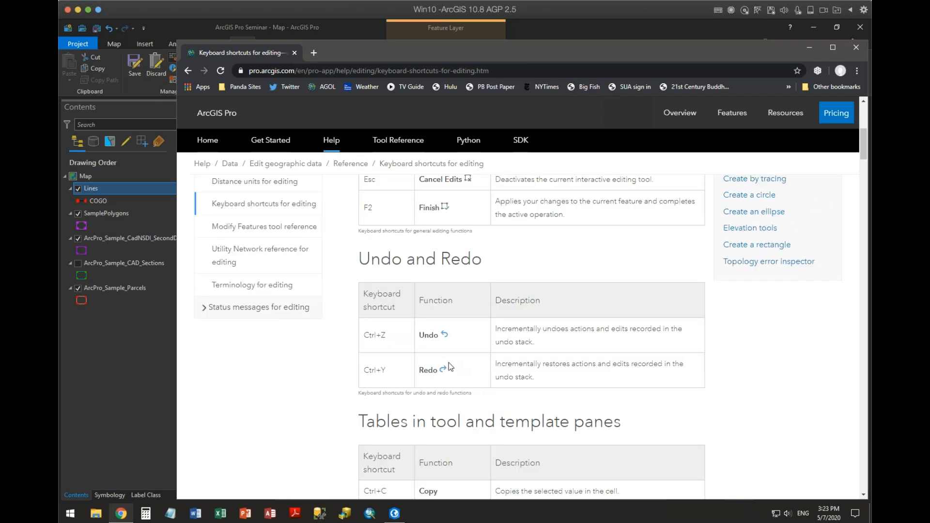
{"action": "scroll", "coordinate": [450, 373], "scroll_direction": "down", "scroll_amount": 5}
{"action": "scroll", "coordinate": [450, 371], "scroll_direction": "down", "scroll_amount": 10}
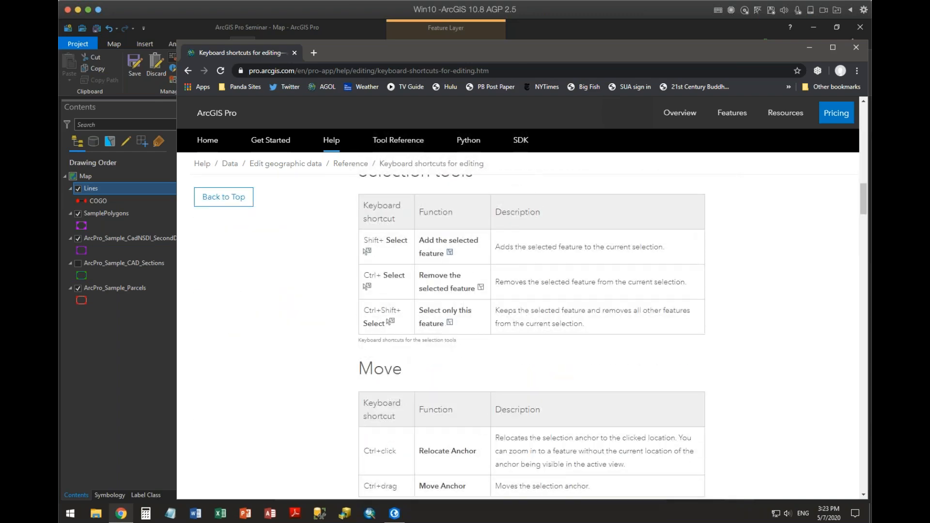
{"action": "scroll", "coordinate": [454, 374], "scroll_direction": "down", "scroll_amount": 7}
{"action": "scroll", "coordinate": [454, 377], "scroll_direction": "down", "scroll_amount": 6}
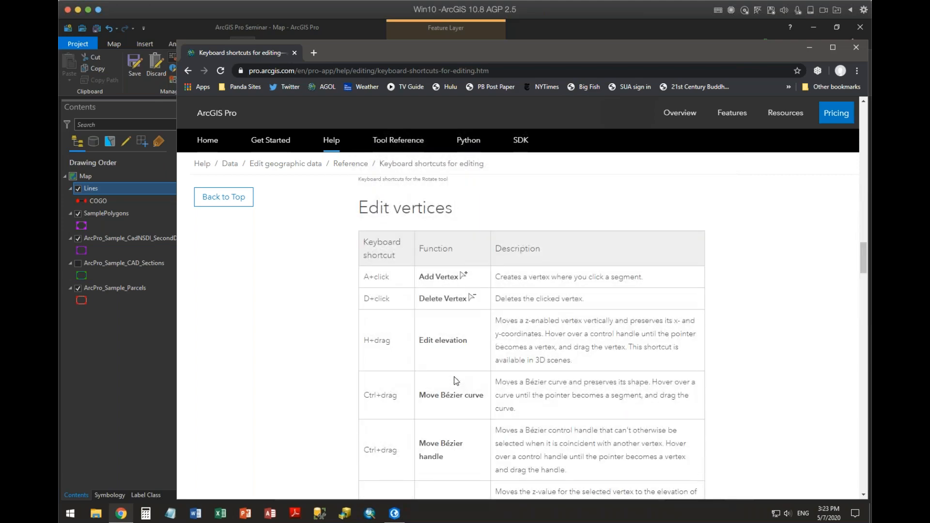
{"action": "scroll", "coordinate": [454, 377], "scroll_direction": "down", "scroll_amount": 6}
{"action": "scroll", "coordinate": [455, 379], "scroll_direction": "down", "scroll_amount": 6}
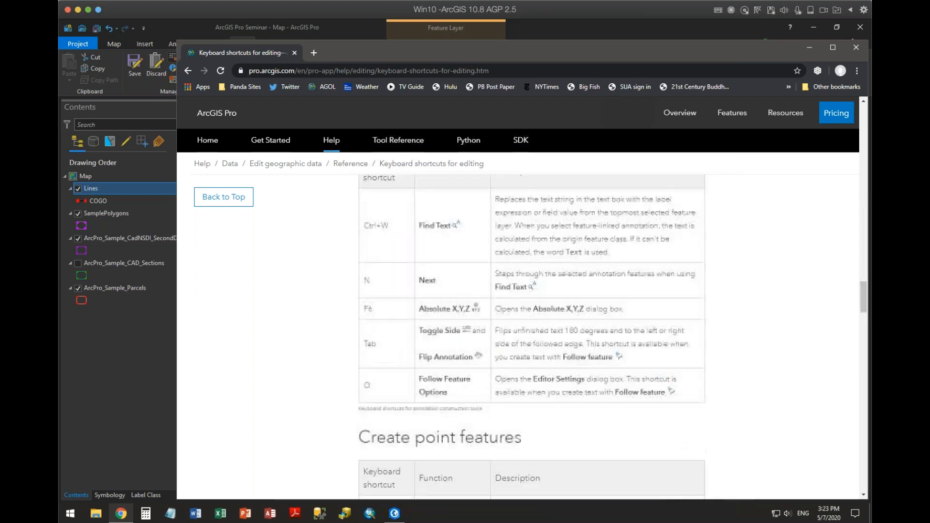
Review the shortcuts for creating polylines, polygons, arcs, traces, circles, ellipses and rectangles, through to the topology error inspector.
{"action": "scroll", "coordinate": [453, 375], "scroll_direction": "down", "scroll_amount": 3}
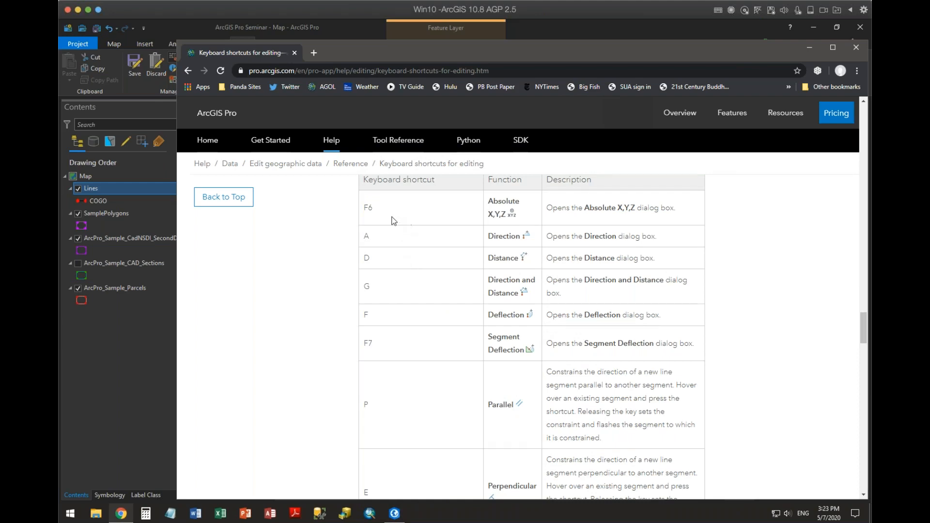
{"action": "scroll", "coordinate": [429, 344], "scroll_direction": "down", "scroll_amount": 5}
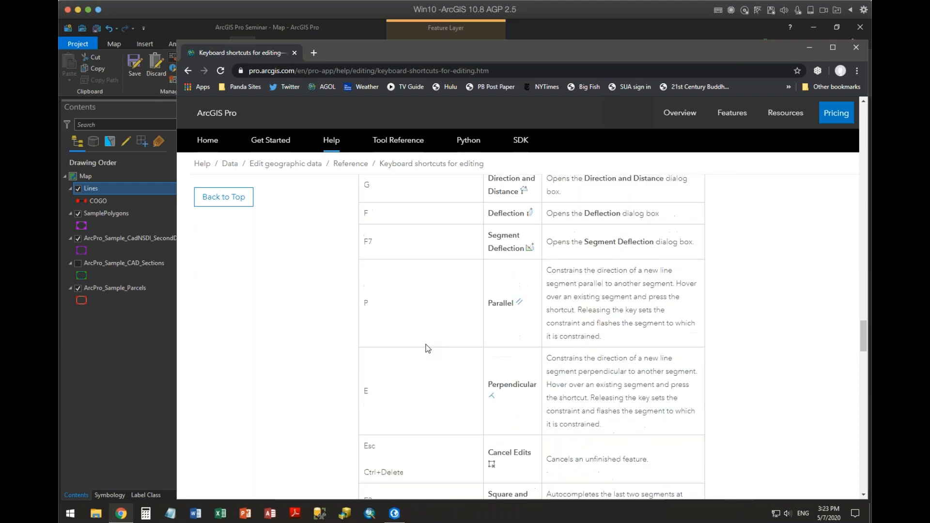
{"action": "scroll", "coordinate": [427, 347], "scroll_direction": "down", "scroll_amount": 5}
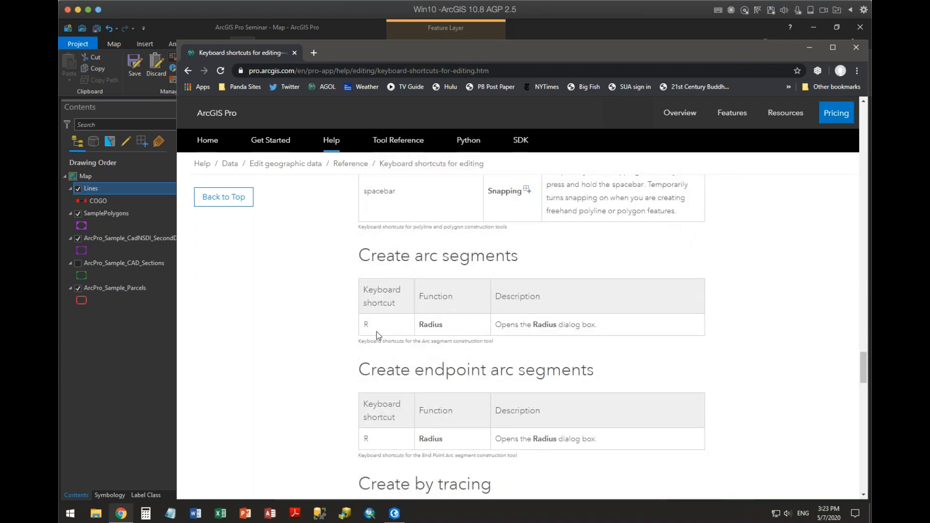
{"action": "scroll", "coordinate": [373, 334], "scroll_direction": "down", "scroll_amount": 4}
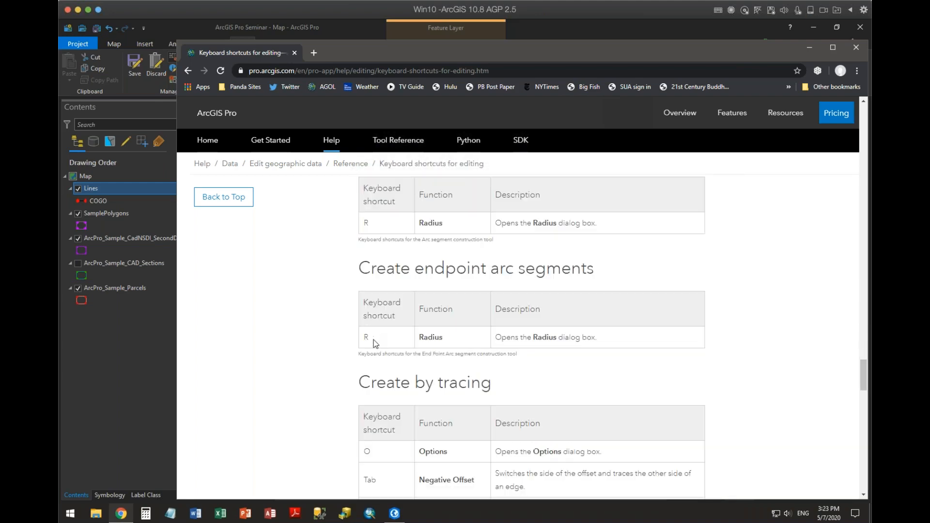
{"action": "scroll", "coordinate": [373, 341], "scroll_direction": "down", "scroll_amount": 4}
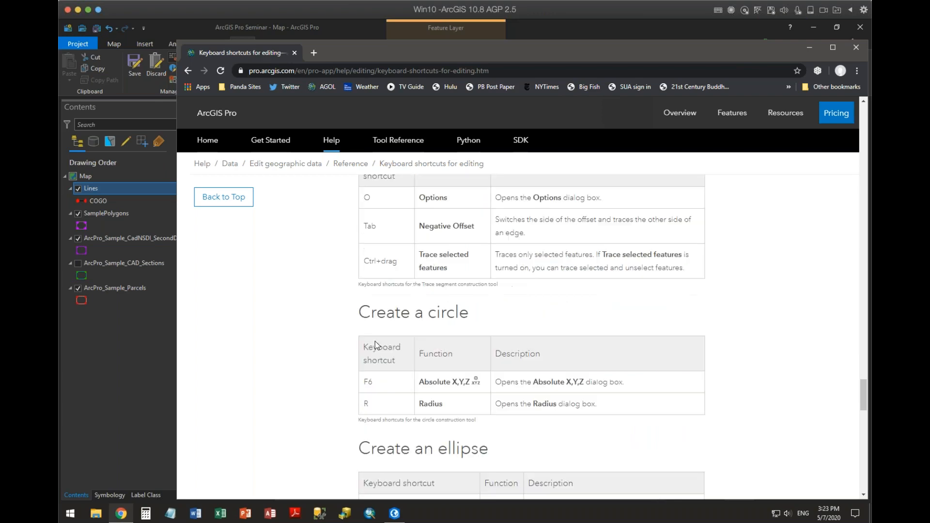
{"action": "scroll", "coordinate": [410, 368], "scroll_direction": "down", "scroll_amount": 5}
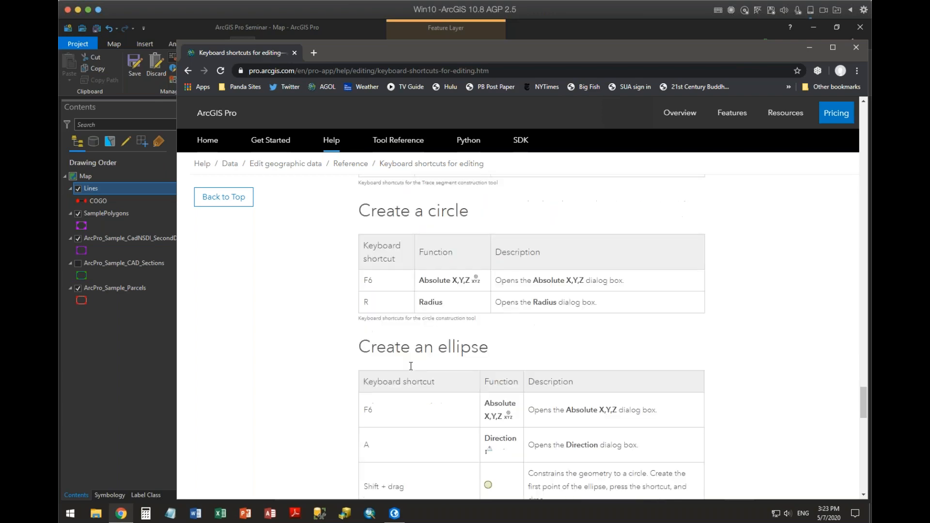
{"action": "scroll", "coordinate": [409, 367], "scroll_direction": "down", "scroll_amount": 6}
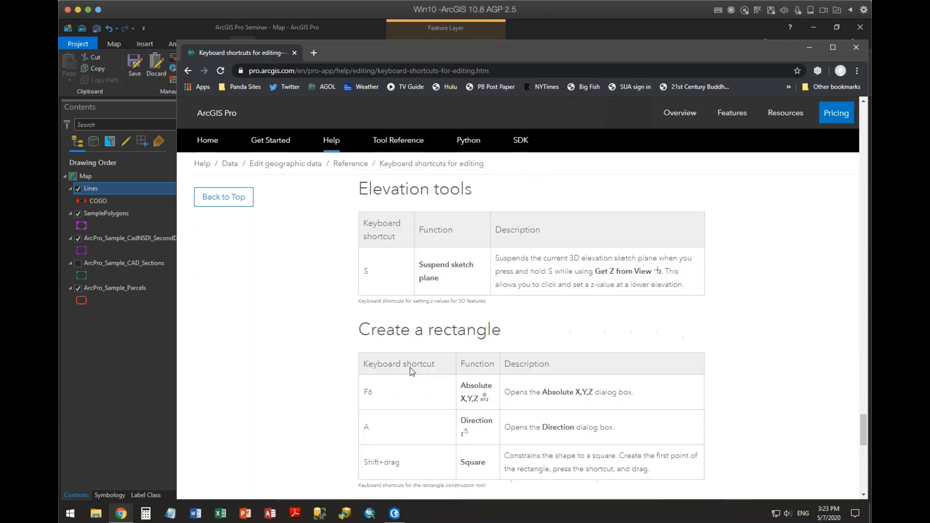
{"action": "scroll", "coordinate": [410, 367], "scroll_direction": "down", "scroll_amount": 5}
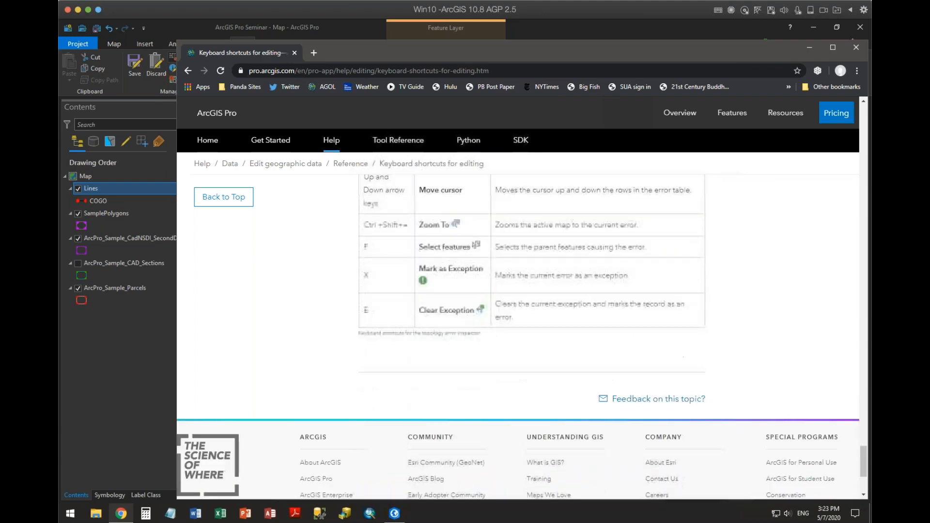
Return to the polyline and polygon shortcuts and examine the entries for Perpendicular, Square and Finish, Finish Part and Snapping.
{"action": "scroll", "coordinate": [407, 365], "scroll_direction": "up", "scroll_amount": 12}
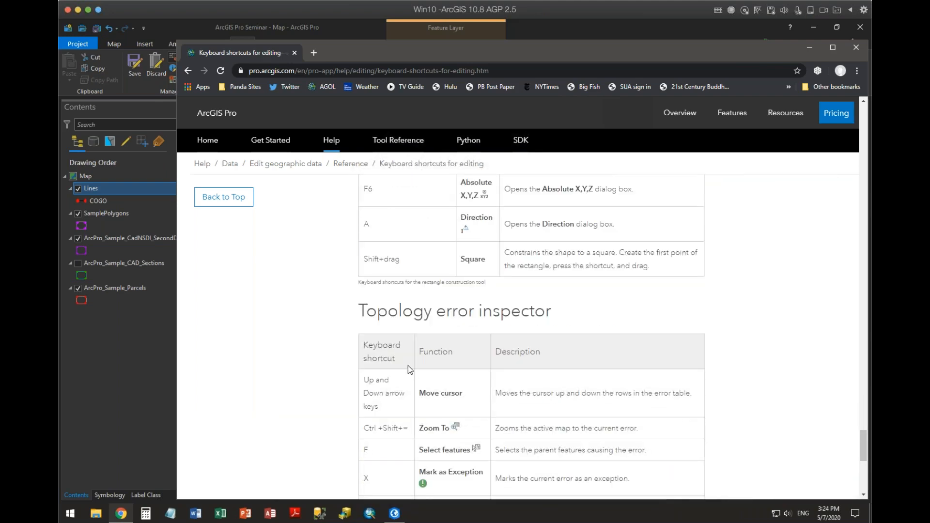
{"action": "scroll", "coordinate": [408, 365], "scroll_direction": "up", "scroll_amount": 6}
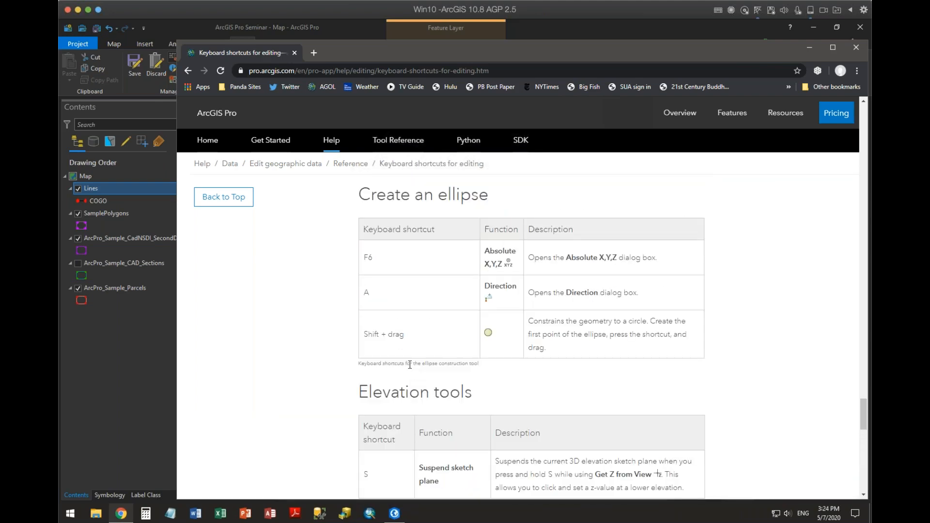
{"action": "scroll", "coordinate": [413, 364], "scroll_direction": "up", "scroll_amount": 6}
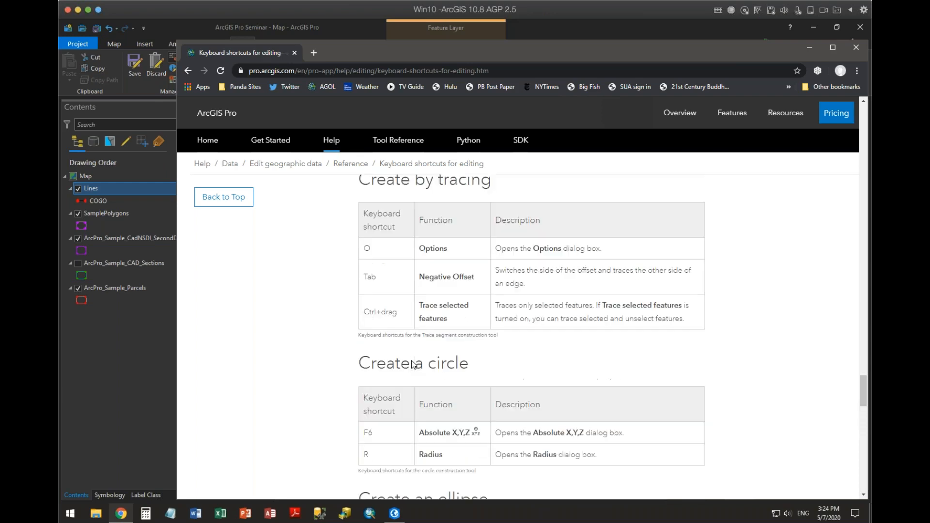
{"action": "scroll", "coordinate": [413, 364], "scroll_direction": "up", "scroll_amount": 2}
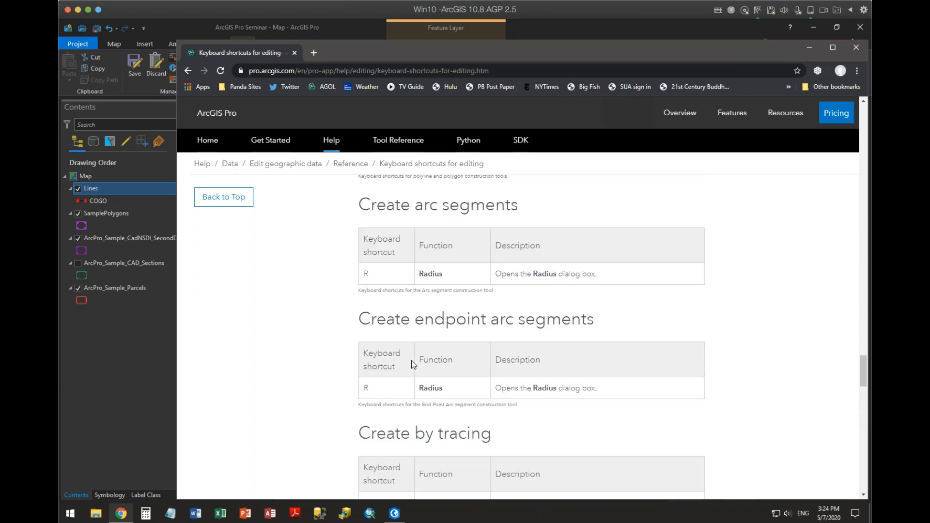
{"action": "scroll", "coordinate": [413, 365], "scroll_direction": "up", "scroll_amount": 3}
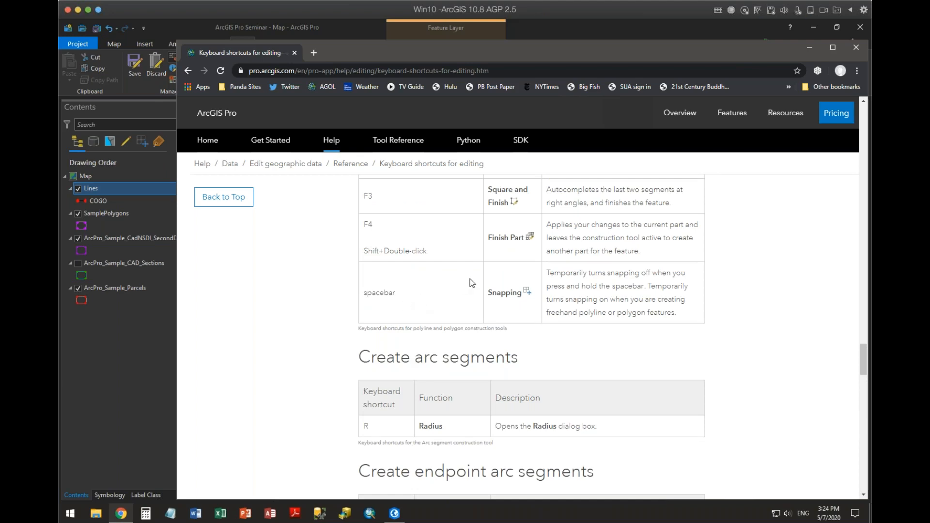
{"action": "scroll", "coordinate": [461, 281], "scroll_direction": "up", "scroll_amount": 3}
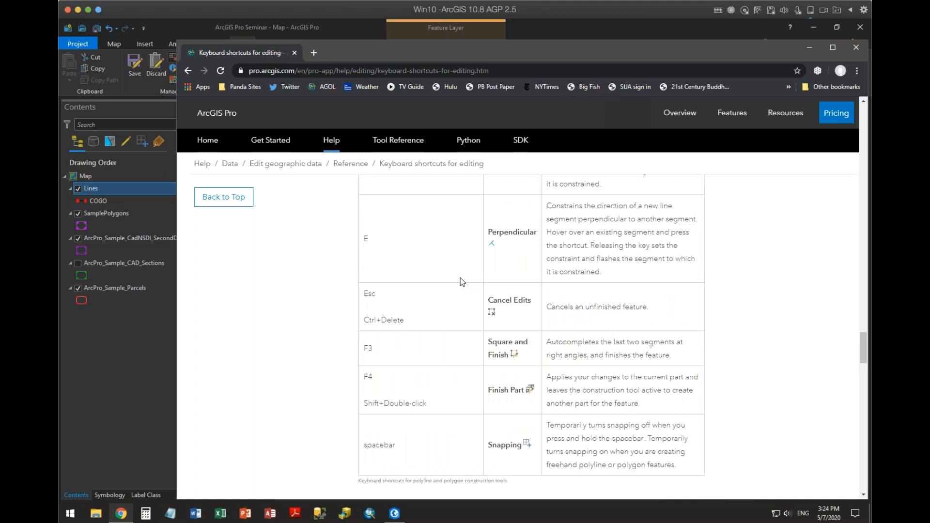
Review the shortcuts for Parallel, Deflection, Direction and Distance, then go back through the annotation, vertex editing, Rotate and Scale sections.
{"action": "scroll", "coordinate": [463, 275], "scroll_direction": "up", "scroll_amount": 2}
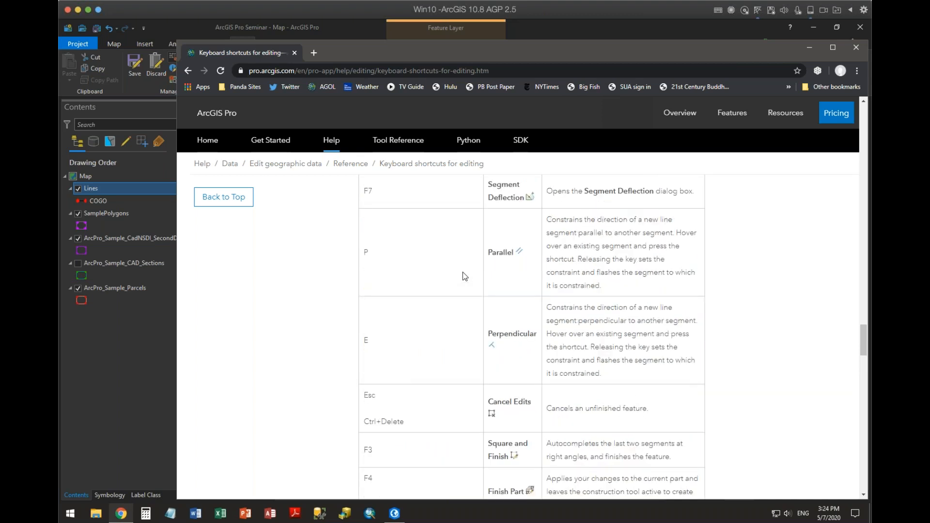
{"action": "scroll", "coordinate": [464, 272], "scroll_direction": "up", "scroll_amount": 2}
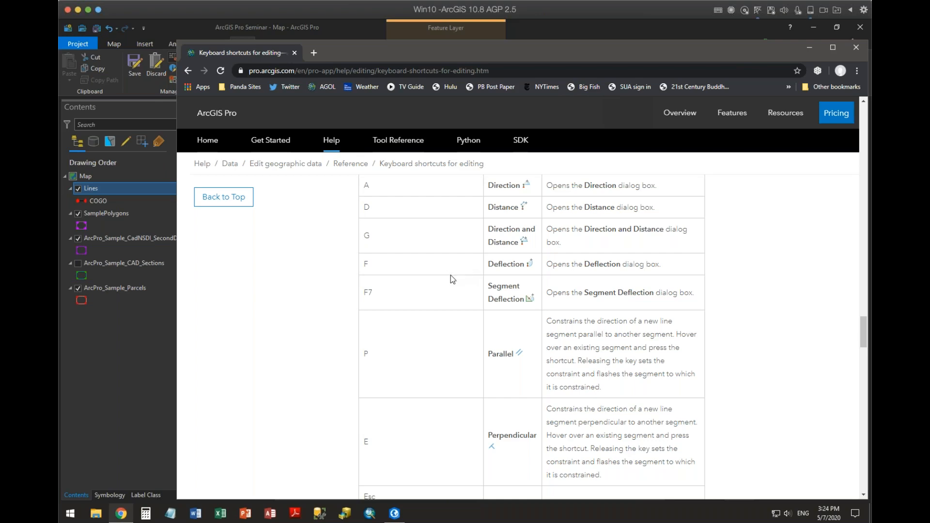
{"action": "scroll", "coordinate": [450, 275], "scroll_direction": "up", "scroll_amount": 6}
{"action": "scroll", "coordinate": [461, 286], "scroll_direction": "up", "scroll_amount": 3}
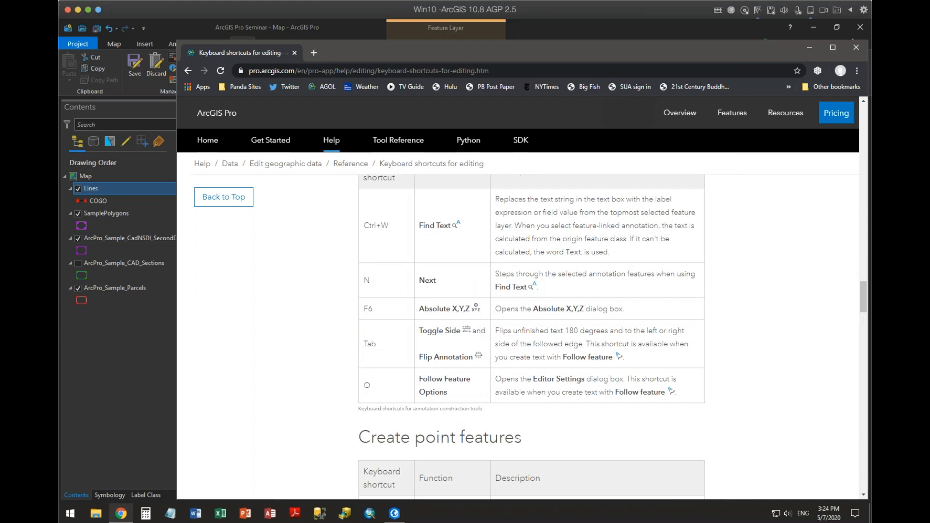
{"action": "scroll", "coordinate": [478, 329], "scroll_direction": "up", "scroll_amount": 6}
{"action": "scroll", "coordinate": [532, 334], "scroll_direction": "up", "scroll_amount": 7}
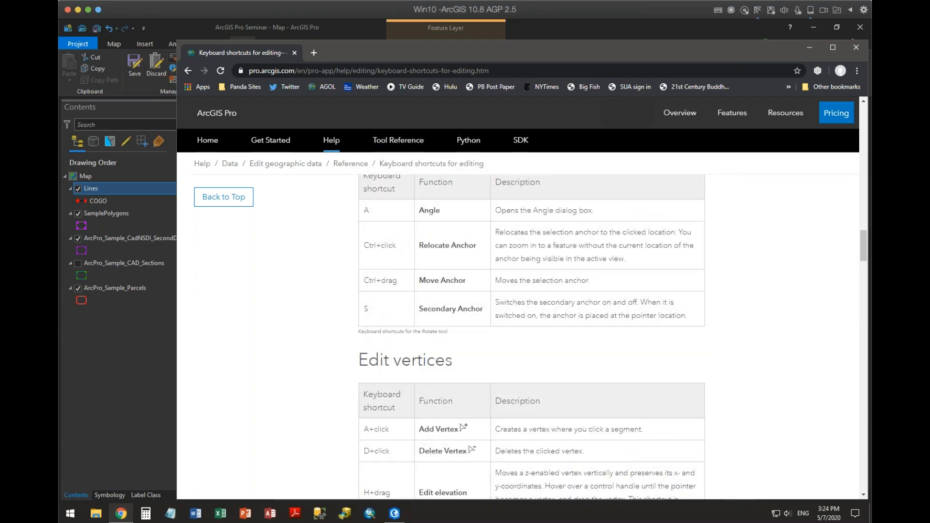
{"action": "scroll", "coordinate": [532, 334], "scroll_direction": "up", "scroll_amount": 6}
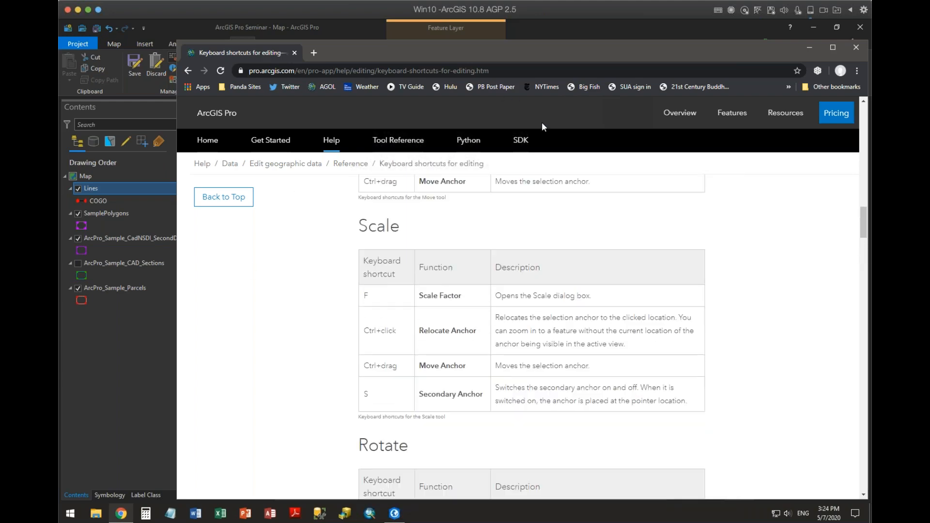
Switch back to ArcGIS Pro and discard the unfinished polygon sketch.
{"action": "left_click", "coordinate": [809, 47]}
{"action": "left_click", "coordinate": [531, 264]}
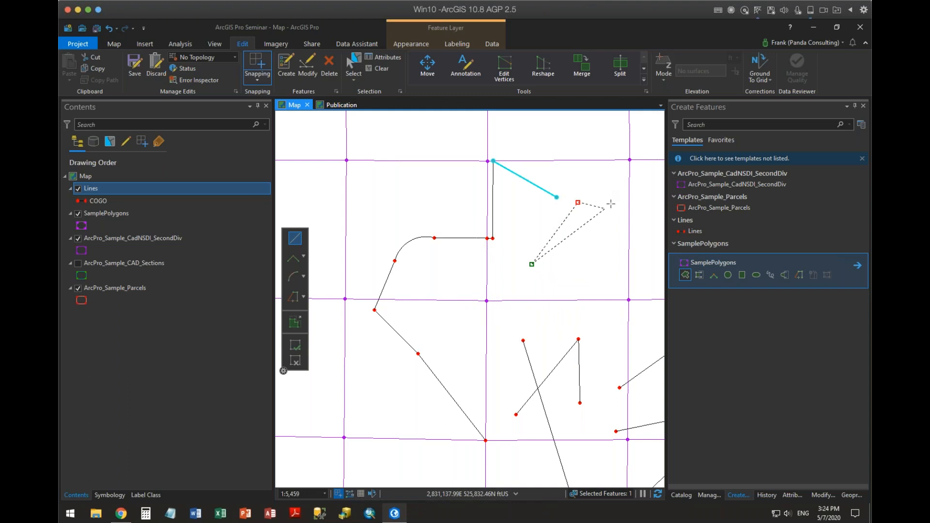
{"action": "key", "text": "Escape"}
Start a new SamplePolygons polygon with three vertices joined by straight segments, below the free end of the diagonal COGO line.
{"action": "left_click", "coordinate": [685, 274]}
{"action": "left_click", "coordinate": [539, 279]}
{"action": "left_click", "coordinate": [563, 237]}
{"action": "left_click", "coordinate": [601, 230]}
{"action": "right_click", "coordinate": [611, 252]}
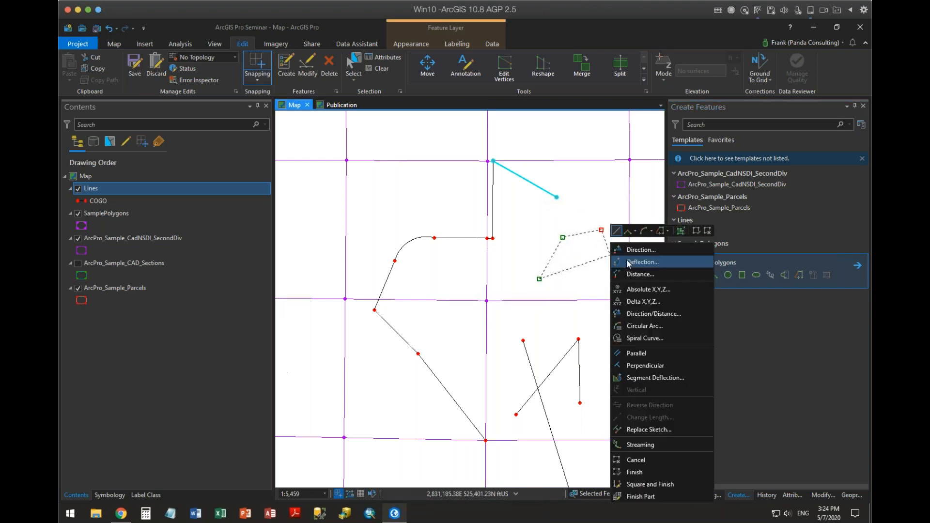
{"action": "left_click", "coordinate": [644, 326]}
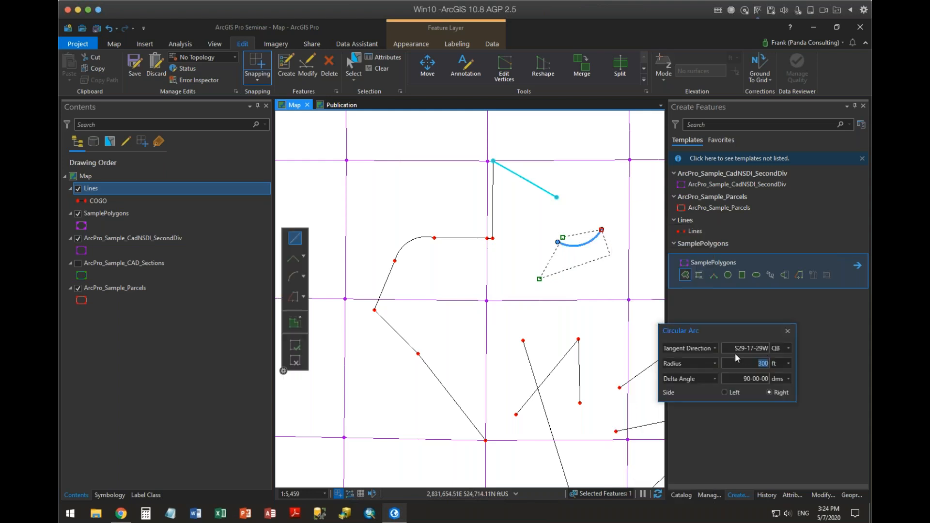
{"action": "left_click", "coordinate": [786, 335]}
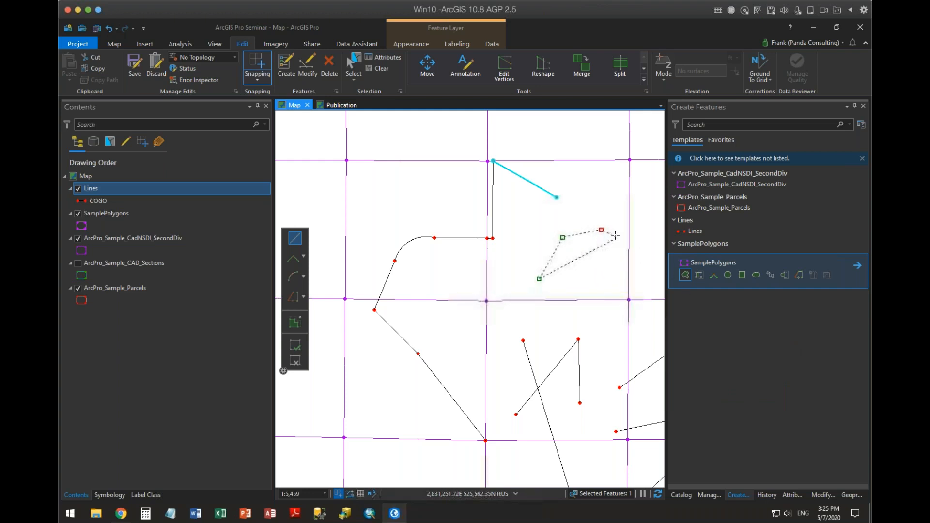
Add an arc segment and straight segments to the polygon, finish it on the SecondDiv edge, and show its attributes.
{"action": "left_click", "coordinate": [317, 281]}
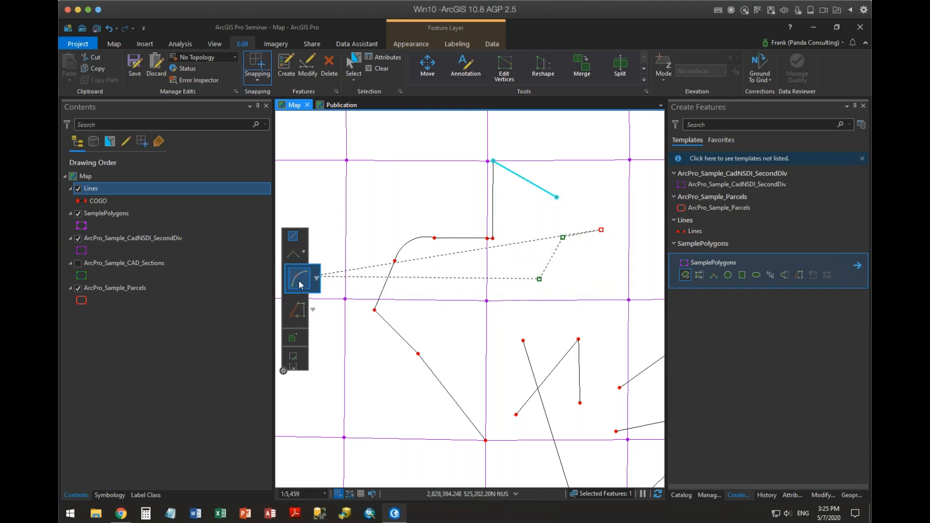
{"action": "left_click", "coordinate": [615, 279]}
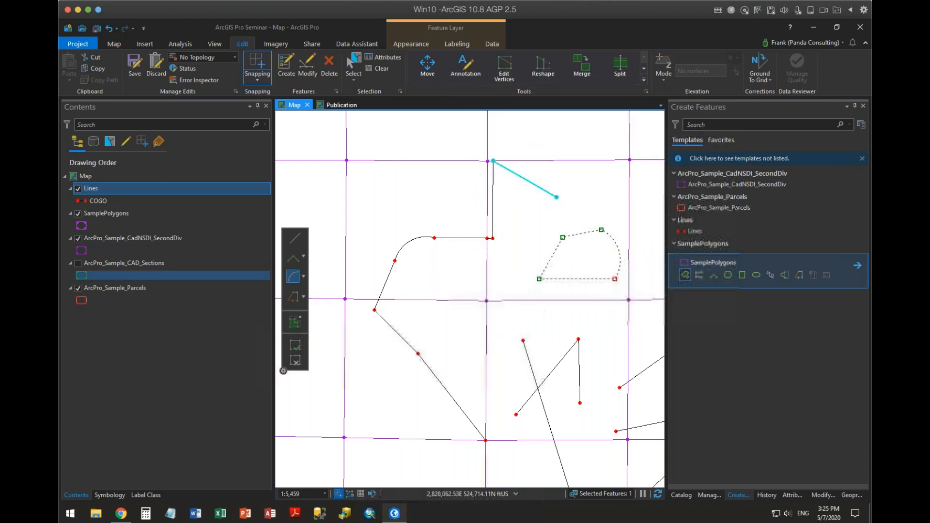
{"action": "left_click", "coordinate": [299, 242]}
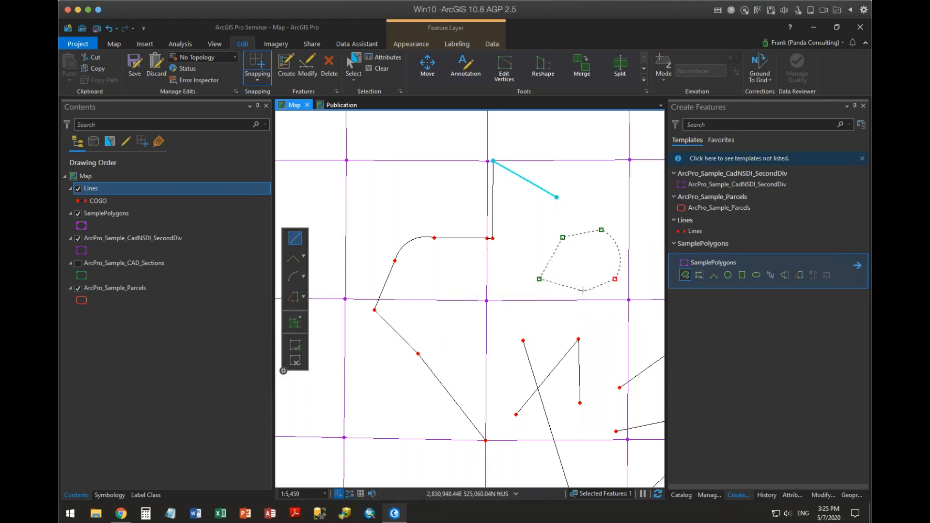
{"action": "left_click", "coordinate": [583, 291]}
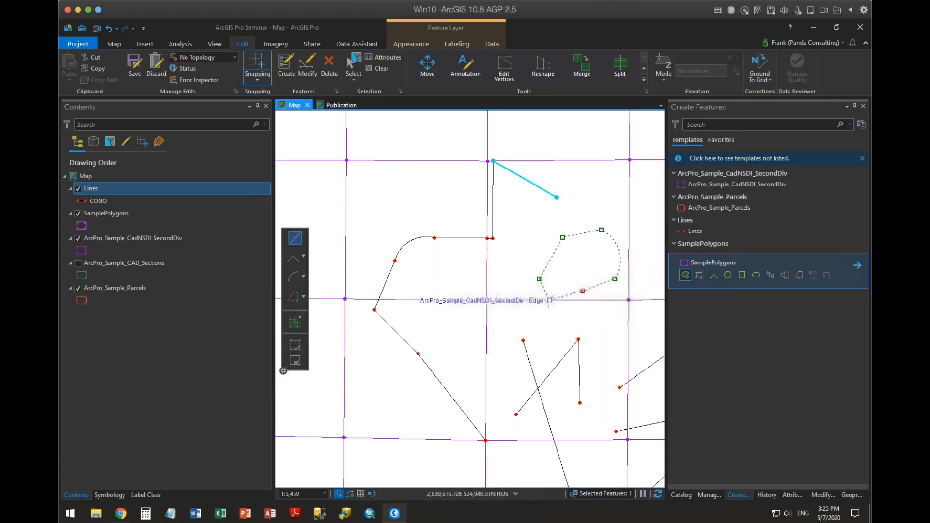
{"action": "double_click", "coordinate": [552, 303]}
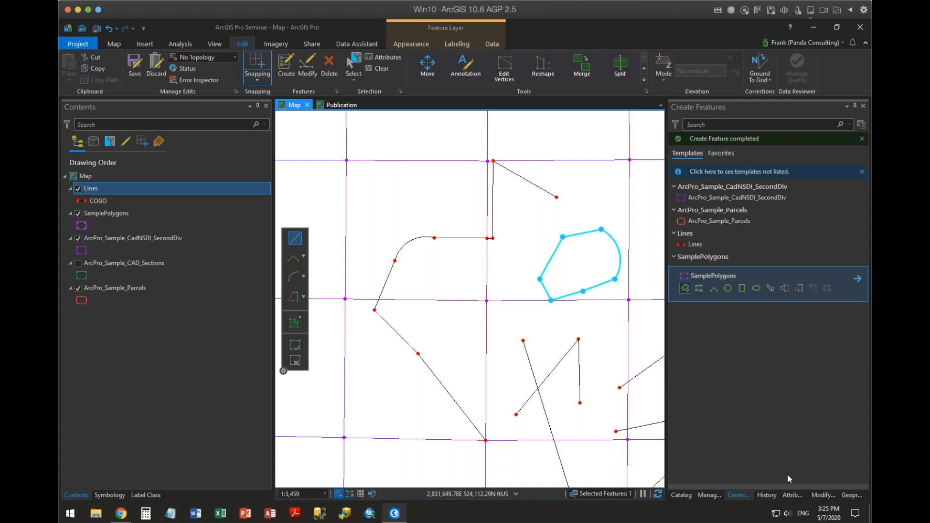
{"action": "left_click", "coordinate": [792, 494]}
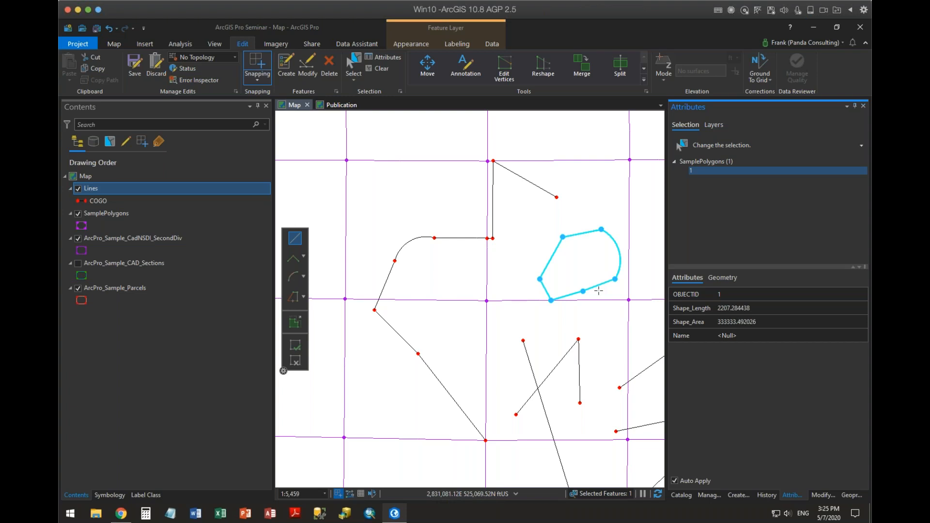
Draw a second, overlapping sample polygon with one side parallel to the vertical SecondDiv edge, finish it on the horizontal edge, and clear the selection.
{"action": "left_click", "coordinate": [582, 182]}
{"action": "left_click", "coordinate": [619, 173]}
{"action": "left_click", "coordinate": [647, 203]}
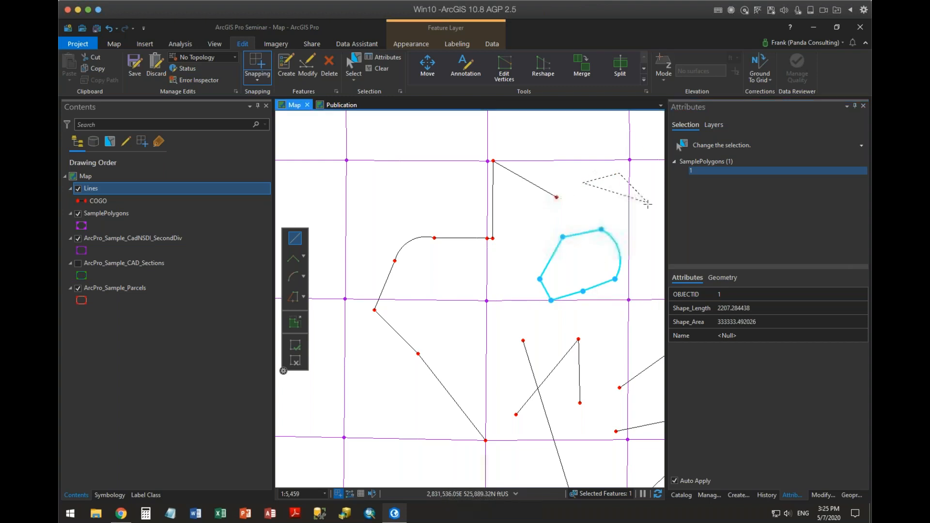
{"action": "right_click", "coordinate": [628, 264]}
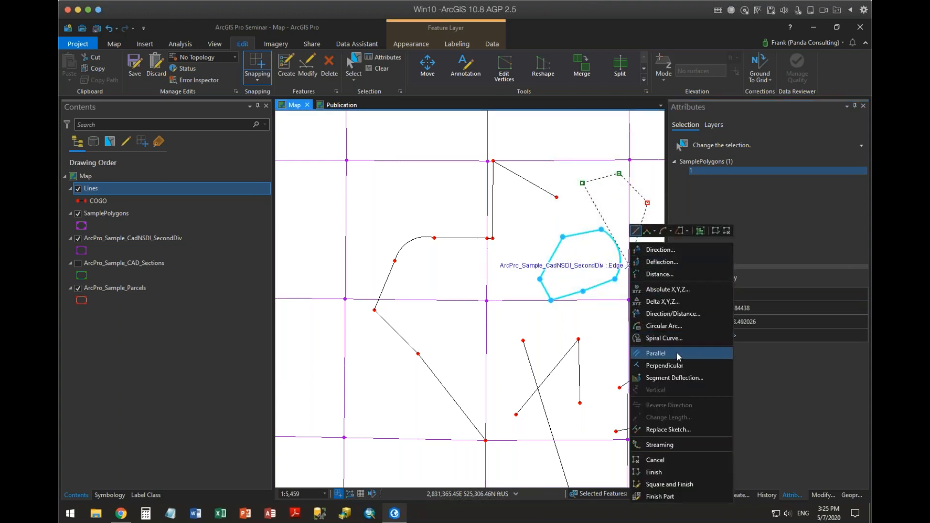
{"action": "left_click", "coordinate": [639, 353]}
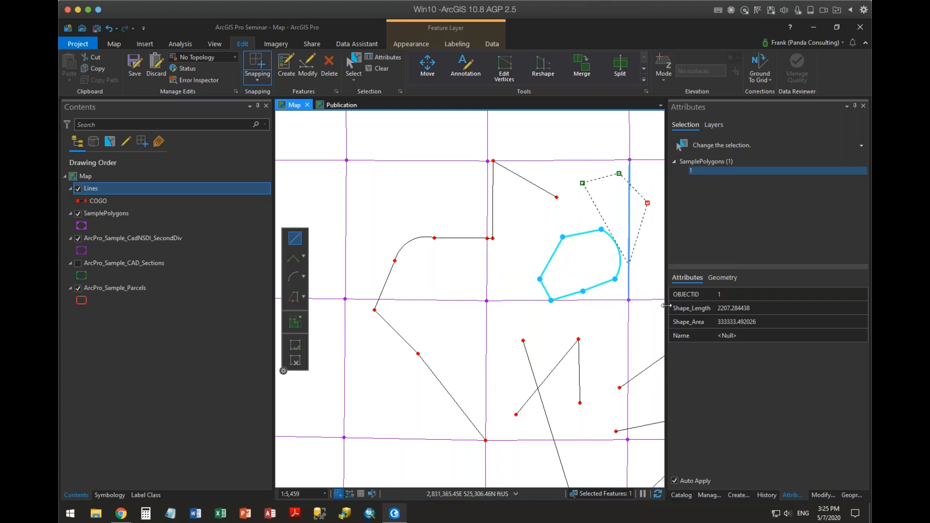
{"action": "left_click", "coordinate": [646, 279]}
{"action": "left_click", "coordinate": [628, 300]}
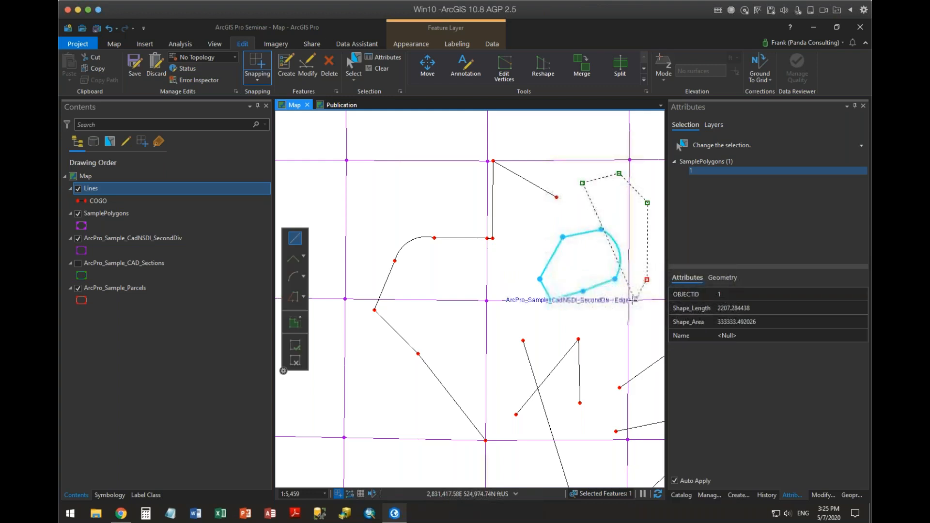
{"action": "double_click", "coordinate": [589, 300]}
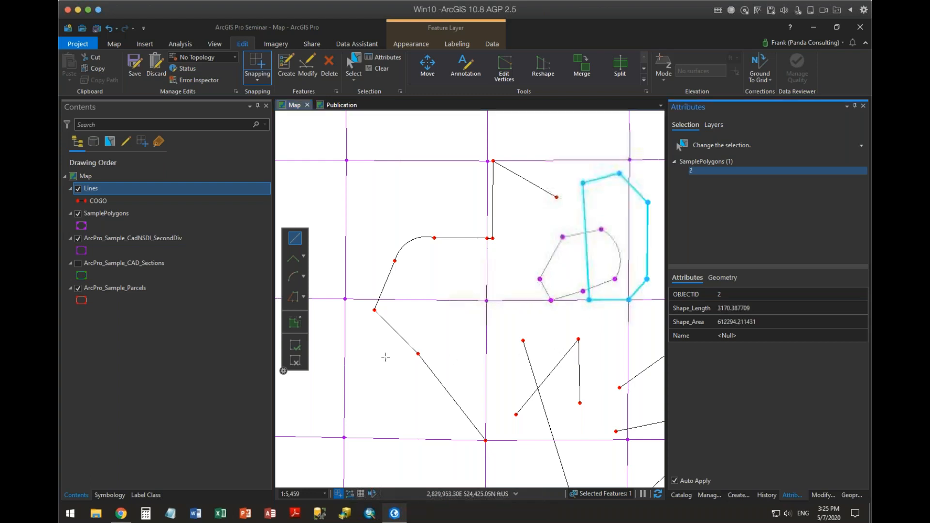
{"action": "left_click", "coordinate": [379, 70]}
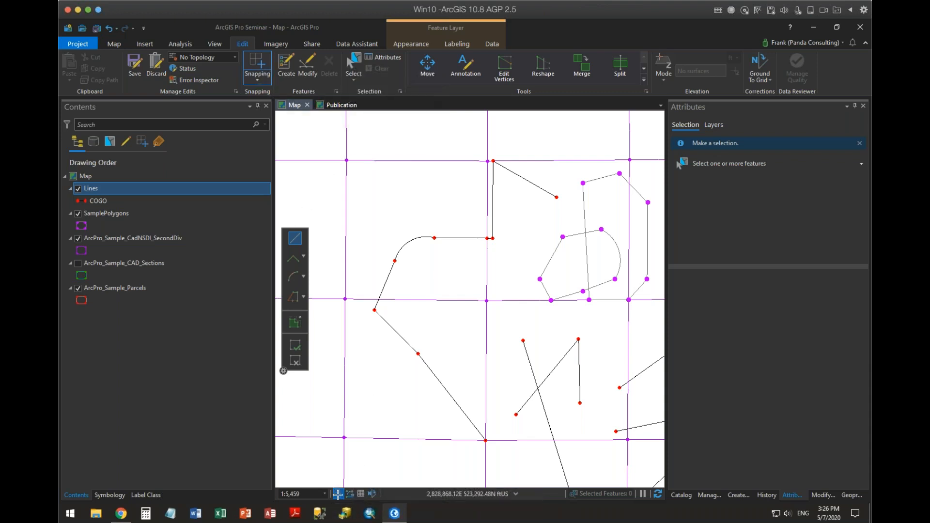
Using the Lines template, draw a two-point line from the SecondDiv corner vertex to the edge of the existing COGO arc.
{"action": "mouse_move", "coordinate": [337, 494]}
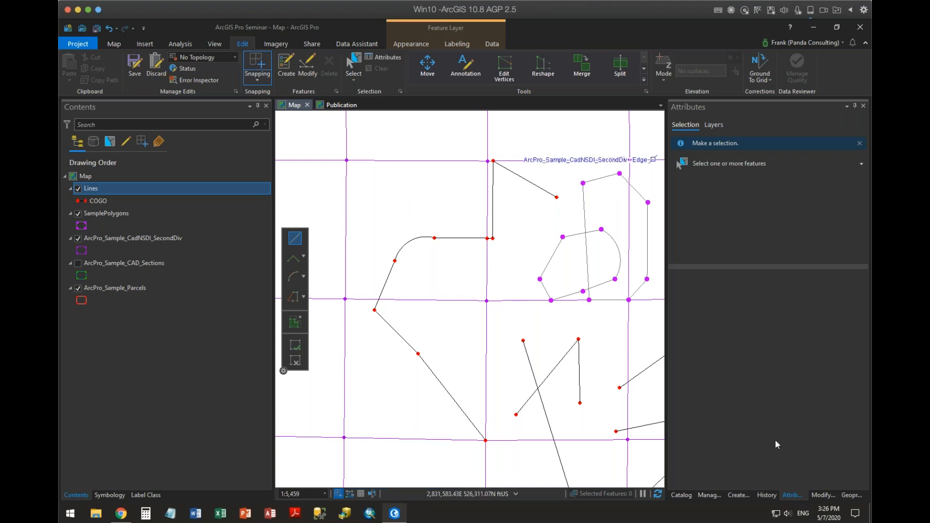
{"action": "left_click", "coordinate": [740, 496]}
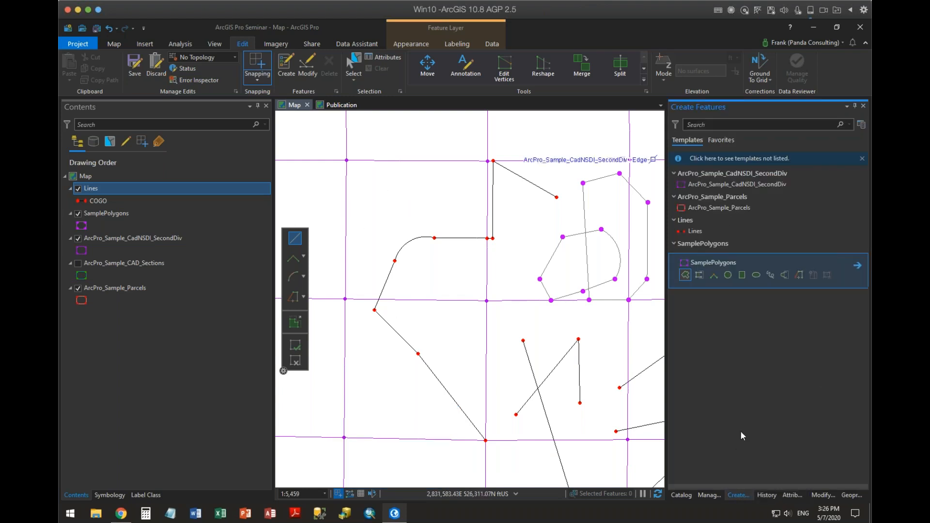
{"action": "left_click", "coordinate": [681, 232]}
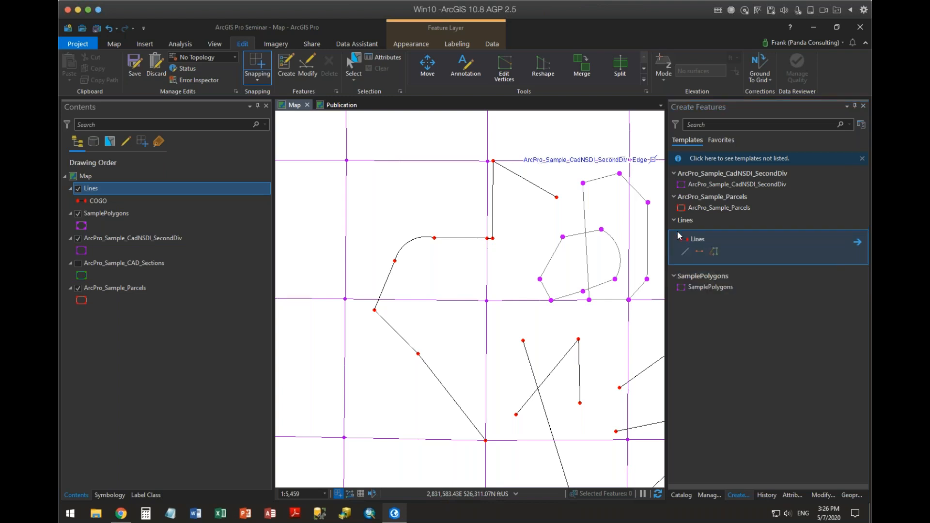
{"action": "left_click", "coordinate": [697, 253]}
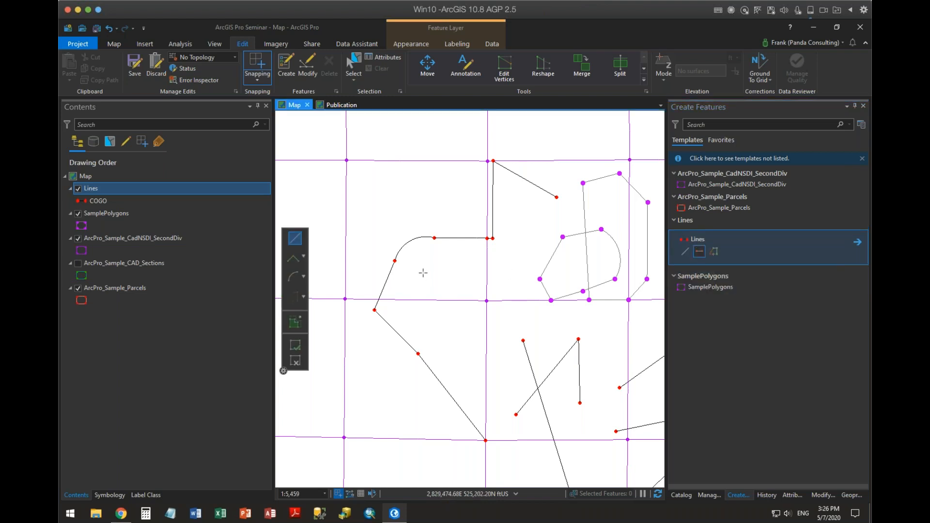
{"action": "scroll", "coordinate": [437, 246], "scroll_direction": "up", "scroll_amount": 2}
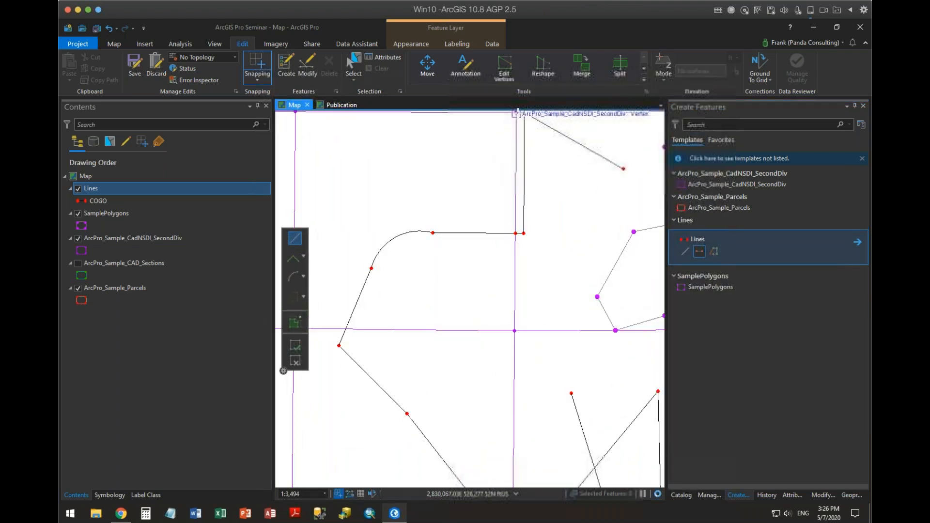
{"action": "left_click", "coordinate": [516, 113]}
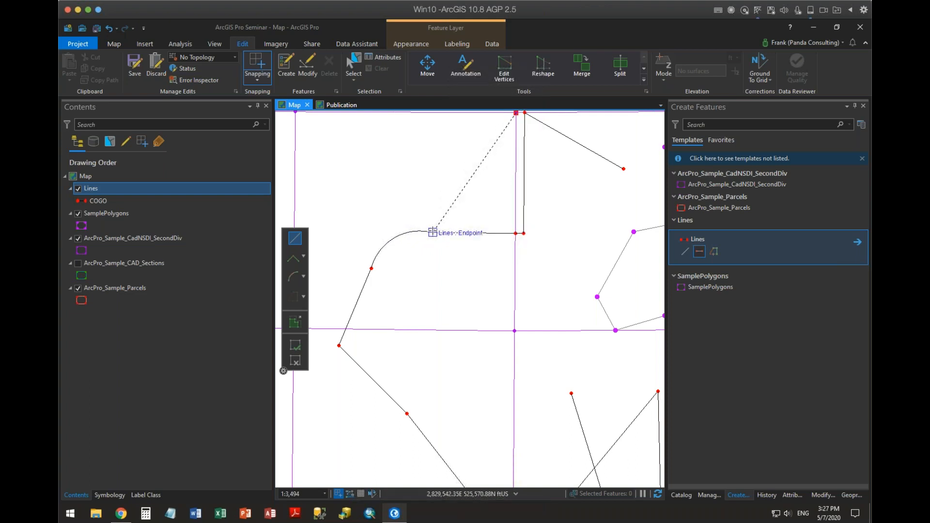
{"action": "double_click", "coordinate": [384, 247]}
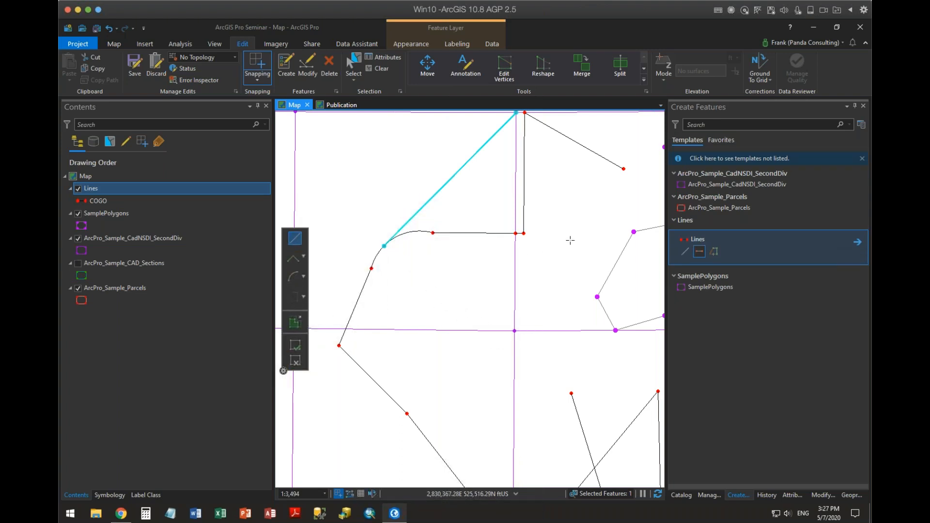
Open the attributes for the new two-point line and clear the selection.
{"action": "scroll", "coordinate": [570, 241], "scroll_direction": "down", "scroll_amount": 2}
{"action": "left_click_drag", "start_coordinate": [478, 250], "coordinate": [417, 243]}
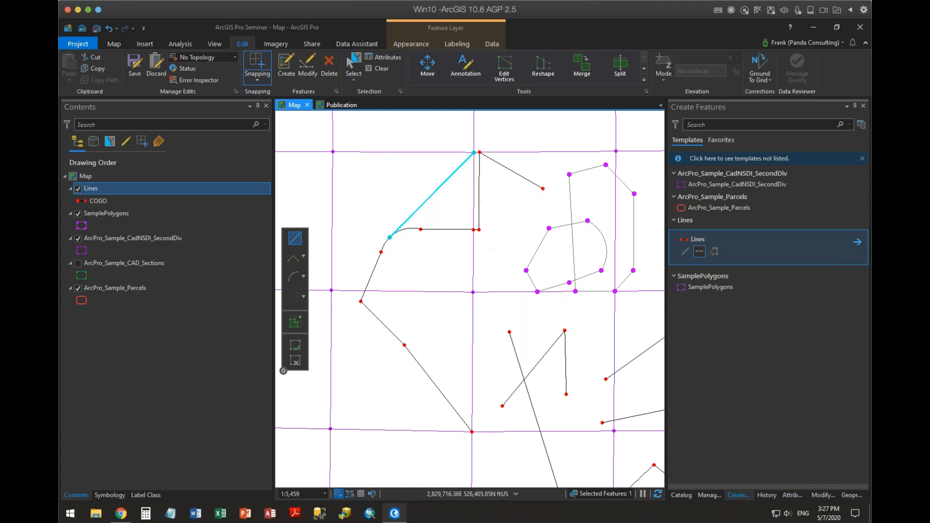
{"action": "left_click", "coordinate": [382, 57]}
{"action": "left_click", "coordinate": [379, 70]}
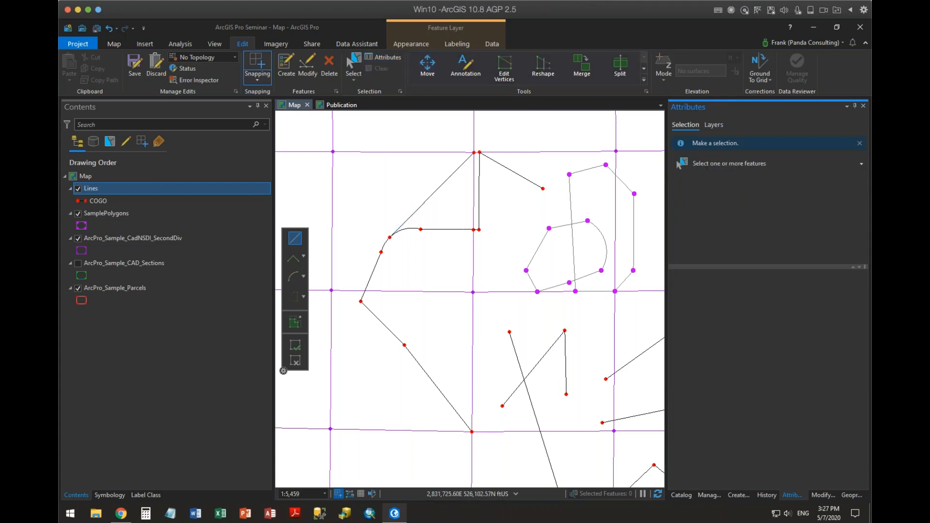
Show all Modify Features tools and review the Alignment, Reshape, Divide, Construct, Attributes and COGO groups.
{"action": "left_click", "coordinate": [826, 497]}
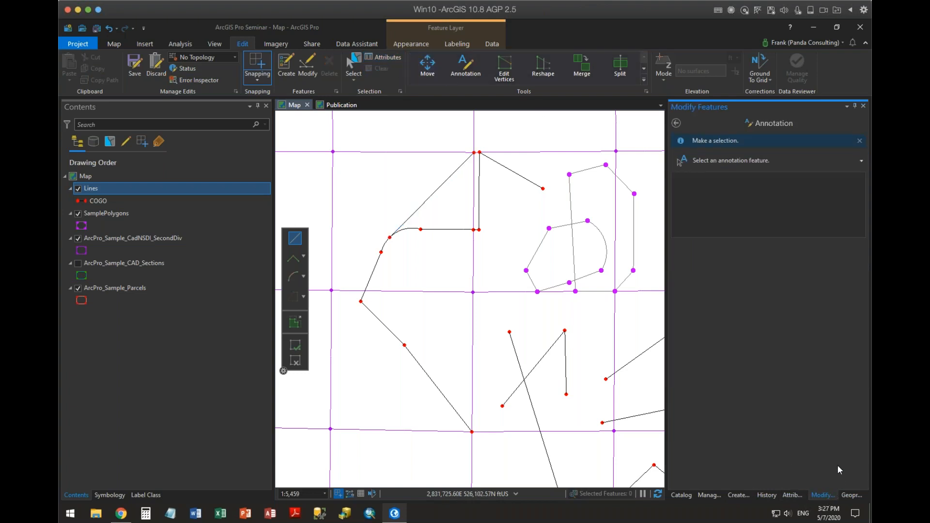
{"action": "left_click", "coordinate": [676, 123]}
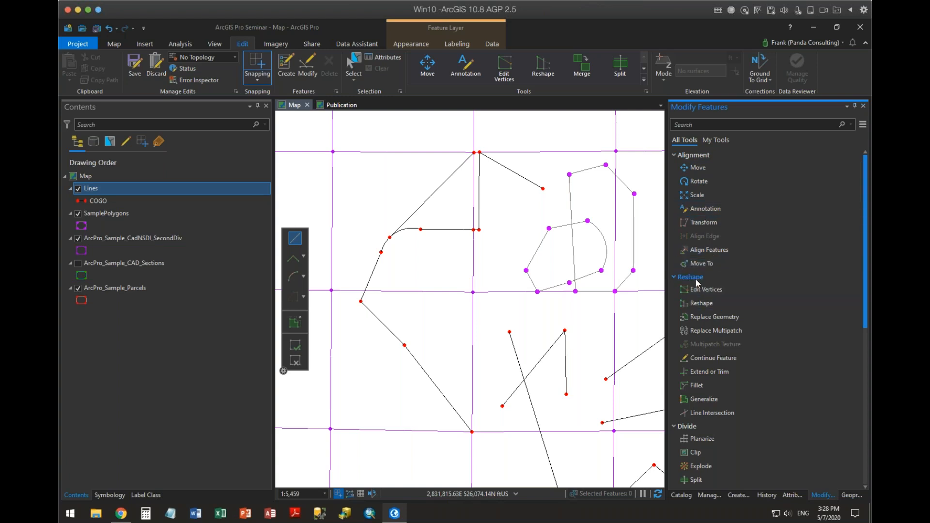
{"action": "scroll", "coordinate": [698, 282], "scroll_direction": "down", "scroll_amount": 3}
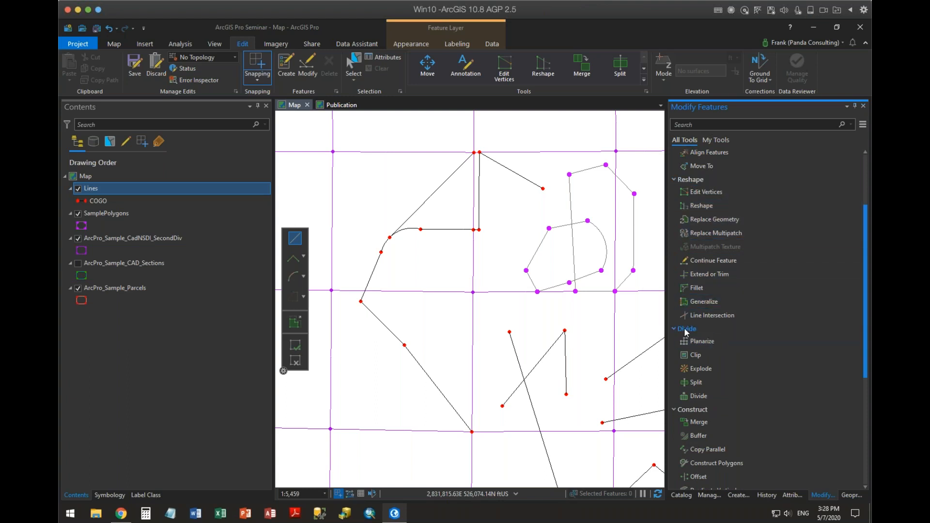
{"action": "scroll", "coordinate": [693, 327], "scroll_direction": "down", "scroll_amount": 3}
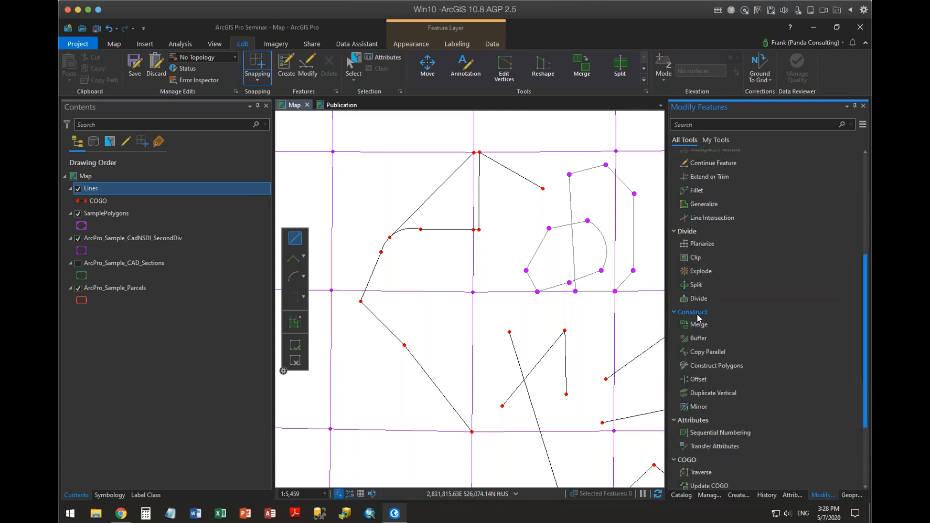
{"action": "scroll", "coordinate": [698, 317], "scroll_direction": "down", "scroll_amount": 2}
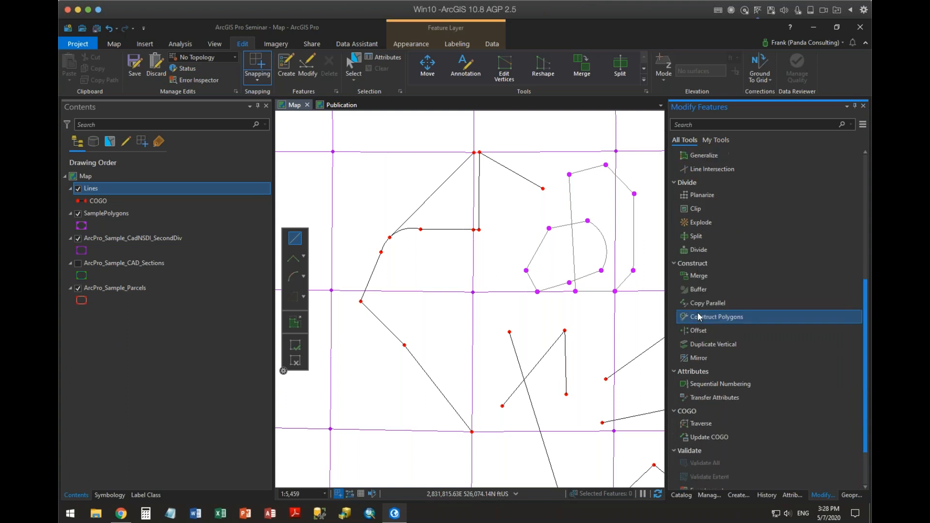
Select only the long diagonal COGO line in the SecondDiv cell below the sample polygons.
{"action": "scroll", "coordinate": [694, 387], "scroll_direction": "down", "scroll_amount": 1}
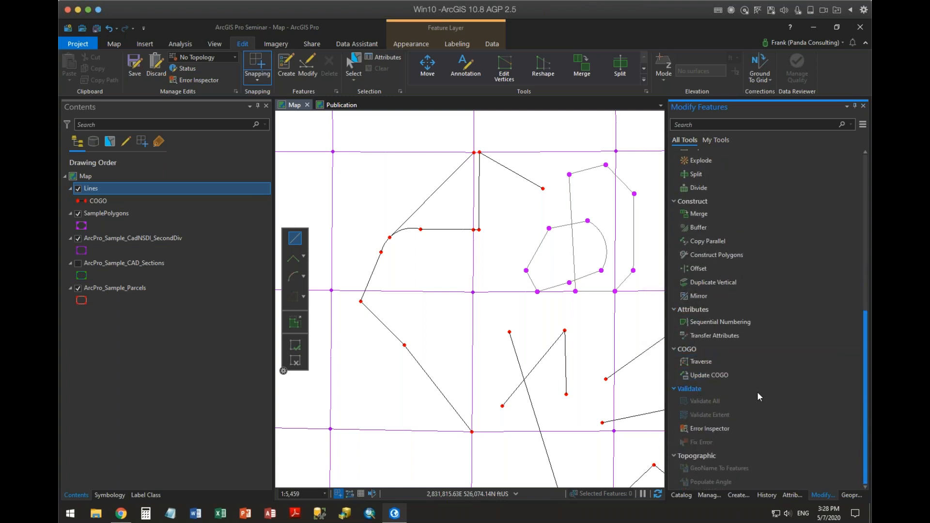
{"action": "scroll", "coordinate": [798, 350], "scroll_direction": "up", "scroll_amount": 8}
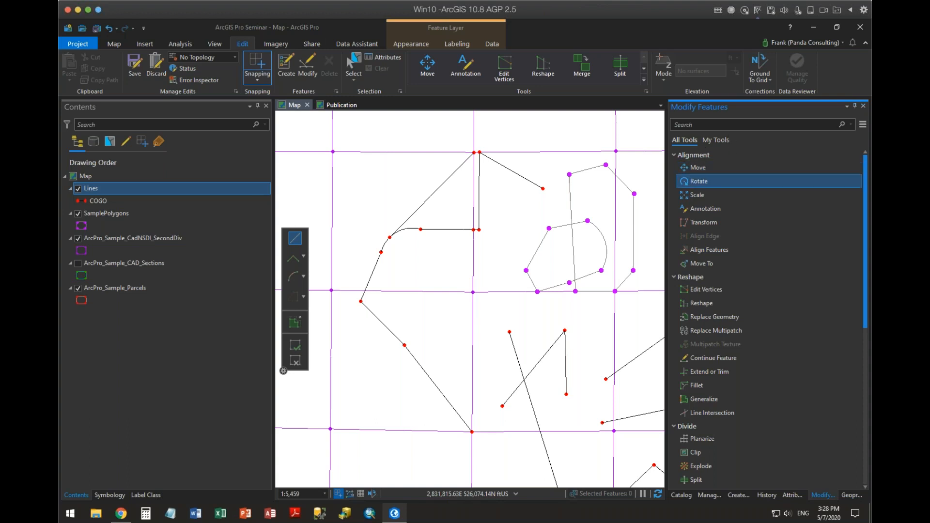
{"action": "left_click", "coordinate": [353, 63]}
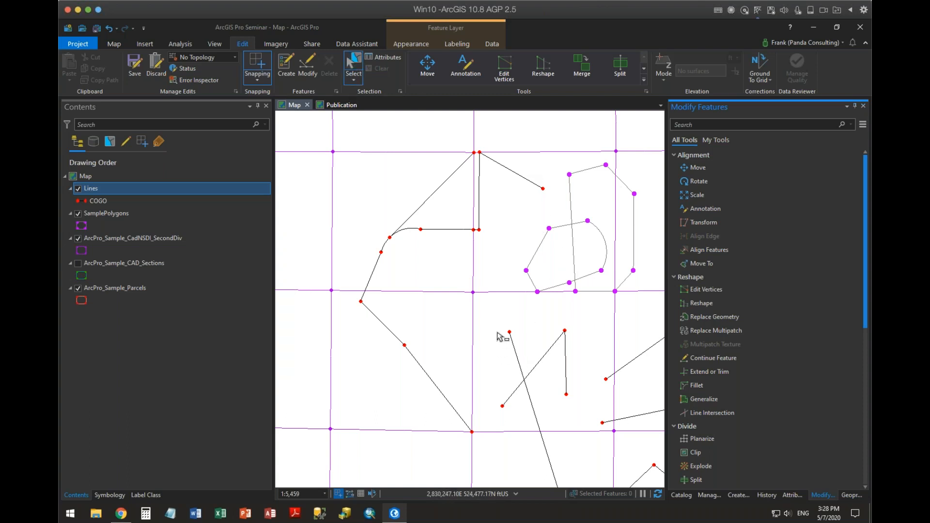
{"action": "mouse_move", "coordinate": [500, 333]}
{"action": "left_mouse_down"}
{"action": "mouse_move", "coordinate": [518, 347]}
{"action": "mouse_move", "coordinate": [557, 326]}
{"action": "mouse_move", "coordinate": [585, 326]}
{"action": "left_mouse_up"}
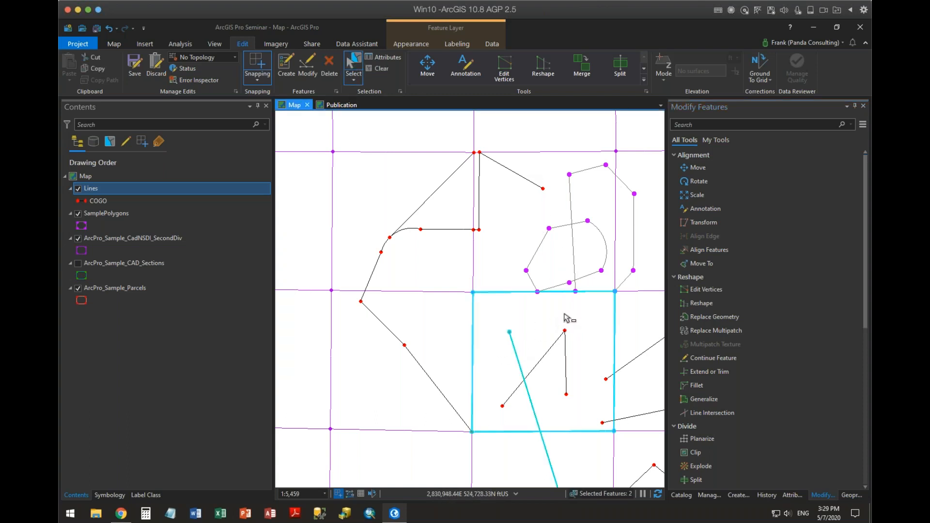
{"action": "left_click", "coordinate": [545, 323], "text": "ctrl"}
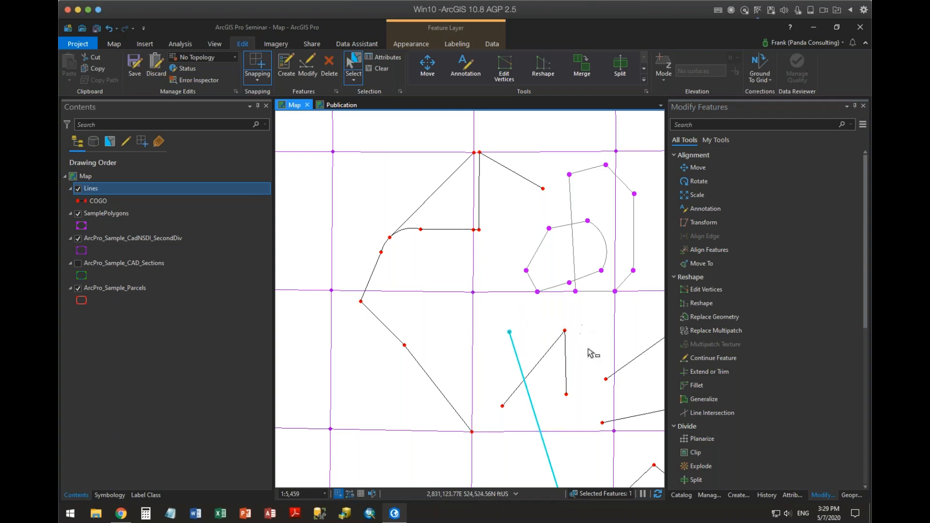
{"action": "left_click_drag", "start_coordinate": [591, 353], "coordinate": [539, 219]}
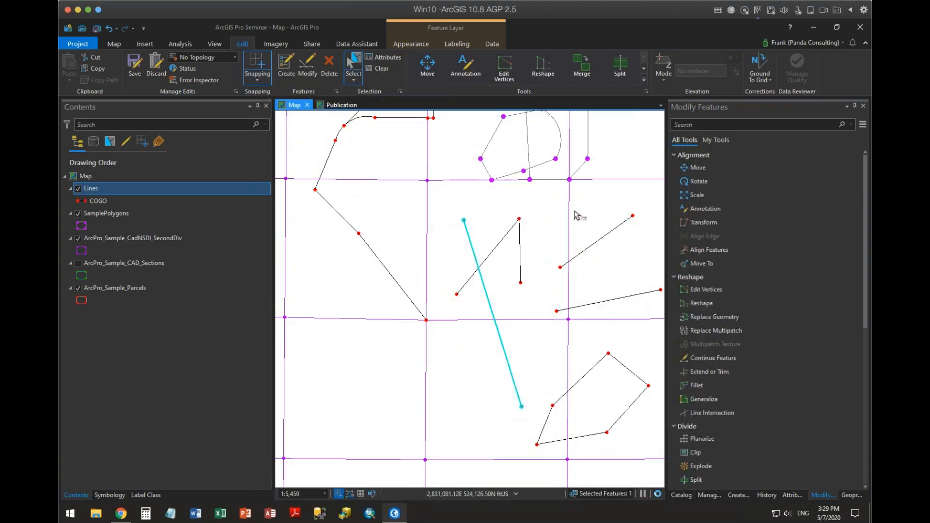
Move the selected line by snapping its anchor to its lower endpoint and placing that on the nearest corner of the closed five-sided COGO figure.
{"action": "left_click", "coordinate": [697, 168]}
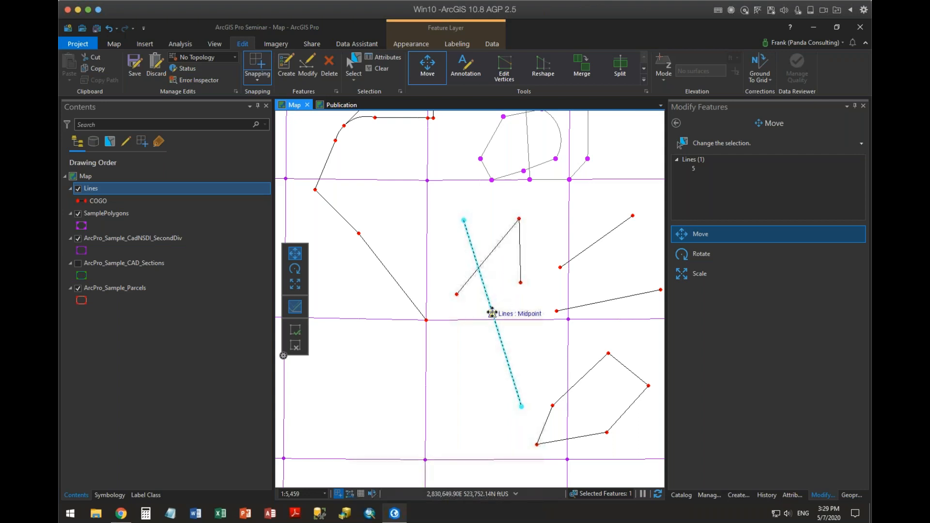
{"action": "left_click_drag", "start_coordinate": [493, 314], "coordinate": [521, 406]}
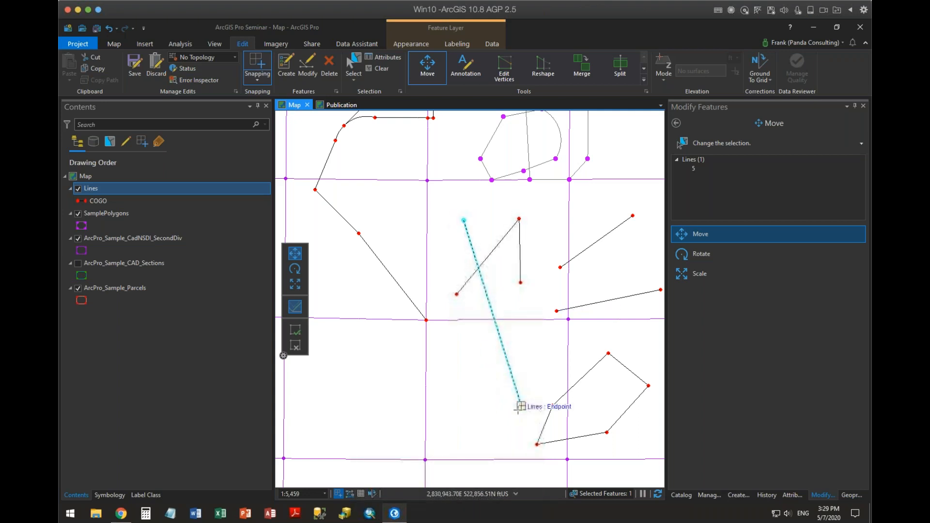
{"action": "left_click_drag", "start_coordinate": [520, 405], "coordinate": [536, 444]}
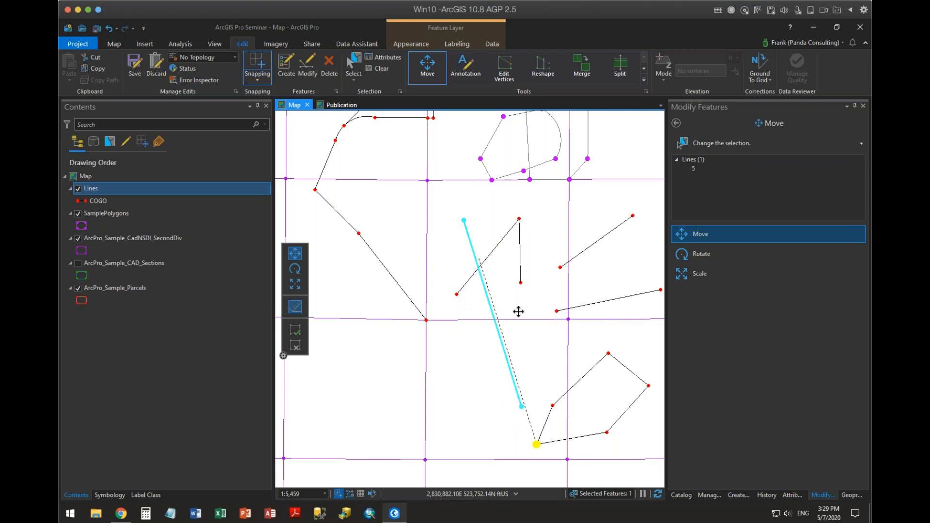
{"action": "left_click", "coordinate": [295, 330]}
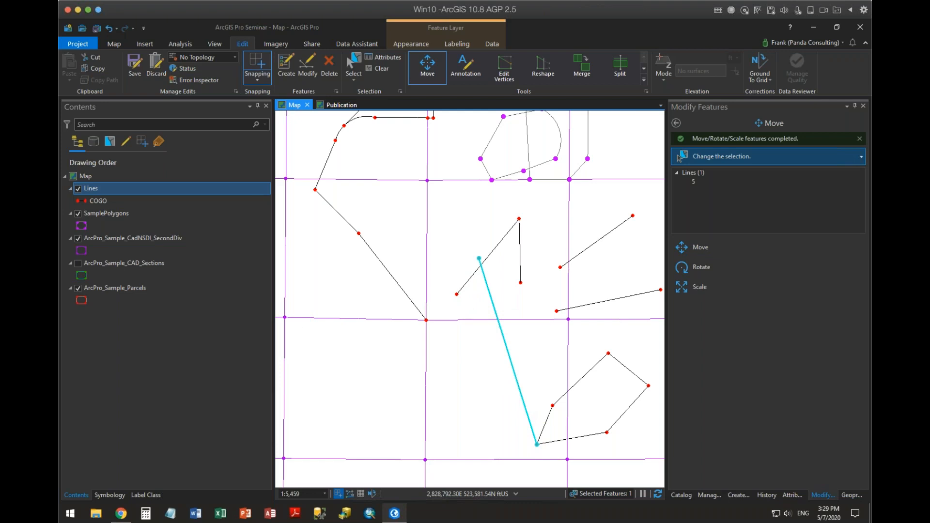
Rotate the line counterclockwise about the endpoint it shares with the closed figure until its free end lies just west of the vertical SecondDiv edge.
{"action": "left_click", "coordinate": [684, 268]}
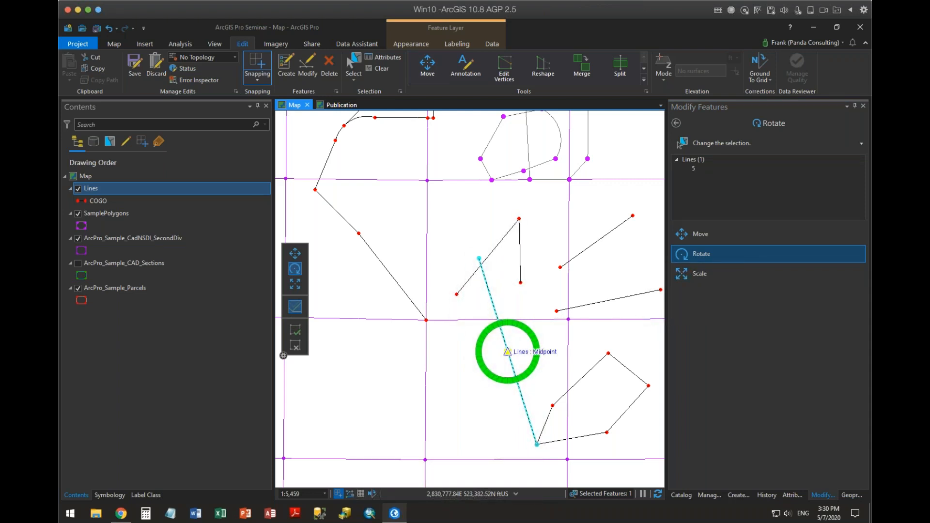
{"action": "left_click_drag", "start_coordinate": [507, 351], "coordinate": [536, 443]}
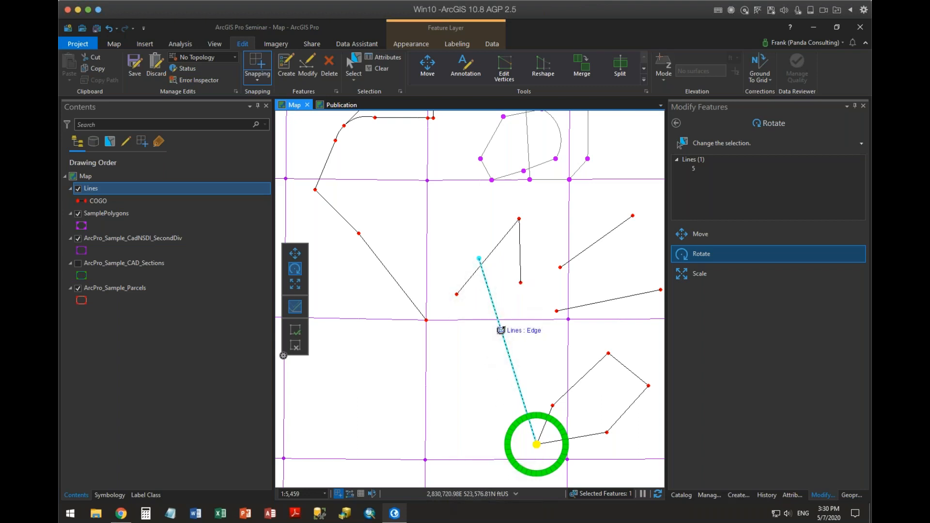
{"action": "left_click_drag", "start_coordinate": [500, 330], "coordinate": [309, 325]}
{"action": "left_click", "coordinate": [295, 329]}
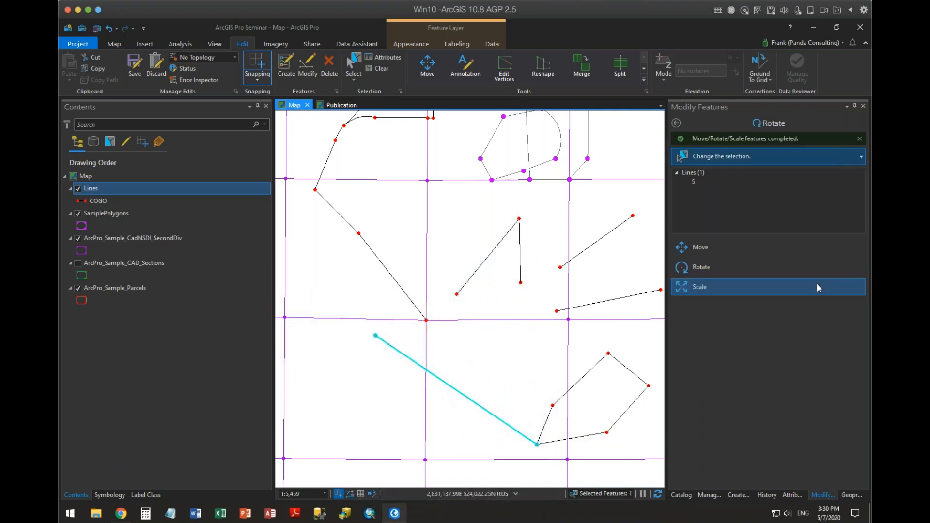
{"action": "left_click", "coordinate": [685, 269]}
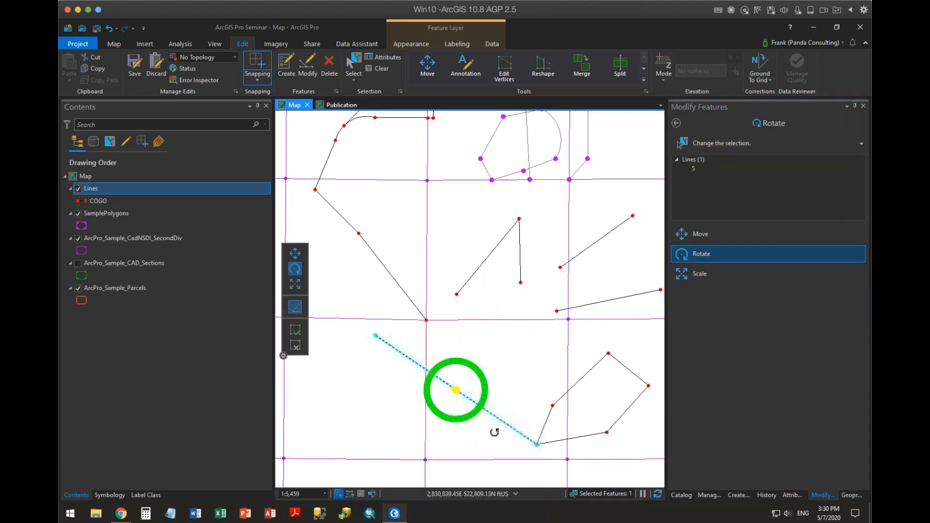
{"action": "left_click_drag", "start_coordinate": [456, 390], "coordinate": [537, 444]}
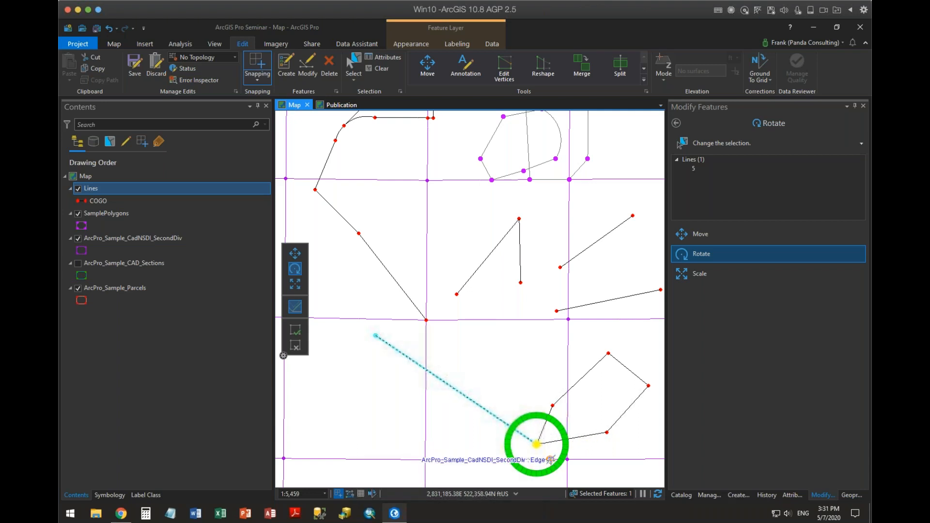
{"action": "left_click_drag", "start_coordinate": [551, 459], "coordinate": [514, 459]}
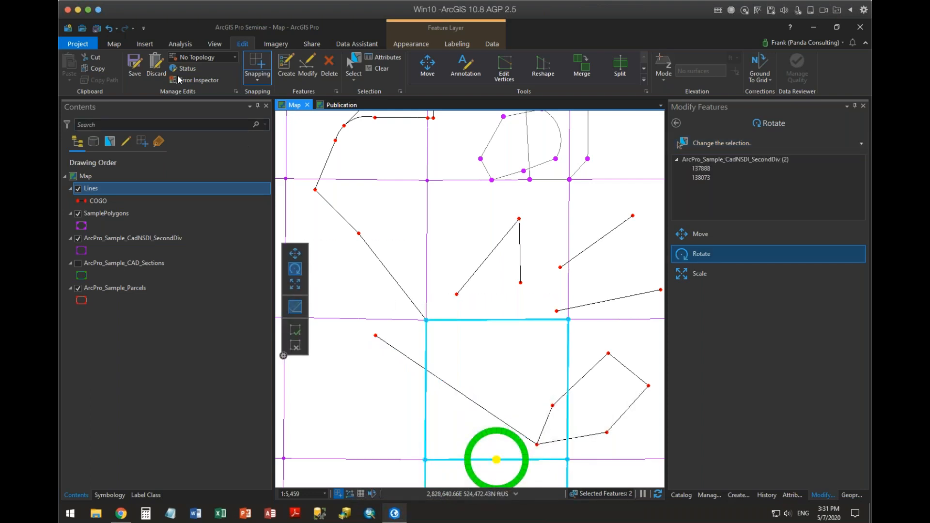
{"action": "left_click", "coordinate": [380, 68]}
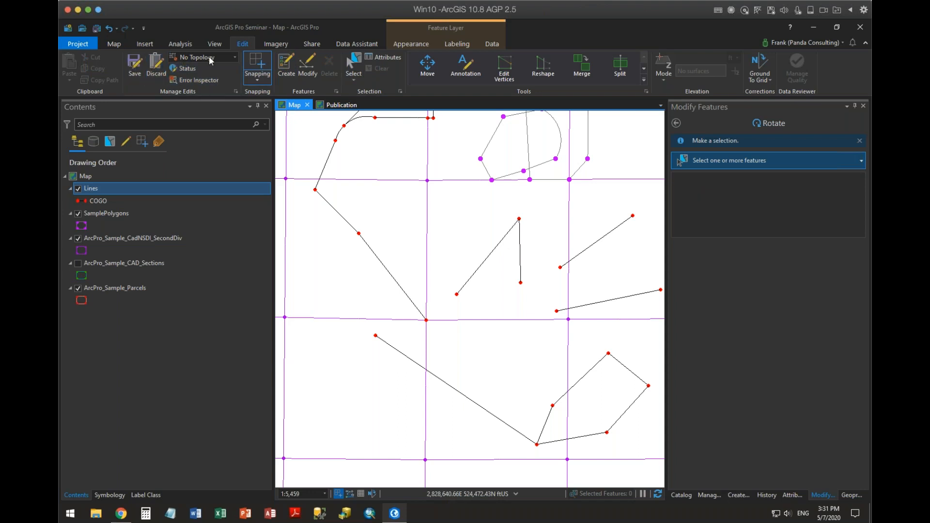
{"action": "left_click", "coordinate": [355, 67]}
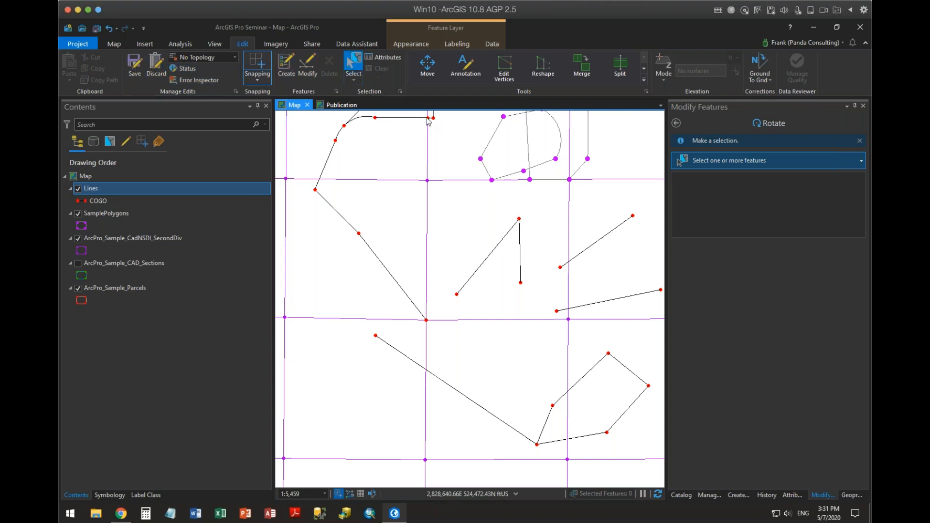
{"action": "left_click", "coordinate": [476, 398]}
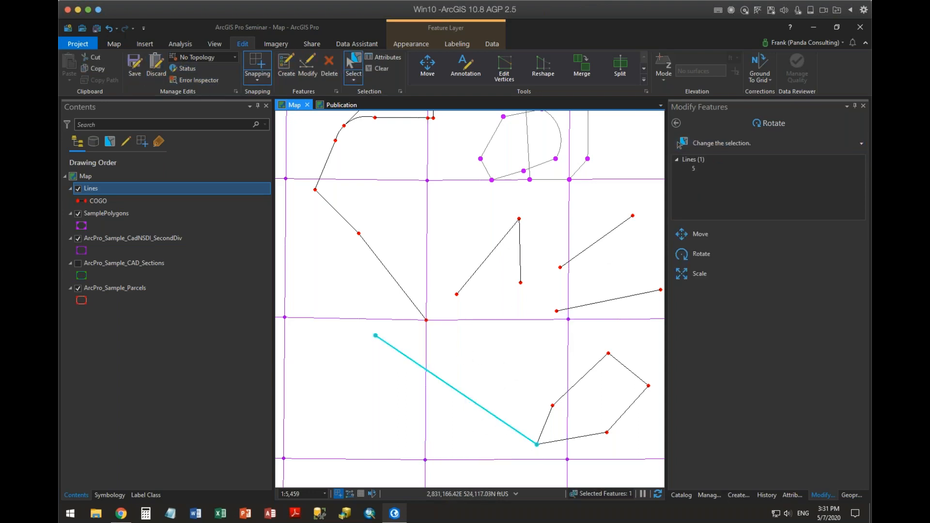
{"action": "left_click", "coordinate": [692, 254]}
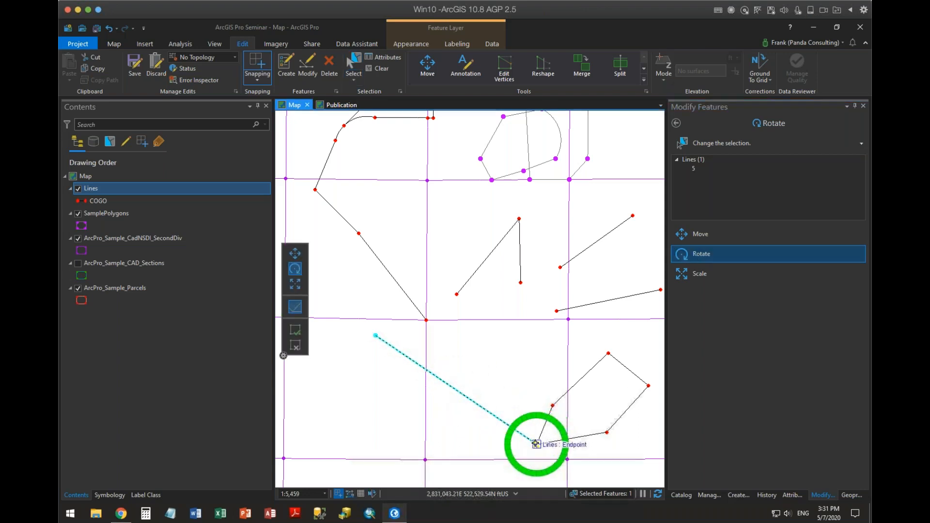
{"action": "left_click_drag", "start_coordinate": [533, 438], "coordinate": [536, 443]}
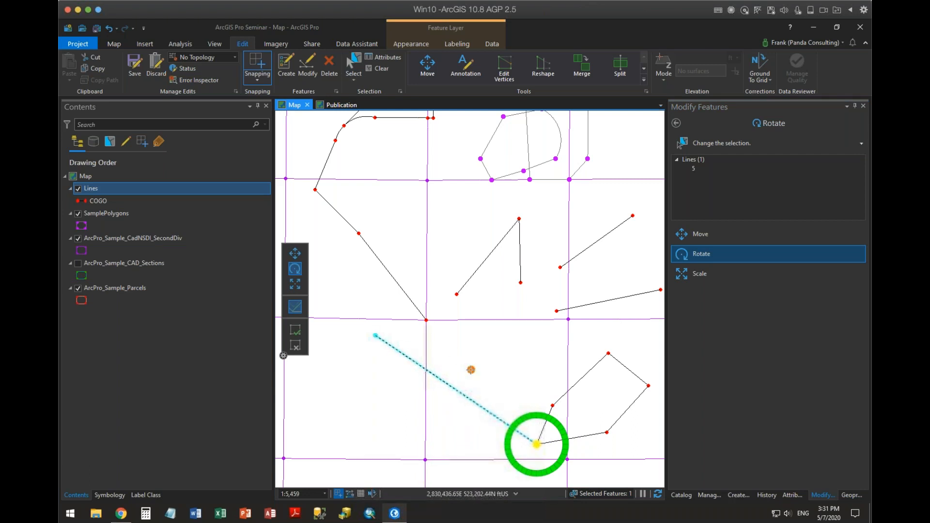
{"action": "key", "text": "Escape"}
{"action": "left_click", "coordinate": [460, 373]}
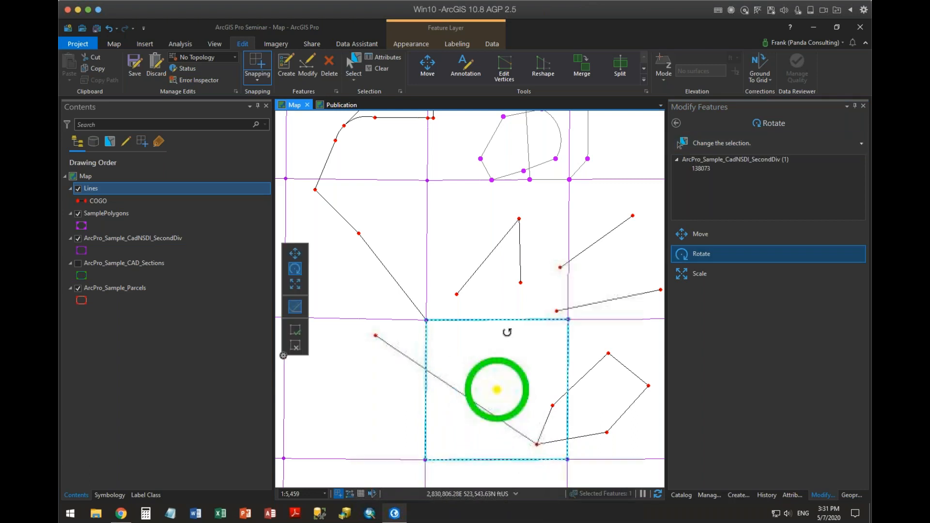
Make the ArcPro_Sample_CadNSDI_SecondDiv, ArcPro_Sample_CAD_Sections and ArcPro_Sample_Parcels layers unselectable, and return the layer list to drawing order.
{"action": "left_click", "coordinate": [109, 141]}
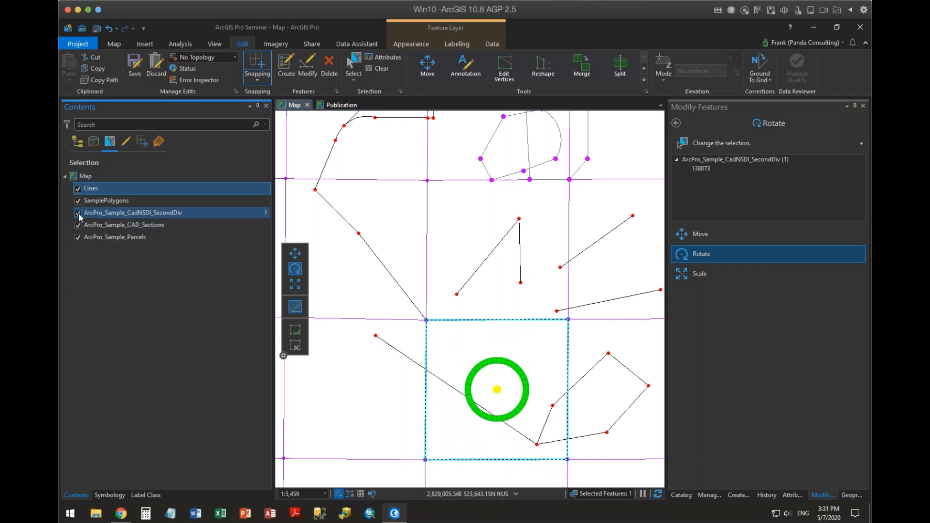
{"action": "left_click", "coordinate": [78, 213]}
{"action": "left_click", "coordinate": [81, 225]}
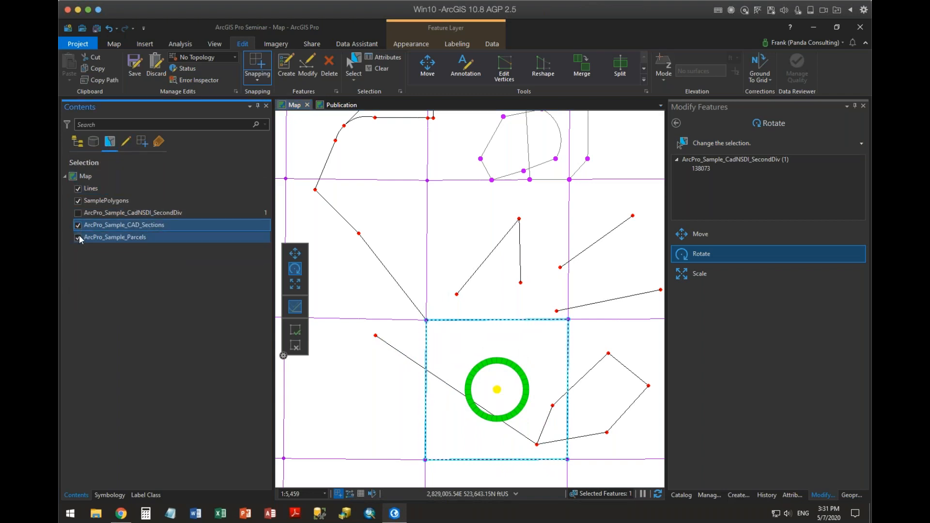
{"action": "left_click", "coordinate": [78, 237]}
{"action": "left_click", "coordinate": [78, 225]}
{"action": "left_click", "coordinate": [77, 142]}
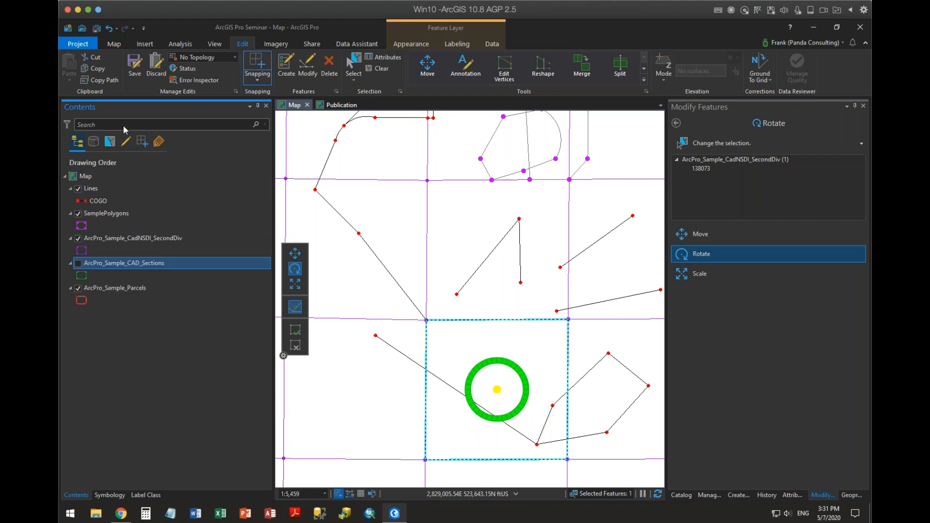
Reselect the diagonal line and rotate it about its shared endpoint, bringing a secondary anchor near its free end onto the V-shaped line's edge.
{"action": "left_click", "coordinate": [379, 68]}
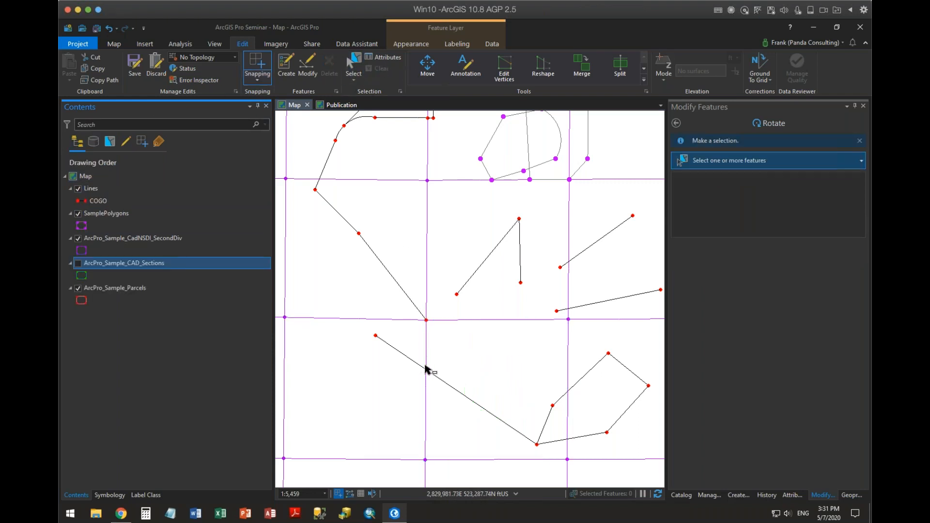
{"action": "left_click", "coordinate": [460, 392]}
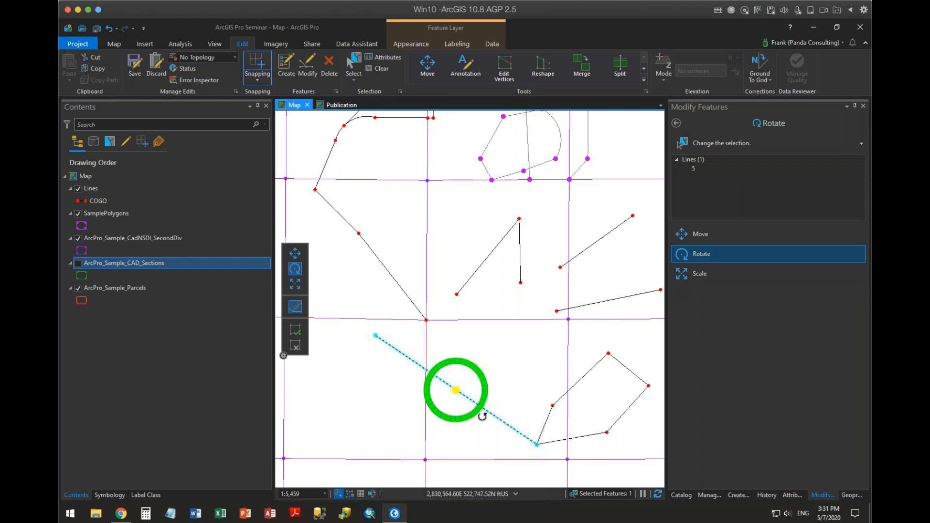
{"action": "key", "text": "Escape"}
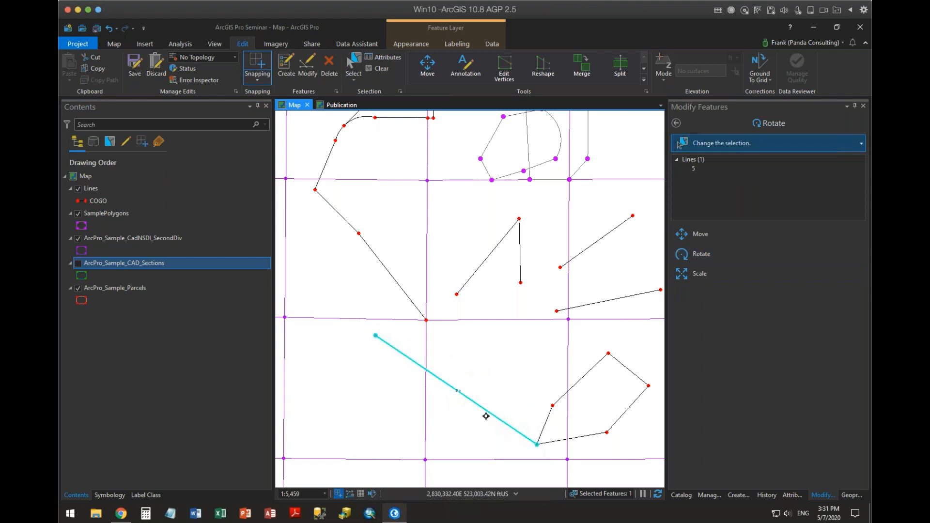
{"action": "left_click_drag", "start_coordinate": [492, 420], "coordinate": [494, 423]}
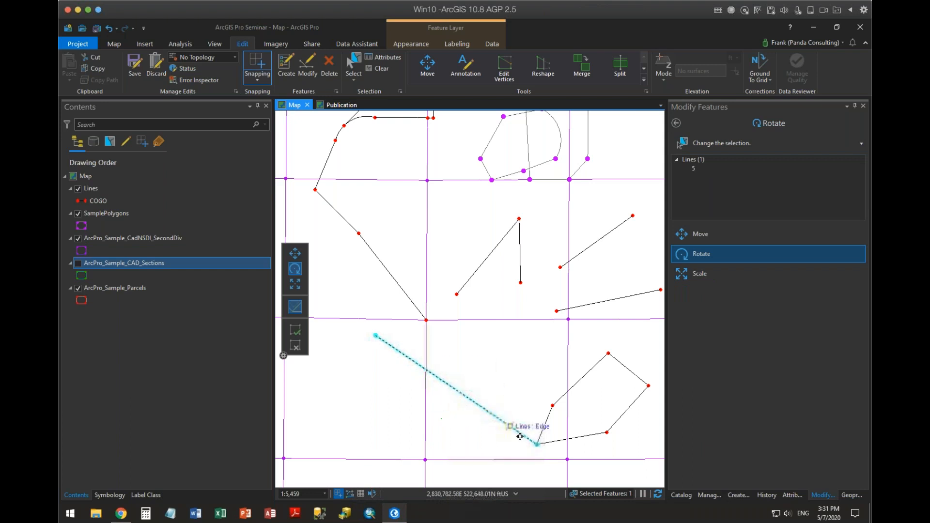
{"action": "left_click_drag", "start_coordinate": [520, 437], "coordinate": [537, 444]}
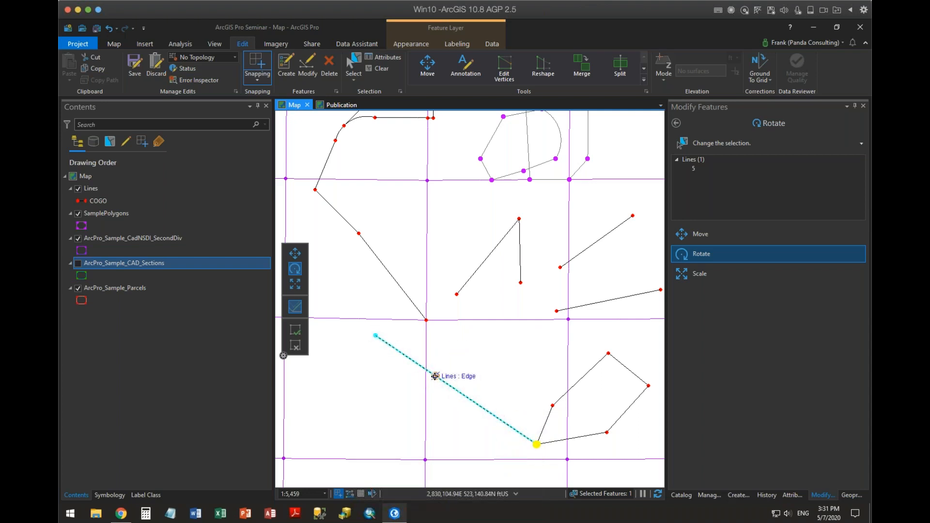
{"action": "left_click", "coordinate": [387, 344]}
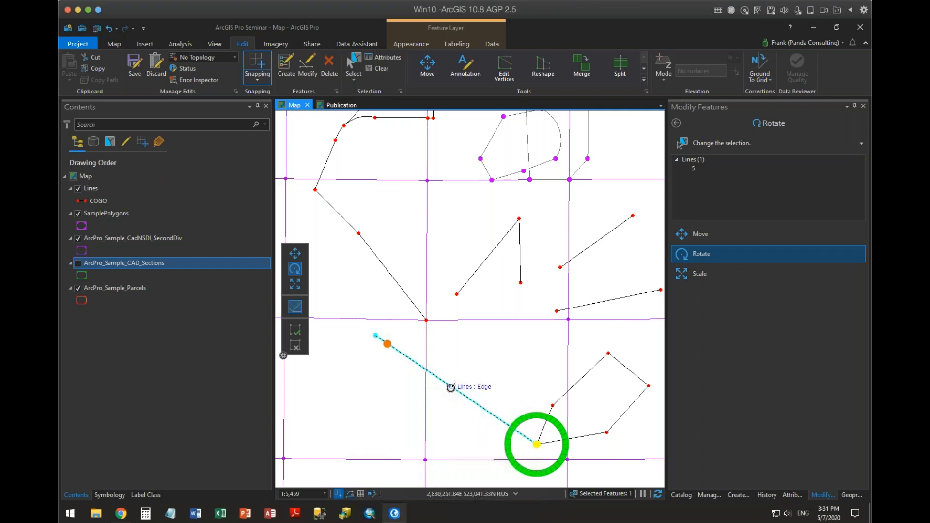
{"action": "left_click_drag", "start_coordinate": [454, 384], "coordinate": [501, 357]}
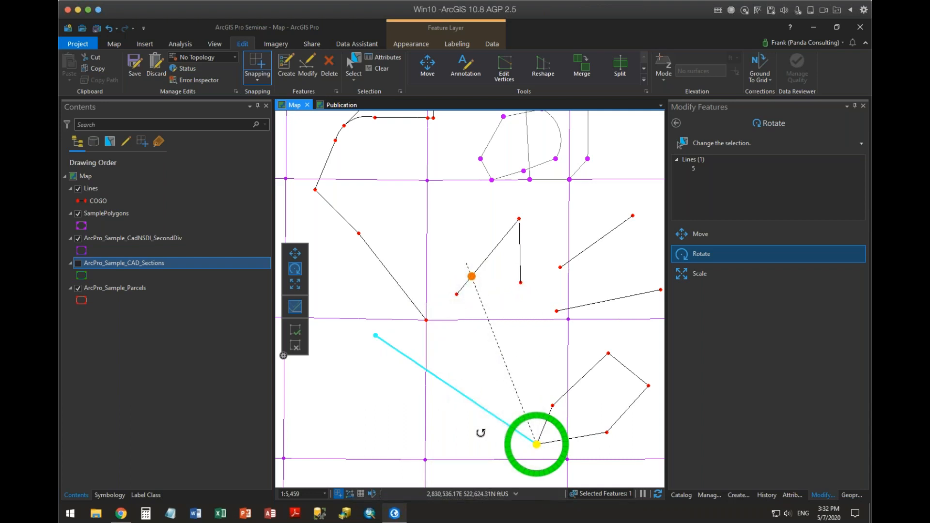
{"action": "left_click", "coordinate": [299, 334]}
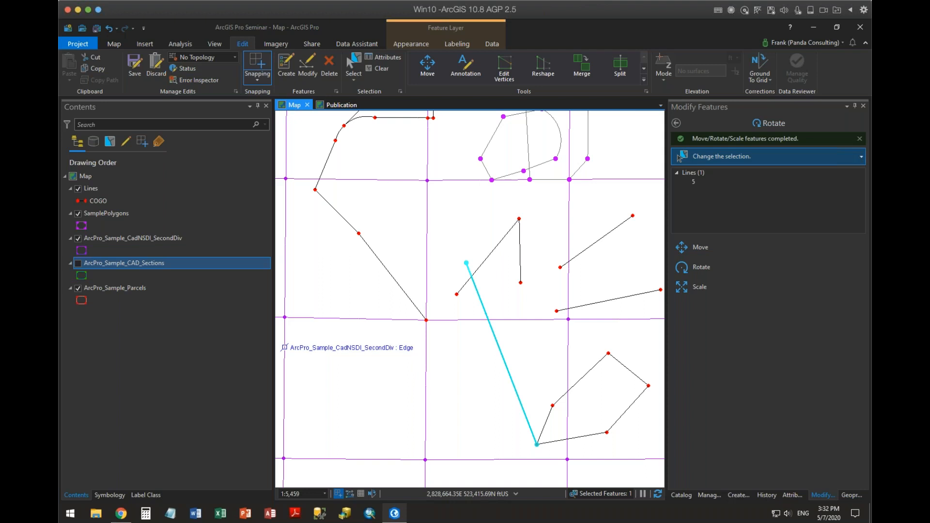
Scale the selected diagonal line about the endpoint it shares with the closed figure so its free end meets the V-shaped line's edge.
{"action": "left_click", "coordinate": [678, 289]}
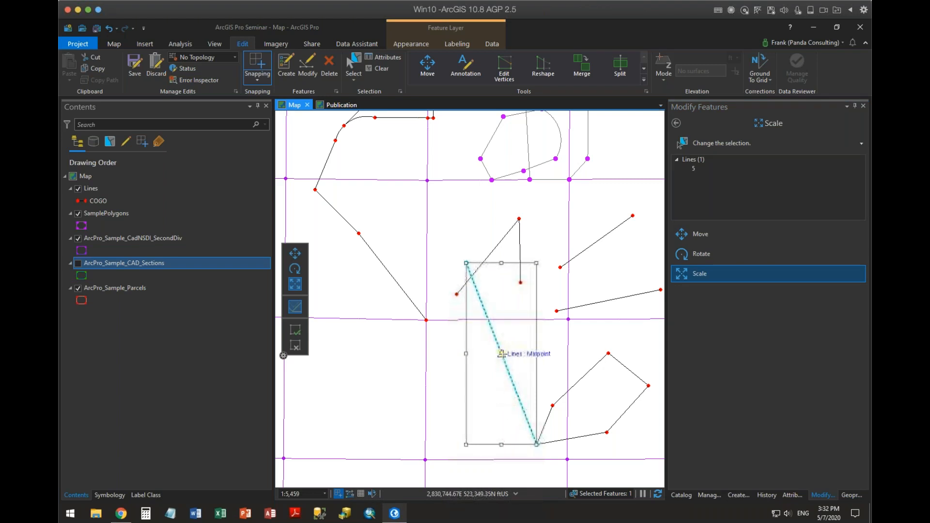
{"action": "left_click_drag", "start_coordinate": [501, 354], "coordinate": [536, 444]}
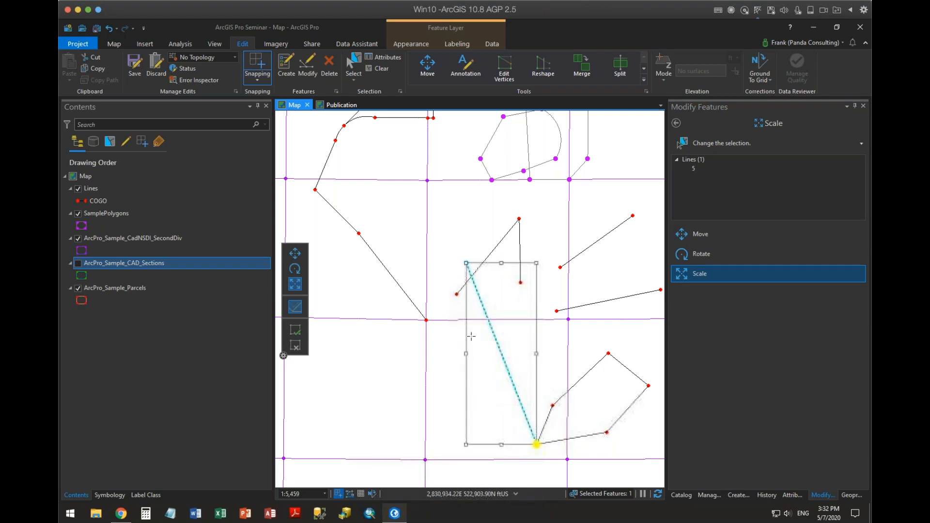
{"action": "left_click_drag", "start_coordinate": [467, 264], "coordinate": [471, 276]}
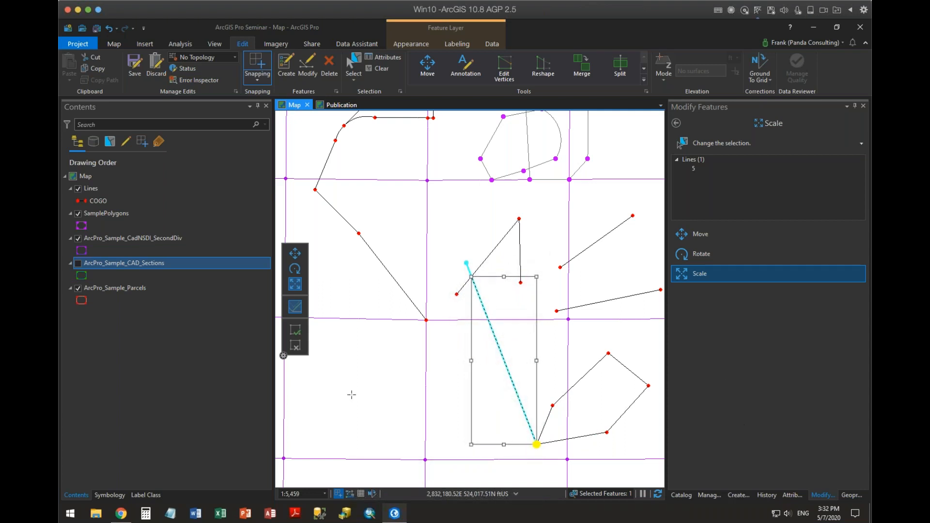
{"action": "left_click", "coordinate": [296, 320]}
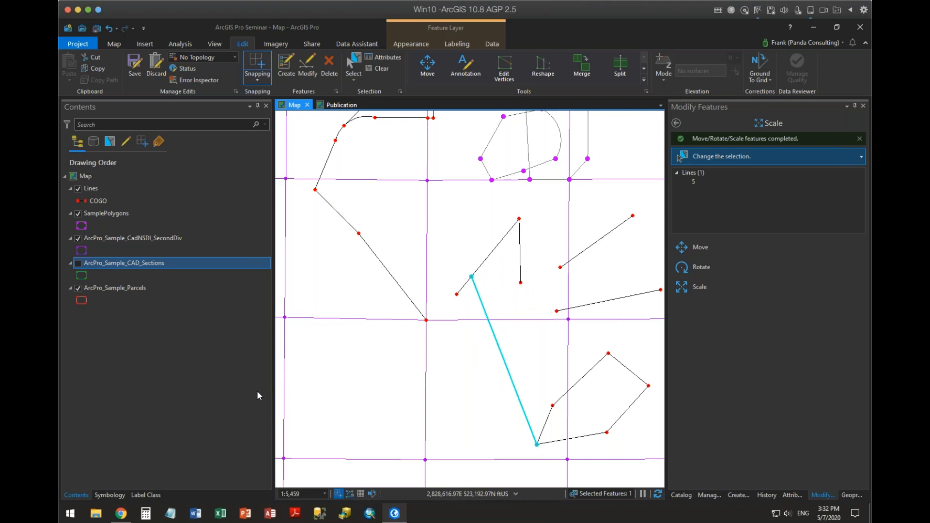
{"action": "left_click", "coordinate": [686, 135]}
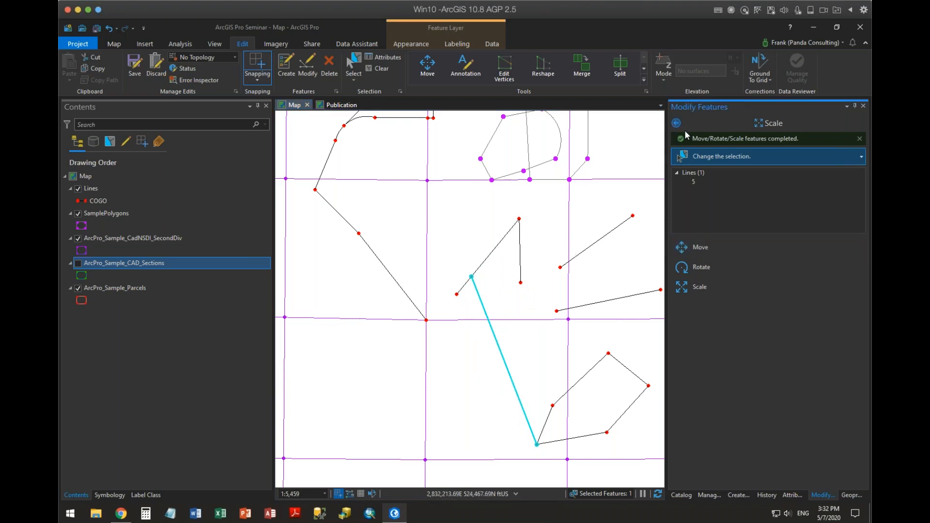
{"action": "left_click", "coordinate": [676, 123]}
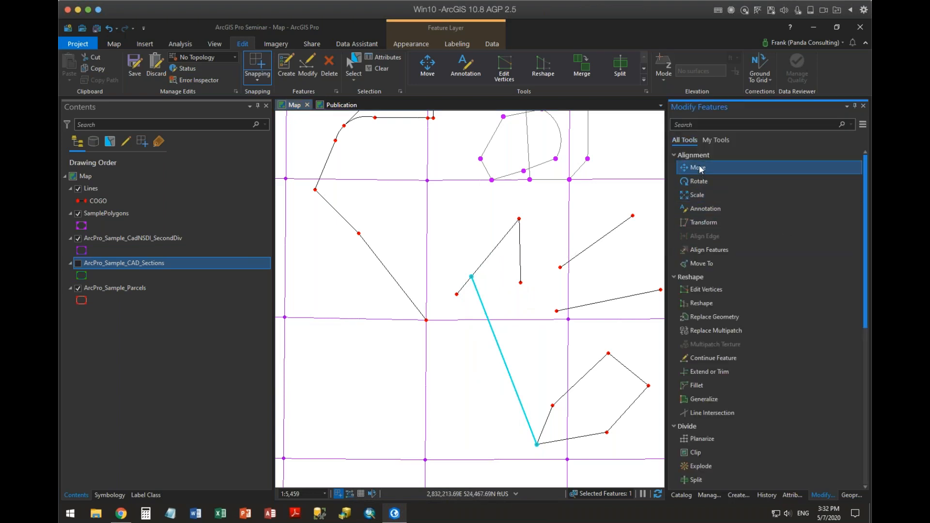
Select the short diagonal line east of the V-shaped line and add a Transform link from its upper endpoint to the nearest SecondDiv corner northeast.
{"action": "left_click", "coordinate": [351, 67]}
{"action": "left_click", "coordinate": [596, 241]}
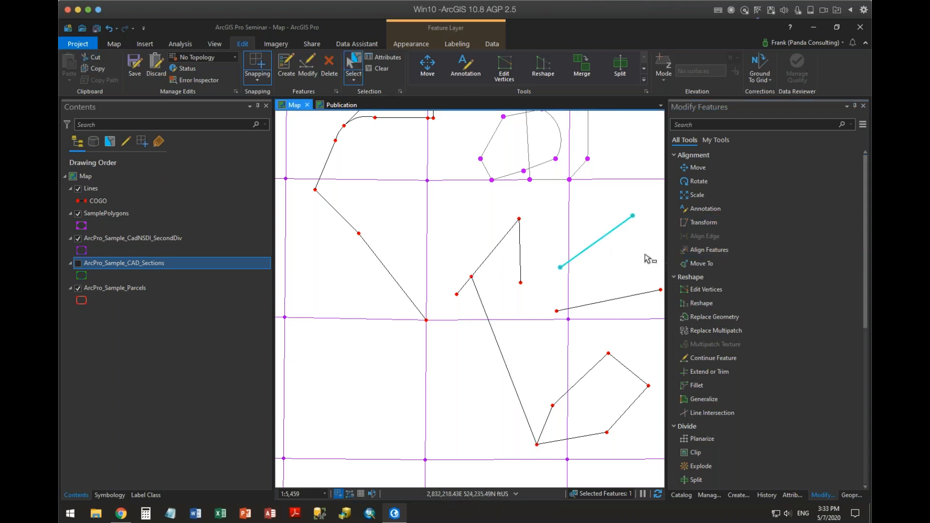
{"action": "left_click", "coordinate": [698, 222]}
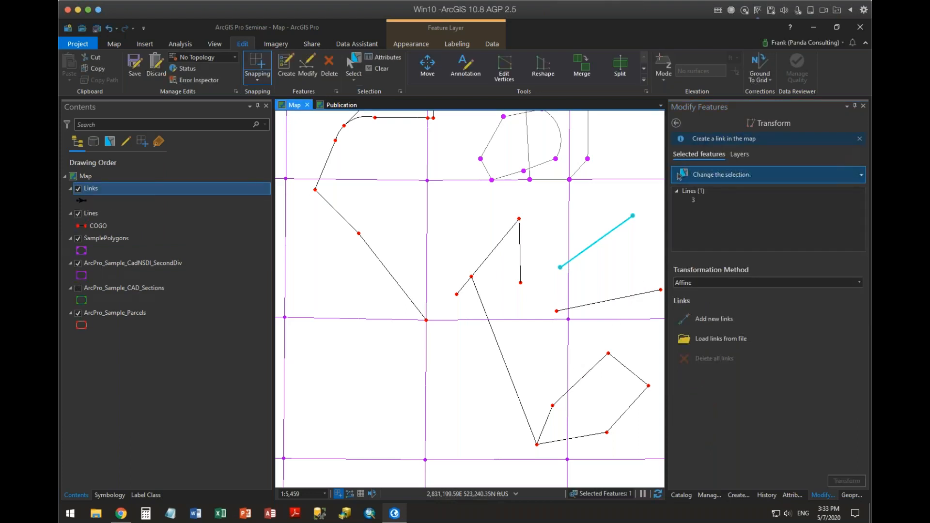
{"action": "left_click_drag", "start_coordinate": [522, 370], "coordinate": [437, 380]}
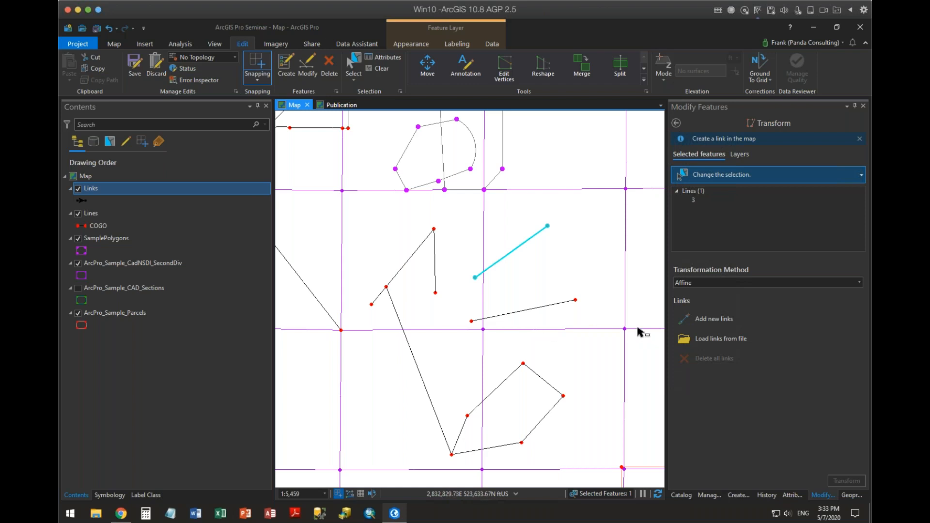
{"action": "left_click", "coordinate": [725, 320]}
{"action": "left_click", "coordinate": [700, 318]}
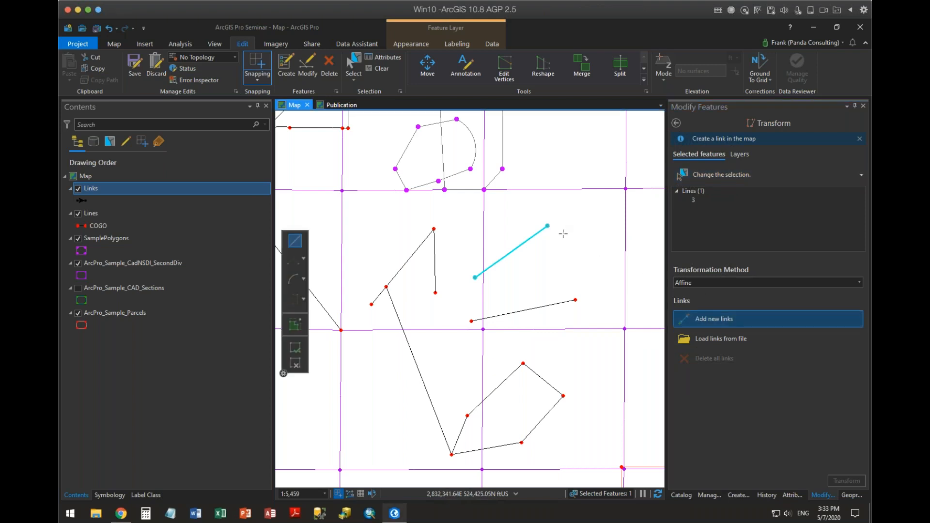
{"action": "left_click", "coordinate": [607, 210]}
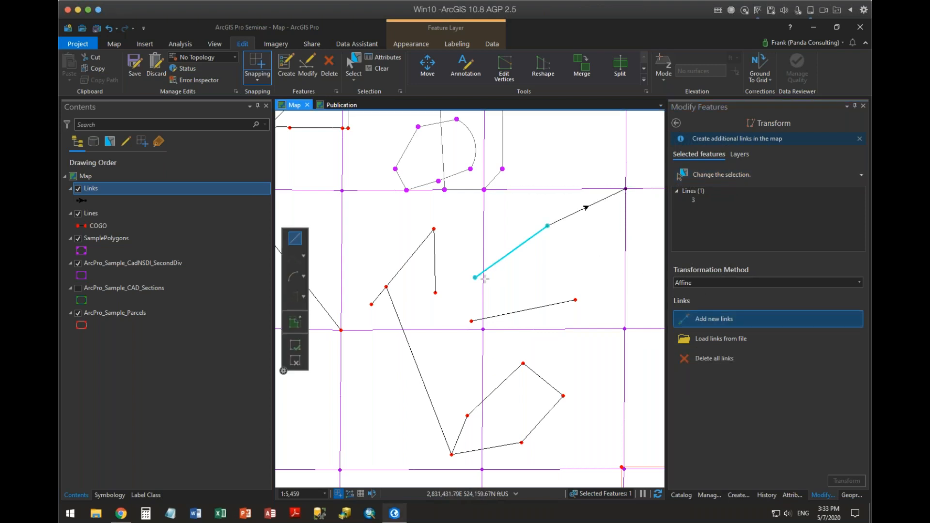
Add a second link from the line's lower endpoint to the horizontal SecondDiv edge above it, and open the transformation method choices.
{"action": "left_click", "coordinate": [475, 278]}
{"action": "left_click", "coordinate": [548, 188]}
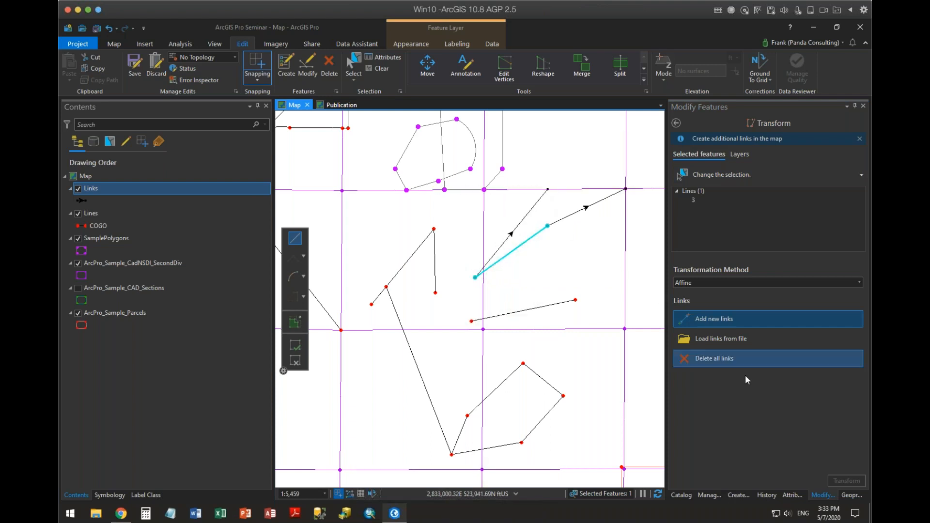
{"action": "left_click", "coordinate": [858, 282]}
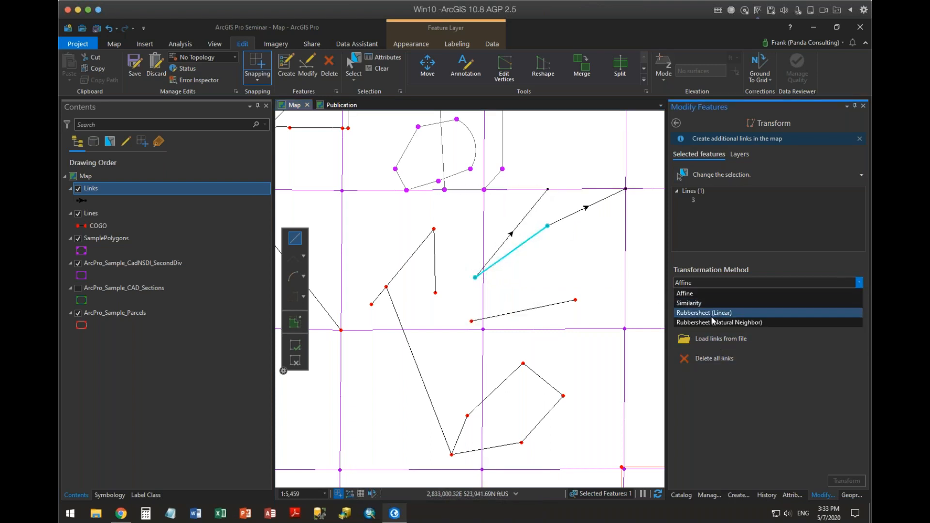
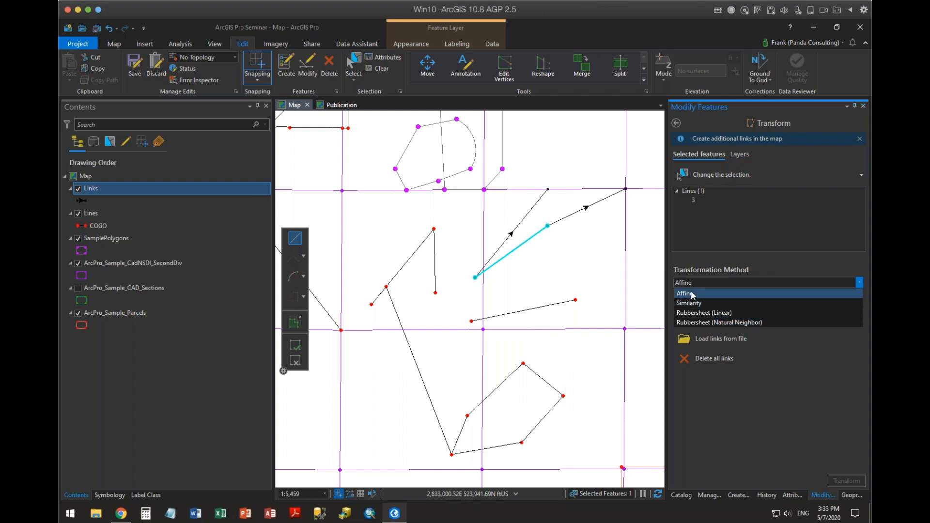
Transform the selected diagonal line onto the horizontal SecondDiv edge along its two links, using the Rubbersheet (Linear) method.
{"action": "left_click", "coordinate": [717, 293]}
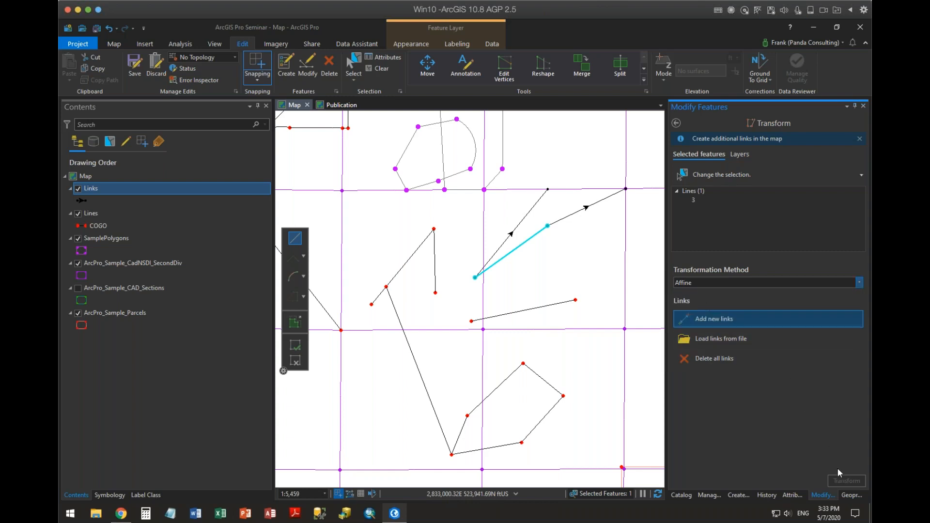
{"action": "left_click", "coordinate": [691, 282]}
{"action": "left_click", "coordinate": [715, 314]}
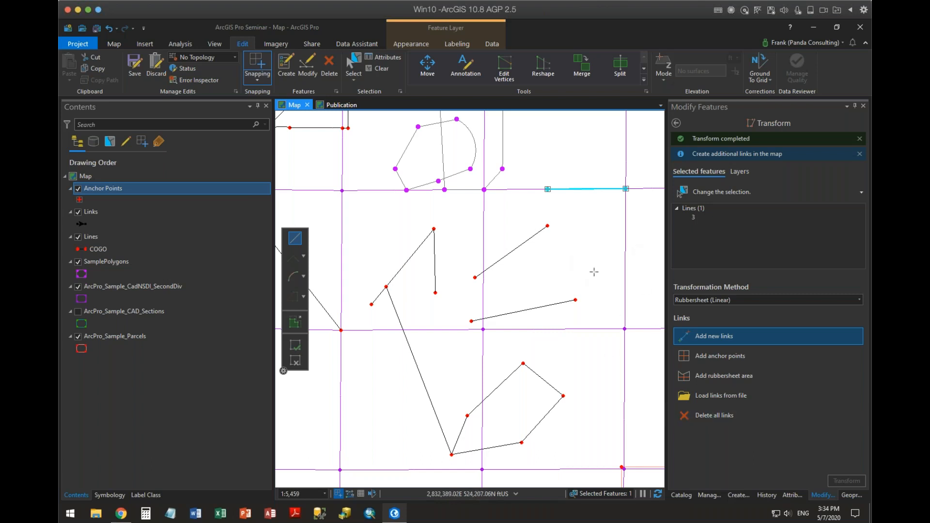
{"action": "left_click", "coordinate": [625, 189]}
{"action": "left_click", "coordinate": [676, 123]}
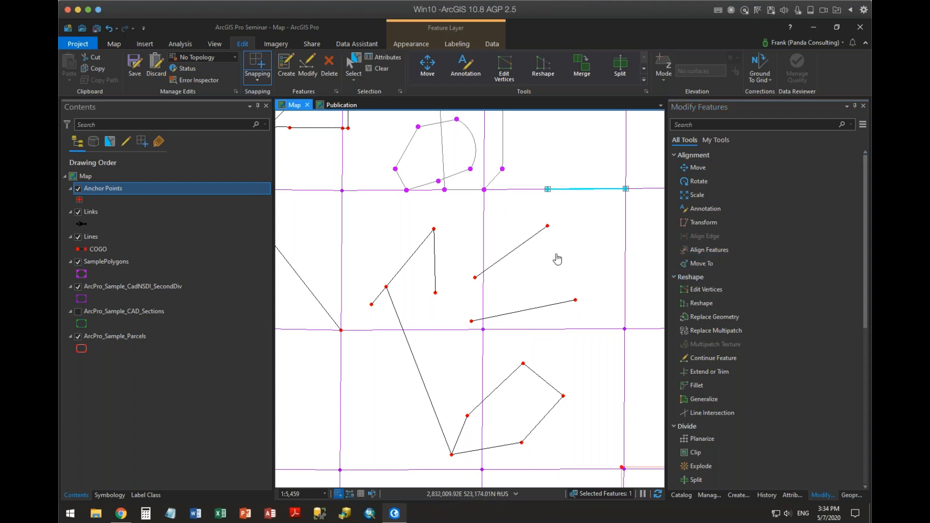
Set up Align Features with a 60 ft tolerance for the vertical line just east of the SecondDiv edge in the northwest figure.
{"action": "left_click_drag", "start_coordinate": [559, 264], "coordinate": [620, 413]}
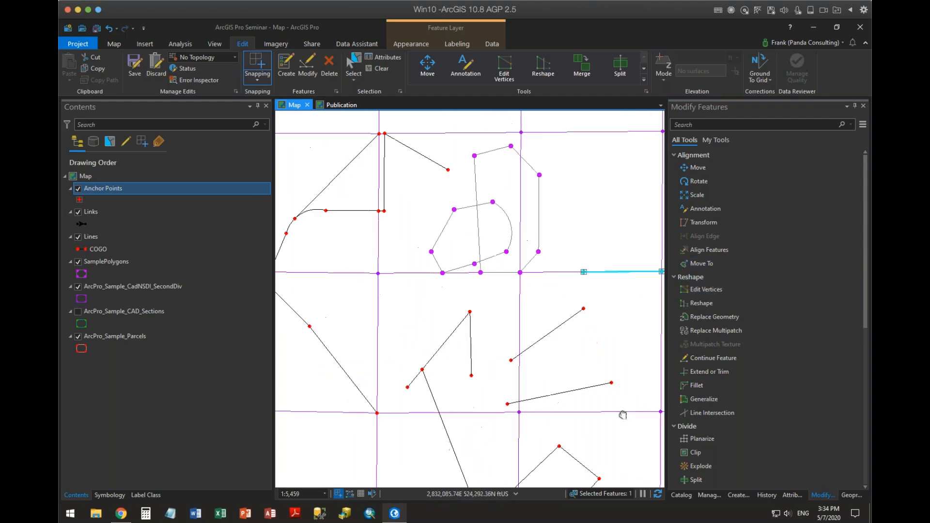
{"action": "left_click_drag", "start_coordinate": [431, 297], "coordinate": [521, 342]}
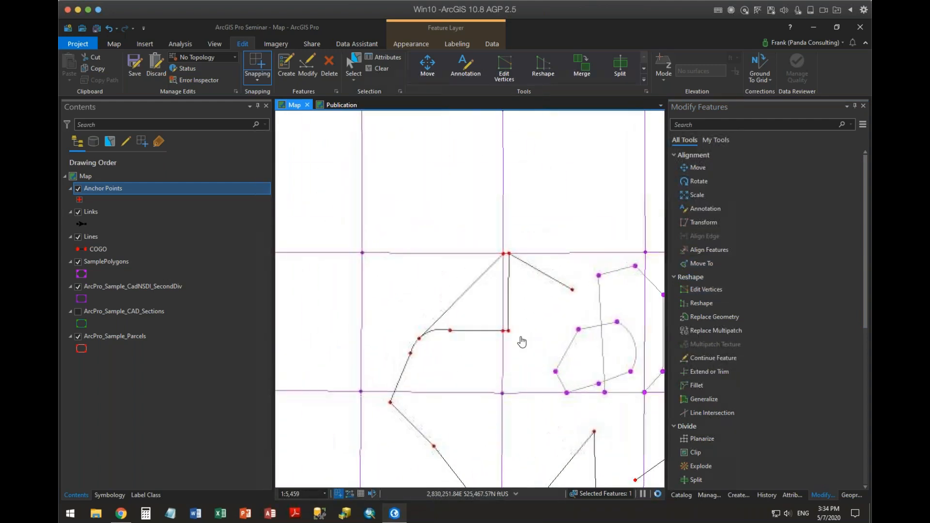
{"action": "scroll", "coordinate": [521, 341], "scroll_direction": "down", "scroll_amount": 1}
{"action": "scroll", "coordinate": [521, 342], "scroll_direction": "up", "scroll_amount": 3}
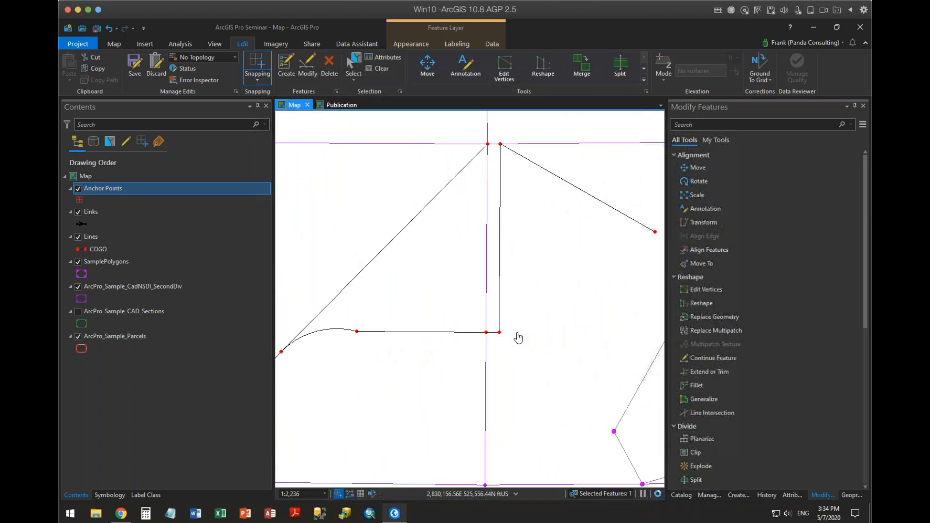
{"action": "left_click_drag", "start_coordinate": [532, 308], "coordinate": [533, 334]}
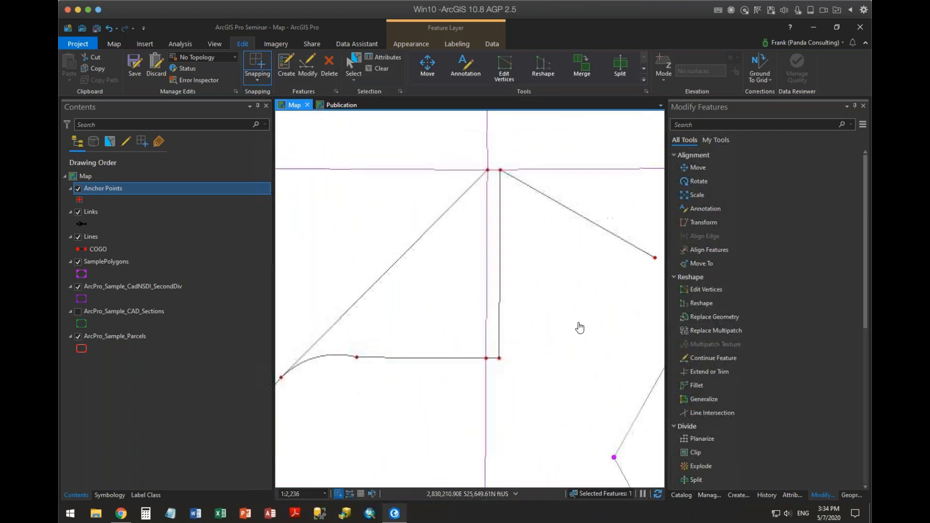
{"action": "left_click", "coordinate": [709, 251]}
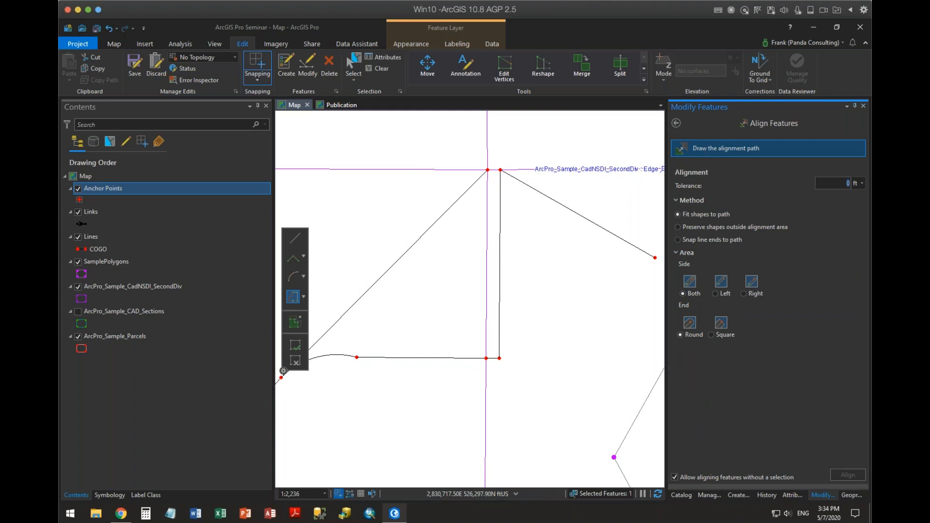
{"action": "left_click", "coordinate": [526, 169]}
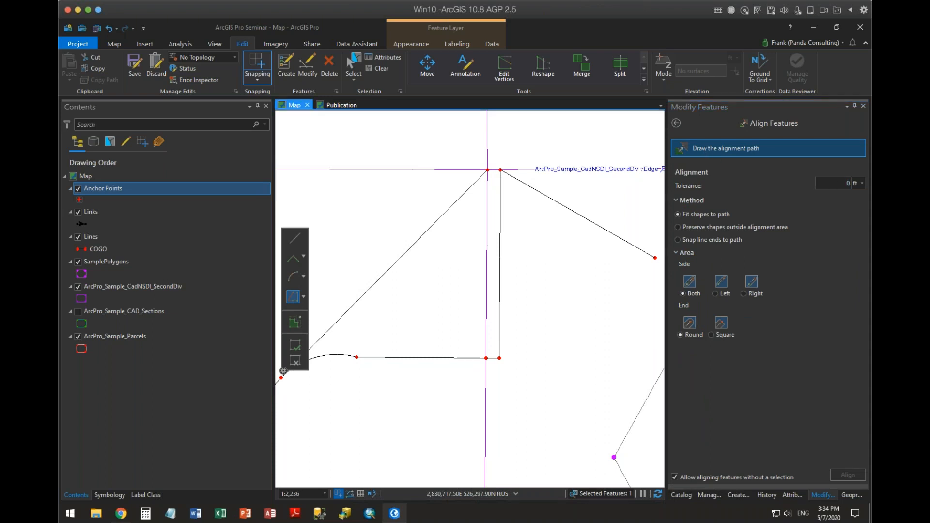
{"action": "left_click", "coordinate": [841, 183]}
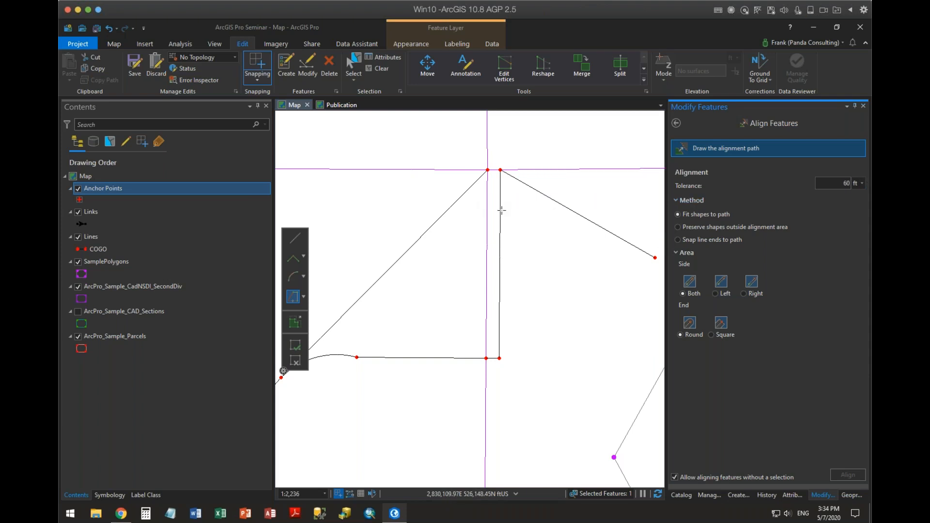
Align the offset vertical line to a straight path traced up the SecondDiv edge between the two line endpoints, and refresh the map.
{"action": "left_click", "coordinate": [295, 238]}
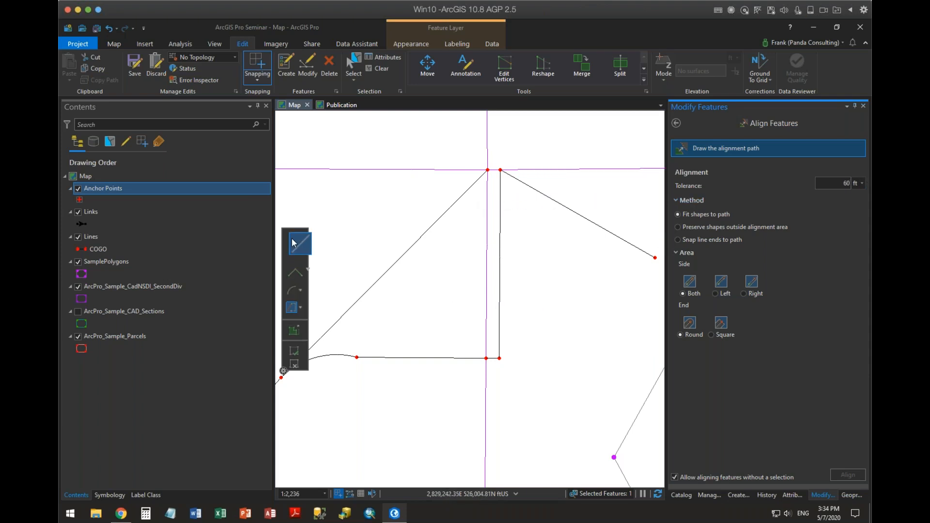
{"action": "left_click", "coordinate": [486, 359]}
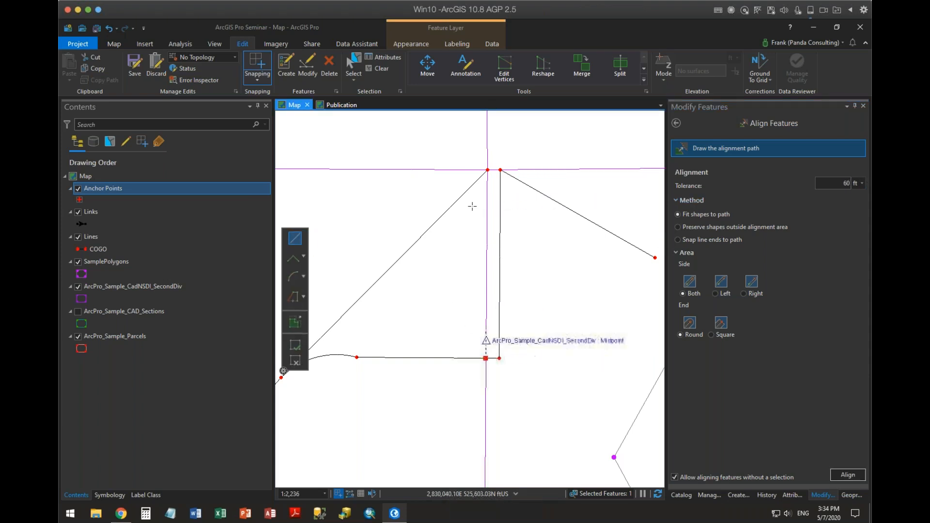
{"action": "left_click", "coordinate": [488, 169]}
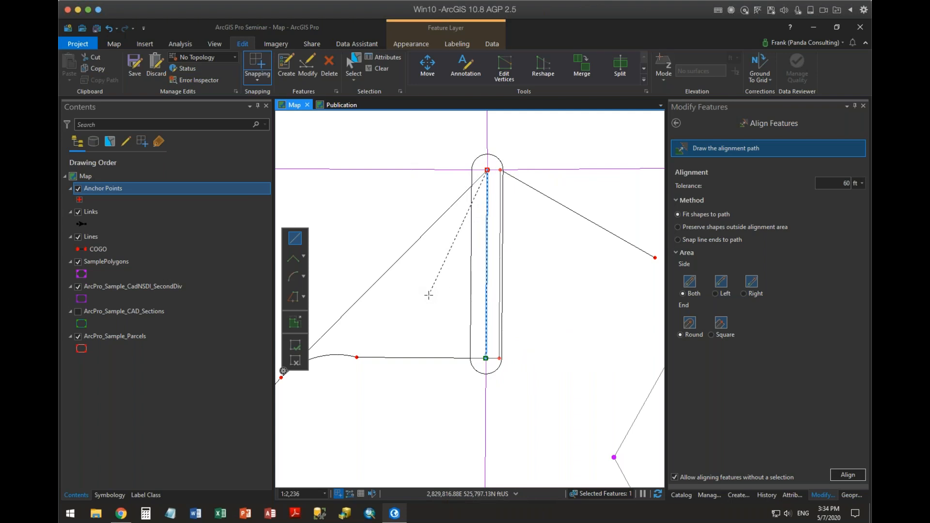
{"action": "left_click", "coordinate": [848, 474]}
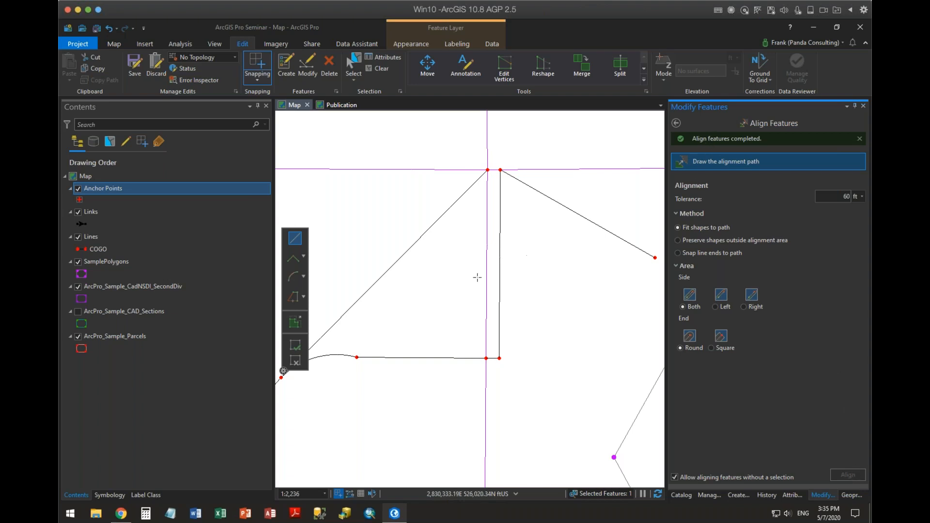
{"action": "left_click", "coordinate": [658, 494]}
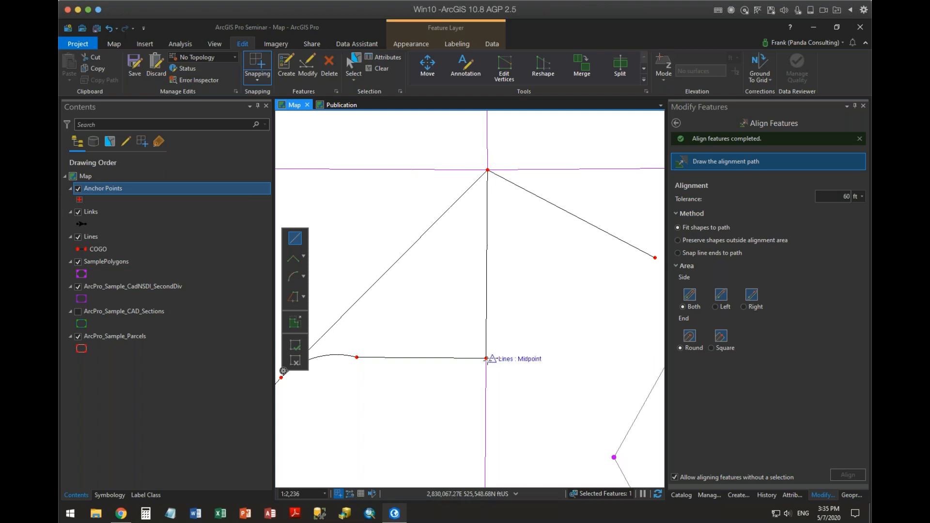
Align the parcel boundaries southeast of the closed figure to the SecondDiv square, tracing its north edge westward and its west edge southward.
{"action": "left_click_drag", "start_coordinate": [551, 331], "coordinate": [449, 331]}
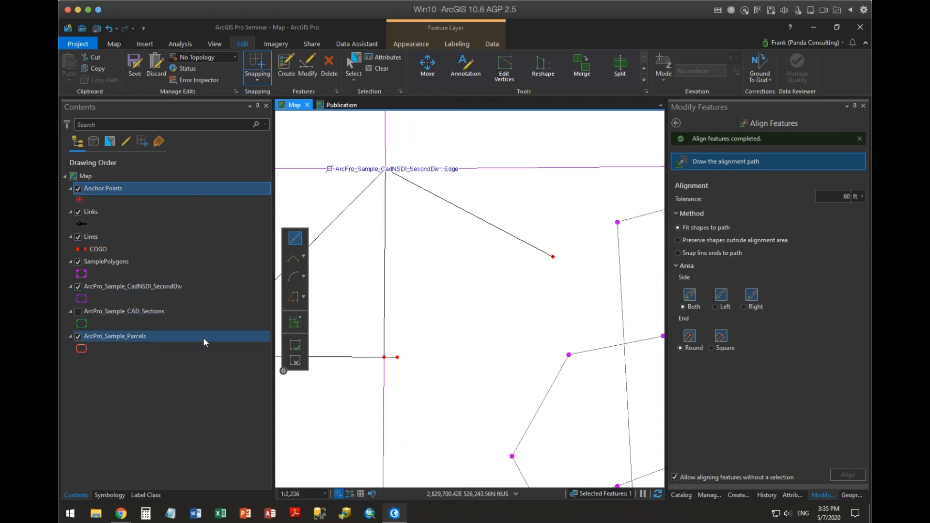
{"action": "scroll", "coordinate": [596, 309], "scroll_direction": "down", "scroll_amount": 5}
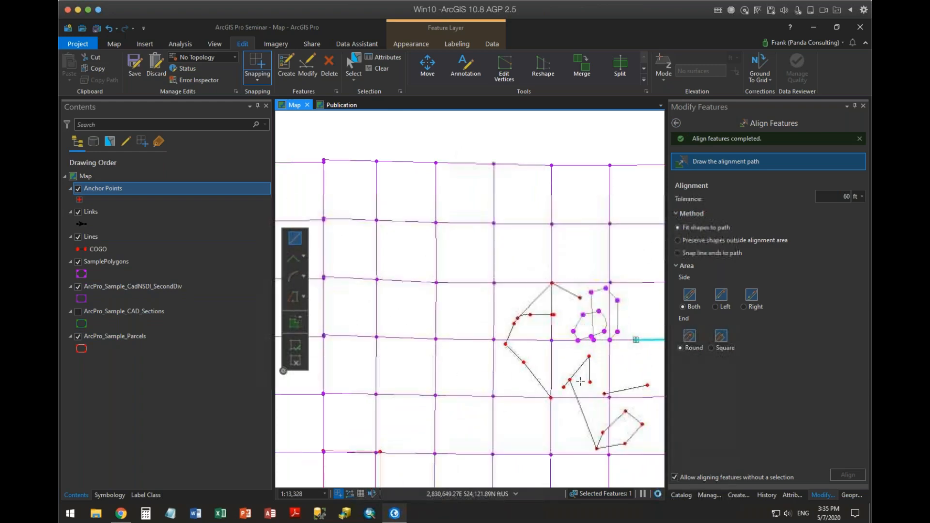
{"action": "scroll", "coordinate": [514, 336], "scroll_direction": "up", "scroll_amount": 3}
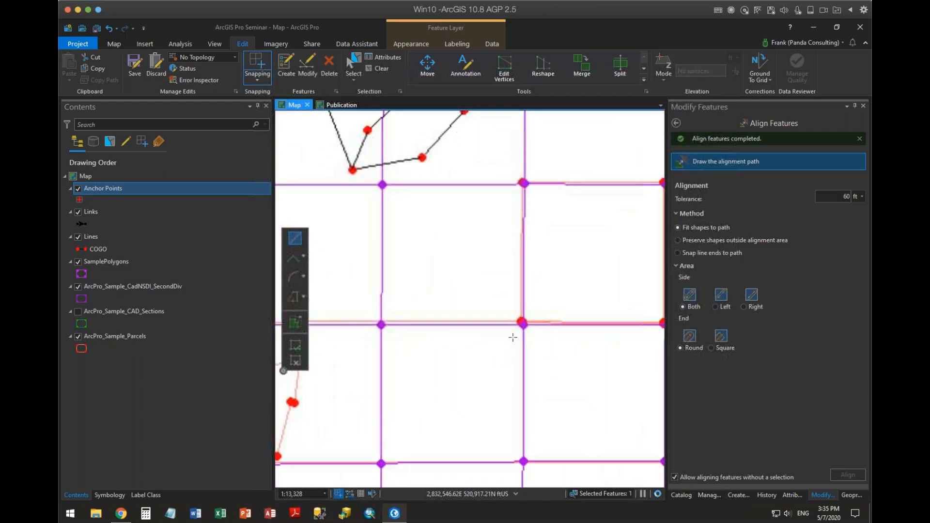
{"action": "left_click_drag", "start_coordinate": [564, 260], "coordinate": [447, 279]}
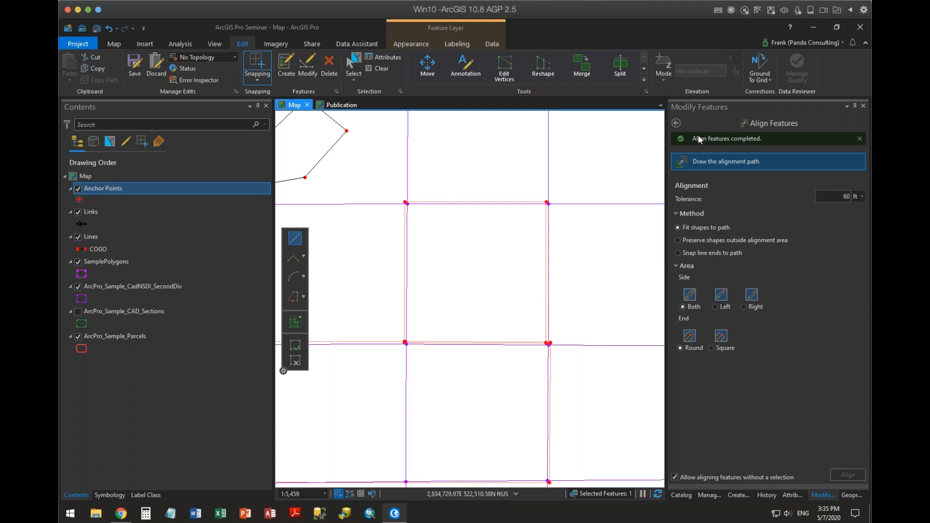
{"action": "left_click", "coordinate": [706, 165]}
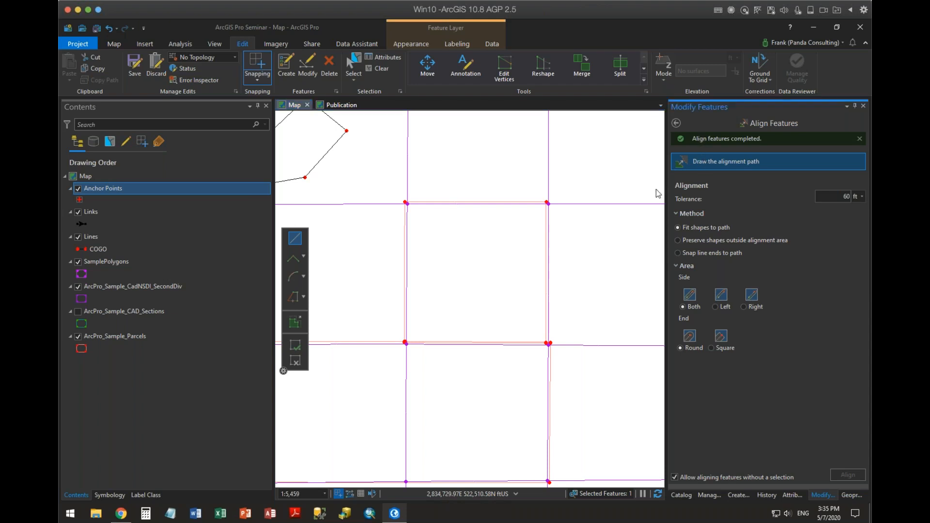
{"action": "left_click", "coordinate": [552, 204]}
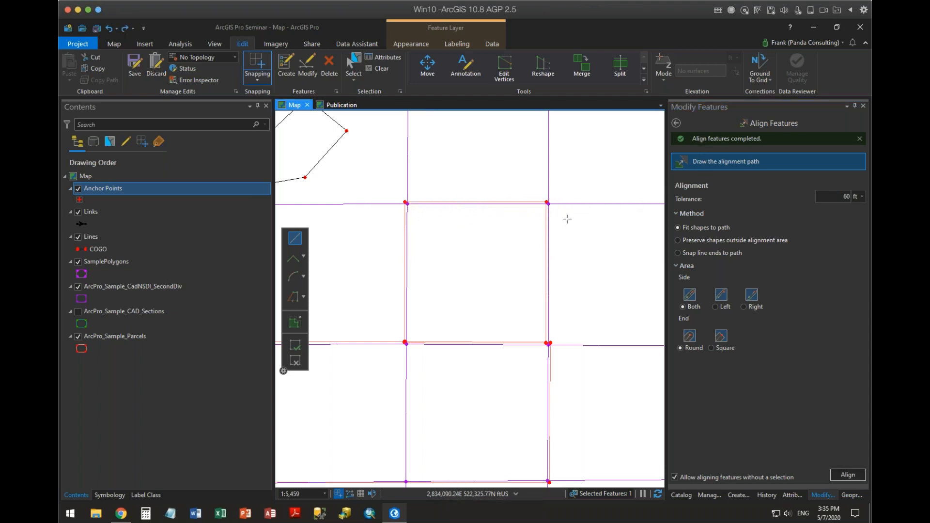
{"action": "left_click", "coordinate": [548, 204]}
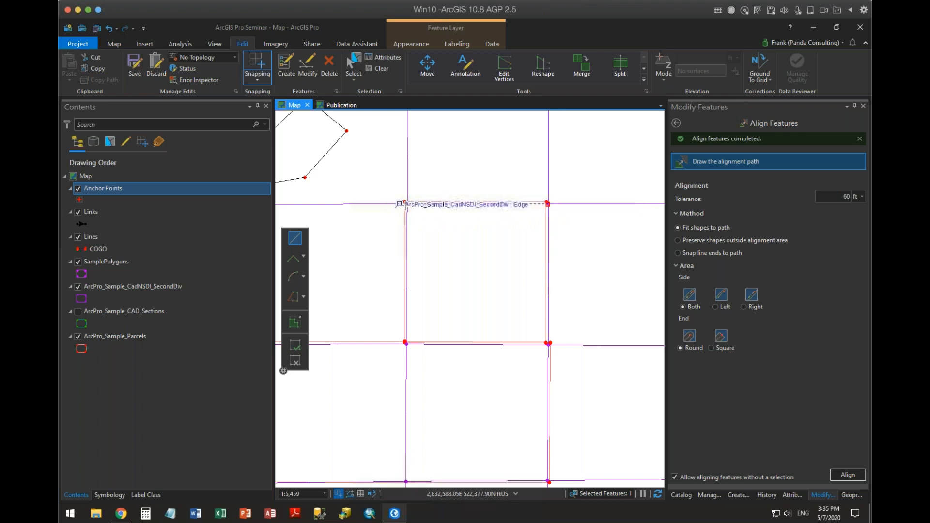
{"action": "left_click", "coordinate": [407, 204]}
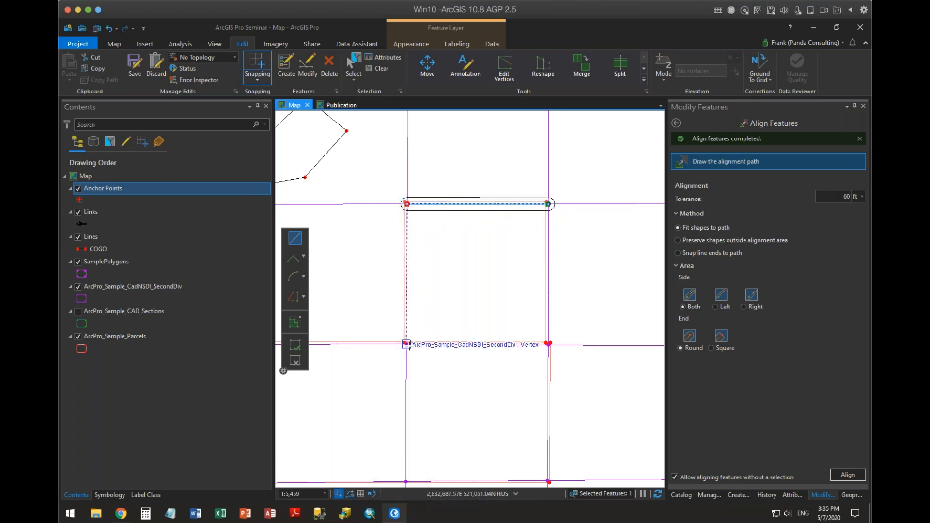
{"action": "left_click", "coordinate": [406, 345]}
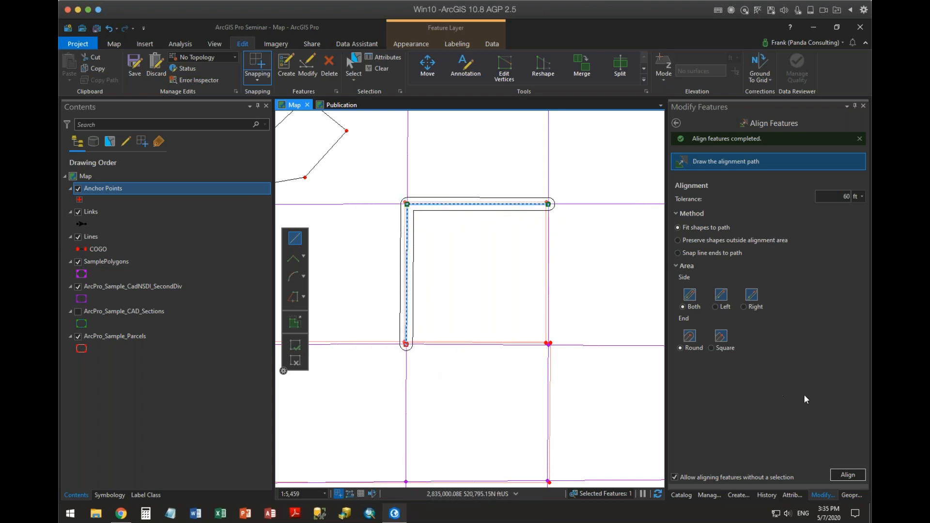
{"action": "left_click", "coordinate": [846, 474]}
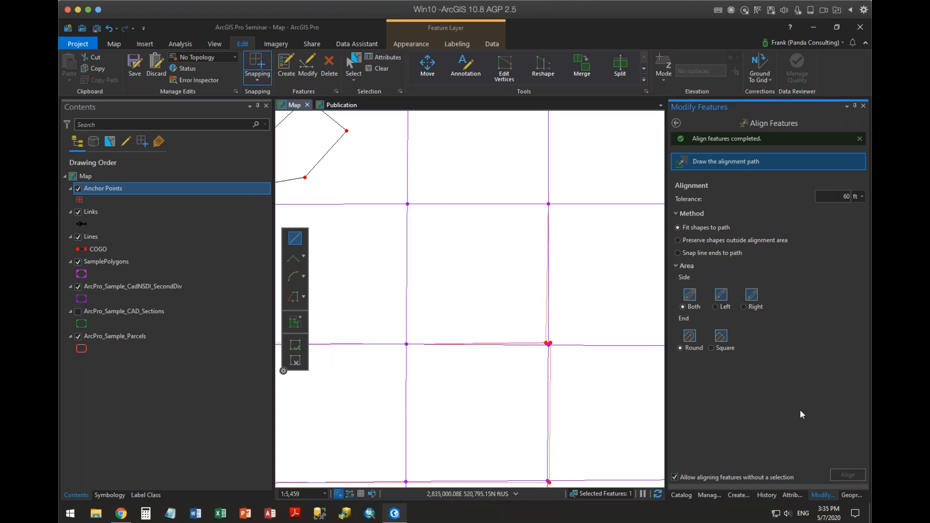
Align the same parcel's remaining sides to the SecondDiv square, tracing from its northeast corner to the southeast and southwest corners.
{"action": "left_click", "coordinate": [549, 204]}
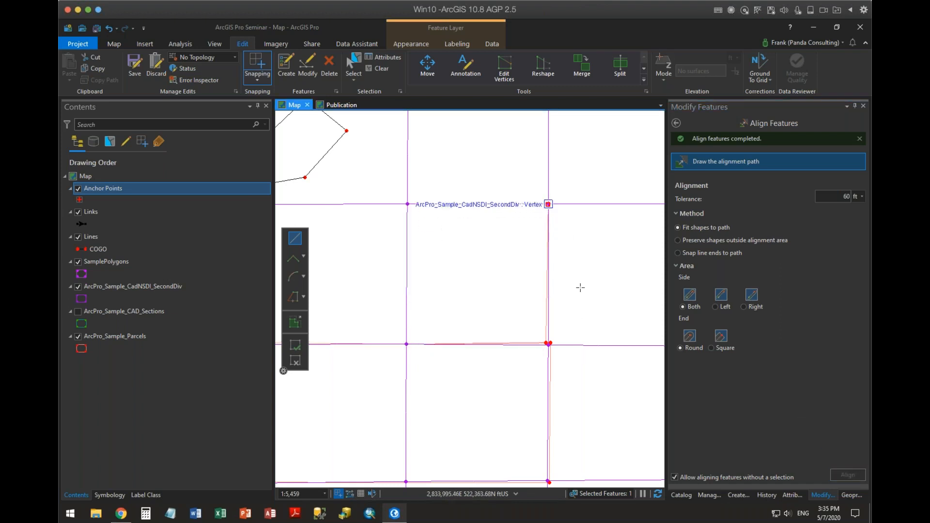
{"action": "scroll", "coordinate": [548, 344], "scroll_direction": "up", "scroll_amount": 1}
{"action": "scroll", "coordinate": [548, 344], "scroll_direction": "up", "scroll_amount": 4}
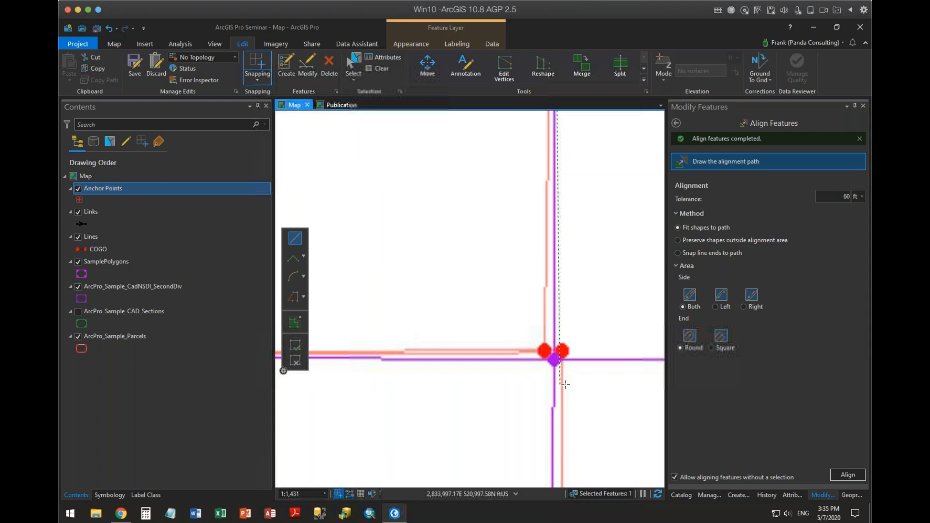
{"action": "left_click", "coordinate": [553, 359]}
{"action": "scroll", "coordinate": [556, 345], "scroll_direction": "down", "scroll_amount": 3}
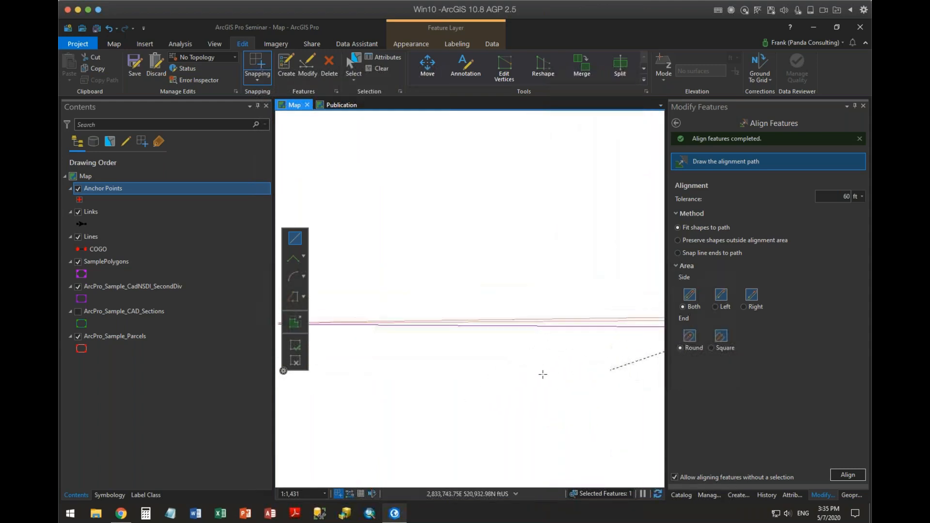
{"action": "double_click", "coordinate": [404, 359]}
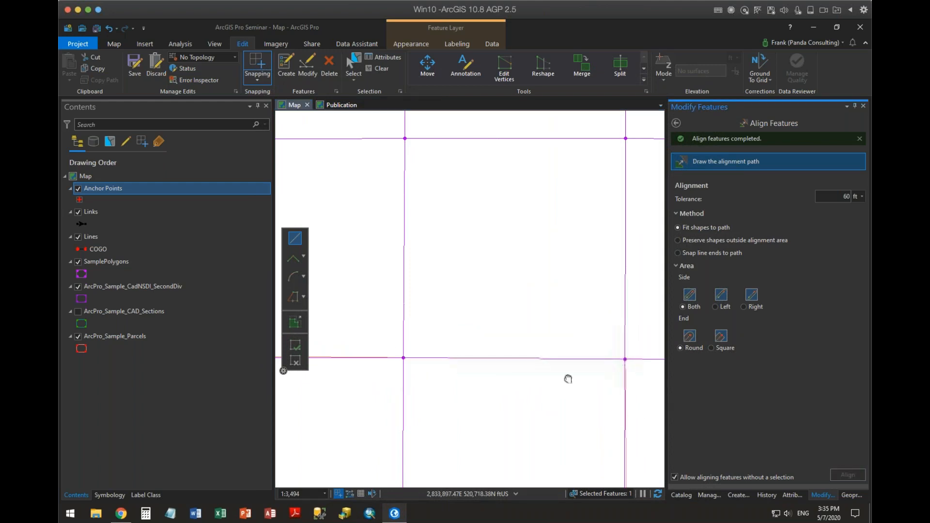
Start an alignment path at the aligned square's southeast corner, running one SecondDiv square south and one west through the vertices.
{"action": "left_click_drag", "start_coordinate": [569, 377], "coordinate": [495, 225]}
{"action": "left_click", "coordinate": [510, 167]}
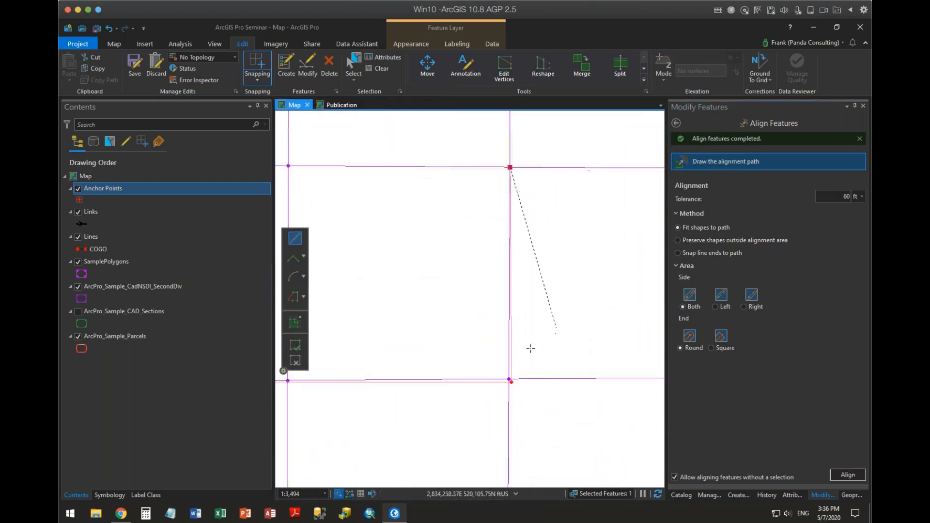
{"action": "scroll", "coordinate": [515, 359], "scroll_direction": "up", "scroll_amount": 3}
{"action": "left_click", "coordinate": [497, 408]}
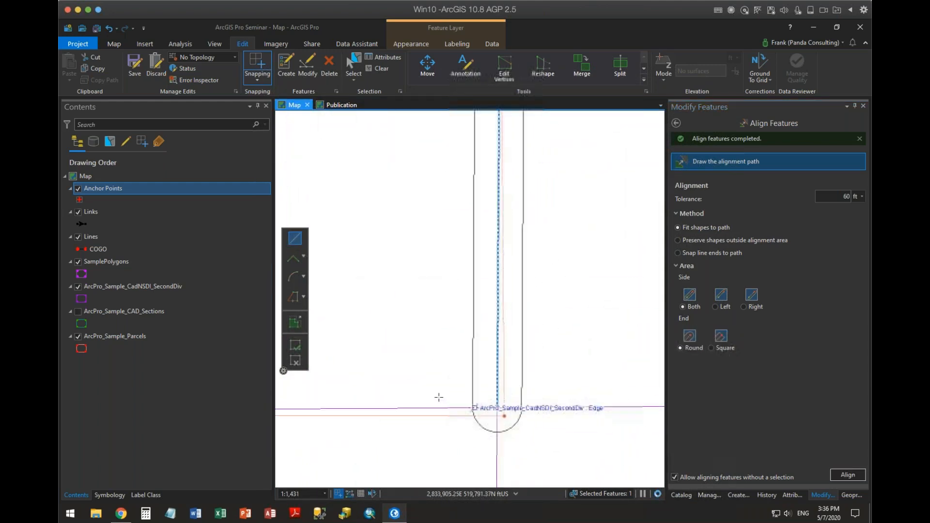
{"action": "left_click_drag", "start_coordinate": [437, 396], "coordinate": [579, 281]}
{"action": "scroll", "coordinate": [483, 302], "scroll_direction": "down", "scroll_amount": 2}
{"action": "left_click_drag", "start_coordinate": [406, 347], "coordinate": [566, 375]}
{"action": "left_click", "coordinate": [401, 328]}
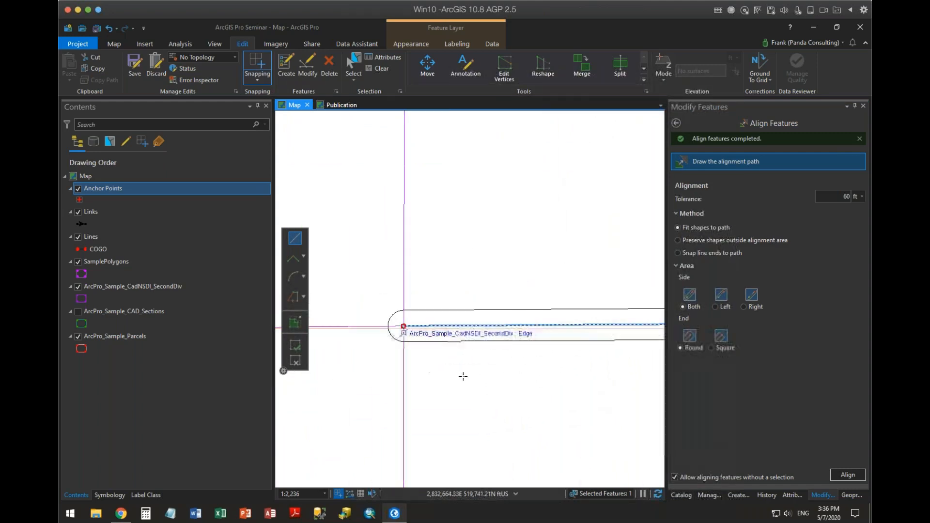
Extend the alignment path one SecondDiv square west, north, west and south, snapping to each vertex, and align the parcels to it.
{"action": "scroll", "coordinate": [506, 395], "scroll_direction": "down", "scroll_amount": 4}
{"action": "mouse_move", "coordinate": [466, 415]}
{"action": "left_mouse_down"}
{"action": "mouse_move", "coordinate": [500, 409]}
{"action": "mouse_move", "coordinate": [562, 369]}
{"action": "left_mouse_up"}
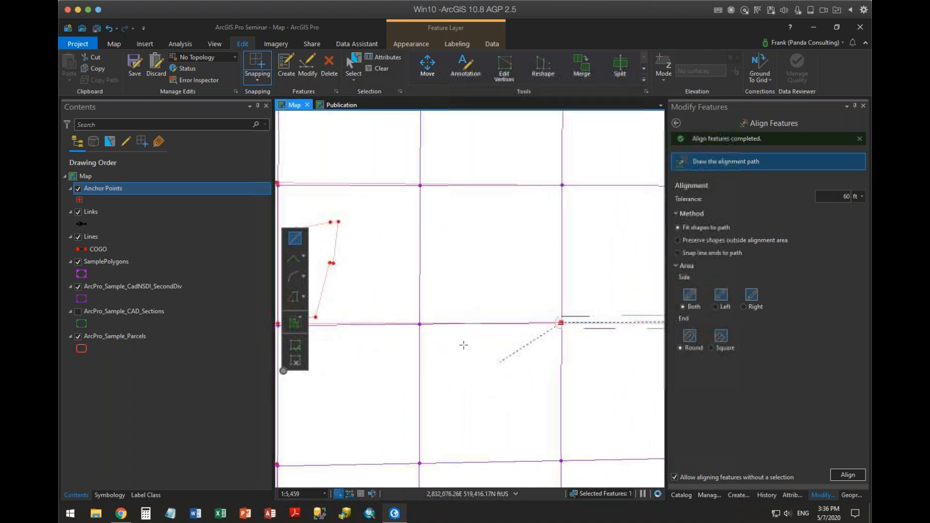
{"action": "left_click", "coordinate": [420, 324]}
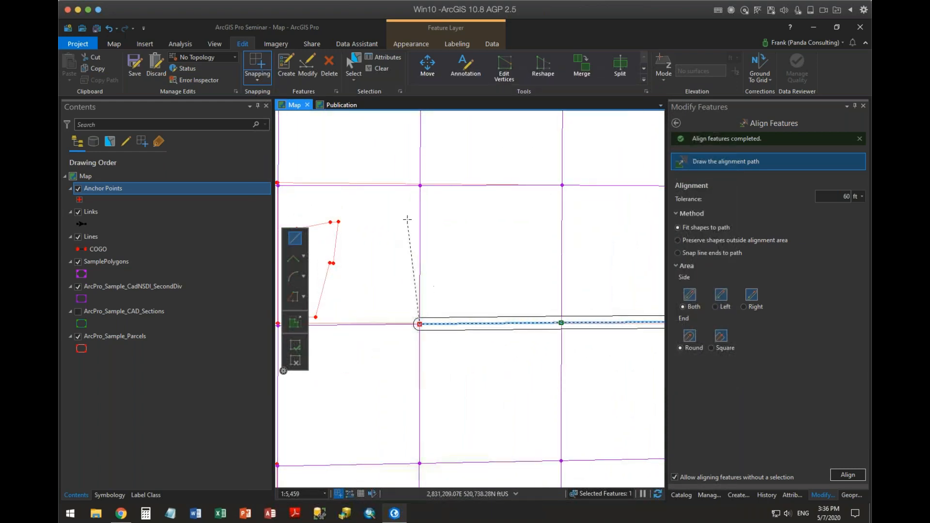
{"action": "left_click", "coordinate": [420, 186]}
{"action": "left_click_drag", "start_coordinate": [420, 186], "coordinate": [575, 212]}
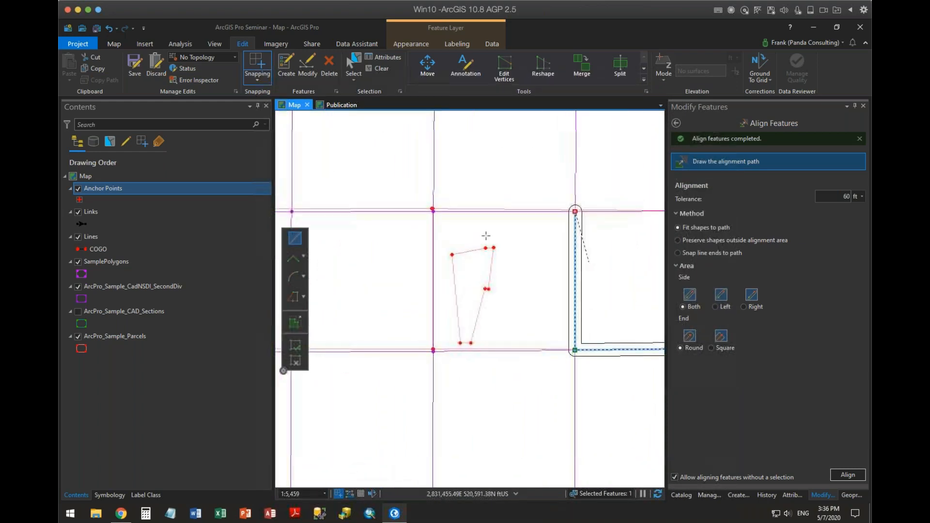
{"action": "left_click", "coordinate": [433, 211]}
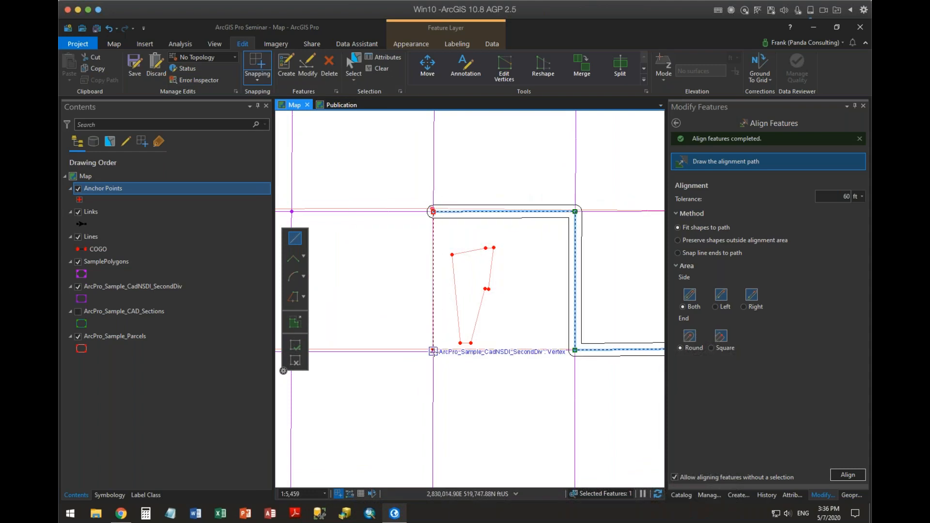
{"action": "left_click", "coordinate": [433, 351]}
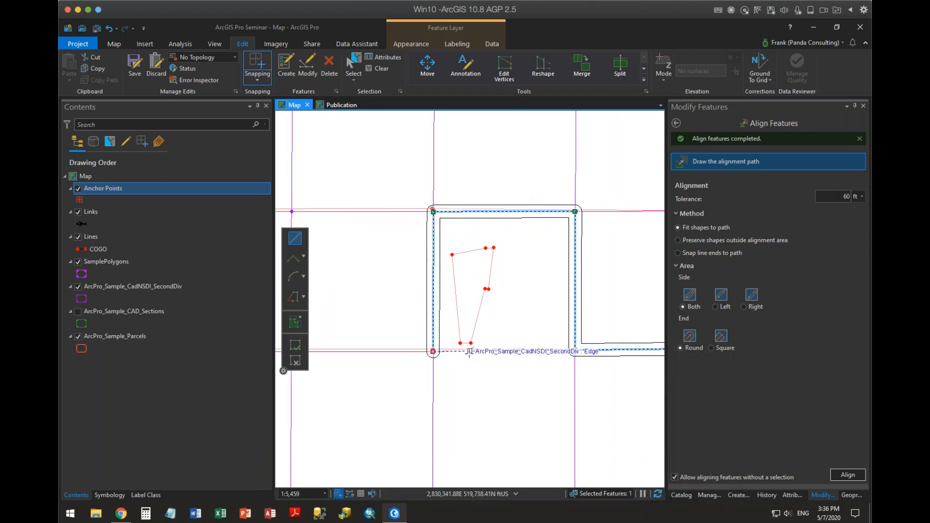
{"action": "left_click", "coordinate": [847, 475]}
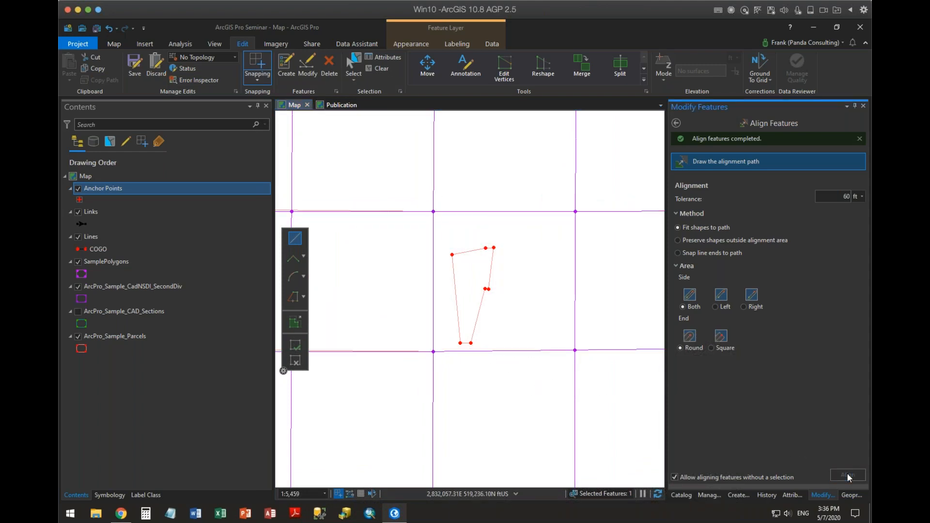
Return to the sample COGO lines and polygons in the north and clear the feature selection.
{"action": "scroll", "coordinate": [639, 404], "scroll_direction": "down", "scroll_amount": 2}
{"action": "left_click_drag", "start_coordinate": [619, 397], "coordinate": [328, 300]}
{"action": "left_click_drag", "start_coordinate": [538, 329], "coordinate": [430, 286]}
{"action": "left_click_drag", "start_coordinate": [542, 379], "coordinate": [639, 436]}
{"action": "left_click_drag", "start_coordinate": [433, 245], "coordinate": [566, 451]}
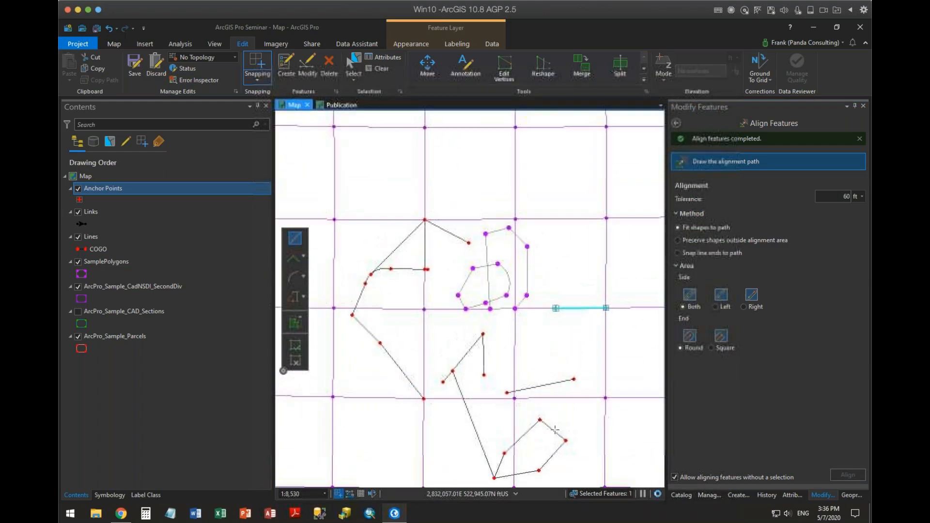
{"action": "left_click", "coordinate": [379, 69]}
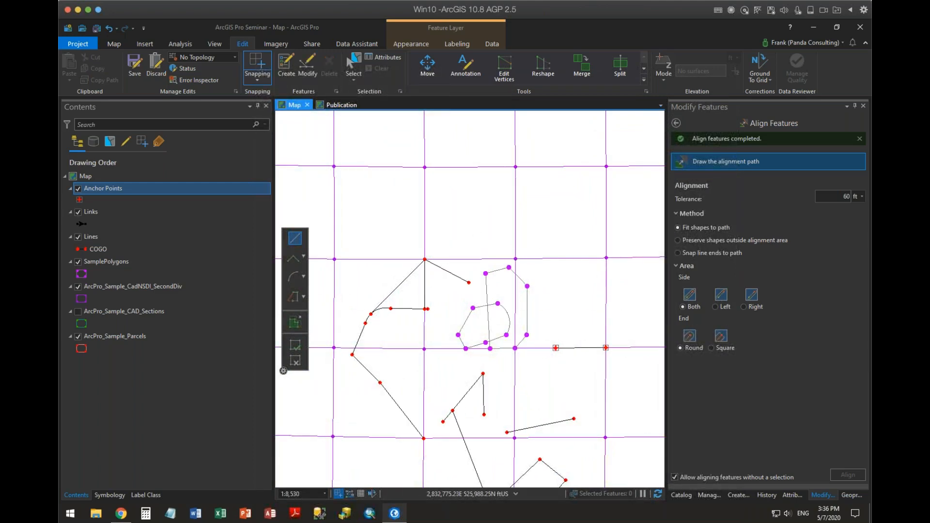
Leave Align Features and turn off the Anchor Points layer.
{"action": "scroll", "coordinate": [584, 357], "scroll_direction": "up", "scroll_amount": 4}
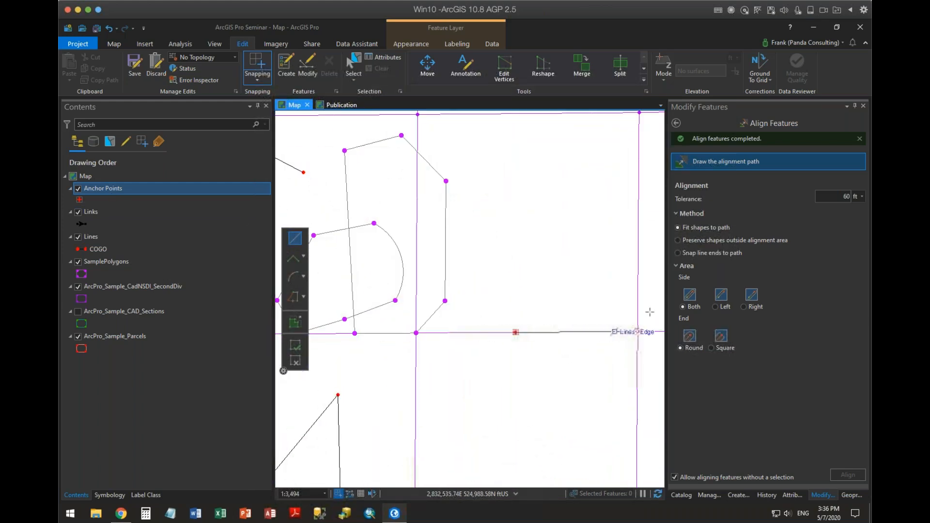
{"action": "left_click", "coordinate": [677, 124]}
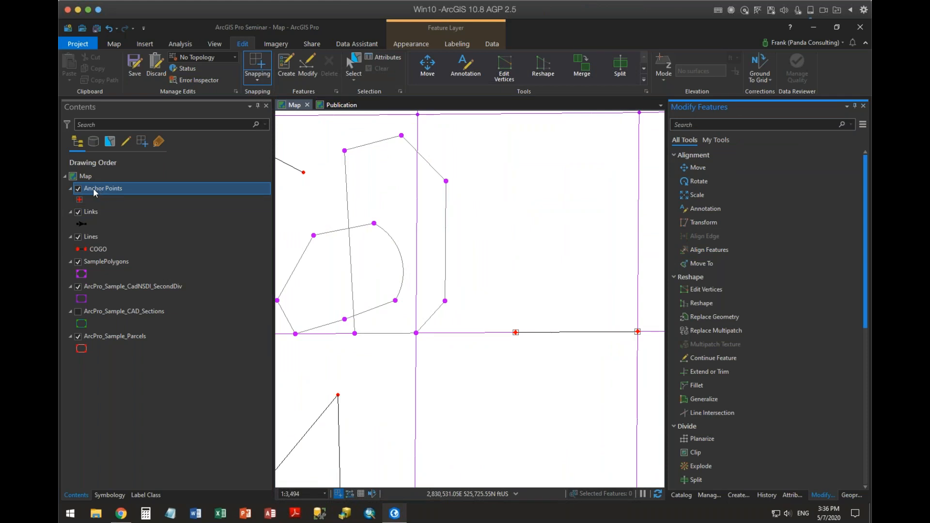
{"action": "left_click", "coordinate": [78, 188]}
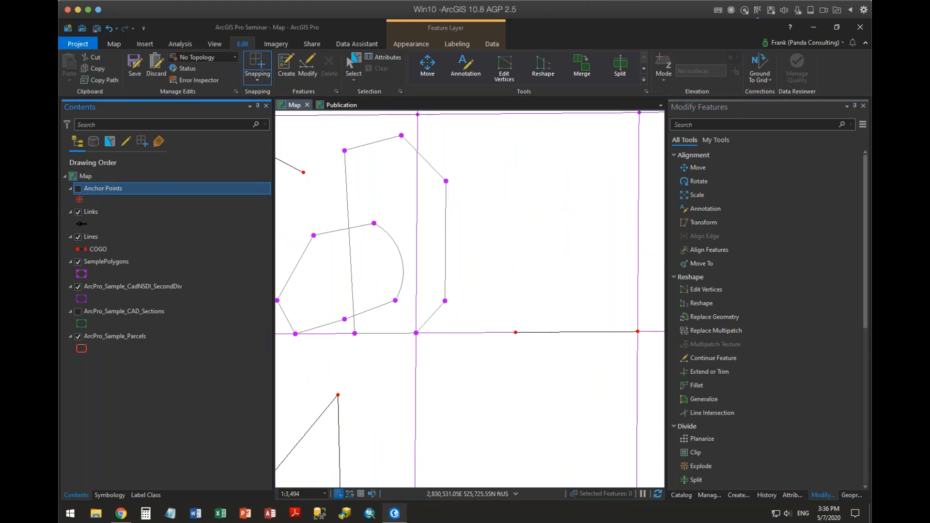
{"action": "left_click", "coordinate": [475, 270]}
{"action": "left_click_drag", "start_coordinate": [537, 247], "coordinate": [426, 184]}
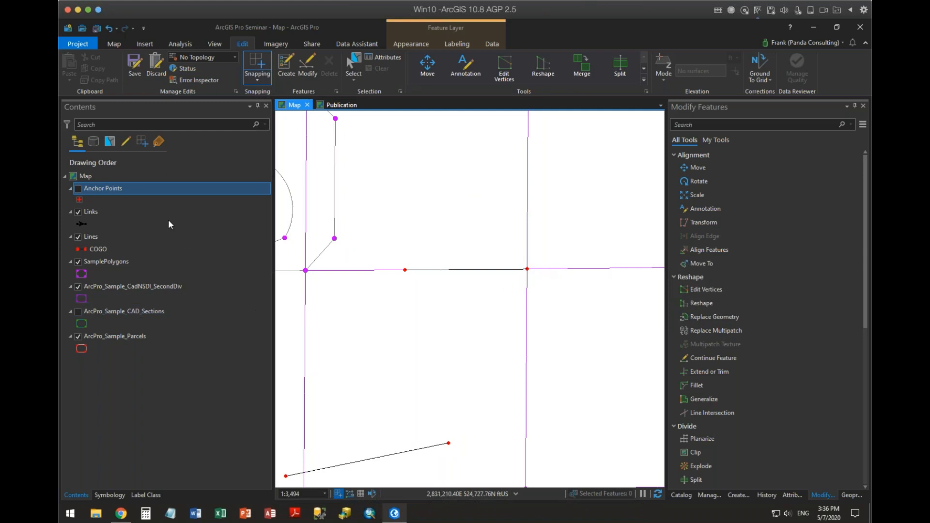
Examine the map layers' data sources and the contents of AGP_Seminar.gdb and Default.gdb in the project databases.
{"action": "left_click", "coordinate": [93, 142]}
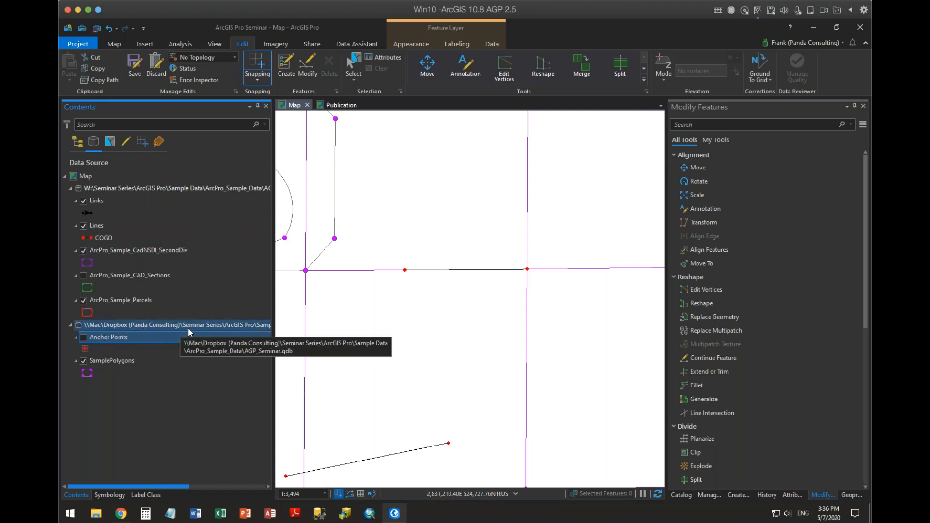
{"action": "left_click", "coordinate": [680, 495]}
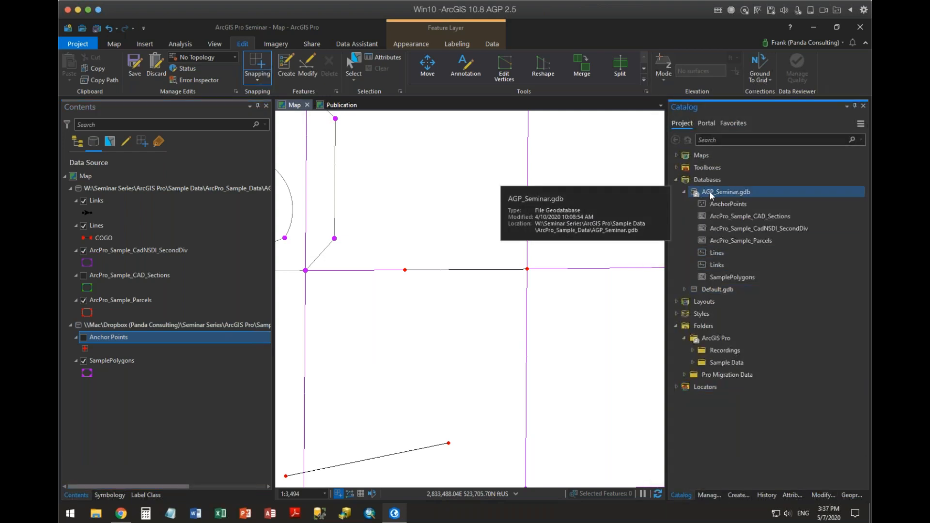
{"action": "left_click", "coordinate": [684, 290]}
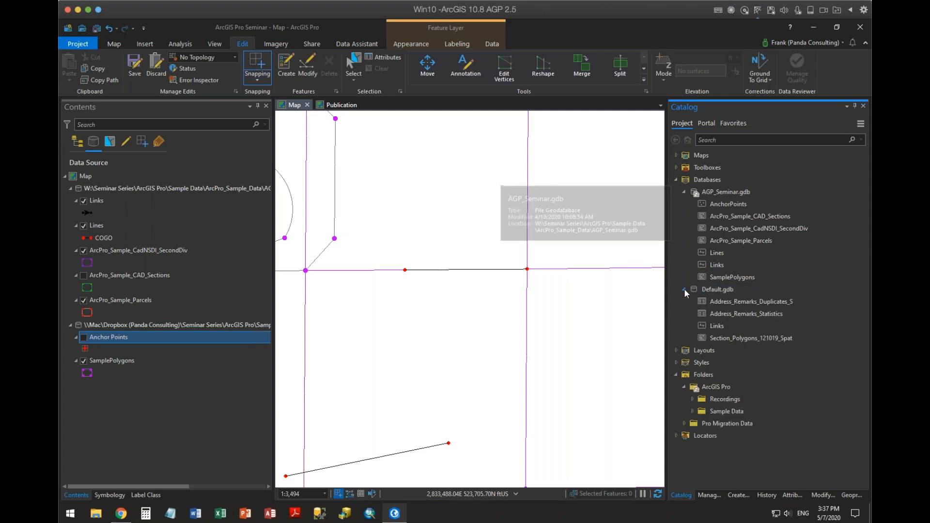
{"action": "left_click", "coordinate": [684, 291]}
{"action": "left_click", "coordinate": [718, 266]}
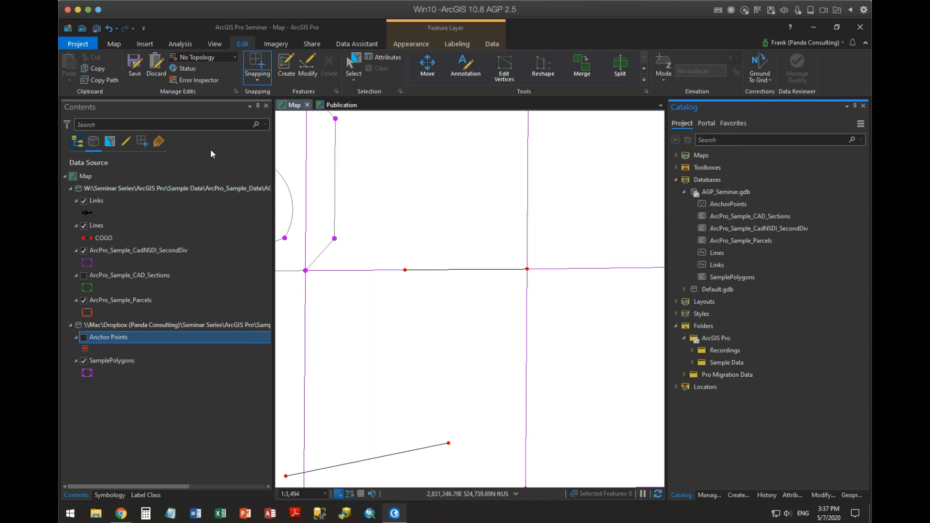
Select the line running southeast from the COGO figure's top vertex and set up Move To with the Direction/Distance method.
{"action": "scroll", "coordinate": [526, 236], "scroll_direction": "down", "scroll_amount": 5}
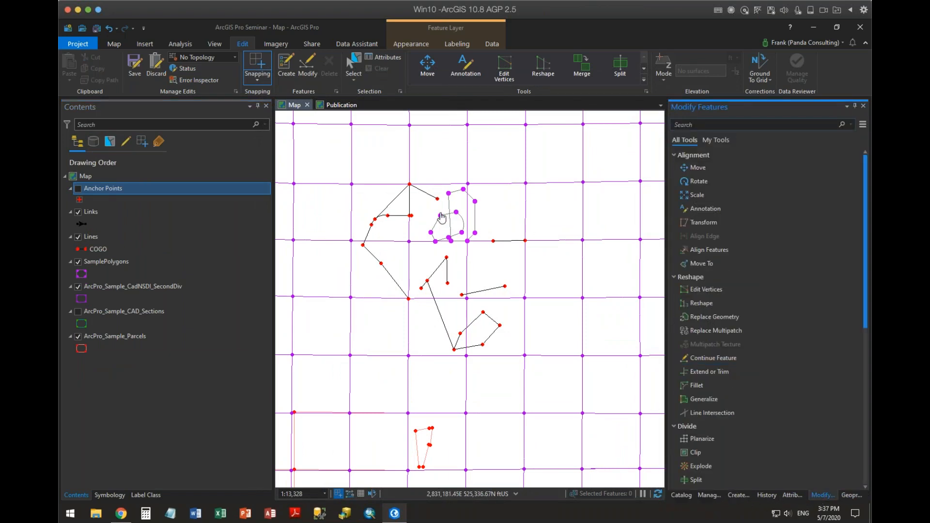
{"action": "scroll", "coordinate": [412, 212], "scroll_direction": "up", "scroll_amount": 3}
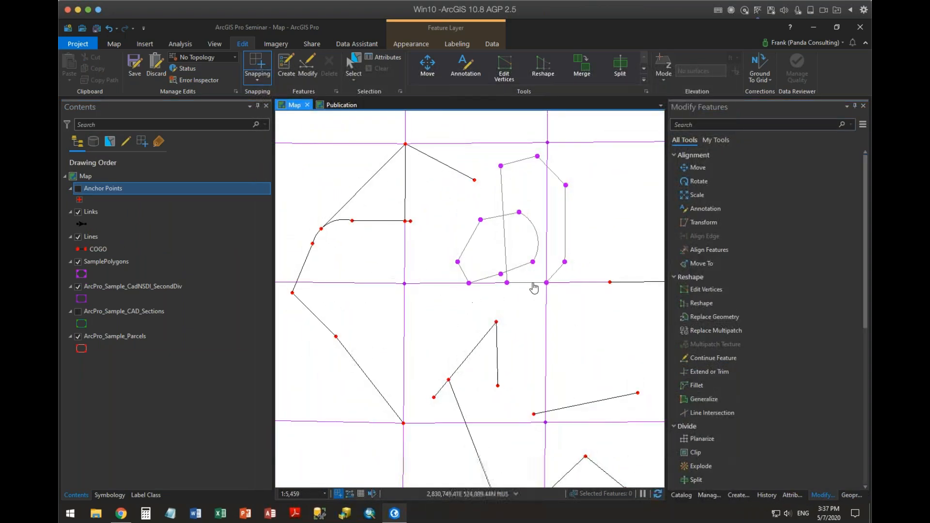
{"action": "left_click_drag", "start_coordinate": [468, 239], "coordinate": [594, 235]}
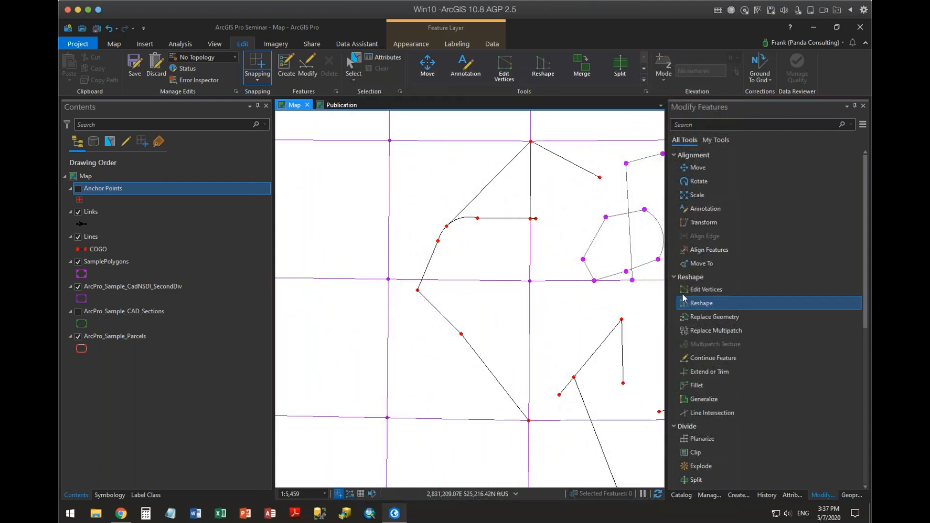
{"action": "scroll", "coordinate": [741, 306], "scroll_direction": "down", "scroll_amount": 1}
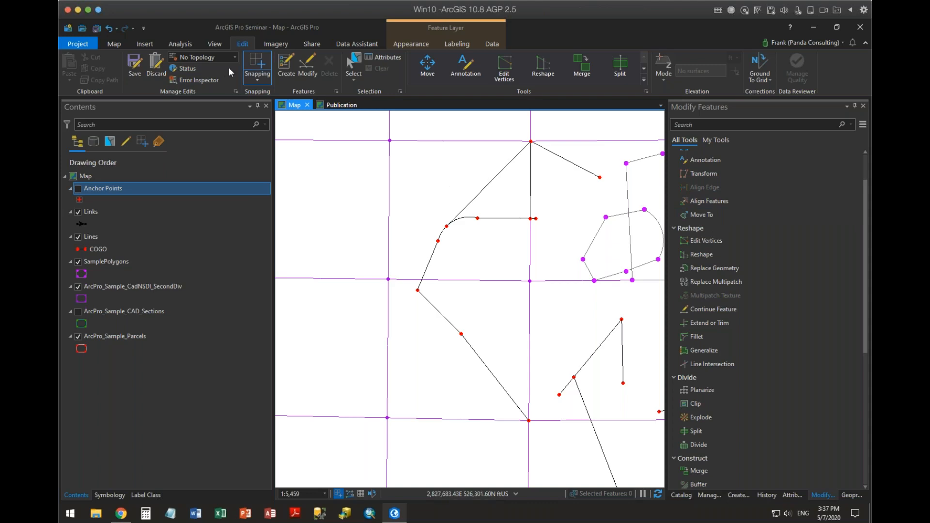
{"action": "left_click", "coordinate": [353, 64]}
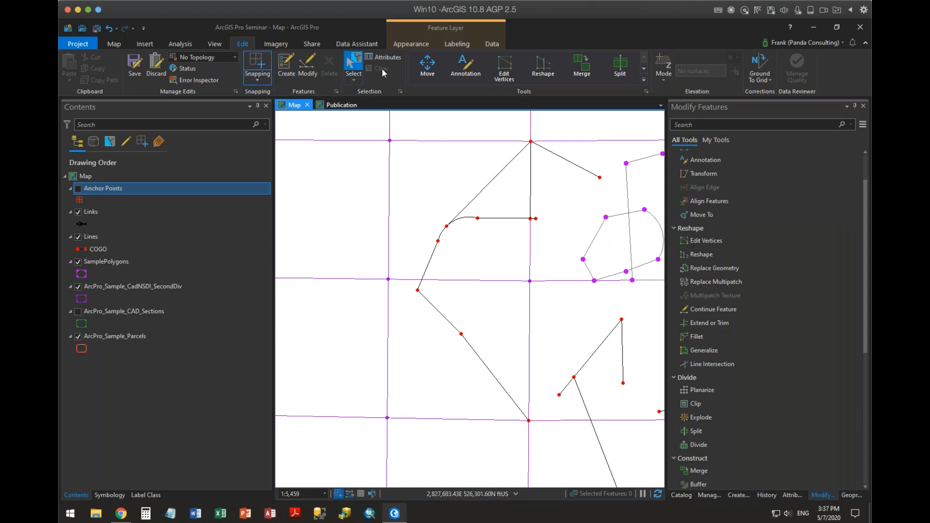
{"action": "left_click", "coordinate": [572, 163]}
{"action": "left_click_drag", "start_coordinate": [538, 256], "coordinate": [483, 319]}
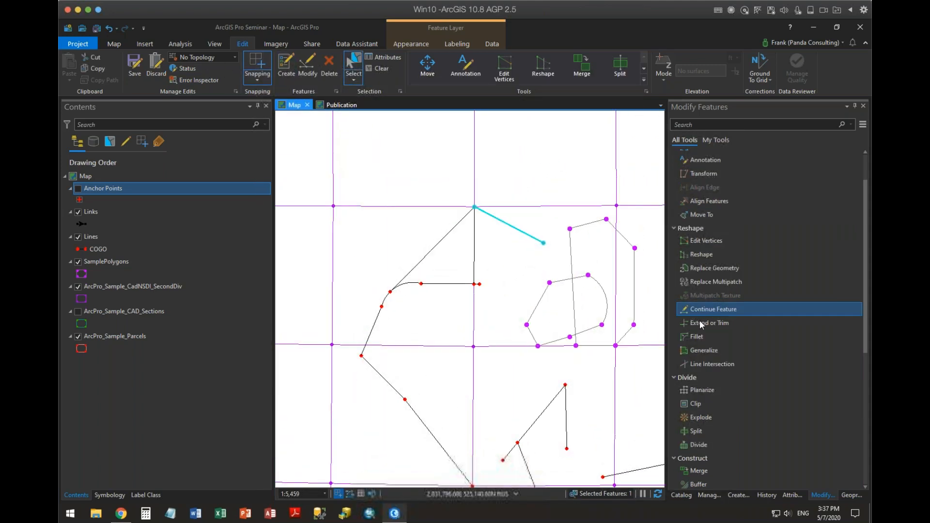
{"action": "left_click", "coordinate": [712, 215]}
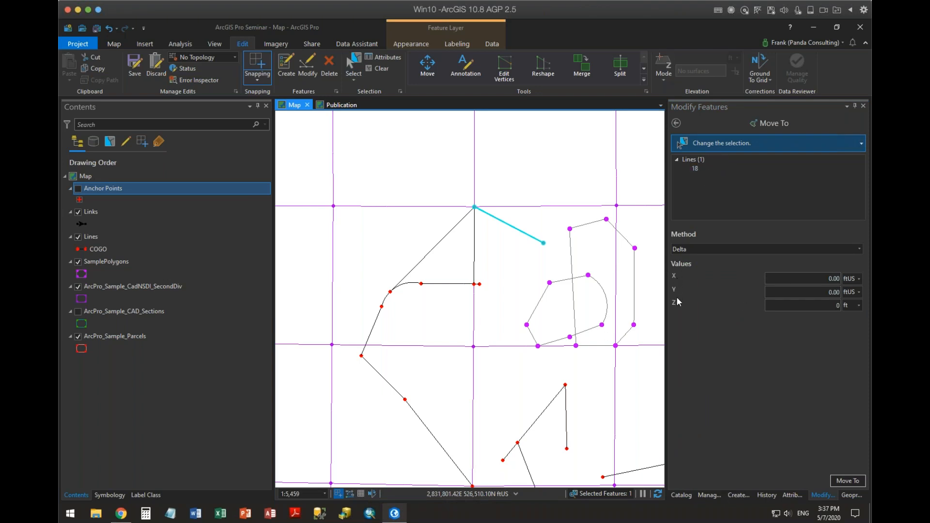
{"action": "left_click", "coordinate": [743, 249]}
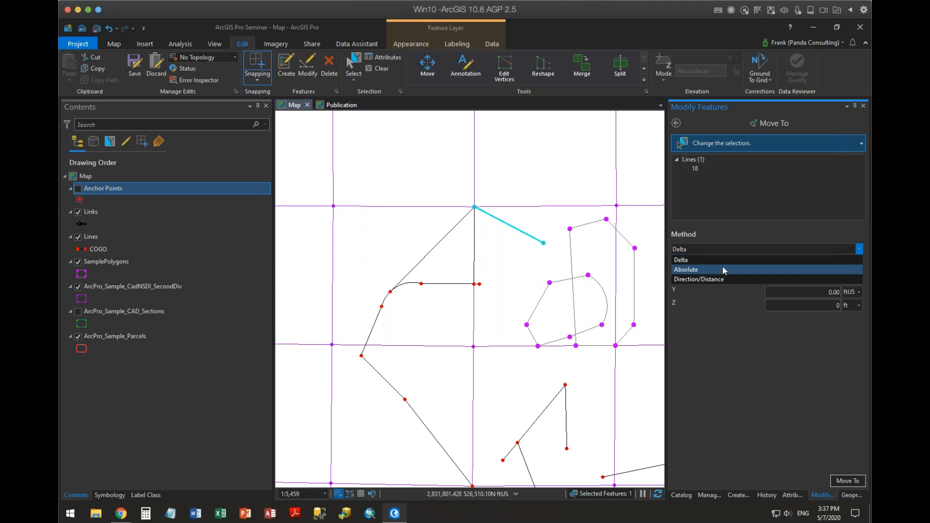
{"action": "left_click", "coordinate": [724, 268]}
{"action": "left_click", "coordinate": [713, 249]}
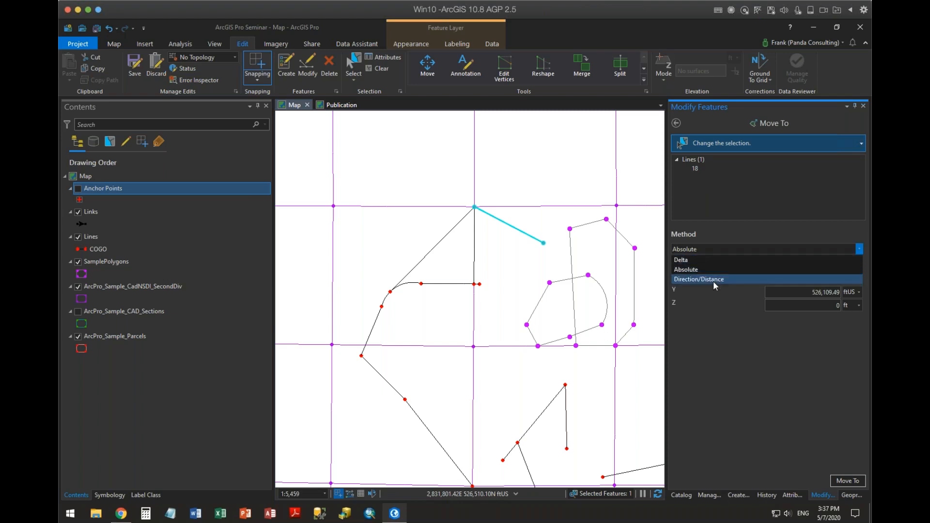
{"action": "left_click", "coordinate": [713, 281]}
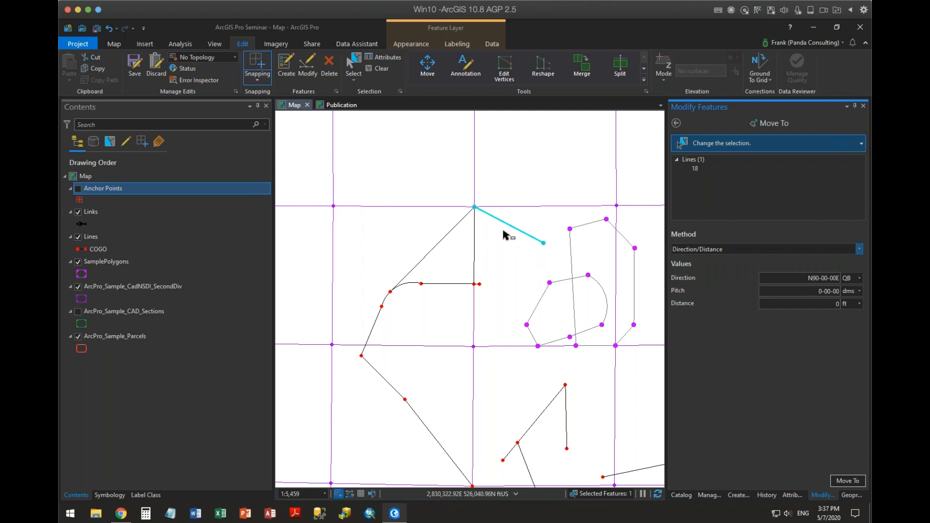
Move the selected line twice by 100 ft in direction 45-1, and refresh the map.
{"action": "left_click_drag", "start_coordinate": [797, 280], "coordinate": [850, 278]}
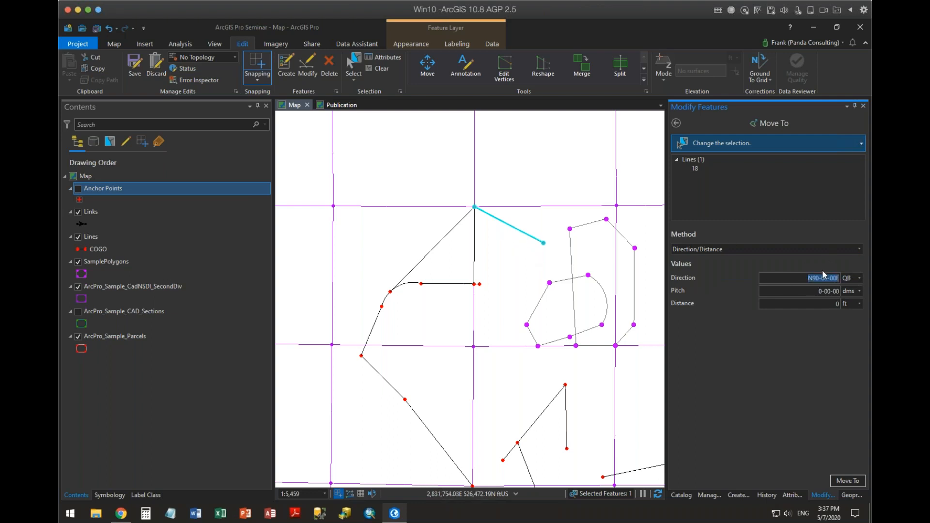
{"action": "type", "text": "45-1"}
{"action": "left_click", "coordinate": [828, 303]}
{"action": "type", "text": "100"}
{"action": "left_click", "coordinate": [847, 480]}
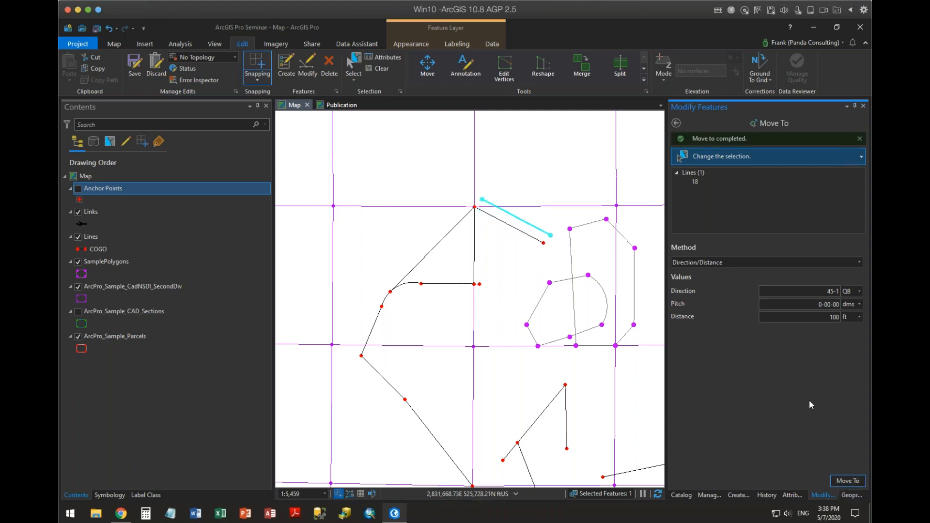
{"action": "left_click", "coordinate": [837, 484]}
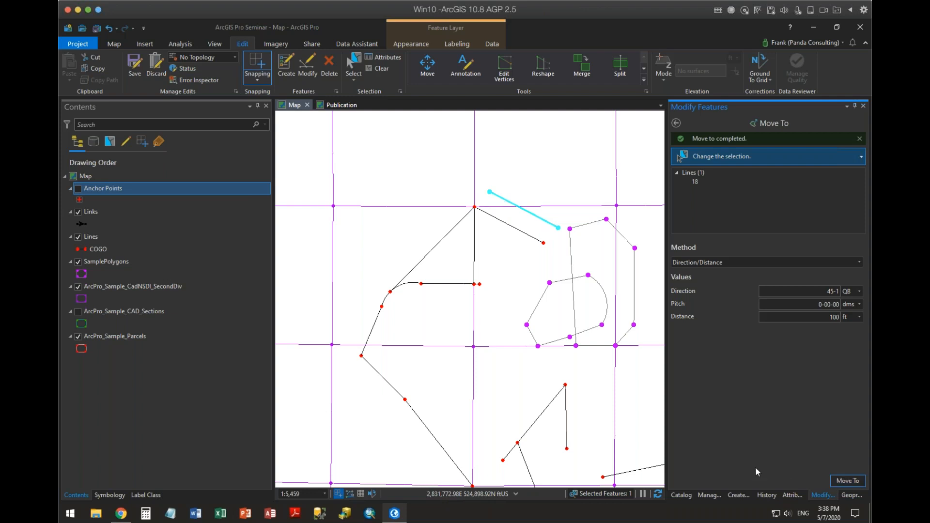
{"action": "left_click", "coordinate": [656, 494]}
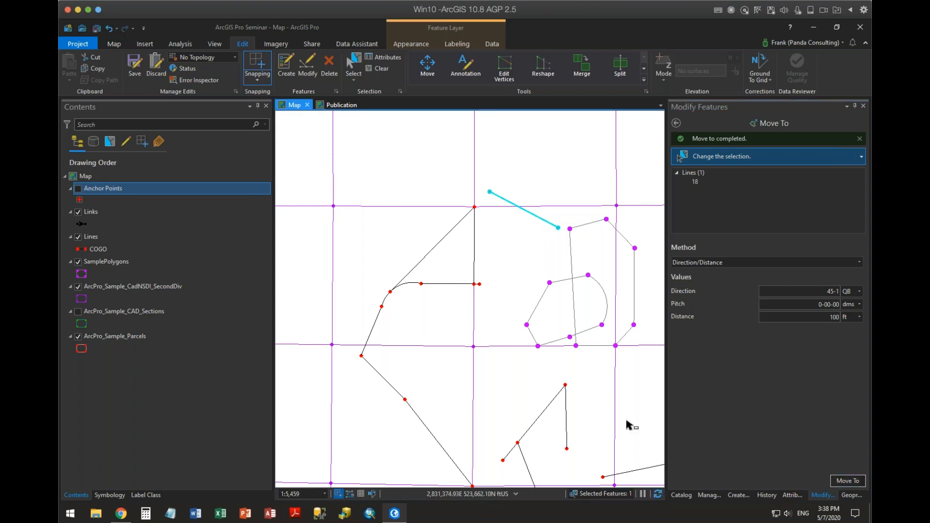
Use Edit Vertices to snap the selected line's southeast end to the sample polygon's northwest corner and its northwest end to the COGO figure's top vertex.
{"action": "left_click", "coordinate": [676, 124]}
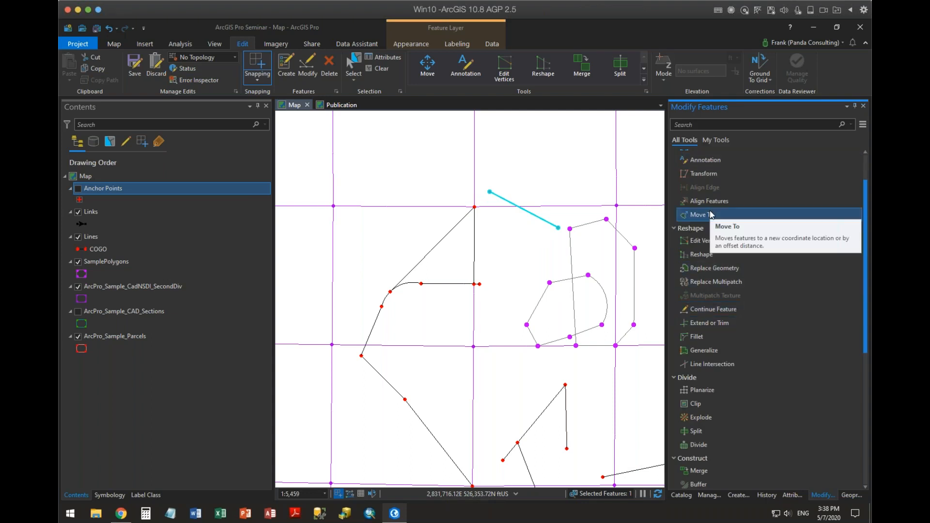
{"action": "scroll", "coordinate": [729, 207], "scroll_direction": "up", "scroll_amount": 3}
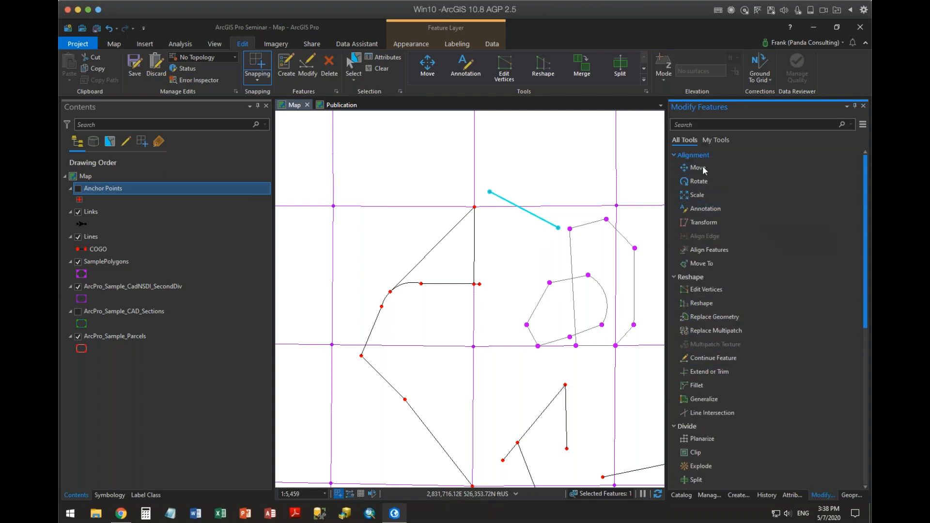
{"action": "scroll", "coordinate": [750, 300], "scroll_direction": "down", "scroll_amount": 3}
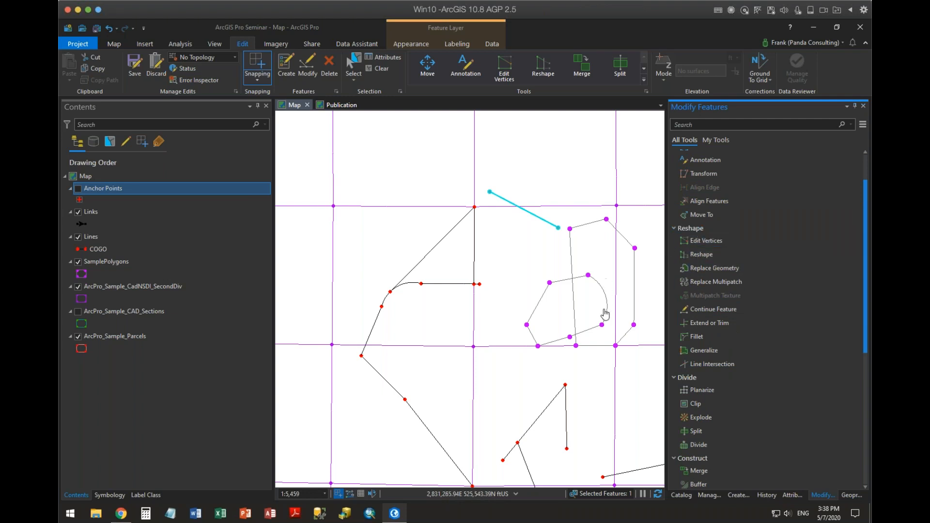
{"action": "scroll", "coordinate": [603, 314], "scroll_direction": "up", "scroll_amount": 2}
{"action": "left_click_drag", "start_coordinate": [464, 227], "coordinate": [492, 324]}
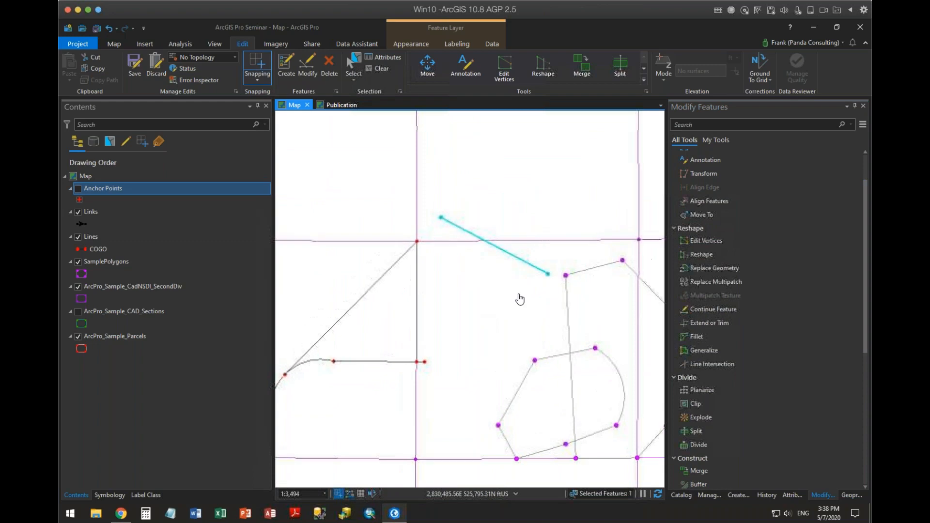
{"action": "left_click", "coordinate": [712, 242]}
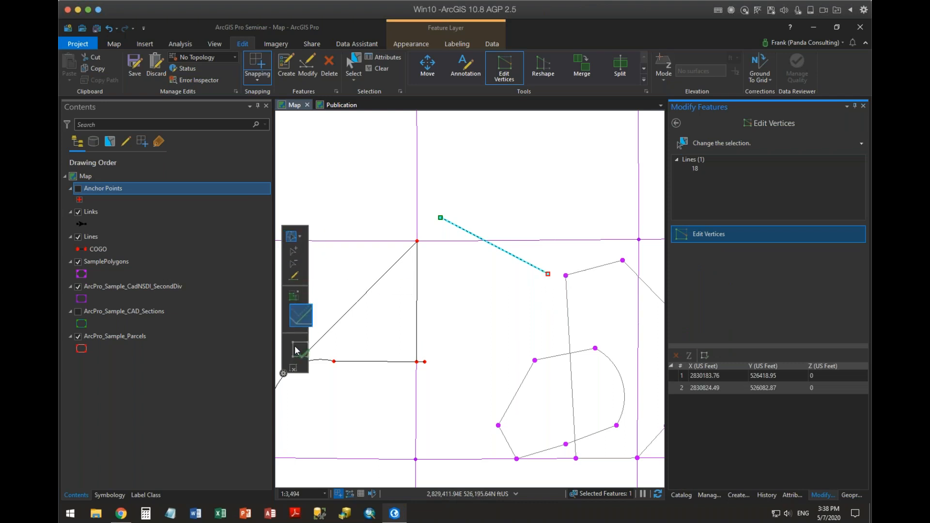
{"action": "left_click_drag", "start_coordinate": [548, 274], "coordinate": [565, 275]}
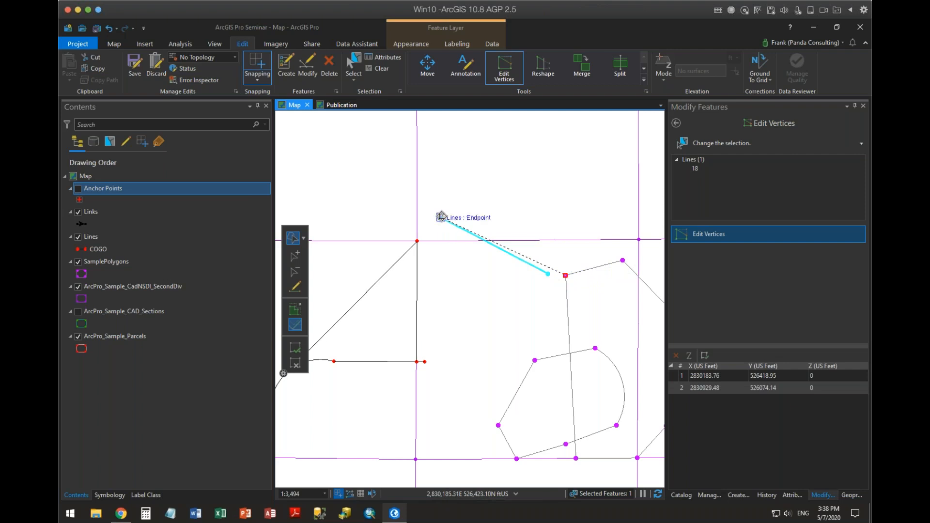
{"action": "left_click_drag", "start_coordinate": [440, 218], "coordinate": [416, 242]}
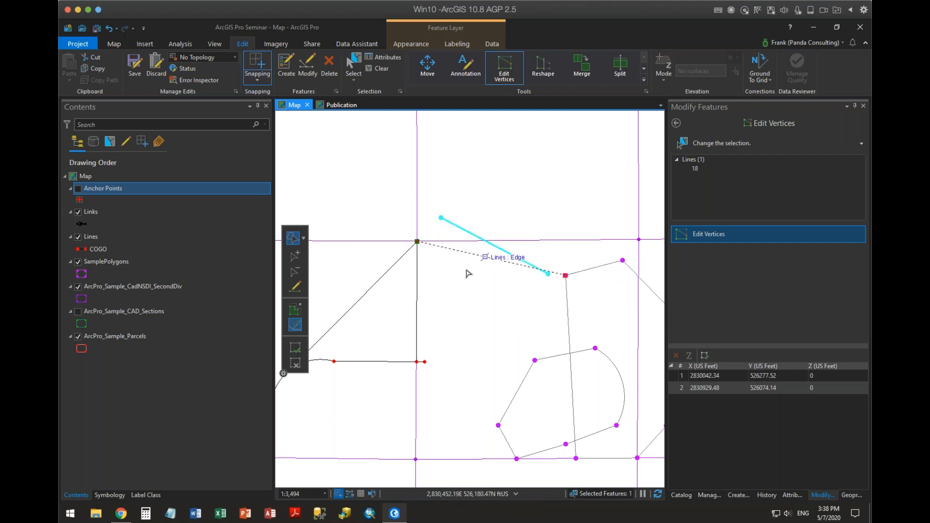
Add a vertex midway along the line, move it southwest to about X 2830401, Y 525932 ft, and finish the vertex edit.
{"action": "right_click", "coordinate": [488, 257]}
{"action": "left_click", "coordinate": [517, 265]}
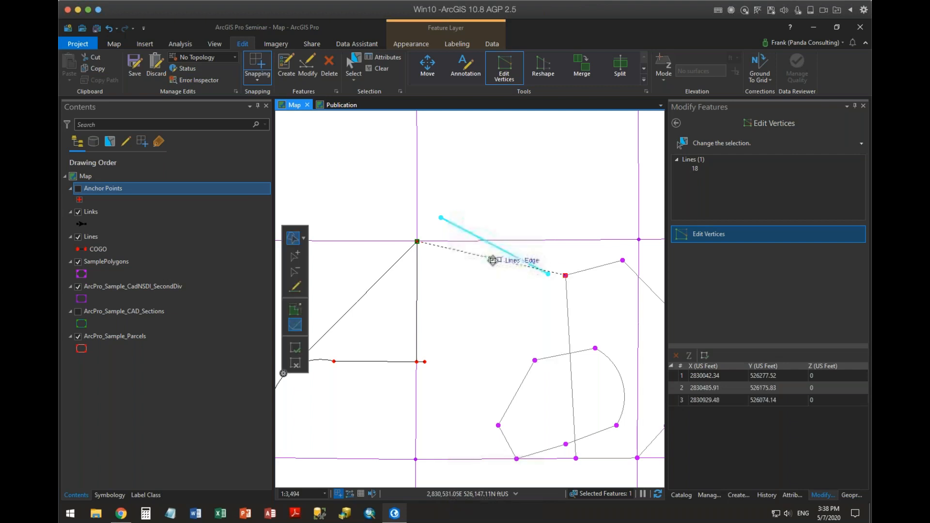
{"action": "left_click_drag", "start_coordinate": [490, 259], "coordinate": [477, 300]}
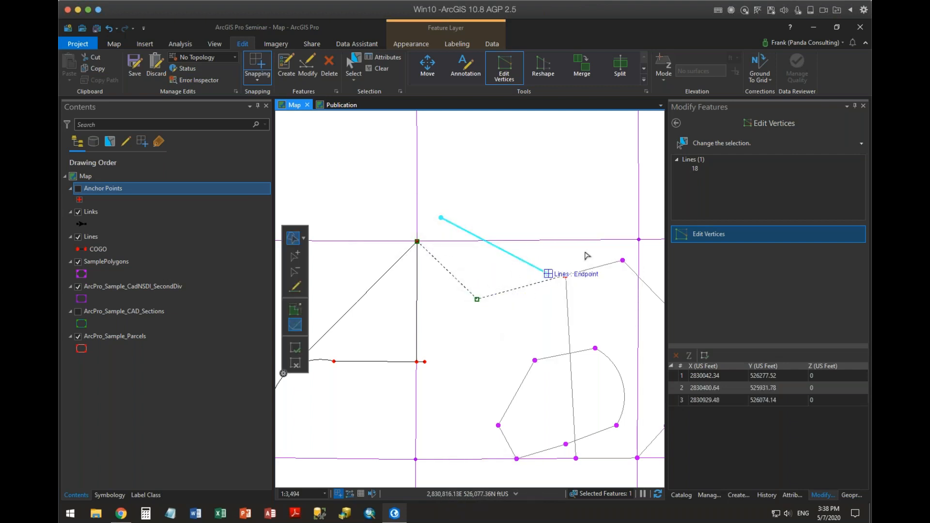
{"action": "left_click", "coordinate": [296, 347]}
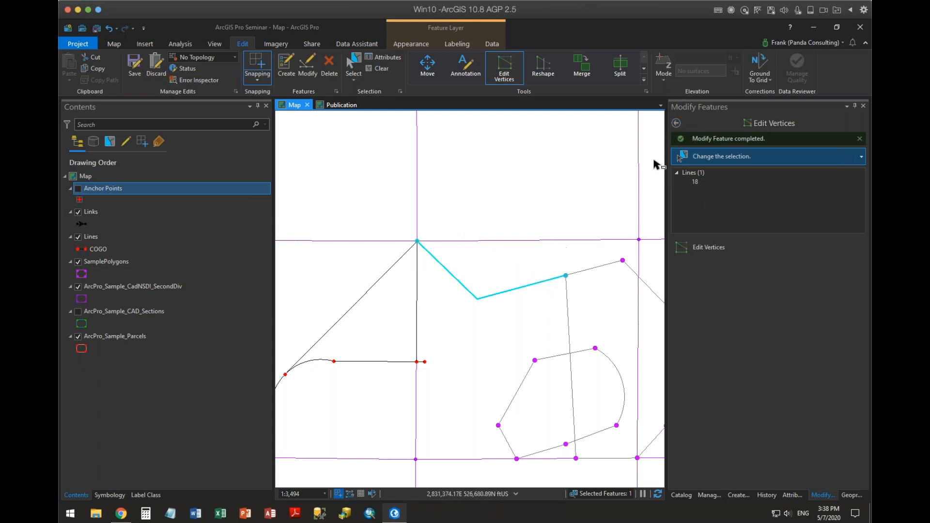
Leave Edit Vertices and clear the line selection.
{"action": "left_click", "coordinate": [676, 124]}
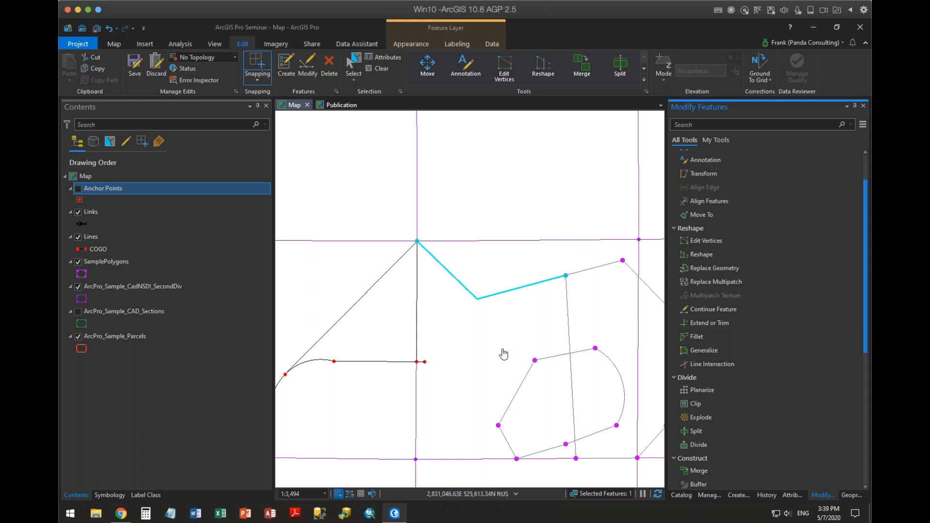
{"action": "left_click_drag", "start_coordinate": [468, 324], "coordinate": [527, 358]}
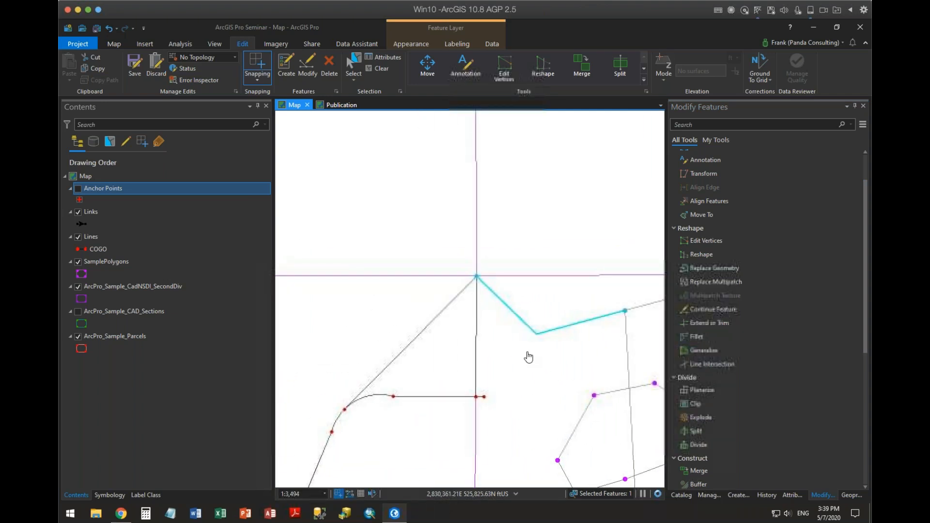
{"action": "left_click", "coordinate": [380, 69]}
{"action": "left_click", "coordinate": [712, 281]}
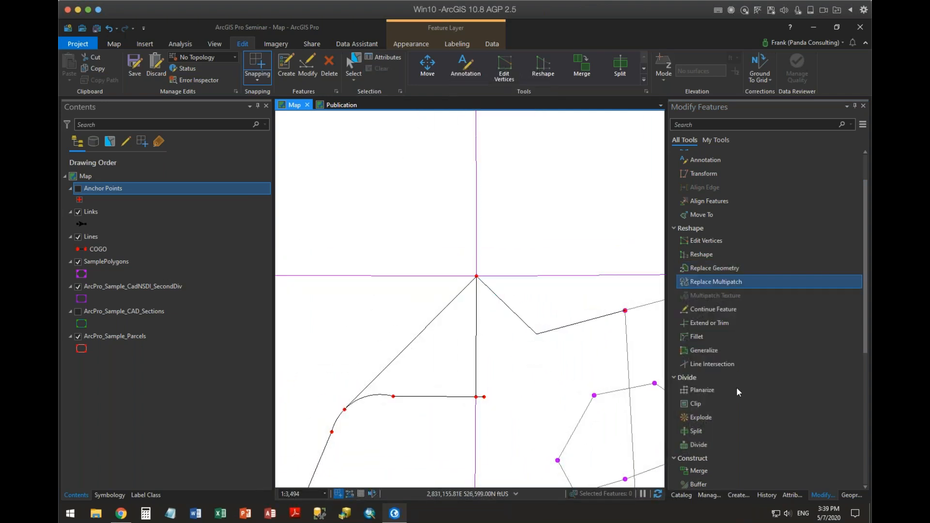
{"action": "scroll", "coordinate": [726, 238], "scroll_direction": "up", "scroll_amount": 1}
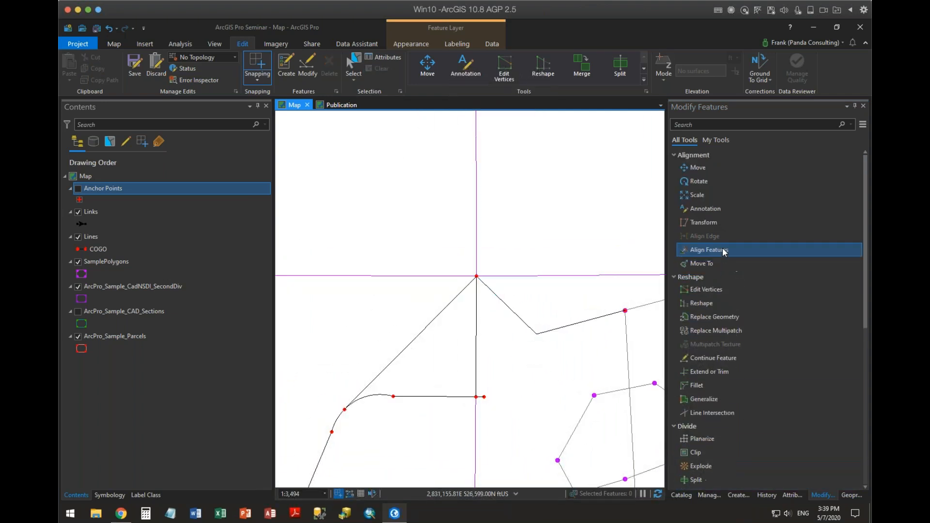
{"action": "left_click", "coordinate": [727, 263]}
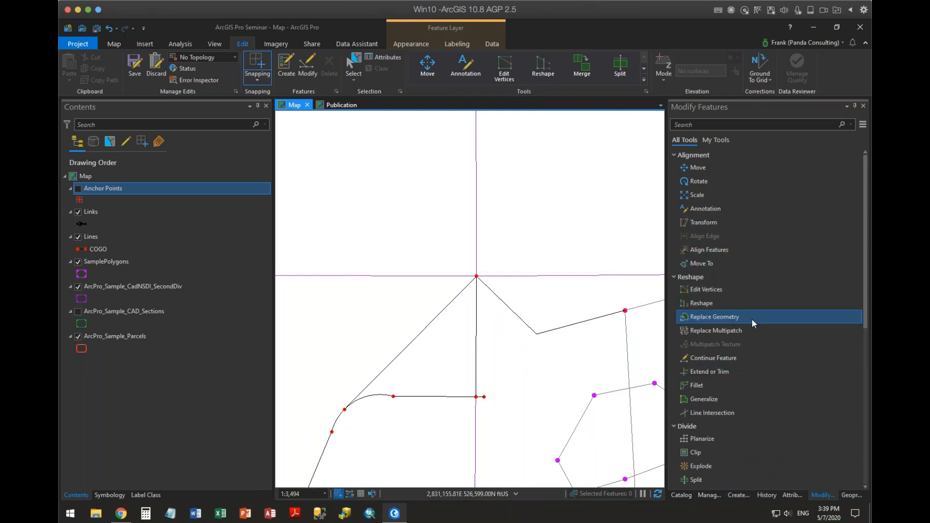
Align features without a selection along a four-point path drawn eastward across the COGO figure's top vertex and the sample polygon's north edge.
{"action": "left_click", "coordinate": [719, 248]}
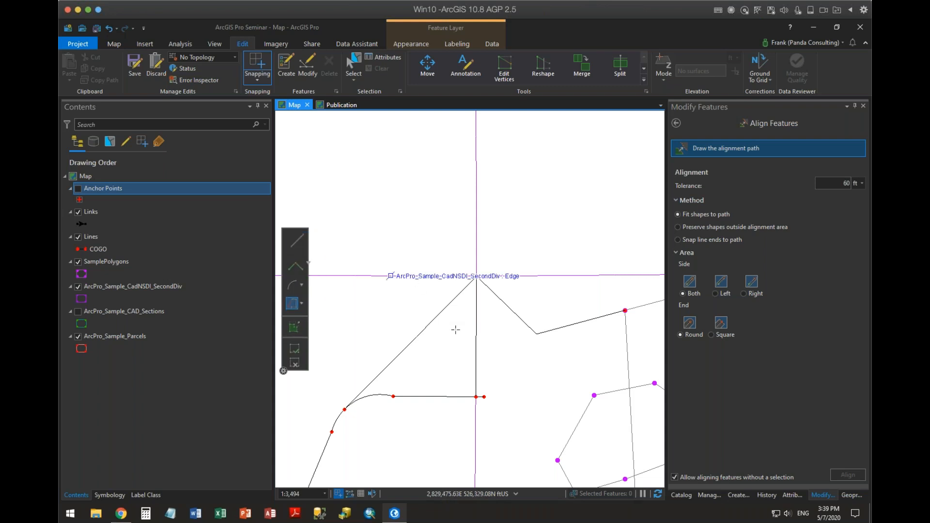
{"action": "left_click", "coordinate": [477, 277]}
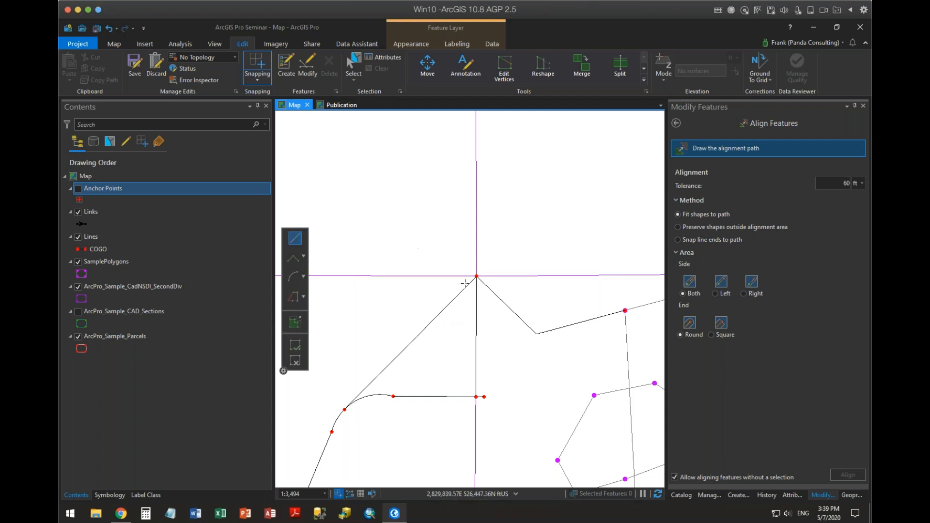
{"action": "left_click", "coordinate": [387, 249]}
{"action": "left_click", "coordinate": [525, 305]}
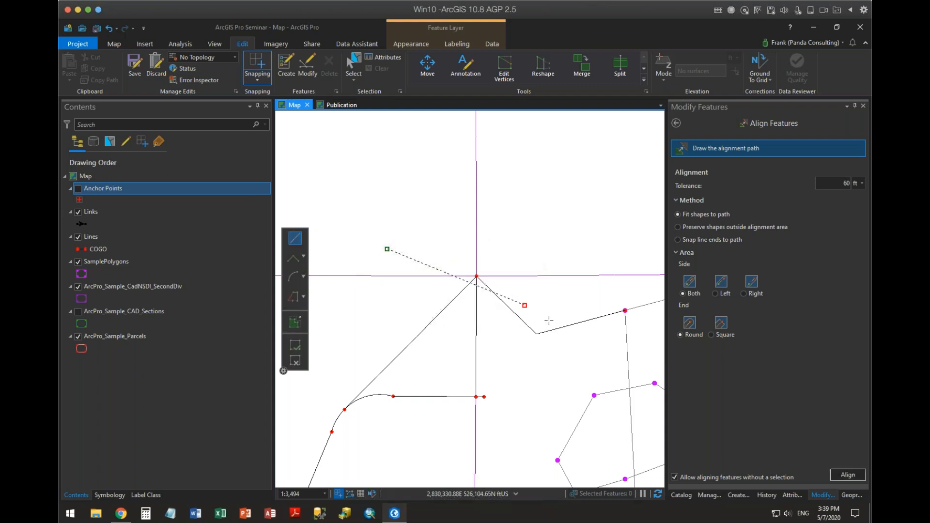
{"action": "left_click", "coordinate": [644, 328]}
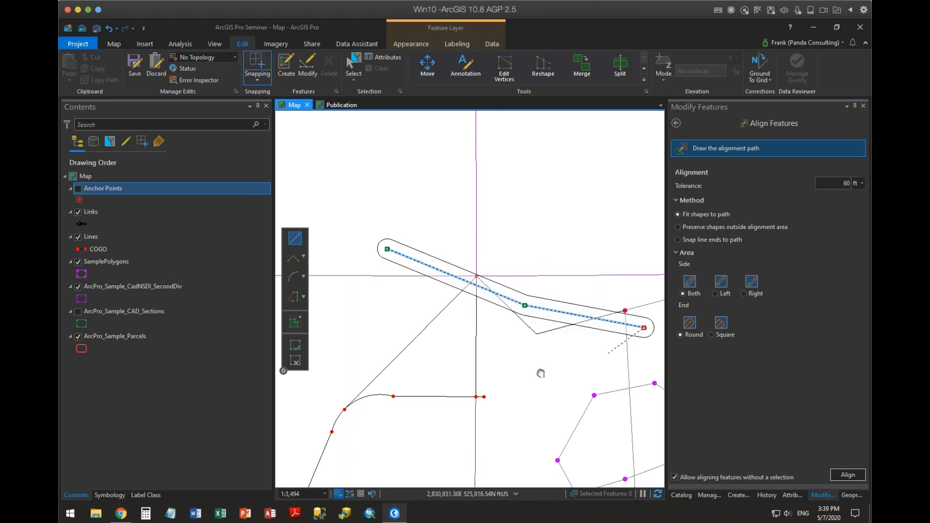
{"action": "left_click_drag", "start_coordinate": [540, 373], "coordinate": [392, 411]}
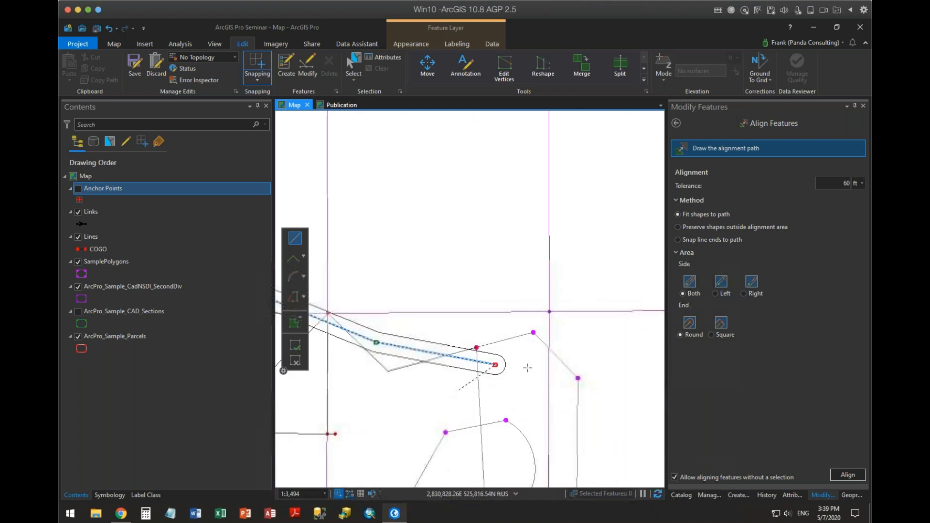
{"action": "left_click", "coordinate": [555, 303]}
{"action": "left_click_drag", "start_coordinate": [466, 407], "coordinate": [546, 373]}
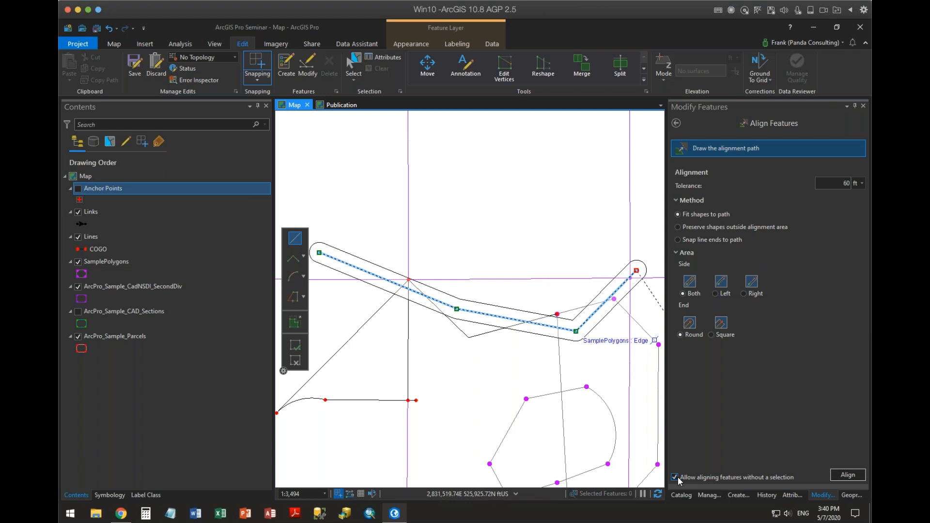
{"action": "left_click", "coordinate": [855, 476]}
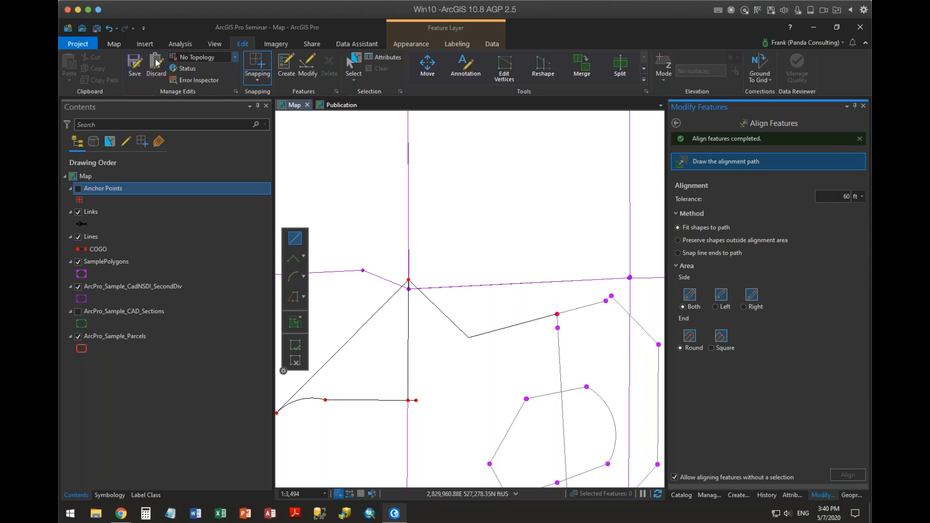
Undo the feature alignment and leave Align Features.
{"action": "left_click", "coordinate": [109, 32]}
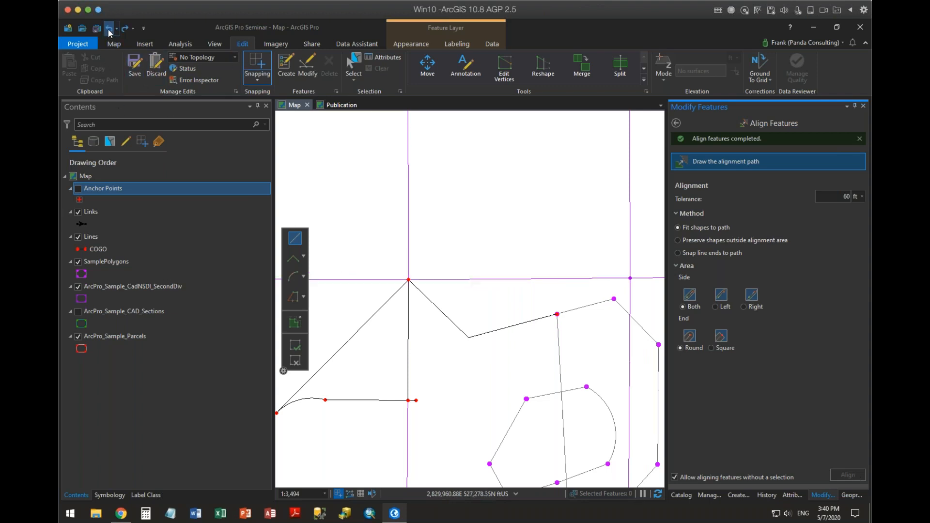
{"action": "scroll", "coordinate": [526, 273], "scroll_direction": "down", "scroll_amount": 3}
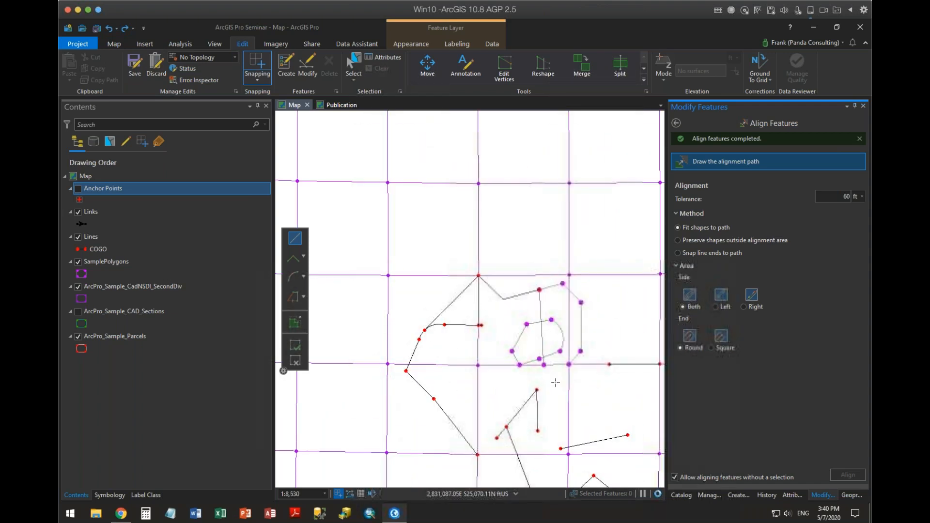
{"action": "left_click_drag", "start_coordinate": [554, 382], "coordinate": [565, 291]}
{"action": "left_click", "coordinate": [676, 123]}
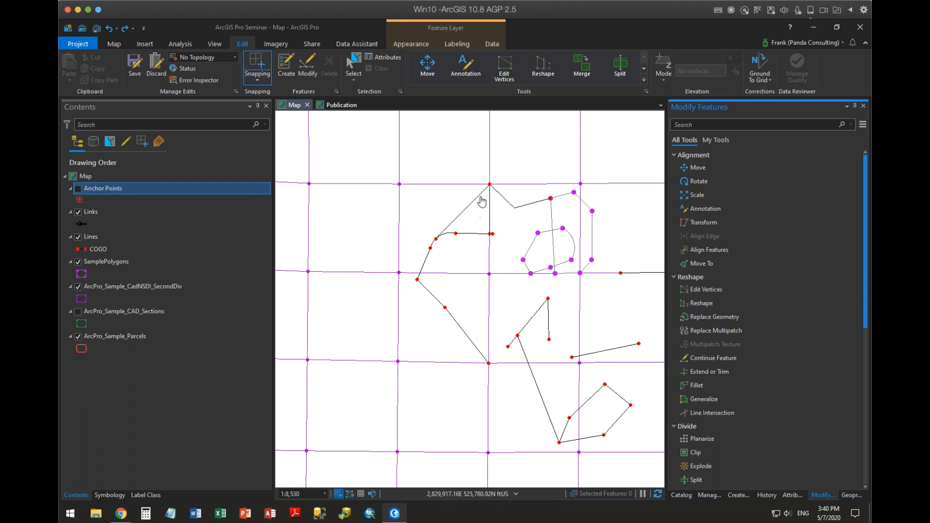
Select the bent line east of the COGO figure's top vertex and reshape it with a zigzag path crossing both of its ends.
{"action": "left_click", "coordinate": [358, 68]}
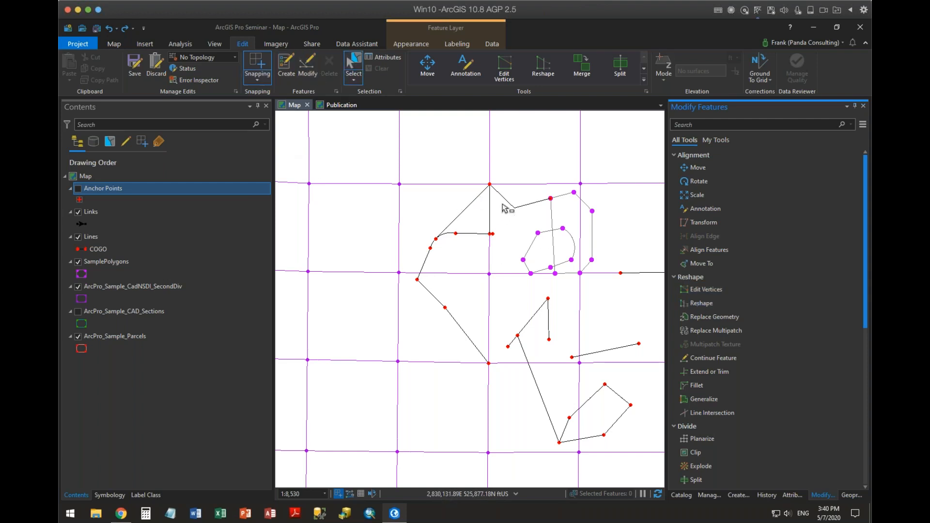
{"action": "left_click_drag", "start_coordinate": [502, 201], "coordinate": [474, 294]}
{"action": "scroll", "coordinate": [474, 294], "scroll_direction": "up", "scroll_amount": 3}
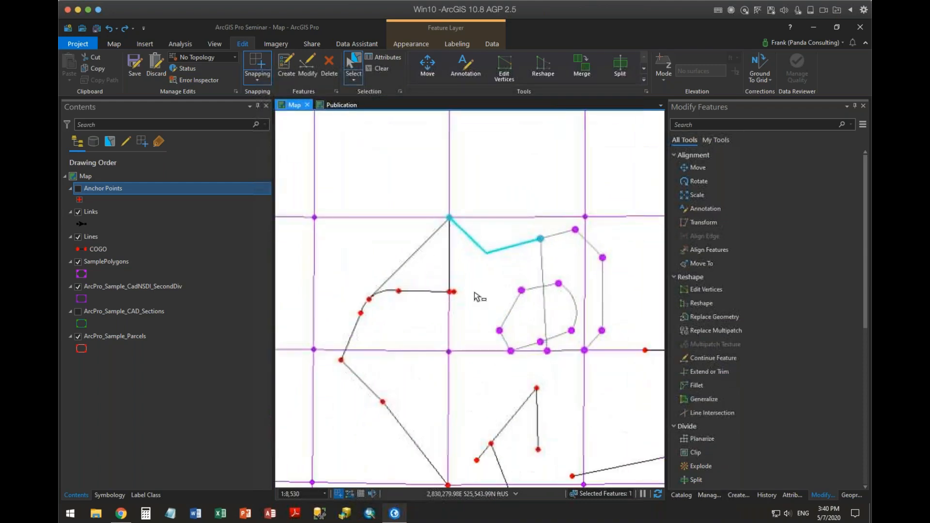
{"action": "left_click", "coordinate": [699, 309]}
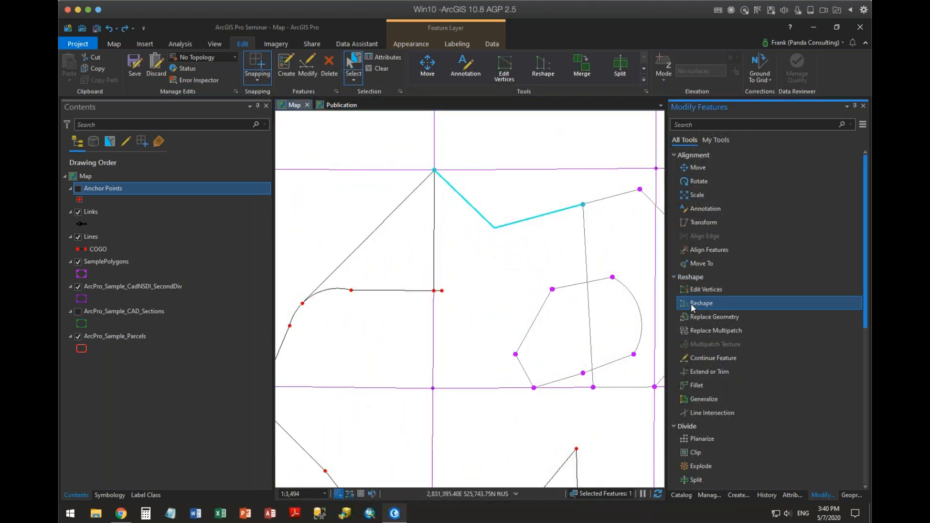
{"action": "left_click", "coordinate": [420, 170]}
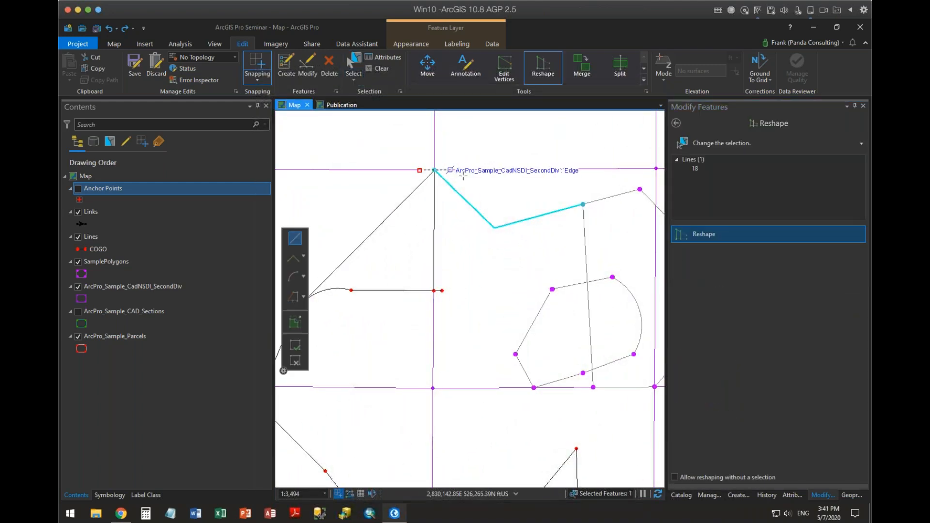
{"action": "left_click", "coordinate": [470, 178]}
{"action": "left_click", "coordinate": [498, 203]}
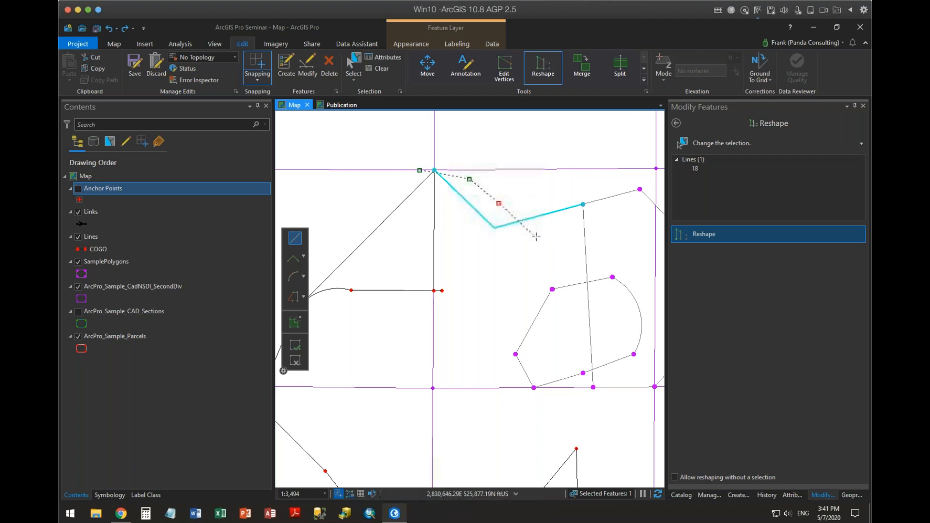
{"action": "left_click", "coordinate": [535, 237]}
{"action": "left_click", "coordinate": [553, 222]}
{"action": "left_click", "coordinate": [556, 200]}
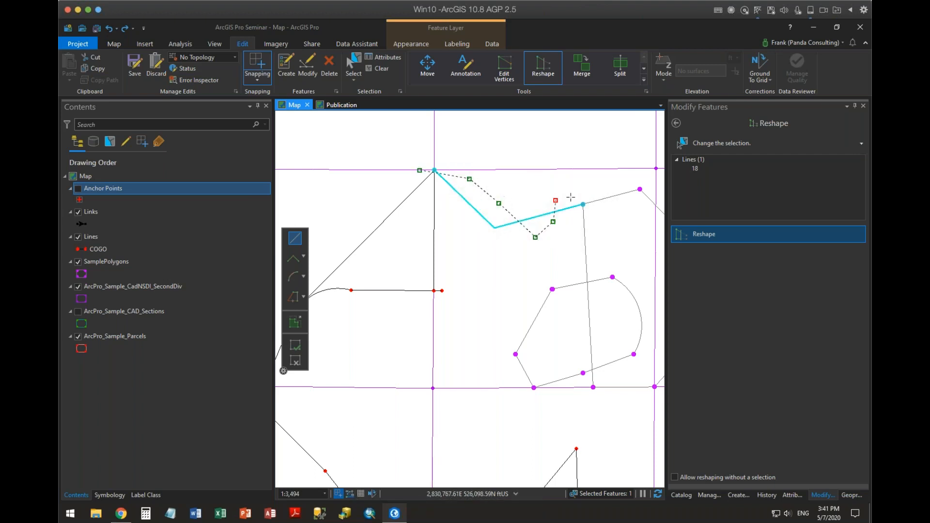
{"action": "double_click", "coordinate": [594, 215]}
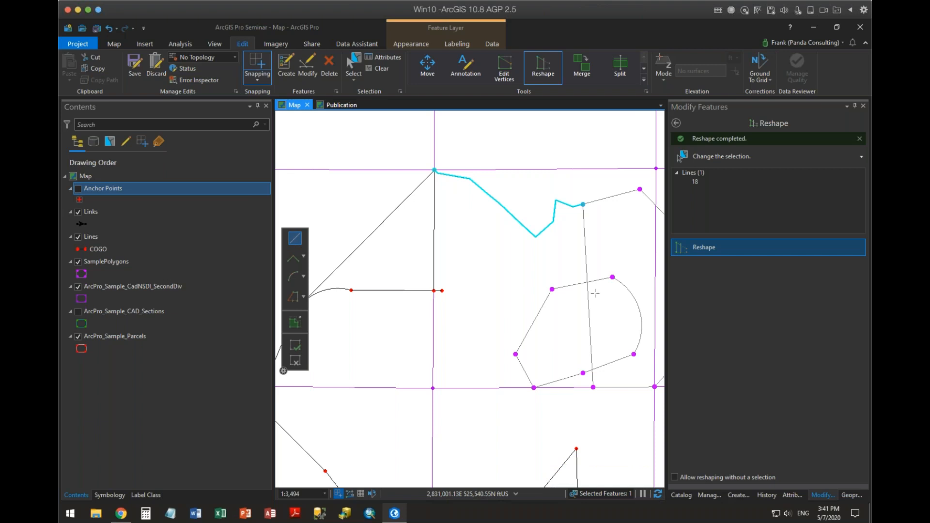
Replace the selected zigzag line's geometry with a five-point path from its east end to the COGO figure's top vertex.
{"action": "left_click", "coordinate": [677, 122]}
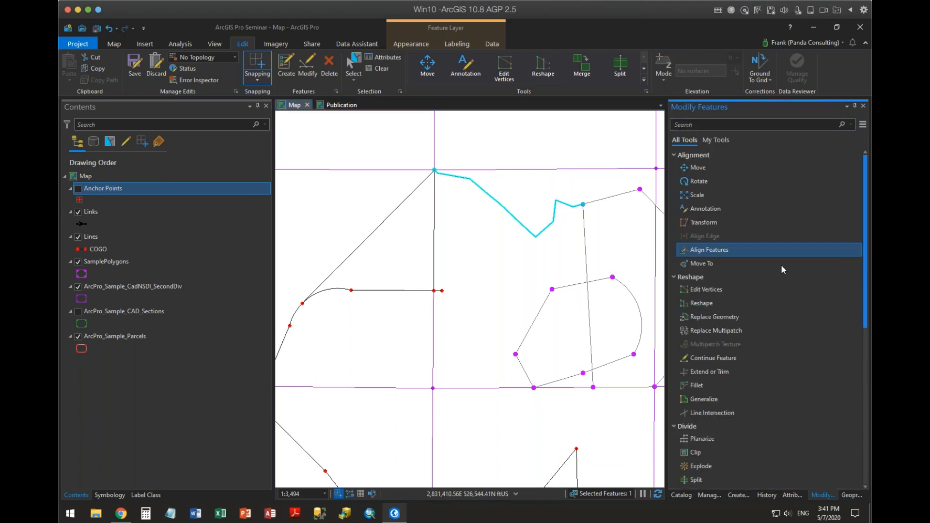
{"action": "left_click", "coordinate": [721, 318]}
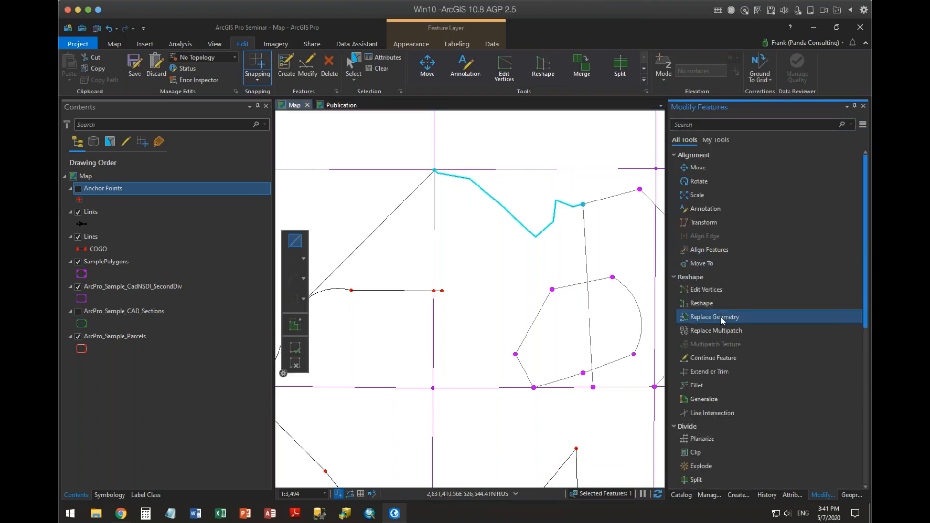
{"action": "left_click", "coordinate": [582, 205]}
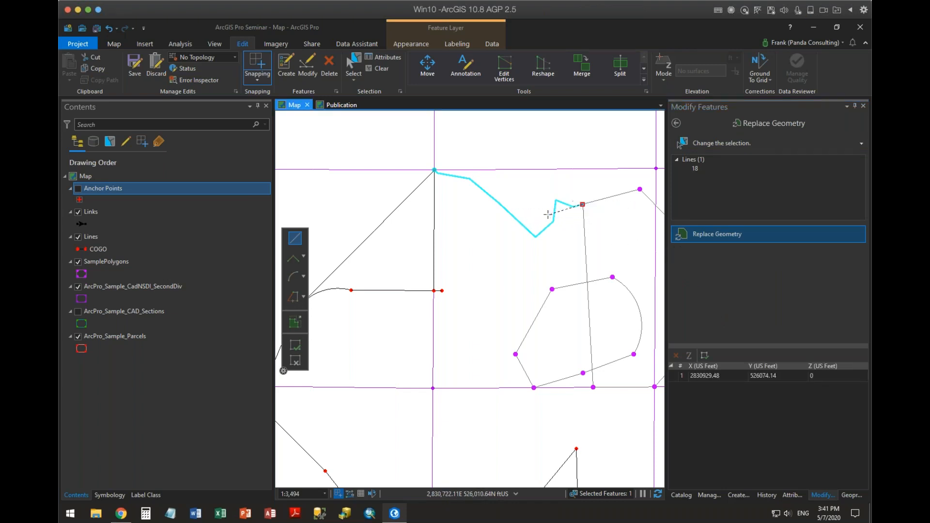
{"action": "left_click", "coordinate": [547, 214]}
{"action": "left_click", "coordinate": [499, 213]}
{"action": "left_click", "coordinate": [441, 186]}
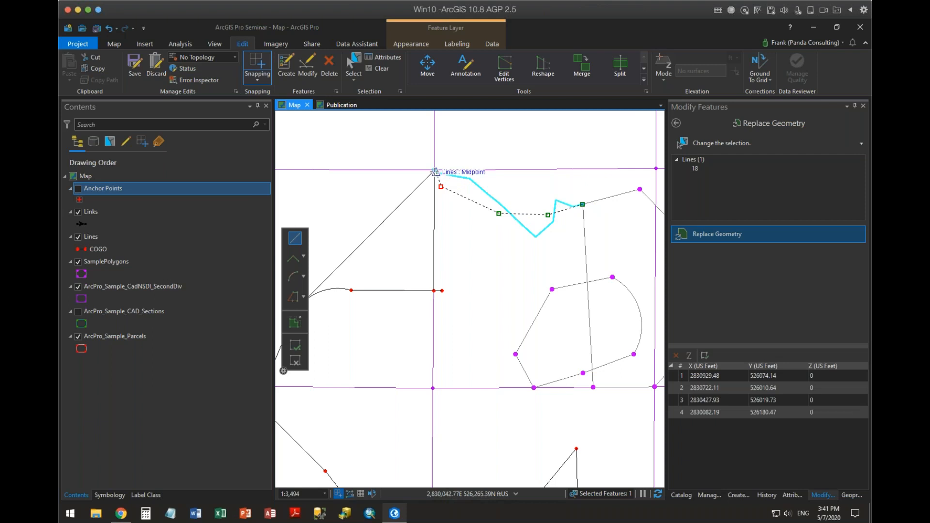
{"action": "left_click", "coordinate": [435, 171]}
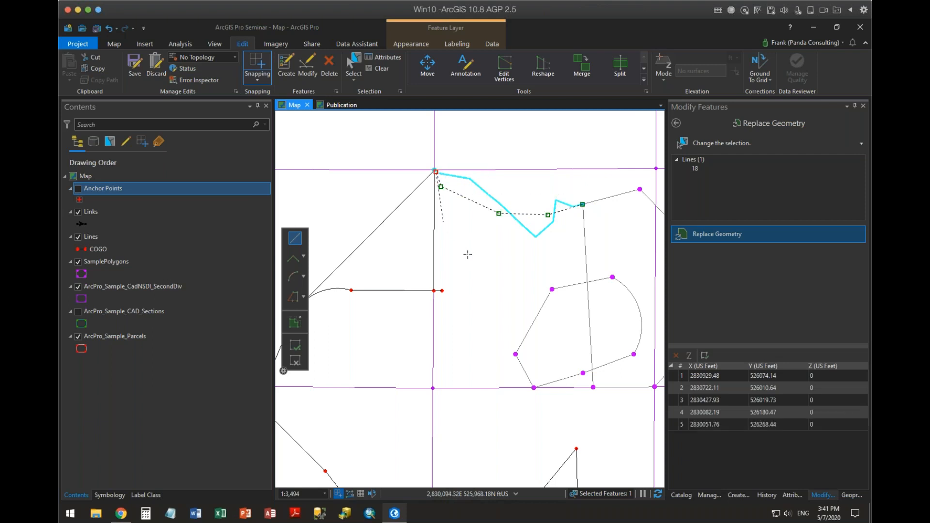
{"action": "left_click", "coordinate": [299, 352]}
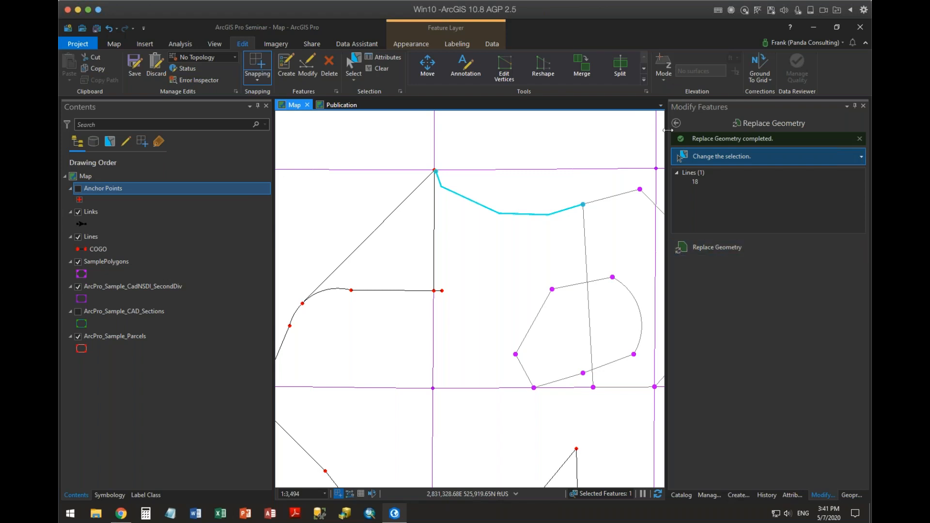
{"action": "left_click", "coordinate": [697, 138]}
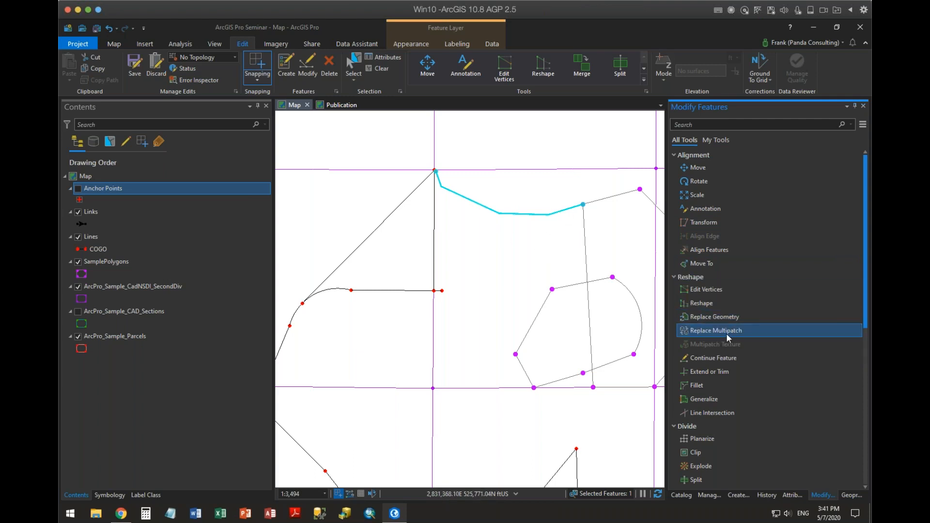
Select the short 50.00 line east of the COGO figure and continue it with three points ending at the sample polygon's west vertex.
{"action": "scroll", "coordinate": [803, 316], "scroll_direction": "down", "scroll_amount": 3}
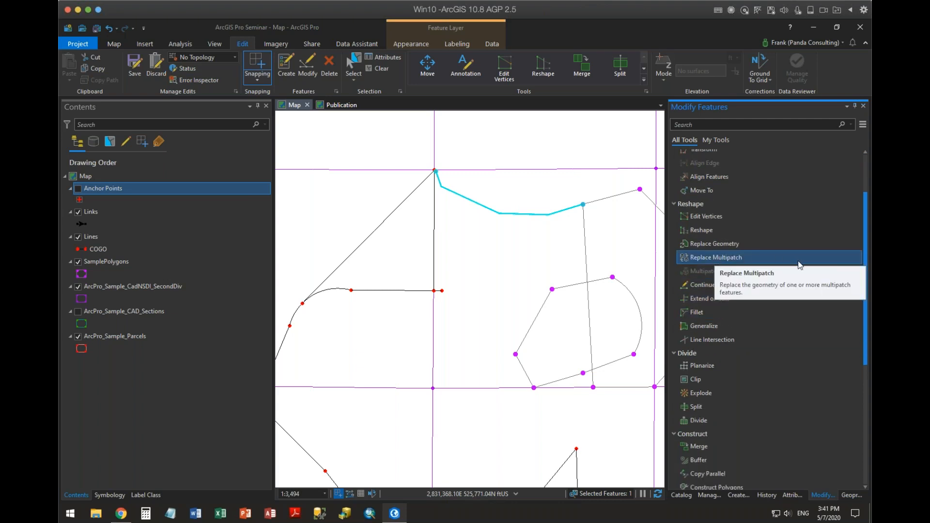
{"action": "scroll", "coordinate": [785, 333], "scroll_direction": "down", "scroll_amount": 2}
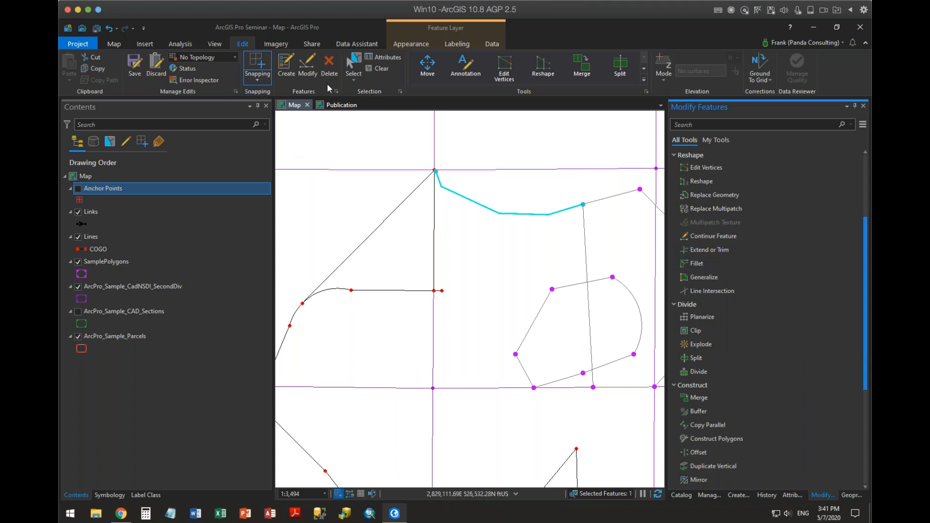
{"action": "left_click", "coordinate": [353, 65]}
{"action": "left_click", "coordinate": [441, 289]}
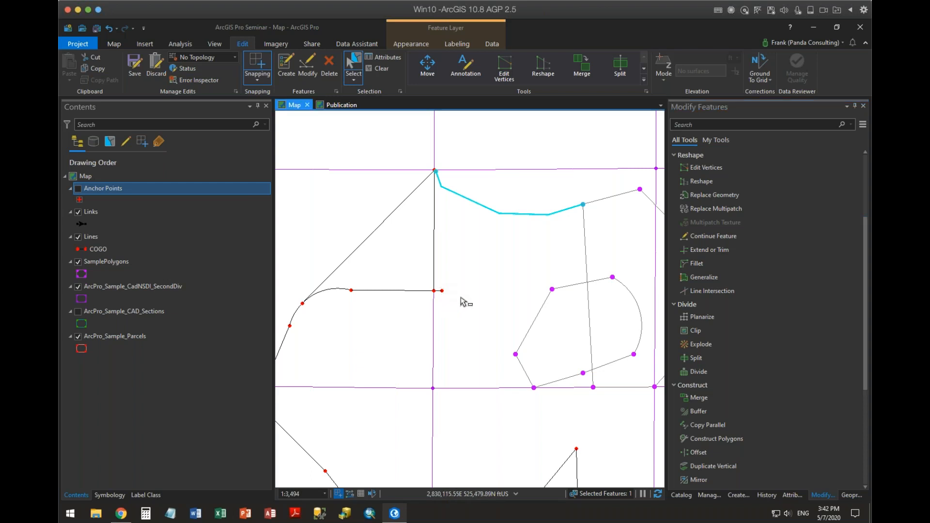
{"action": "scroll", "coordinate": [533, 295], "scroll_direction": "up", "scroll_amount": 3}
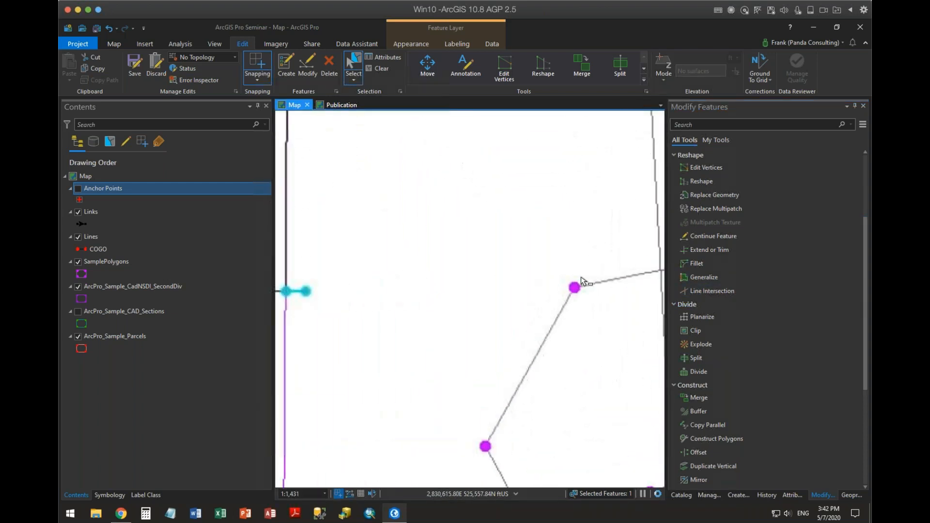
{"action": "left_click", "coordinate": [711, 237]}
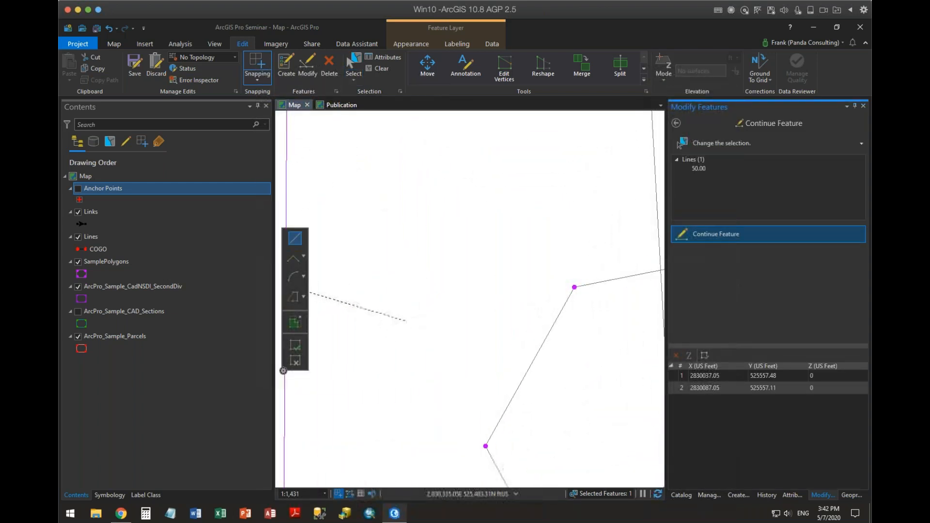
{"action": "left_click_drag", "start_coordinate": [404, 284], "coordinate": [547, 246]}
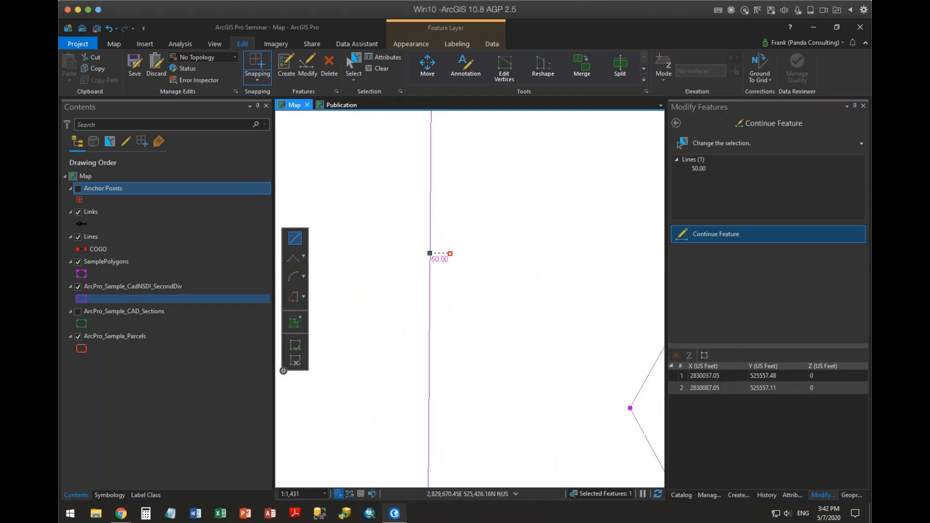
{"action": "left_click", "coordinate": [549, 273]}
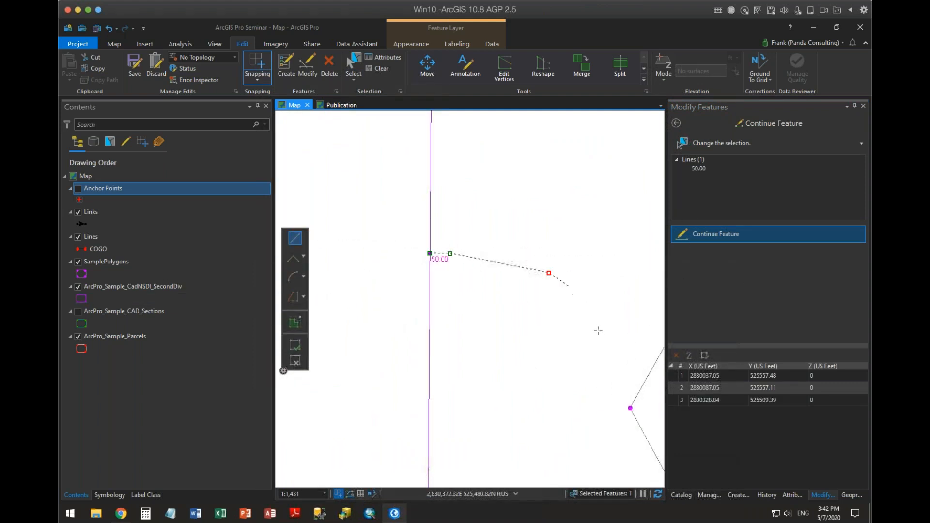
{"action": "left_click", "coordinate": [600, 335]}
{"action": "left_click", "coordinate": [630, 407]}
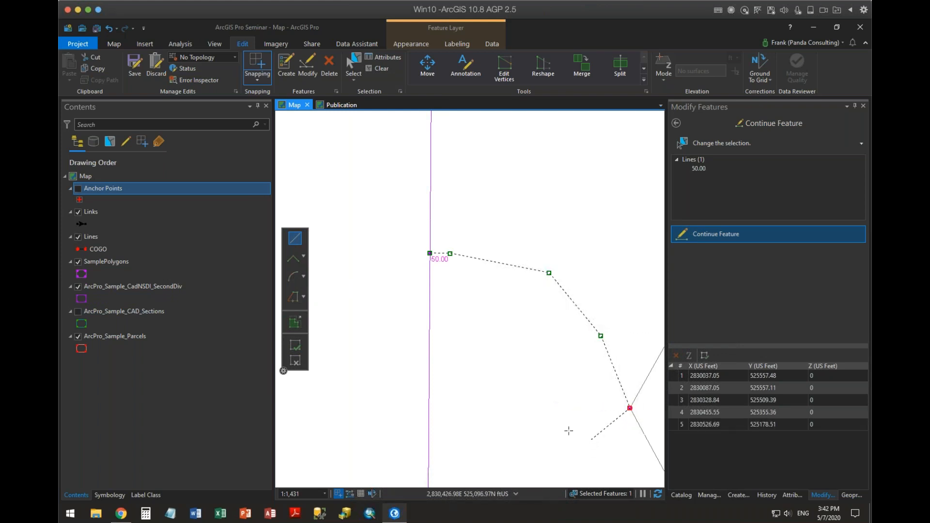
{"action": "left_click_drag", "start_coordinate": [559, 402], "coordinate": [538, 324]}
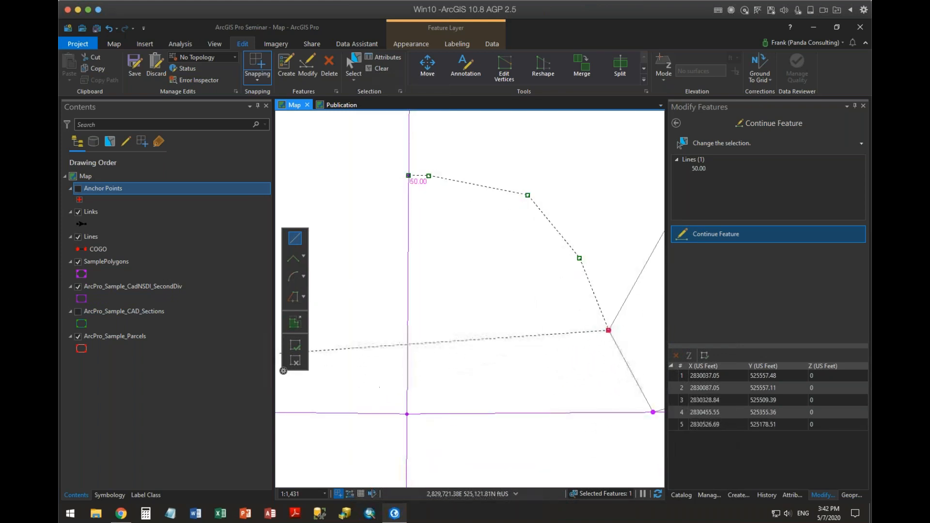
{"action": "left_click", "coordinate": [298, 344]}
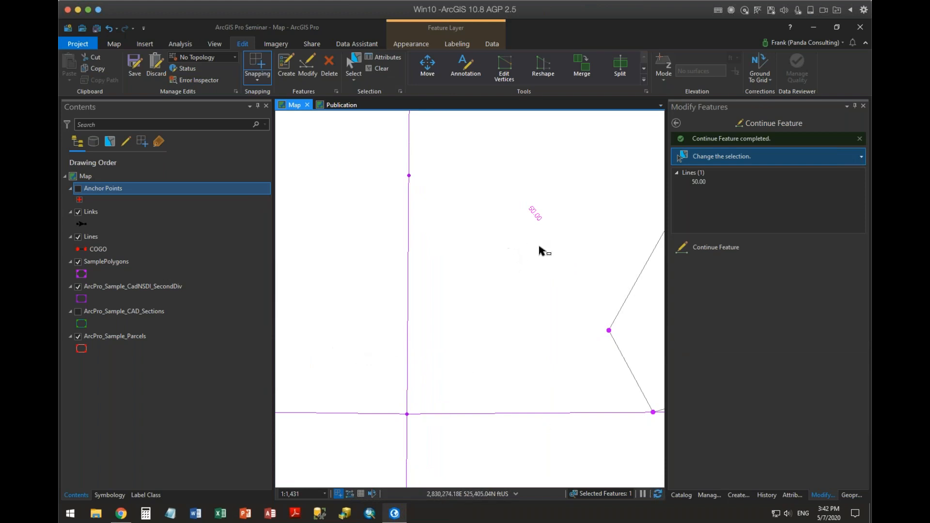
Restart Continue Feature on the extended line and finish the sketch without adding any vertices.
{"action": "left_click", "coordinate": [684, 254]}
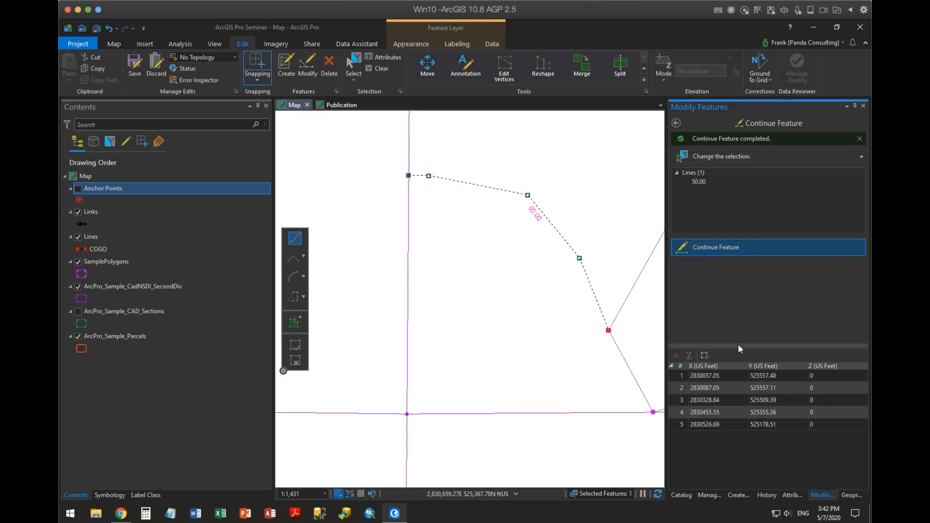
{"action": "left_click", "coordinate": [302, 344]}
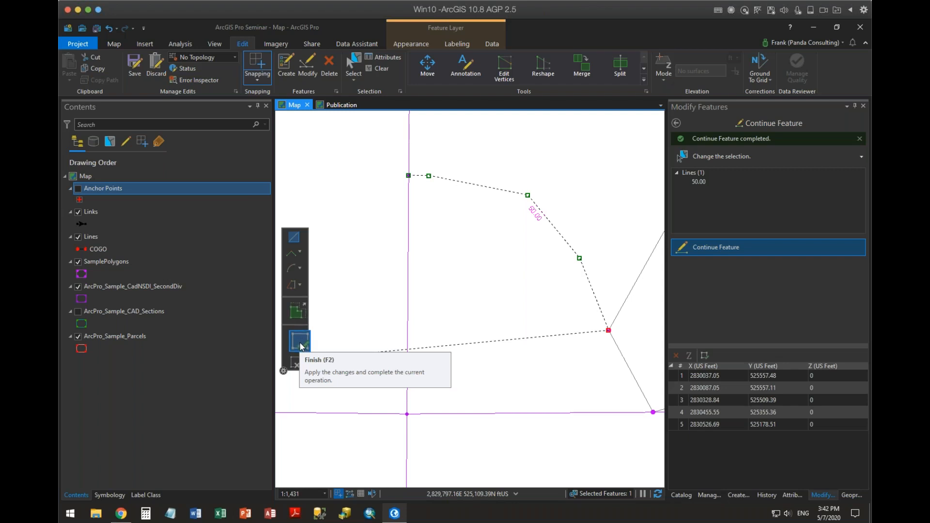
{"action": "left_click", "coordinate": [302, 345]}
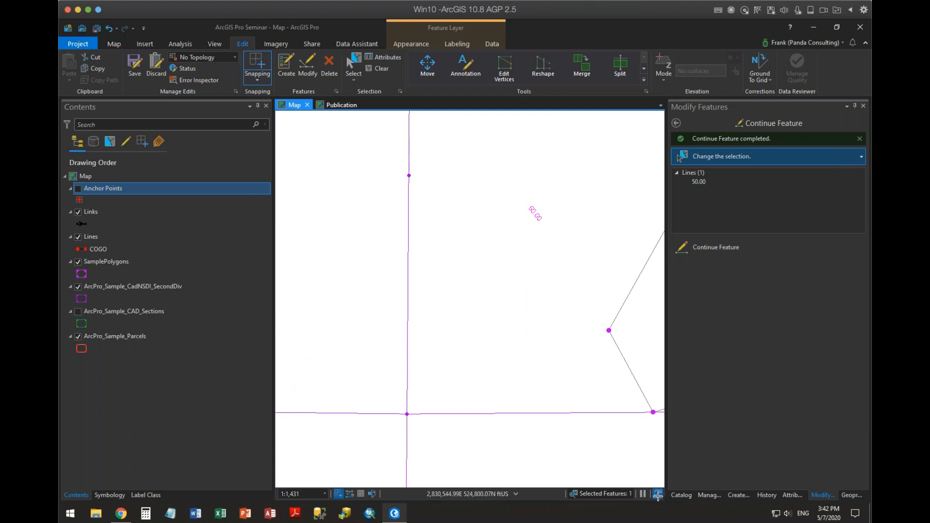
Compare how the extended line and the neighbouring COGO lines draw at several map scales.
{"action": "scroll", "coordinate": [531, 266], "scroll_direction": "down", "scroll_amount": 2}
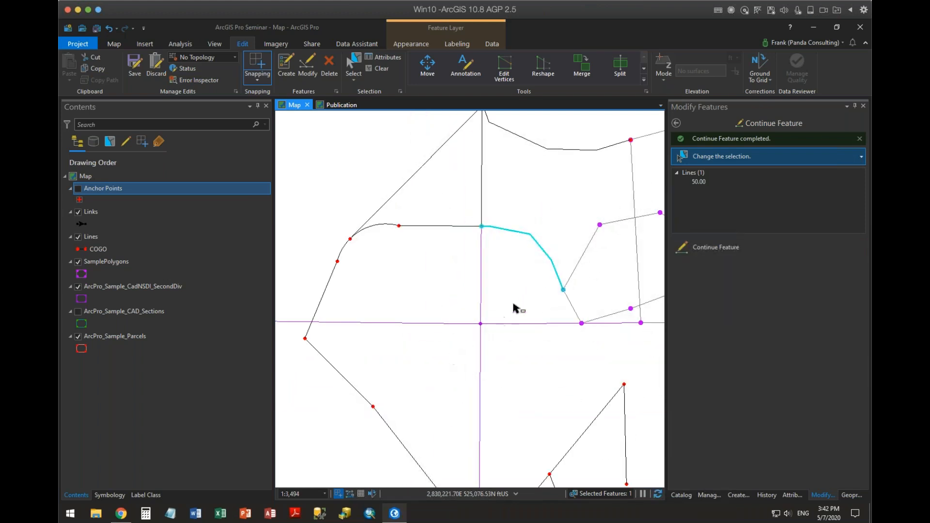
{"action": "scroll", "coordinate": [506, 299], "scroll_direction": "up", "scroll_amount": 1}
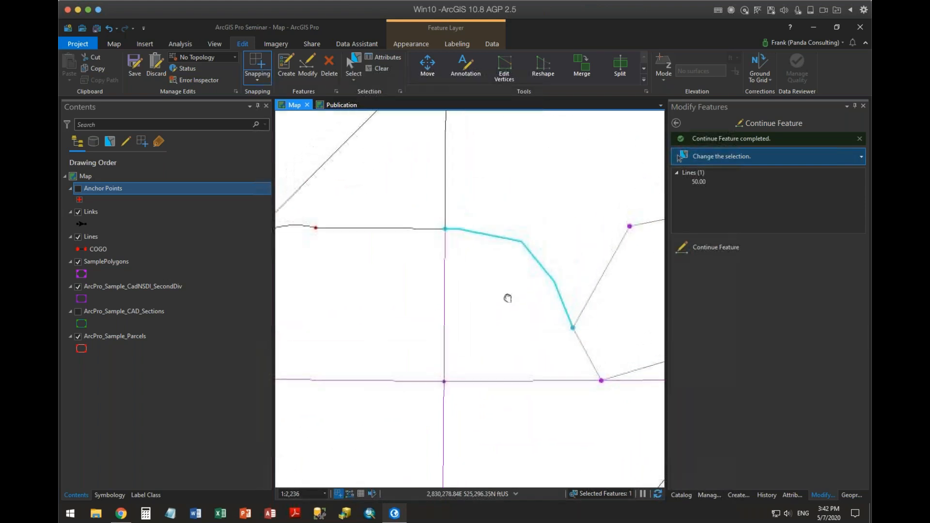
{"action": "scroll", "coordinate": [485, 257], "scroll_direction": "up", "scroll_amount": 2}
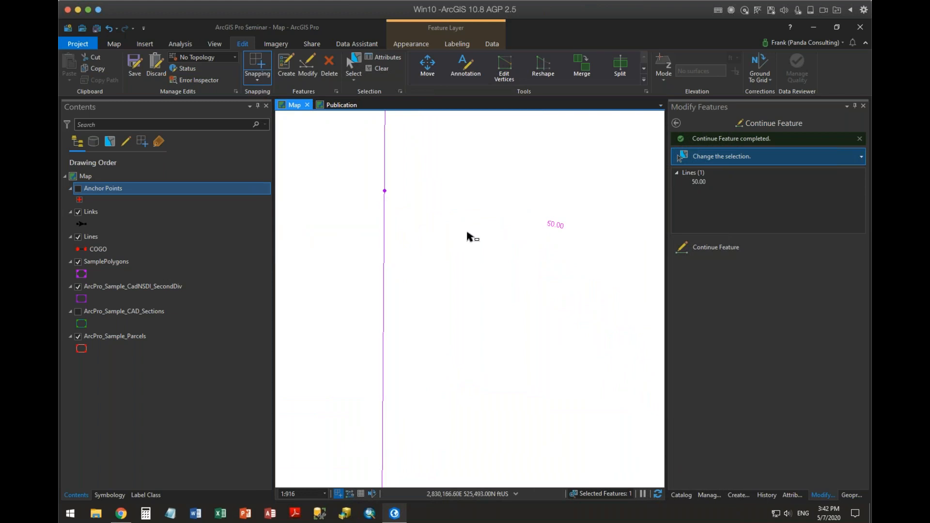
{"action": "scroll", "coordinate": [536, 248], "scroll_direction": "up", "scroll_amount": 2}
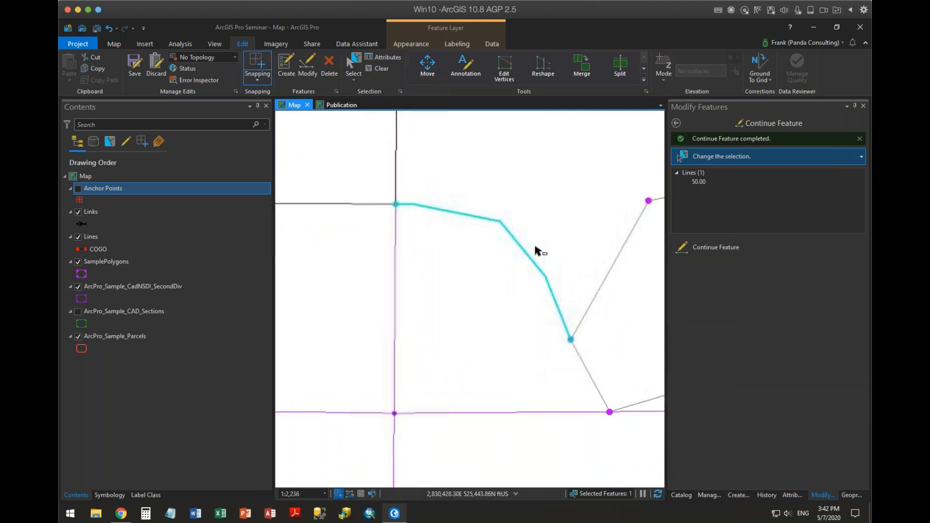
{"action": "scroll", "coordinate": [537, 249], "scroll_direction": "down", "scroll_amount": 1}
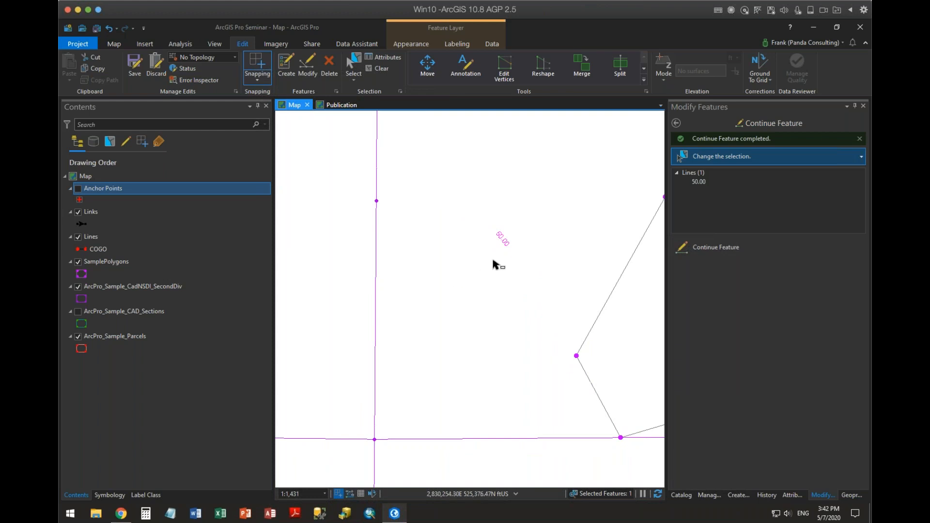
Review the Links layer's line symbol properties, primary symbology and attribute-driven symbology options.
{"action": "left_click", "coordinate": [84, 225]}
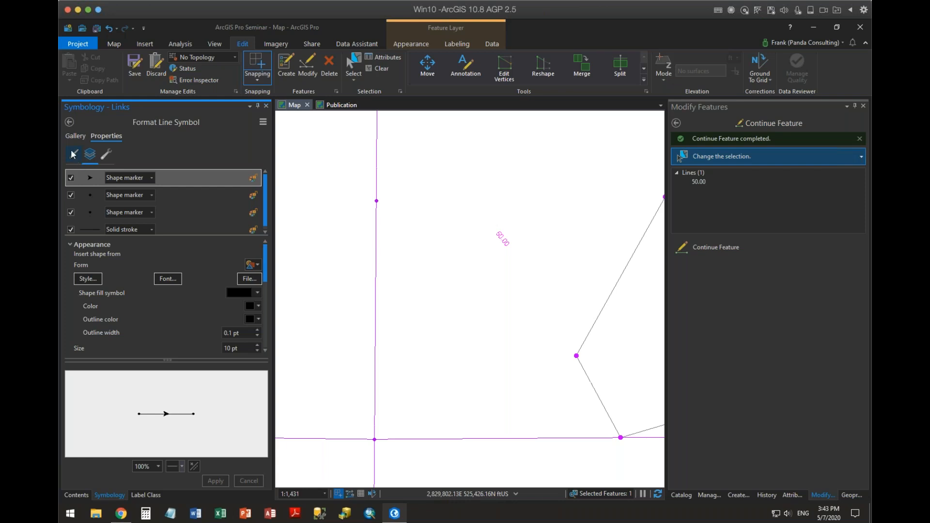
{"action": "left_click", "coordinate": [74, 154]}
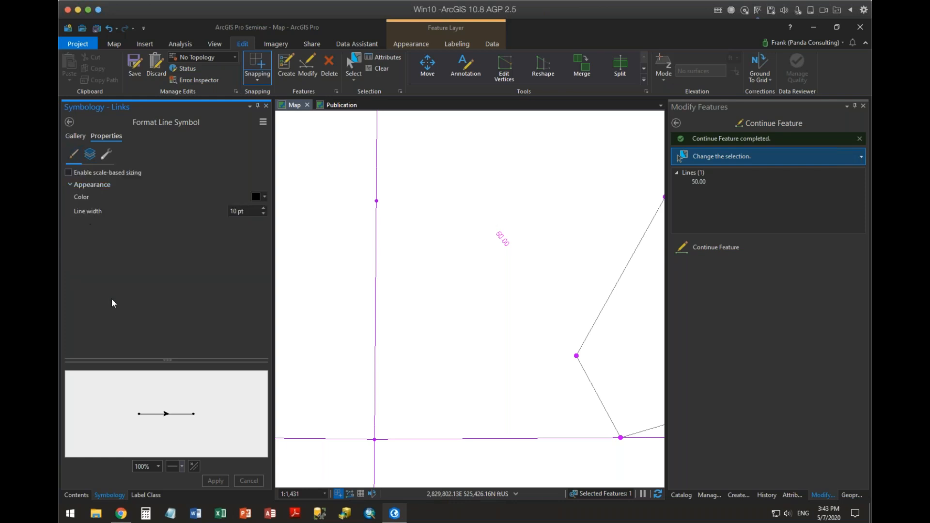
{"action": "left_click", "coordinate": [69, 123]}
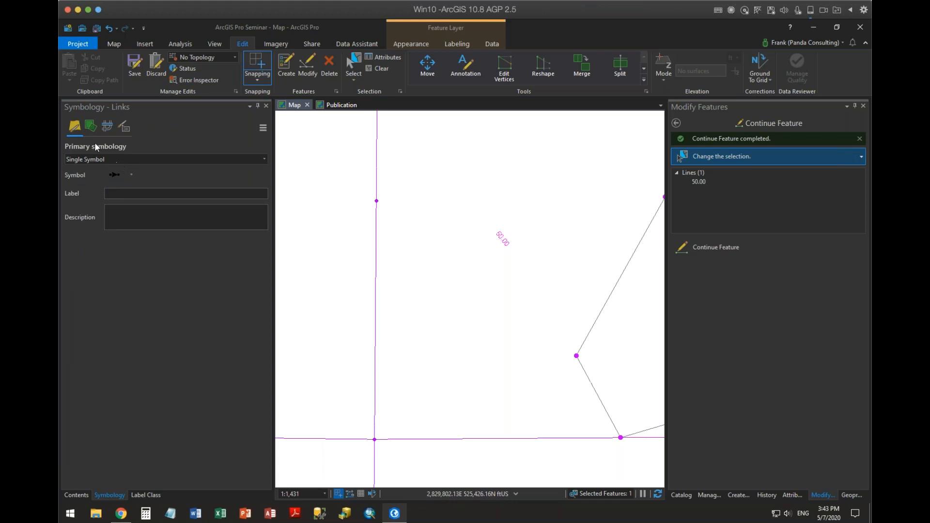
{"action": "left_click", "coordinate": [90, 127]}
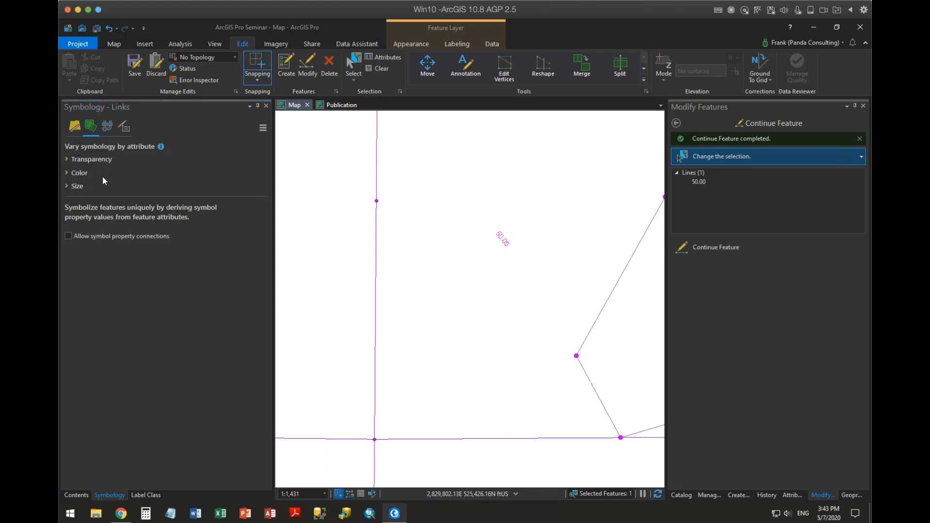
{"action": "left_click", "coordinate": [76, 126]}
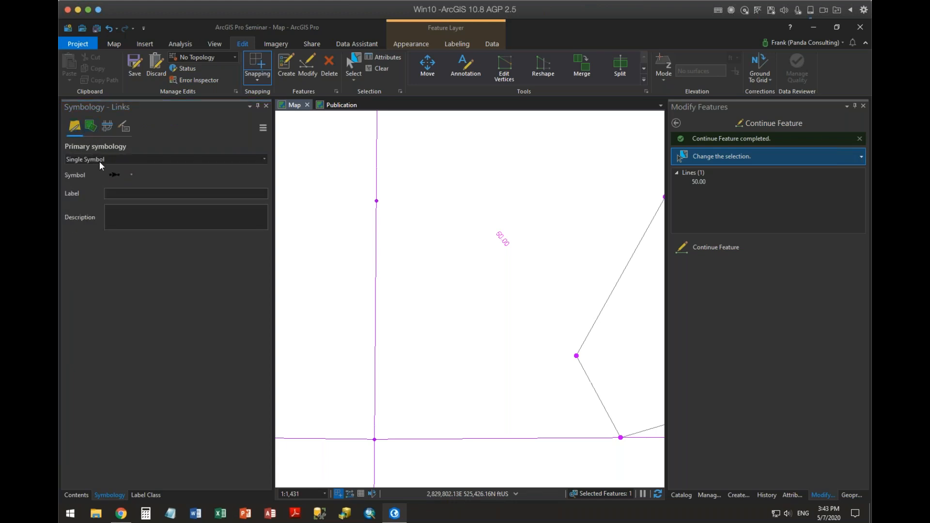
{"action": "left_click", "coordinate": [116, 174]}
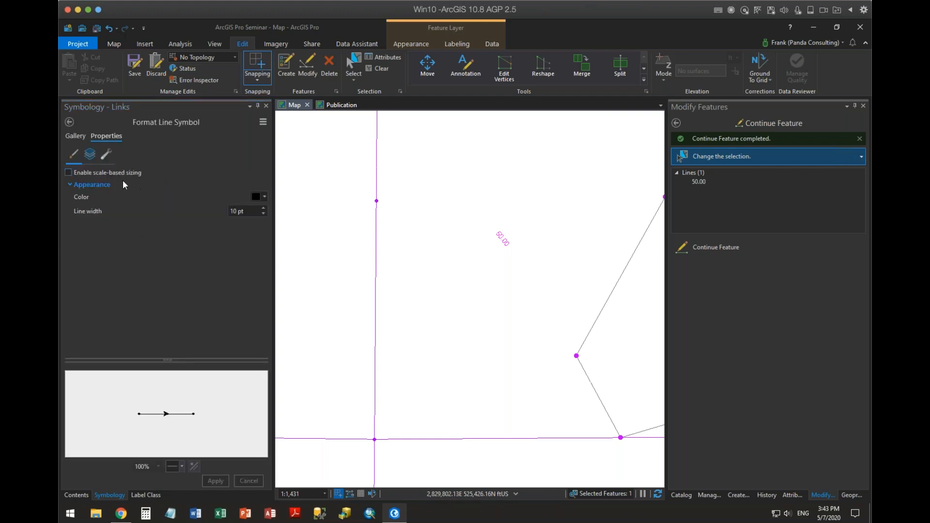
Enable scale-based sizing for the Links layer's single line symbol, check its scale stops, and apply the setting.
{"action": "left_click", "coordinate": [68, 173]}
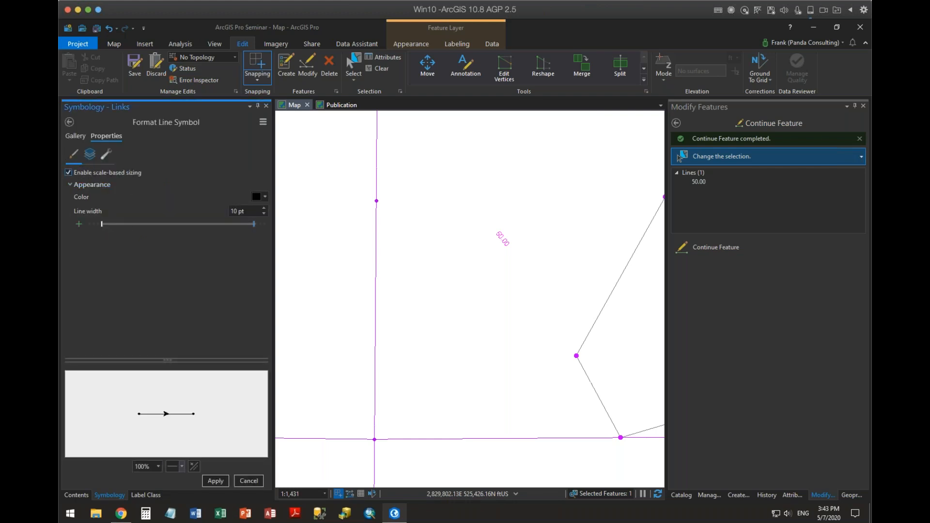
{"action": "mouse_move", "coordinate": [255, 228]}
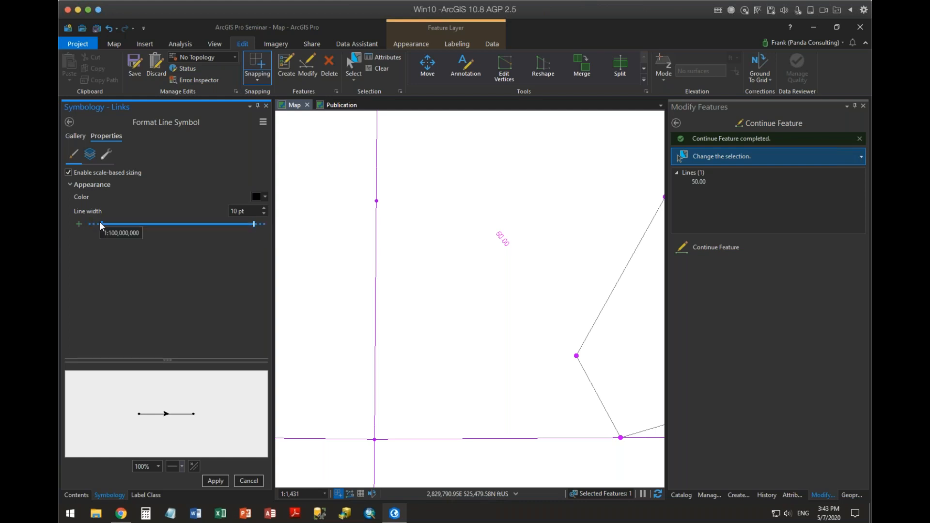
{"action": "left_click_drag", "start_coordinate": [101, 224], "coordinate": [64, 231]}
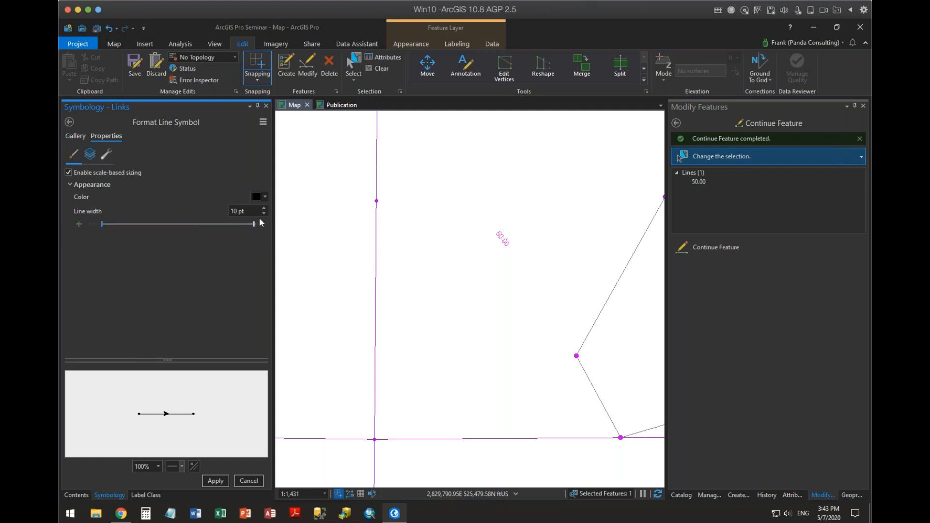
{"action": "mouse_move", "coordinate": [255, 224]}
{"action": "left_click", "coordinate": [98, 159]}
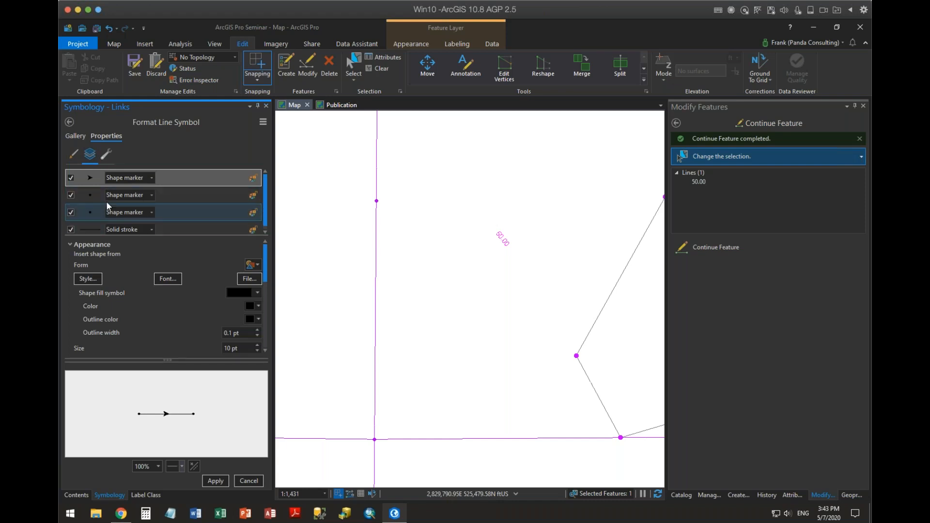
{"action": "left_click", "coordinate": [83, 155]}
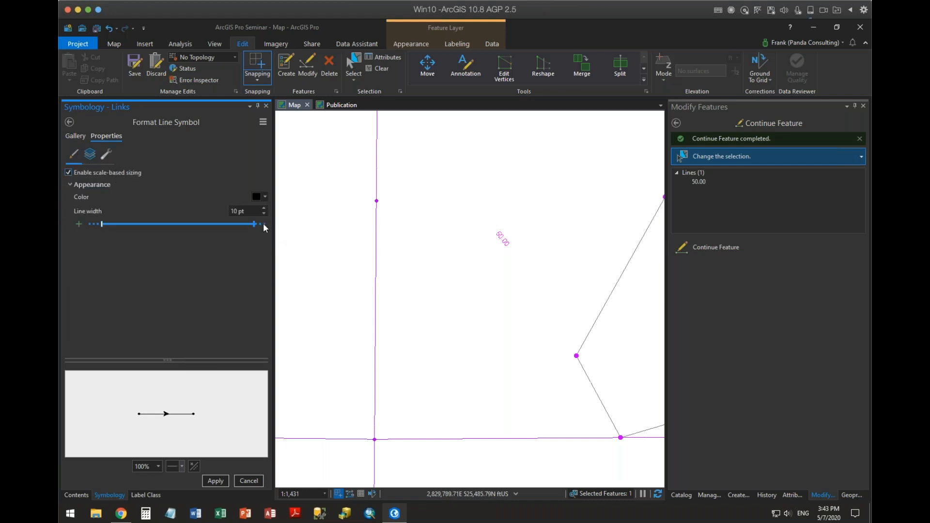
{"action": "left_click", "coordinate": [215, 481]}
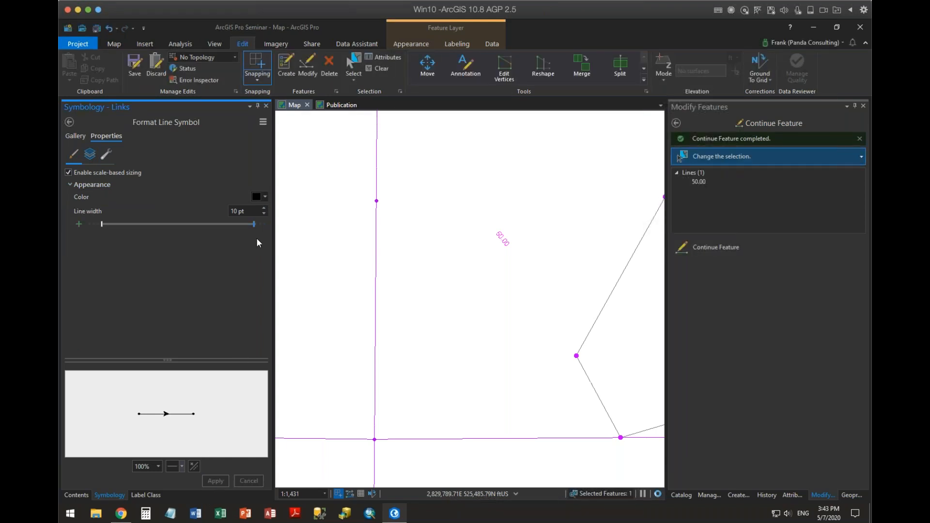
{"action": "mouse_move", "coordinate": [253, 223]}
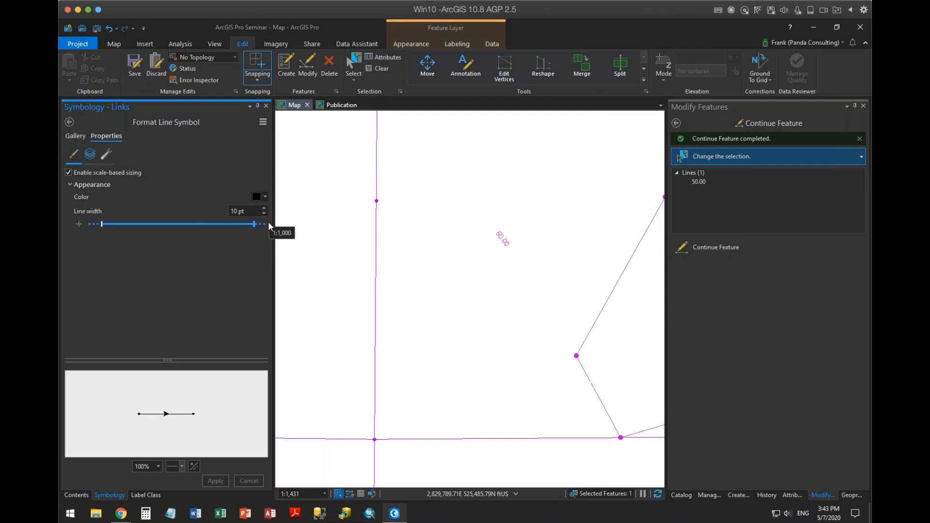
{"action": "left_click", "coordinate": [77, 136]}
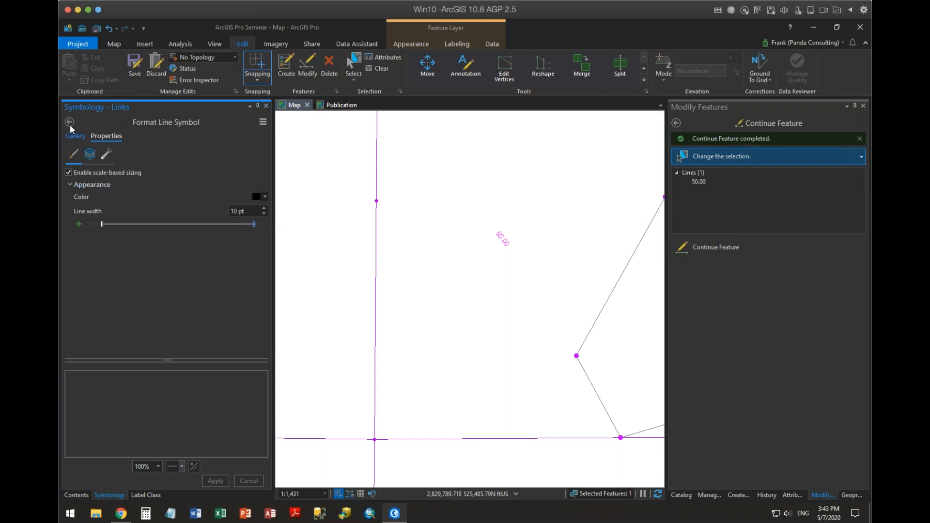
Symbolize the Links layer by Unique Values and check the scale range of its <all other values> class.
{"action": "left_click", "coordinate": [69, 122]}
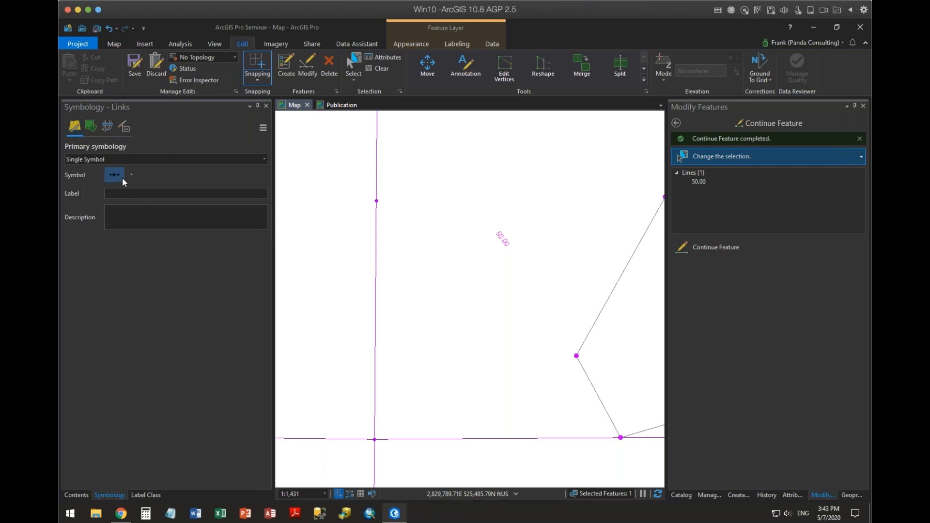
{"action": "left_click", "coordinate": [130, 173]}
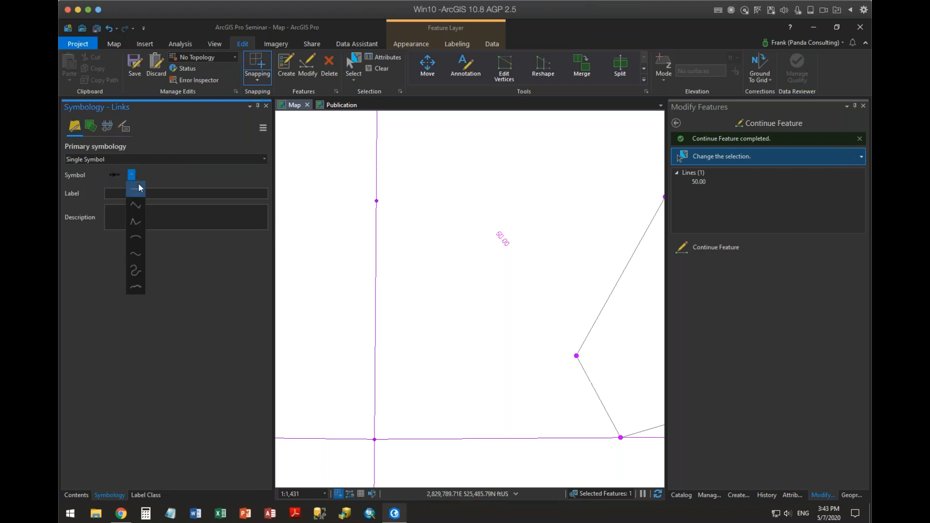
{"action": "left_click", "coordinate": [138, 188]}
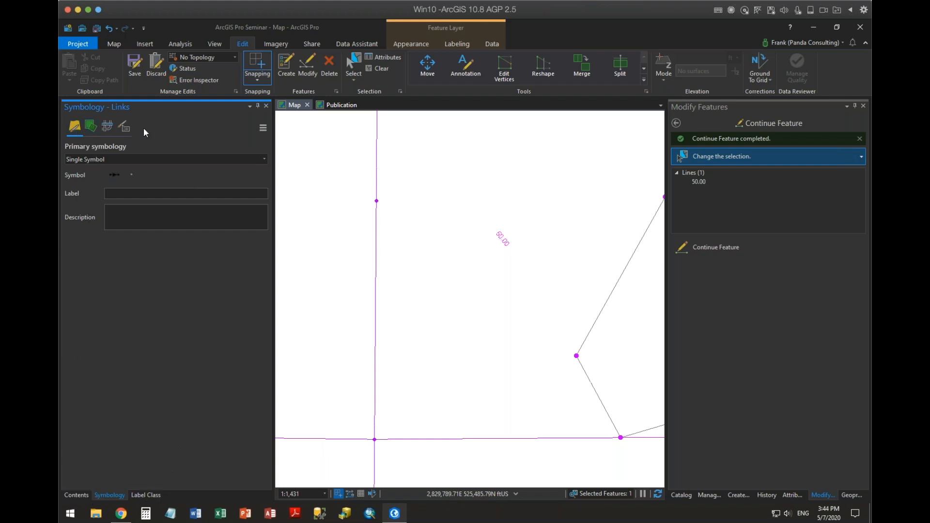
{"action": "left_click", "coordinate": [121, 159]}
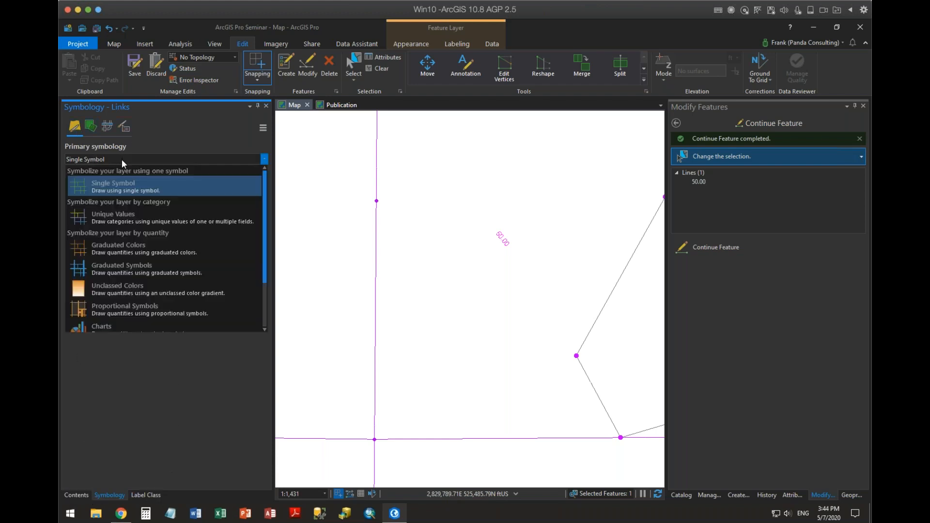
{"action": "left_click", "coordinate": [113, 208]}
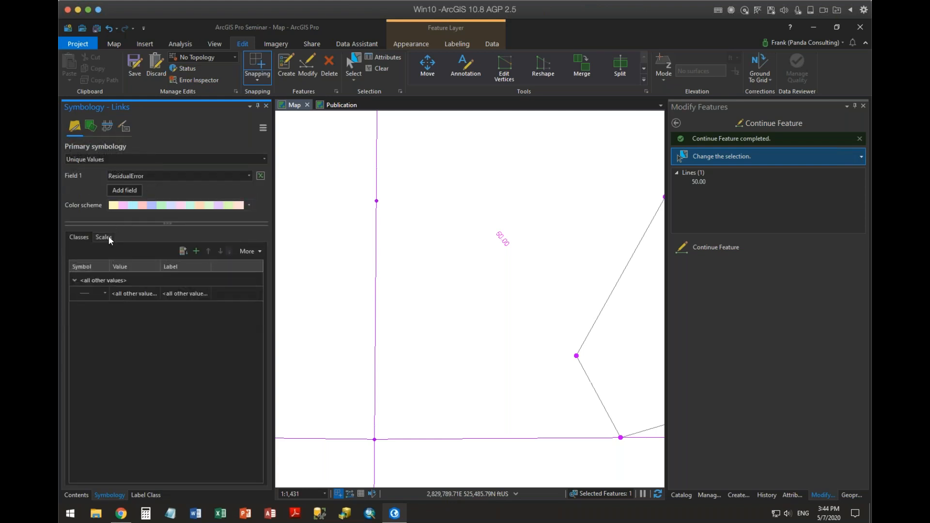
{"action": "left_click", "coordinate": [97, 237]}
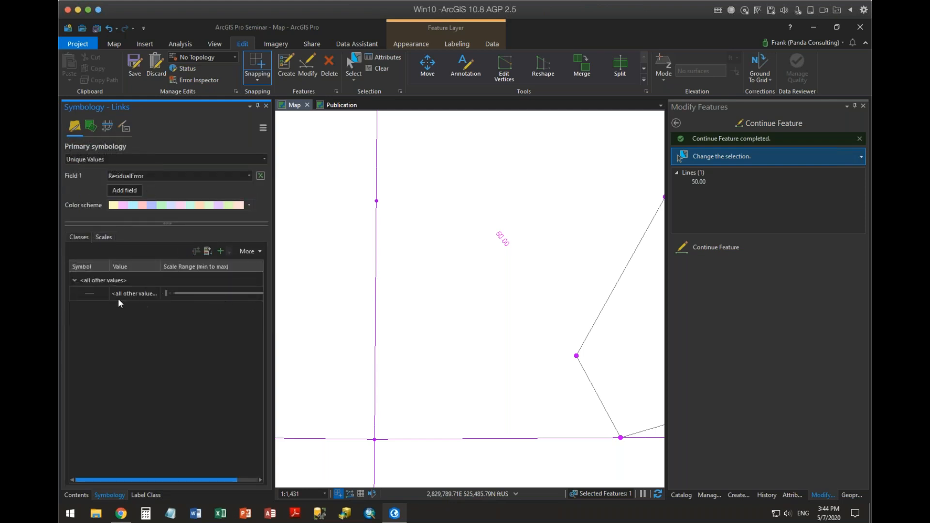
{"action": "left_click", "coordinate": [97, 278]}
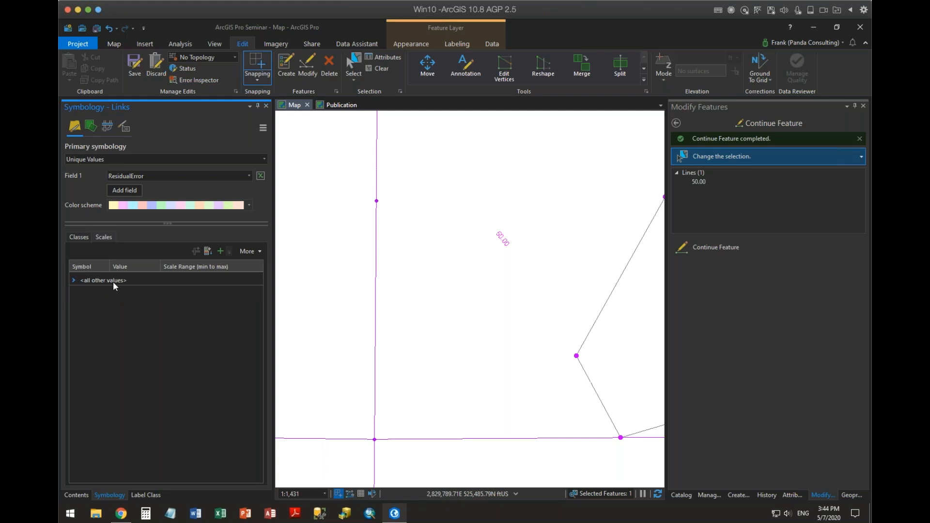
{"action": "left_click", "coordinate": [112, 282]}
{"action": "left_click", "coordinate": [257, 294]}
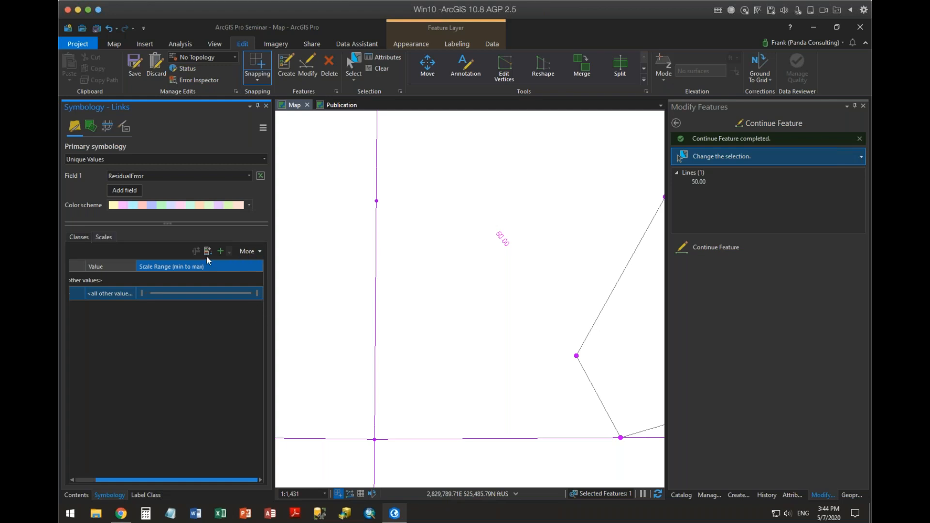
Check the Links layer's symbol gallery and visibility range, and compare how the extended COGO line draws at several map scales.
{"action": "left_click", "coordinate": [75, 494]}
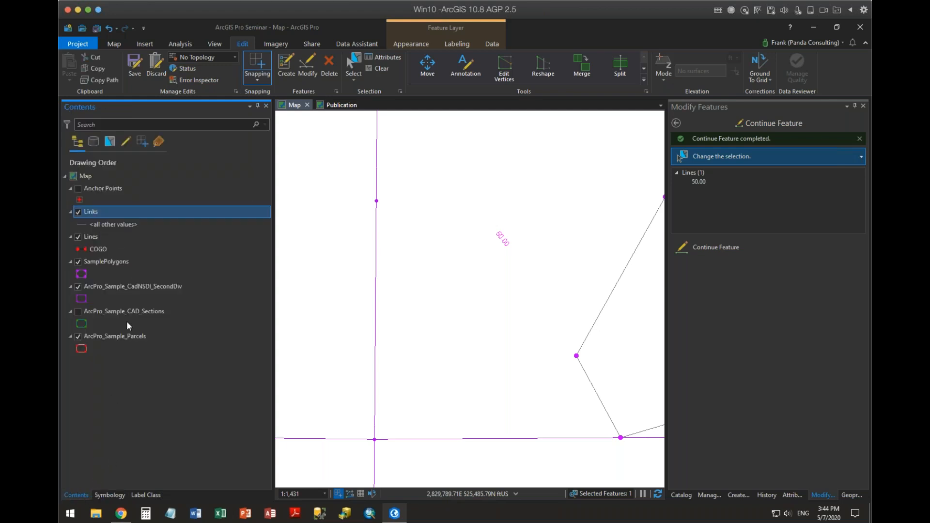
{"action": "left_click", "coordinate": [77, 224]}
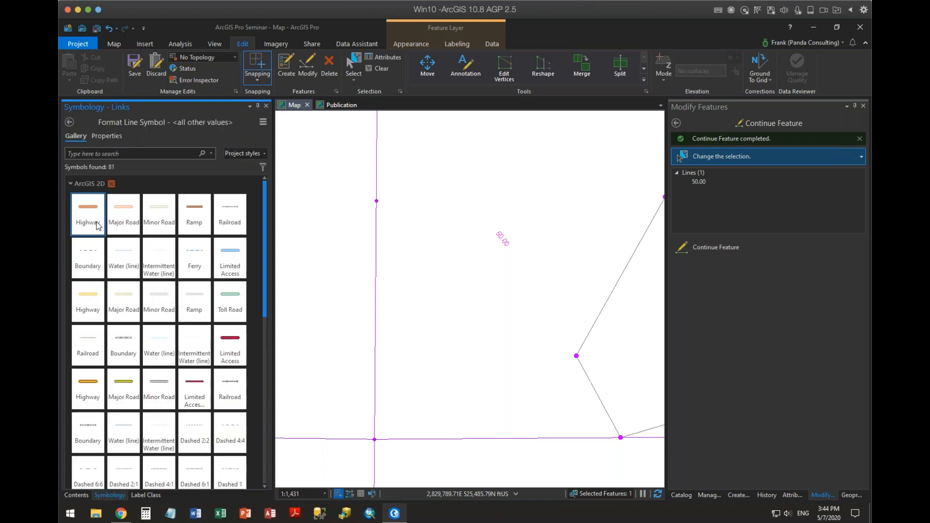
{"action": "left_click", "coordinate": [76, 494]}
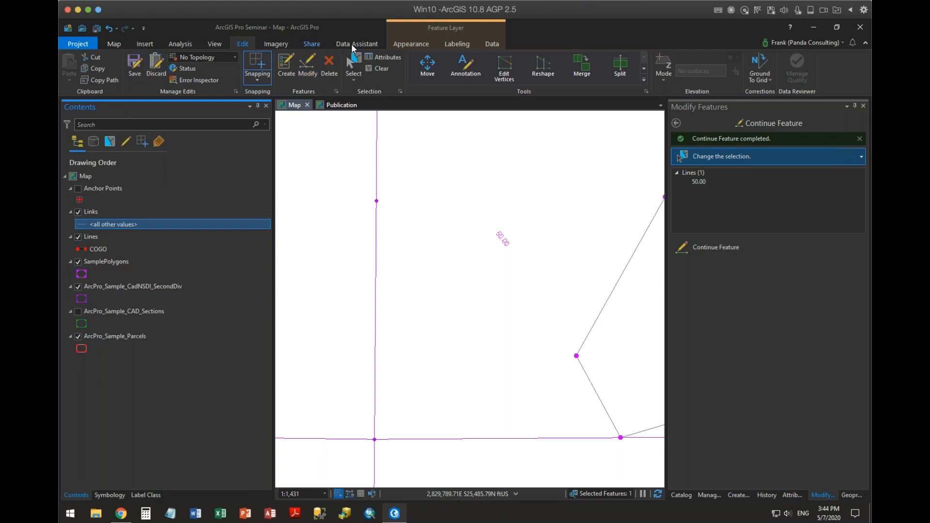
{"action": "left_click", "coordinate": [394, 43]}
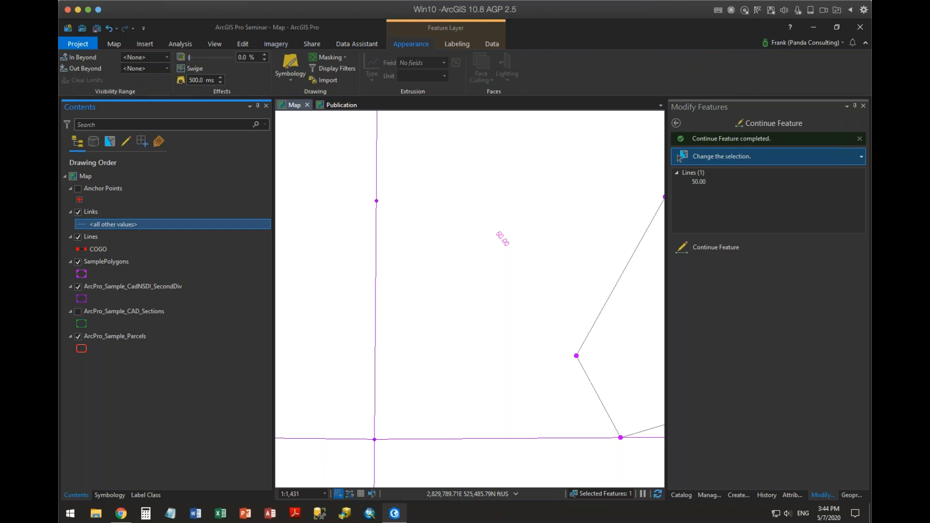
{"action": "scroll", "coordinate": [503, 252], "scroll_direction": "down", "scroll_amount": 2}
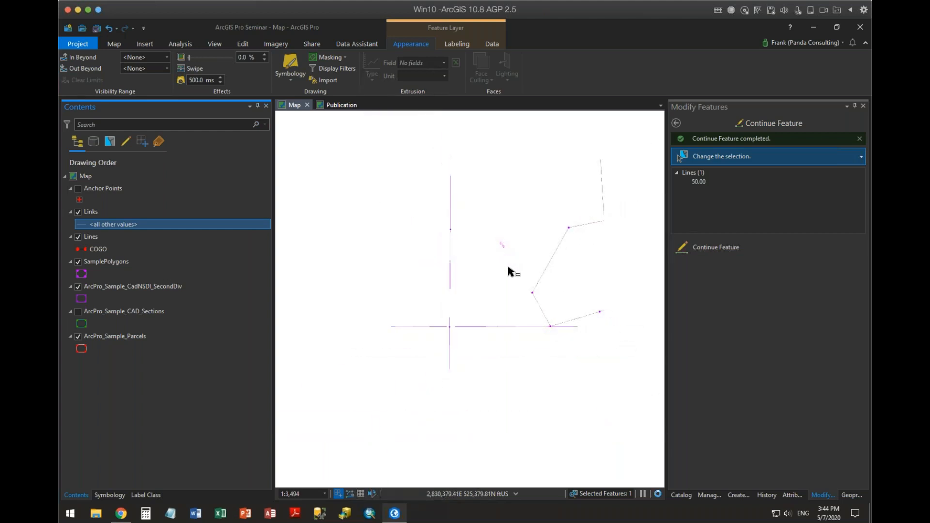
{"action": "scroll", "coordinate": [508, 272], "scroll_direction": "up", "scroll_amount": 1}
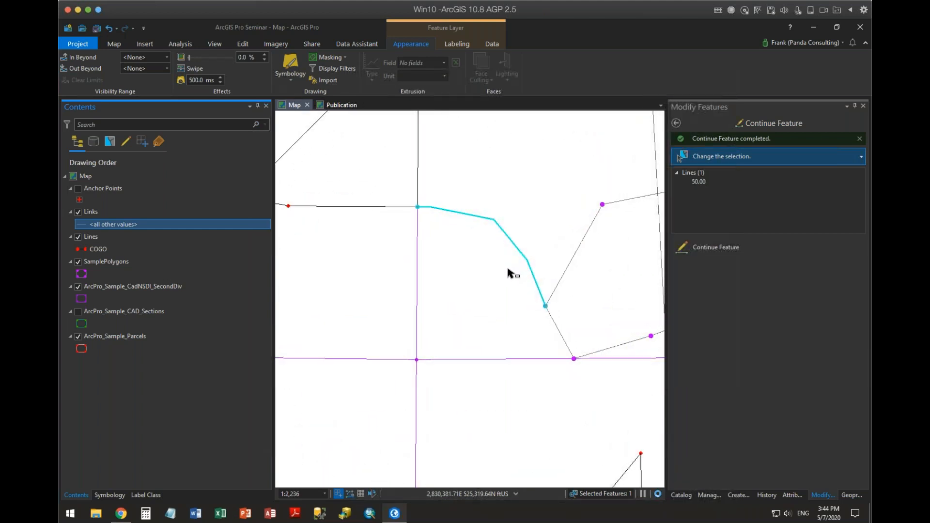
{"action": "scroll", "coordinate": [509, 272], "scroll_direction": "up", "scroll_amount": 1}
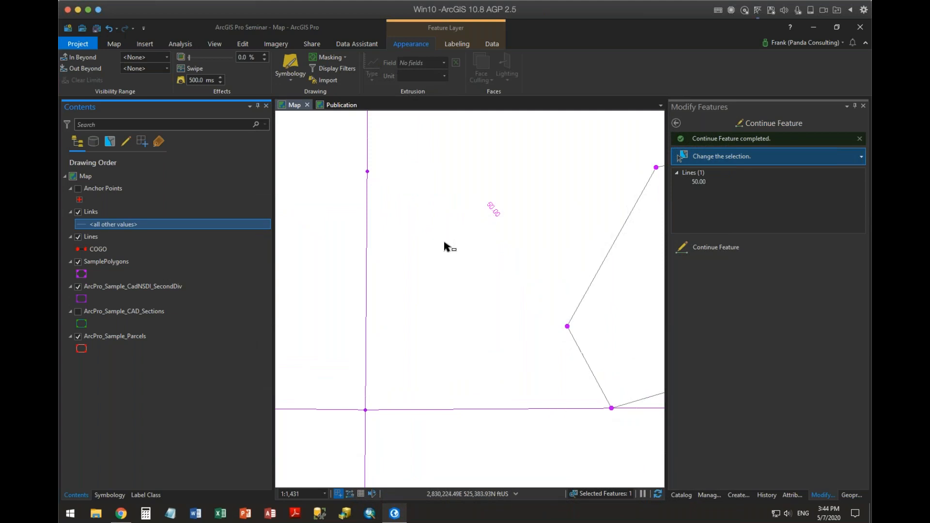
{"action": "scroll", "coordinate": [441, 246], "scroll_direction": "down", "scroll_amount": 1}
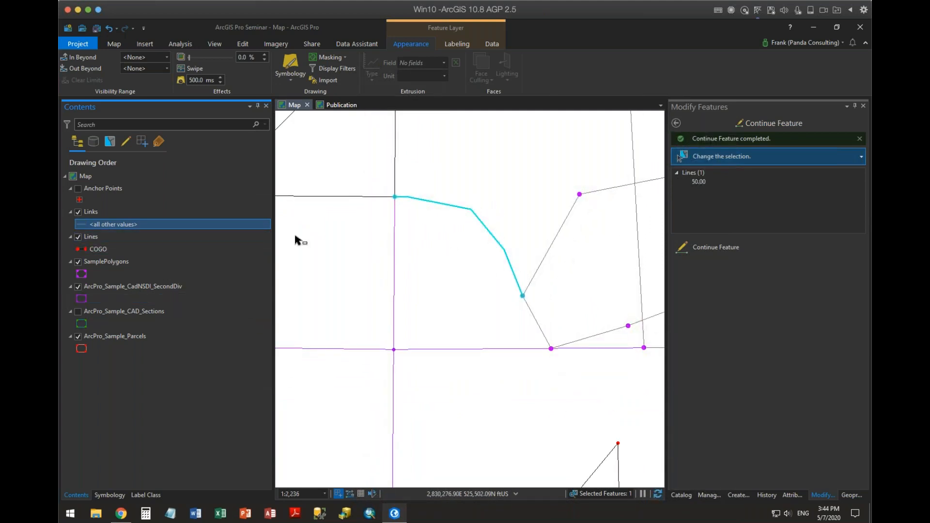
{"action": "scroll", "coordinate": [430, 223], "scroll_direction": "up", "scroll_amount": 1}
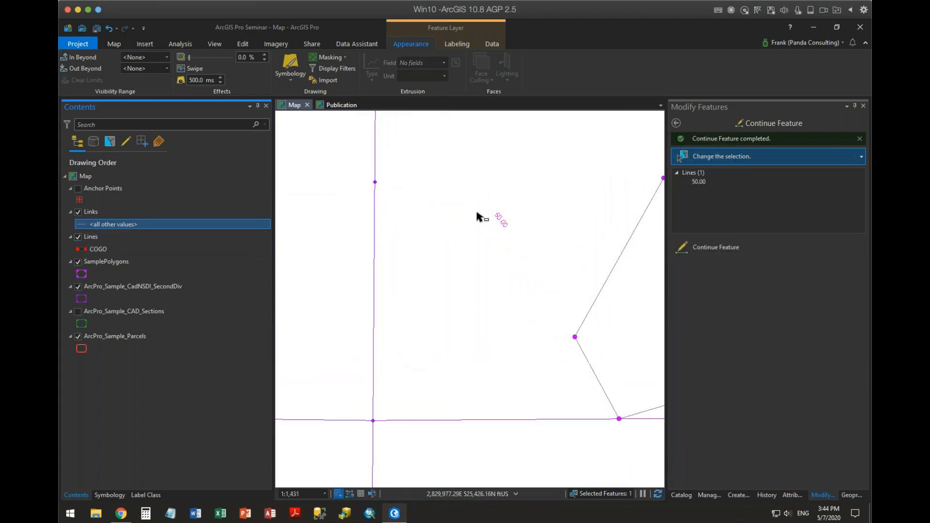
{"action": "scroll", "coordinate": [477, 215], "scroll_direction": "down", "scroll_amount": 1}
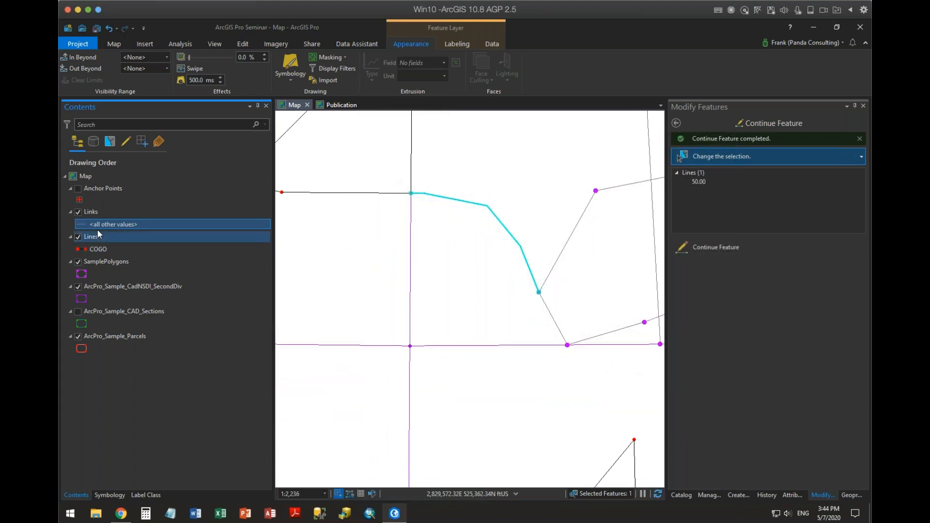
Enable and apply scale-based sizing for the line symbol of the Links layer's <all other values> class.
{"action": "left_click", "coordinate": [80, 227]}
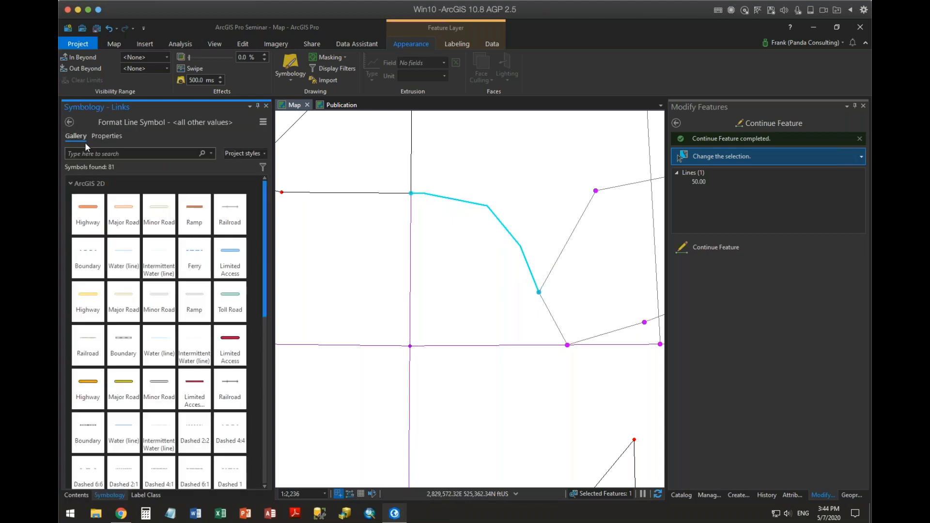
{"action": "left_click", "coordinate": [111, 135]}
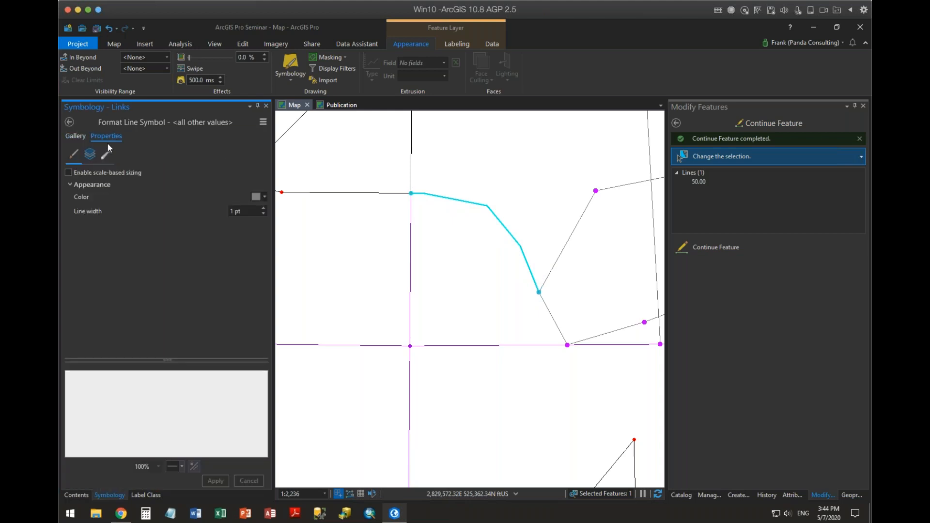
{"action": "left_click", "coordinate": [69, 173]}
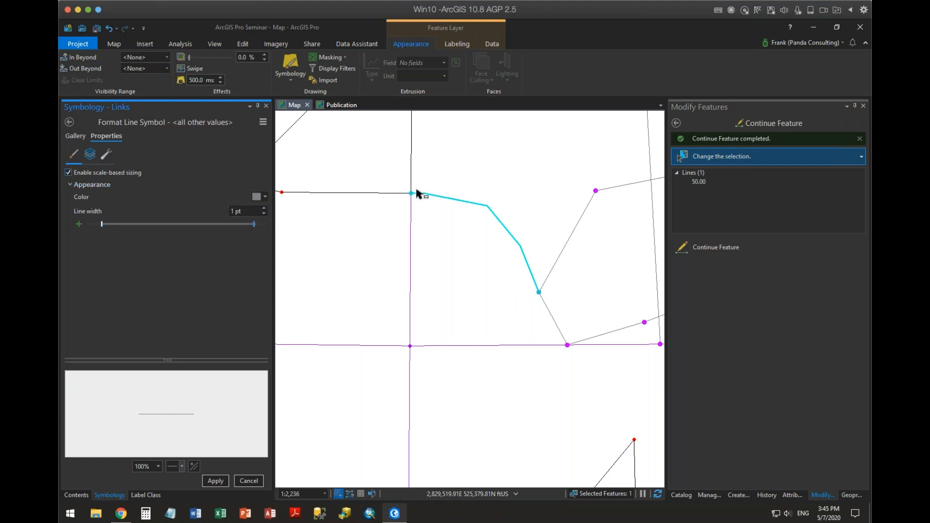
{"action": "scroll", "coordinate": [489, 246], "scroll_direction": "down", "scroll_amount": 3}
{"action": "left_click", "coordinate": [216, 481]}
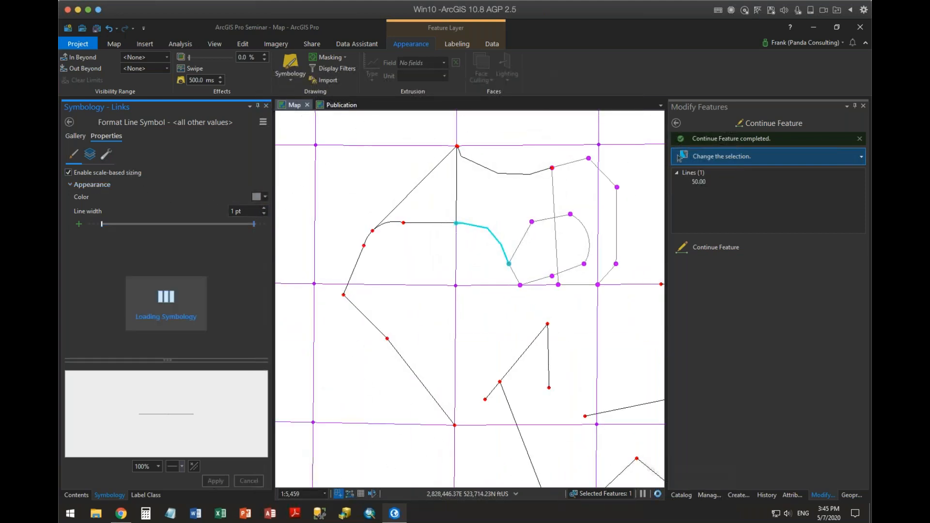
{"action": "scroll", "coordinate": [506, 254], "scroll_direction": "up", "scroll_amount": 3}
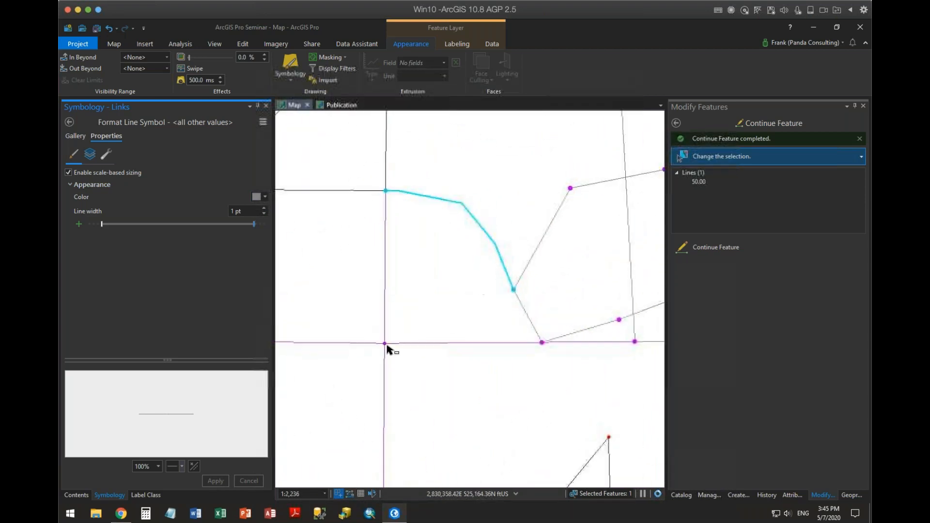
Use Extend or Trim to lengthen the near-vertical line south to the section boundary and remove the adjoining diagonal line's short overhang.
{"action": "left_click", "coordinate": [76, 494]}
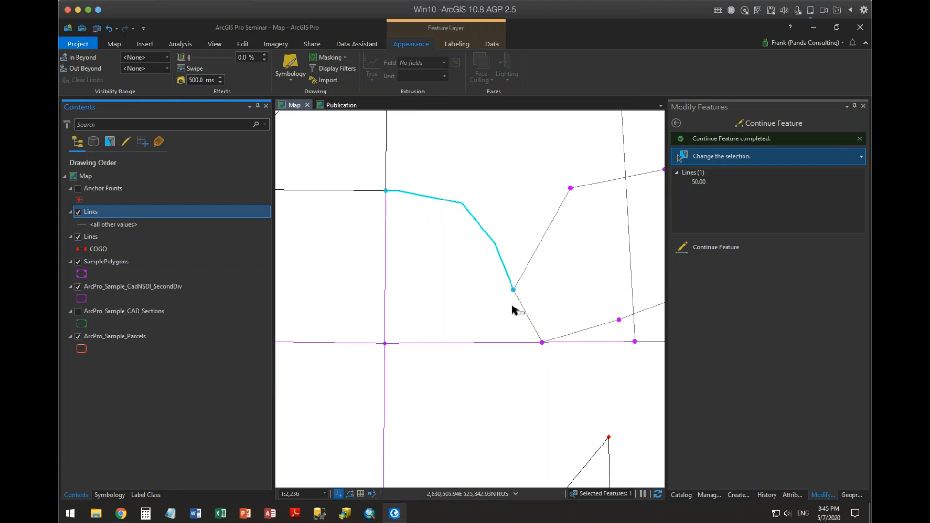
{"action": "left_click", "coordinate": [676, 123]}
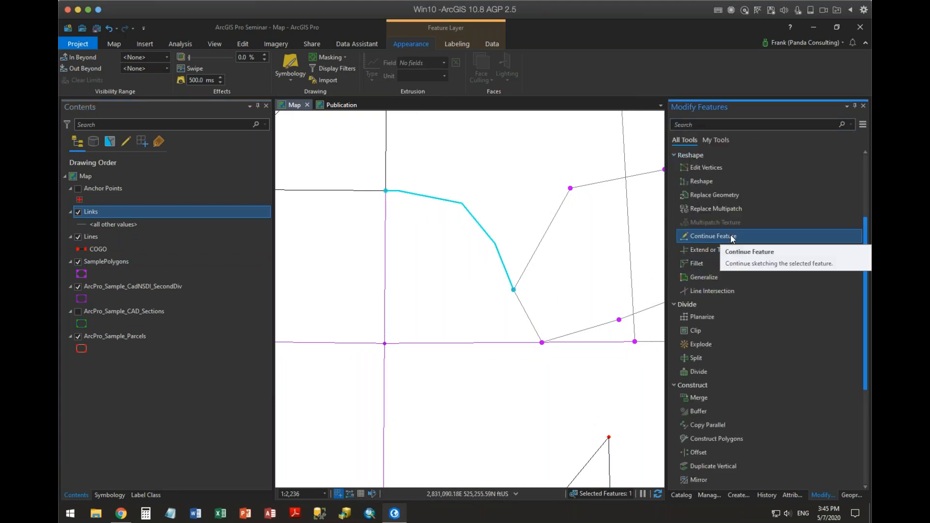
{"action": "left_click_drag", "start_coordinate": [618, 287], "coordinate": [484, 401]}
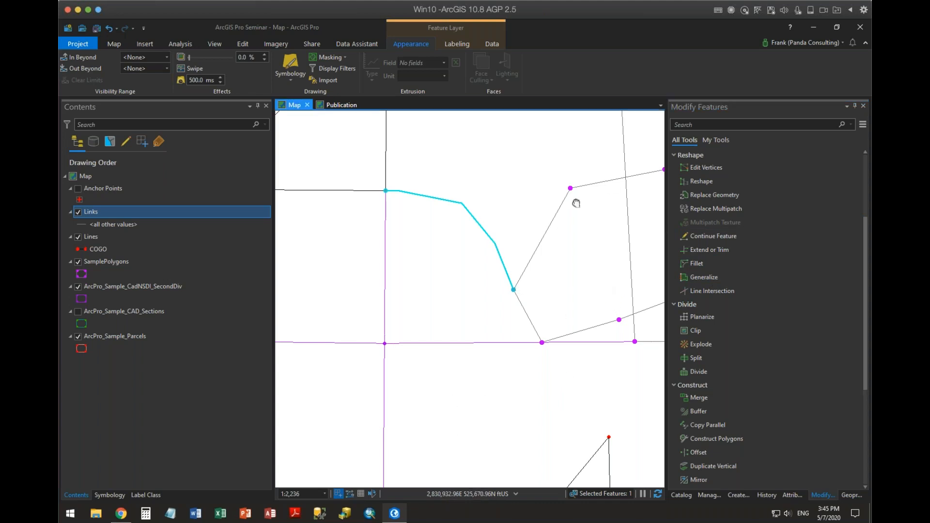
{"action": "left_click_drag", "start_coordinate": [576, 202], "coordinate": [384, 373]}
{"action": "left_click_drag", "start_coordinate": [412, 337], "coordinate": [515, 151]}
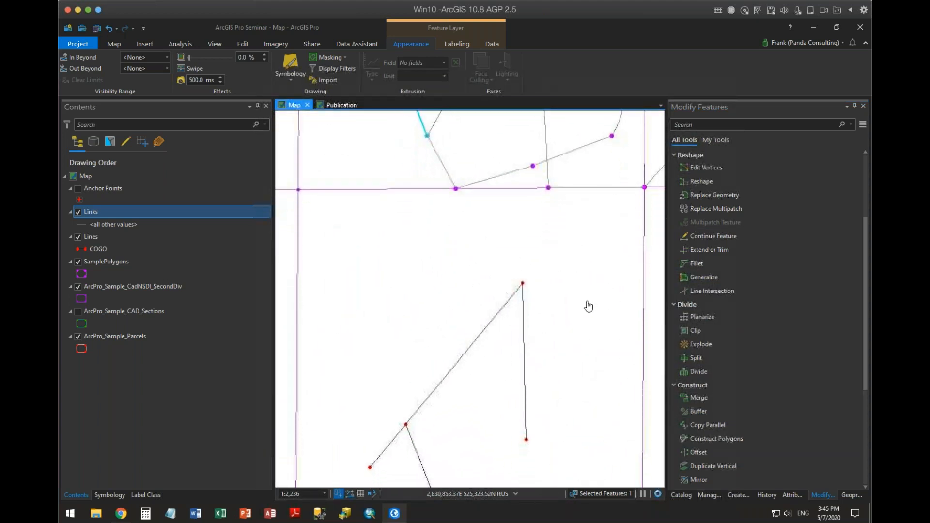
{"action": "scroll", "coordinate": [588, 307], "scroll_direction": "down", "scroll_amount": 2}
{"action": "left_click_drag", "start_coordinate": [553, 377], "coordinate": [541, 238]}
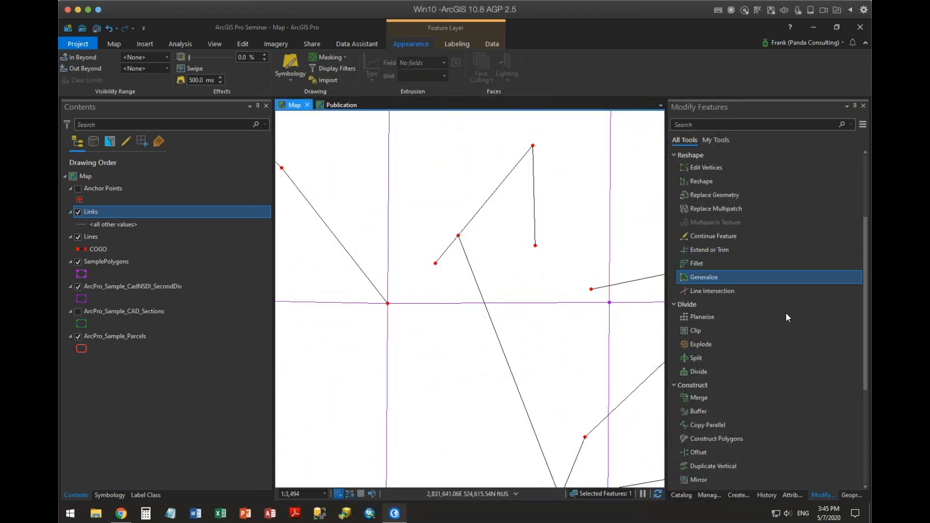
{"action": "left_click", "coordinate": [723, 249]}
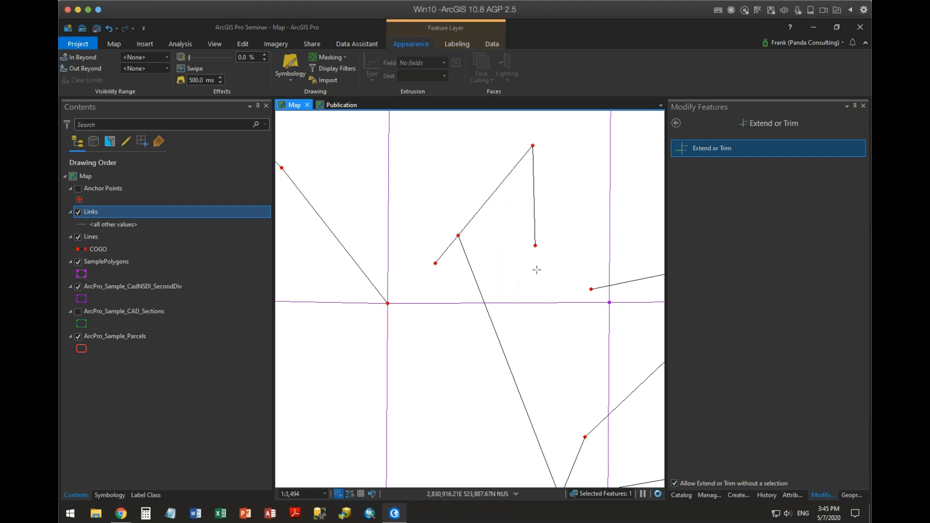
{"action": "left_click", "coordinate": [535, 246]}
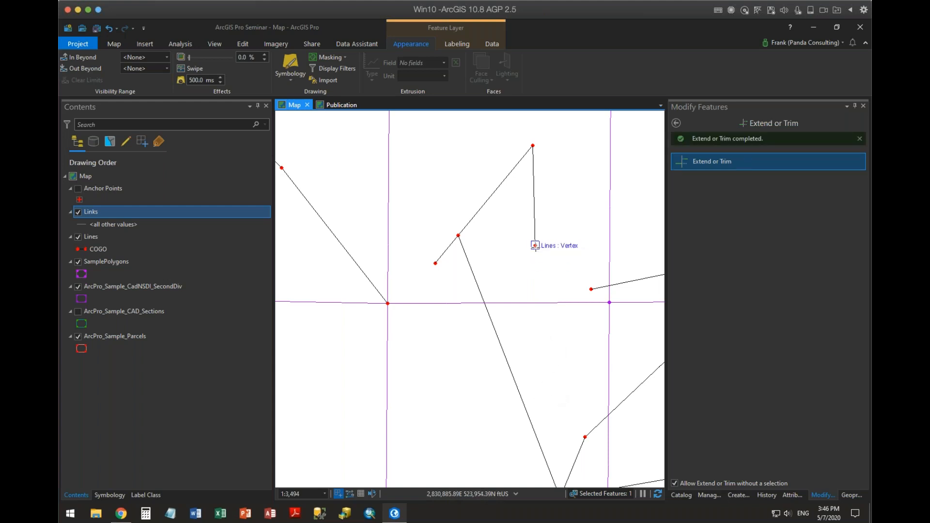
{"action": "left_click", "coordinate": [657, 494]}
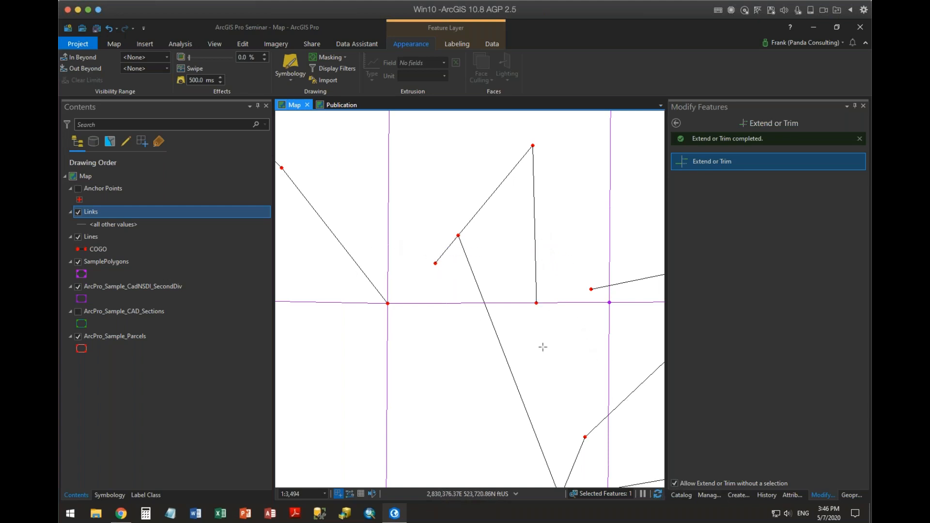
{"action": "left_click", "coordinate": [658, 494]}
Trim the west end of the gently sloping line back to the vertical section boundary and redraw the map.
{"action": "left_click_drag", "start_coordinate": [539, 333], "coordinate": [415, 322]}
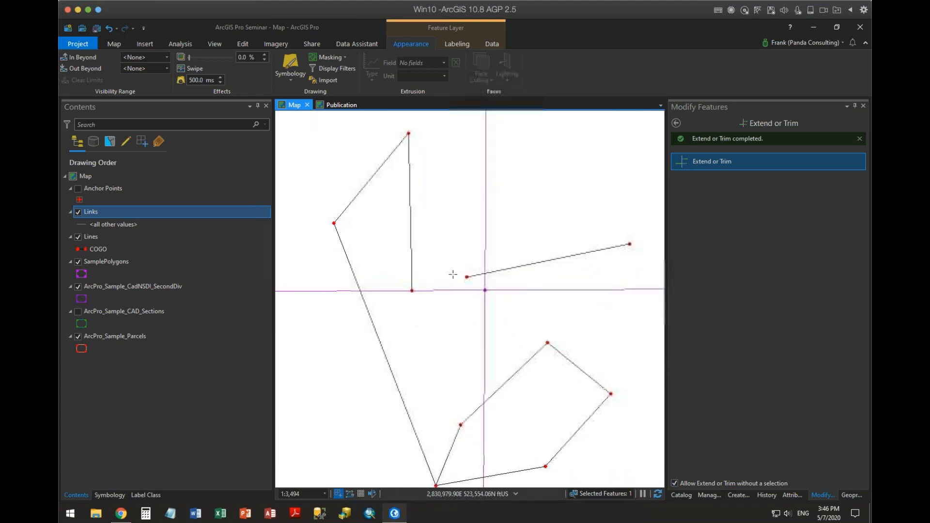
{"action": "left_click", "coordinate": [462, 274]}
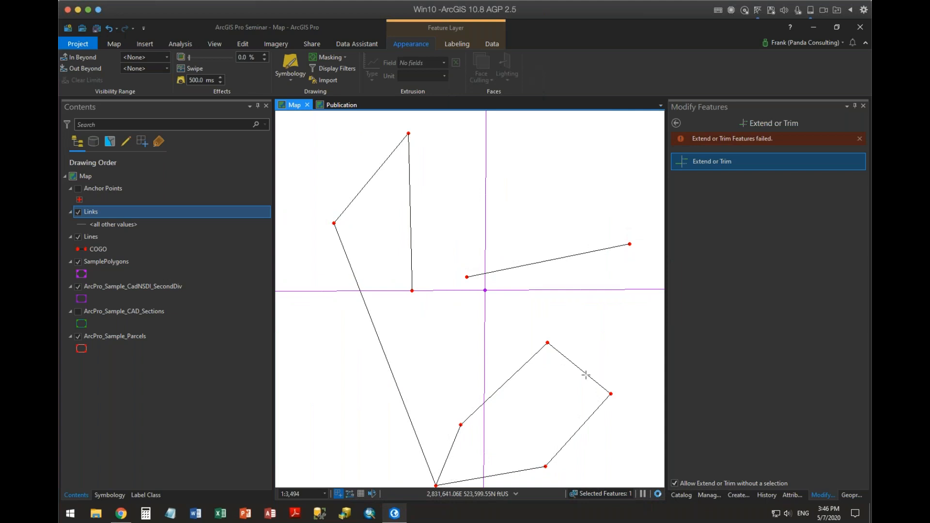
{"action": "left_click", "coordinate": [658, 494]}
{"action": "scroll", "coordinate": [571, 311], "scroll_direction": "down", "scroll_amount": 2}
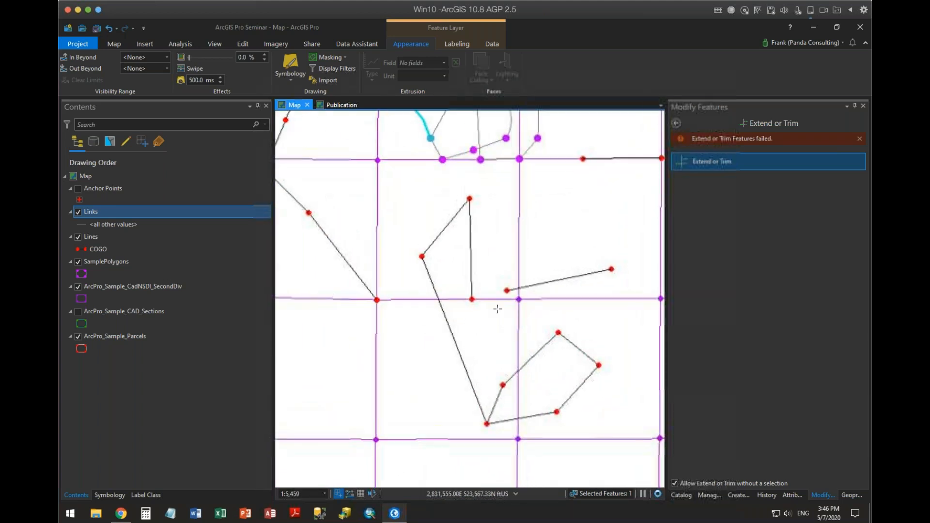
{"action": "left_click", "coordinate": [509, 289]}
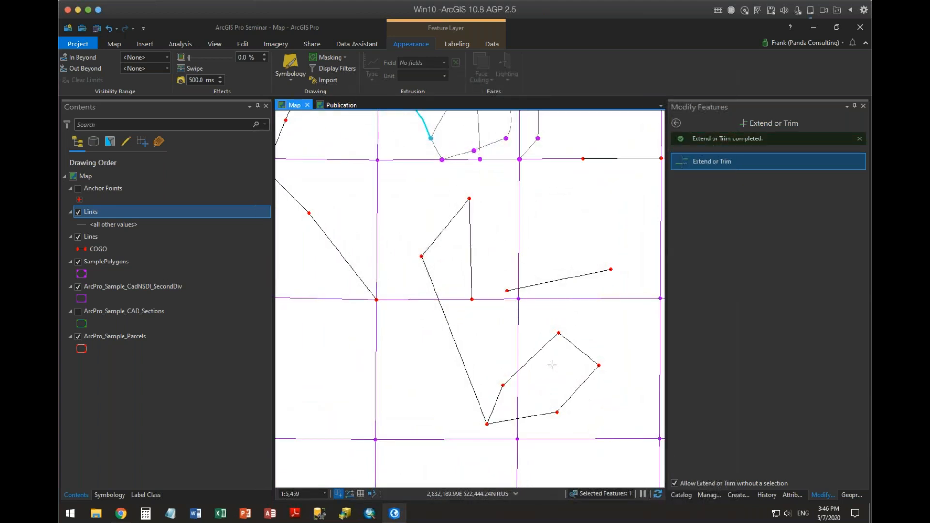
{"action": "scroll", "coordinate": [552, 322], "scroll_direction": "up", "scroll_amount": 2}
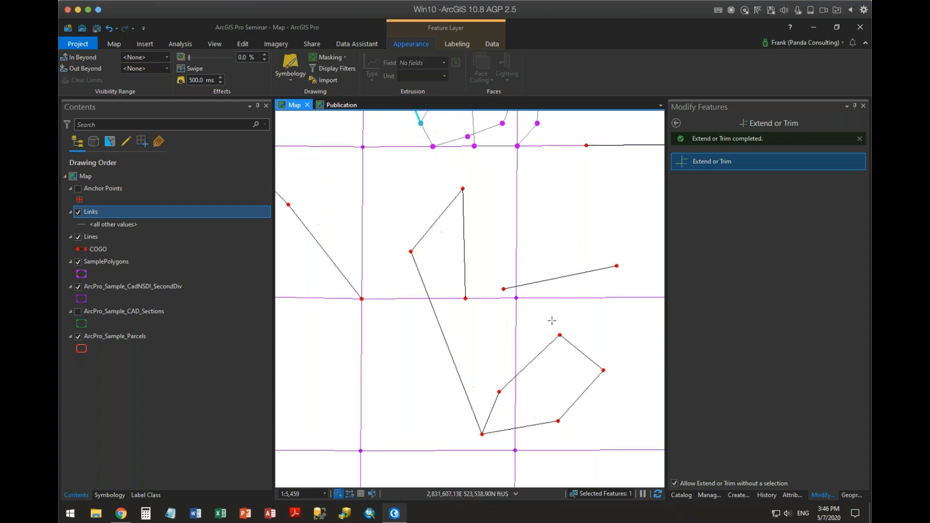
{"action": "left_click", "coordinate": [657, 494]}
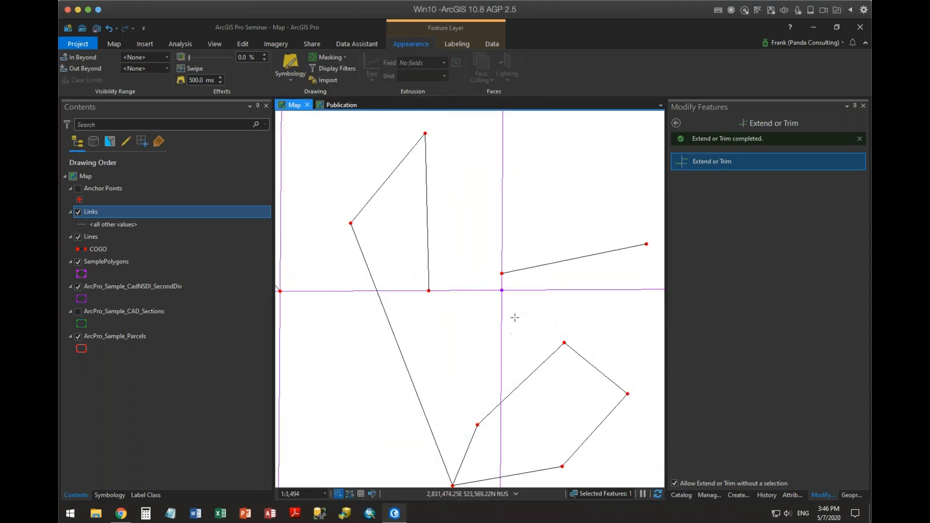
Extend the east end of the gently sloping line to the next vertical section boundary and redraw the map.
{"action": "left_click_drag", "start_coordinate": [515, 317], "coordinate": [386, 156]}
{"action": "left_click_drag", "start_coordinate": [518, 403], "coordinate": [608, 499]}
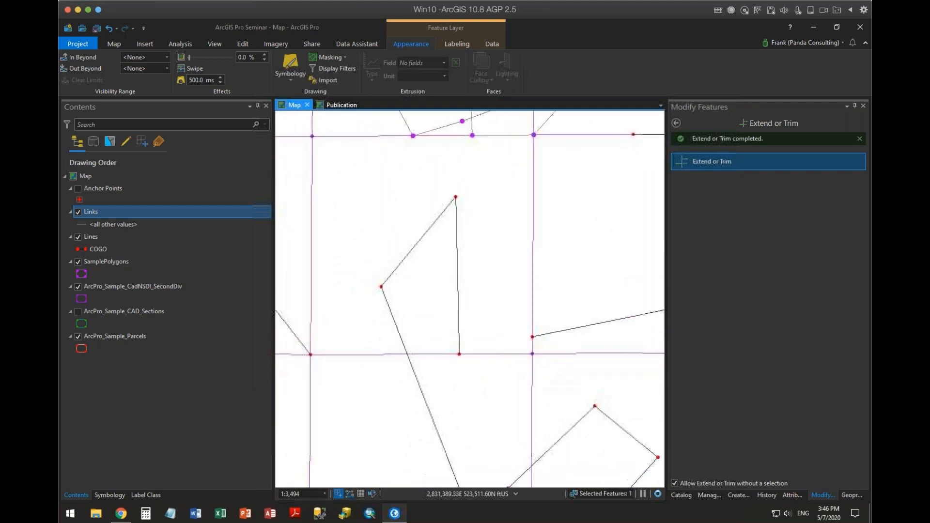
{"action": "left_click_drag", "start_coordinate": [354, 372], "coordinate": [589, 493]}
{"action": "left_click_drag", "start_coordinate": [414, 381], "coordinate": [339, 484]}
{"action": "left_click_drag", "start_coordinate": [535, 316], "coordinate": [310, 310]}
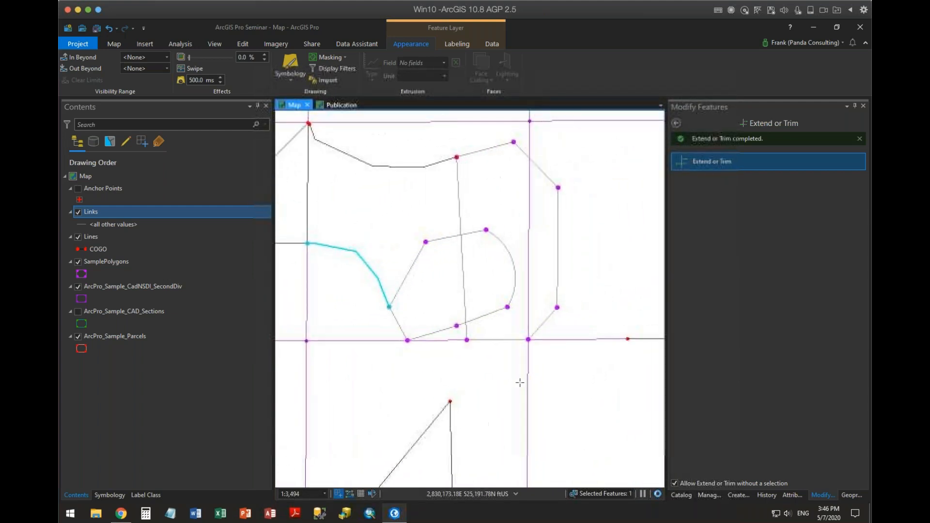
{"action": "left_click_drag", "start_coordinate": [519, 382], "coordinate": [439, 112]}
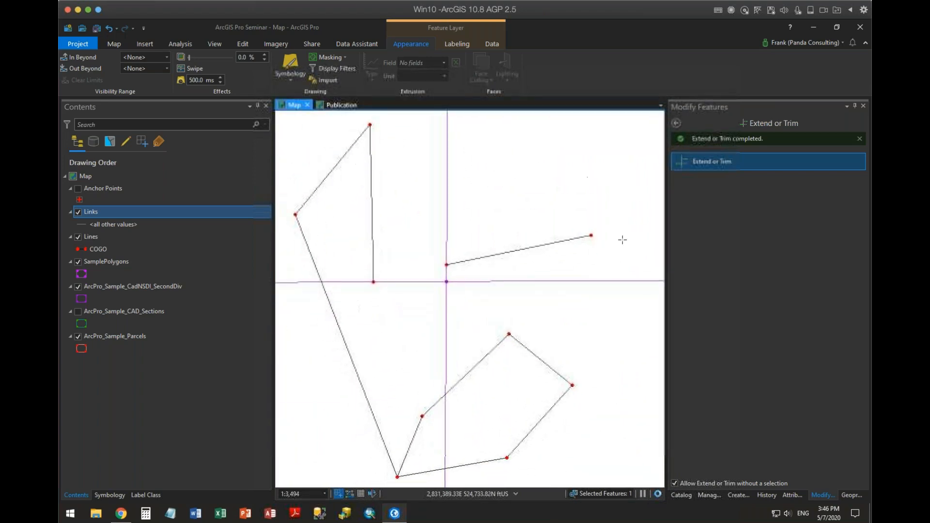
{"action": "left_click_drag", "start_coordinate": [621, 239], "coordinate": [486, 274]}
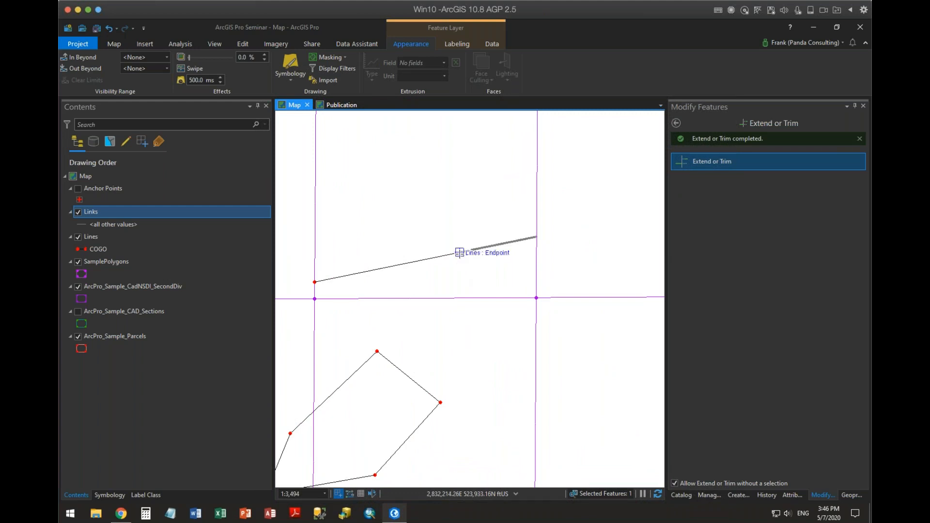
{"action": "left_click", "coordinate": [659, 494]}
Clear the selection of the curved polyline north of the edited lines.
{"action": "scroll", "coordinate": [515, 296], "scroll_direction": "down", "scroll_amount": 2}
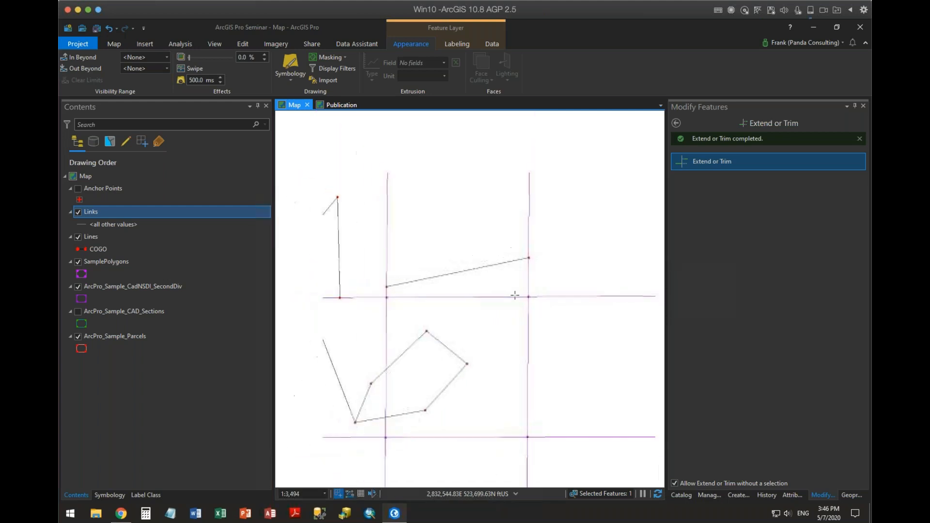
{"action": "left_click_drag", "start_coordinate": [516, 297], "coordinate": [590, 234]}
{"action": "left_click_drag", "start_coordinate": [559, 313], "coordinate": [601, 211]}
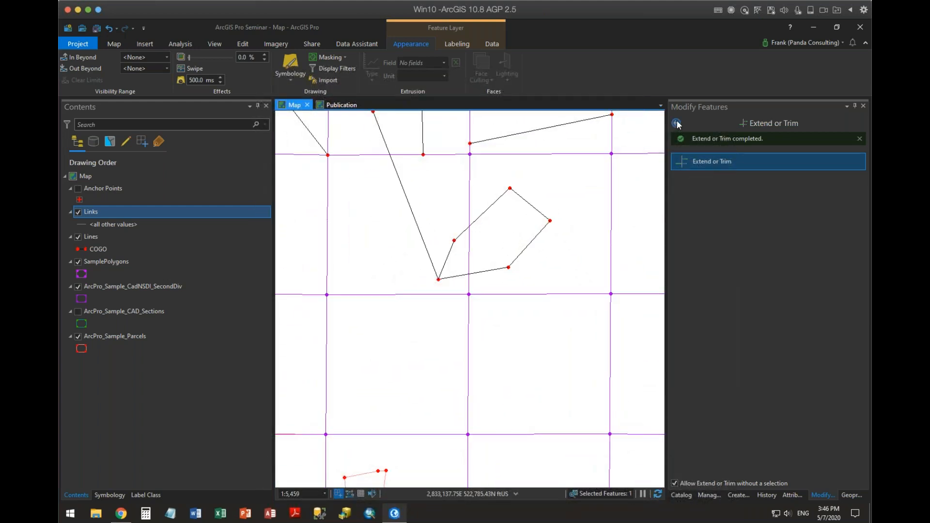
{"action": "left_click_drag", "start_coordinate": [458, 181], "coordinate": [510, 328]}
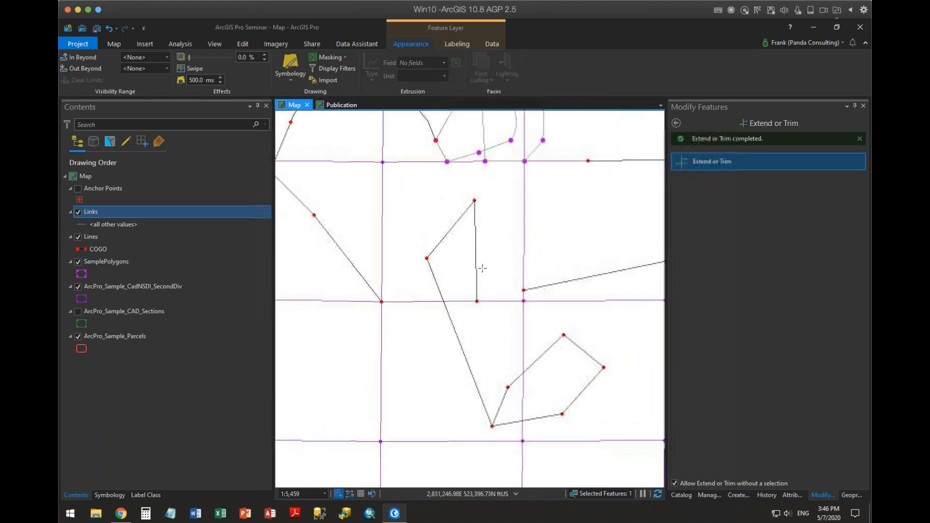
{"action": "left_click_drag", "start_coordinate": [455, 200], "coordinate": [518, 367]}
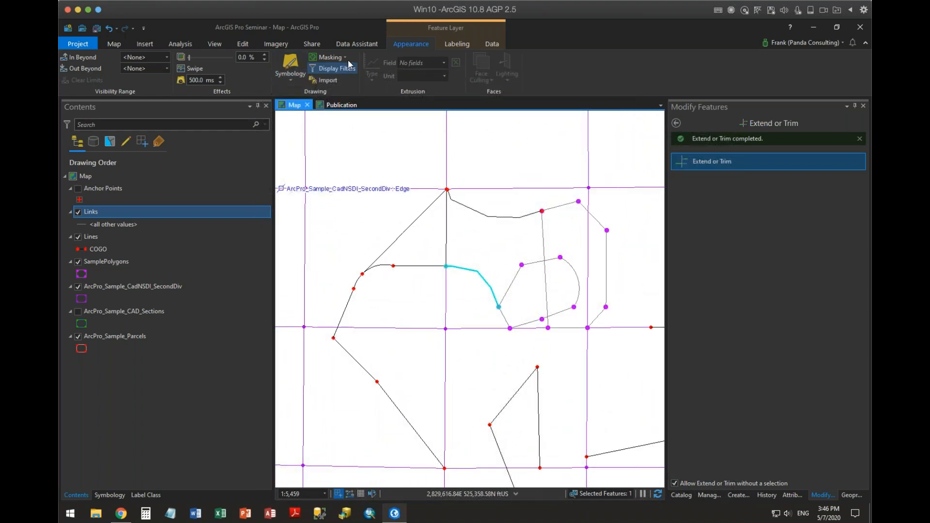
{"action": "left_click", "coordinate": [243, 44]}
{"action": "left_click", "coordinate": [377, 68]}
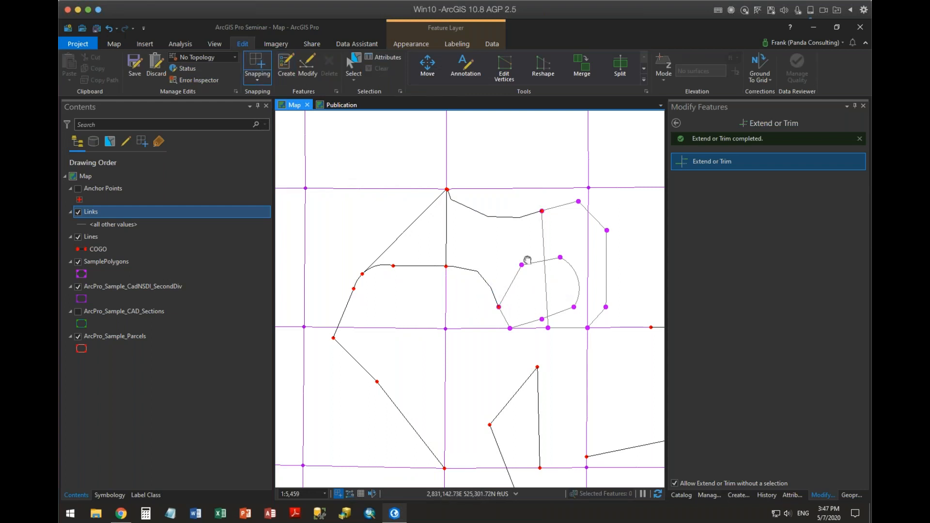
Fillet the pointed corner between the diagonal line and the near-vertical line with a freely chosen radius.
{"action": "left_click_drag", "start_coordinate": [527, 260], "coordinate": [461, 178]}
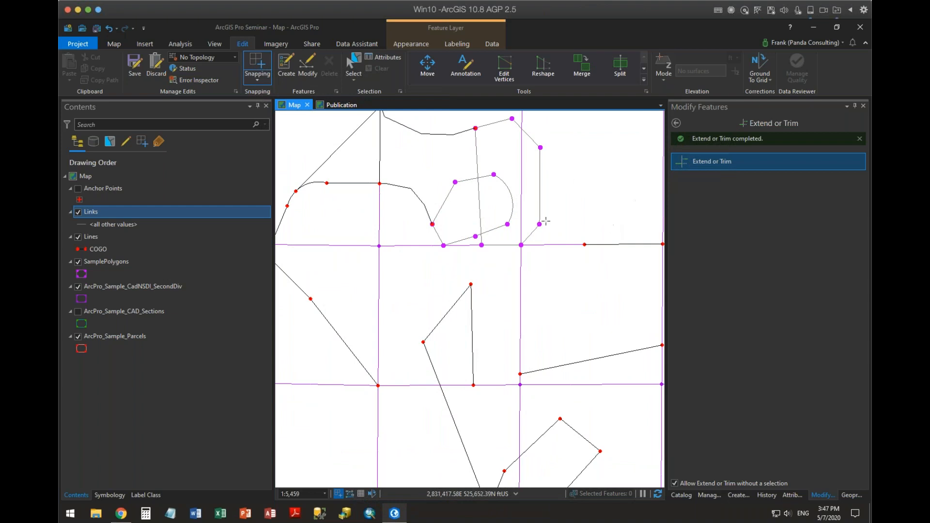
{"action": "left_click", "coordinate": [675, 121]}
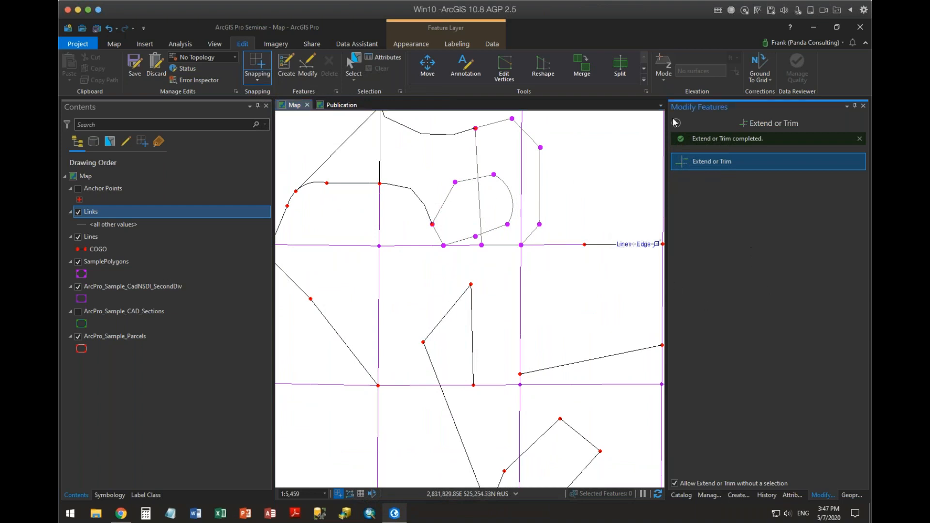
{"action": "left_click", "coordinate": [676, 124]}
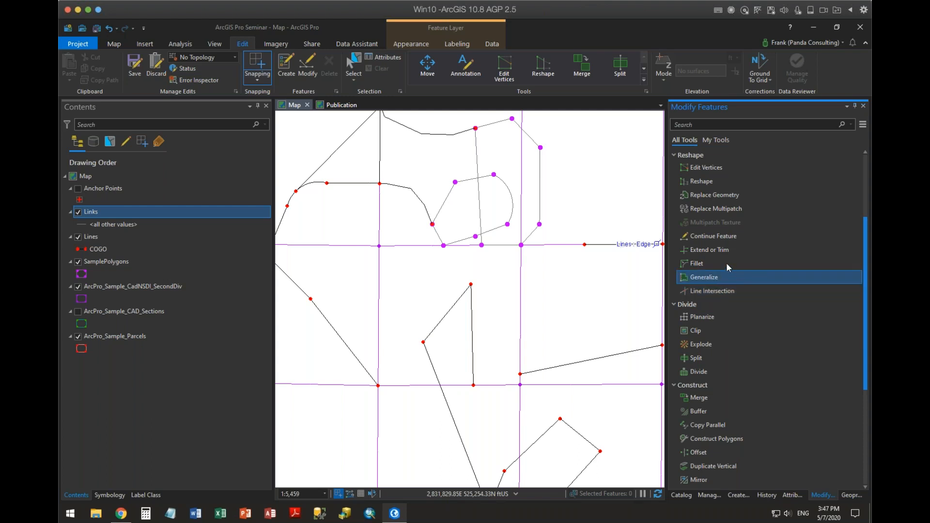
{"action": "left_click", "coordinate": [702, 265]}
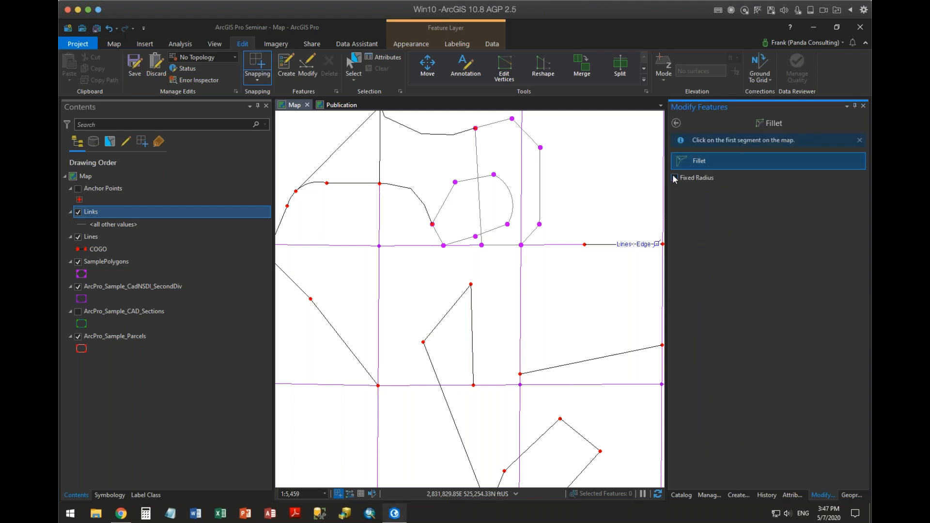
{"action": "left_click", "coordinate": [456, 302]}
{"action": "left_click", "coordinate": [470, 309]}
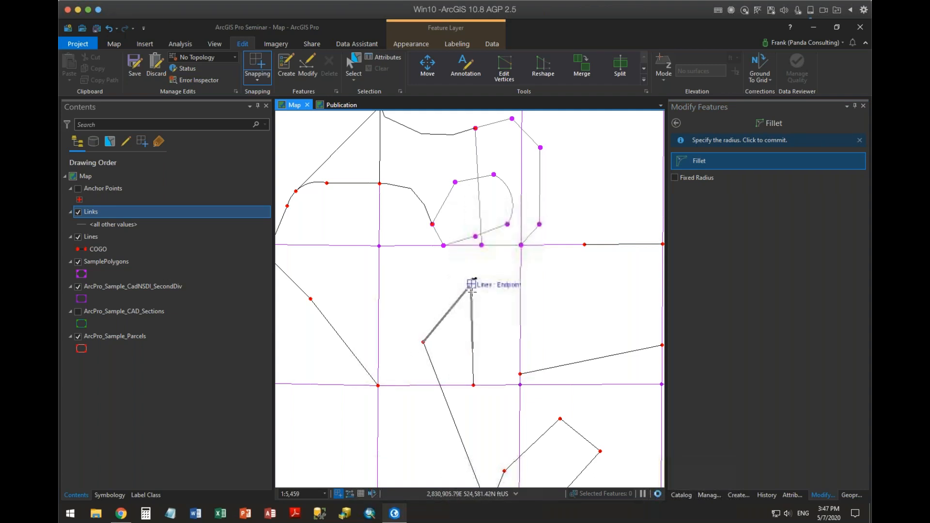
{"action": "left_click", "coordinate": [463, 306]}
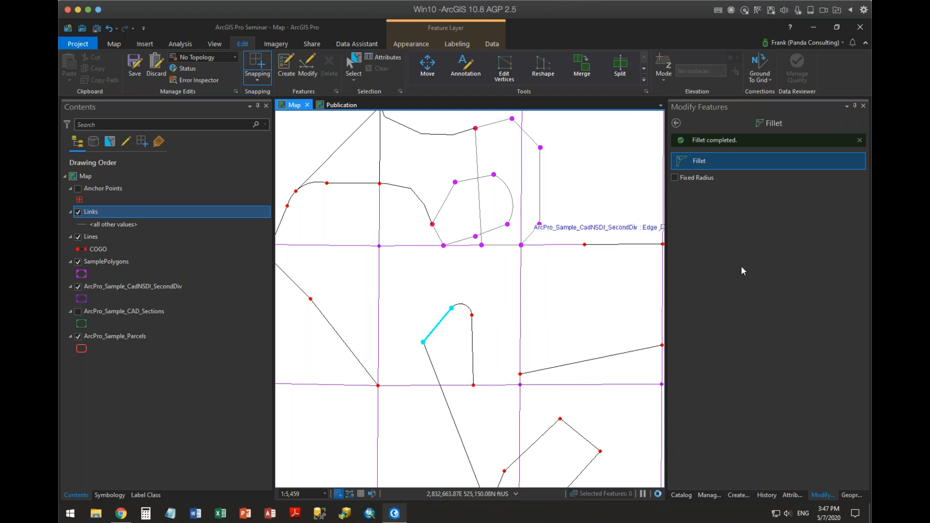
Select the gently sloping line and split it about two-fifths of the way from its west end.
{"action": "left_click_drag", "start_coordinate": [523, 339], "coordinate": [507, 235]}
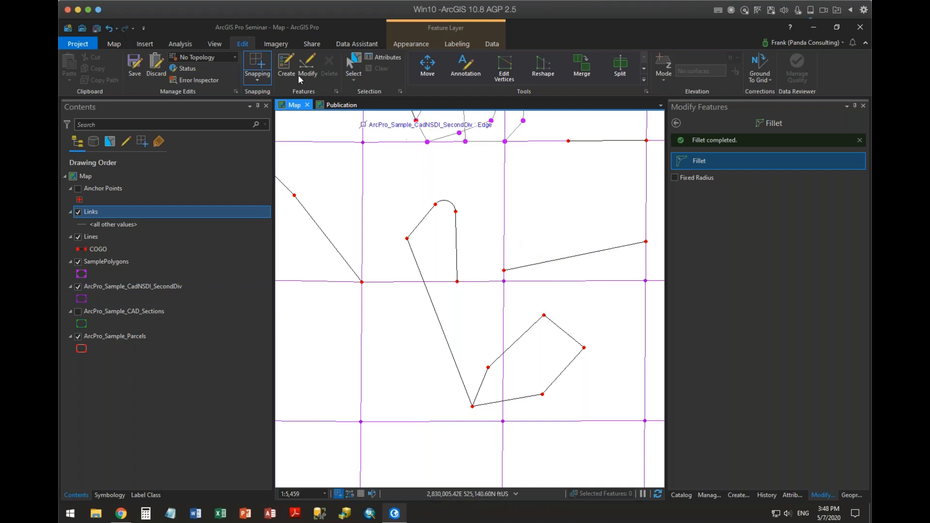
{"action": "left_click", "coordinate": [353, 66]}
{"action": "left_click_drag", "start_coordinate": [568, 252], "coordinate": [585, 274]}
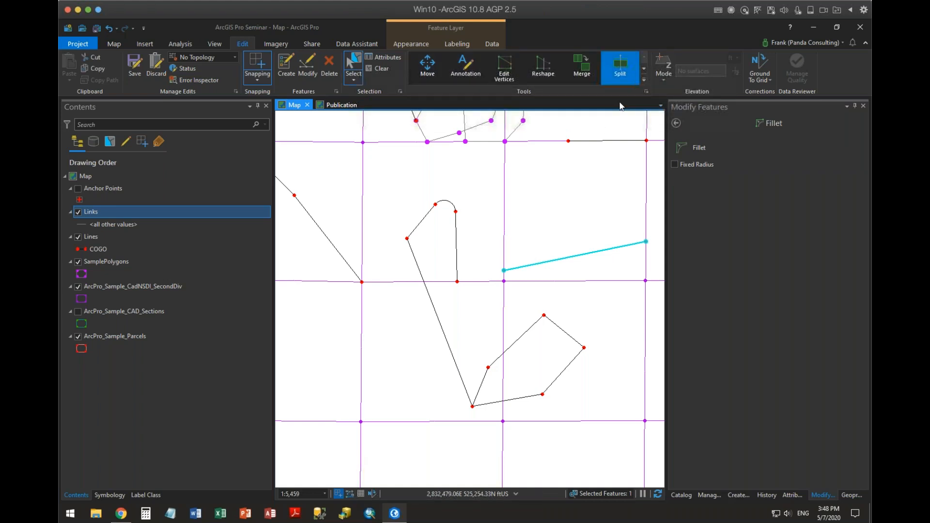
{"action": "left_click", "coordinate": [620, 68]}
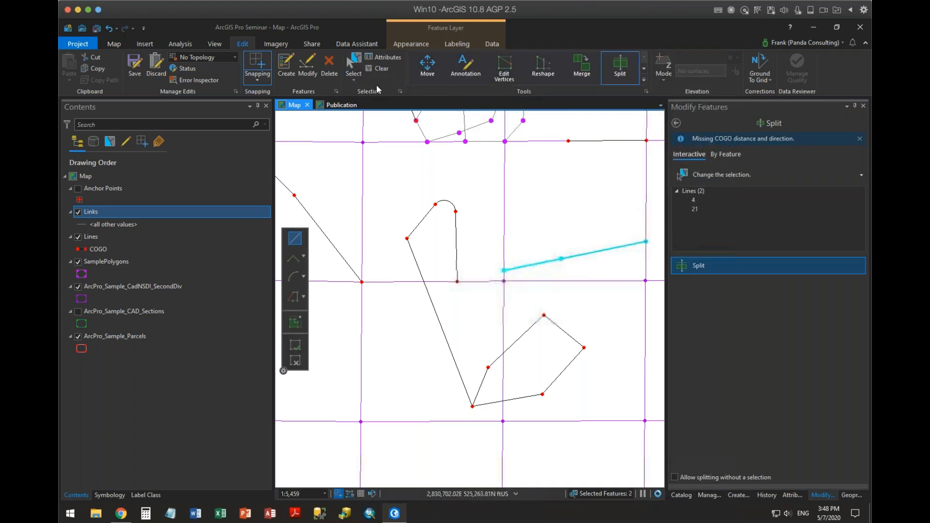
Delete the western piece of the split line and return to the list of modify tools.
{"action": "left_click", "coordinate": [354, 67]}
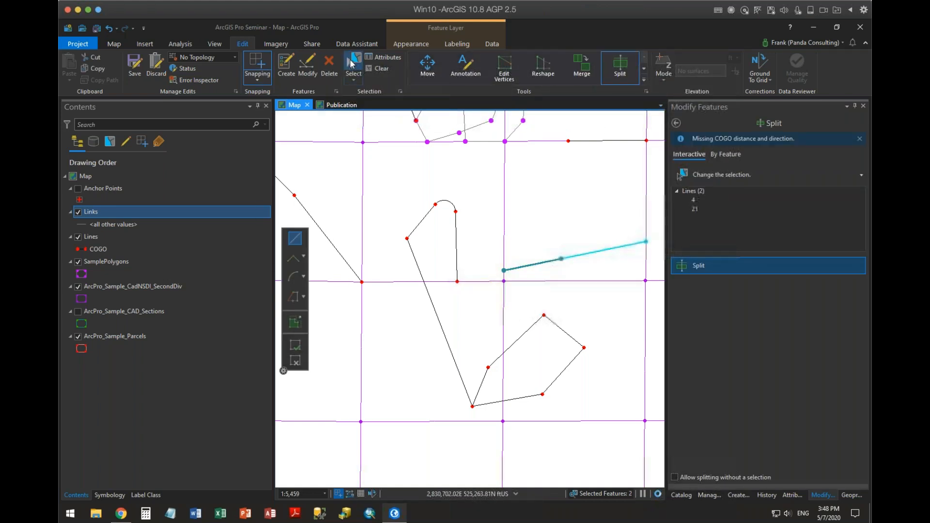
{"action": "left_click", "coordinate": [544, 263], "text": "ctrl"}
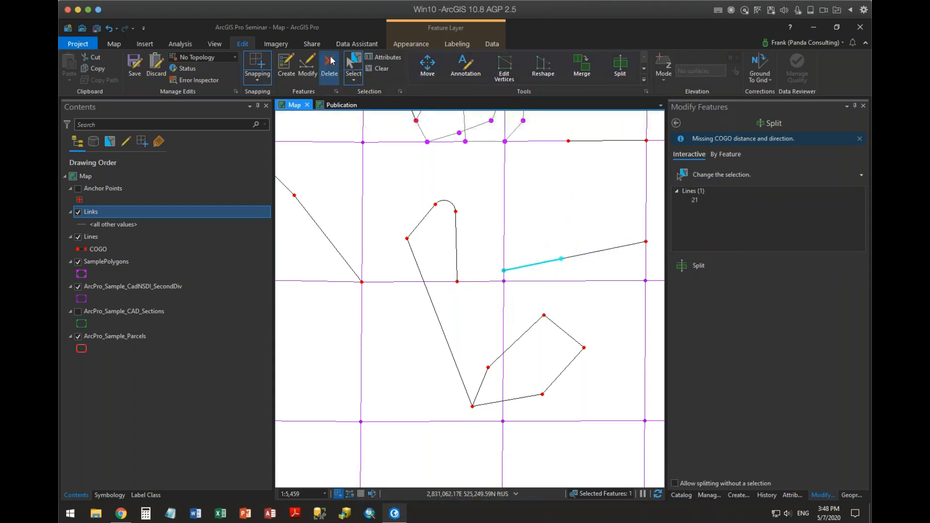
{"action": "left_click", "coordinate": [381, 68]}
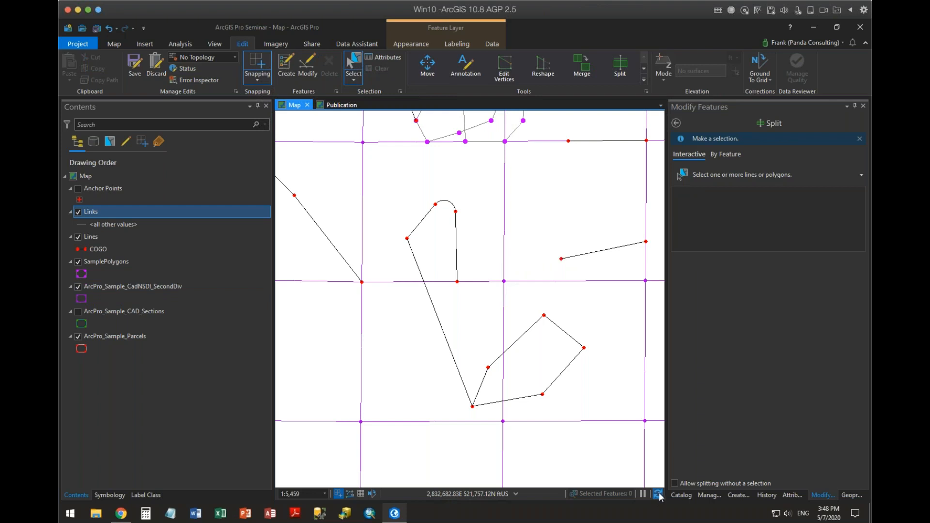
{"action": "scroll", "coordinate": [586, 290], "scroll_direction": "up", "scroll_amount": 3}
{"action": "scroll", "coordinate": [586, 290], "scroll_direction": "down", "scroll_amount": 3}
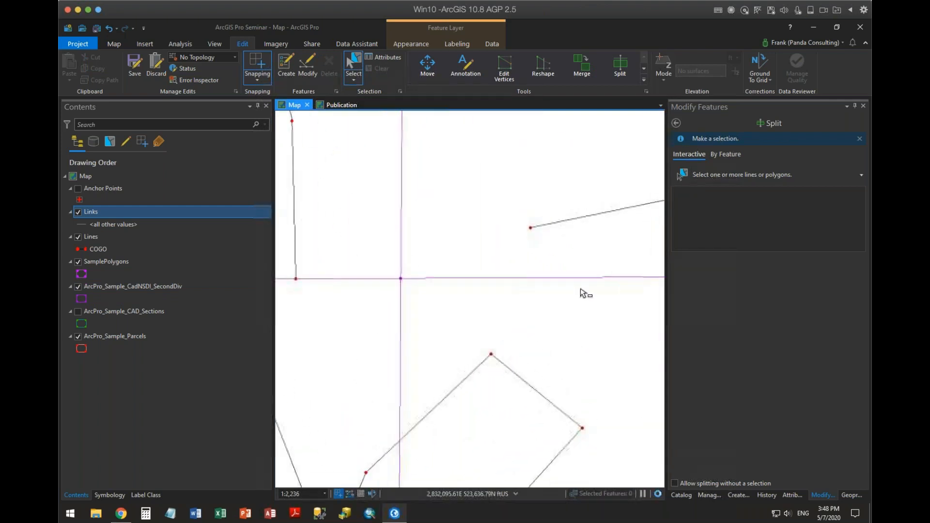
{"action": "left_click", "coordinate": [676, 123]}
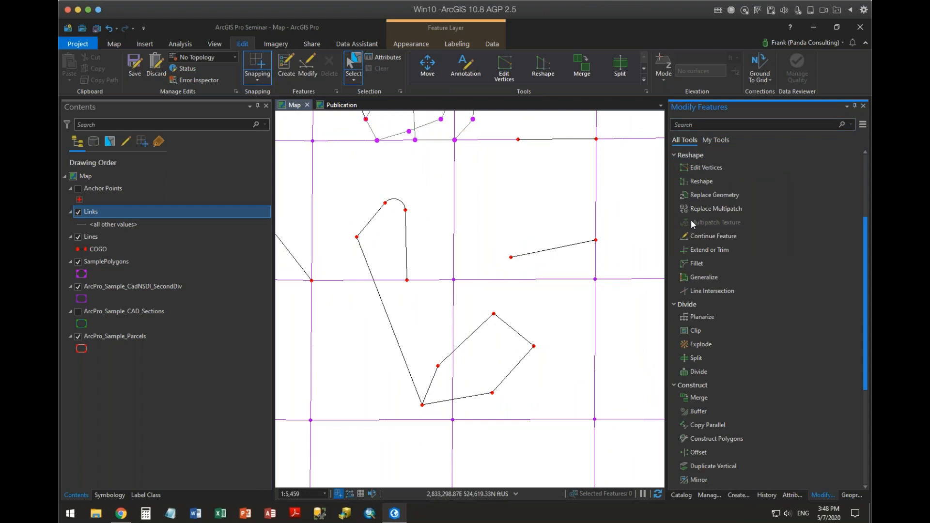
Make the ArcPro_Sample_CadNSDI_SecondDiv, ArcPro_Sample_CAD_Sections and ArcPro_Sample_Parcels layers selectable.
{"action": "left_click", "coordinate": [100, 261]}
{"action": "left_click", "coordinate": [110, 142]}
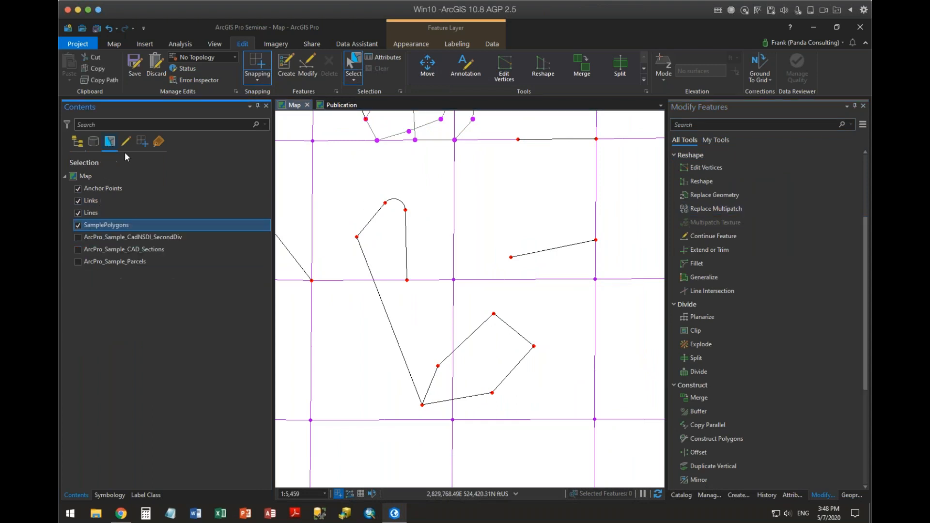
{"action": "left_click", "coordinate": [77, 237]}
{"action": "left_click", "coordinate": [78, 249]}
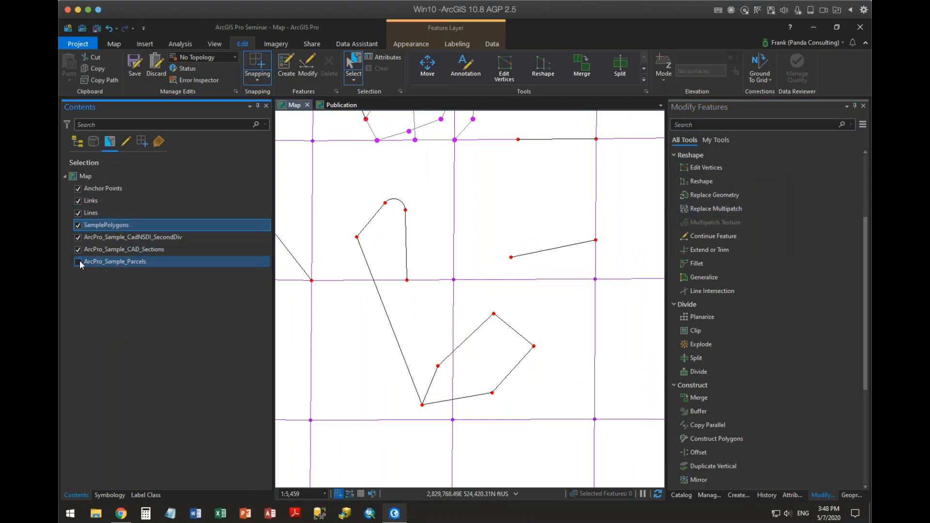
{"action": "left_click", "coordinate": [78, 262]}
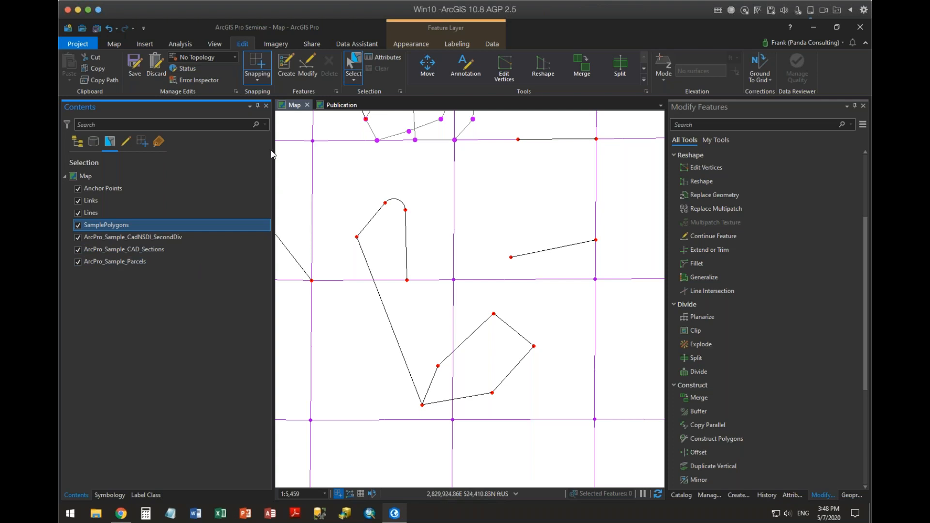
Select the second-division square around the short sloping line, view its attributes and clear the selection.
{"action": "left_click", "coordinate": [561, 187]}
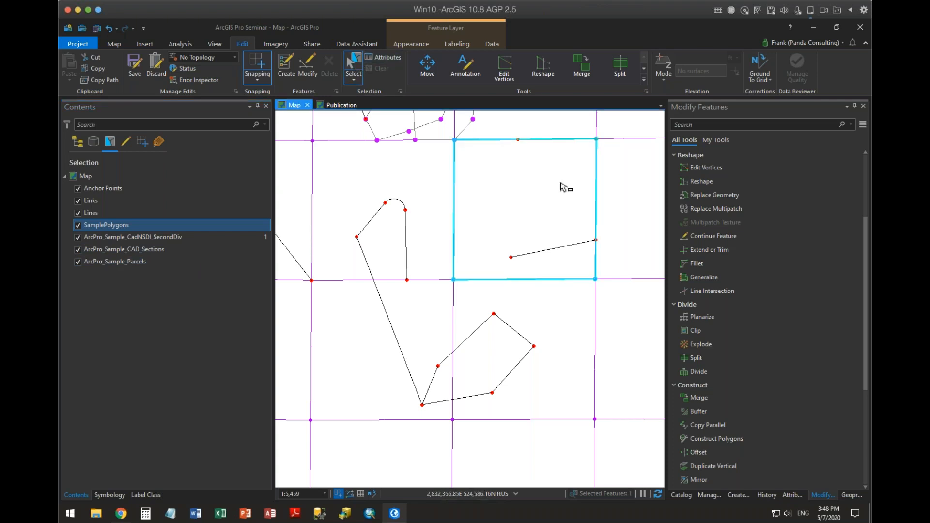
{"action": "left_click", "coordinate": [792, 494]}
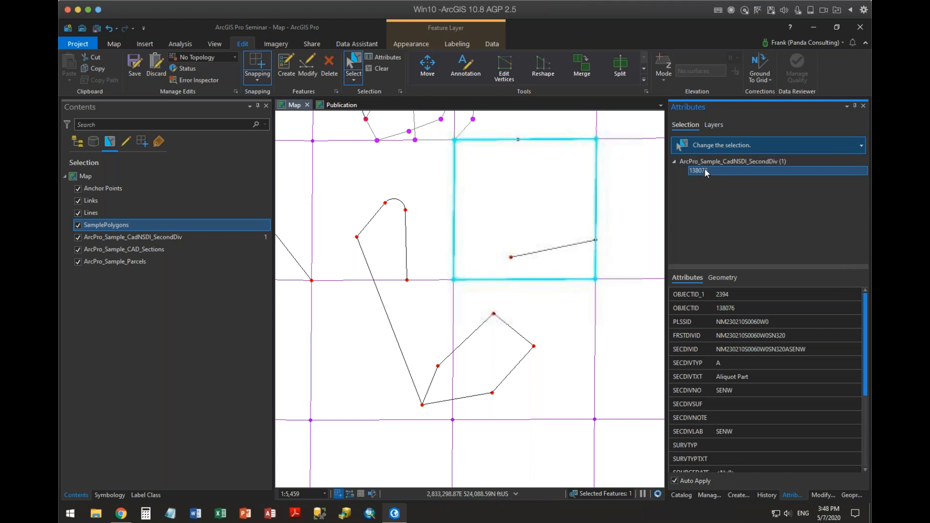
{"action": "left_click", "coordinate": [379, 68]}
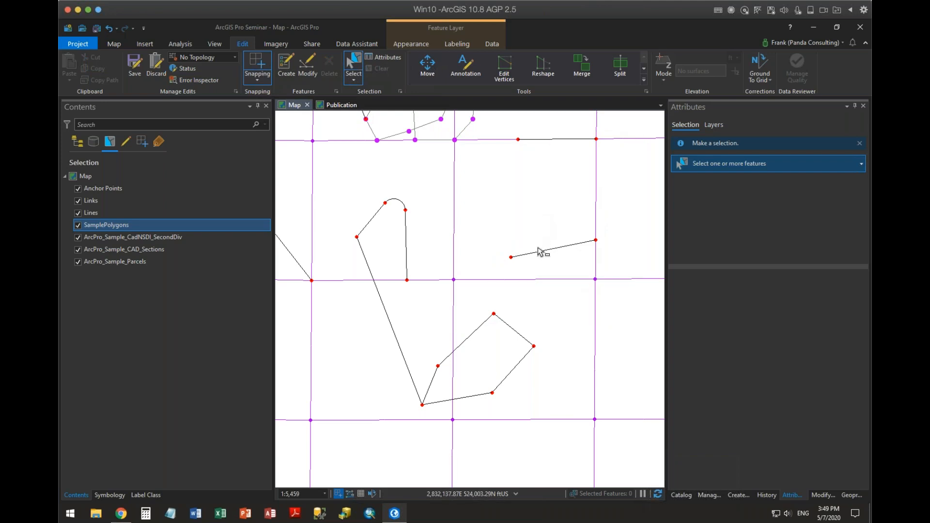
Activate Extend or Trim and make the ArcPro_Sample_CadNSDI_SecondDiv layer unselectable.
{"action": "left_click_drag", "start_coordinate": [542, 251], "coordinate": [561, 312]}
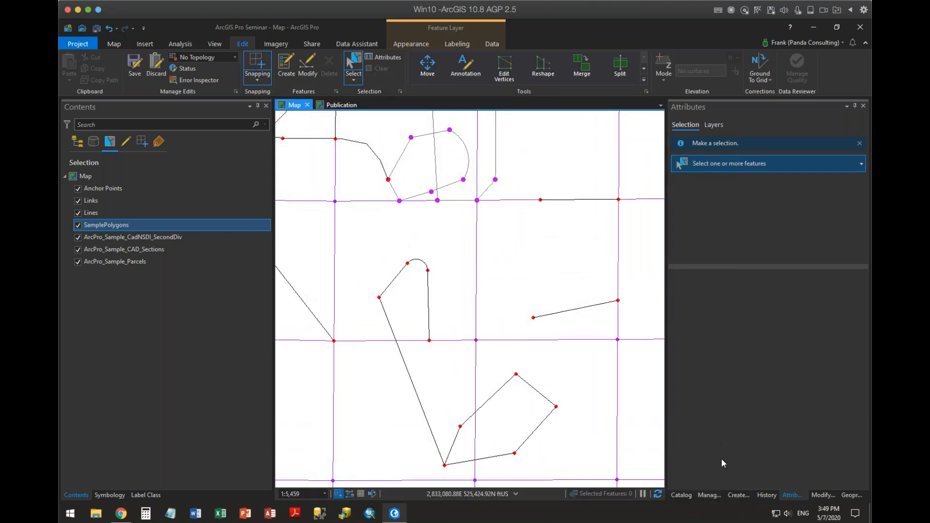
{"action": "left_click", "coordinate": [822, 495]}
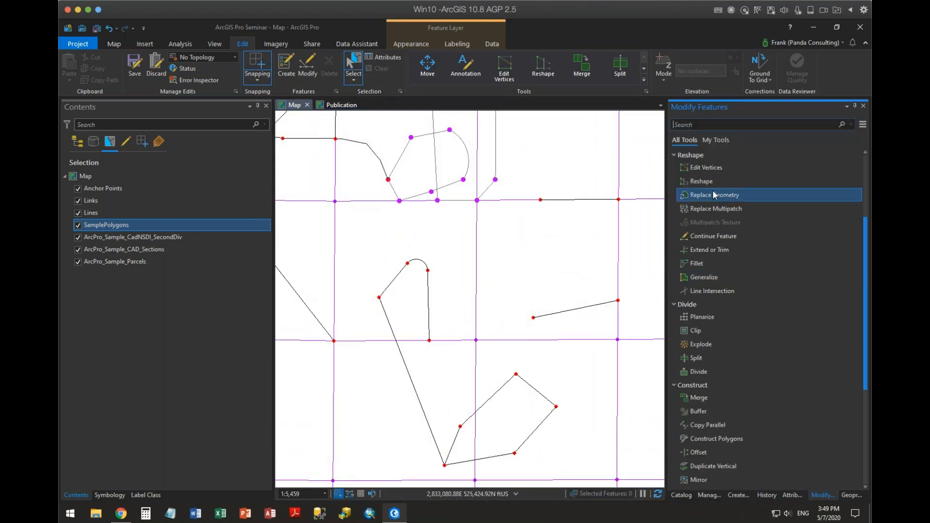
{"action": "left_click", "coordinate": [693, 250]}
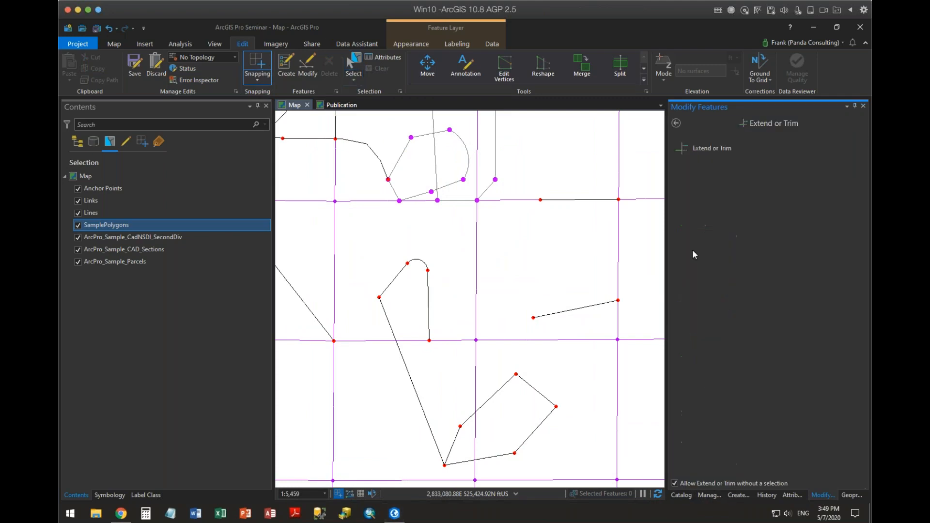
{"action": "left_click", "coordinate": [683, 152]}
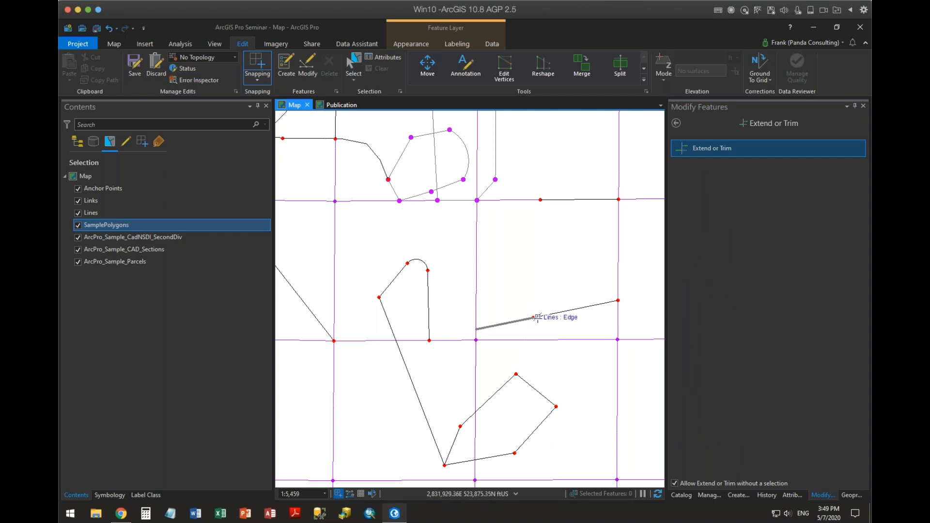
{"action": "left_click", "coordinate": [77, 237]}
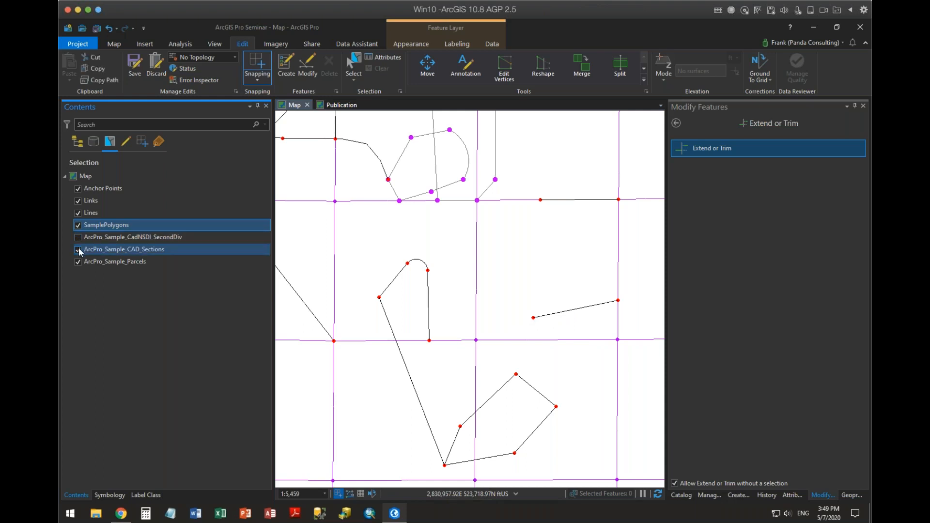
Hide the ArcPro_Sample_CadNSDI_SecondDiv layer on the map while keeping SamplePolygons displayed.
{"action": "left_click", "coordinate": [78, 142]}
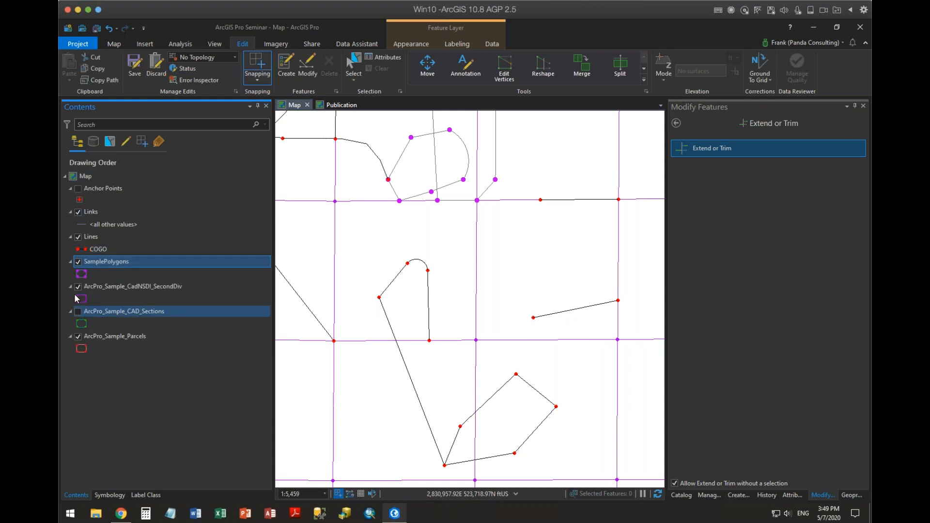
{"action": "left_click", "coordinate": [81, 274]}
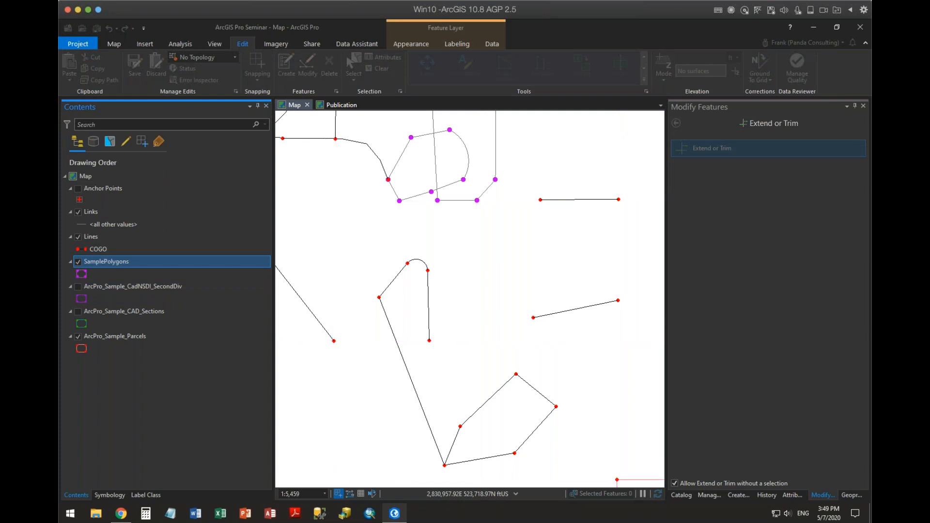
{"action": "left_click", "coordinate": [78, 262]}
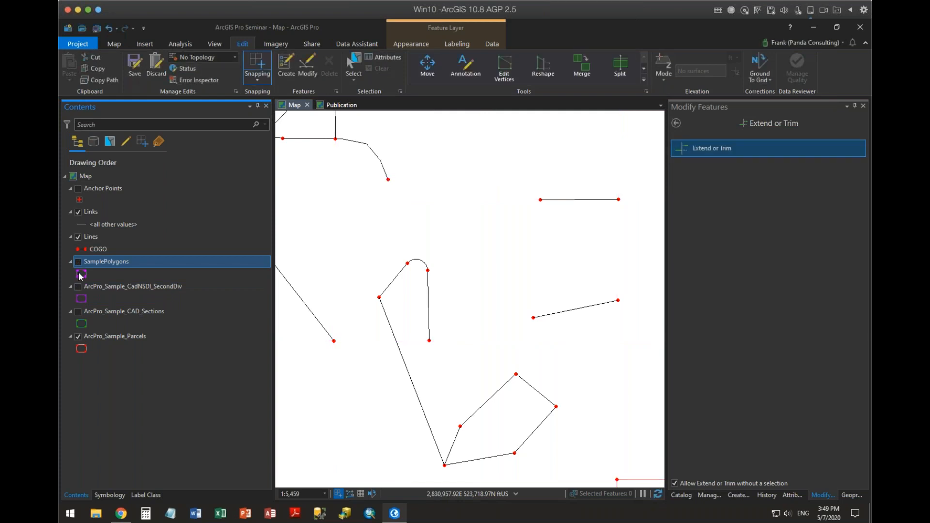
{"action": "left_click", "coordinate": [78, 263]}
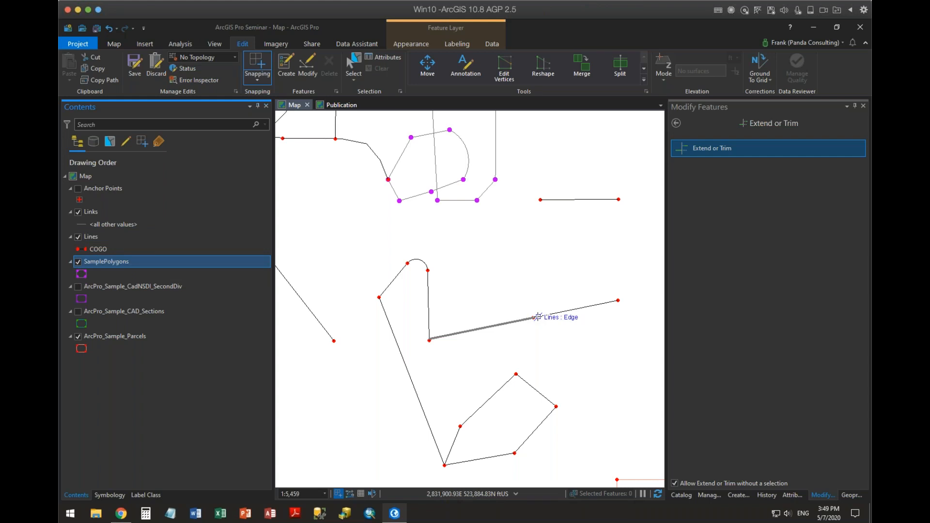
Extend the short sloping line westward to the near-vertical line, refresh and inspect the junction, and return to the list of modify tools.
{"action": "left_click", "coordinate": [538, 317]}
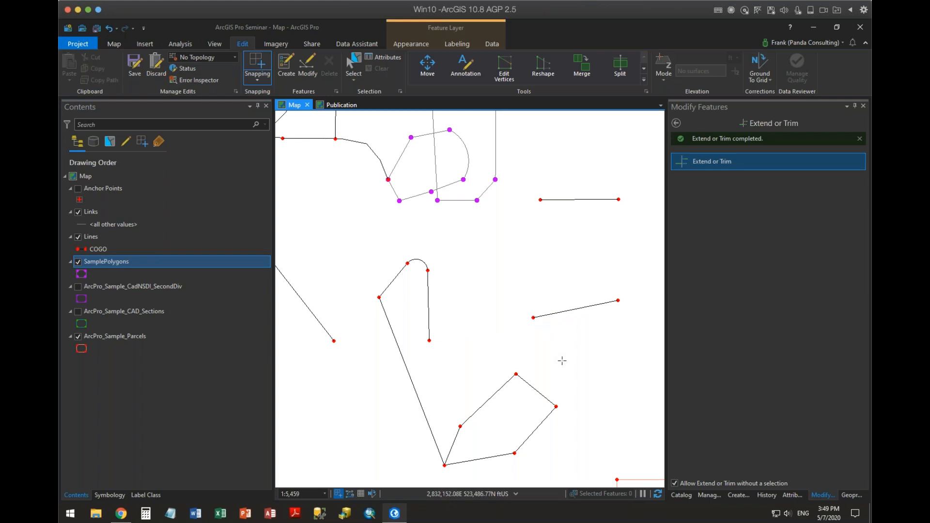
{"action": "left_click", "coordinate": [658, 495]}
{"action": "scroll", "coordinate": [417, 352], "scroll_direction": "up", "scroll_amount": 3}
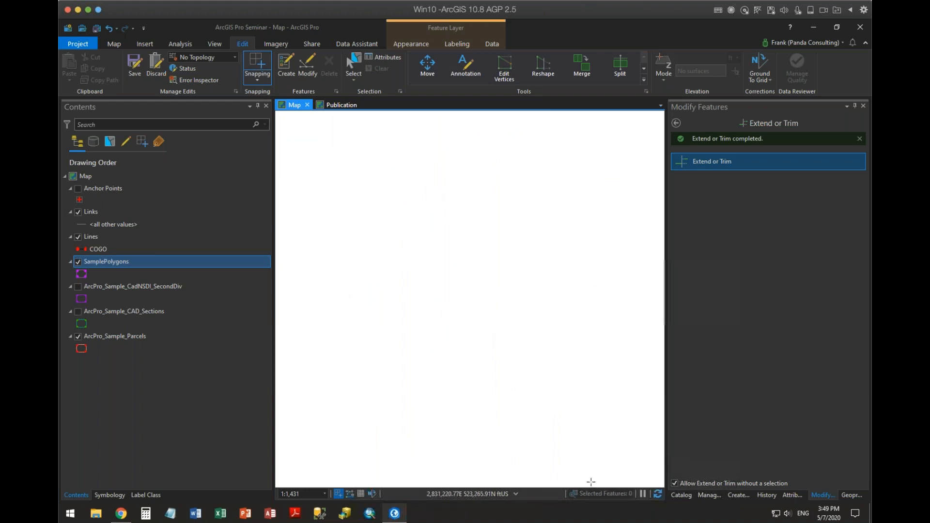
{"action": "scroll", "coordinate": [449, 344], "scroll_direction": "down", "scroll_amount": 2}
{"action": "scroll", "coordinate": [440, 336], "scroll_direction": "down", "scroll_amount": 1}
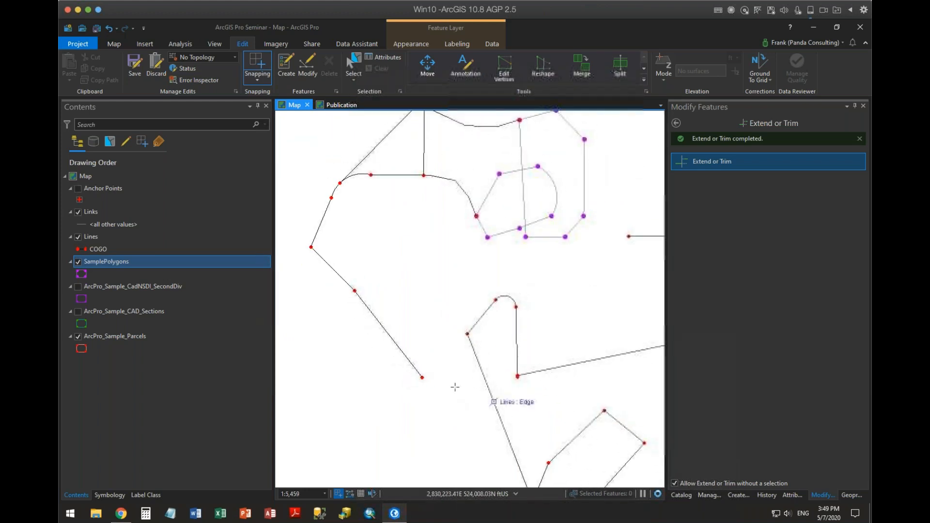
{"action": "left_click_drag", "start_coordinate": [501, 384], "coordinate": [430, 280]}
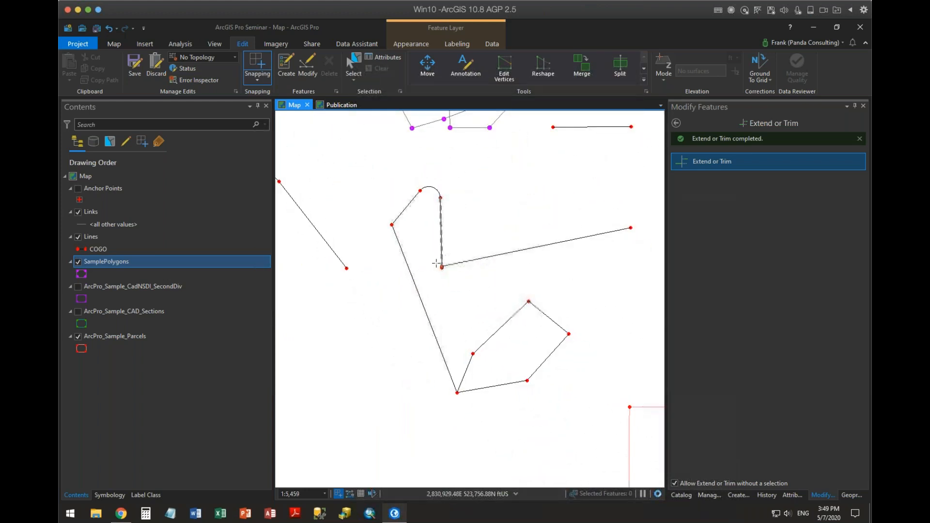
{"action": "left_click", "coordinate": [676, 123]}
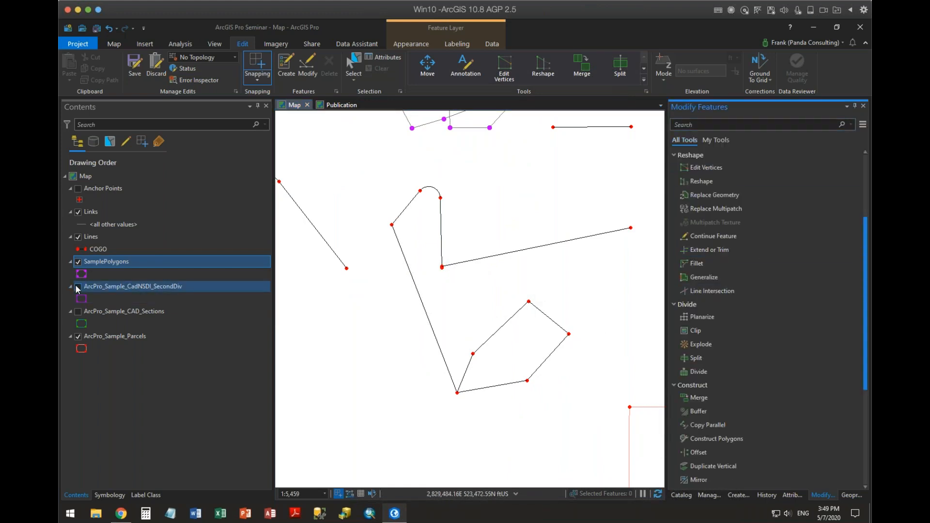
Display the ArcPro_Sample_CadNSDI_SecondDiv and ArcPro_Sample_CAD_Sections layers on the map.
{"action": "left_click", "coordinate": [77, 287]}
{"action": "left_click", "coordinate": [78, 311]}
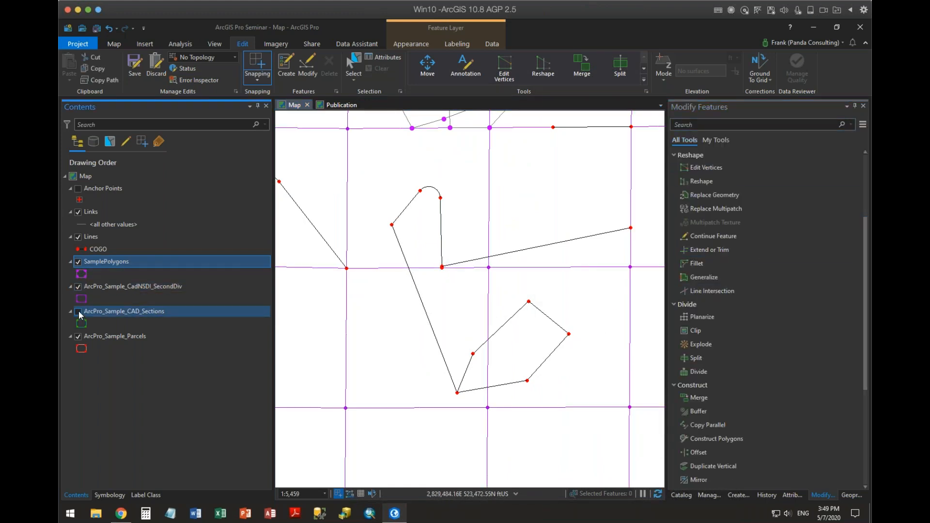
{"action": "left_click", "coordinate": [570, 303]}
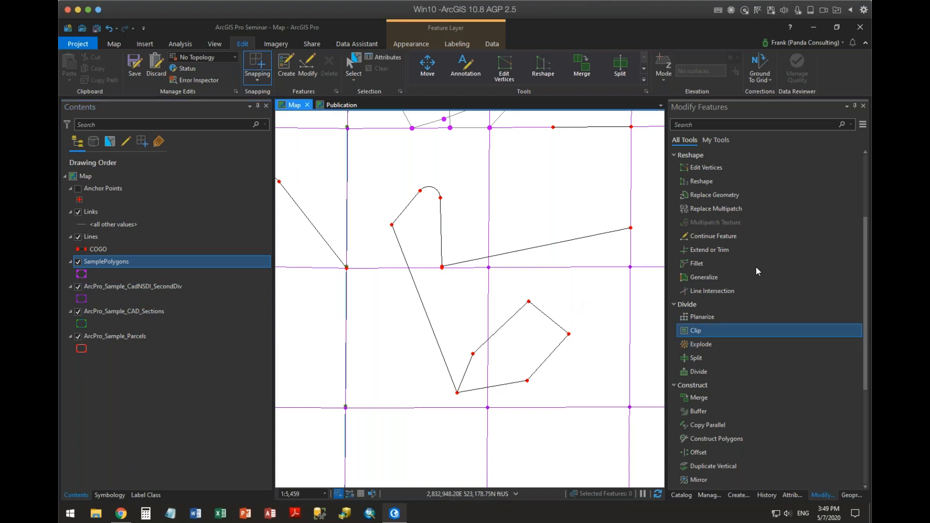
Fillet the north corner of the closed loop of lines with a fixed radius of 200 ft.
{"action": "left_click", "coordinate": [698, 263]}
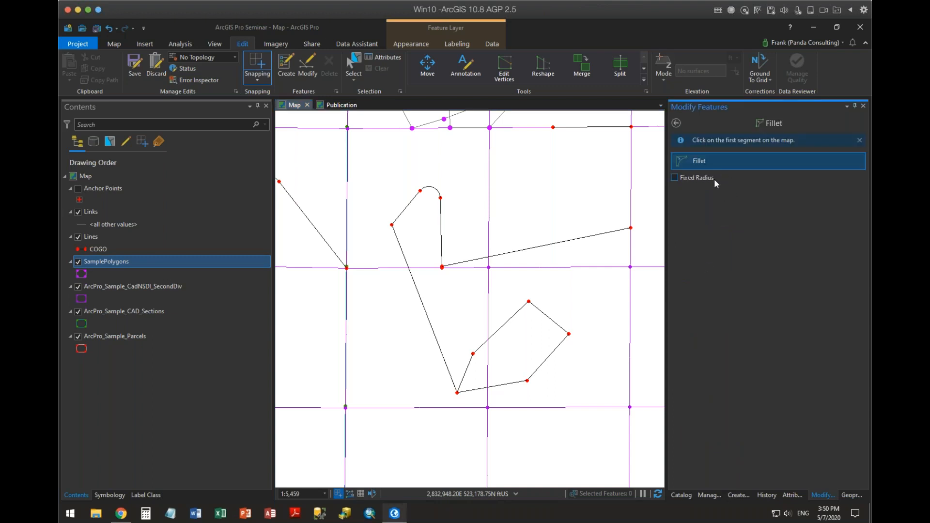
{"action": "left_click", "coordinate": [674, 178]}
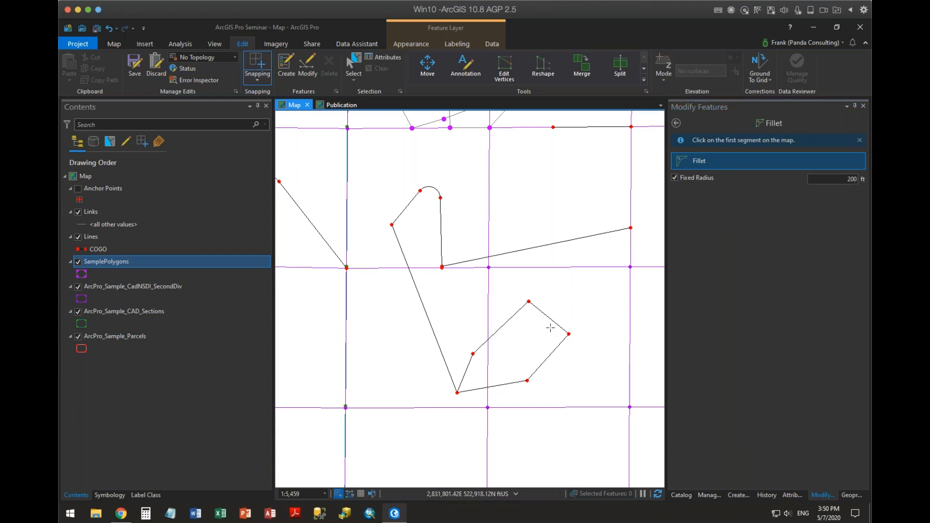
{"action": "scroll", "coordinate": [522, 321], "scroll_direction": "up", "scroll_amount": 2}
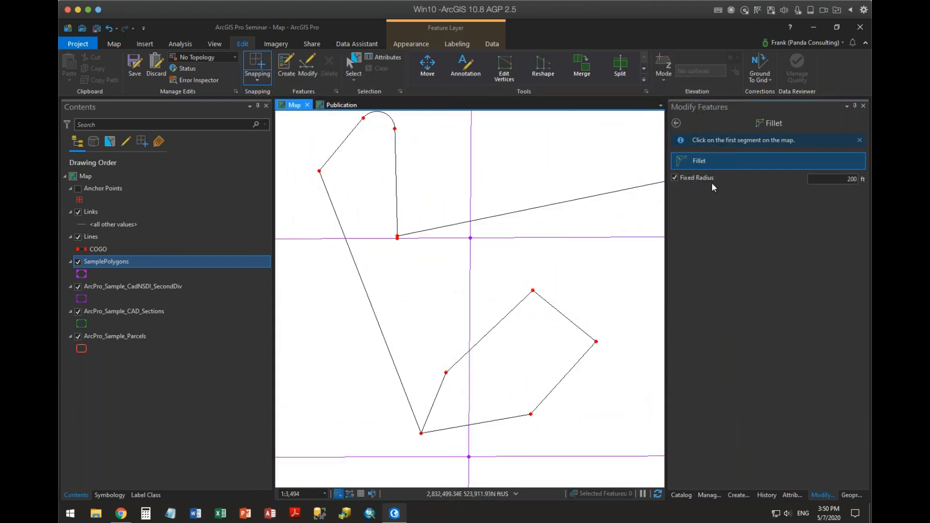
{"action": "left_click", "coordinate": [544, 300]}
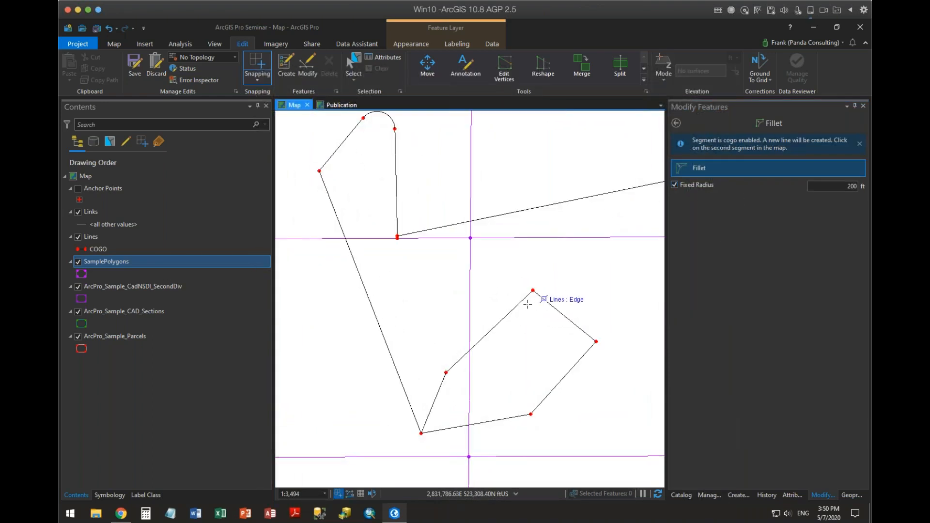
{"action": "left_click", "coordinate": [521, 301]}
{"action": "left_click", "coordinate": [542, 317]}
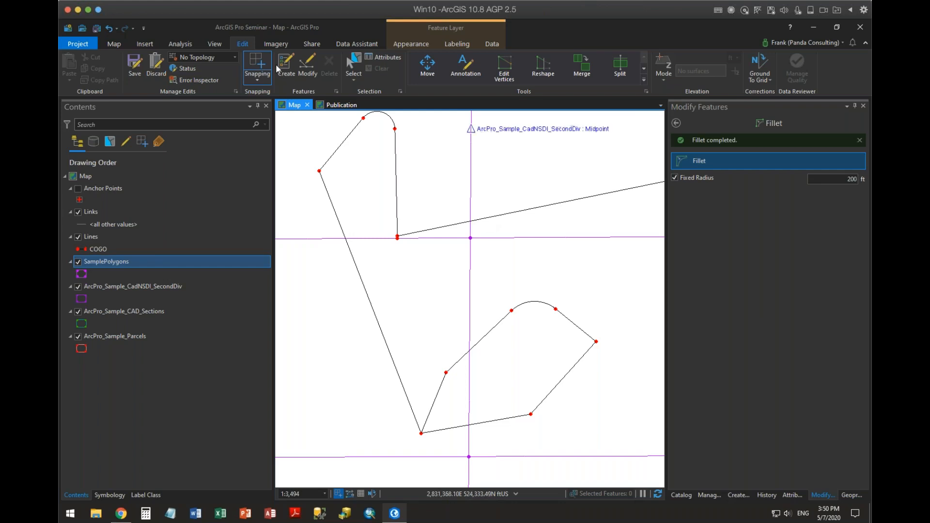
Select the two lines meeting at the loop's southeast corner and set the Distance attribute of line 8 to 585.
{"action": "left_click", "coordinate": [353, 63]}
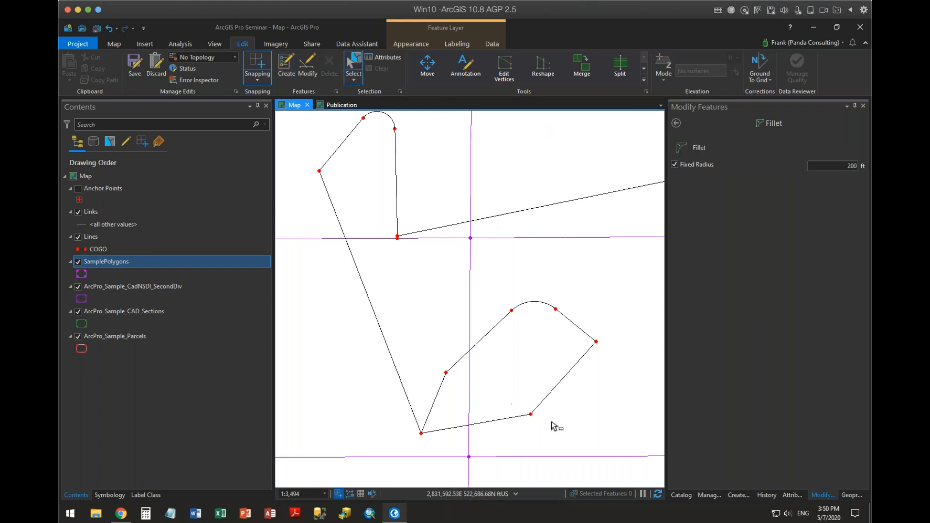
{"action": "left_click_drag", "start_coordinate": [511, 404], "coordinate": [551, 423]}
{"action": "left_click", "coordinate": [794, 495]}
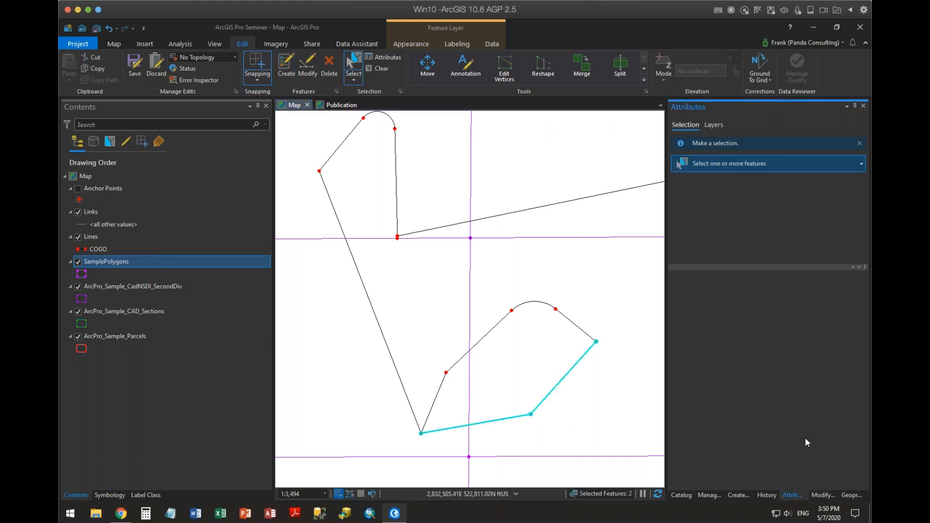
{"action": "left_click", "coordinate": [753, 298]}
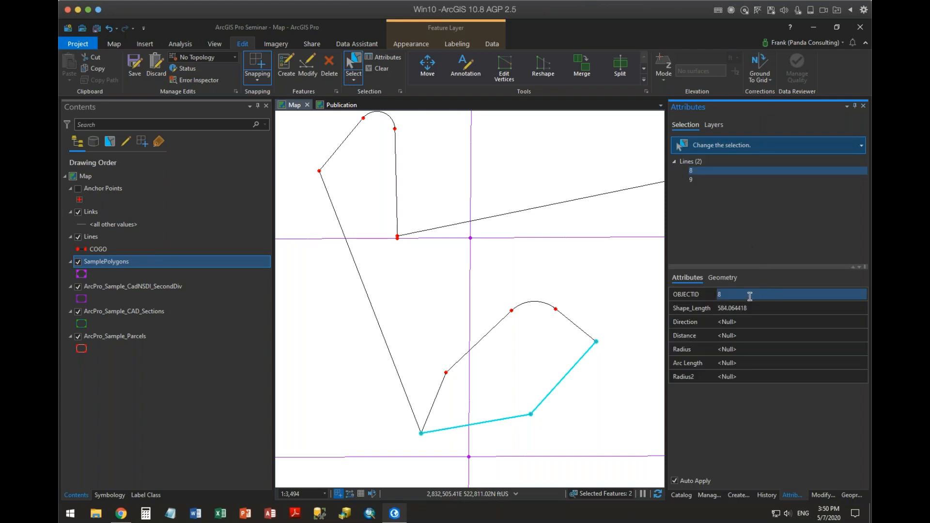
{"action": "left_click", "coordinate": [768, 335]}
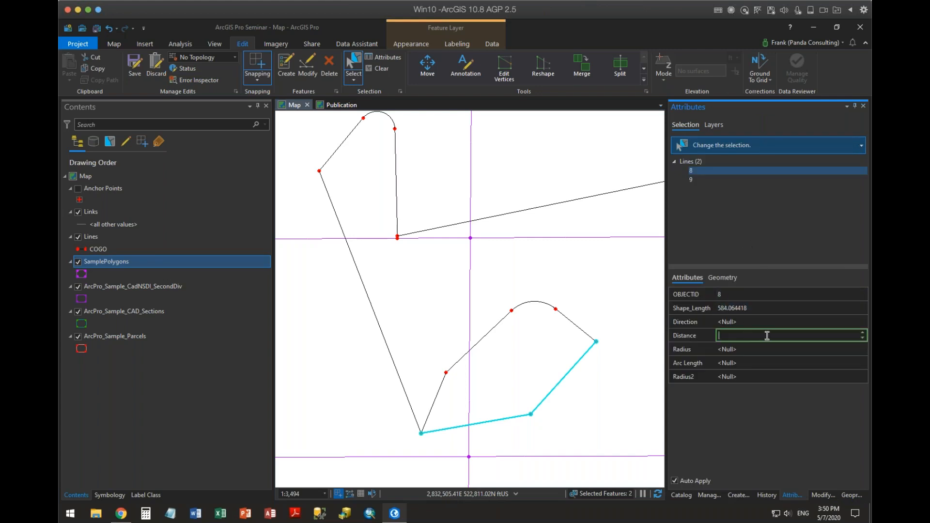
{"action": "type", "text": "585"}
{"action": "key", "text": "Tab"}
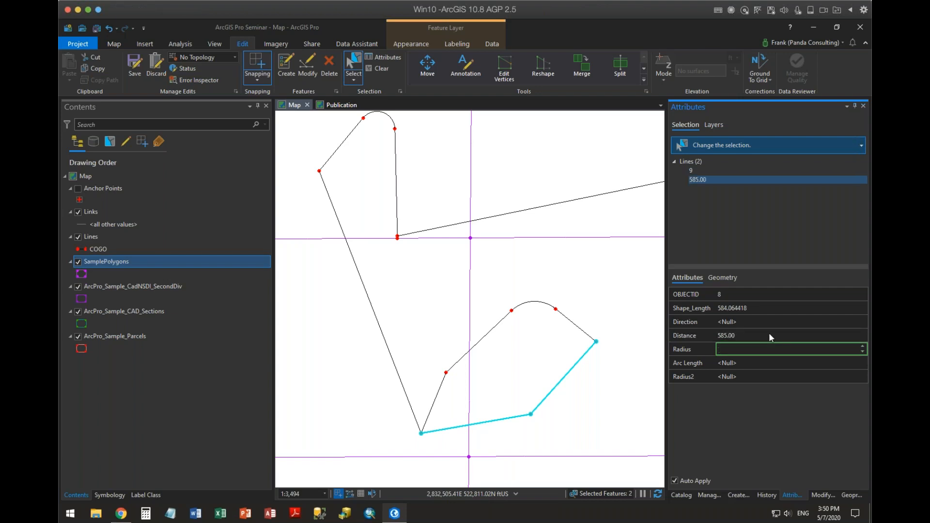
Set the Direction attribute of line 9 to N90-00-00E and its Distance to 650, and clear the selection.
{"action": "left_click", "coordinate": [702, 168]}
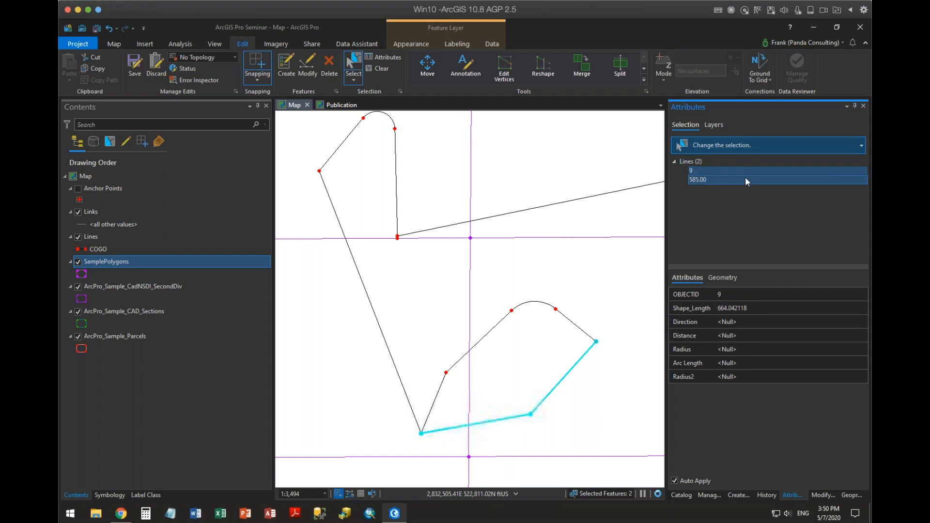
{"action": "left_click", "coordinate": [739, 323]}
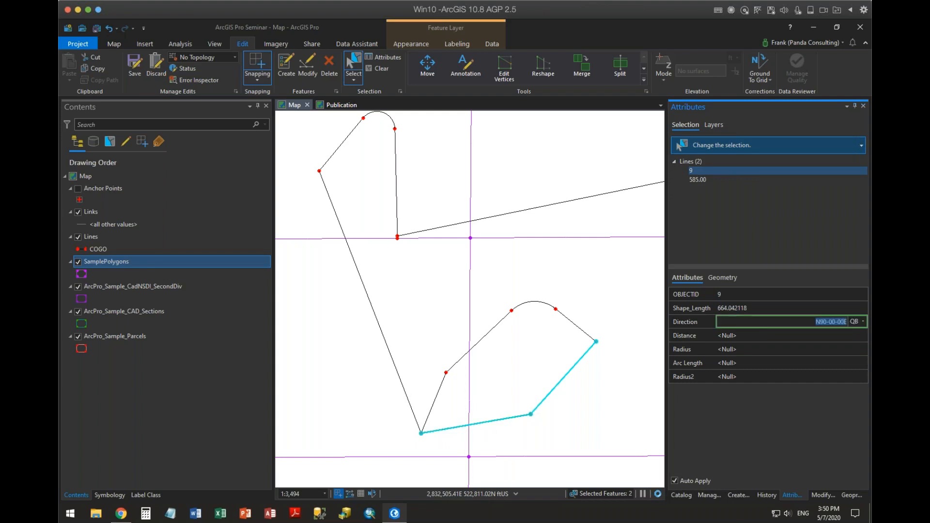
{"action": "left_click", "coordinate": [736, 336]}
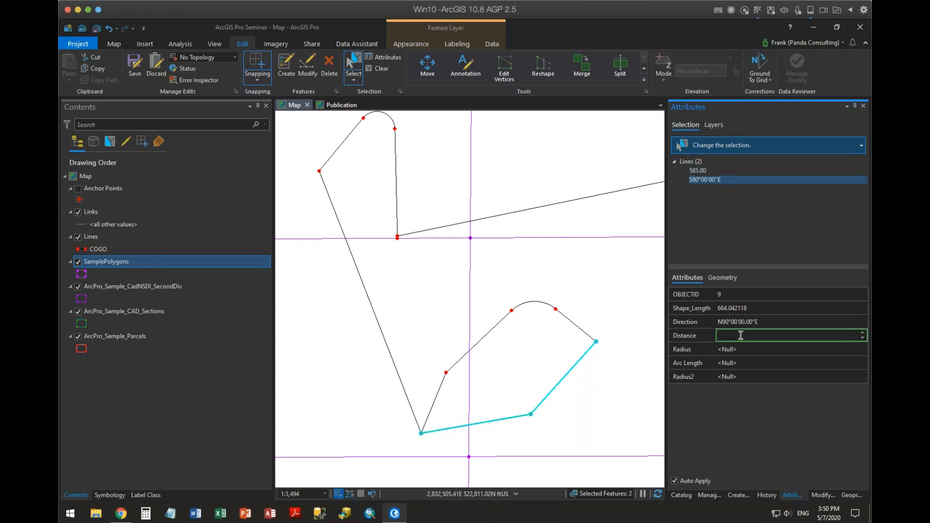
{"action": "type", "text": "650"}
{"action": "key", "text": "Tab"}
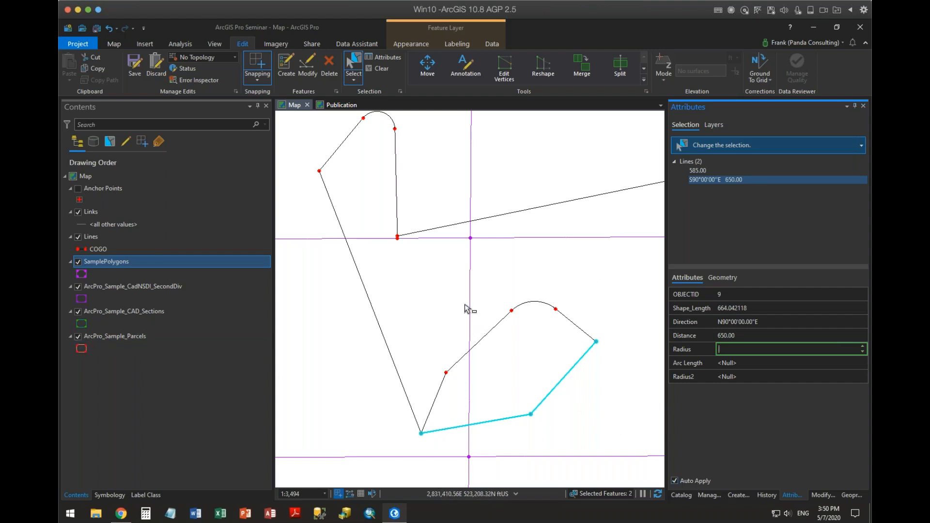
{"action": "left_click", "coordinate": [441, 313]}
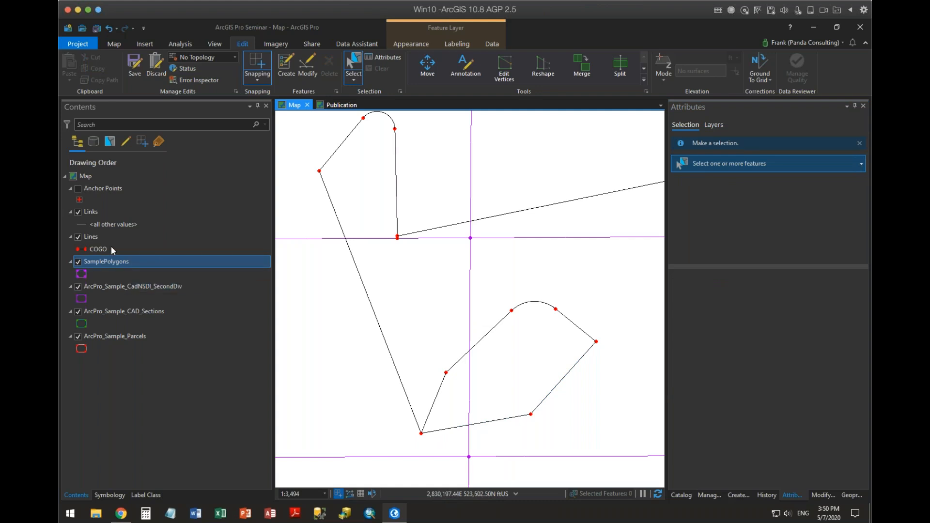
List the layers by labeling and examine the label expression of the Links layer's Class 1.
{"action": "right_click", "coordinate": [111, 224]}
{"action": "right_click", "coordinate": [97, 211]}
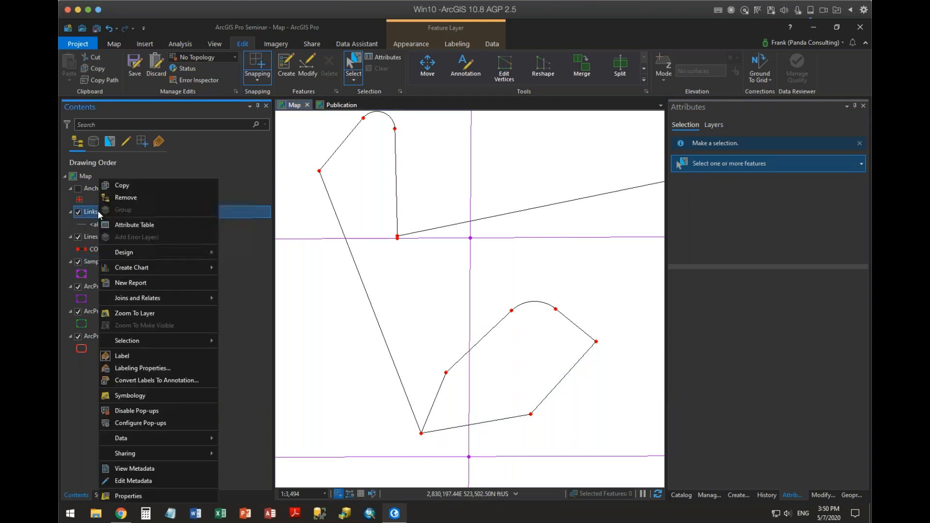
{"action": "left_click", "coordinate": [155, 142]}
{"action": "left_click", "coordinate": [155, 142]}
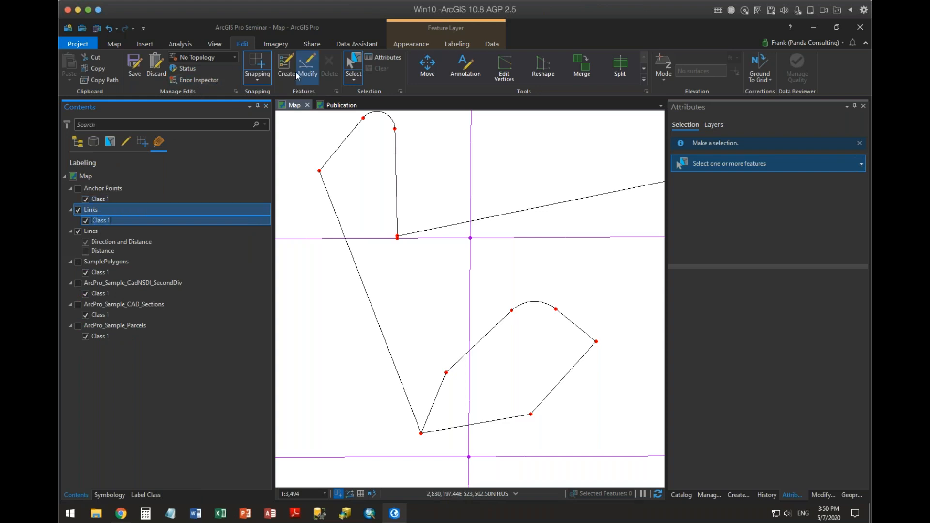
{"action": "left_click", "coordinate": [455, 44]}
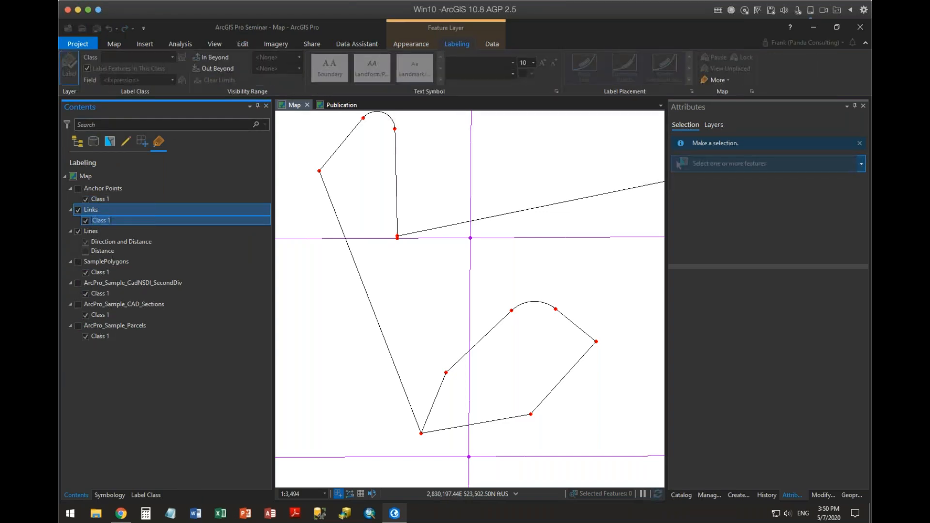
{"action": "left_click", "coordinate": [182, 80]}
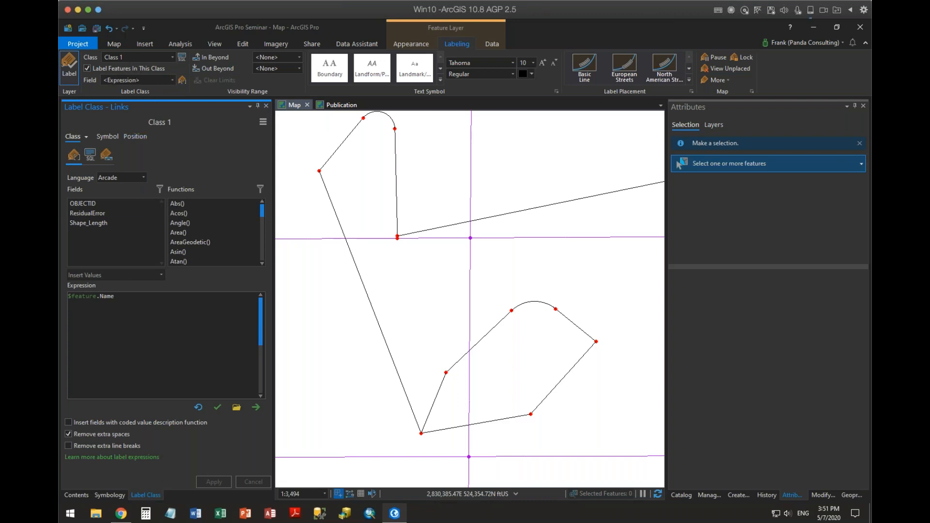
{"action": "left_click", "coordinate": [76, 495]}
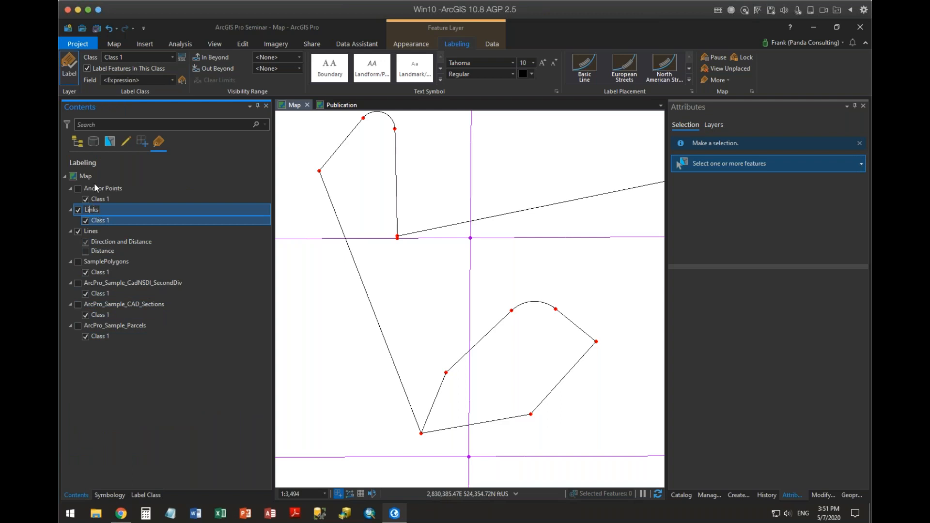
Create a new label class named distance for the Links layer.
{"action": "left_click", "coordinate": [172, 58]}
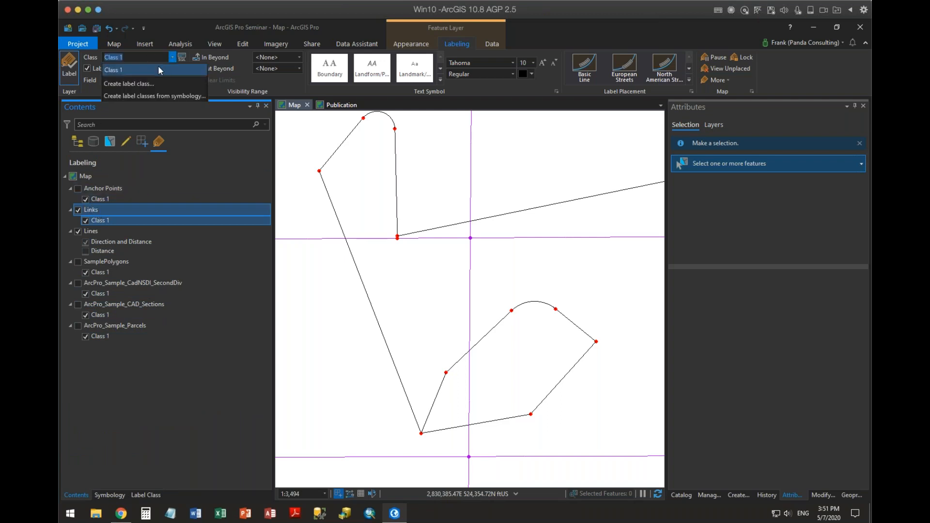
{"action": "left_click", "coordinate": [155, 83]}
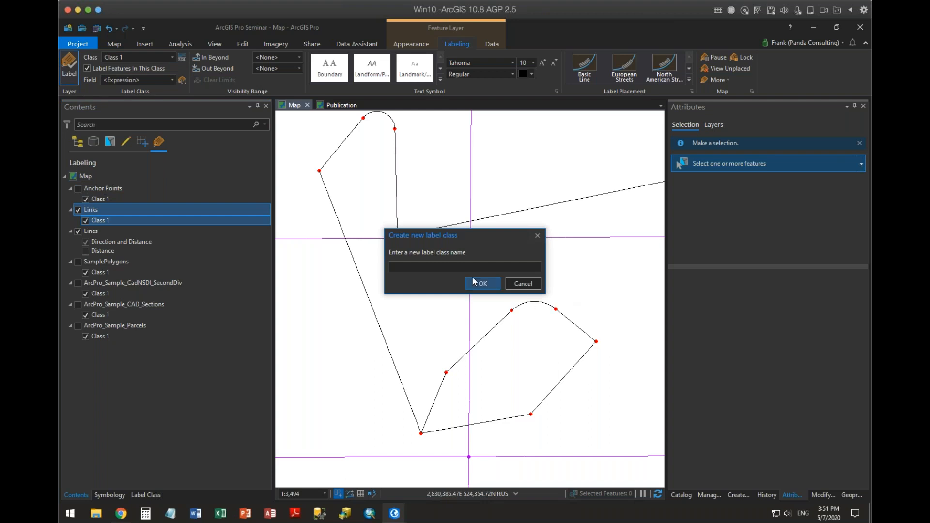
{"action": "type", "text": "di"}
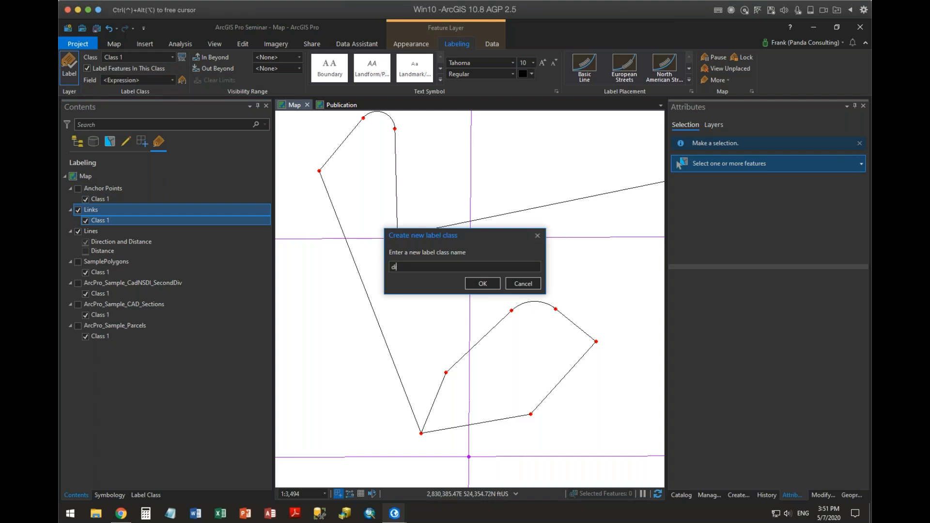
{"action": "type", "text": "stance"}
{"action": "key", "text": "Return"}
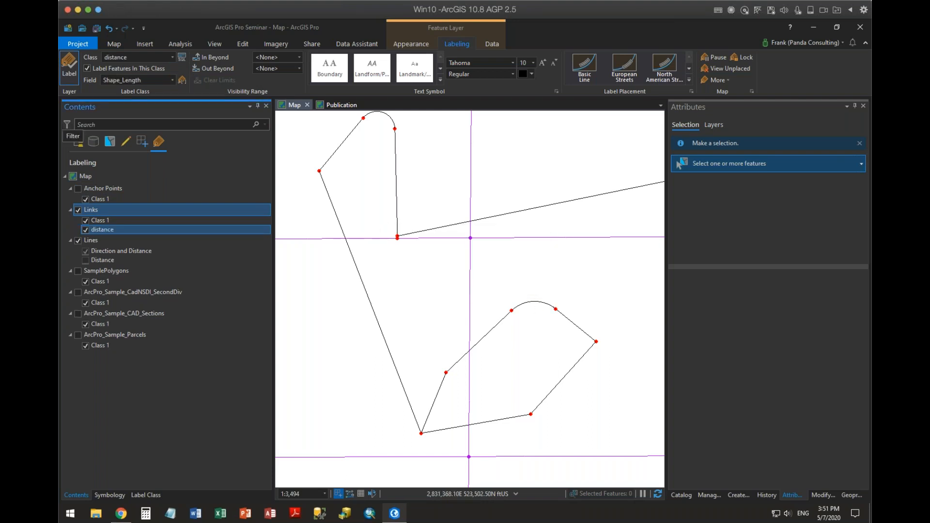
Try switching the expression language of the Links layer's distance label class to Python, and check its SQL query.
{"action": "left_click", "coordinate": [102, 230]}
{"action": "right_click", "coordinate": [97, 229]}
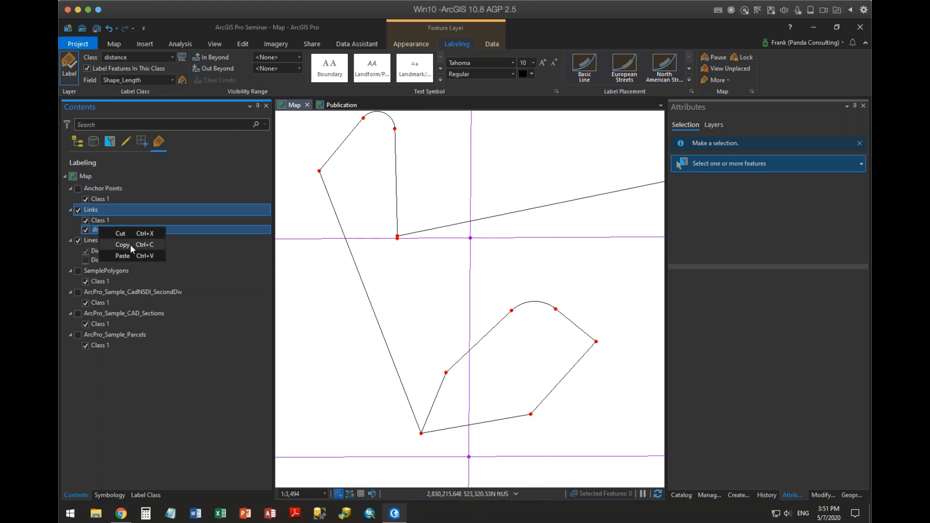
{"action": "left_click", "coordinate": [193, 345]}
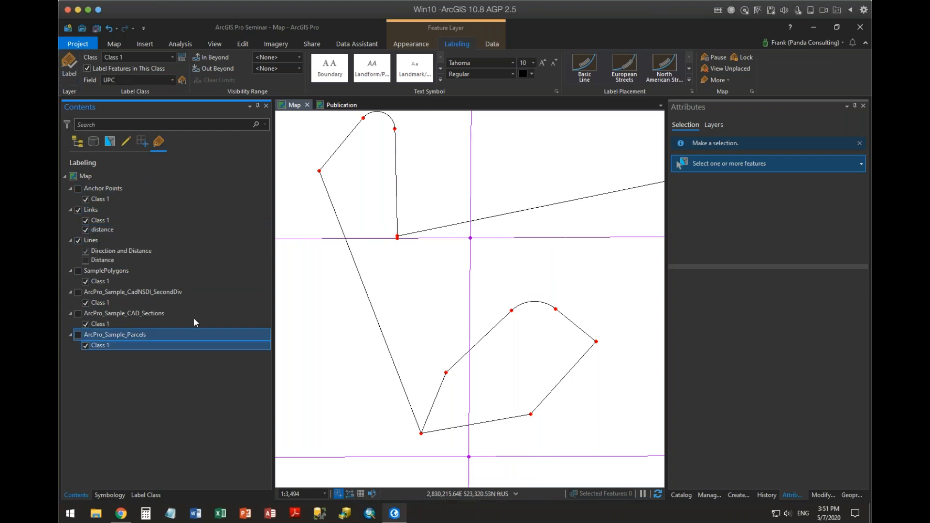
{"action": "left_click", "coordinate": [102, 230]}
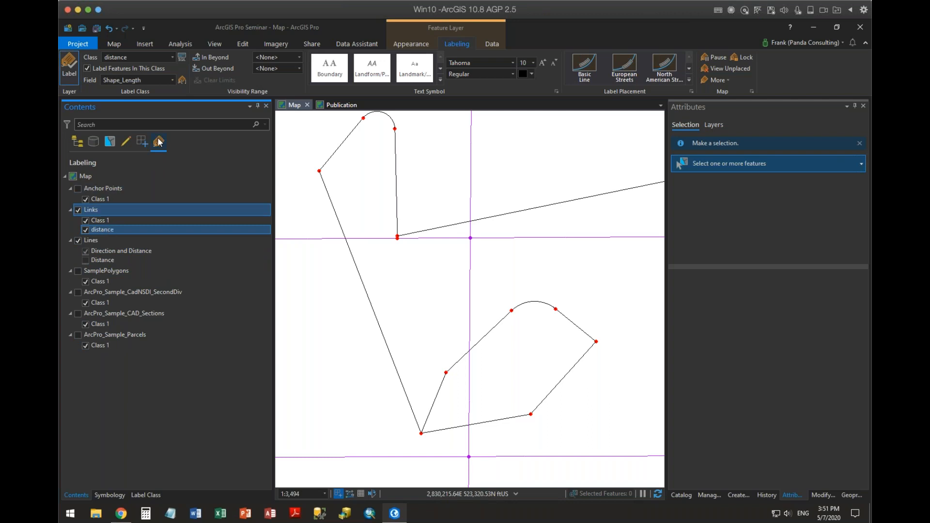
{"action": "right_click", "coordinate": [108, 228]}
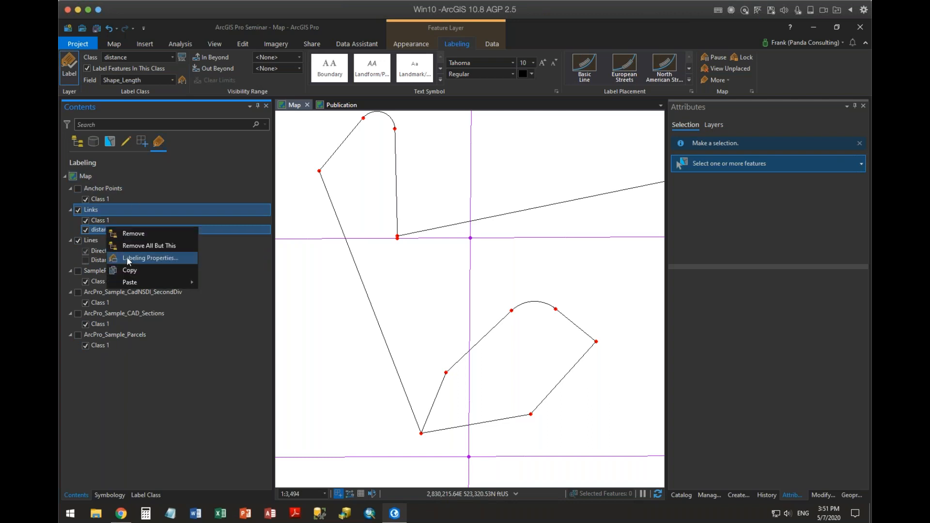
{"action": "left_click", "coordinate": [130, 258]}
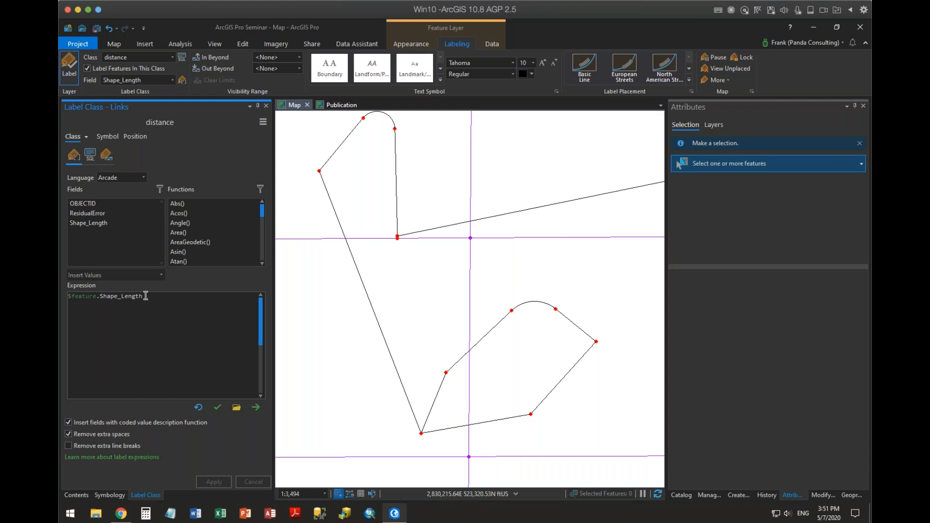
{"action": "left_click", "coordinate": [144, 179]}
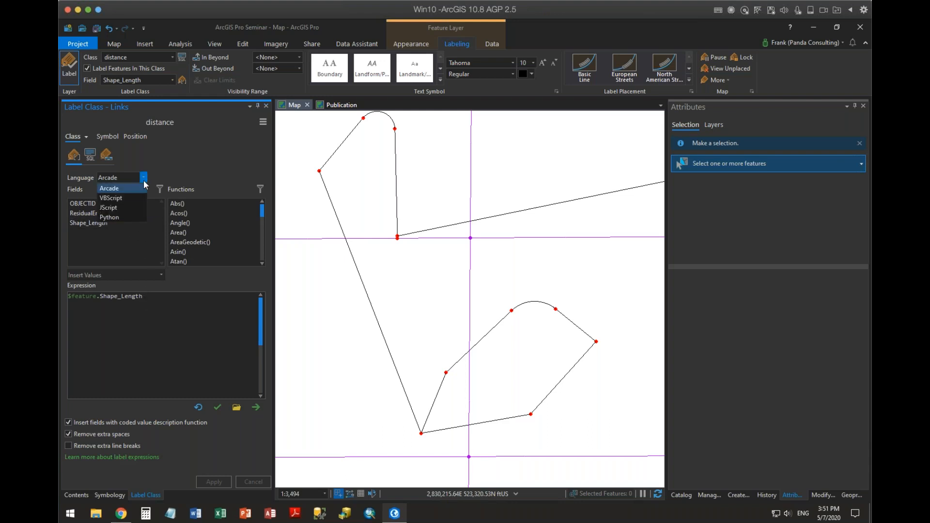
{"action": "left_click", "coordinate": [127, 217]}
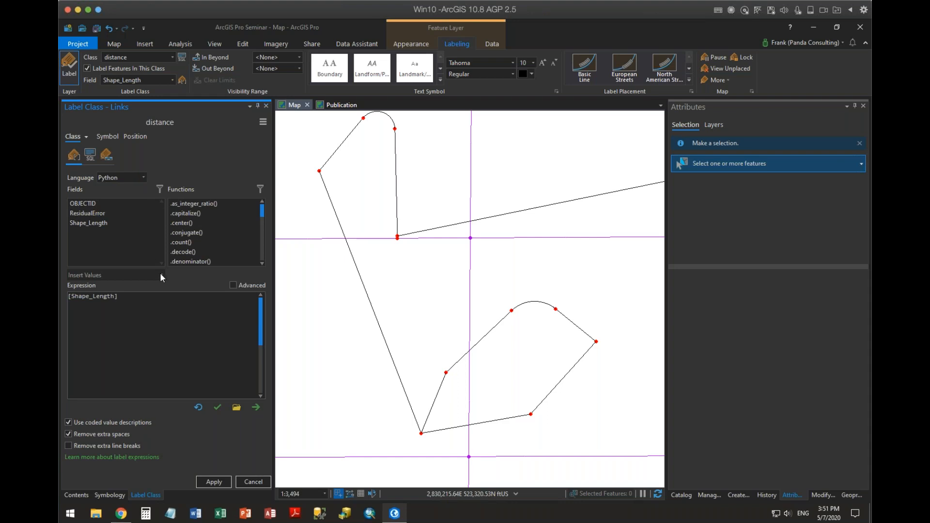
{"action": "left_click", "coordinate": [90, 155]}
{"action": "left_click", "coordinate": [538, 288]}
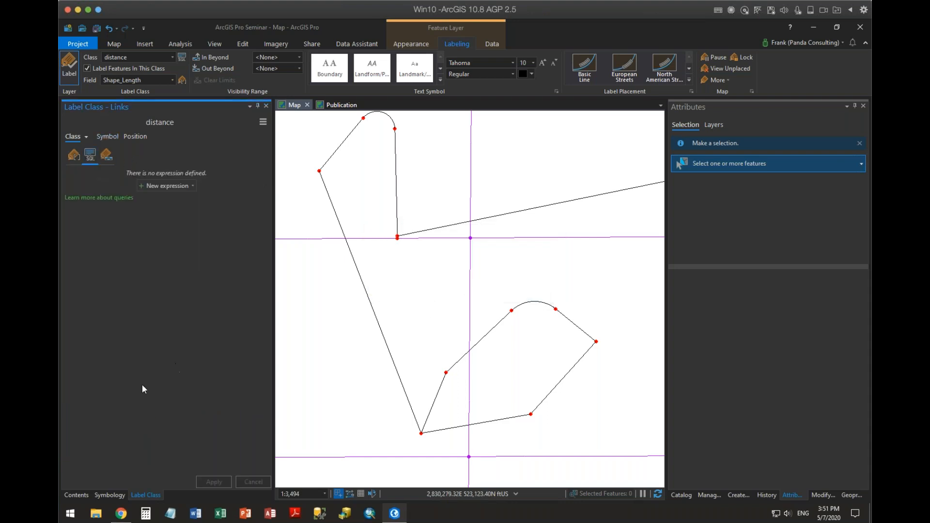
{"action": "left_click", "coordinate": [82, 153]}
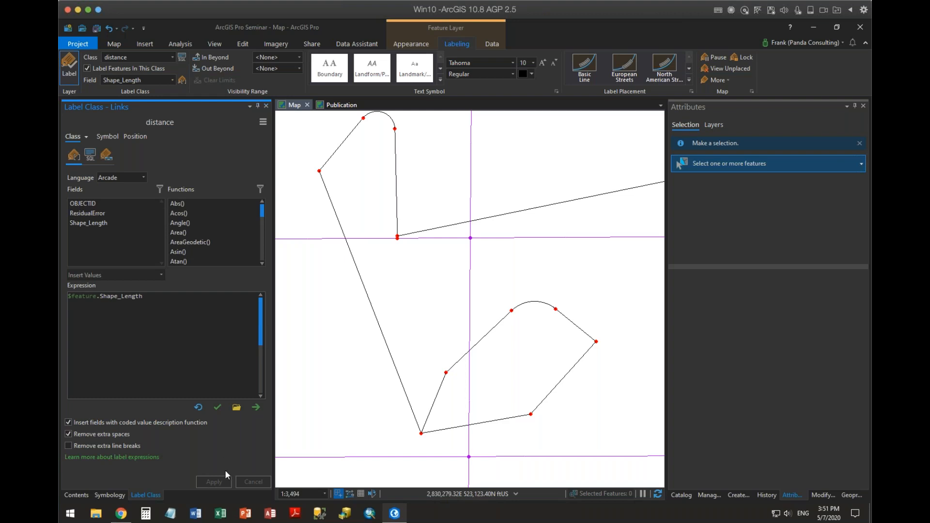
{"action": "left_click", "coordinate": [76, 495]}
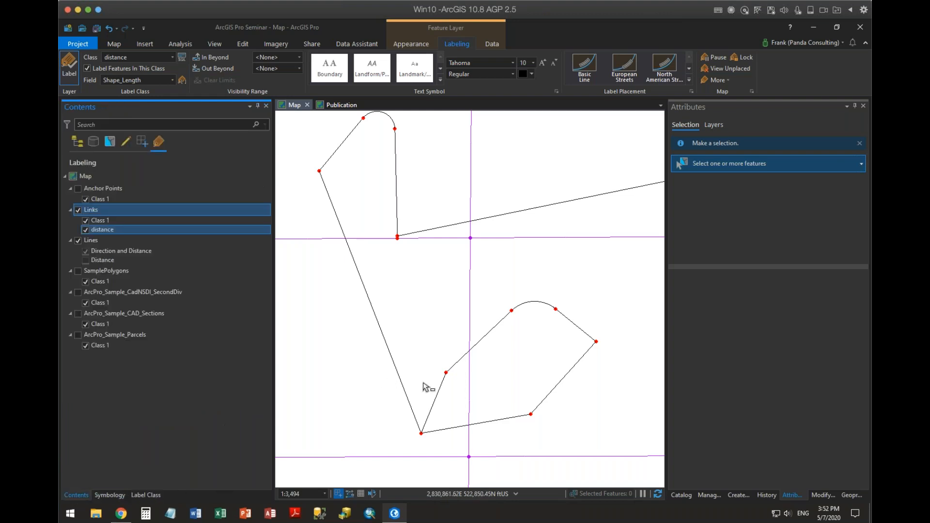
Turn off the Class 1 label class of the Links layer and check the labels on the closed loop of lines.
{"action": "left_click", "coordinate": [86, 220]}
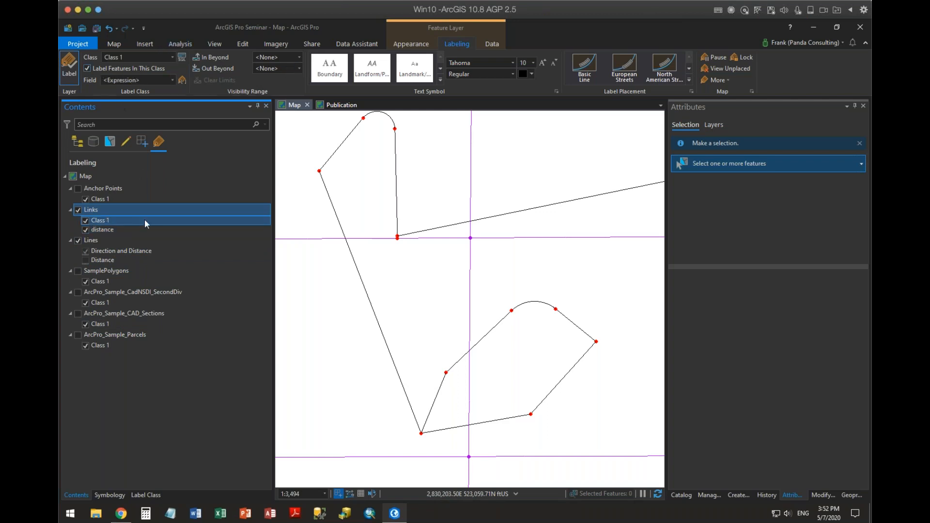
{"action": "left_click", "coordinate": [102, 229], "text": "ctrl"}
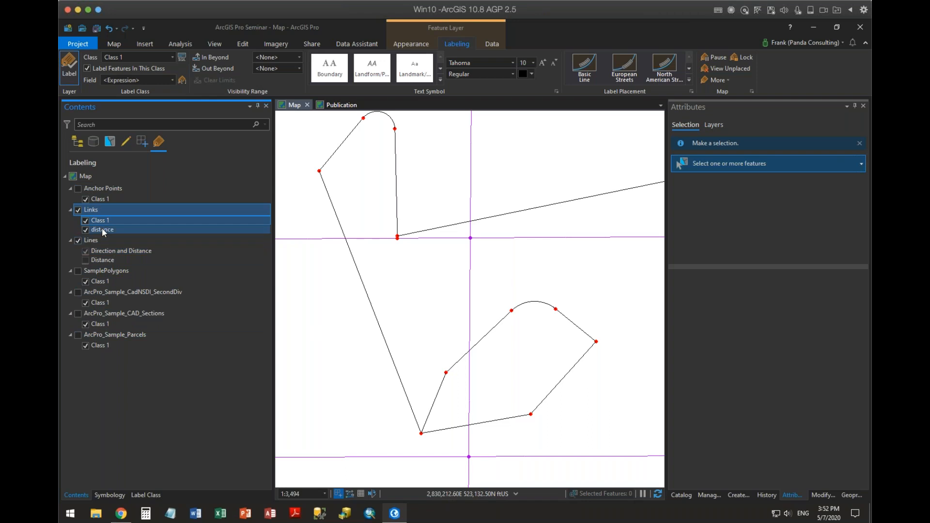
{"action": "left_click", "coordinate": [86, 221]}
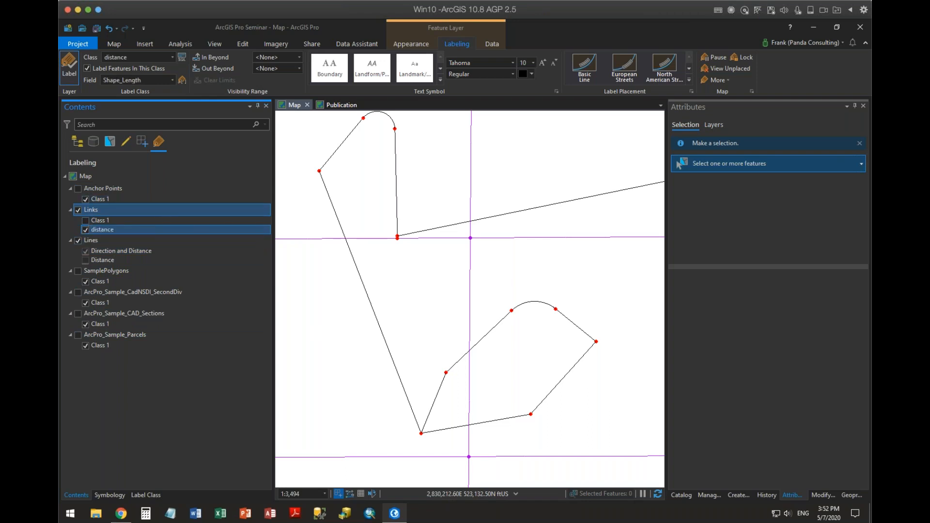
{"action": "scroll", "coordinate": [560, 391], "scroll_direction": "up", "scroll_amount": 2}
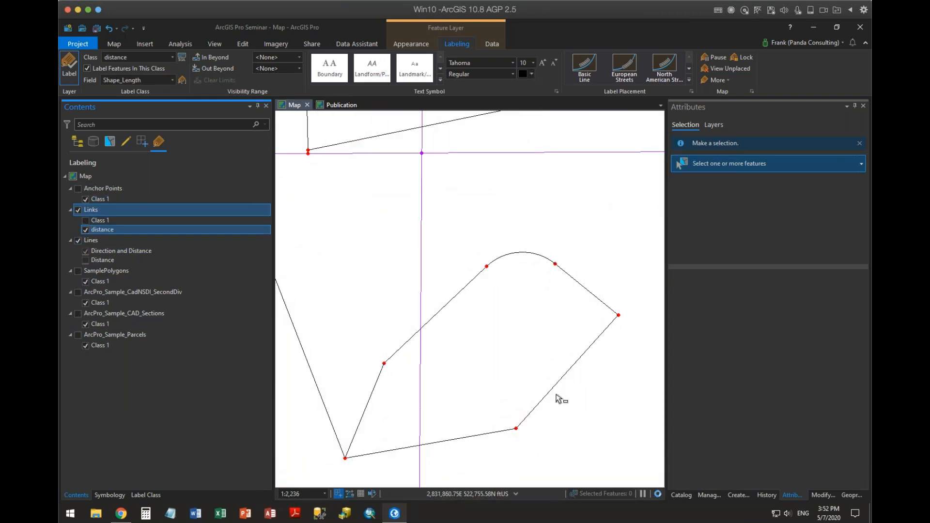
{"action": "scroll", "coordinate": [555, 395], "scroll_direction": "up", "scroll_amount": 2}
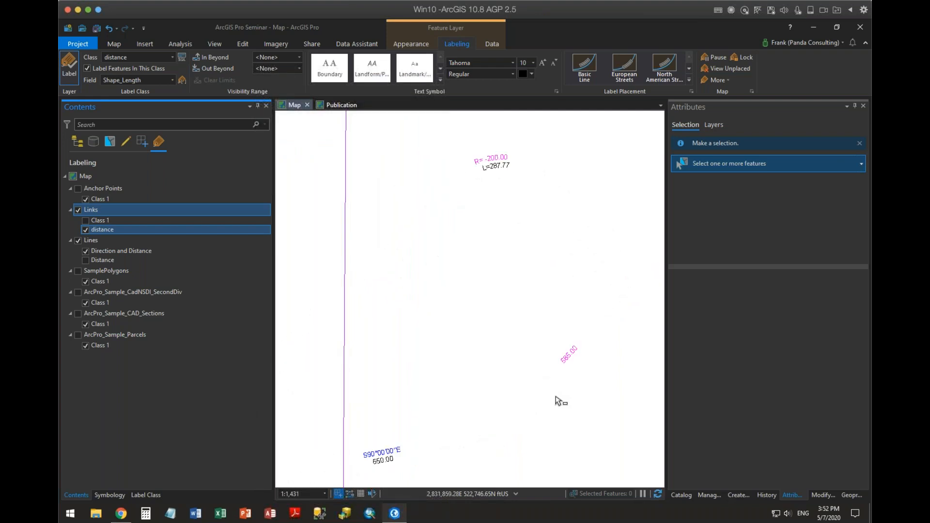
{"action": "scroll", "coordinate": [556, 399], "scroll_direction": "down", "scroll_amount": 2}
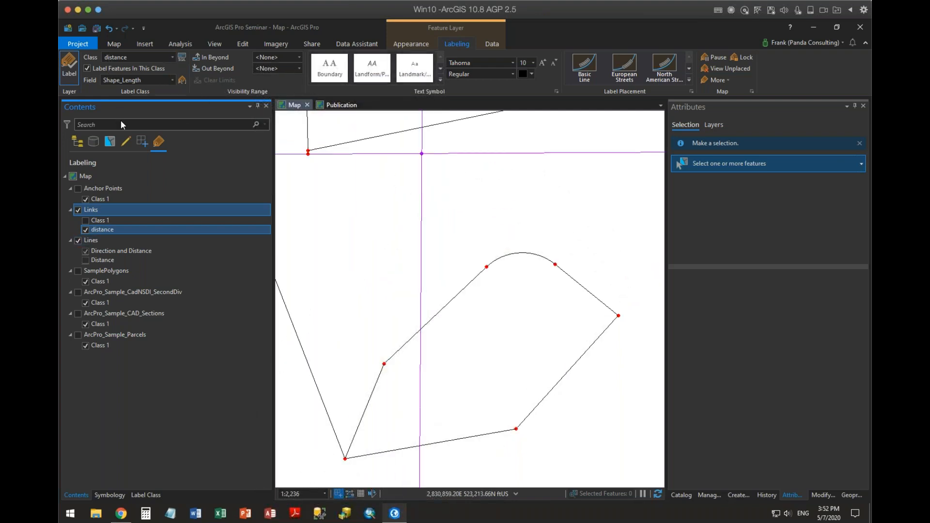
Turn off labeling for the whole Links layer.
{"action": "left_click", "coordinate": [171, 80]}
{"action": "left_click", "coordinate": [171, 81]}
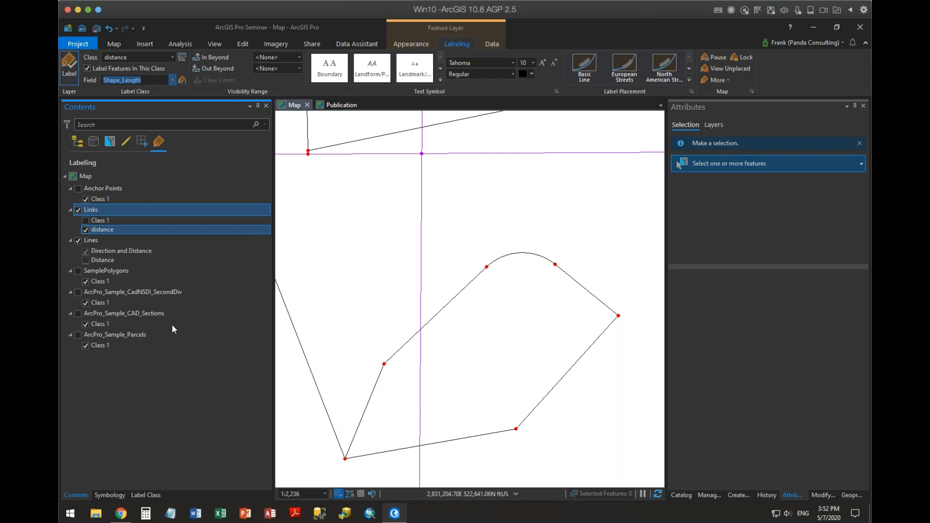
{"action": "left_click", "coordinate": [80, 212]}
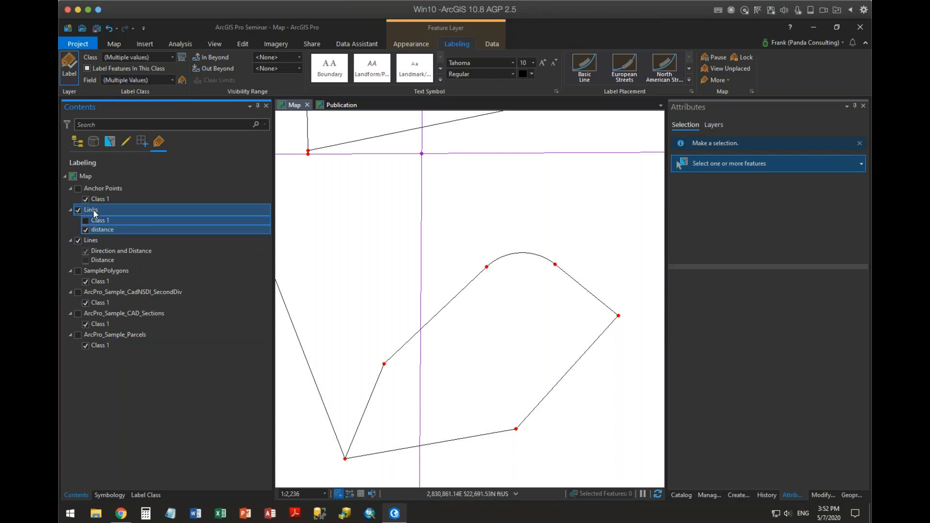
Label the Lines layer with its Distance class instead of Direction and Distance, and set the class's Out Beyond scale to <None>.
{"action": "left_click", "coordinate": [101, 257]}
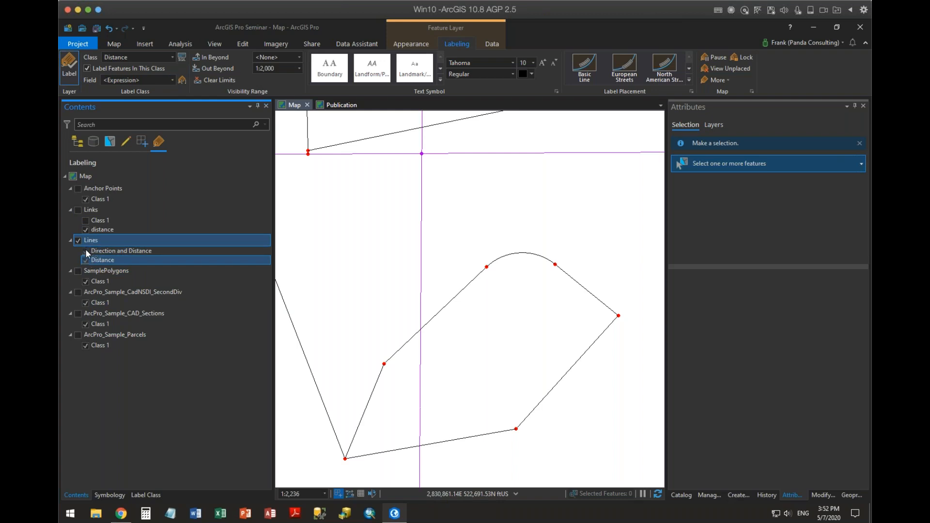
{"action": "left_click", "coordinate": [85, 251]}
{"action": "left_click", "coordinate": [298, 70]}
{"action": "left_click", "coordinate": [266, 81]}
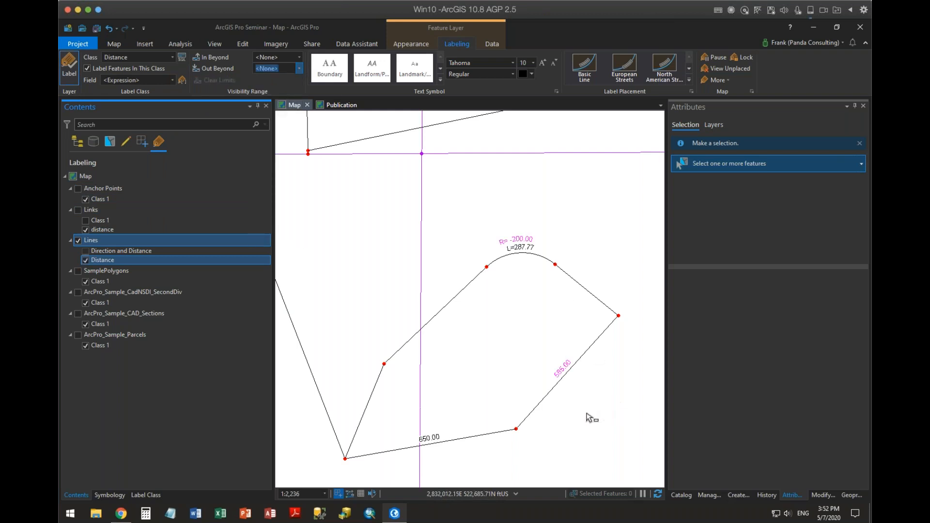
{"action": "left_click_drag", "start_coordinate": [571, 417], "coordinate": [557, 230]}
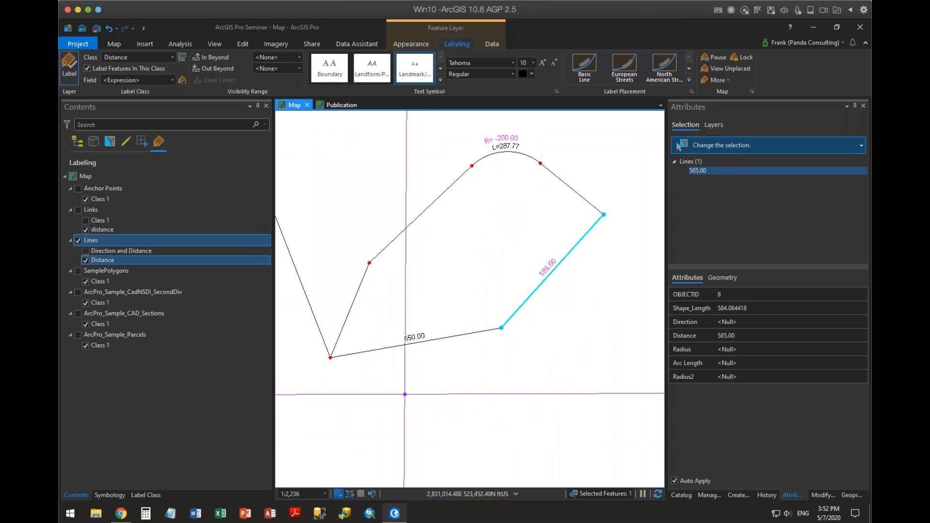
Clear the current selection and inspect the COGO attributes of the 650.00 line.
{"action": "left_click", "coordinate": [243, 43]}
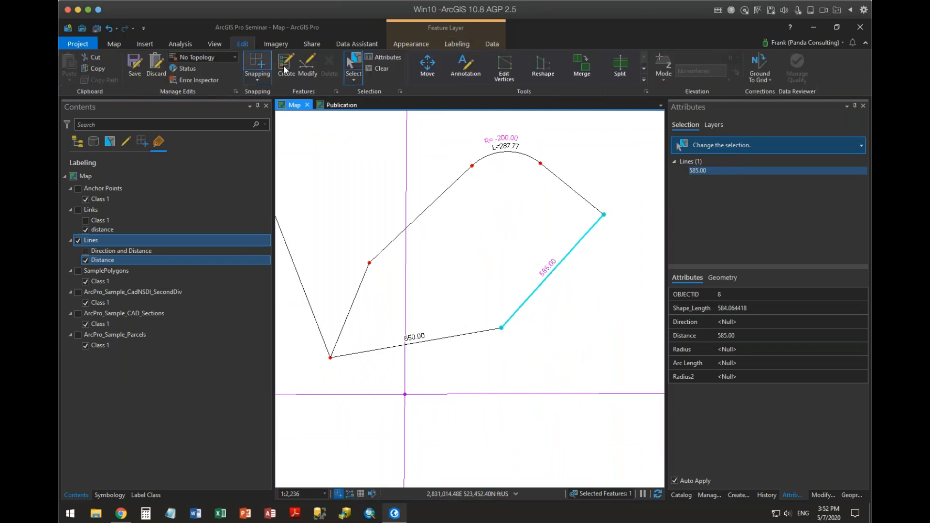
{"action": "left_click", "coordinate": [382, 68]}
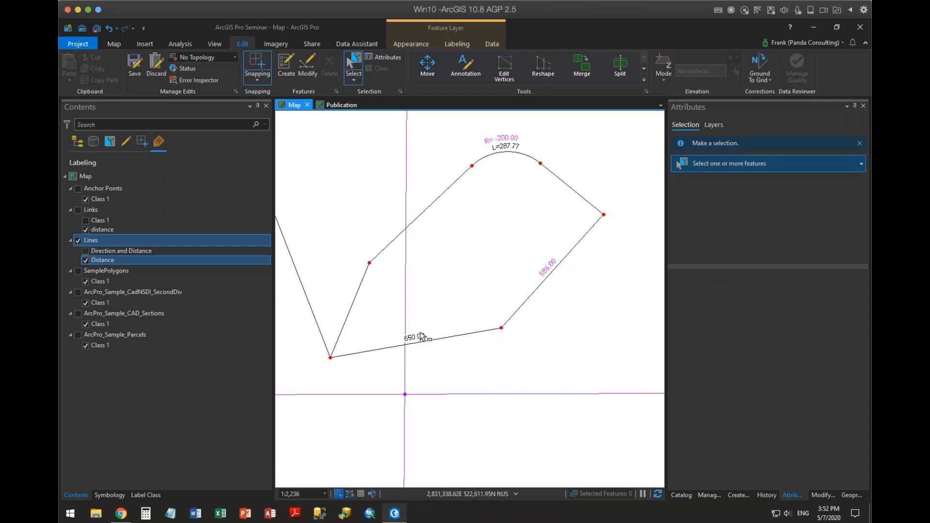
{"action": "left_click", "coordinate": [489, 329]}
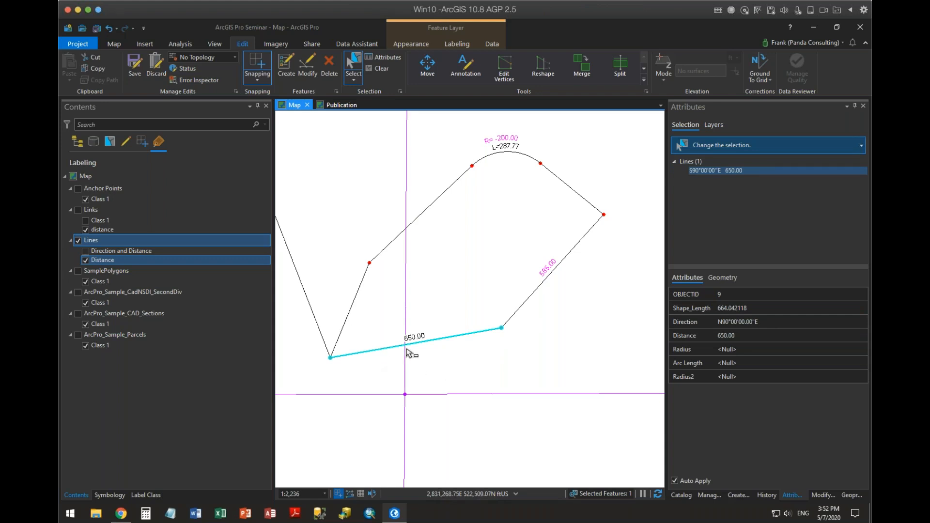
Set the Direction of the 585.00 line to N45°00'00"E and deselect the line.
{"action": "left_click", "coordinate": [536, 289]}
{"action": "left_click", "coordinate": [757, 318]}
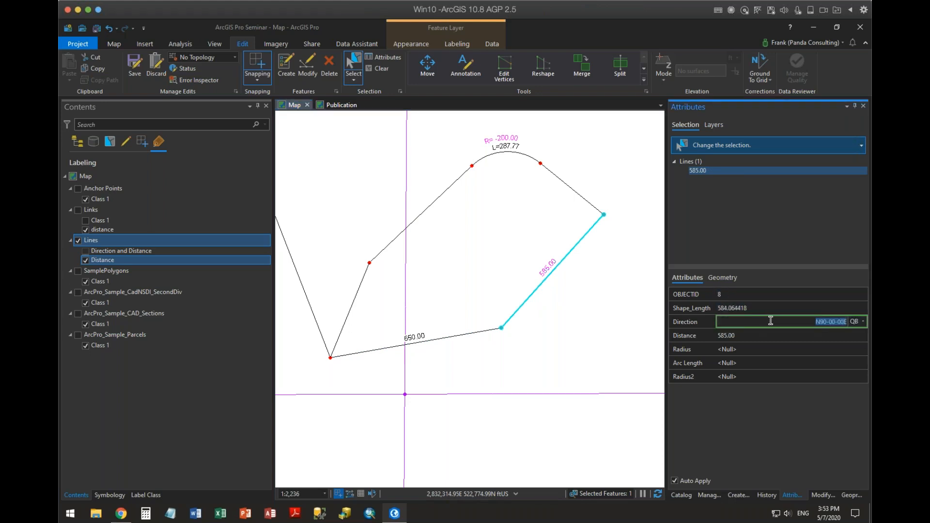
{"action": "type", "text": "45-1"}
{"action": "key", "text": "Tab"}
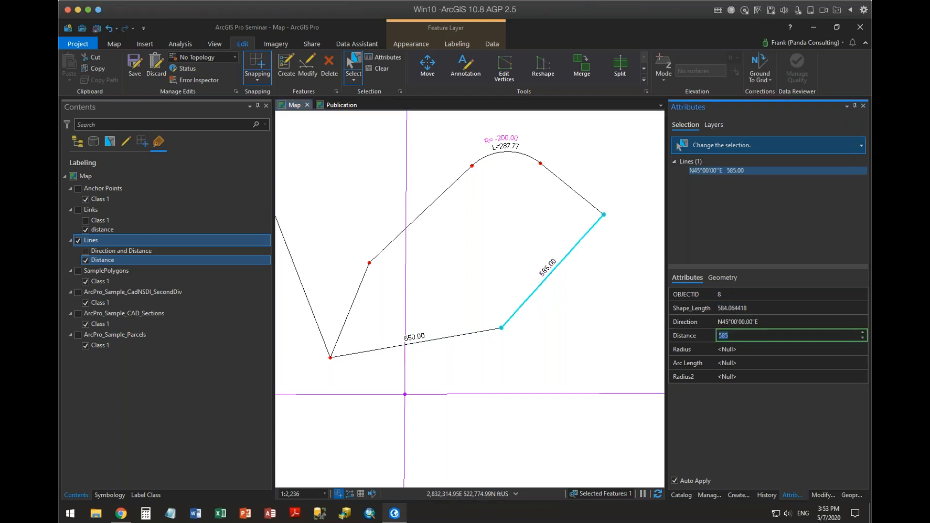
{"action": "left_click", "coordinate": [566, 365]}
{"action": "left_click", "coordinate": [566, 365]}
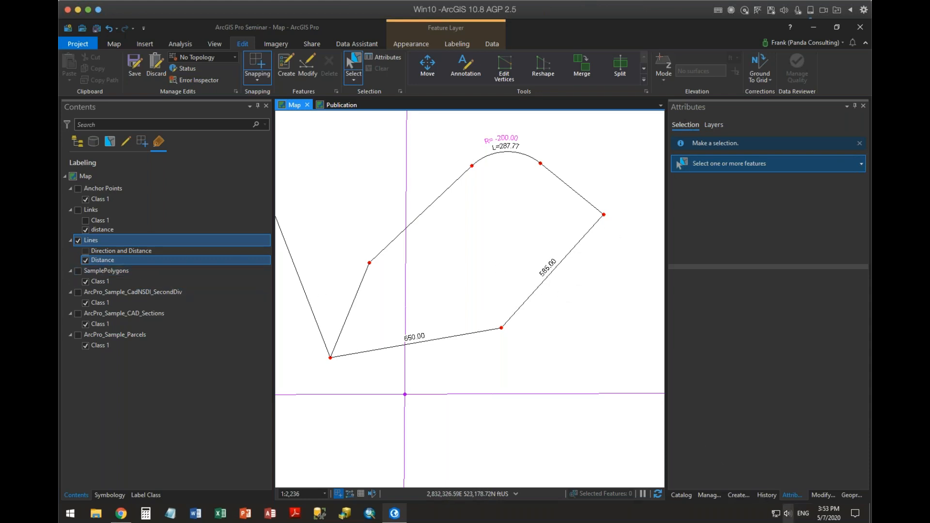
Fillet the corner between the 585.00 and 650.00 lines with a fixed radius of 200 ft.
{"action": "left_click", "coordinate": [821, 495]}
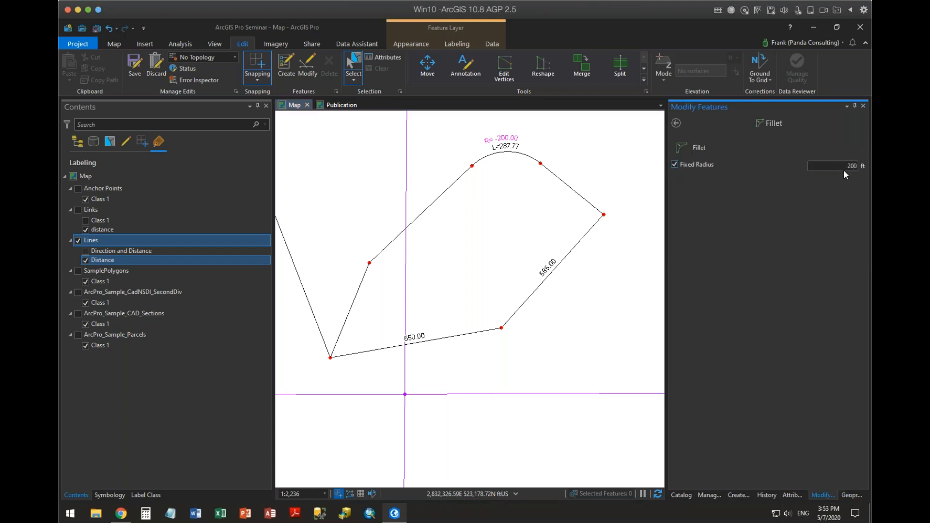
{"action": "left_click", "coordinate": [702, 149]}
{"action": "left_click", "coordinate": [519, 307]}
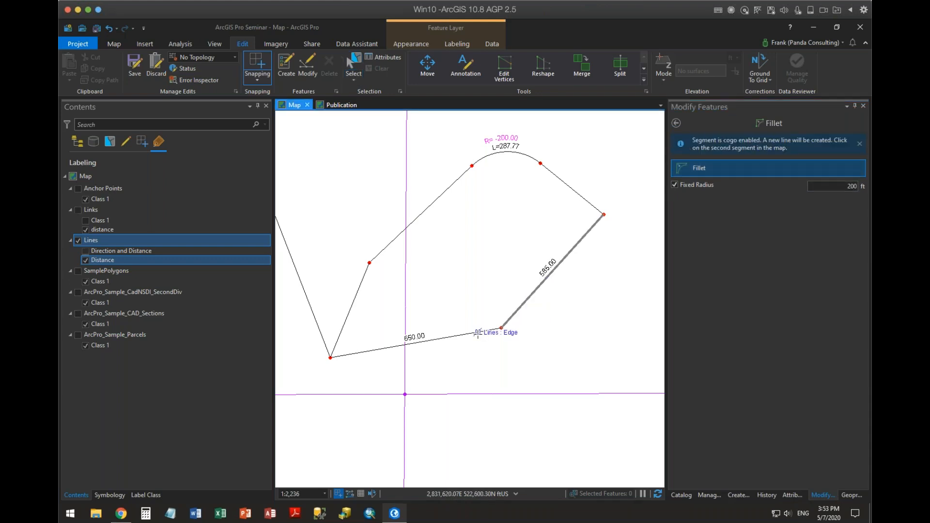
{"action": "left_click", "coordinate": [478, 334]}
{"action": "left_click", "coordinate": [492, 316]}
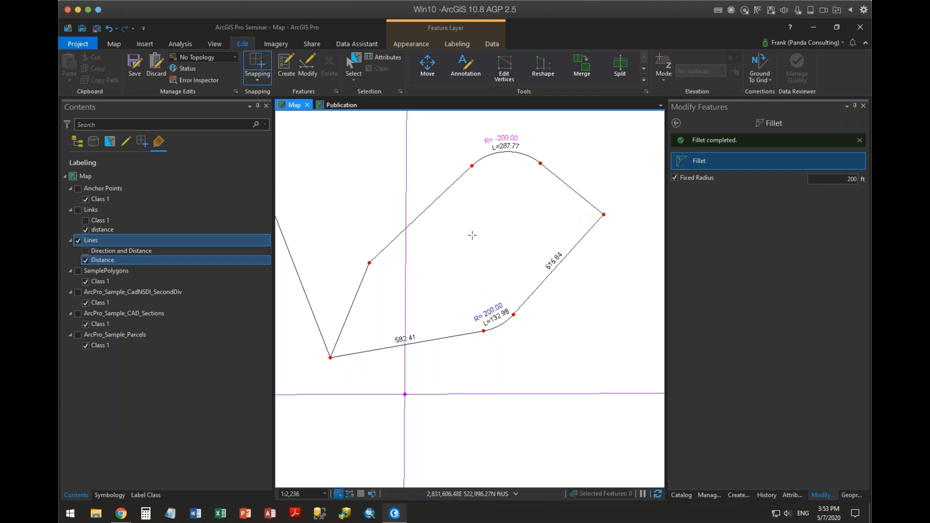
{"action": "left_click", "coordinate": [677, 124]}
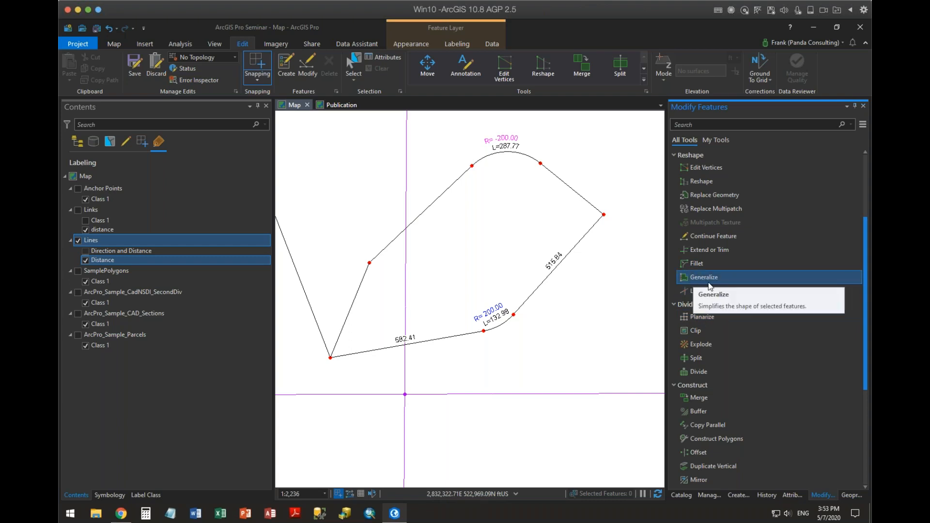
Draw a short, steep two-point line in the Lines layer, in the open area southwest of the 576.82 line.
{"action": "left_click_drag", "start_coordinate": [390, 307], "coordinate": [570, 335]}
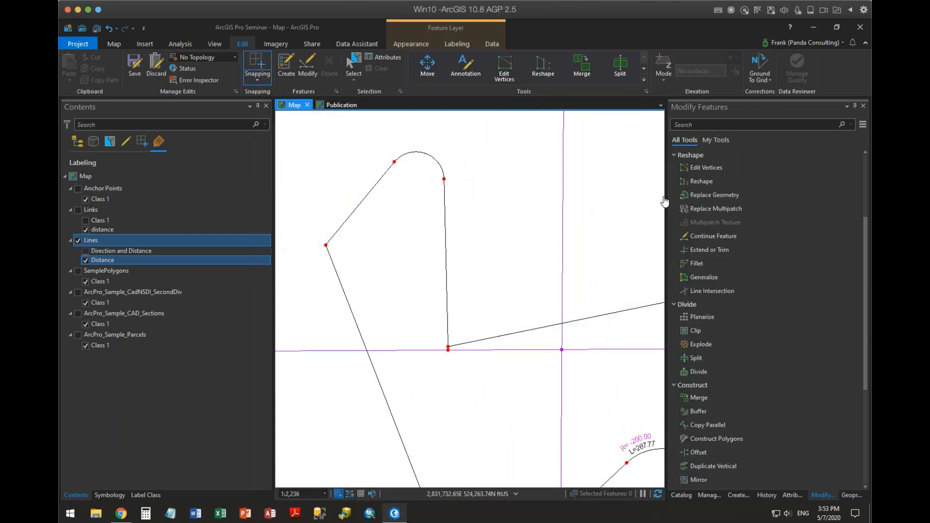
{"action": "left_click_drag", "start_coordinate": [498, 271], "coordinate": [409, 166]}
{"action": "left_click_drag", "start_coordinate": [645, 240], "coordinate": [586, 138]}
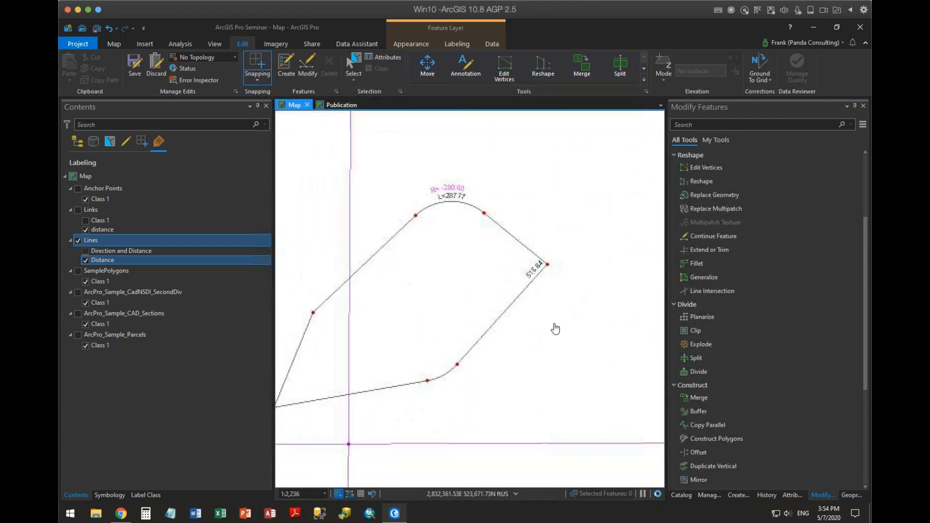
{"action": "left_click_drag", "start_coordinate": [571, 237], "coordinate": [631, 151]}
{"action": "left_click_drag", "start_coordinate": [572, 296], "coordinate": [683, 172]}
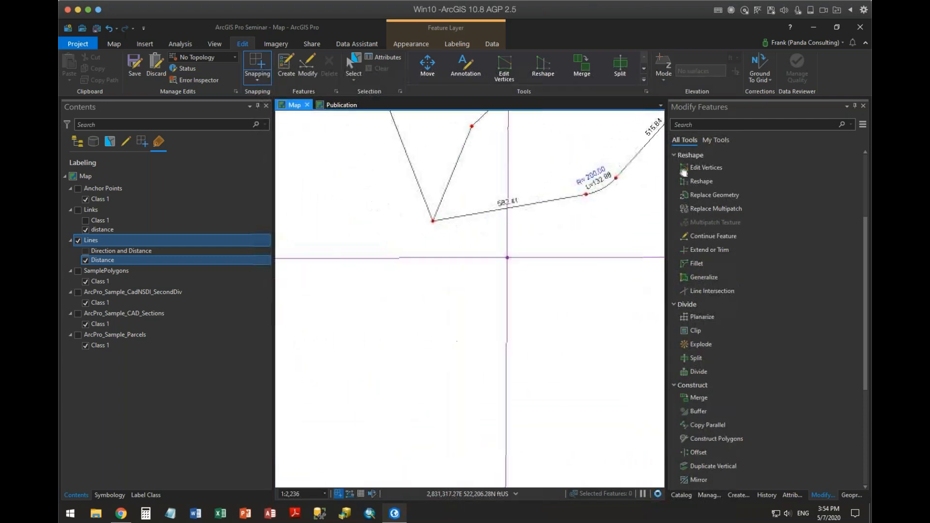
{"action": "scroll", "coordinate": [525, 310], "scroll_direction": "down", "scroll_amount": 2}
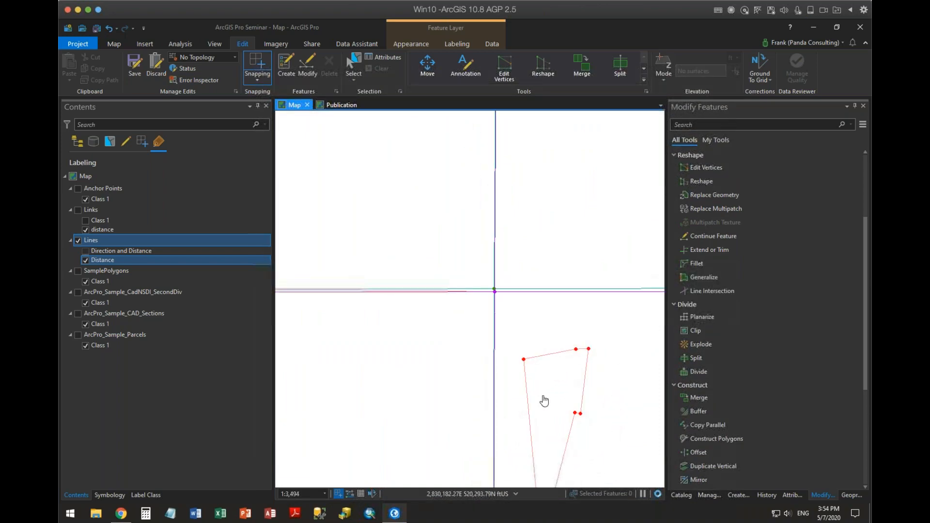
{"action": "mouse_move", "coordinate": [542, 371]}
{"action": "left_mouse_down"}
{"action": "mouse_move", "coordinate": [533, 242]}
{"action": "mouse_move", "coordinate": [574, 422]}
{"action": "mouse_move", "coordinate": [583, 372]}
{"action": "mouse_move", "coordinate": [533, 322]}
{"action": "mouse_move", "coordinate": [528, 345]}
{"action": "left_mouse_up"}
{"action": "left_click", "coordinate": [736, 495]}
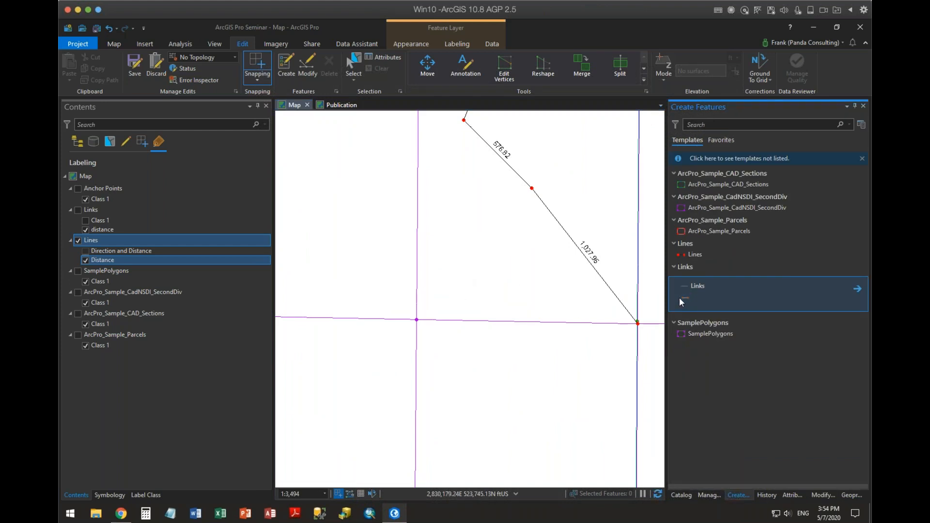
{"action": "left_click", "coordinate": [677, 267]}
{"action": "left_click", "coordinate": [683, 257]}
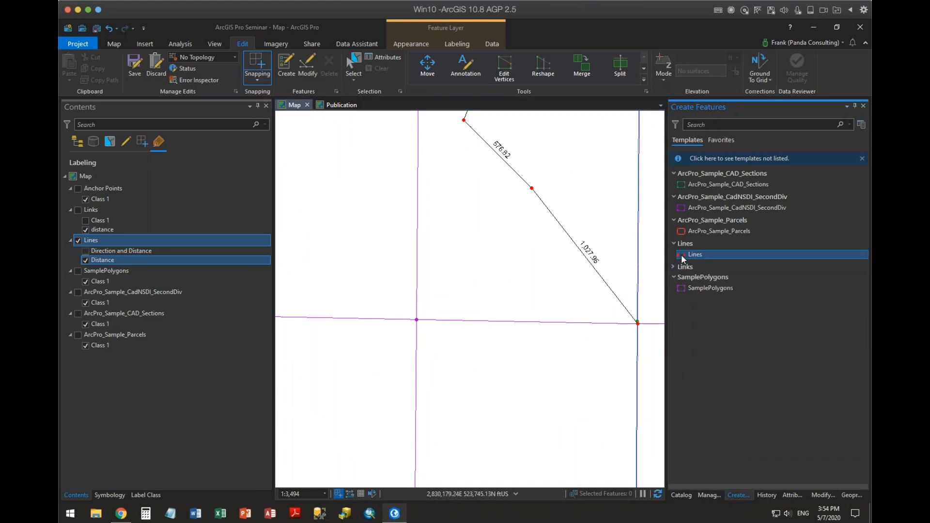
{"action": "left_click", "coordinate": [463, 281]}
{"action": "double_click", "coordinate": [486, 209]}
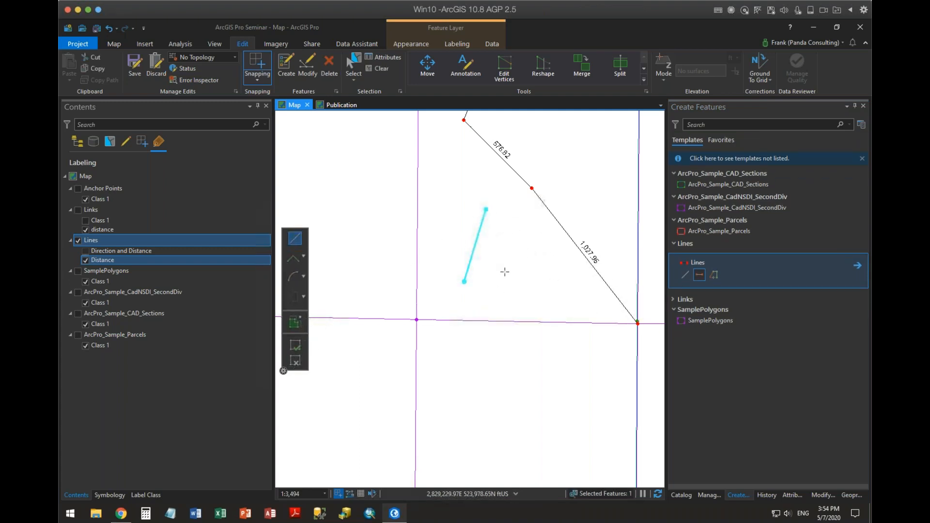
Draw a second two-point line roughly parallel to the 1,027.96 line, leaving a gap to the first line's upper end, and end sketching.
{"action": "left_click", "coordinate": [561, 265]}
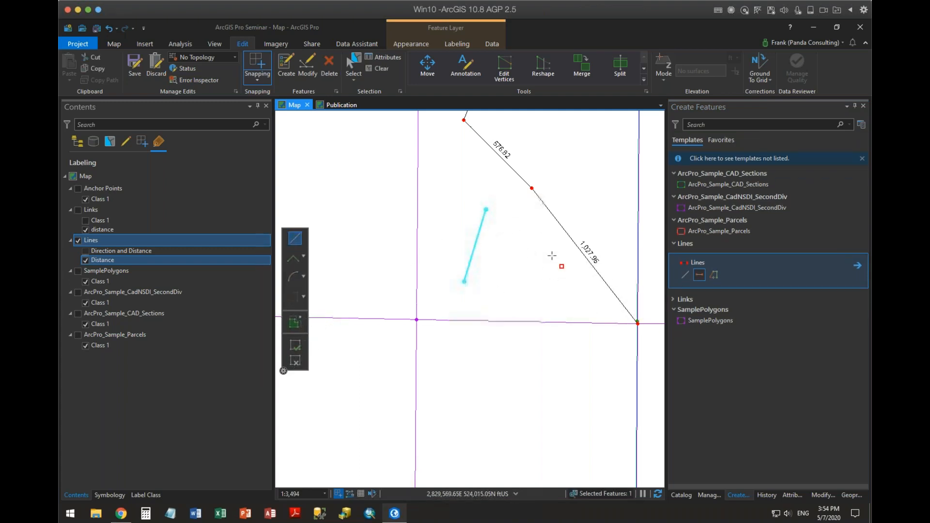
{"action": "double_click", "coordinate": [507, 202]}
{"action": "scroll", "coordinate": [486, 283], "scroll_direction": "up", "scroll_amount": 2}
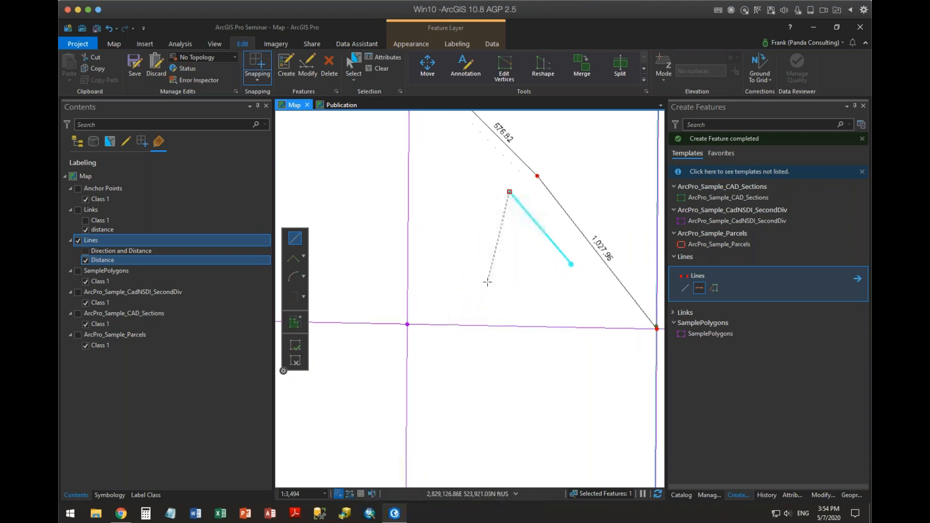
{"action": "scroll", "coordinate": [487, 281], "scroll_direction": "down", "scroll_amount": 4}
{"action": "scroll", "coordinate": [488, 278], "scroll_direction": "up", "scroll_amount": 2}
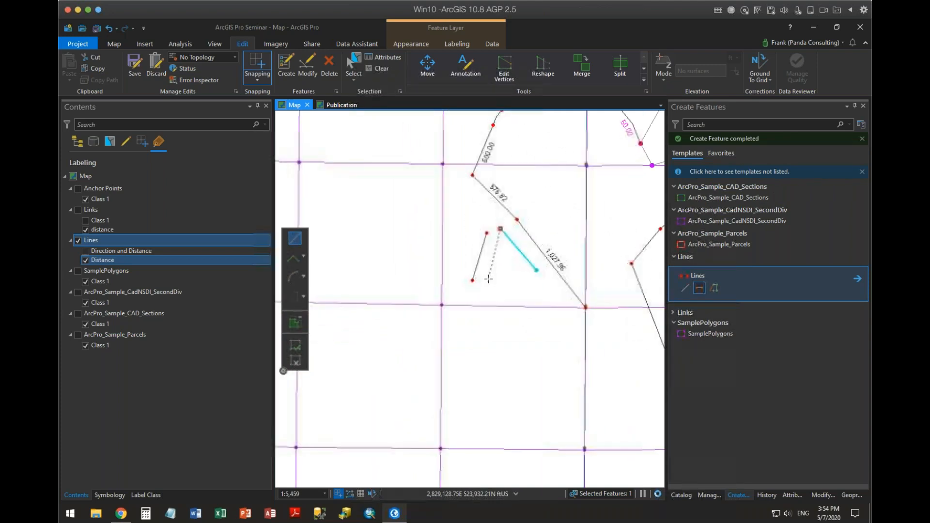
{"action": "left_click", "coordinate": [297, 360]}
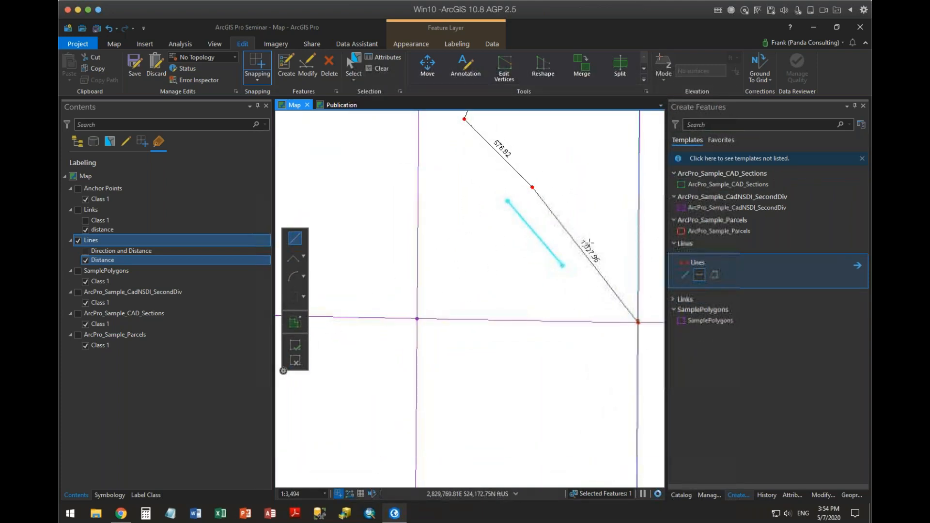
Extend the two short lines to their common point with Line Intersection, creating new lines for the extensions.
{"action": "scroll", "coordinate": [513, 286], "scroll_direction": "down", "scroll_amount": 2}
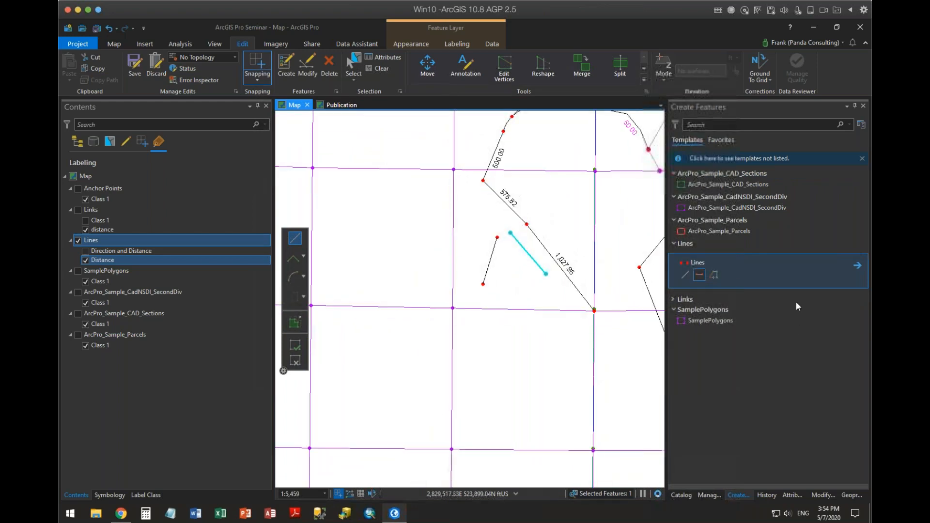
{"action": "left_click", "coordinate": [822, 495]}
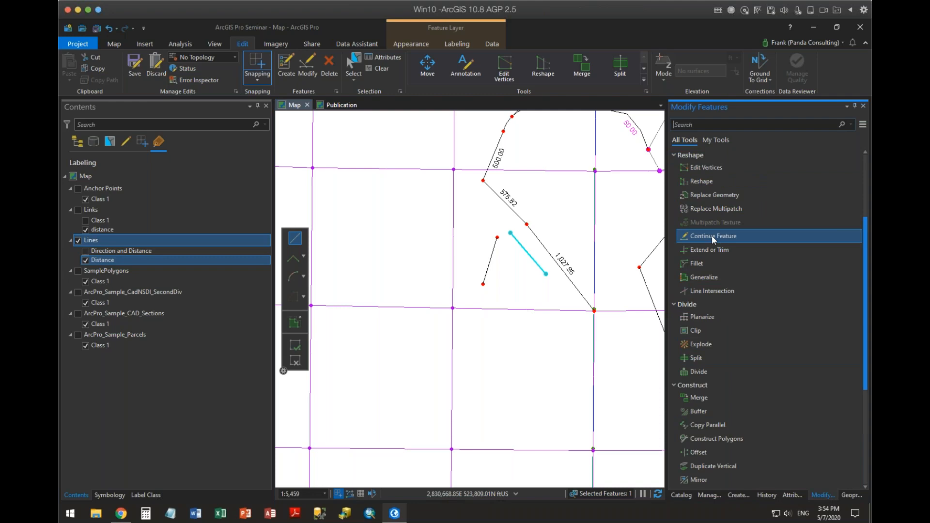
{"action": "left_click", "coordinate": [720, 291]}
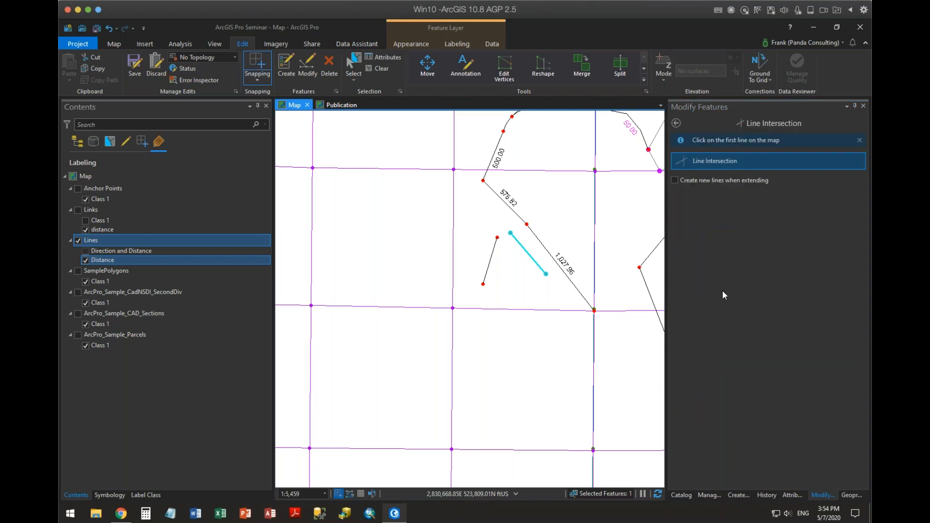
{"action": "left_click", "coordinate": [695, 182]}
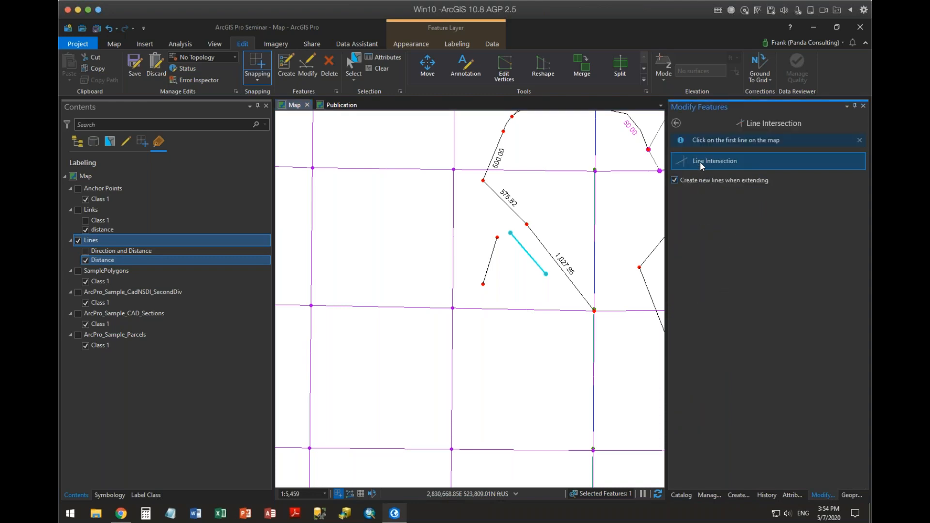
{"action": "left_click", "coordinate": [506, 236]}
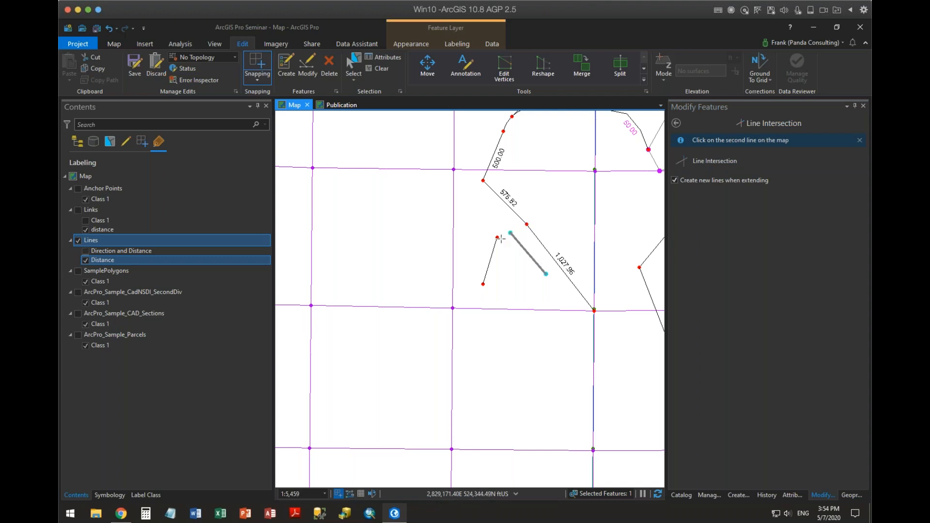
{"action": "left_click", "coordinate": [498, 239]}
{"action": "left_click", "coordinate": [498, 219]}
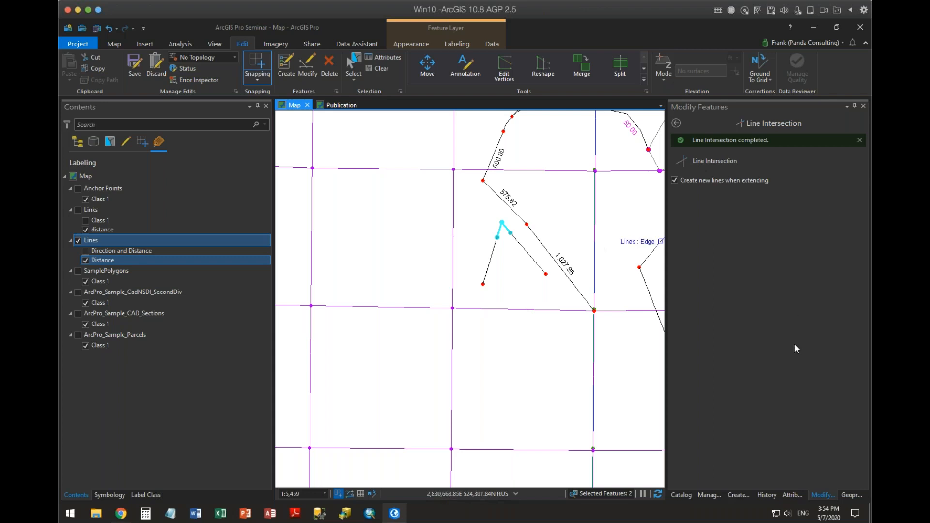
Inspect the COGO attributes of the two new extension lines and clear the selection.
{"action": "left_click", "coordinate": [792, 494]}
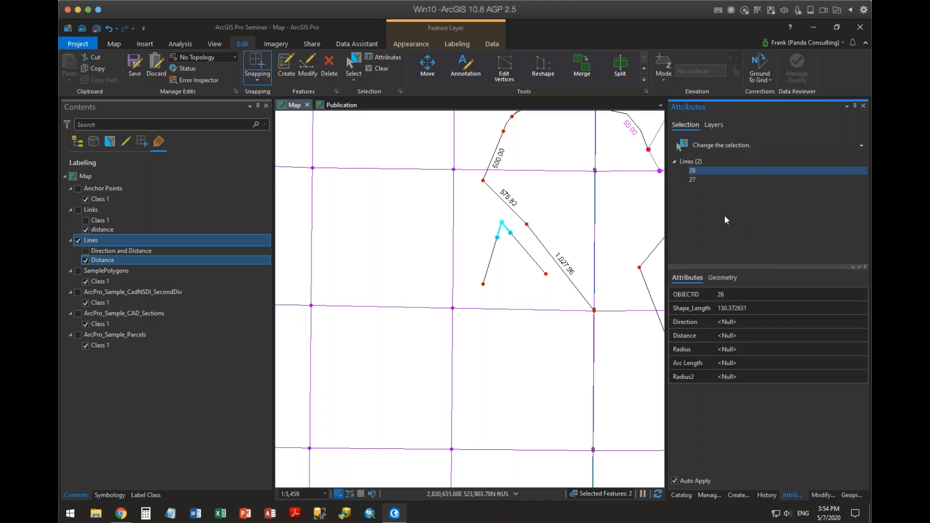
{"action": "left_click", "coordinate": [692, 179]}
{"action": "left_click", "coordinate": [693, 170]}
{"action": "left_click", "coordinate": [694, 179]}
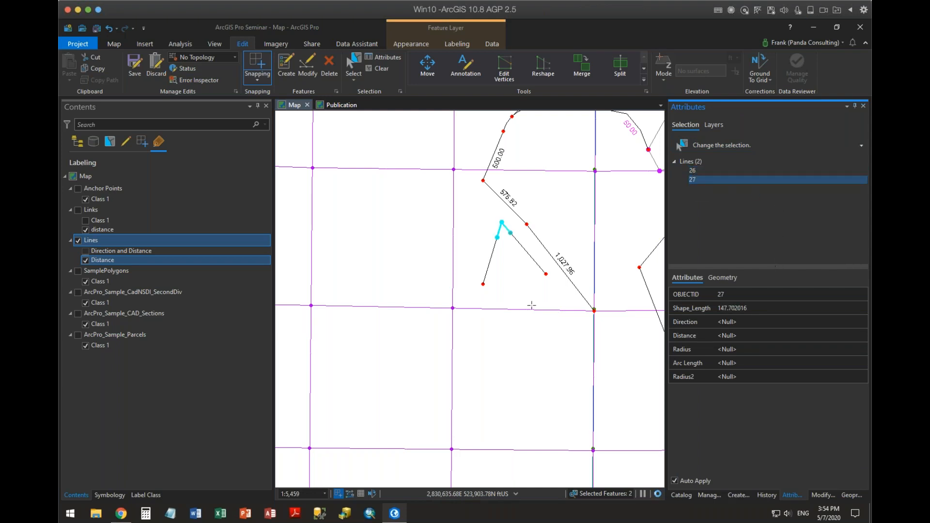
{"action": "left_click", "coordinate": [382, 68]}
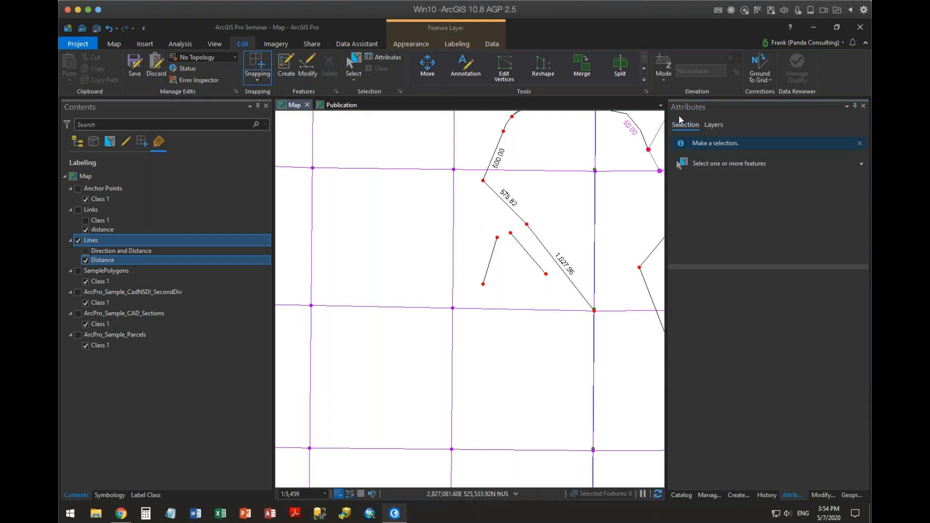
Review the available Reshape and Construct tools for modifying features, and collapse the Divide group.
{"action": "left_click", "coordinate": [822, 494]}
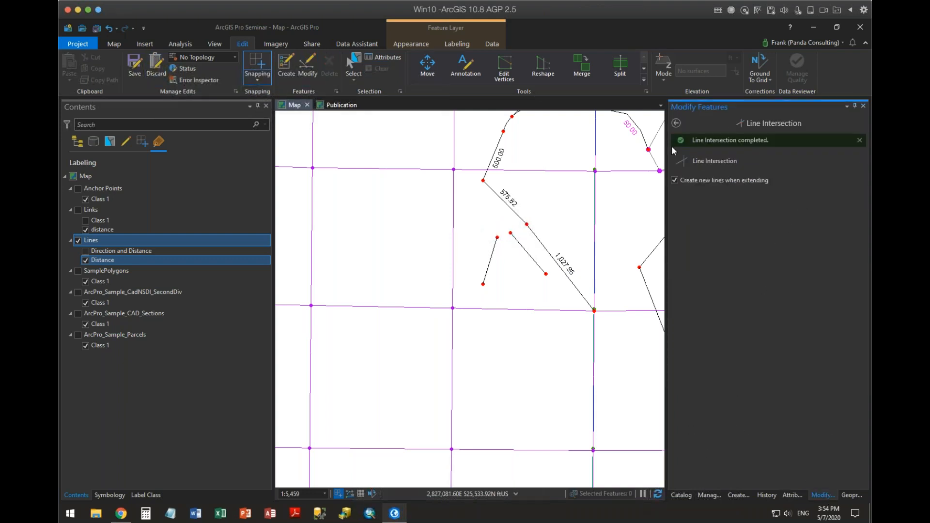
{"action": "left_click", "coordinate": [674, 125]}
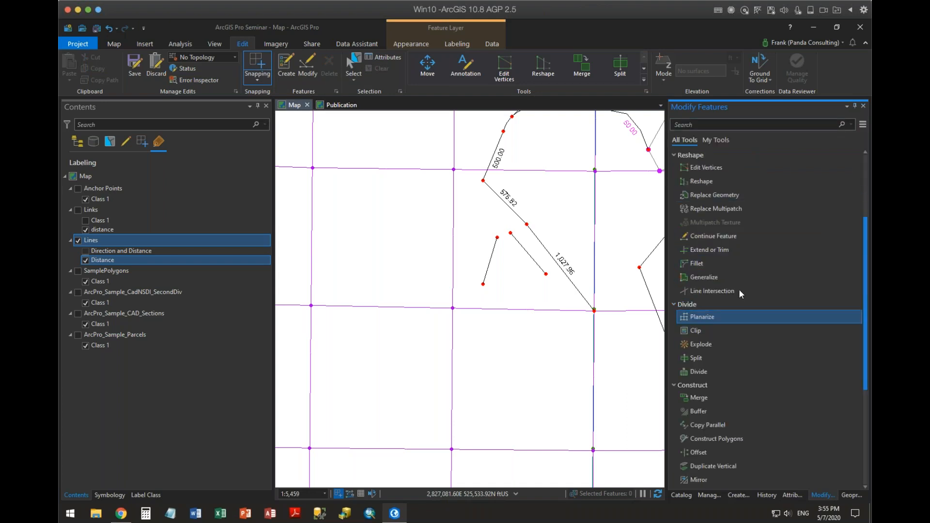
{"action": "scroll", "coordinate": [746, 213], "scroll_direction": "up", "scroll_amount": 3}
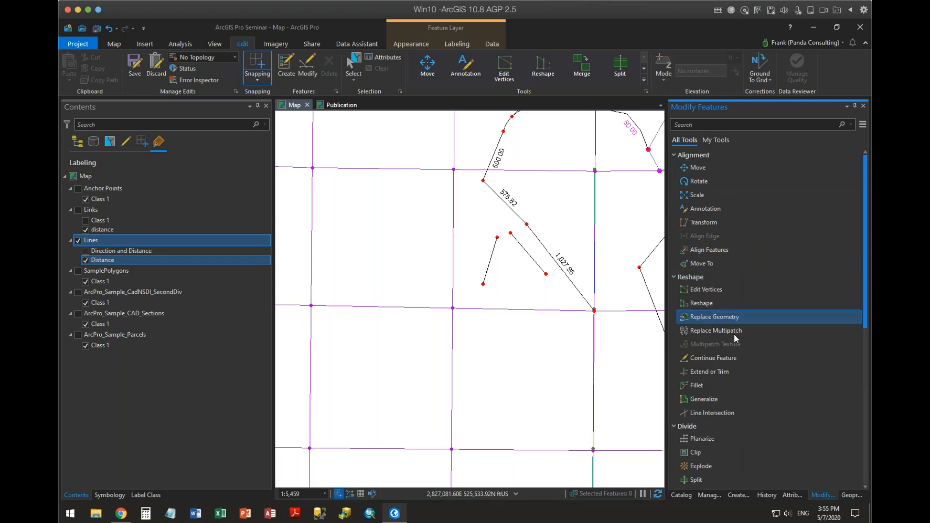
{"action": "scroll", "coordinate": [733, 335], "scroll_direction": "down", "scroll_amount": 1}
{"action": "scroll", "coordinate": [732, 346], "scroll_direction": "down", "scroll_amount": 1}
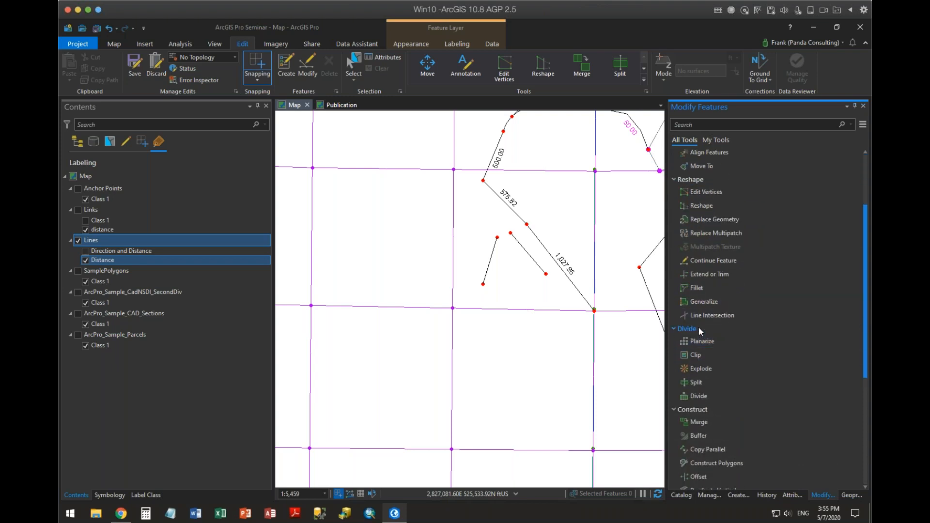
{"action": "left_click", "coordinate": [704, 330]}
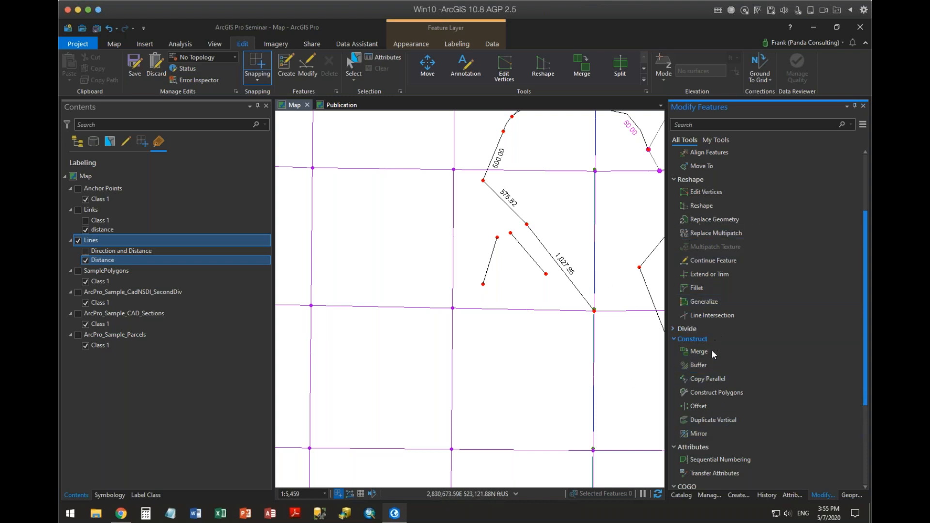
{"action": "left_click", "coordinate": [737, 379]}
Apply Extend or Trim at the facing upper ends of the two short lines and refresh the map to check their intersection.
{"action": "left_click_drag", "start_coordinate": [541, 233], "coordinate": [408, 342]}
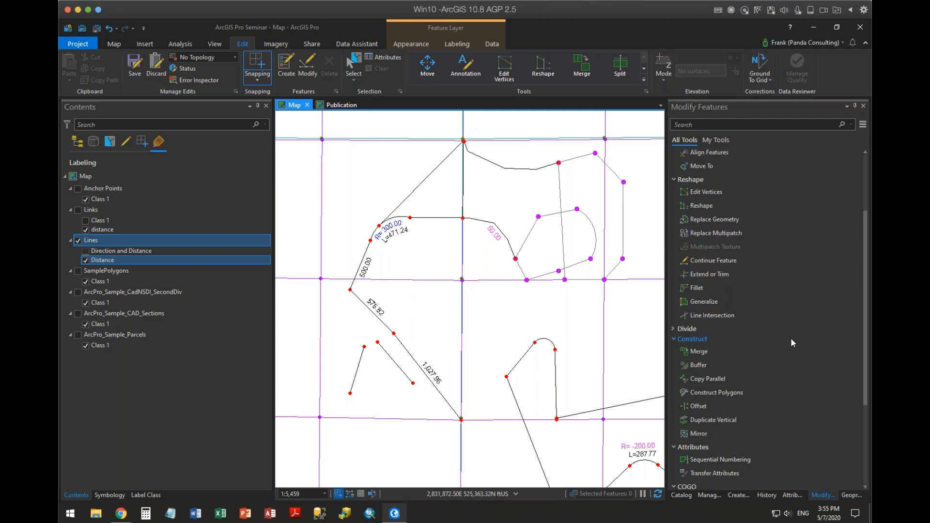
{"action": "left_click", "coordinate": [697, 287]}
{"action": "left_click", "coordinate": [707, 273]}
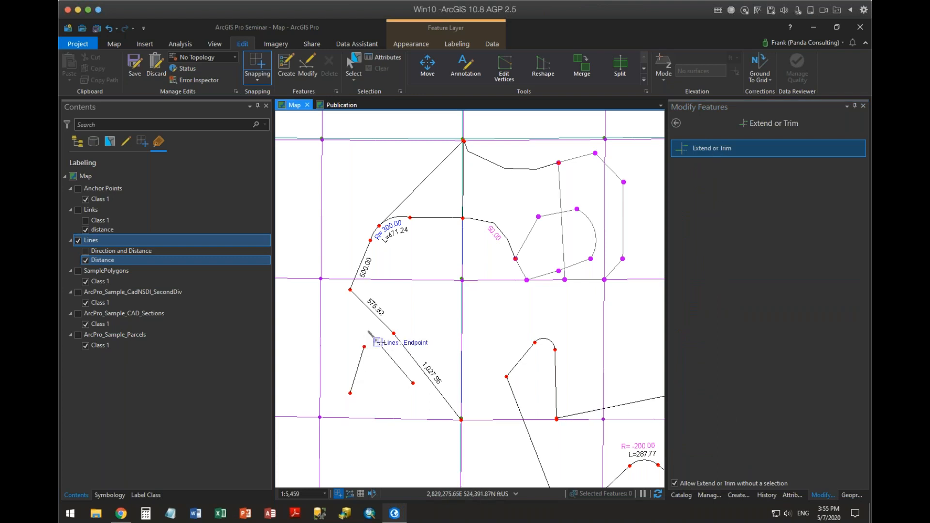
{"action": "left_click", "coordinate": [364, 347]}
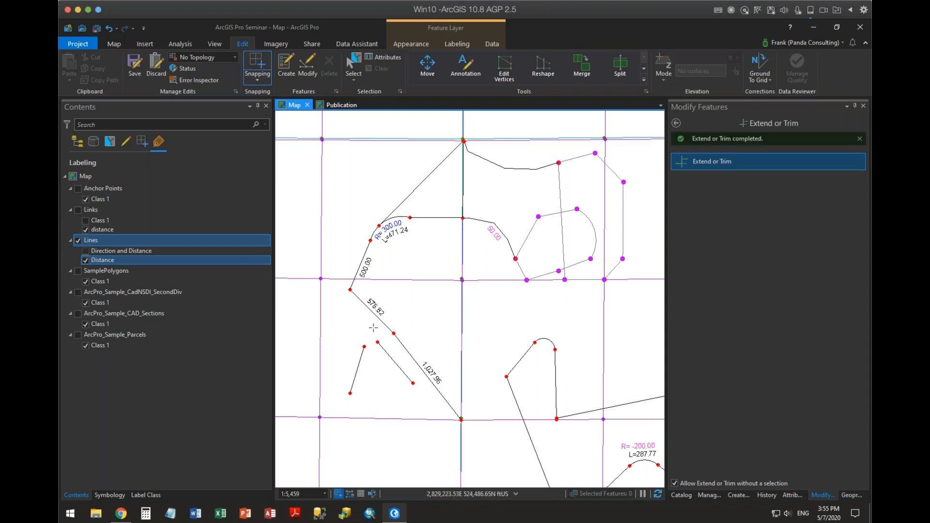
{"action": "scroll", "coordinate": [372, 331], "scroll_direction": "up", "scroll_amount": 1}
{"action": "scroll", "coordinate": [371, 331], "scroll_direction": "up", "scroll_amount": 2}
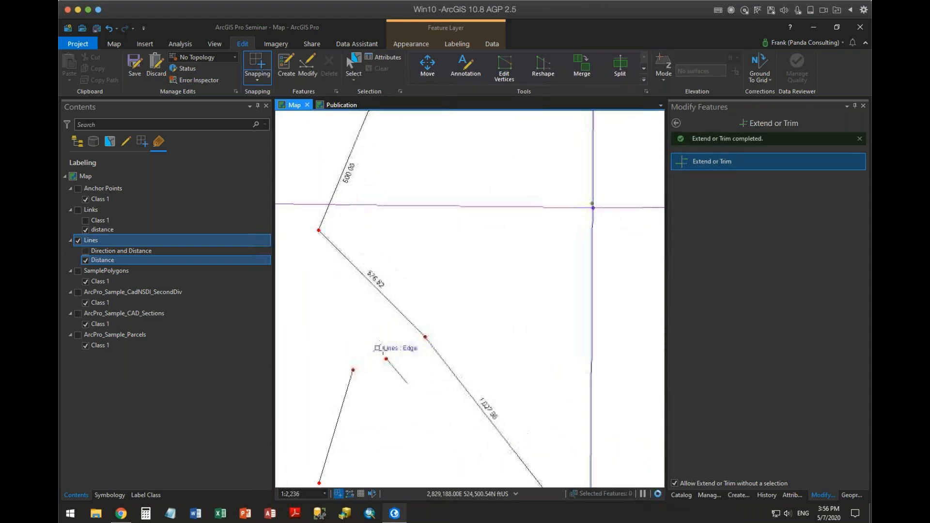
{"action": "left_click", "coordinate": [658, 494]}
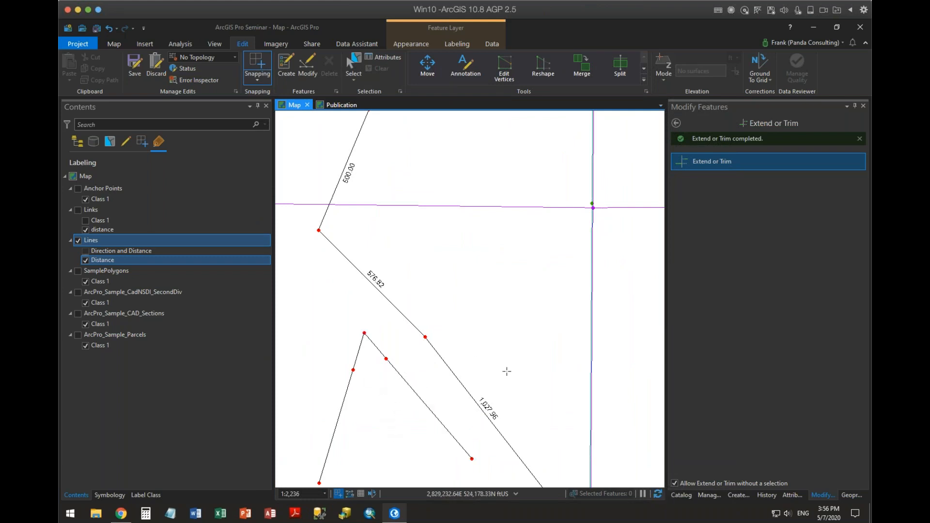
{"action": "left_click_drag", "start_coordinate": [462, 272], "coordinate": [556, 225]}
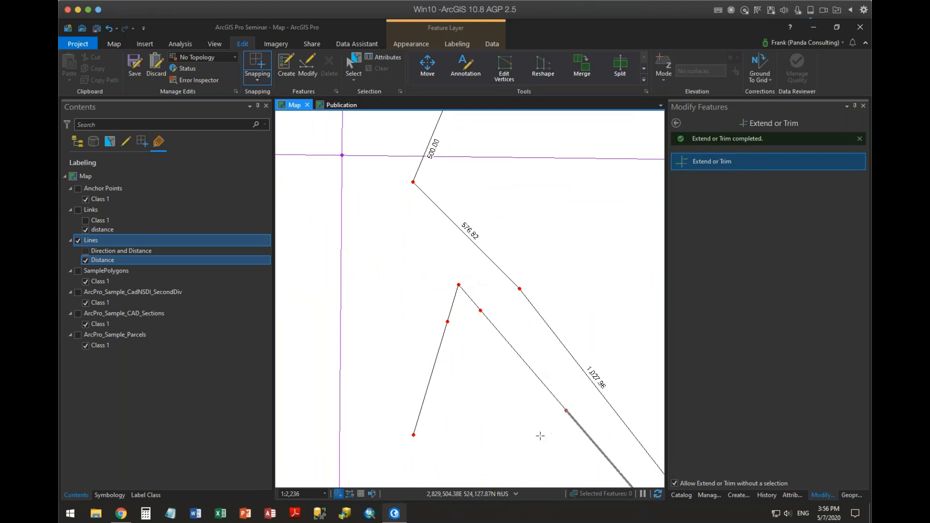
Delete the short line on the west side together with the two extension segments meeting at the apex, and refresh the map.
{"action": "left_click_drag", "start_coordinate": [525, 404], "coordinate": [512, 315]}
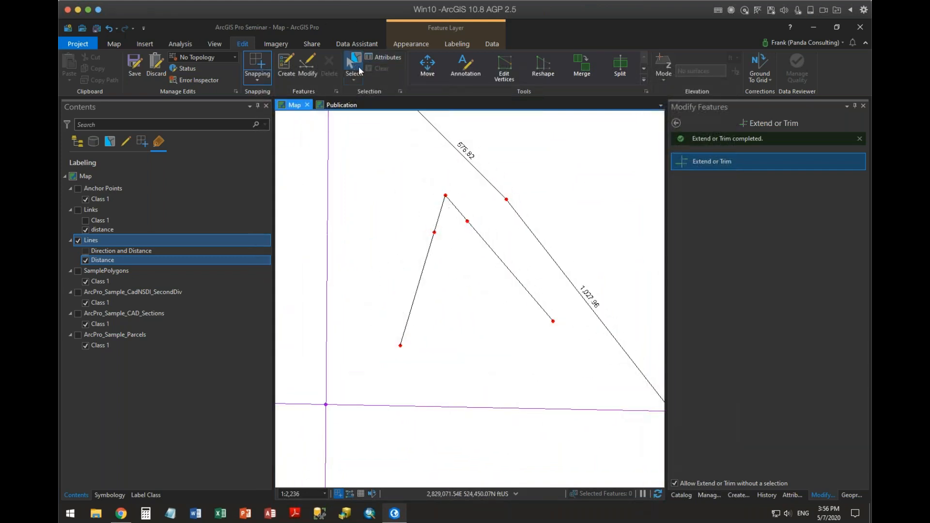
{"action": "left_click", "coordinate": [353, 65]}
{"action": "left_click", "coordinate": [451, 200]}
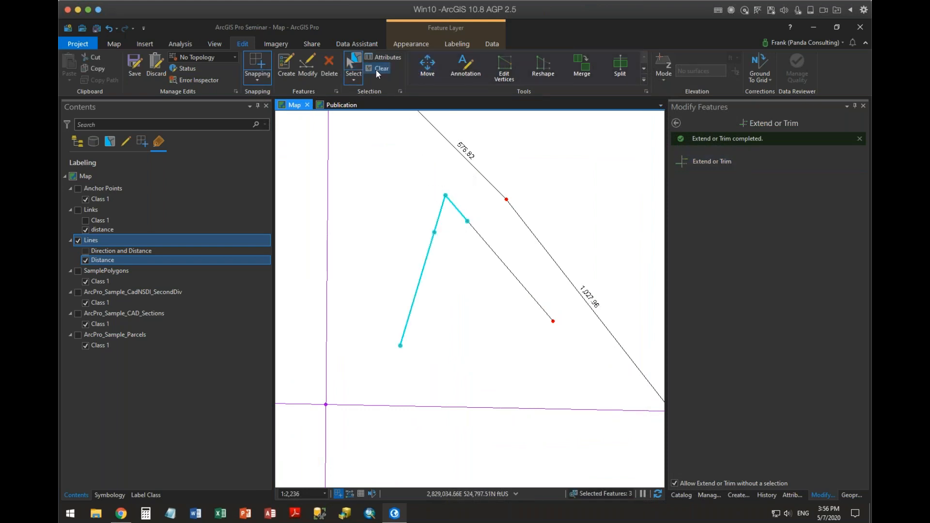
{"action": "left_click", "coordinate": [333, 72]}
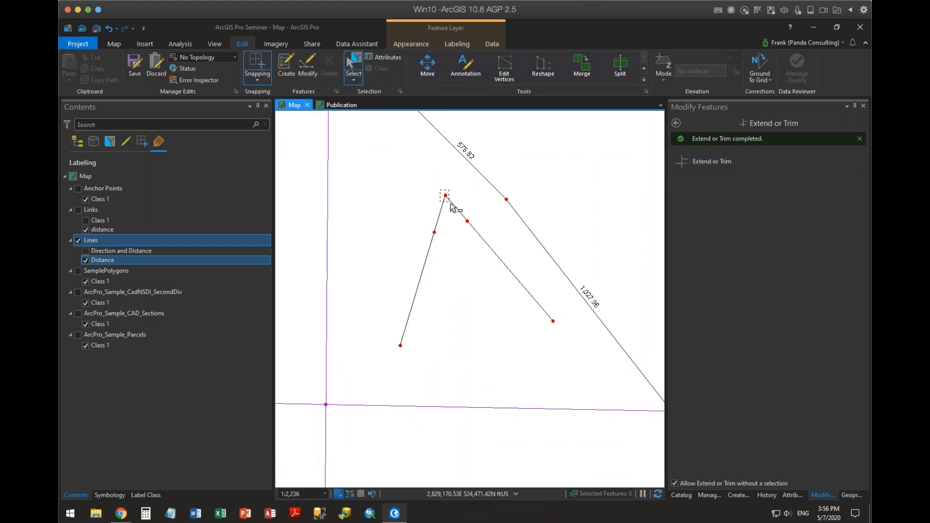
{"action": "left_click", "coordinate": [657, 493]}
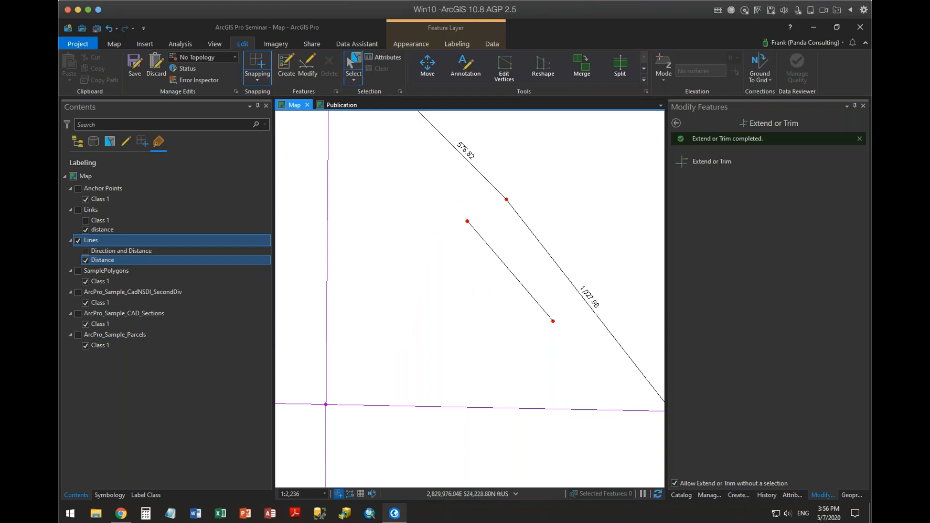
Draw a new two-point line in the Lines layer, slanting up toward the remaining short line's upper end, and clear the selection.
{"action": "left_click", "coordinate": [738, 495]}
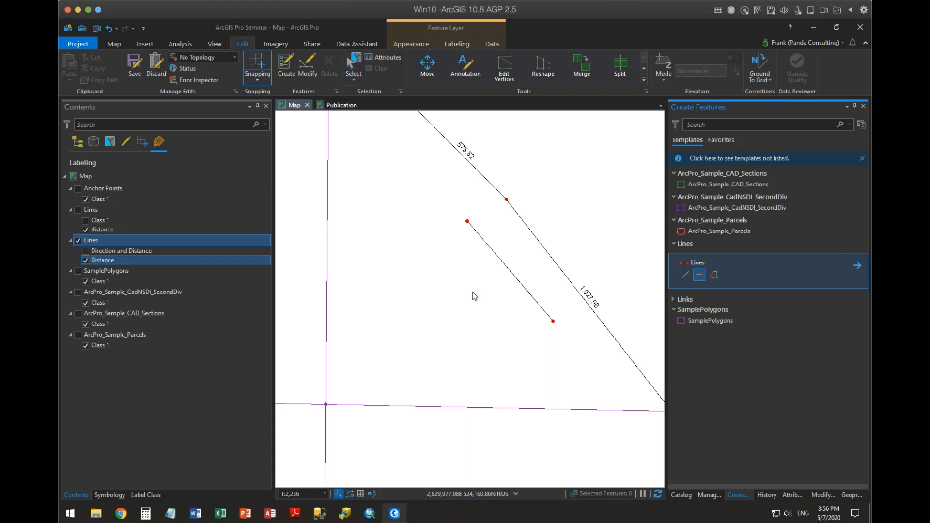
{"action": "left_click", "coordinate": [372, 299]}
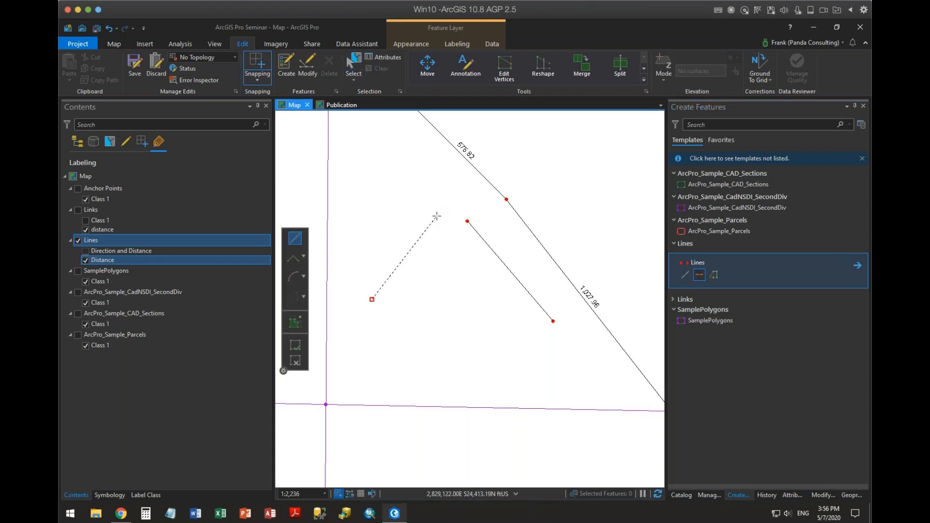
{"action": "double_click", "coordinate": [437, 216]}
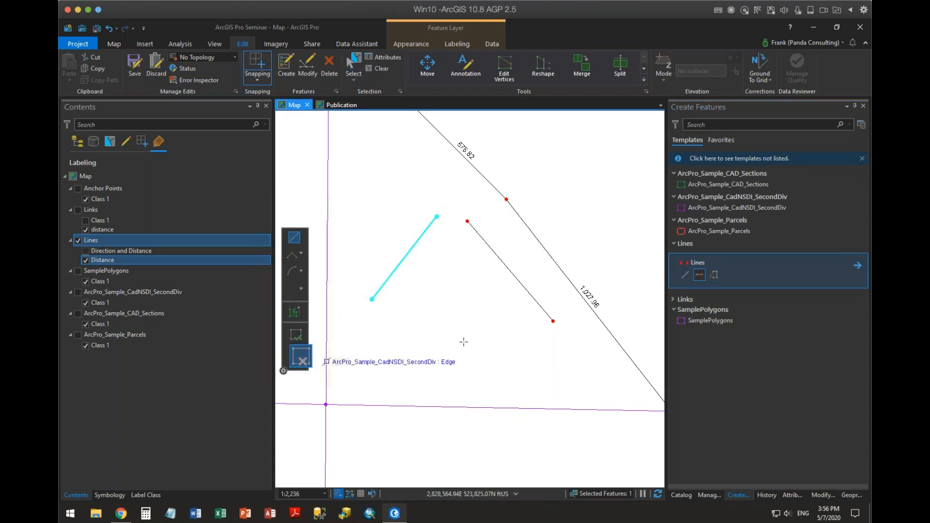
{"action": "scroll", "coordinate": [478, 303], "scroll_direction": "down", "scroll_amount": 3}
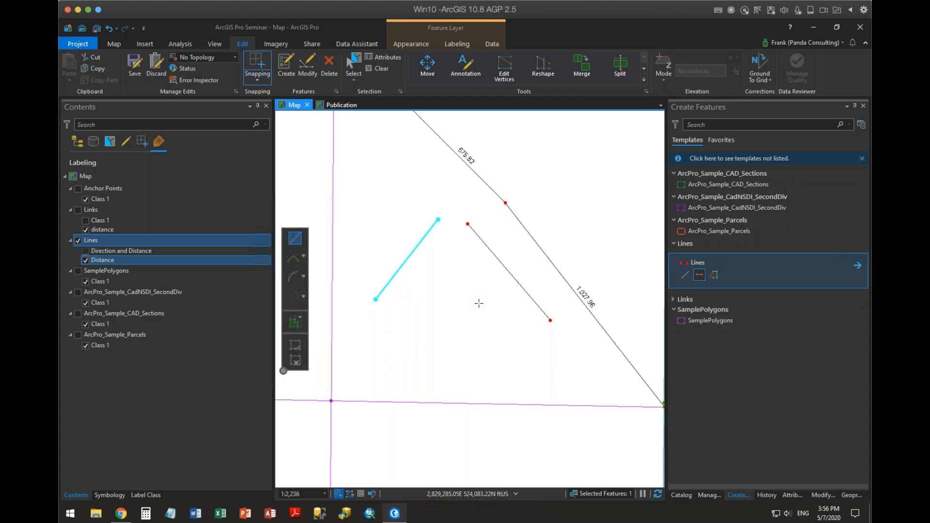
{"action": "left_click", "coordinate": [374, 69]}
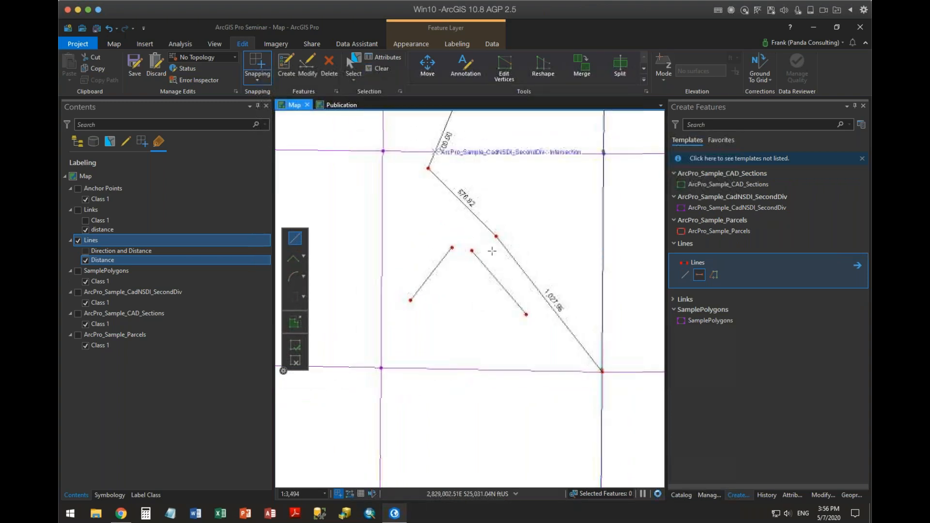
Extend the two short lines to their common point with Line Intersection, with creating new lines when extending turned off.
{"action": "left_click", "coordinate": [823, 495]}
{"action": "left_click", "coordinate": [696, 164]}
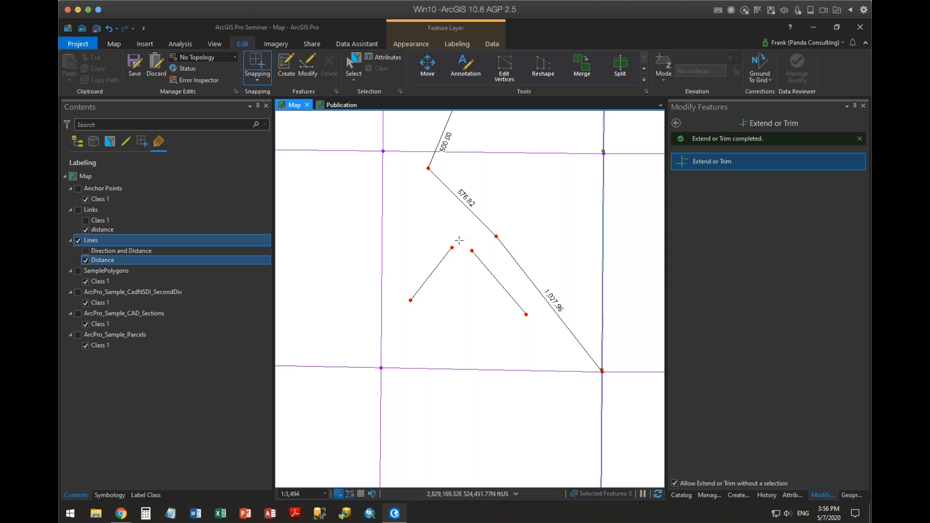
{"action": "left_click", "coordinate": [675, 123]}
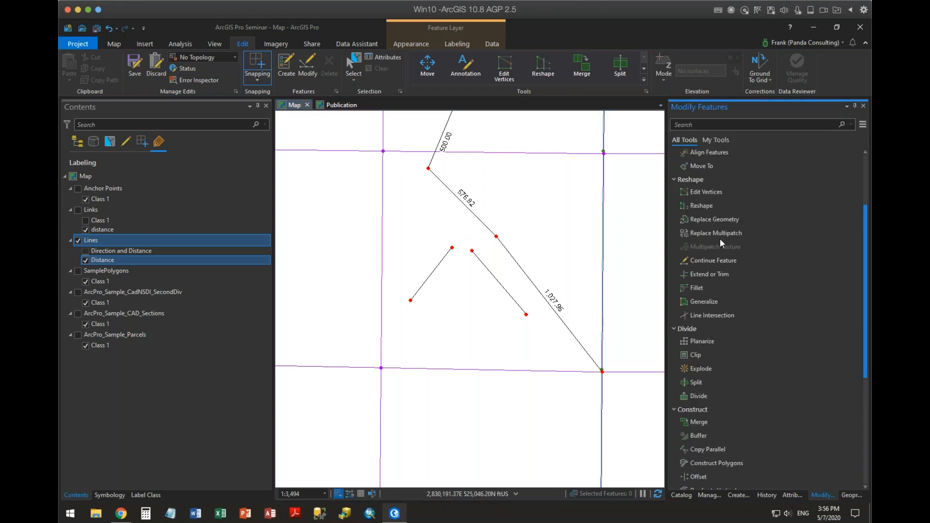
{"action": "left_click", "coordinate": [711, 316]}
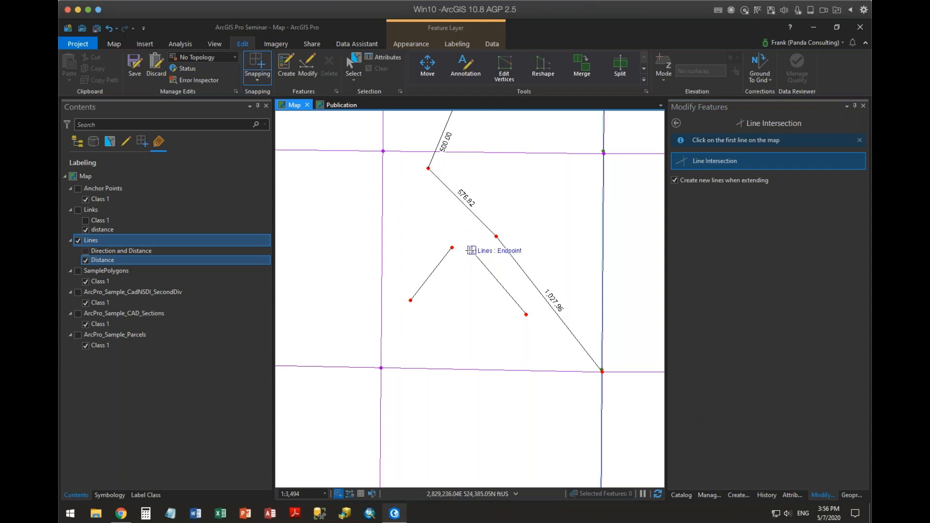
{"action": "left_click", "coordinate": [472, 251]}
{"action": "left_click", "coordinate": [451, 247]}
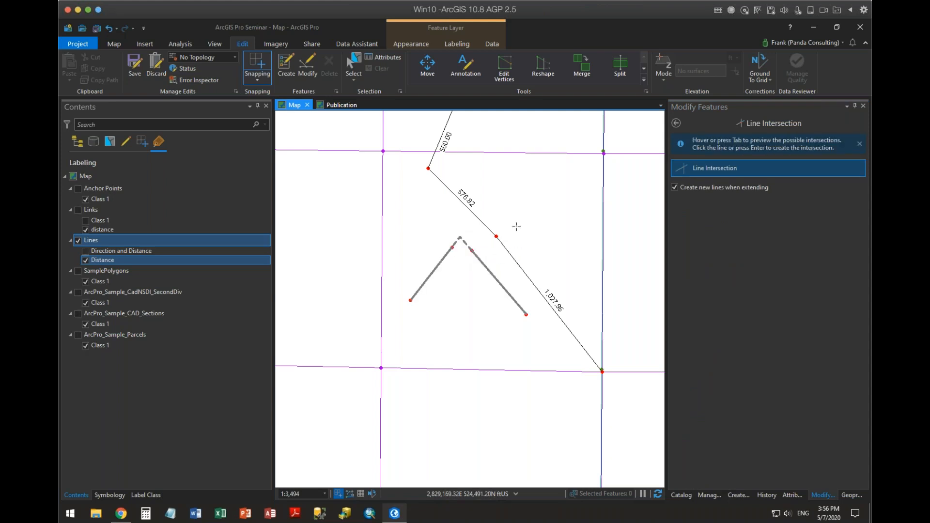
{"action": "left_click", "coordinate": [678, 186]}
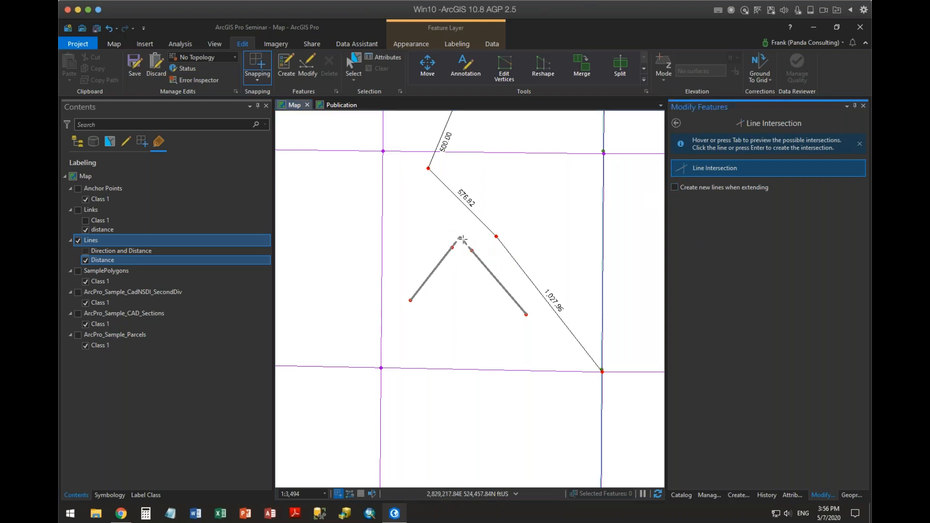
{"action": "left_click", "coordinate": [462, 240]}
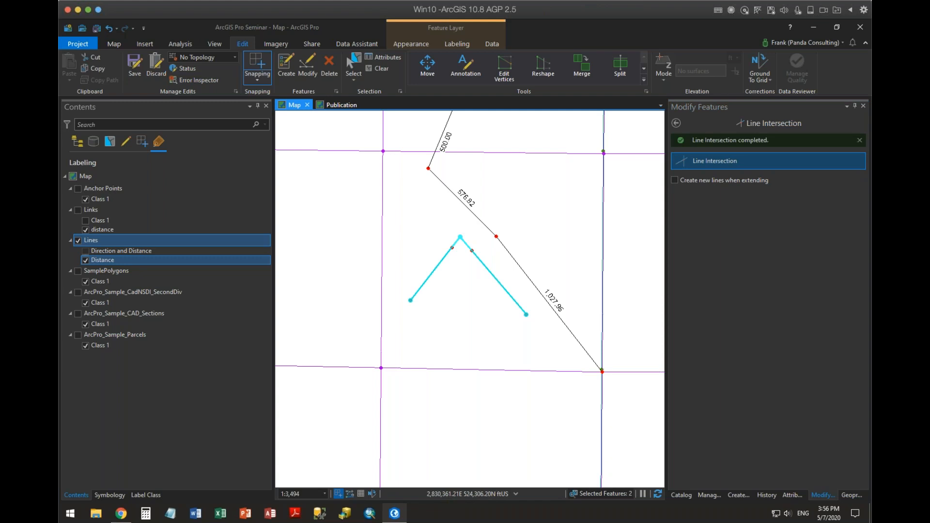
{"action": "scroll", "coordinate": [466, 267], "scroll_direction": "up", "scroll_amount": 2}
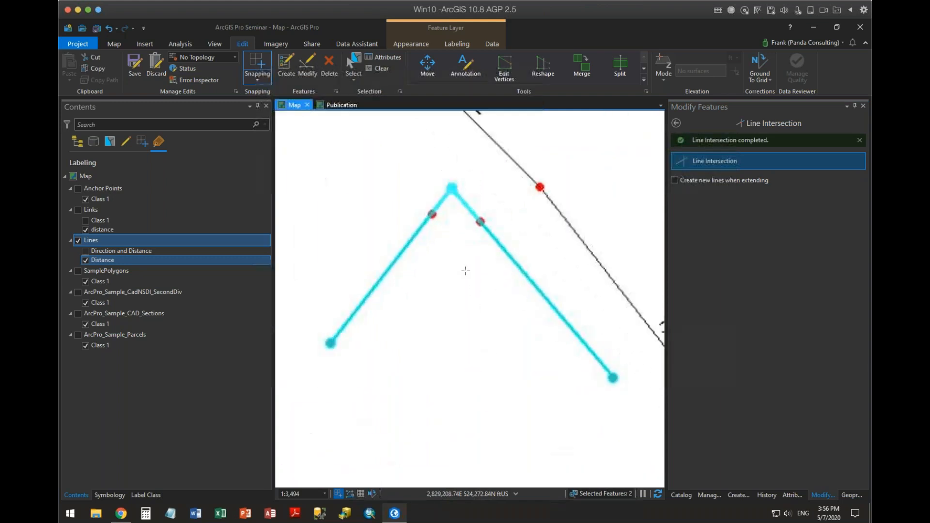
{"action": "scroll", "coordinate": [466, 265], "scroll_direction": "down", "scroll_amount": 2}
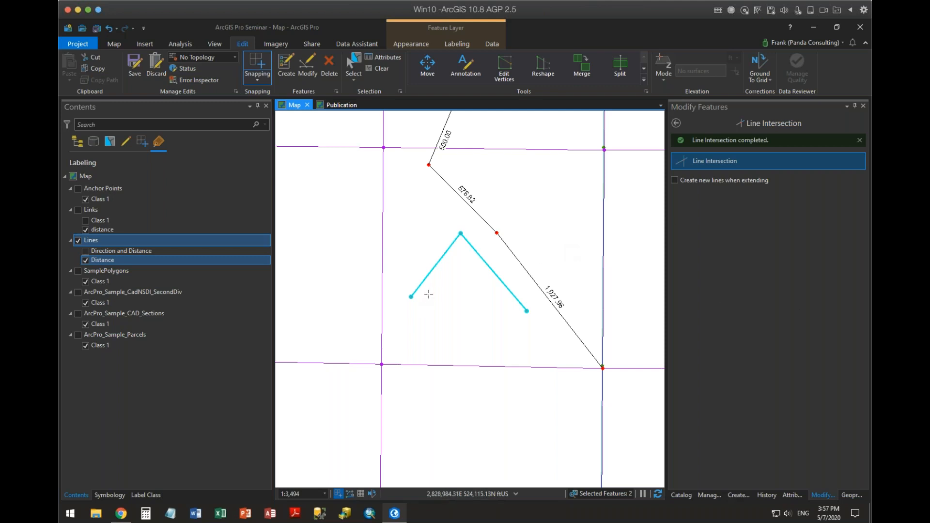
Enable and apply the solid fill layer in the SamplePolygons symbol.
{"action": "left_click_drag", "start_coordinate": [452, 323], "coordinate": [415, 448]}
{"action": "left_click_drag", "start_coordinate": [599, 268], "coordinate": [473, 308]}
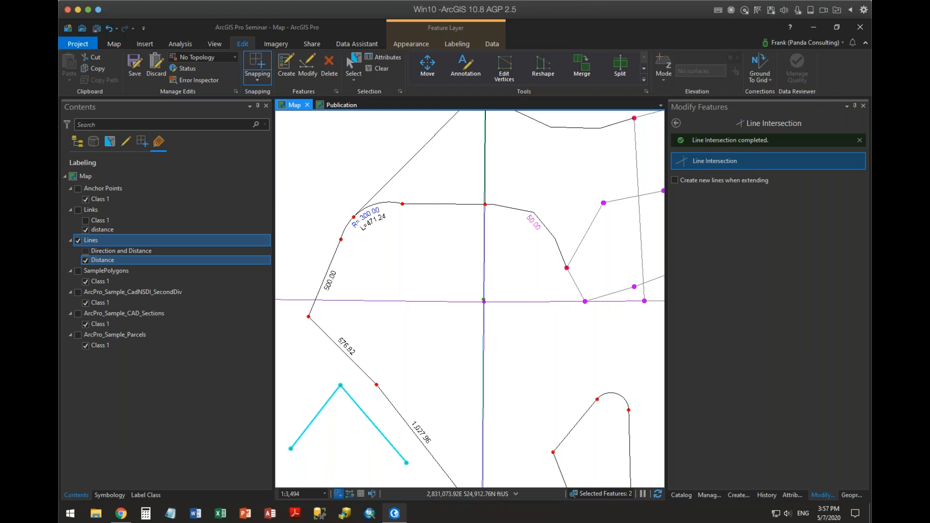
{"action": "left_click_drag", "start_coordinate": [632, 365], "coordinate": [472, 435]}
{"action": "left_click_drag", "start_coordinate": [470, 162], "coordinate": [357, 343]}
{"action": "left_click_drag", "start_coordinate": [444, 176], "coordinate": [465, 437]}
{"action": "scroll", "coordinate": [526, 272], "scroll_direction": "down", "scroll_amount": 3}
{"action": "left_click_drag", "start_coordinate": [536, 264], "coordinate": [482, 253]}
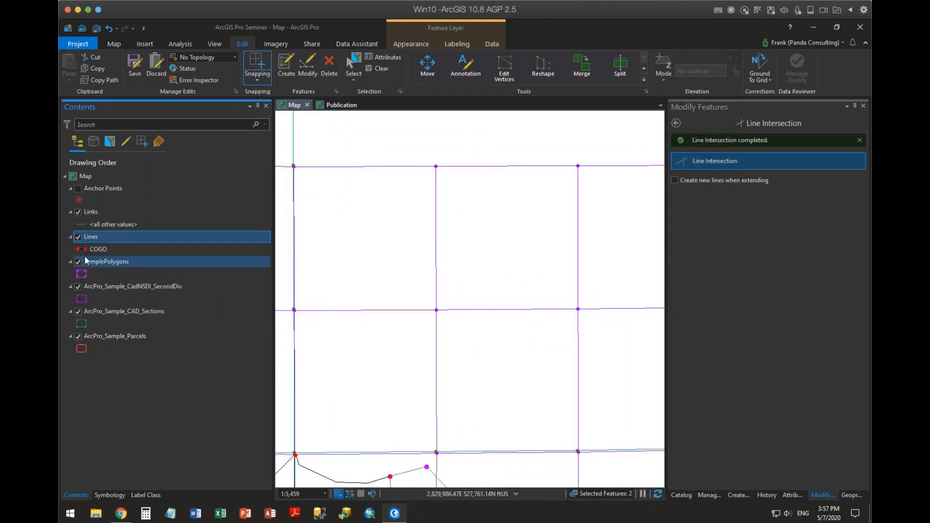
{"action": "left_click", "coordinate": [82, 275]}
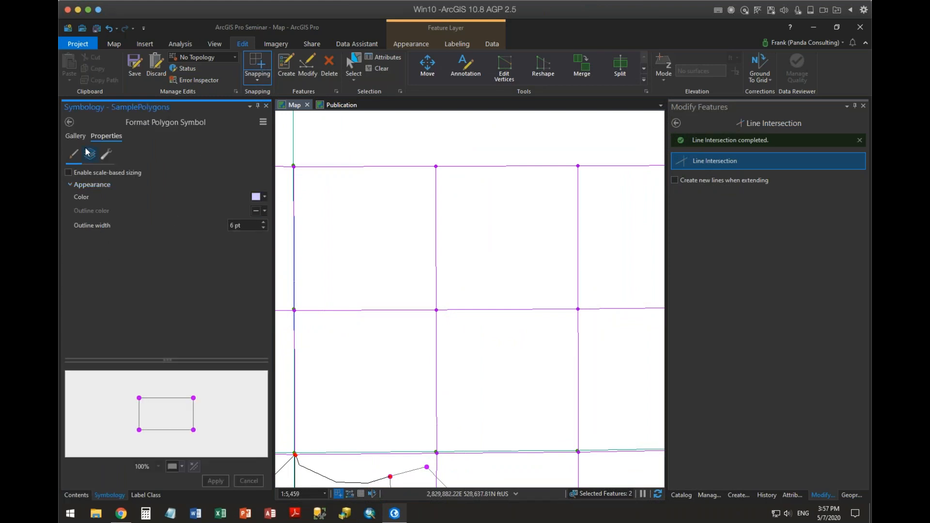
{"action": "left_click", "coordinate": [89, 153]}
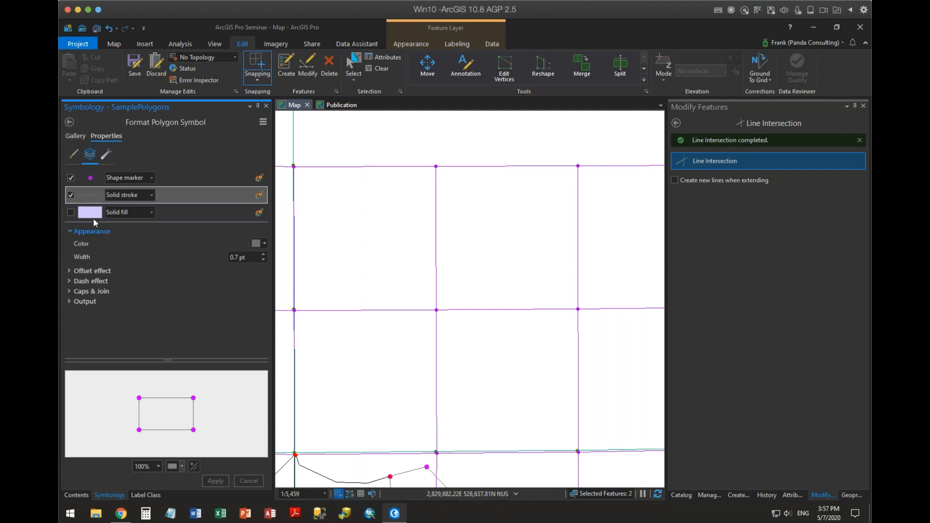
{"action": "left_click", "coordinate": [71, 212]}
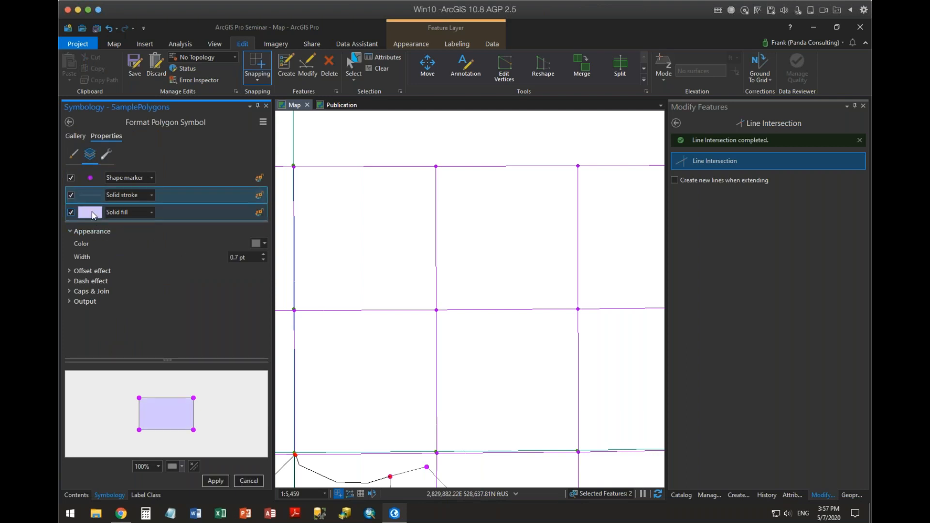
{"action": "left_click", "coordinate": [215, 481]}
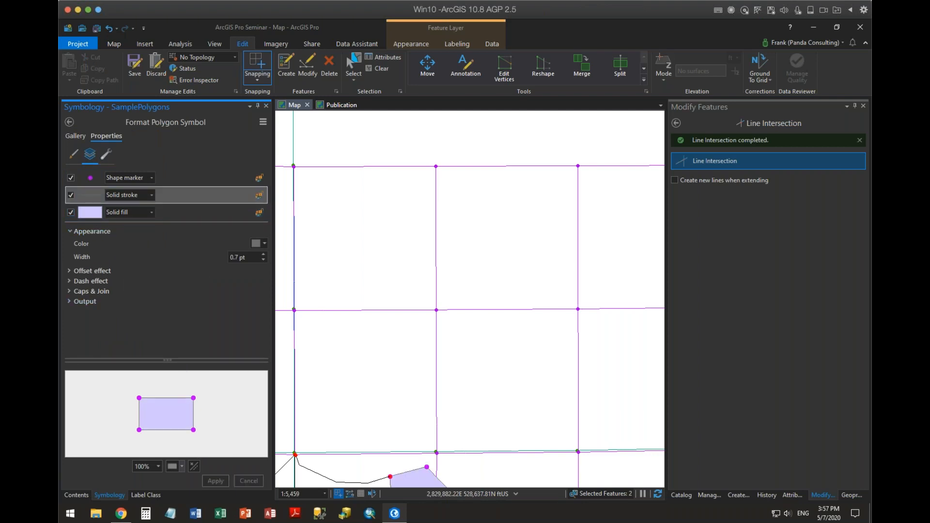
{"action": "left_click", "coordinate": [69, 122]}
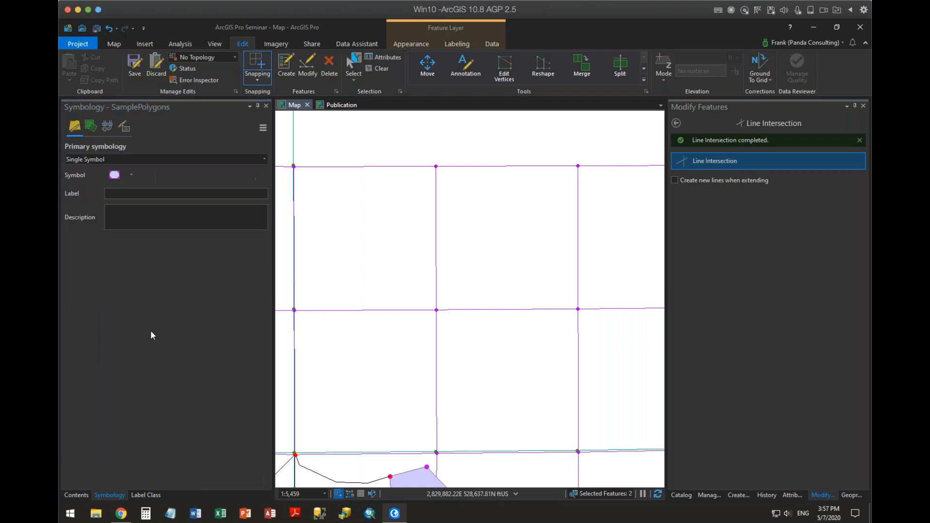
Draw an irregular SamplePolygons polygon roughly tracing the outline of one empty grid square north of the existing parcels.
{"action": "left_click", "coordinate": [736, 495]}
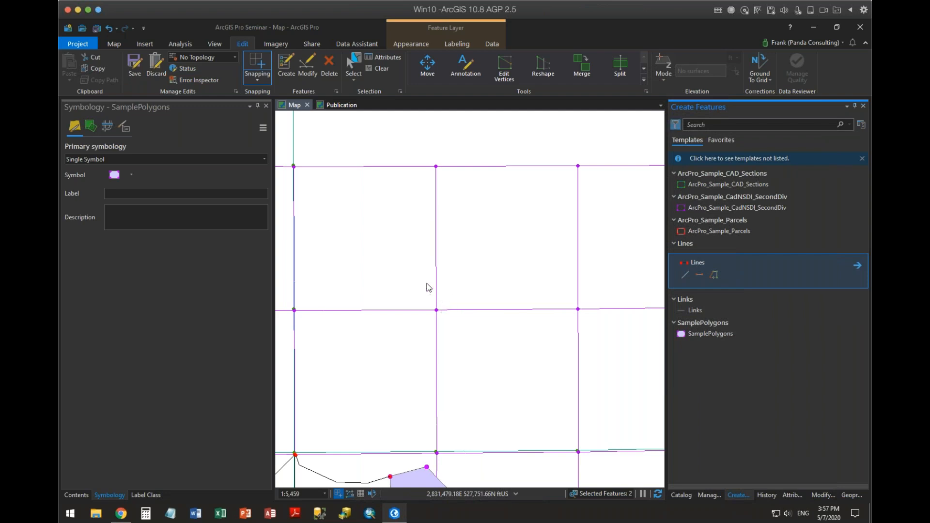
{"action": "key", "text": "space"}
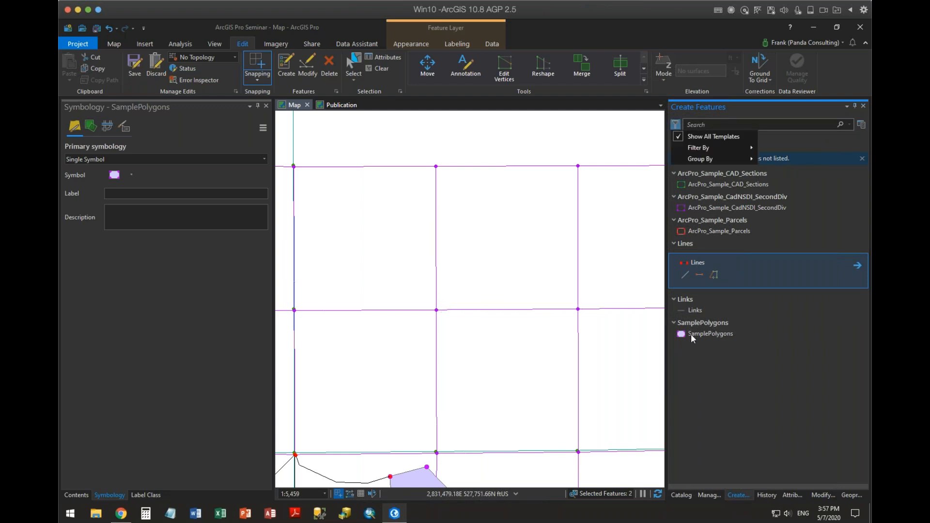
{"action": "left_click", "coordinate": [691, 332]}
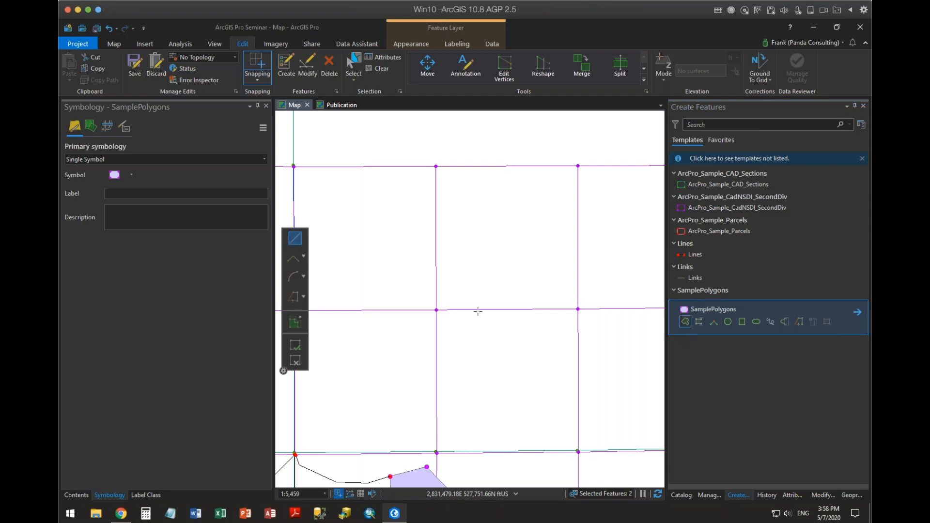
{"action": "left_click", "coordinate": [442, 301]}
{"action": "left_click", "coordinate": [430, 272]}
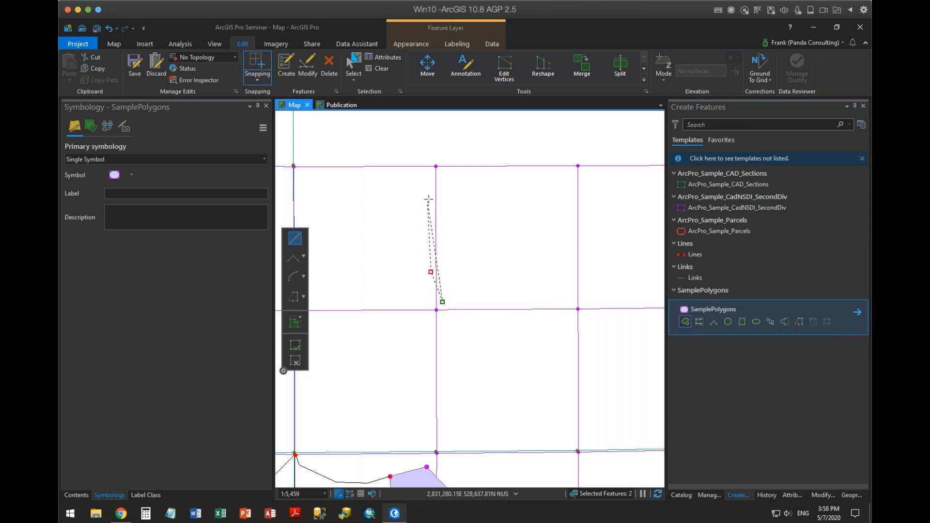
{"action": "left_click", "coordinate": [427, 202]}
{"action": "left_click", "coordinate": [439, 176]}
{"action": "left_click", "coordinate": [440, 162]}
{"action": "left_click", "coordinate": [528, 169]}
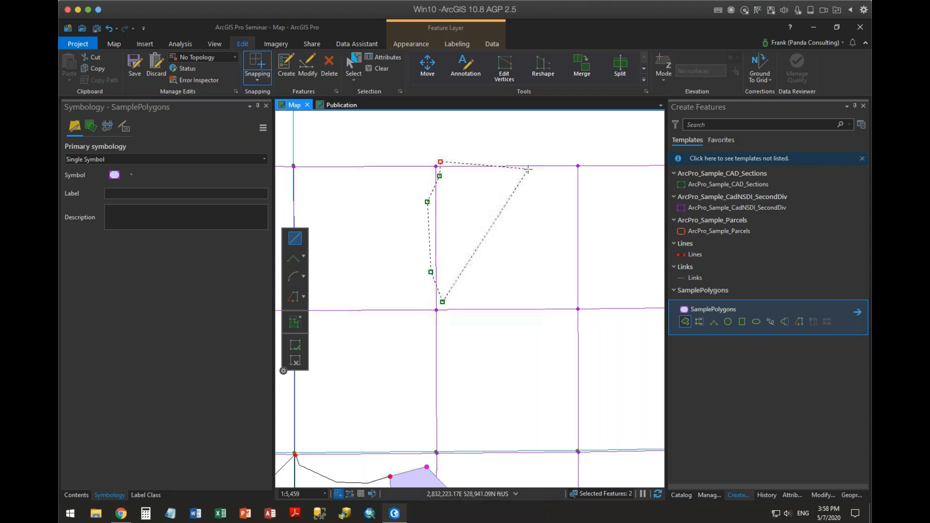
{"action": "left_click", "coordinate": [576, 167]}
{"action": "left_click", "coordinate": [584, 173]}
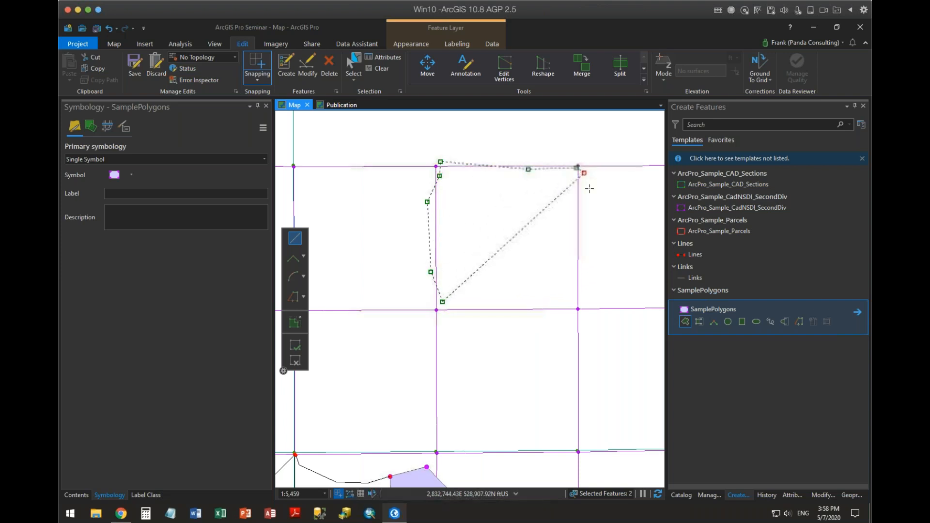
{"action": "left_click", "coordinate": [584, 295]}
{"action": "left_click", "coordinate": [574, 310]}
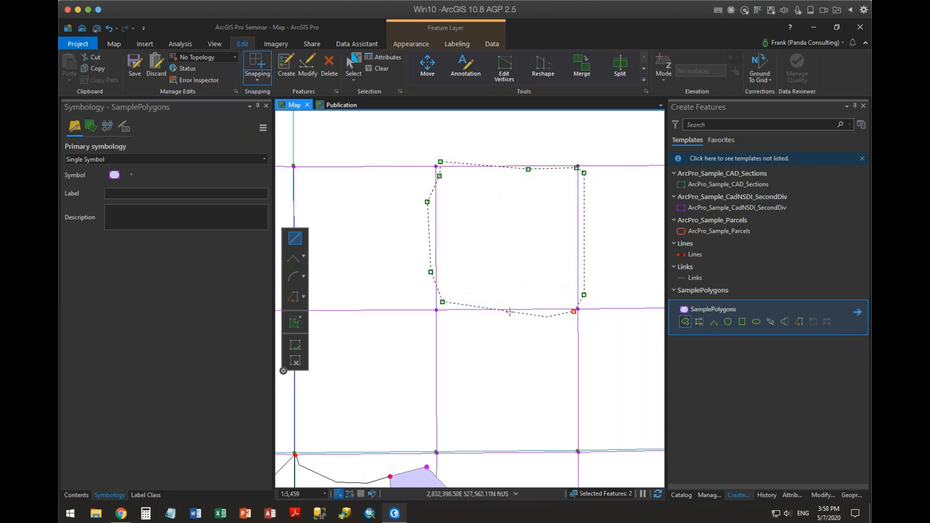
{"action": "left_click", "coordinate": [507, 307]}
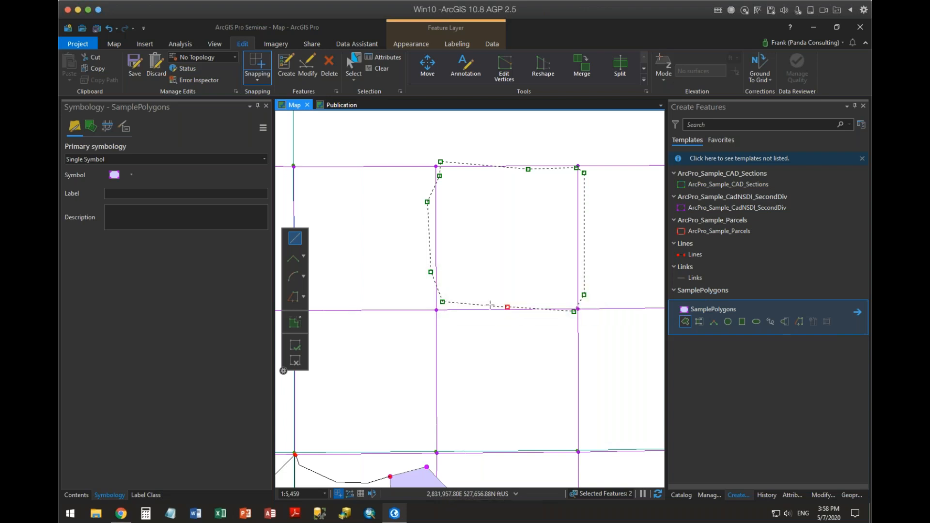
{"action": "double_click", "coordinate": [460, 305]}
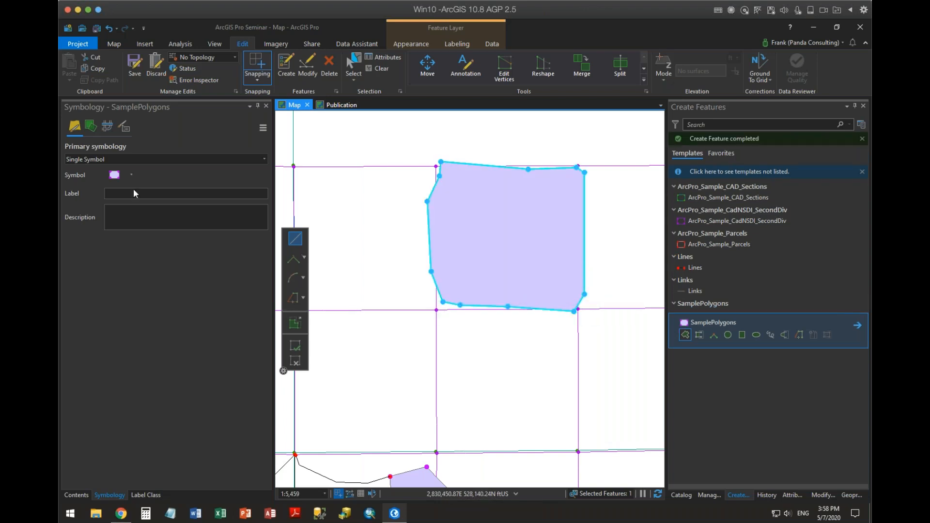
Set the transparency of the SamplePolygons symbol's solid fill colour to 60%.
{"action": "left_click", "coordinate": [75, 495]}
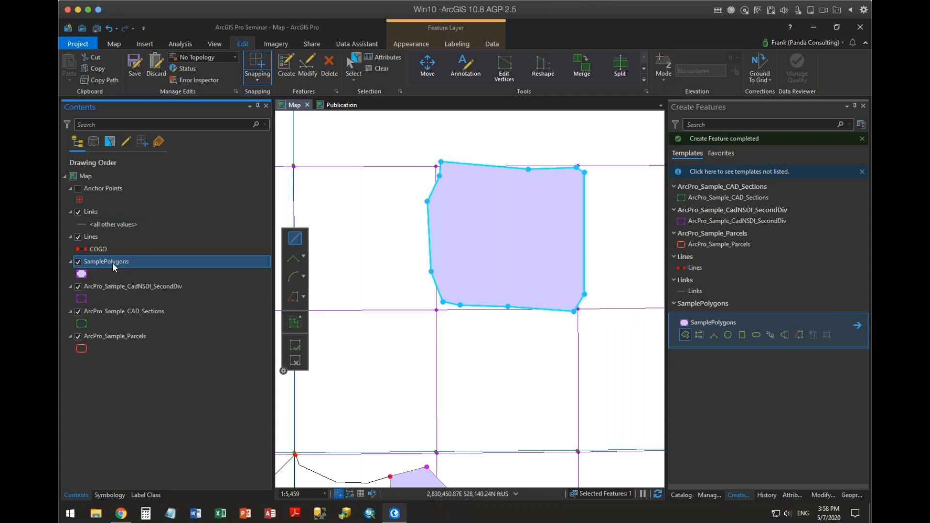
{"action": "left_click", "coordinate": [81, 274]}
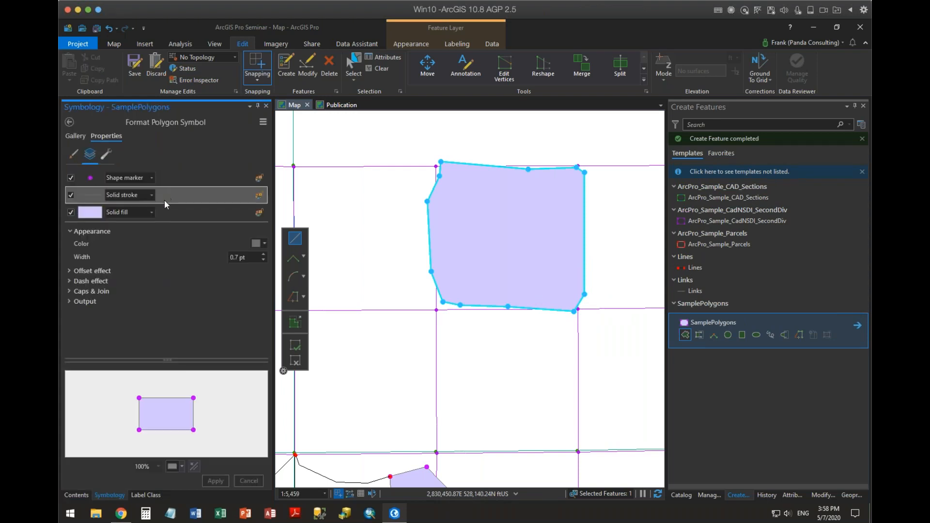
{"action": "left_click", "coordinate": [167, 212]}
{"action": "left_click", "coordinate": [257, 244]}
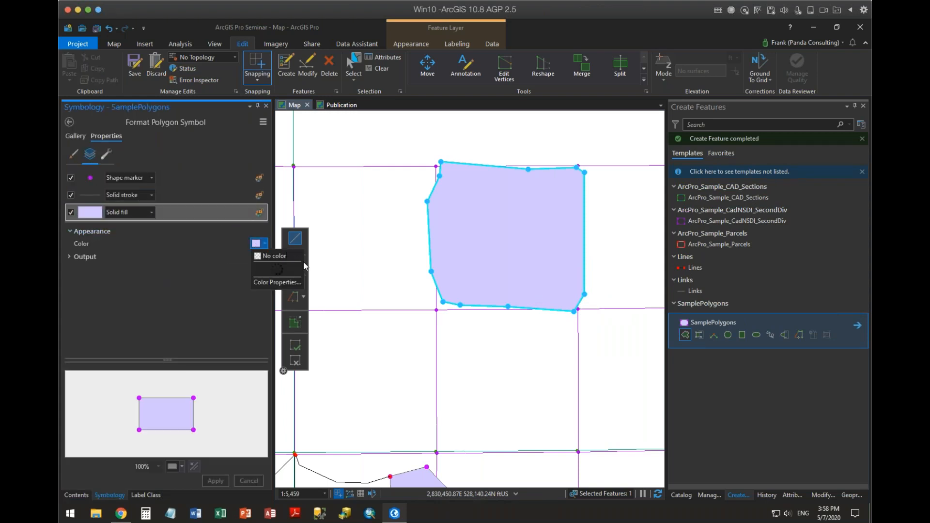
{"action": "left_click", "coordinate": [345, 381]}
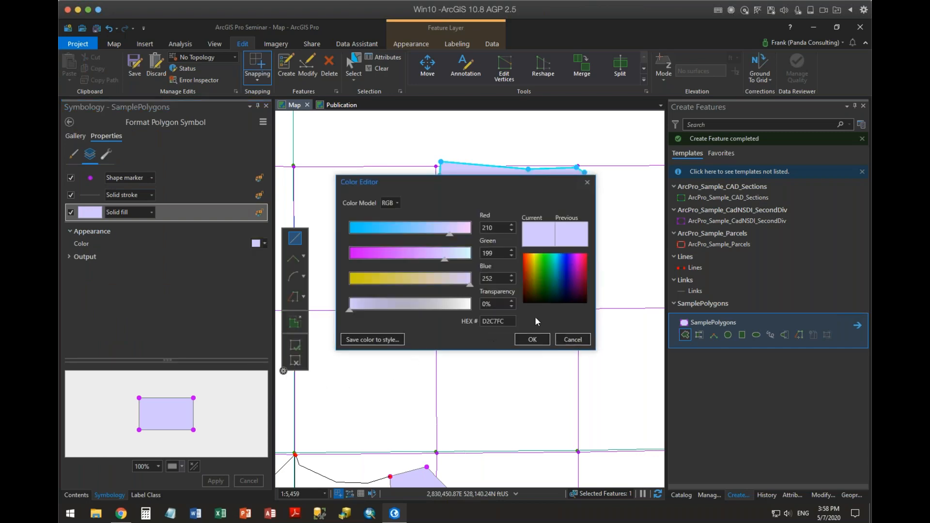
{"action": "left_click", "coordinate": [482, 304]}
{"action": "type", "text": "6"}
{"action": "left_click", "coordinate": [532, 335]}
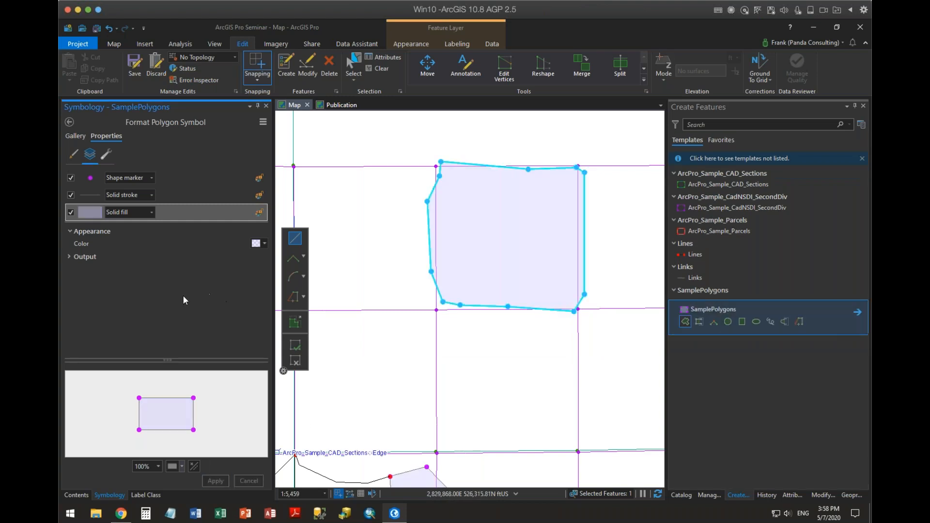
Set the SamplePolygons layer transparency to 60% and return to the map's layer list.
{"action": "left_click", "coordinate": [418, 45]}
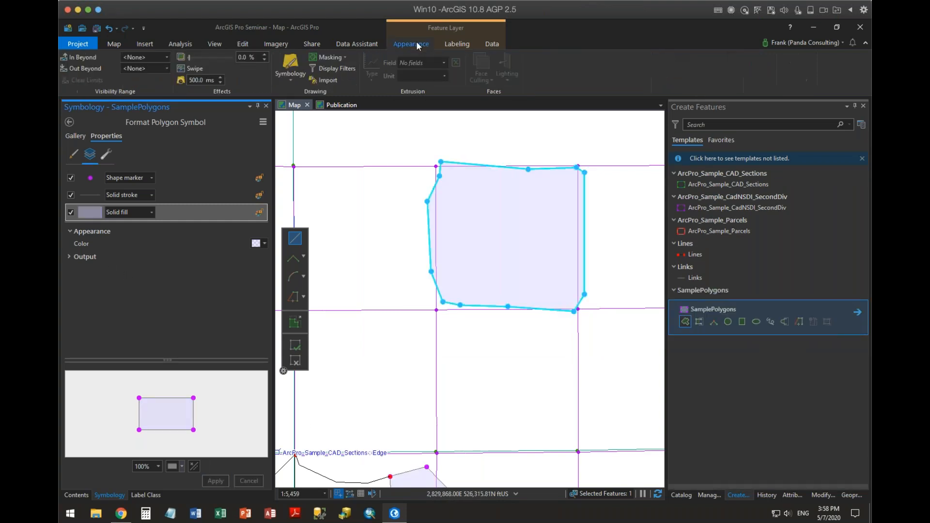
{"action": "left_click", "coordinate": [239, 57]}
{"action": "type", "text": "6"}
{"action": "key", "text": "Return"}
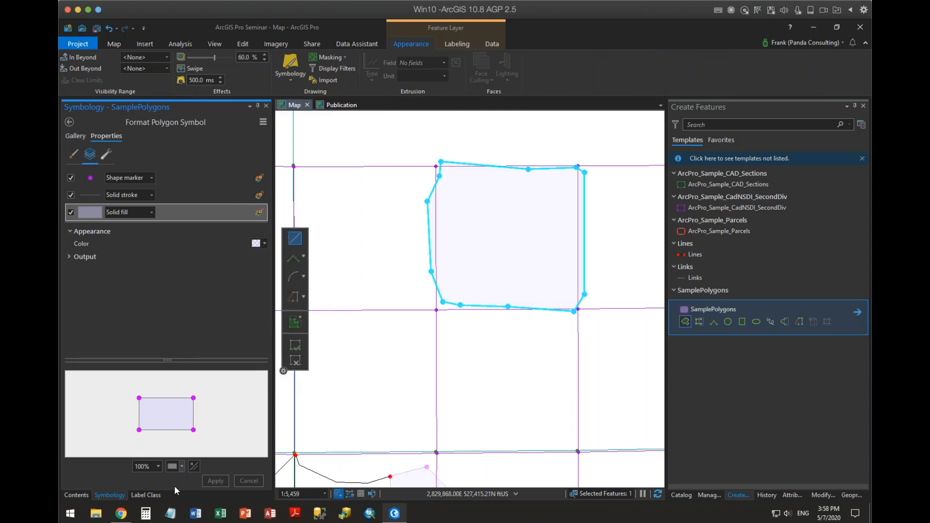
{"action": "left_click", "coordinate": [76, 494]}
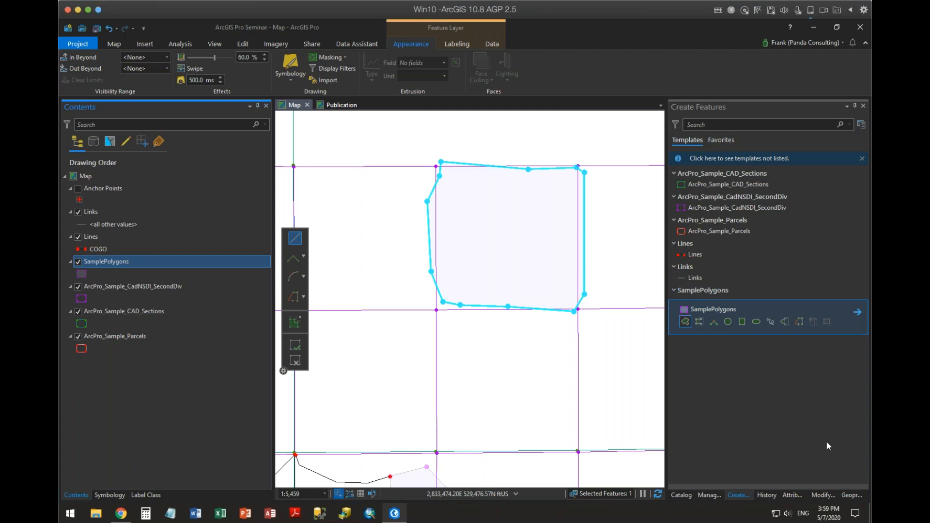
With Align Features, draw an alignment path along the west grid line from the square's southwest corner to its northwest corner.
{"action": "left_click", "coordinate": [823, 495]}
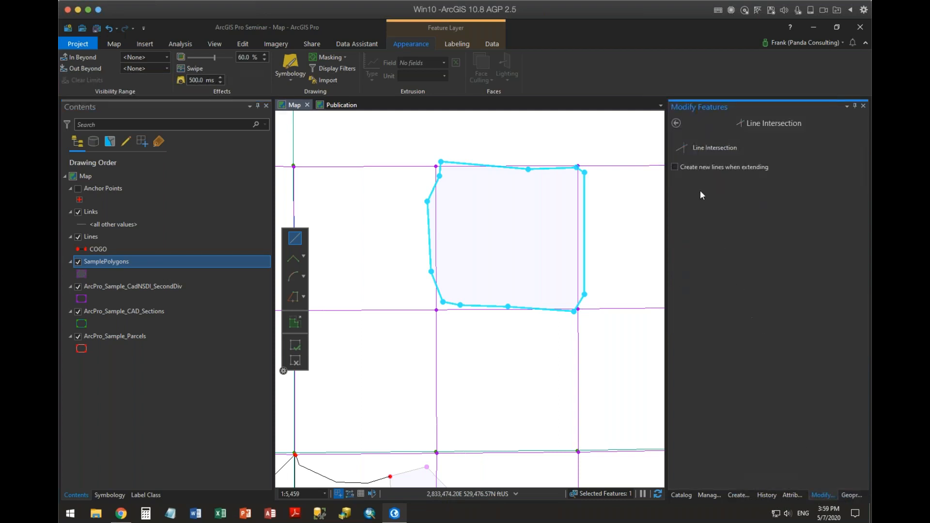
{"action": "left_click", "coordinate": [676, 123]}
{"action": "scroll", "coordinate": [745, 272], "scroll_direction": "up", "scroll_amount": 2}
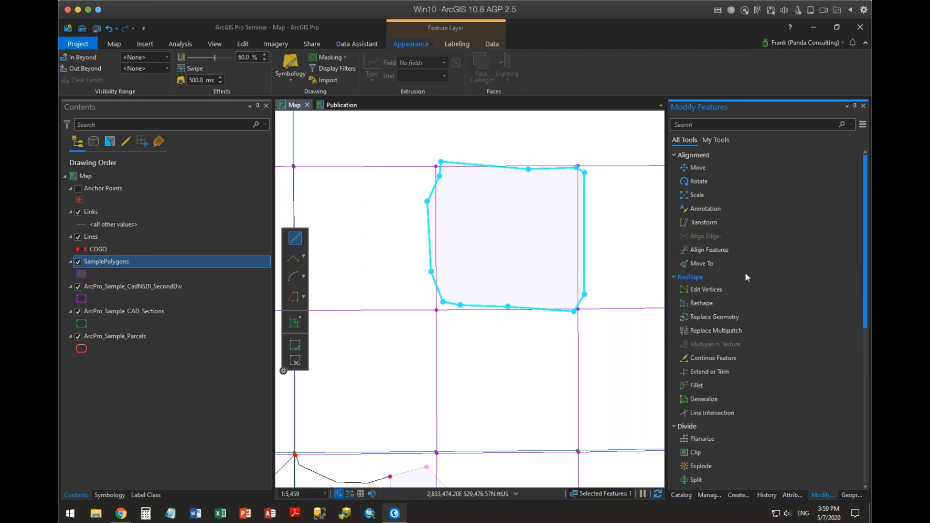
{"action": "left_click", "coordinate": [710, 250]}
{"action": "left_click", "coordinate": [843, 182]}
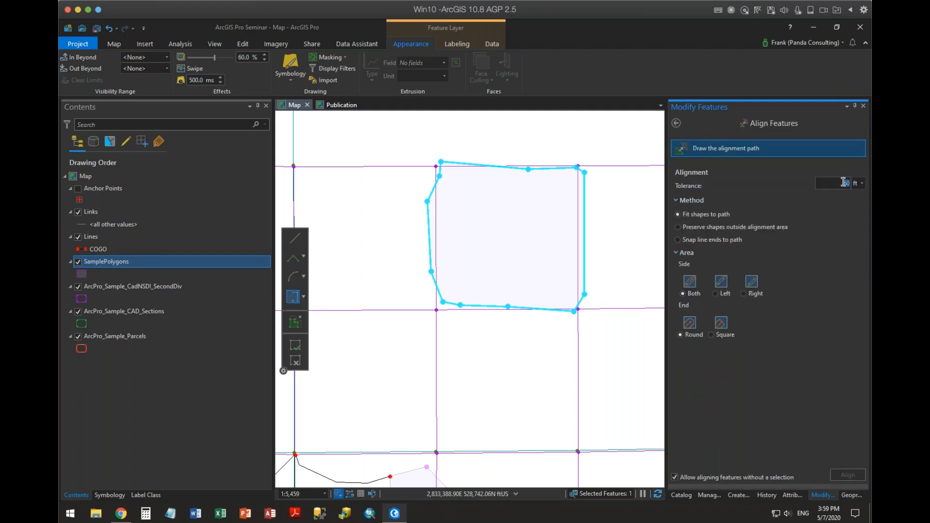
{"action": "left_click", "coordinate": [702, 151]}
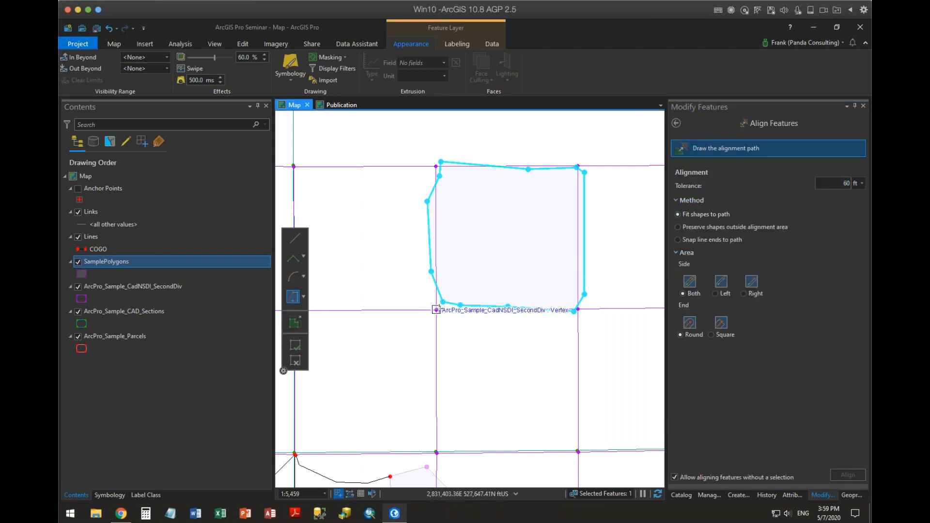
{"action": "left_click", "coordinate": [297, 243]}
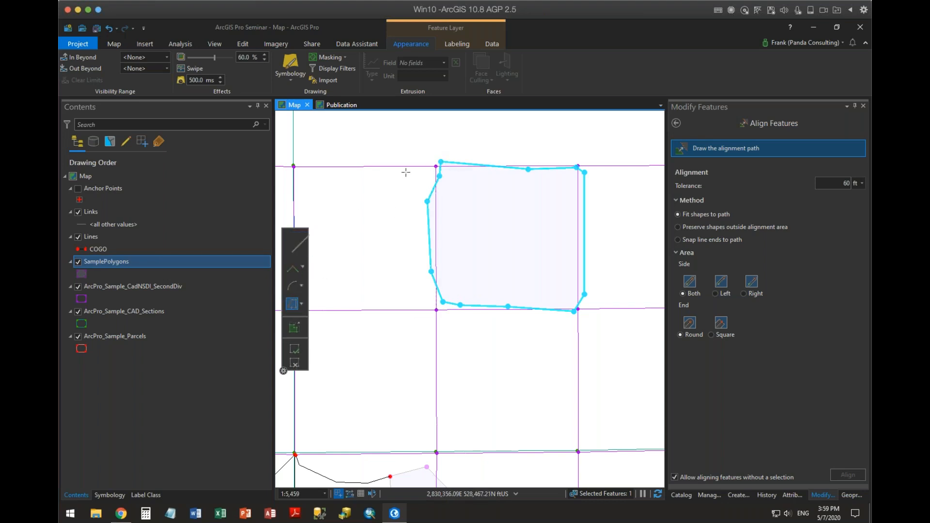
{"action": "left_click", "coordinate": [436, 309]}
{"action": "left_click", "coordinate": [435, 167]}
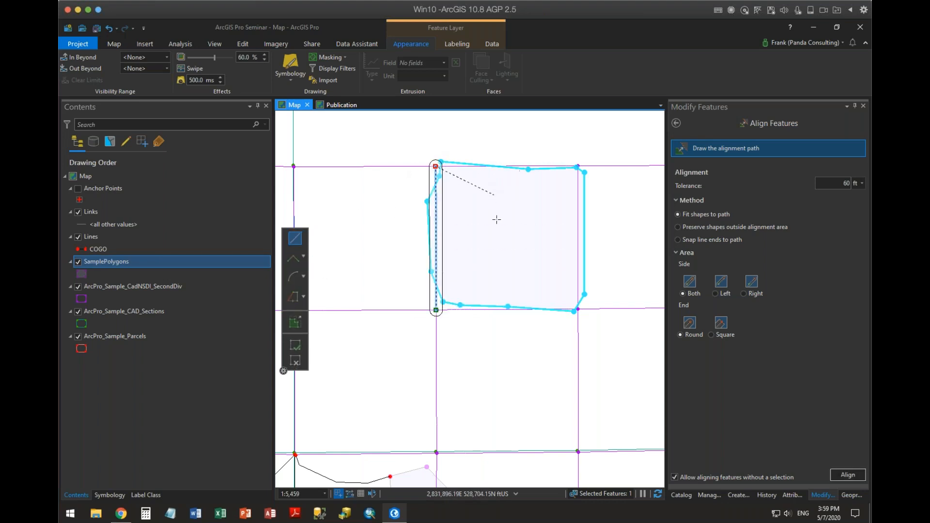
Set the alignment tolerance to 90 ft and align the polygon's west side to the drawn path.
{"action": "left_click", "coordinate": [839, 183]}
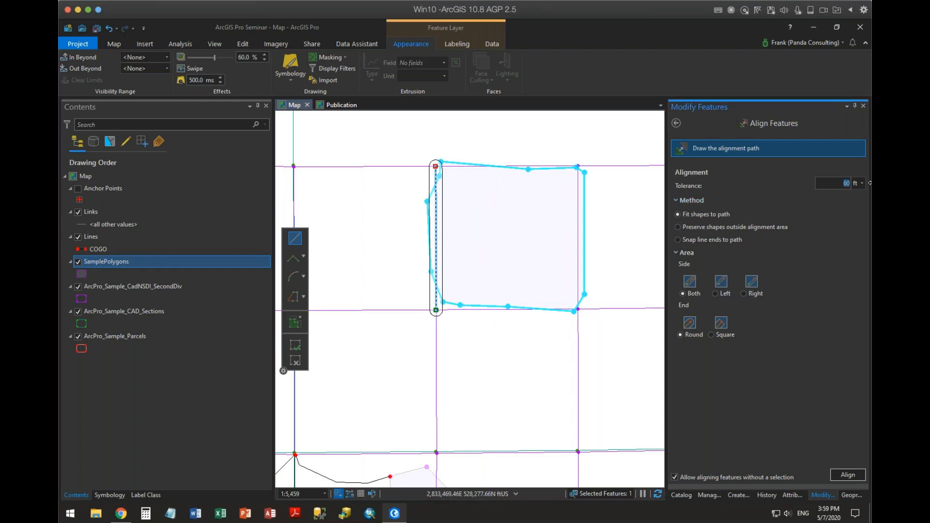
{"action": "type", "text": "70"}
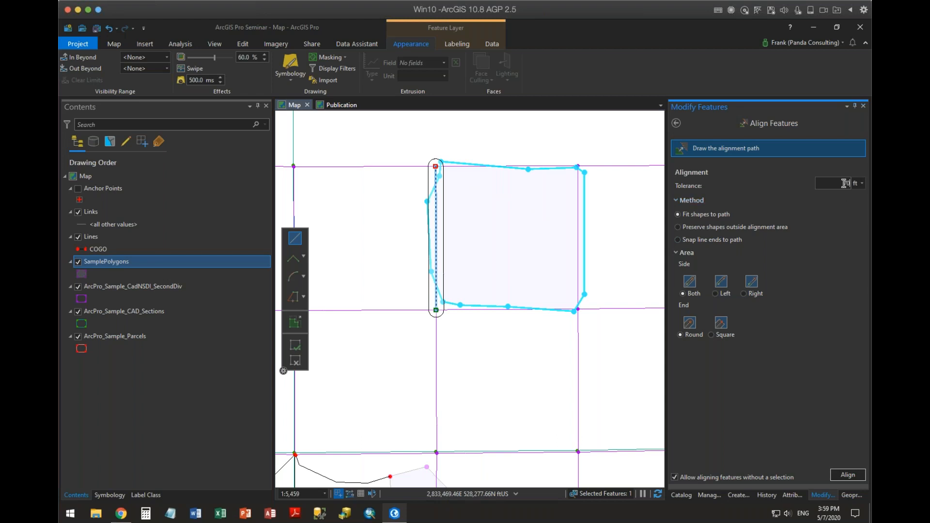
{"action": "left_click_drag", "start_coordinate": [844, 183], "coordinate": [866, 183]}
{"action": "type", "text": "90"}
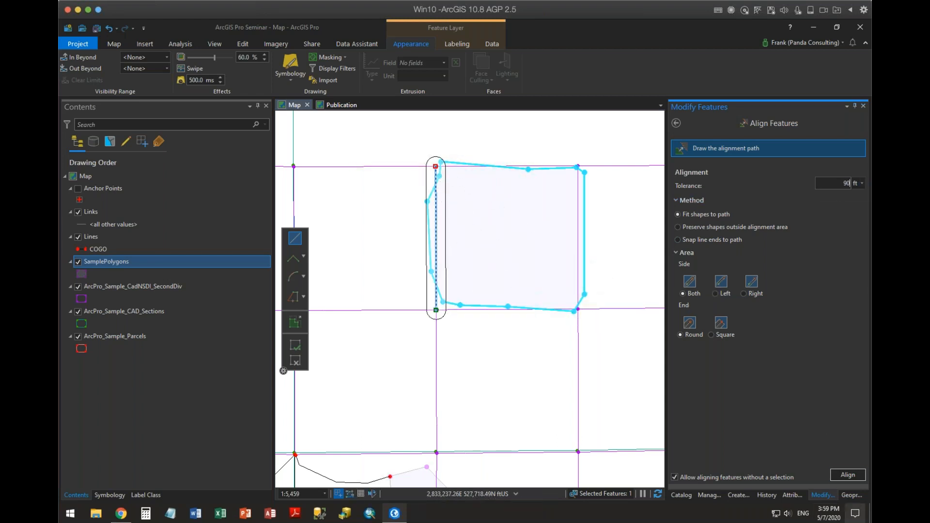
{"action": "left_click", "coordinate": [847, 475]}
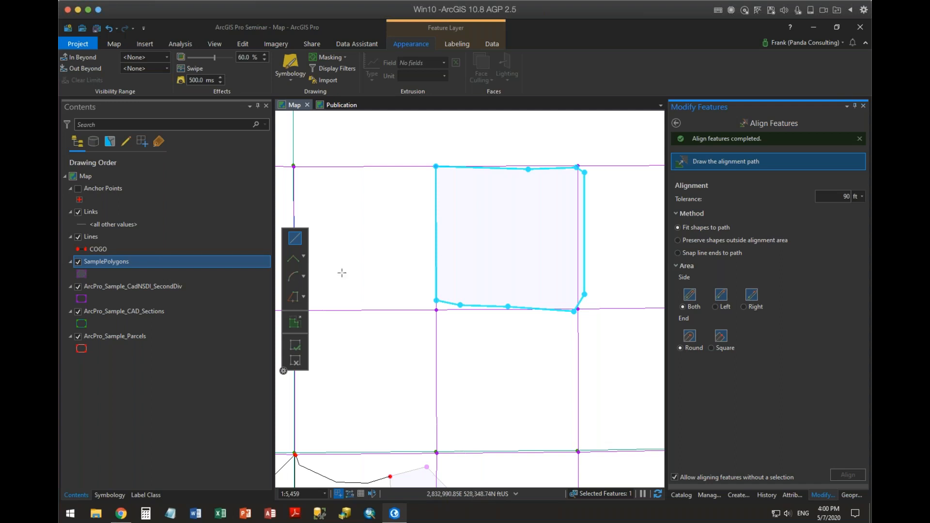
Make the ArcPro_Sample_CadNSDI_SecondDiv layer non-editable, restore its editability, and return to the drawing order list.
{"action": "left_click", "coordinate": [118, 288]}
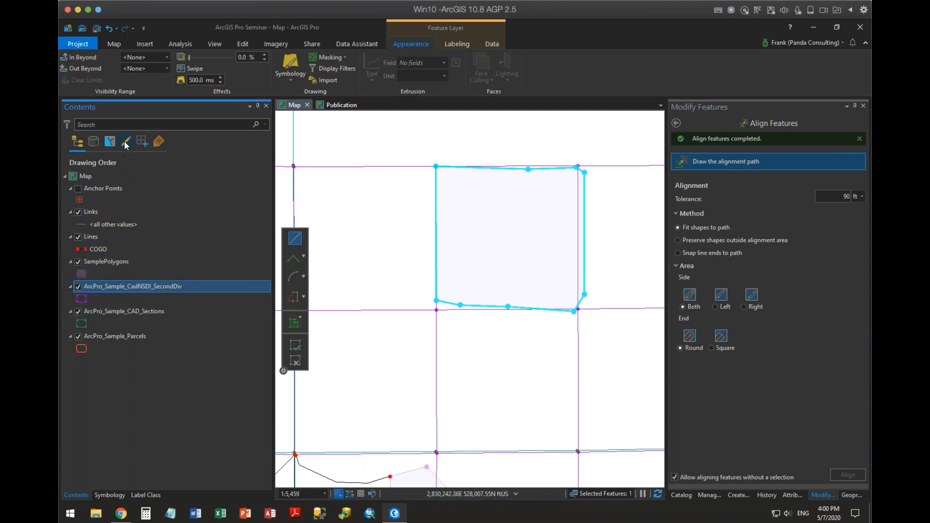
{"action": "left_click", "coordinate": [126, 141]}
{"action": "left_click", "coordinate": [78, 238]}
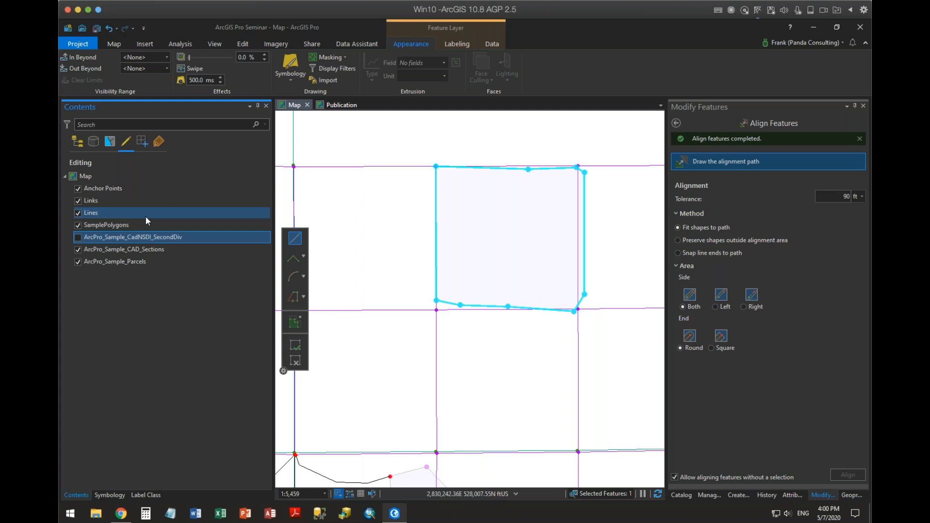
{"action": "left_click", "coordinate": [78, 237]}
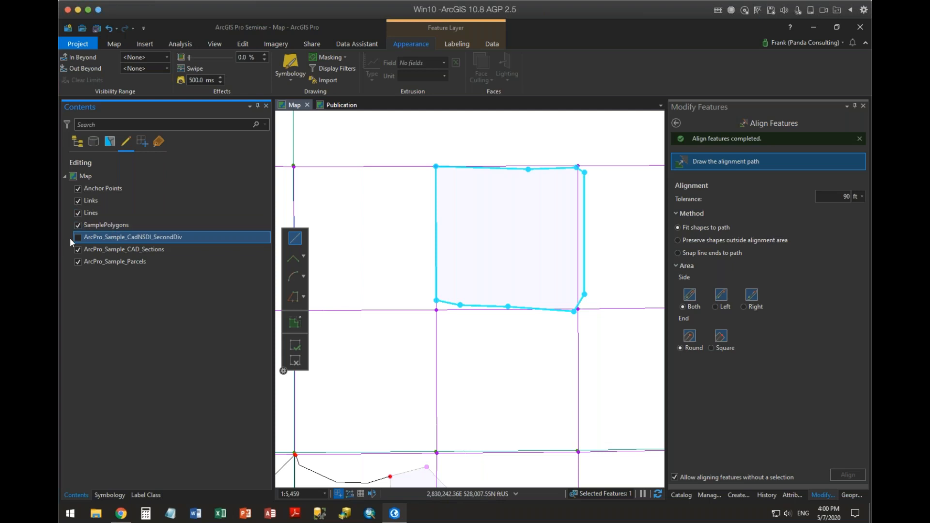
{"action": "left_click", "coordinate": [77, 141]}
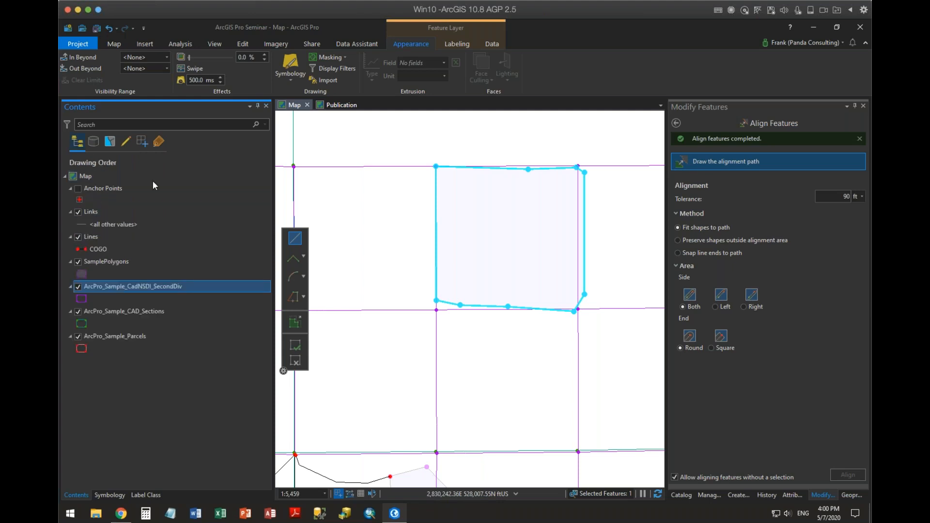
Leave Align Features and switch topological editing from No Topology to Map Topology.
{"action": "left_click", "coordinate": [676, 123]}
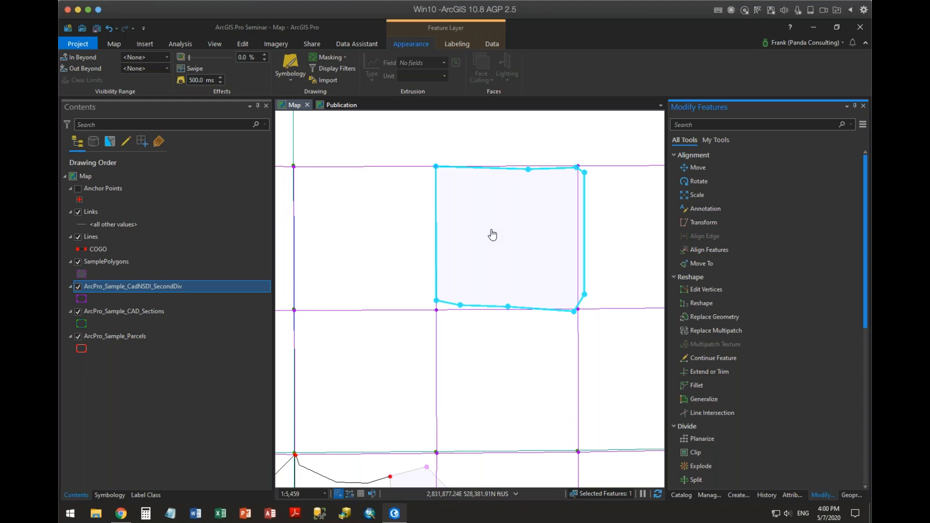
{"action": "left_click", "coordinate": [242, 44]}
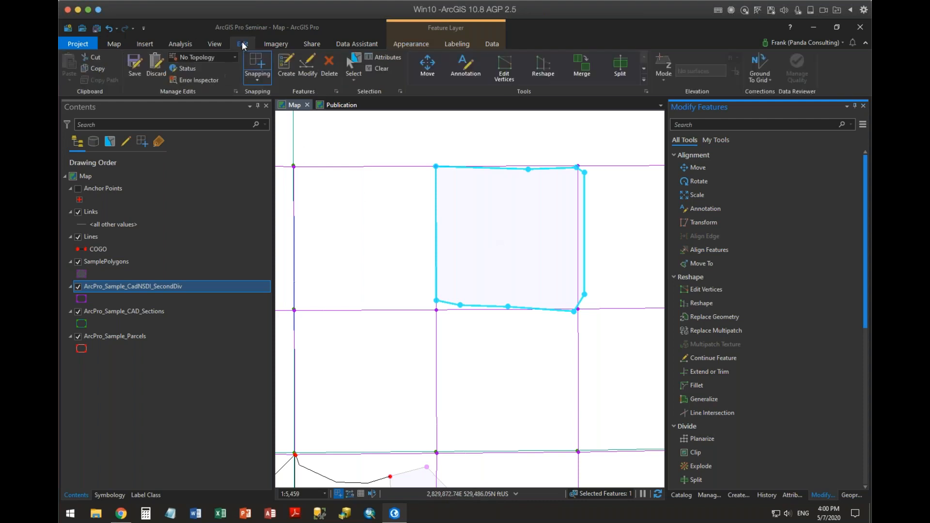
{"action": "left_click", "coordinate": [234, 57]}
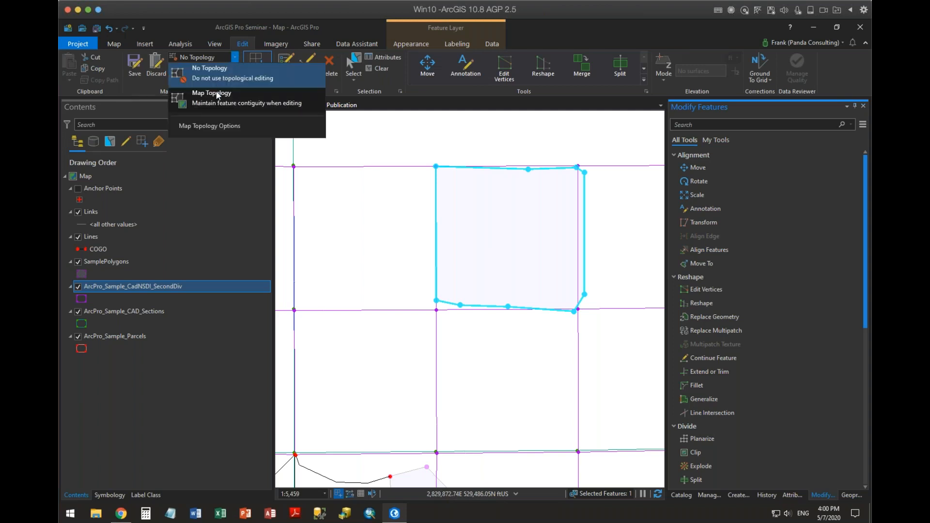
{"action": "left_click", "coordinate": [216, 92]}
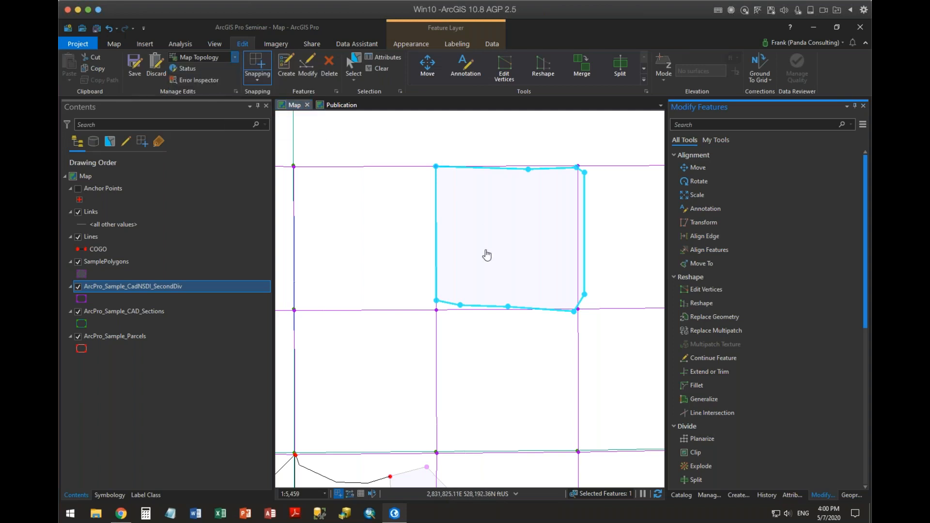
Align the polygon's north edge to the grid line above it with Align Edge.
{"action": "left_click", "coordinate": [707, 237]}
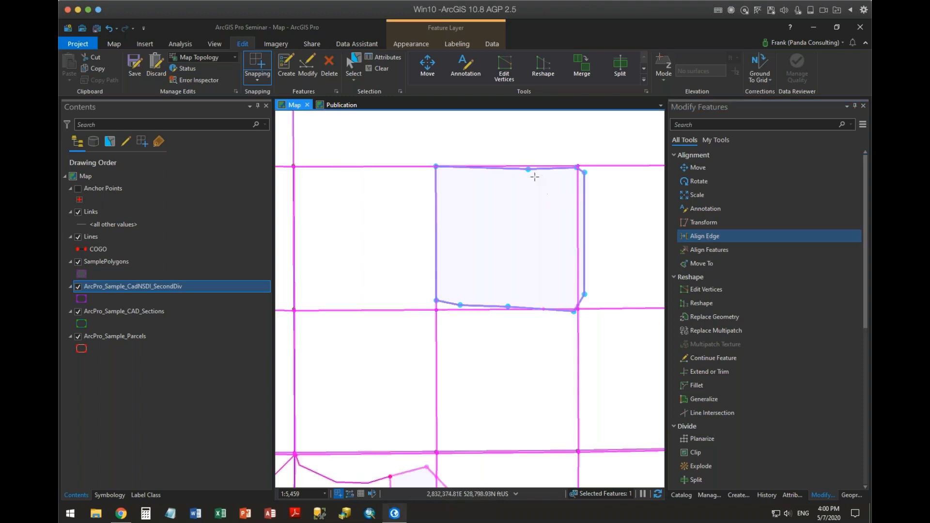
{"action": "scroll", "coordinate": [531, 180], "scroll_direction": "up", "scroll_amount": 3}
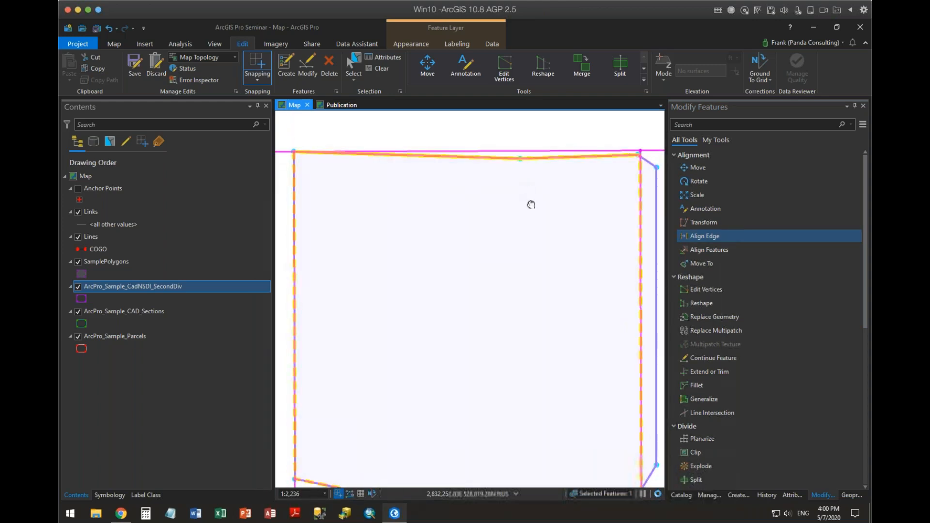
{"action": "left_click_drag", "start_coordinate": [529, 195], "coordinate": [526, 340]}
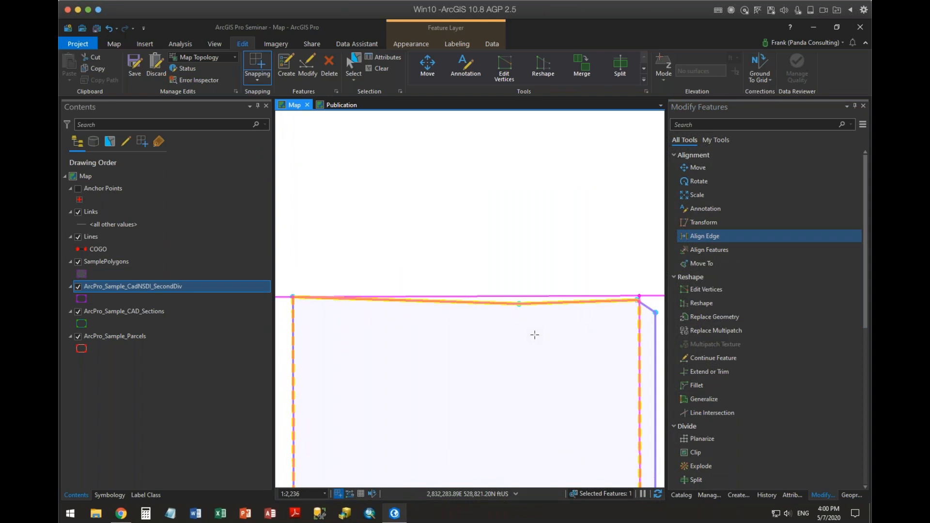
{"action": "left_click", "coordinate": [543, 307]}
{"action": "left_click", "coordinate": [534, 305]}
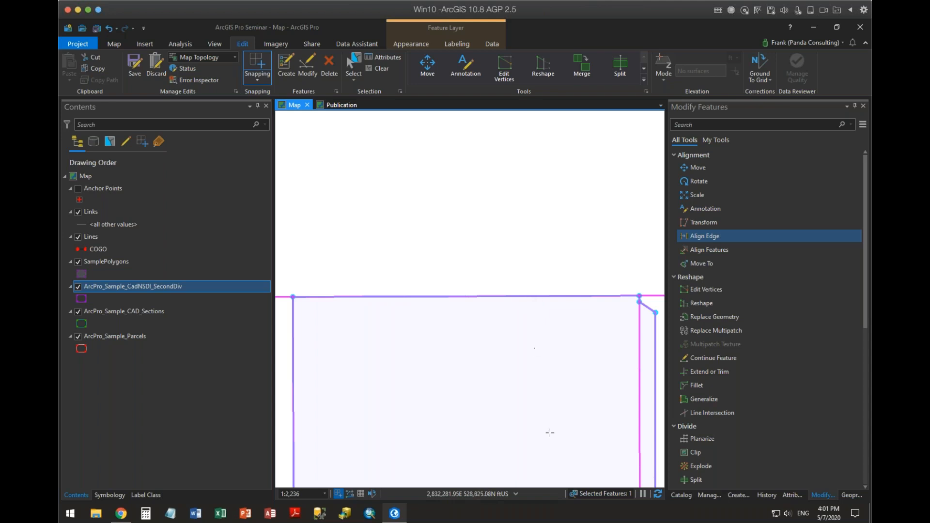
Align the polygon's east edge and the short edge pieces at its southeast corner to the adjoining grid lines.
{"action": "left_click_drag", "start_coordinate": [479, 357], "coordinate": [436, 253]}
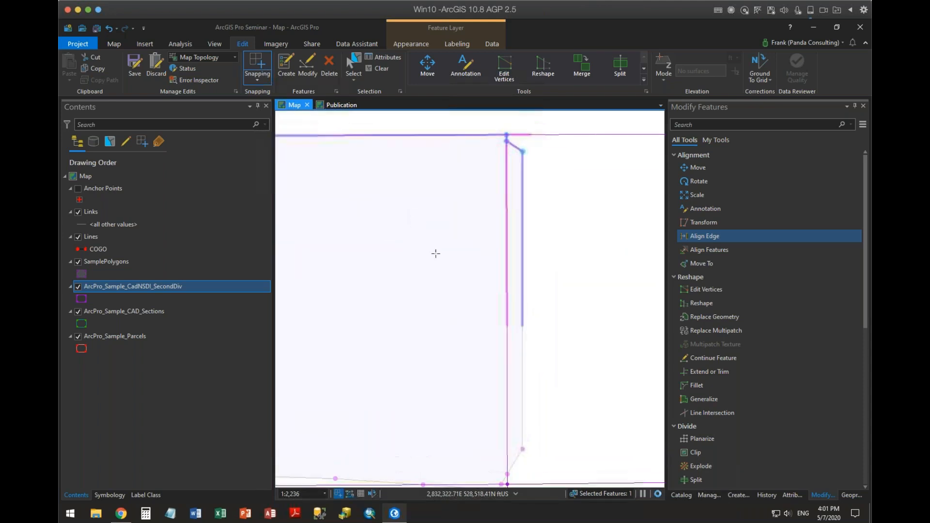
{"action": "left_click", "coordinate": [522, 209]}
{"action": "left_click_drag", "start_coordinate": [386, 386], "coordinate": [432, 256]}
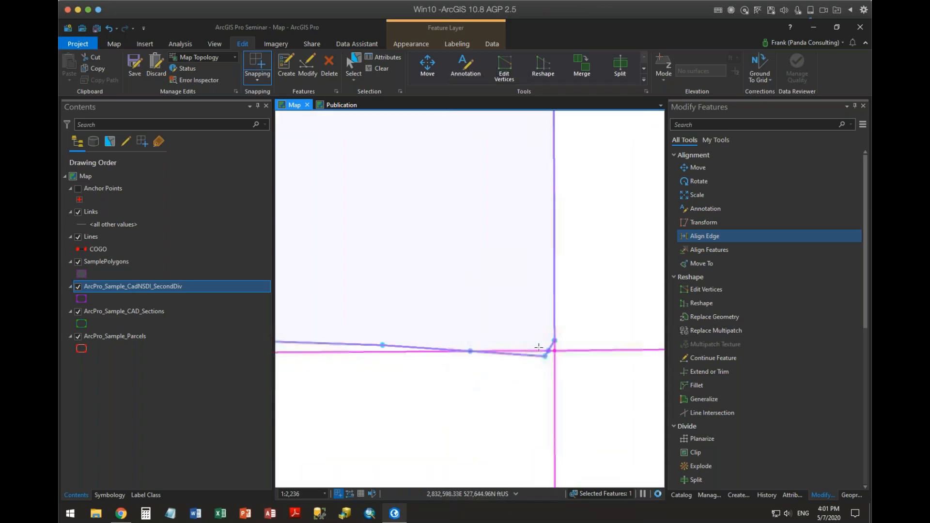
{"action": "scroll", "coordinate": [539, 348], "scroll_direction": "up", "scroll_amount": 5}
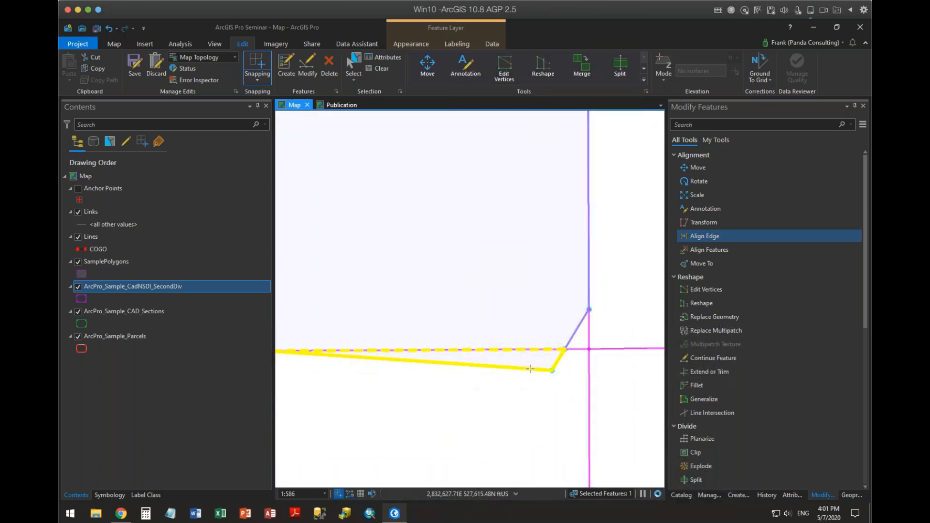
{"action": "left_click", "coordinate": [530, 369]}
{"action": "left_click", "coordinate": [575, 326]}
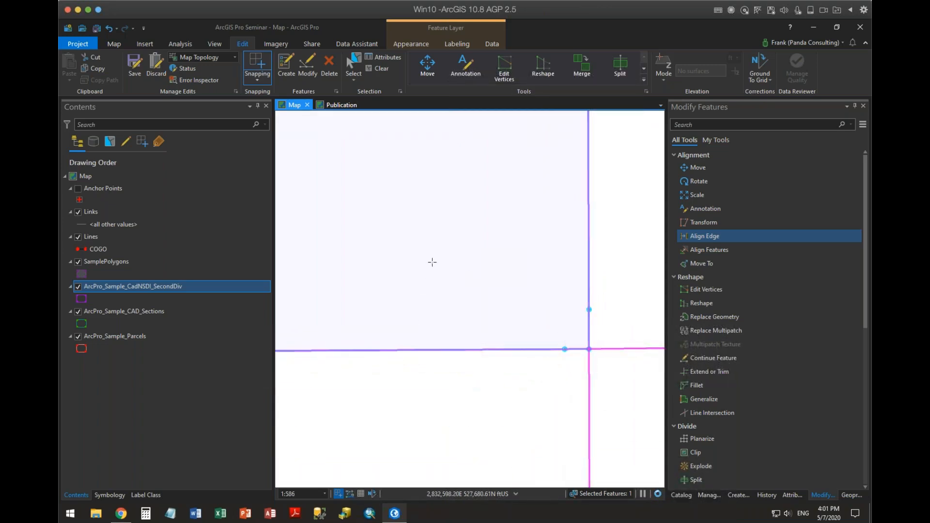
Align the polygon's south edge to the grid line beneath it with Align Edge.
{"action": "left_click_drag", "start_coordinate": [438, 248], "coordinate": [552, 209]}
{"action": "left_click_drag", "start_coordinate": [375, 272], "coordinate": [517, 193]}
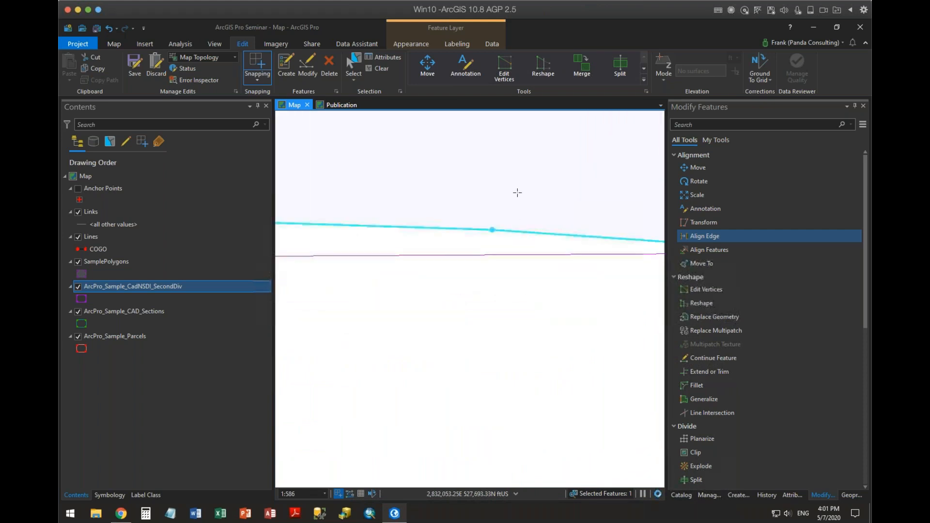
{"action": "scroll", "coordinate": [518, 193], "scroll_direction": "down", "scroll_amount": 2}
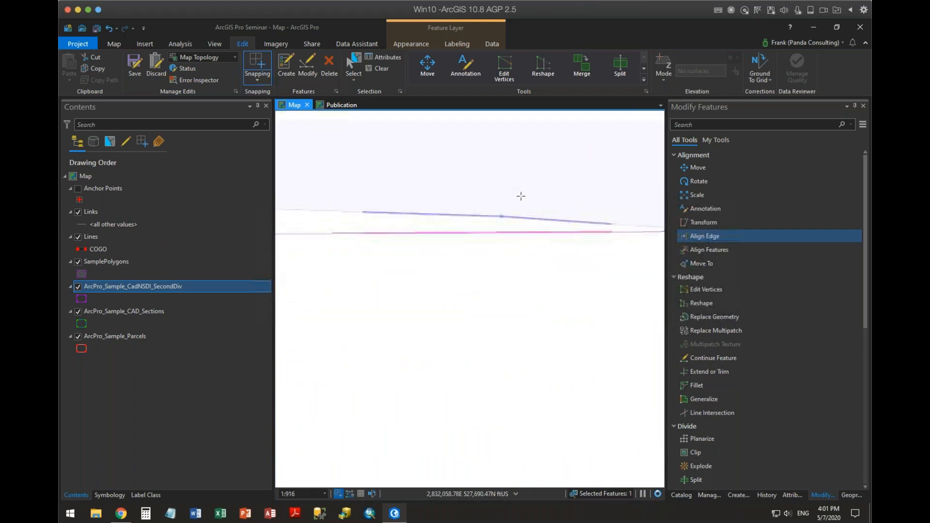
{"action": "left_click", "coordinate": [417, 213]}
{"action": "left_click_drag", "start_coordinate": [314, 145], "coordinate": [502, 180]}
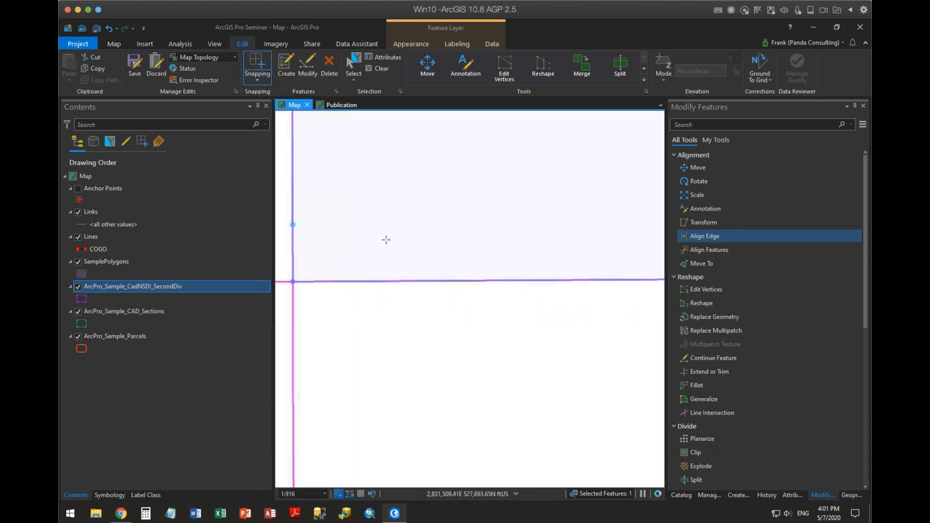
Align the bulging east side of the irregular polygon southwest of the square to the vertical grid line with Align Edge.
{"action": "scroll", "coordinate": [355, 181], "scroll_direction": "down", "scroll_amount": 10}
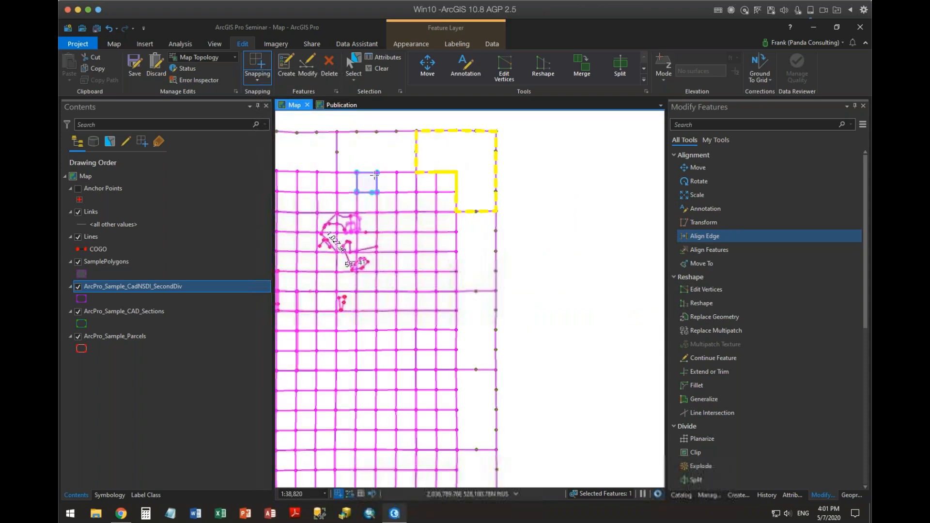
{"action": "scroll", "coordinate": [374, 175], "scroll_direction": "up", "scroll_amount": 5}
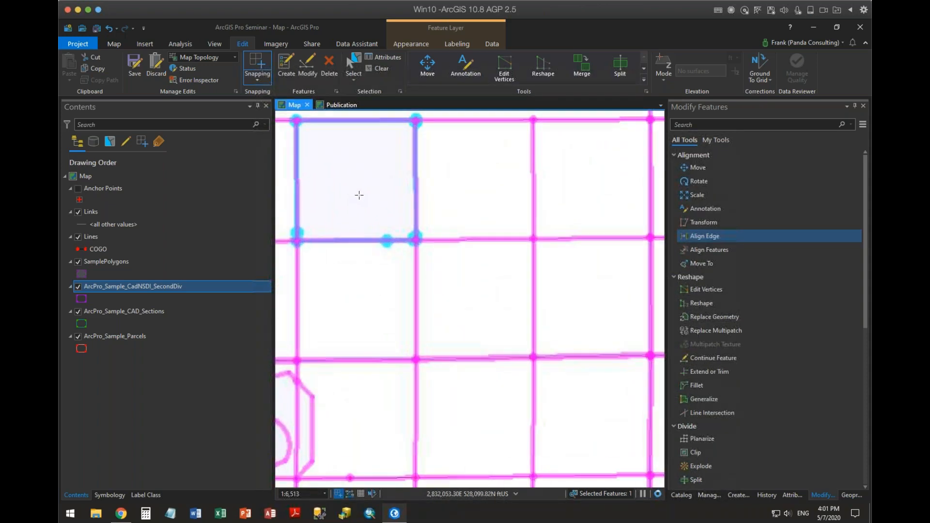
{"action": "left_click_drag", "start_coordinate": [359, 195], "coordinate": [479, 295]}
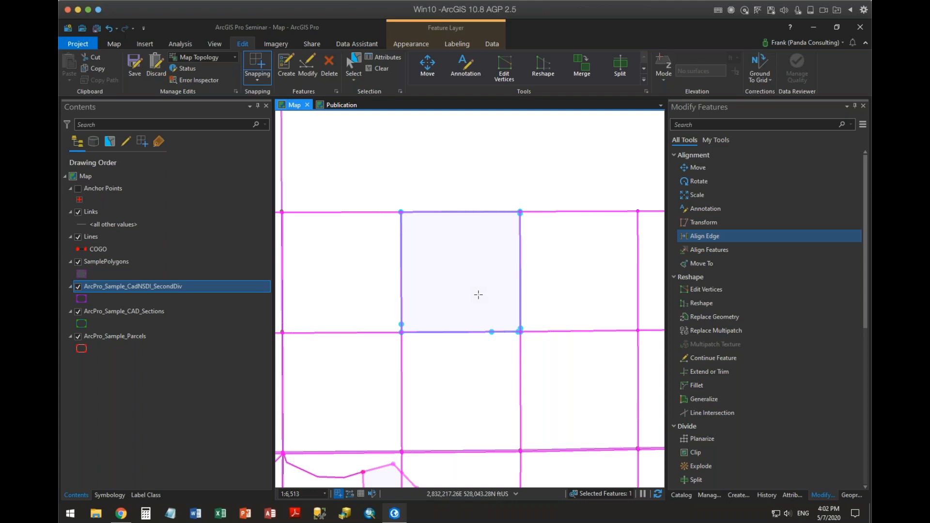
{"action": "left_click_drag", "start_coordinate": [415, 376], "coordinate": [528, 162]}
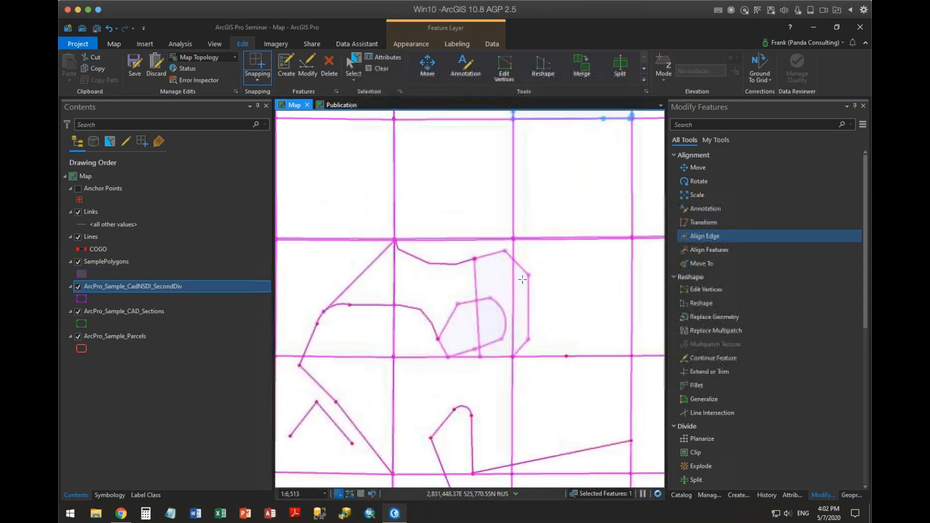
{"action": "scroll", "coordinate": [522, 280], "scroll_direction": "up", "scroll_amount": 4}
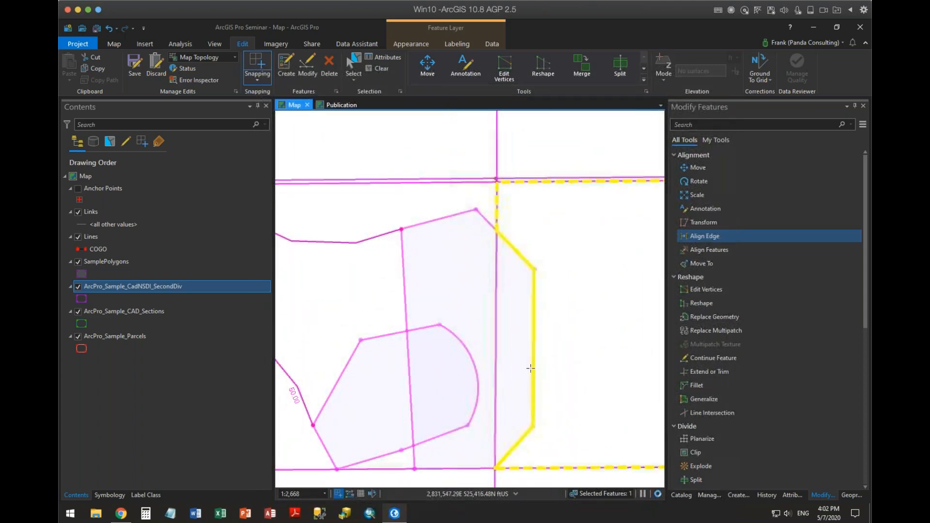
{"action": "left_click_drag", "start_coordinate": [523, 359], "coordinate": [514, 280]}
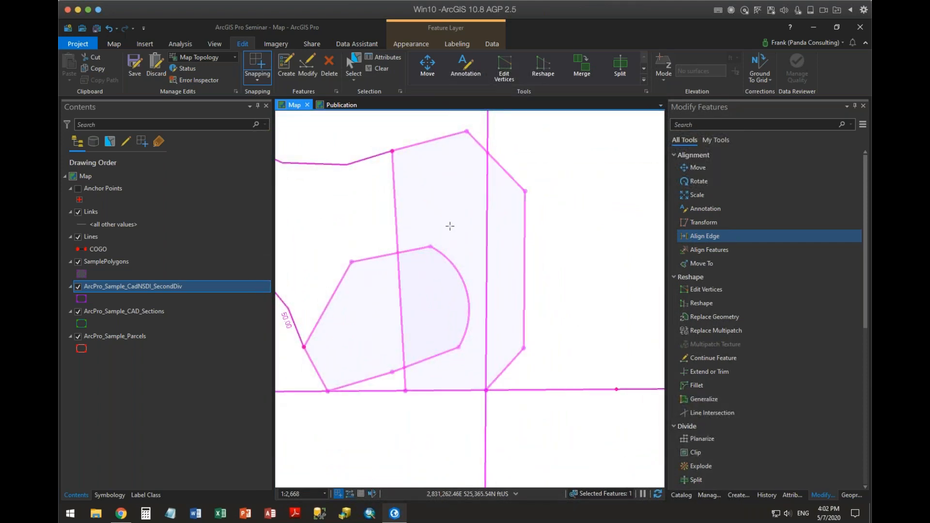
{"action": "left_click", "coordinate": [523, 240]}
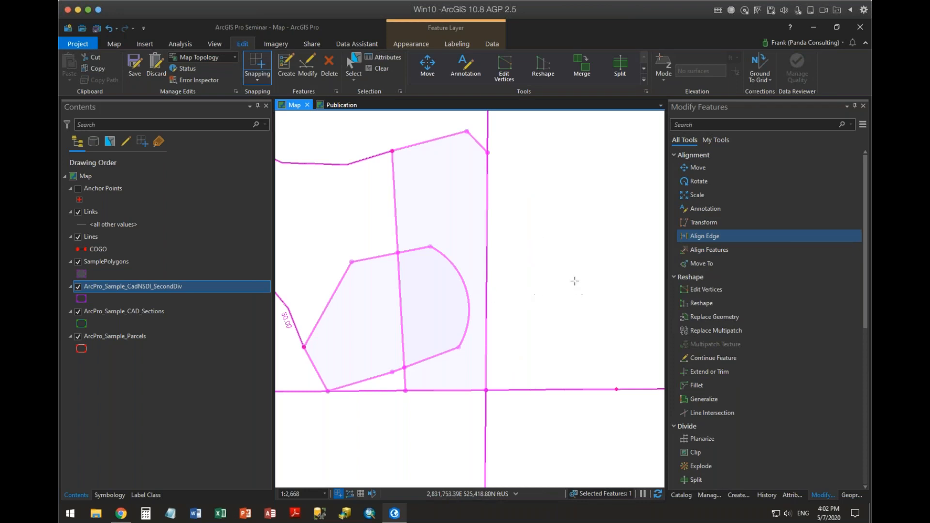
Return to the square sample polygon and examine the extra vertices along its south edge and lower corners.
{"action": "left_click_drag", "start_coordinate": [573, 278], "coordinate": [578, 403]}
{"action": "left_click", "coordinate": [438, 273]}
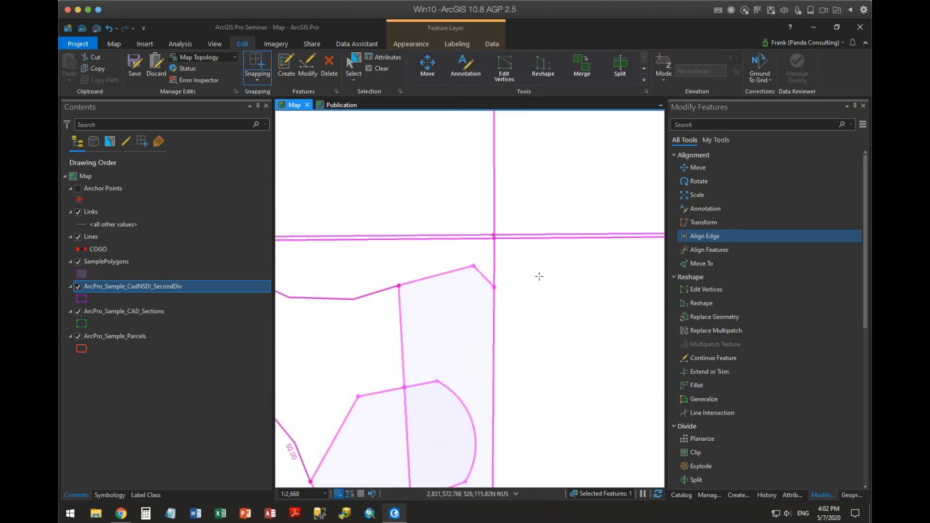
{"action": "scroll", "coordinate": [538, 274], "scroll_direction": "down", "scroll_amount": 3}
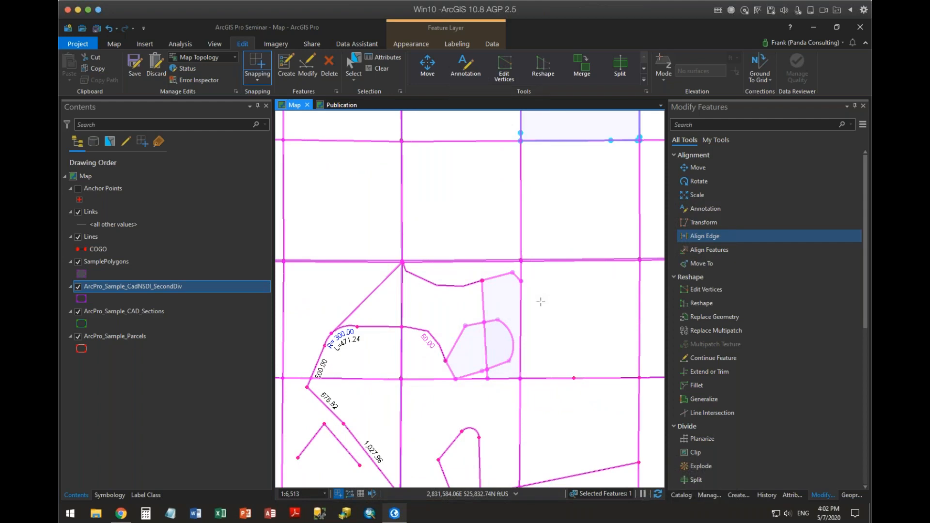
{"action": "left_click_drag", "start_coordinate": [534, 304], "coordinate": [521, 415]}
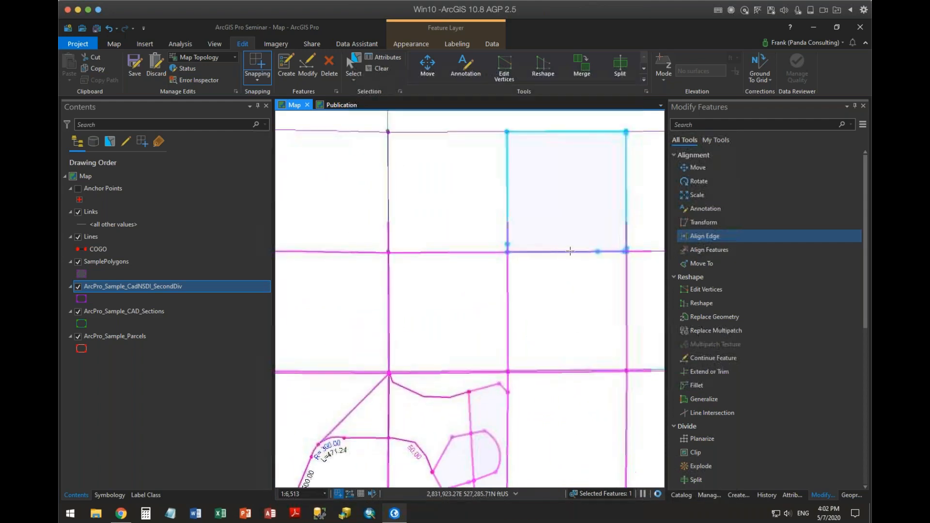
{"action": "scroll", "coordinate": [576, 248], "scroll_direction": "up", "scroll_amount": 1}
{"action": "left_click_drag", "start_coordinate": [583, 286], "coordinate": [550, 346]}
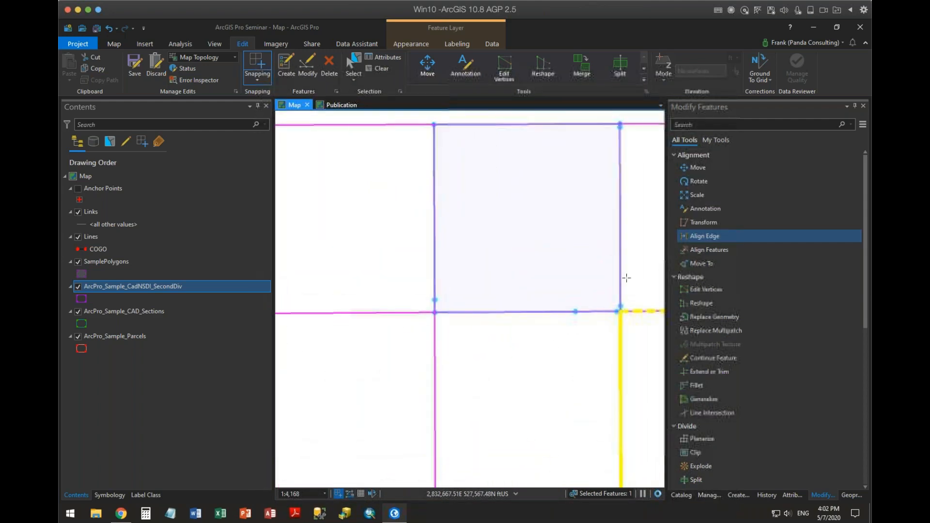
{"action": "scroll", "coordinate": [557, 302], "scroll_direction": "up", "scroll_amount": 2}
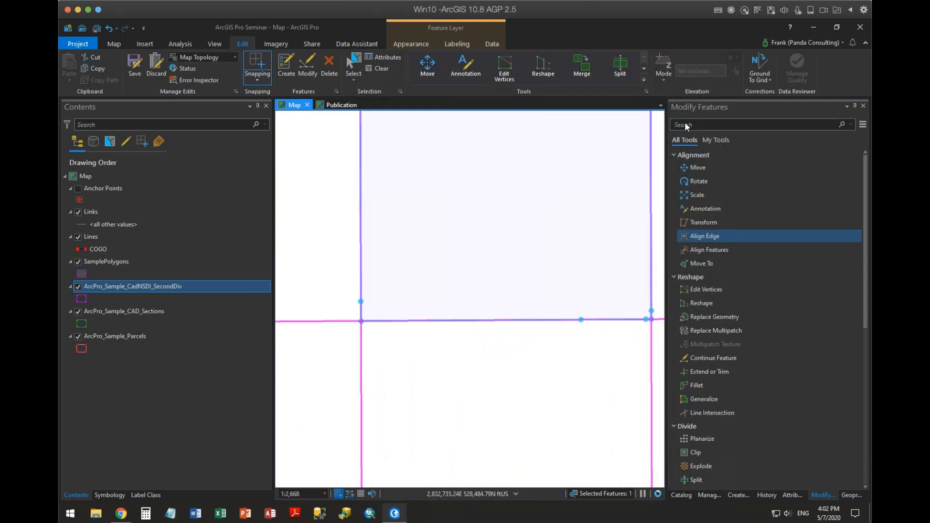
Switch to the Align Features tool and set its alignment tolerance to 50 ft.
{"action": "left_click", "coordinate": [827, 496]}
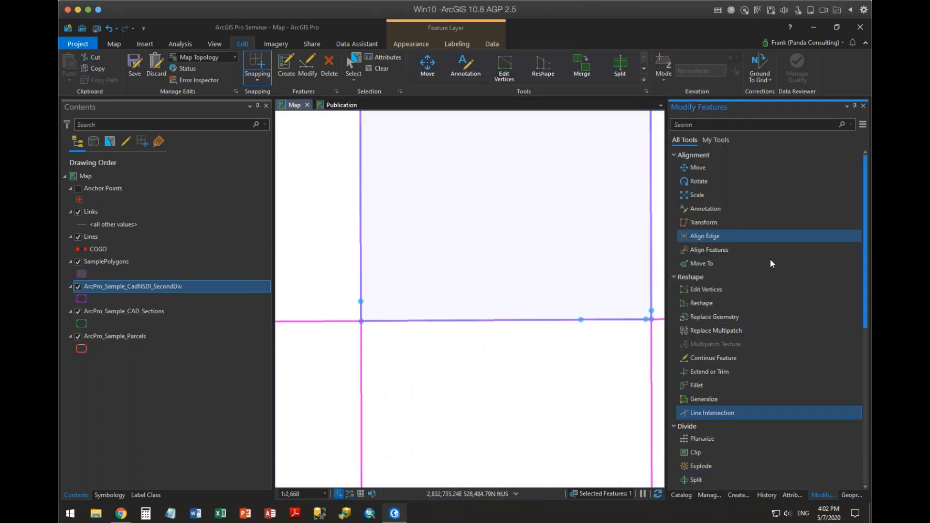
{"action": "left_click", "coordinate": [704, 224]}
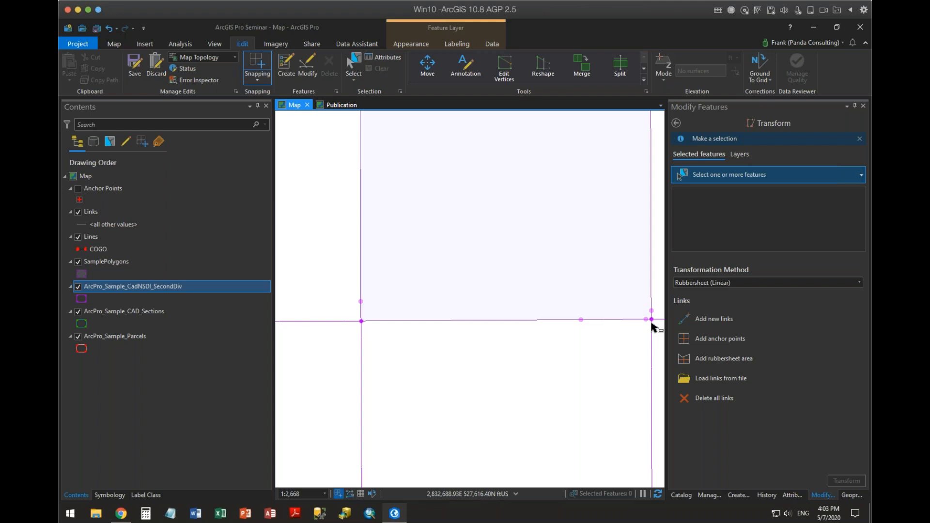
{"action": "left_click", "coordinate": [676, 123]}
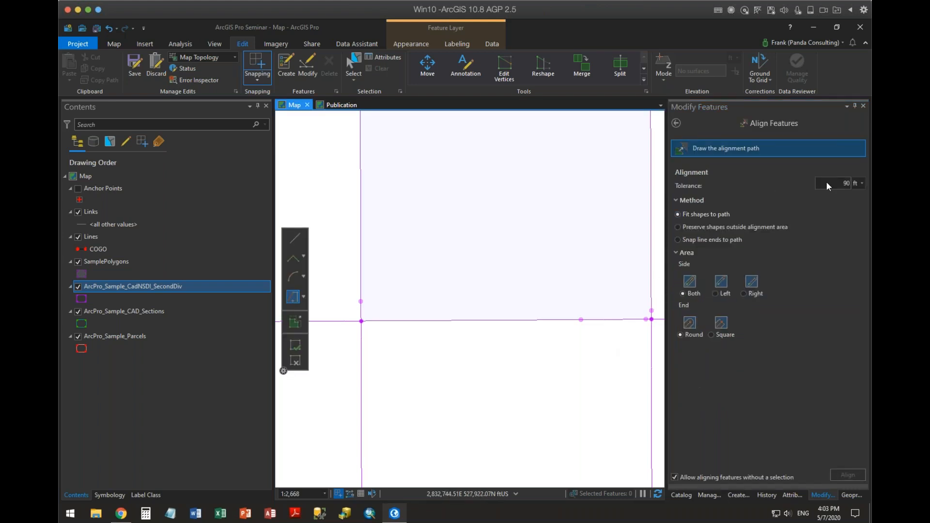
{"action": "double_click", "coordinate": [844, 184]}
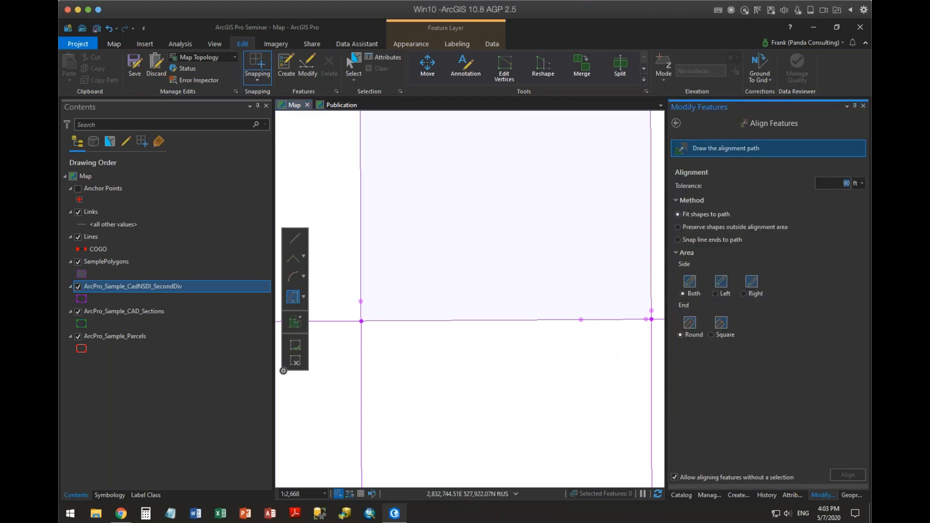
{"action": "type", "text": "50"}
{"action": "left_click_drag", "start_coordinate": [523, 284], "coordinate": [462, 350]}
{"action": "left_click_drag", "start_coordinate": [475, 378], "coordinate": [482, 398]}
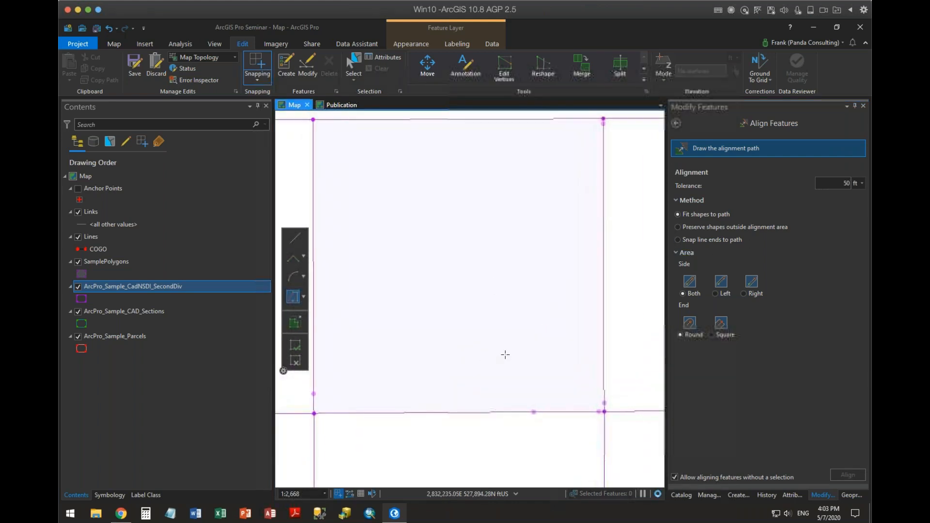
Try to align features along a straight-segment path following the square polygon's east and north edges from its southeast corner.
{"action": "left_click", "coordinate": [297, 242]}
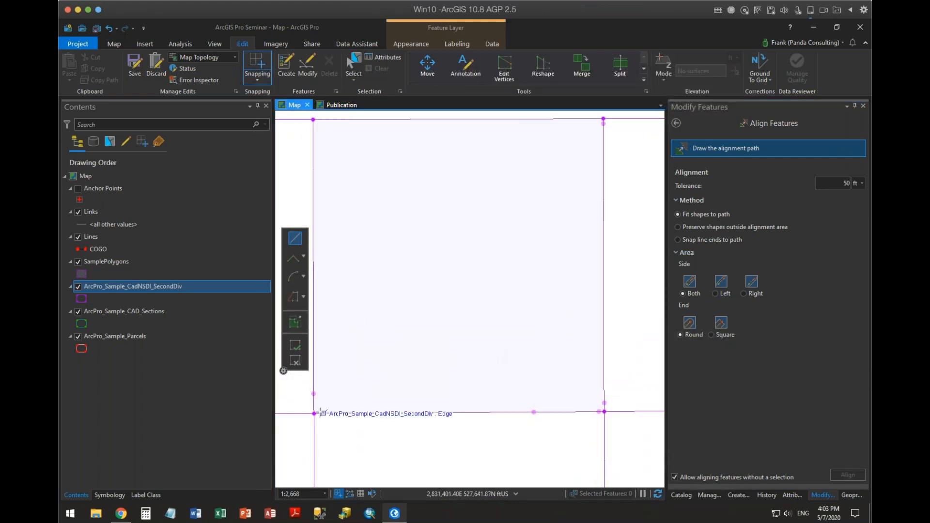
{"action": "left_click", "coordinate": [604, 411]}
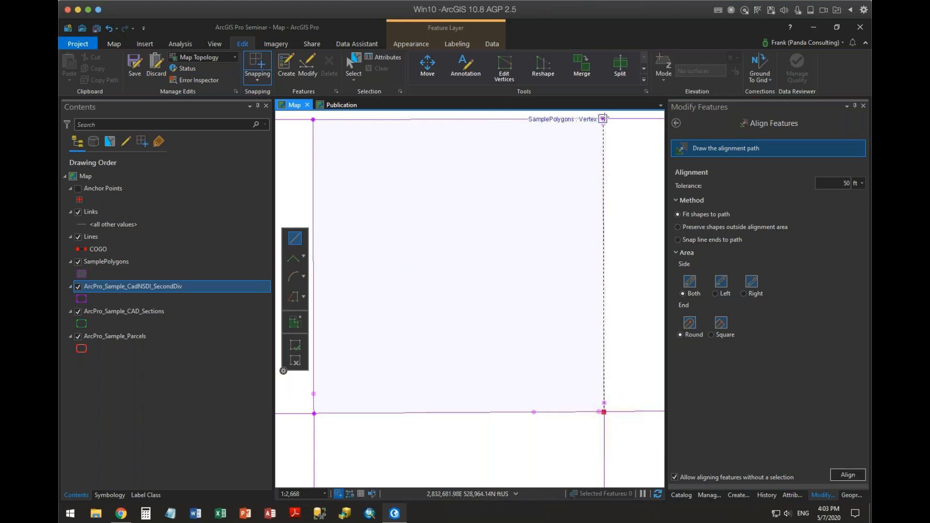
{"action": "left_click", "coordinate": [603, 118]}
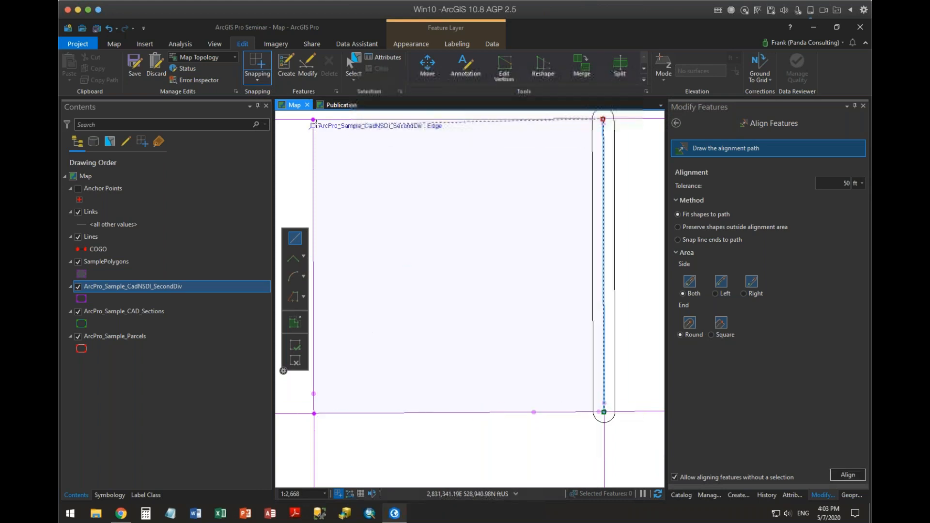
{"action": "double_click", "coordinate": [313, 120]}
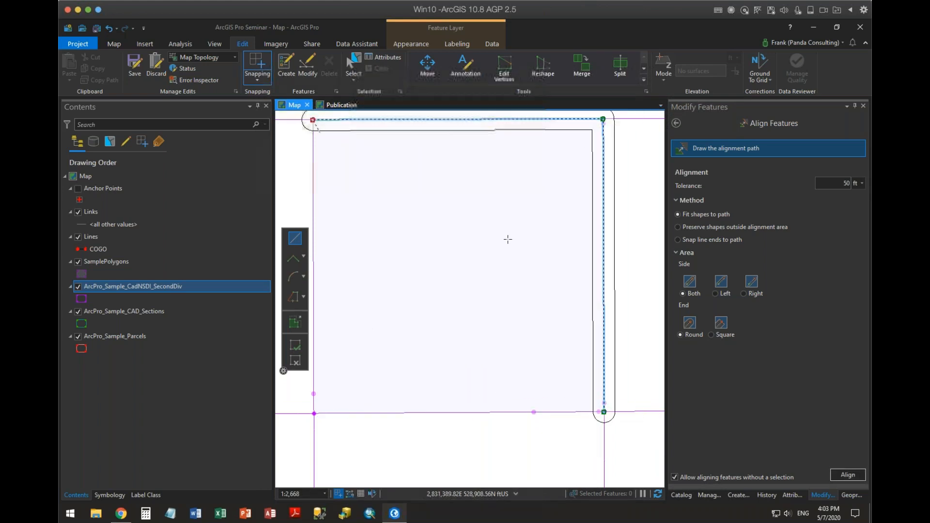
{"action": "left_click", "coordinate": [848, 475]}
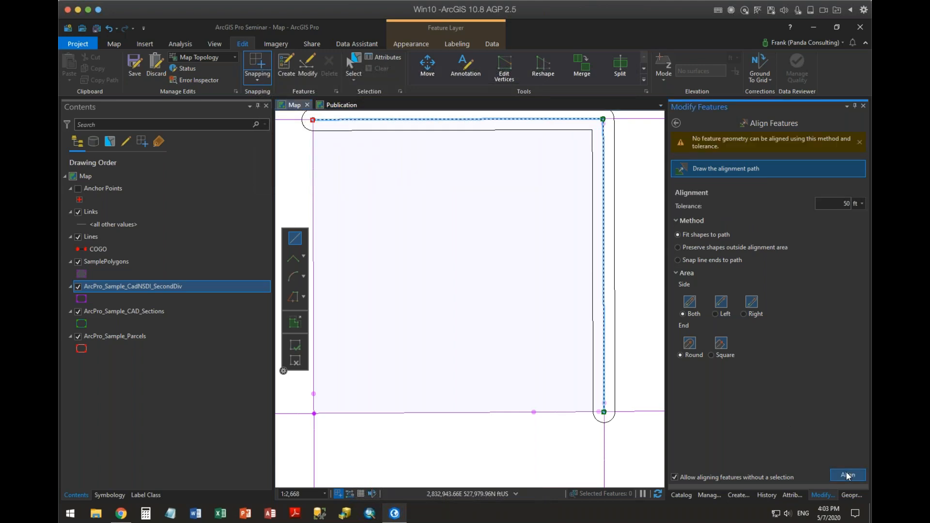
Switch topological editing from Map Topology to No Topology for Align Features.
{"action": "left_click", "coordinate": [235, 57]}
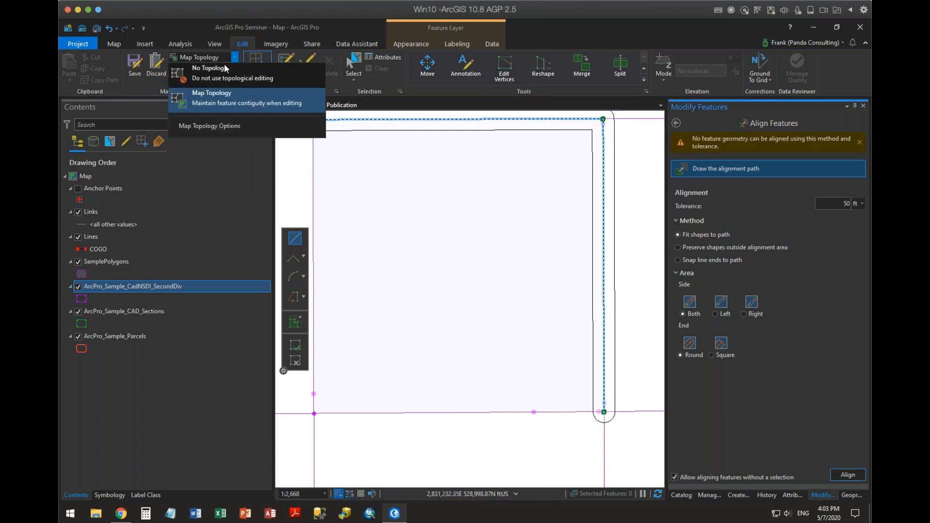
{"action": "left_click", "coordinate": [213, 70]}
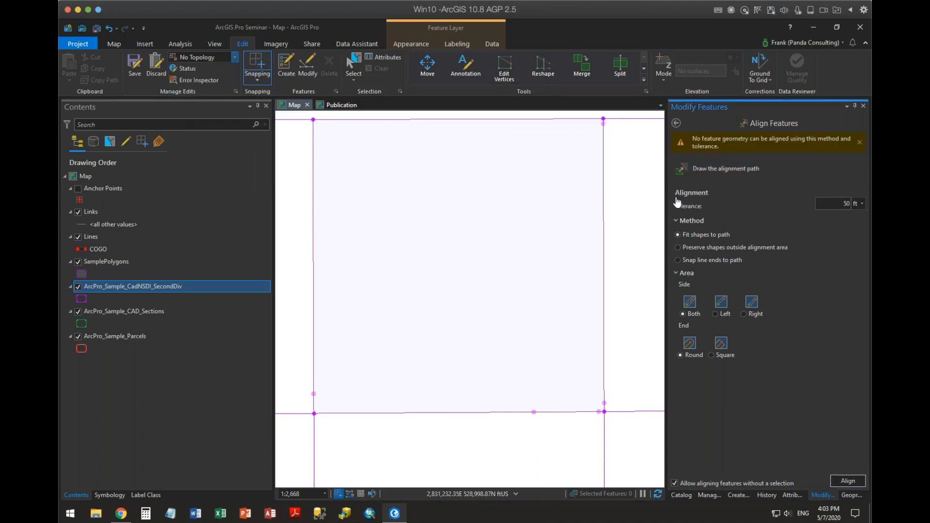
{"action": "left_click", "coordinate": [702, 168]}
{"action": "left_click", "coordinate": [605, 411]}
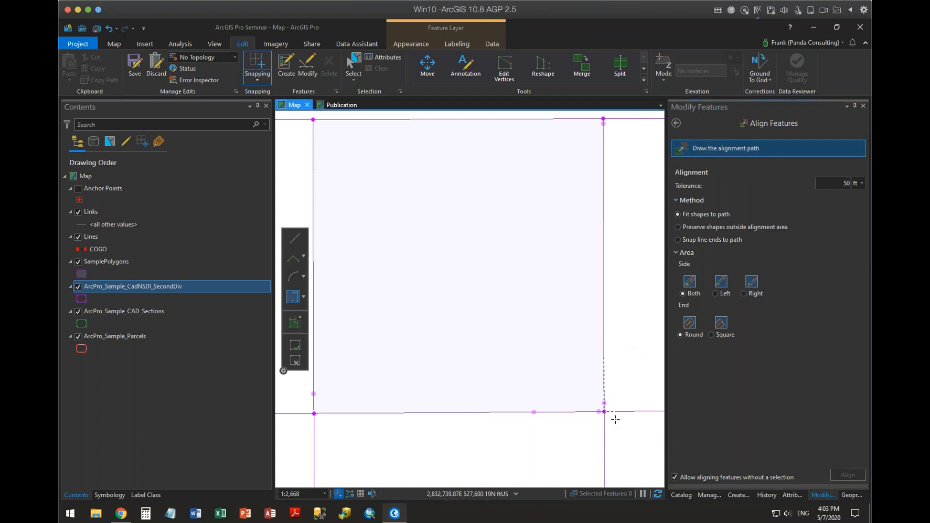
{"action": "key", "text": "Escape"}
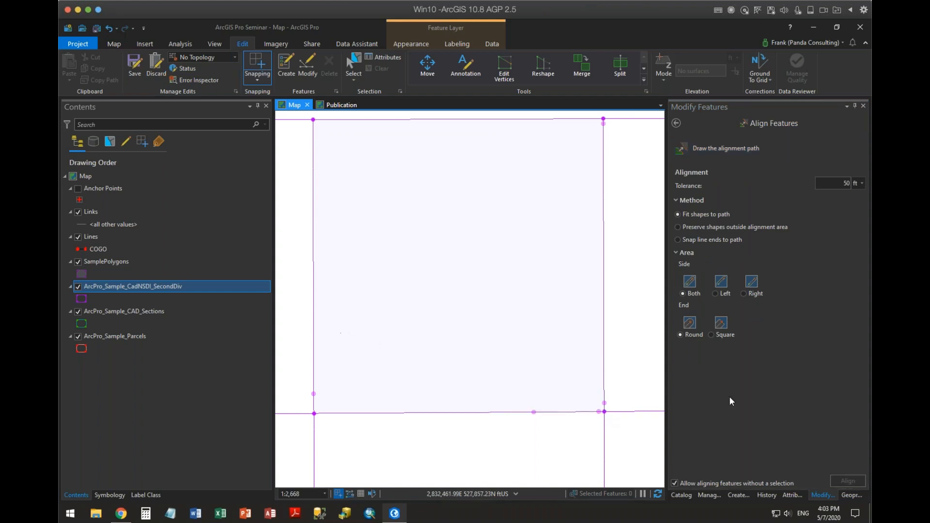
Align features along a straight path drawn from the square polygon's southeast corner to its northeast corner.
{"action": "left_click", "coordinate": [707, 148]}
{"action": "left_click", "coordinate": [303, 241]}
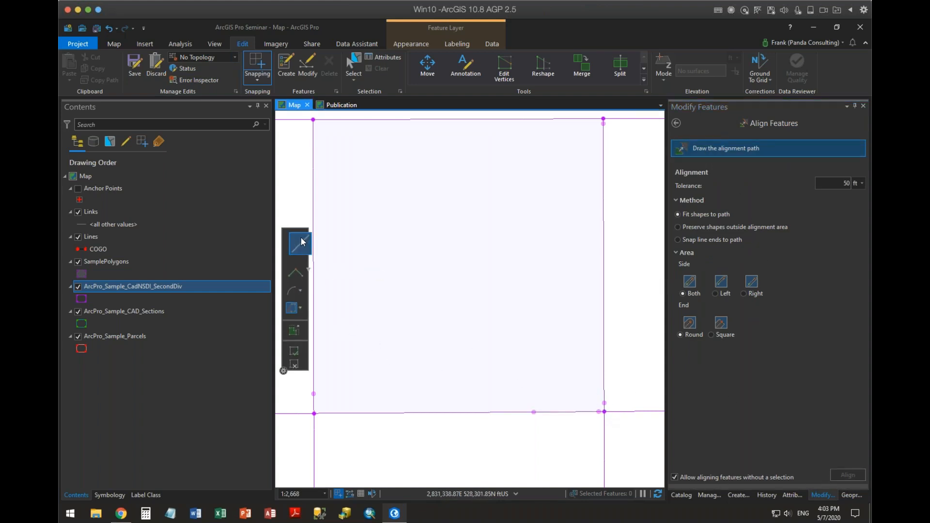
{"action": "left_click", "coordinate": [604, 411]}
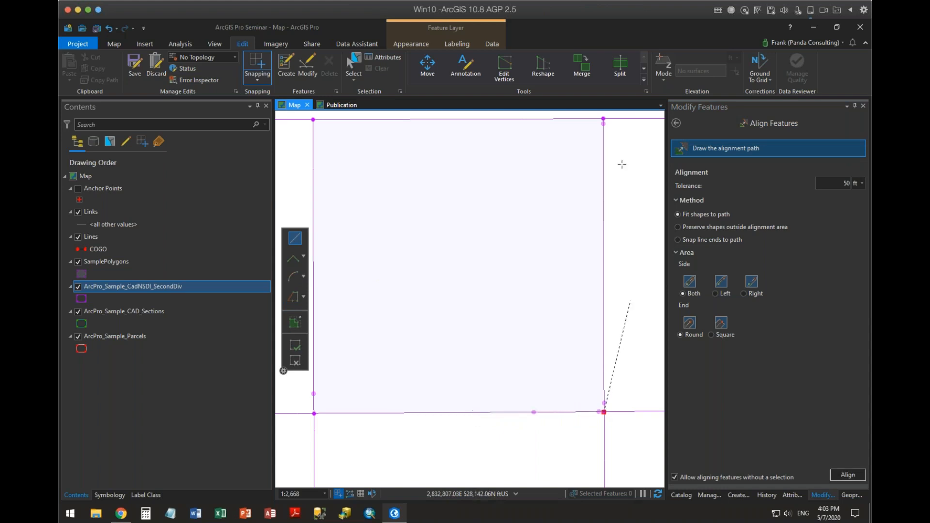
{"action": "double_click", "coordinate": [603, 119]}
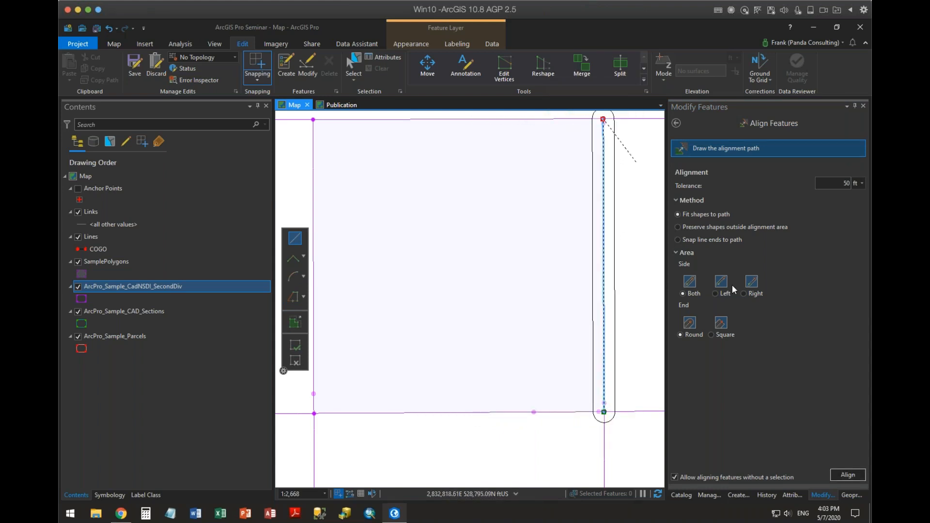
{"action": "left_click", "coordinate": [860, 478]}
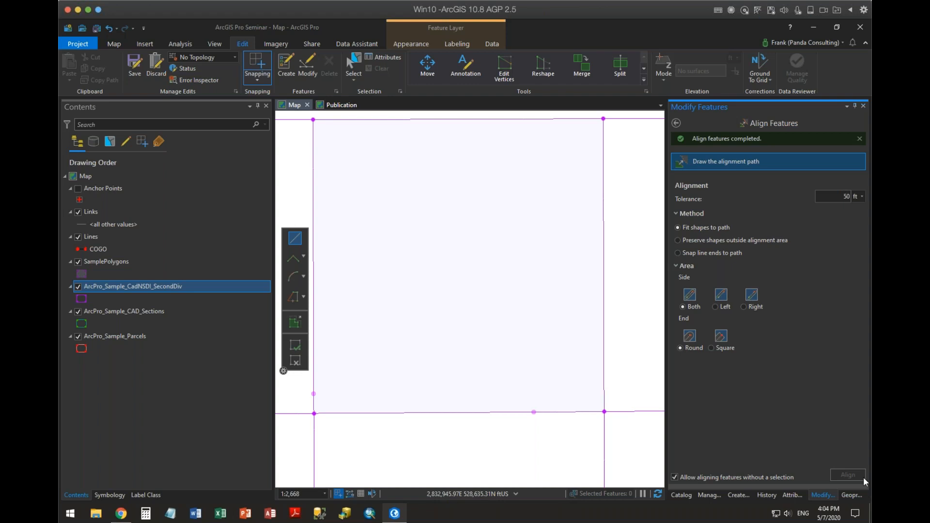
Align features along the square polygon's south edge from its southwest to southeast corner, adding an intermediate path point near mid-edge.
{"action": "left_click_drag", "start_coordinate": [526, 357], "coordinate": [553, 304]}
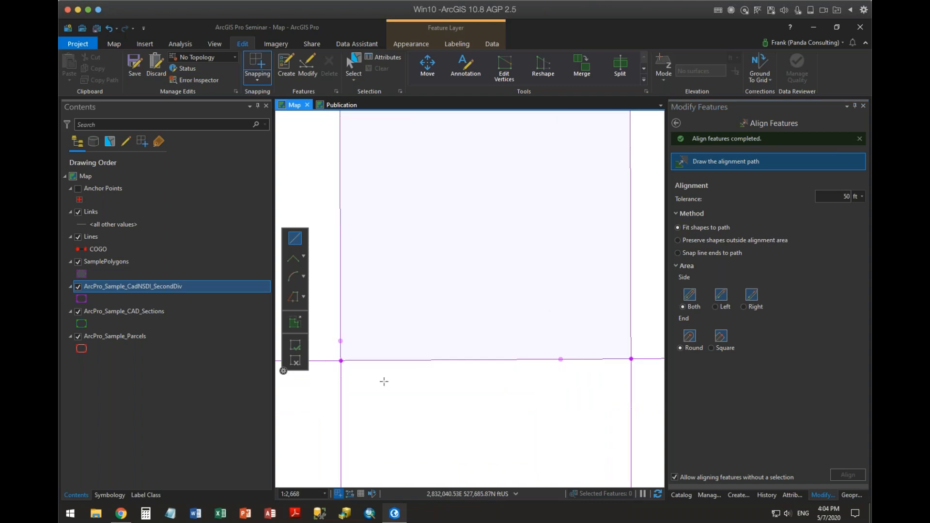
{"action": "left_click", "coordinate": [341, 360]}
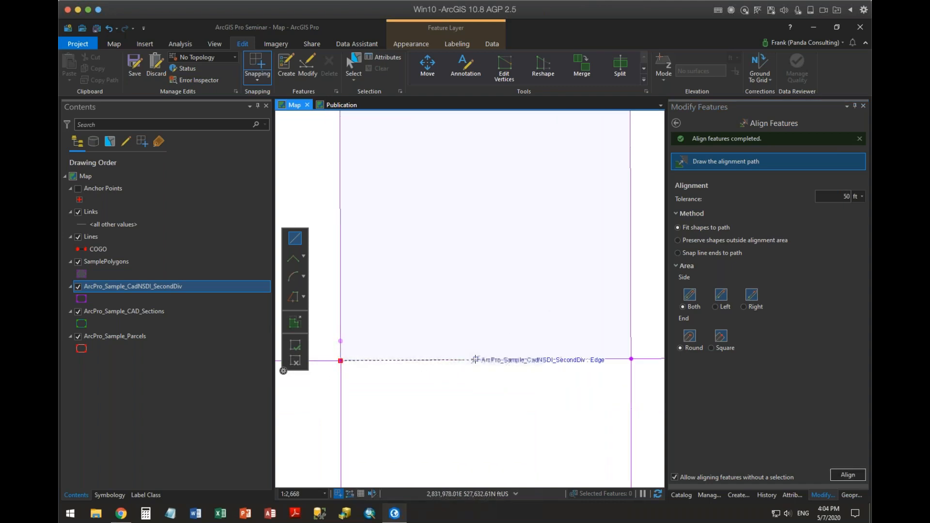
{"action": "left_click", "coordinate": [475, 360]}
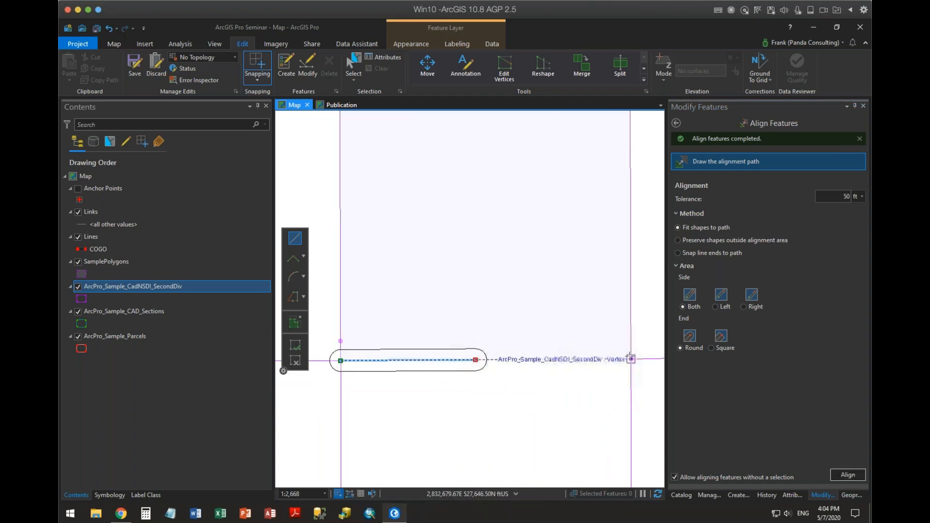
{"action": "left_click", "coordinate": [631, 359]}
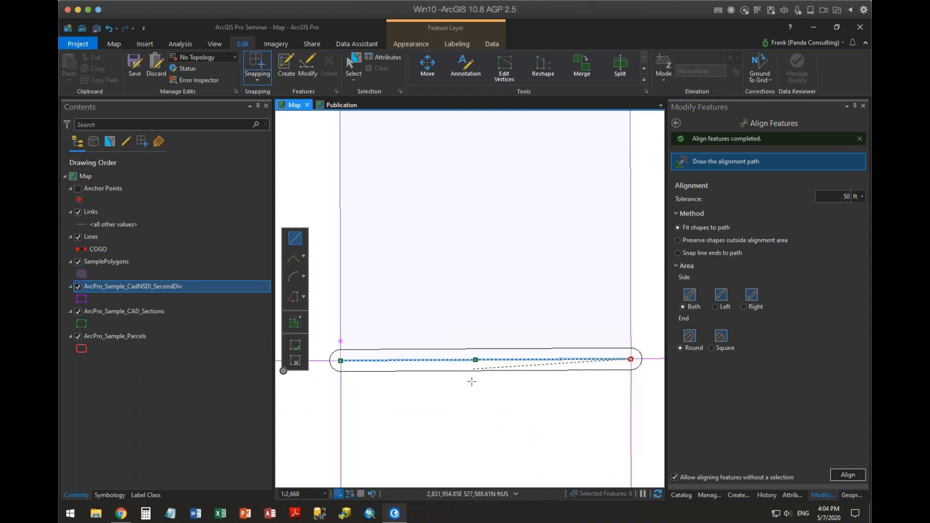
{"action": "left_click", "coordinate": [856, 475]}
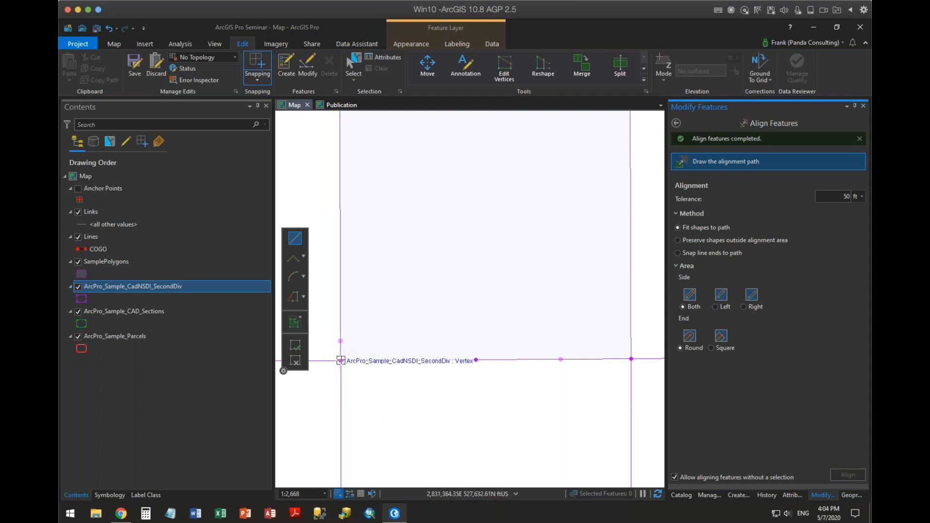
Align features along the square polygon's south edge with a single straight segment joining its southwest and southeast corners.
{"action": "left_click", "coordinate": [341, 361]}
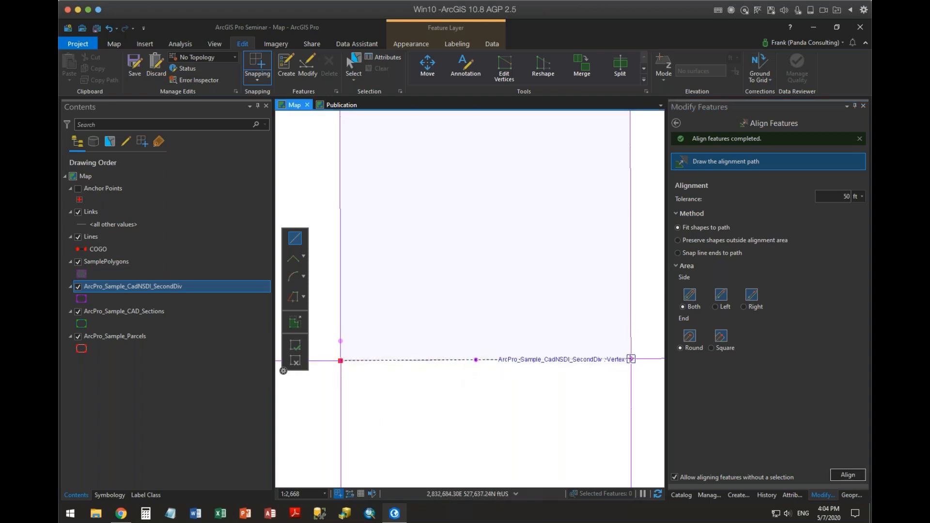
{"action": "left_click", "coordinate": [630, 358]}
{"action": "left_click", "coordinate": [846, 474]}
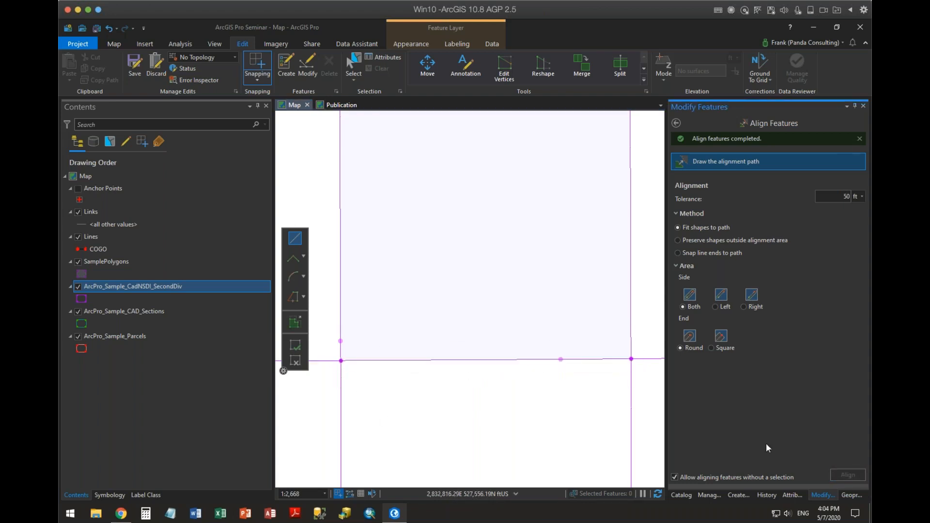
Align features along a straight path drawn from the square polygon's southwest corner to its northwest corner.
{"action": "left_click_drag", "start_coordinate": [564, 358], "coordinate": [620, 394]}
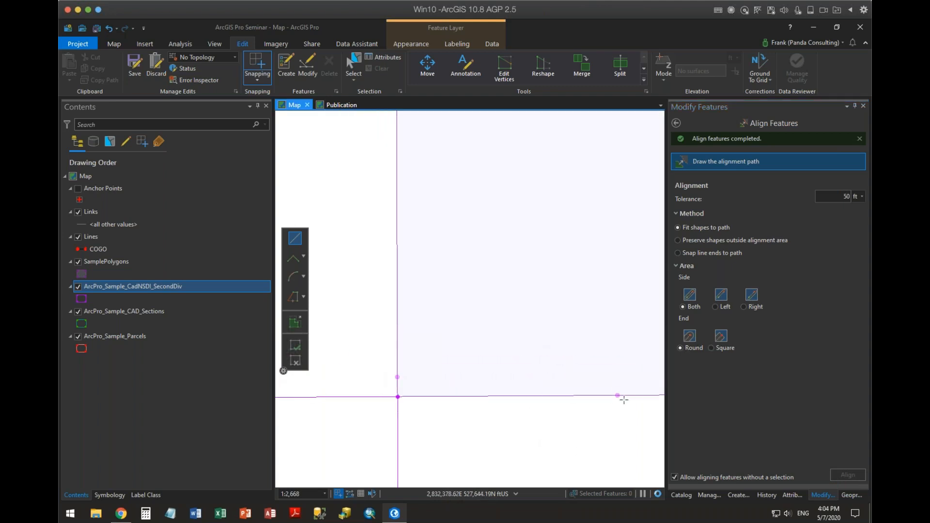
{"action": "left_click_drag", "start_coordinate": [476, 322], "coordinate": [496, 365]}
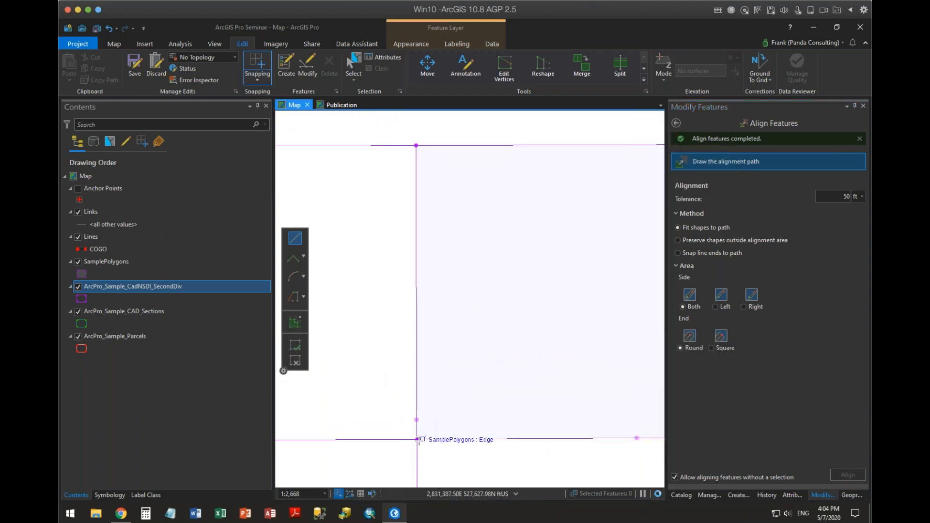
{"action": "left_click", "coordinate": [417, 439]}
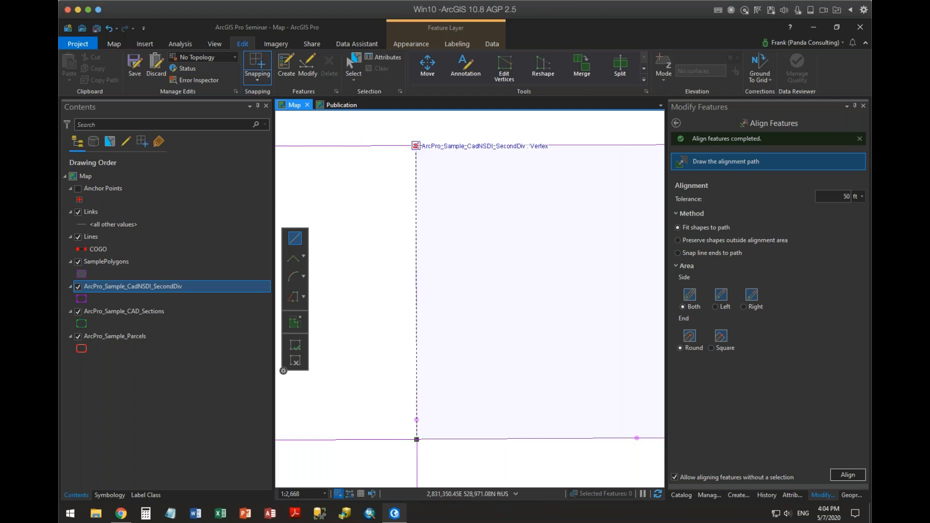
{"action": "double_click", "coordinate": [415, 145]}
{"action": "left_click", "coordinate": [848, 475]}
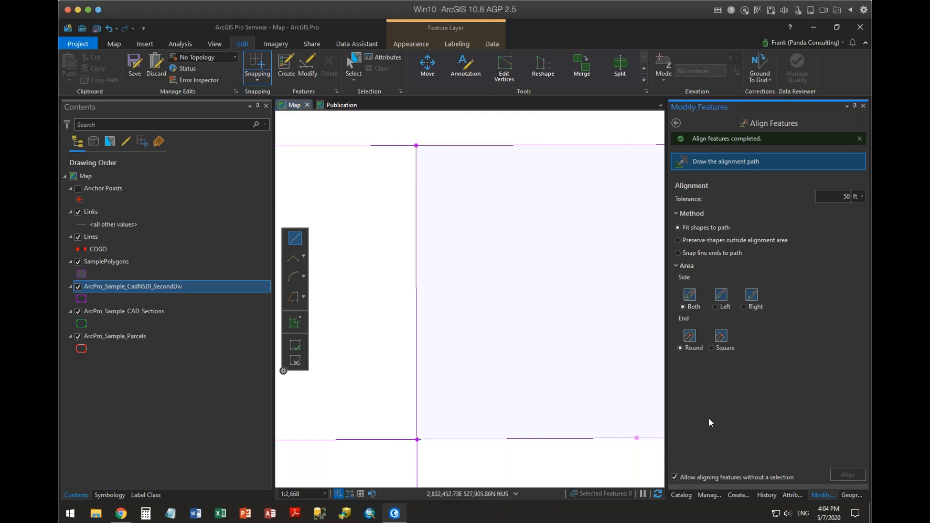
Repeat the straight southwest-to-southeast alignment along the square polygon's south edge and inspect the edge up close.
{"action": "left_click_drag", "start_coordinate": [502, 267], "coordinate": [540, 219]}
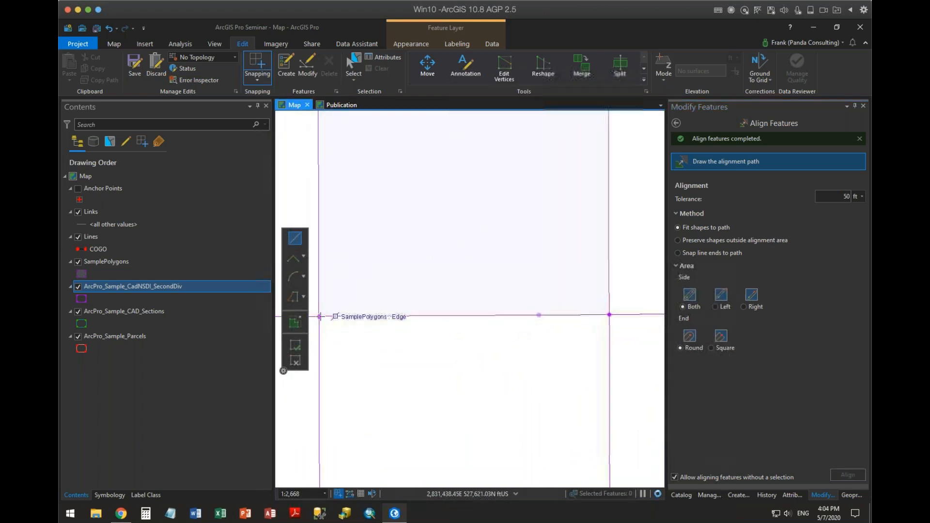
{"action": "left_click", "coordinate": [319, 317]}
{"action": "double_click", "coordinate": [609, 314]}
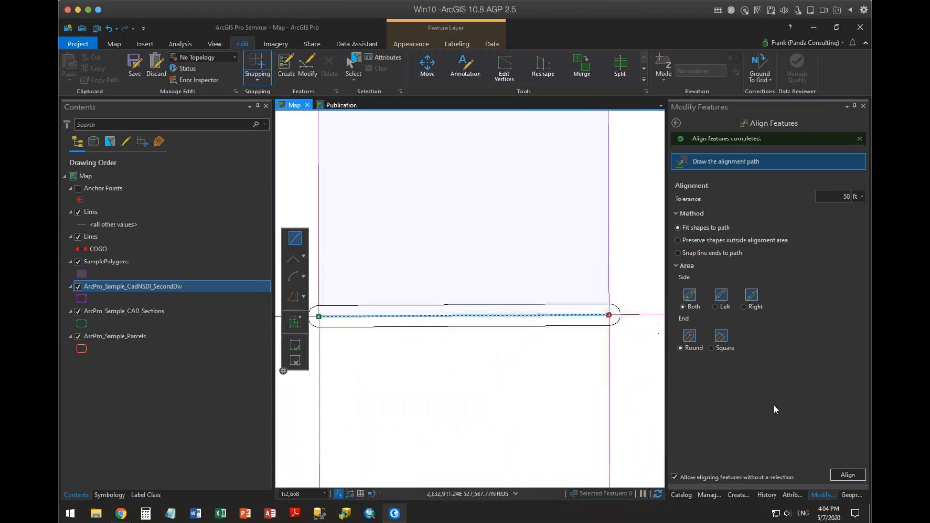
{"action": "left_click", "coordinate": [845, 476]}
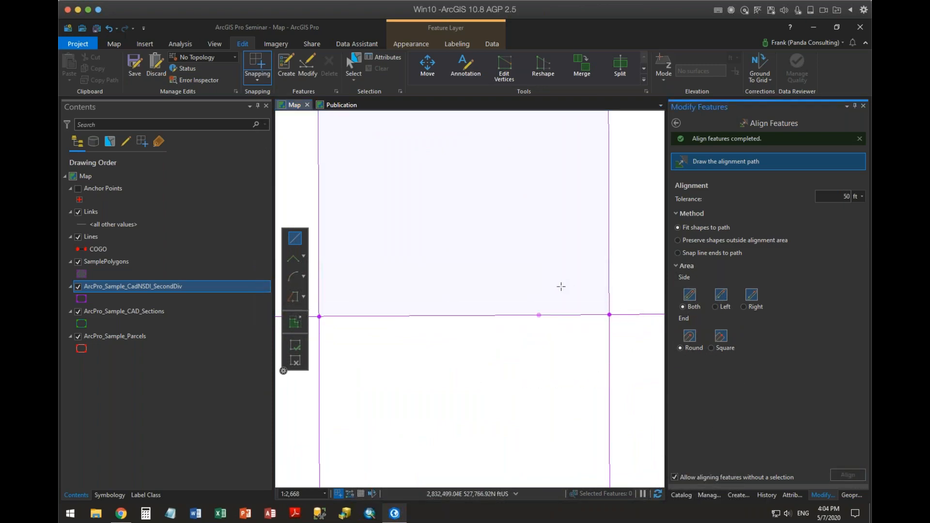
{"action": "scroll", "coordinate": [560, 300], "scroll_direction": "up", "scroll_amount": 3}
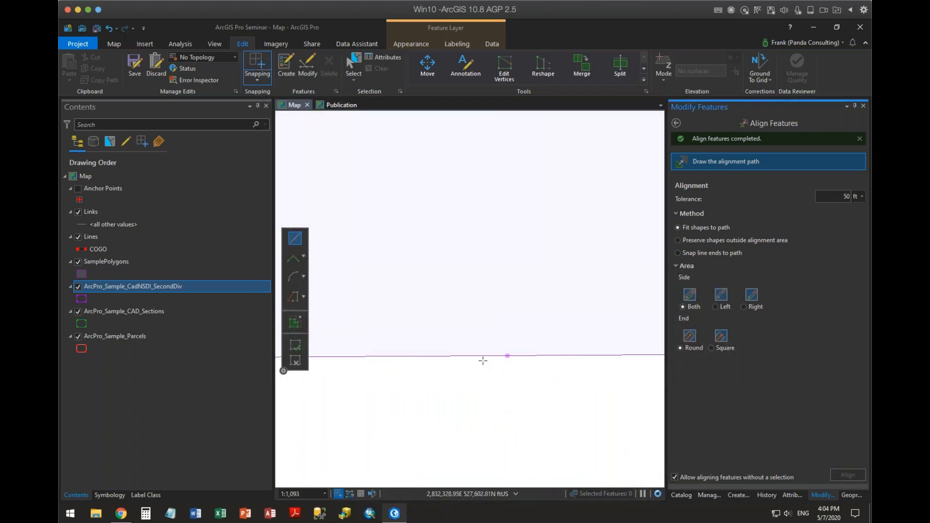
{"action": "scroll", "coordinate": [516, 268], "scroll_direction": "down", "scroll_amount": 4}
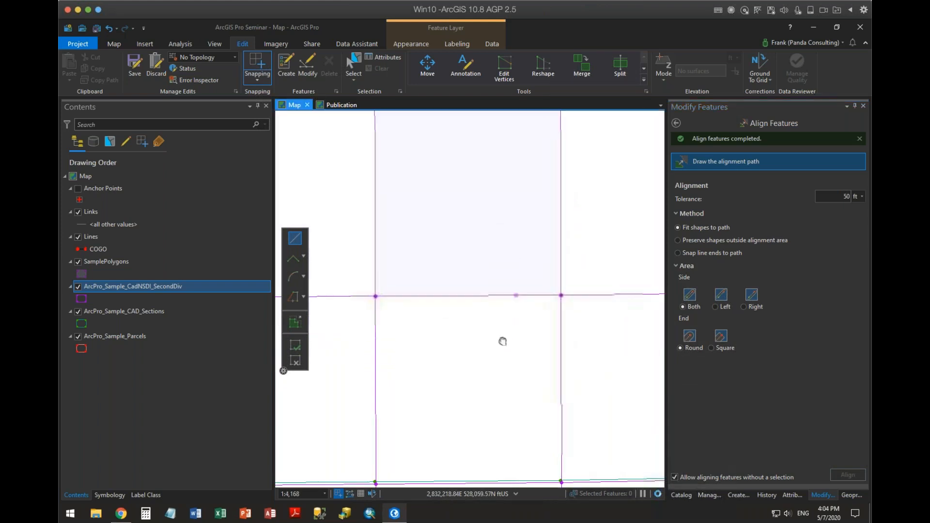
Create a 12-vertex SamplePolygons polygon in the empty grid cell west of the square, approximating a curve along its north side with closely spaced vertices.
{"action": "left_click_drag", "start_coordinate": [502, 338], "coordinate": [508, 266]}
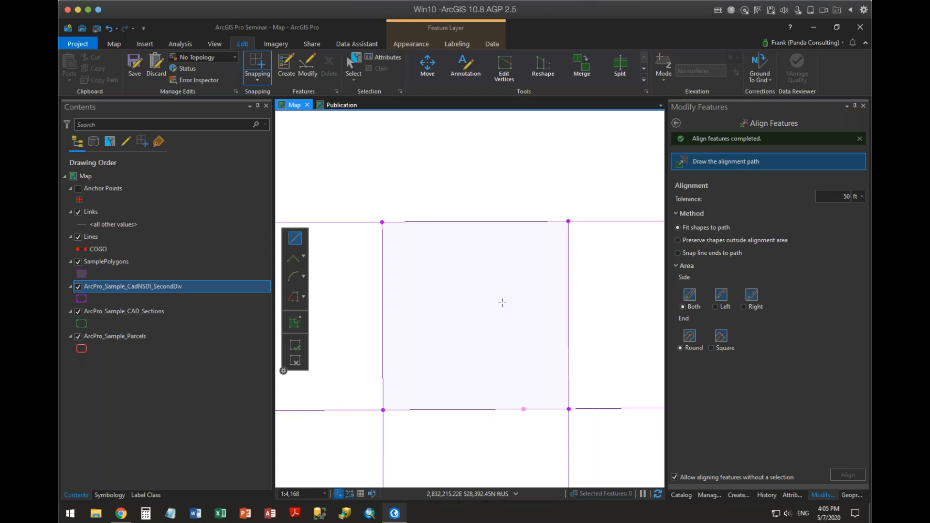
{"action": "left_click_drag", "start_coordinate": [358, 253], "coordinate": [502, 254]}
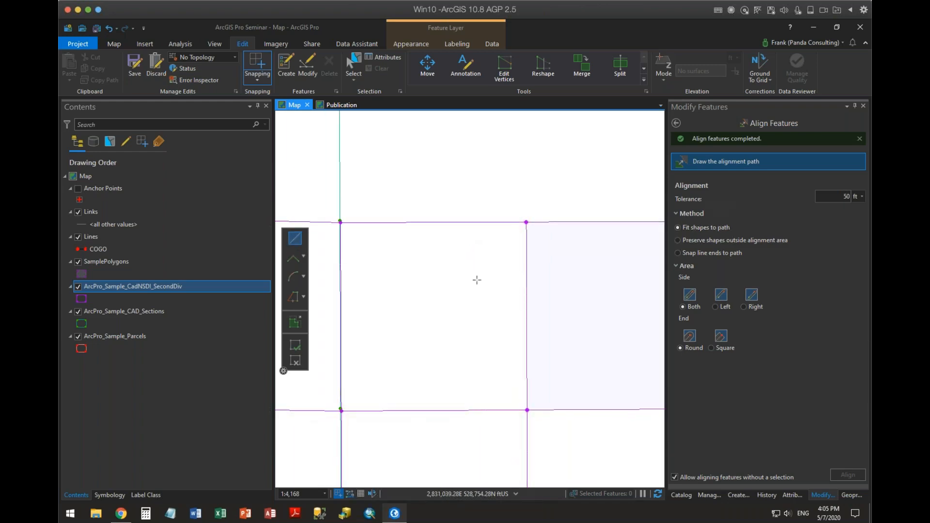
{"action": "left_click", "coordinate": [733, 495]}
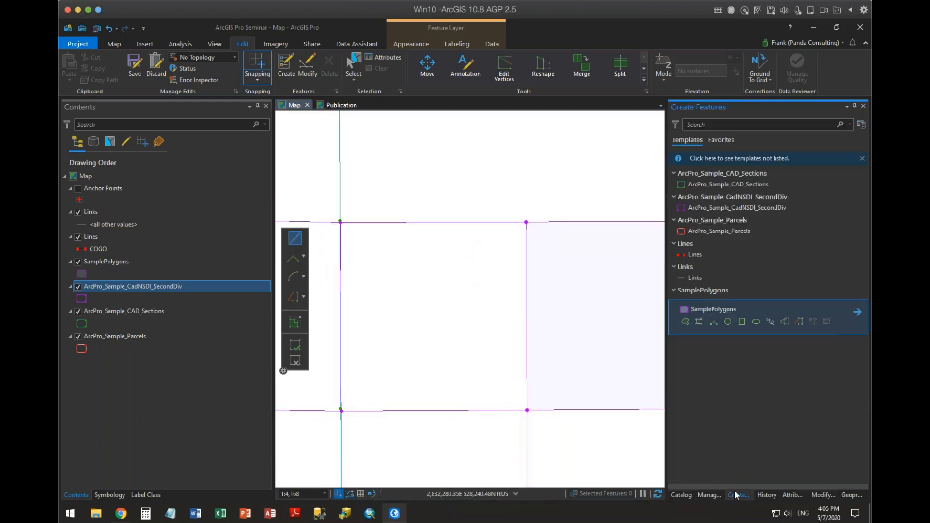
{"action": "left_click", "coordinate": [687, 322]}
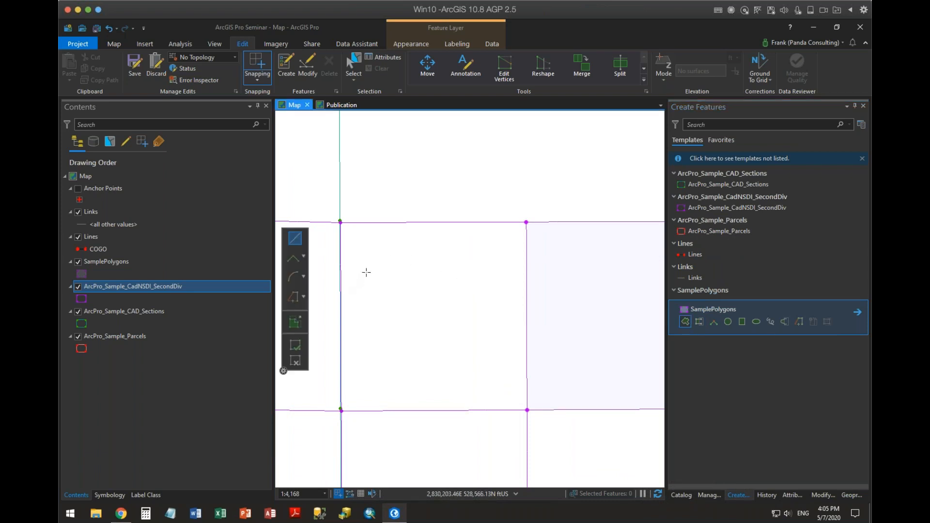
{"action": "scroll", "coordinate": [353, 255], "scroll_direction": "up", "scroll_amount": 1}
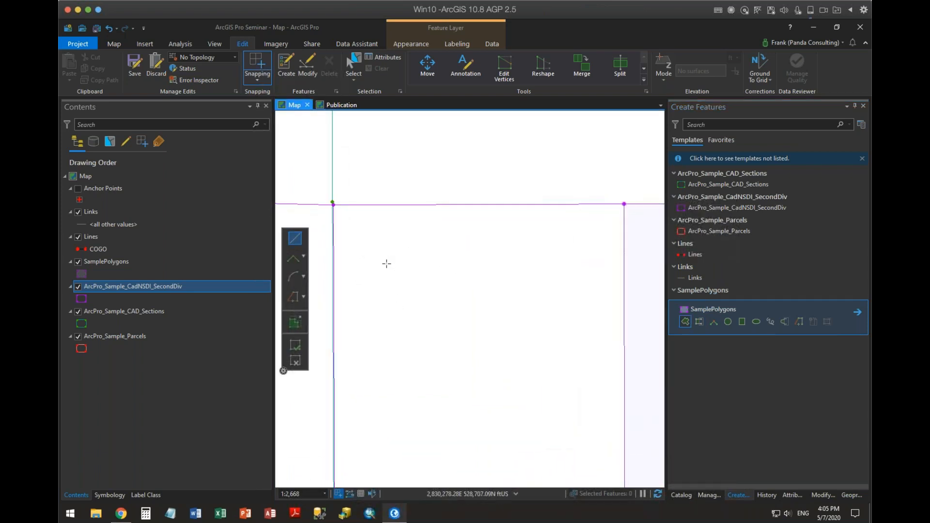
{"action": "left_click", "coordinate": [369, 272]}
{"action": "left_click", "coordinate": [373, 266]}
{"action": "left_click", "coordinate": [381, 262]}
{"action": "left_click", "coordinate": [388, 259]}
{"action": "left_click", "coordinate": [404, 255]}
{"action": "left_click", "coordinate": [418, 253]}
{"action": "left_click", "coordinate": [440, 251]}
{"action": "left_click", "coordinate": [469, 250]}
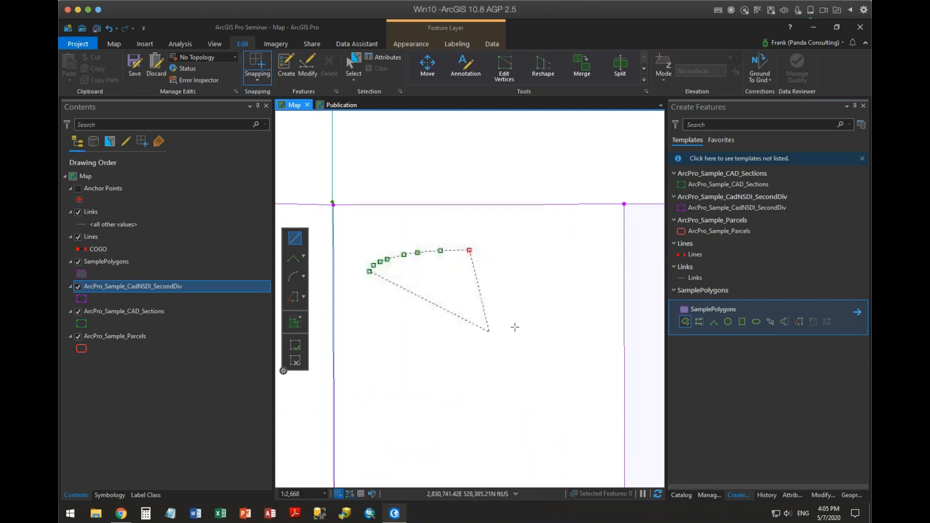
{"action": "left_click", "coordinate": [518, 324]}
{"action": "left_click", "coordinate": [479, 423]}
{"action": "left_click", "coordinate": [370, 429]}
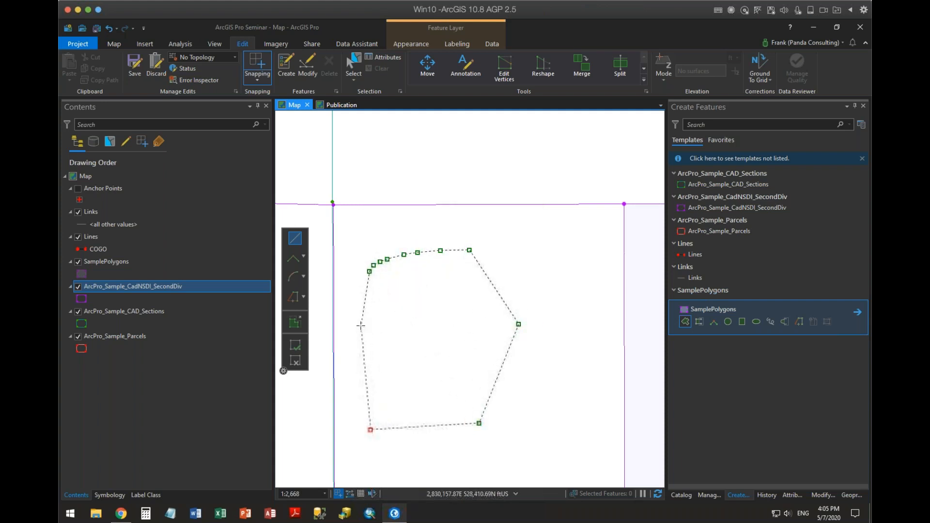
{"action": "double_click", "coordinate": [360, 326]}
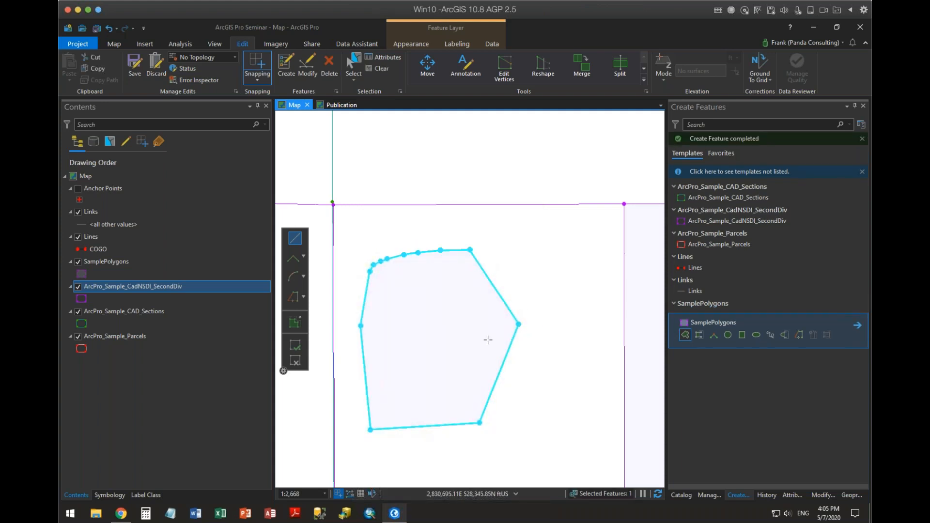
Align the new polygon's multi-vertex north side to an arc path spanning the curve's west and east end vertices.
{"action": "left_click", "coordinate": [823, 495]}
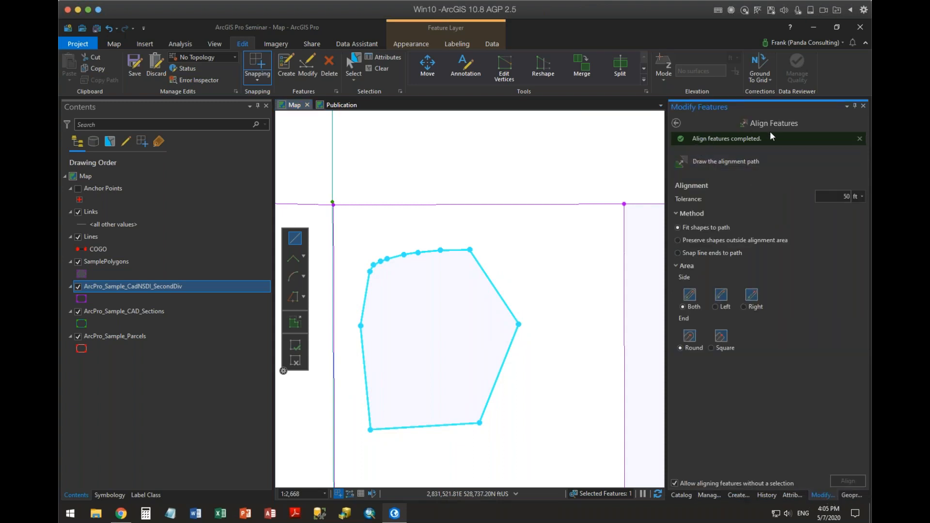
{"action": "left_click", "coordinate": [709, 160]}
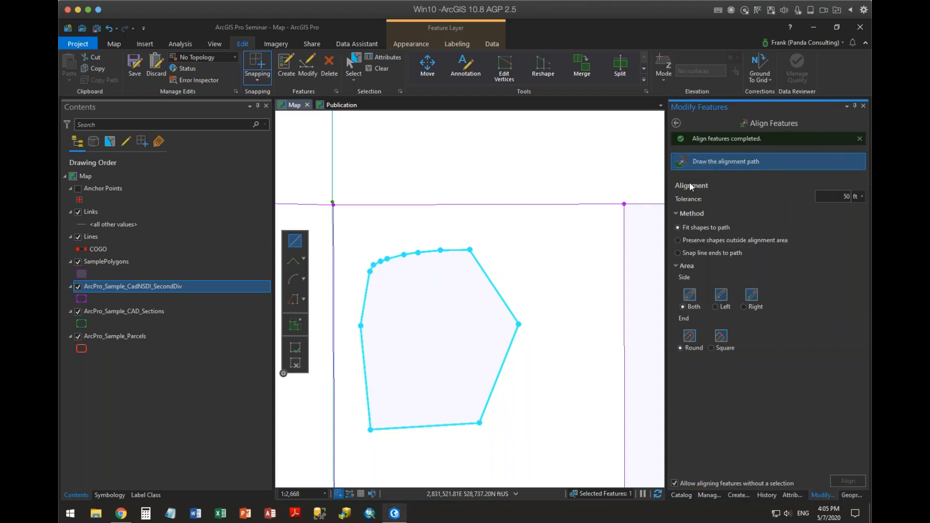
{"action": "left_click", "coordinate": [300, 284]}
{"action": "left_click", "coordinate": [369, 271]}
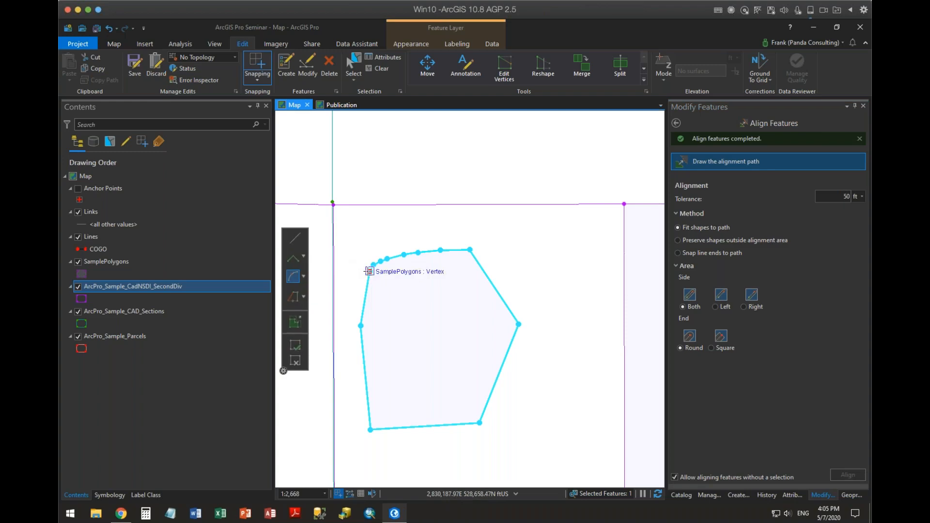
{"action": "left_click", "coordinate": [469, 250]}
{"action": "left_click", "coordinate": [418, 253]}
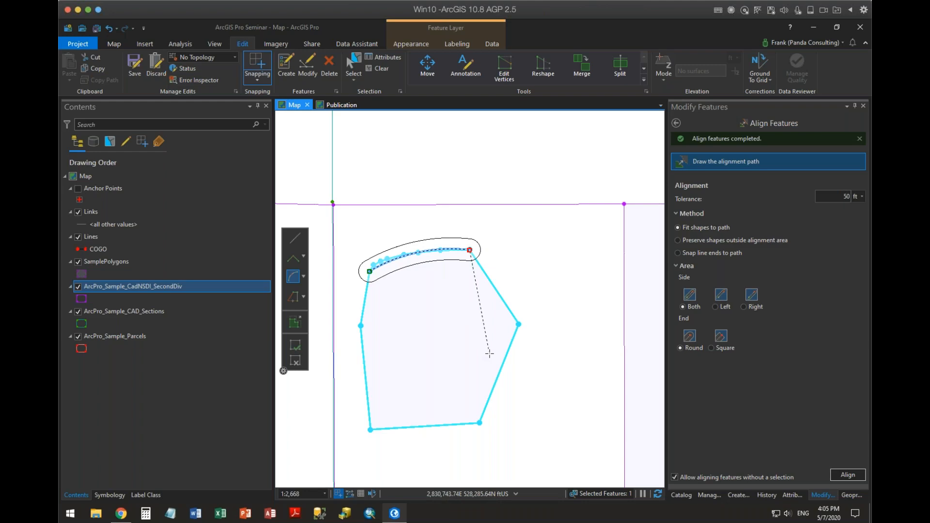
{"action": "left_click", "coordinate": [847, 477]}
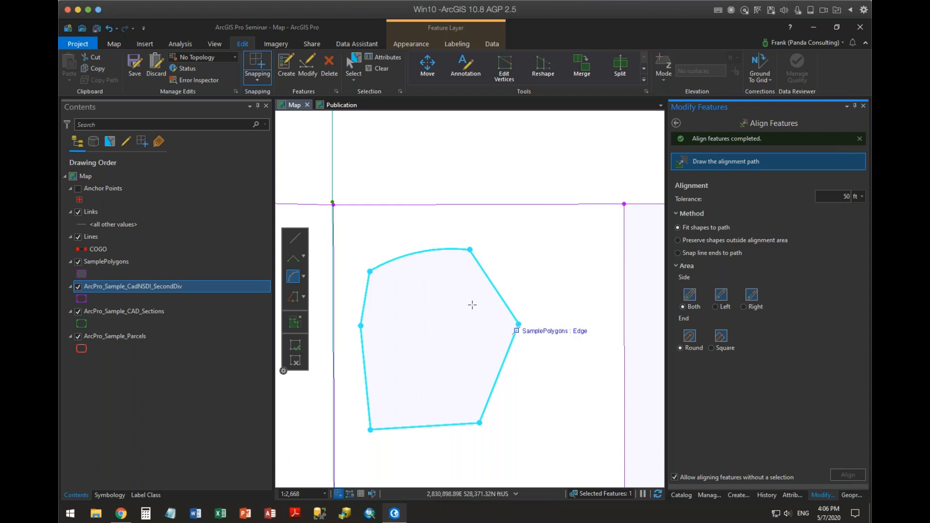
Align features to a straight path along the west grid line beside the new polygon, between the cell's southwest and northwest SecondDiv vertices.
{"action": "left_click_drag", "start_coordinate": [536, 260], "coordinate": [626, 192]}
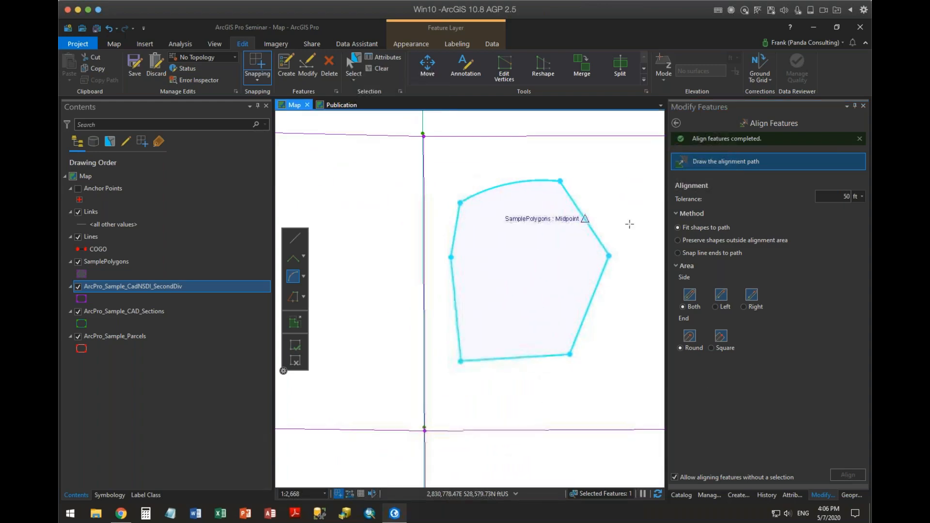
{"action": "left_click", "coordinate": [718, 162]}
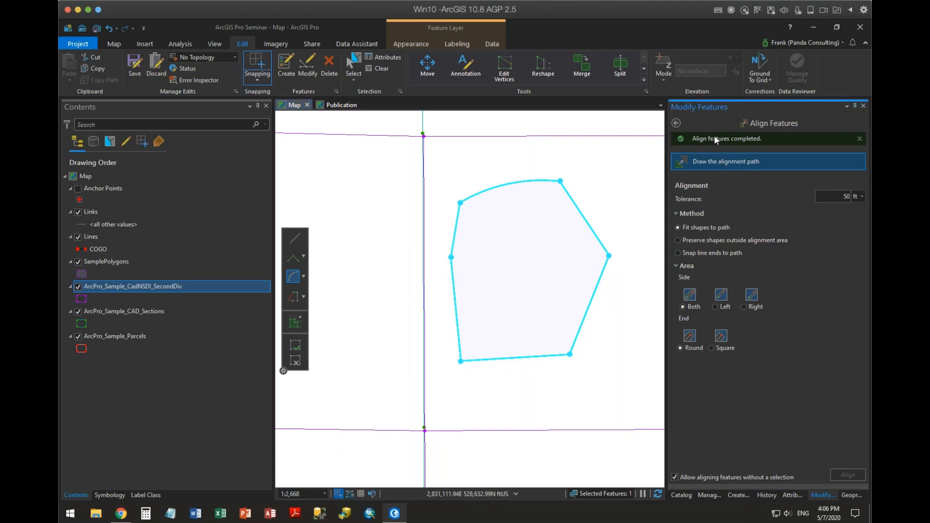
{"action": "left_click", "coordinate": [425, 430]}
{"action": "left_click", "coordinate": [424, 136]}
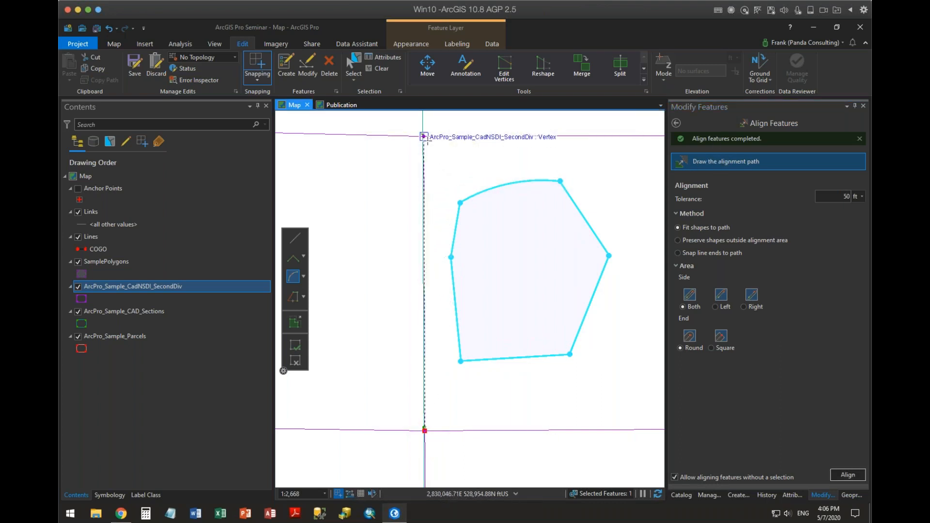
{"action": "left_click", "coordinate": [295, 238]}
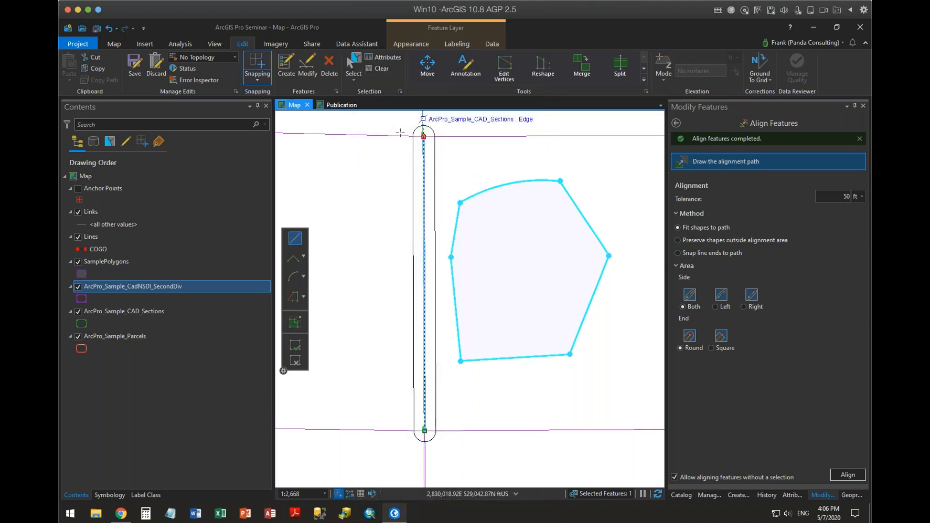
{"action": "left_click", "coordinate": [847, 474]}
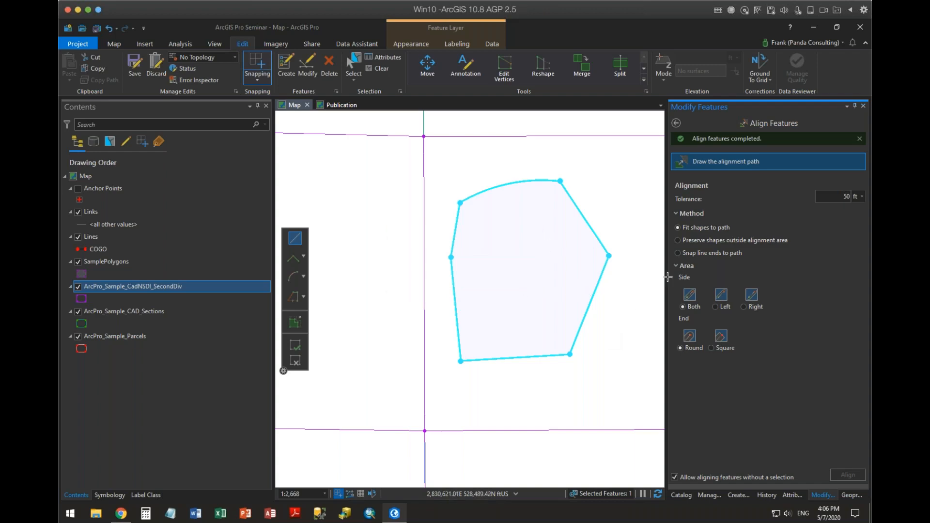
{"action": "left_click_drag", "start_coordinate": [626, 282], "coordinate": [497, 281]}
{"action": "scroll", "coordinate": [546, 281], "scroll_direction": "down", "scroll_amount": 2}
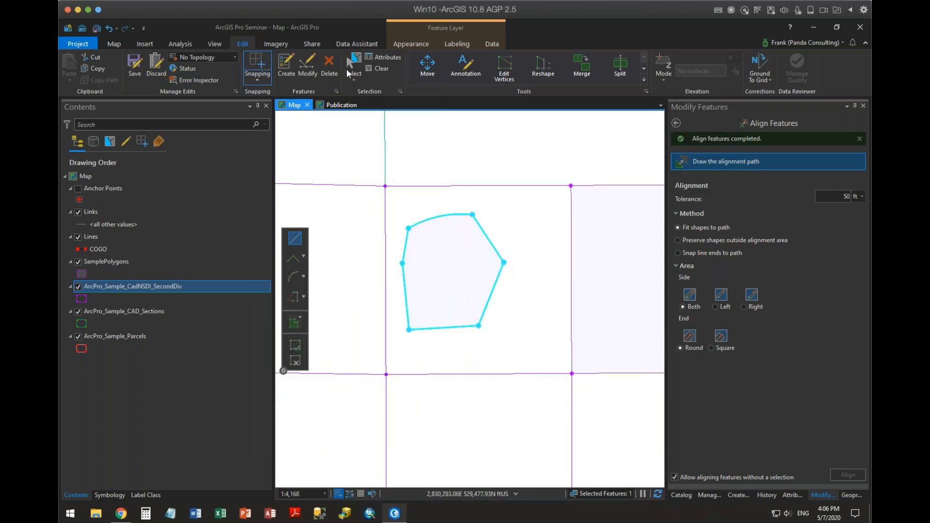
Clear the selection and draw four connected two-point Lines features zigzagging eastward along the square polygon's south edge, ending at its southeast corner.
{"action": "left_click", "coordinate": [380, 68]}
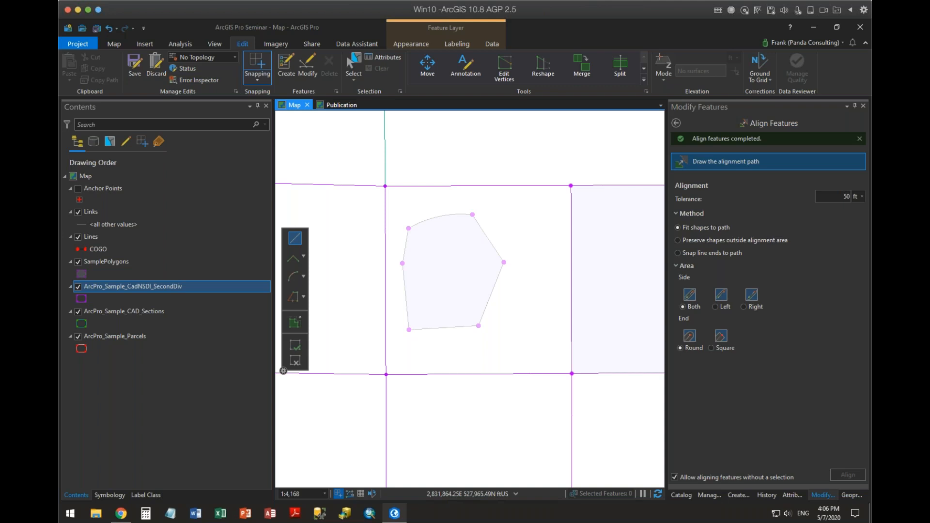
{"action": "left_click_drag", "start_coordinate": [613, 388], "coordinate": [440, 358]}
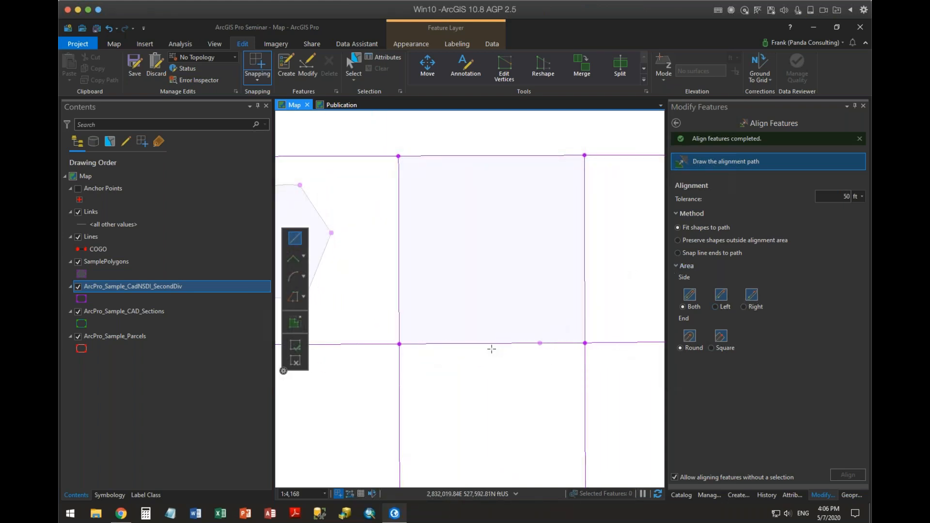
{"action": "left_click_drag", "start_coordinate": [493, 348], "coordinate": [556, 335]}
{"action": "scroll", "coordinate": [547, 335], "scroll_direction": "down", "scroll_amount": 1}
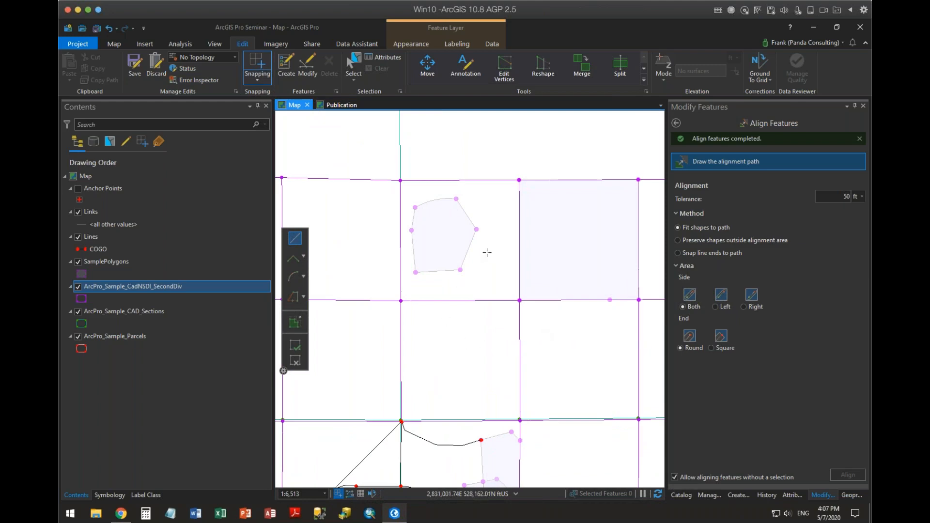
{"action": "scroll", "coordinate": [465, 322], "scroll_direction": "up", "scroll_amount": 1}
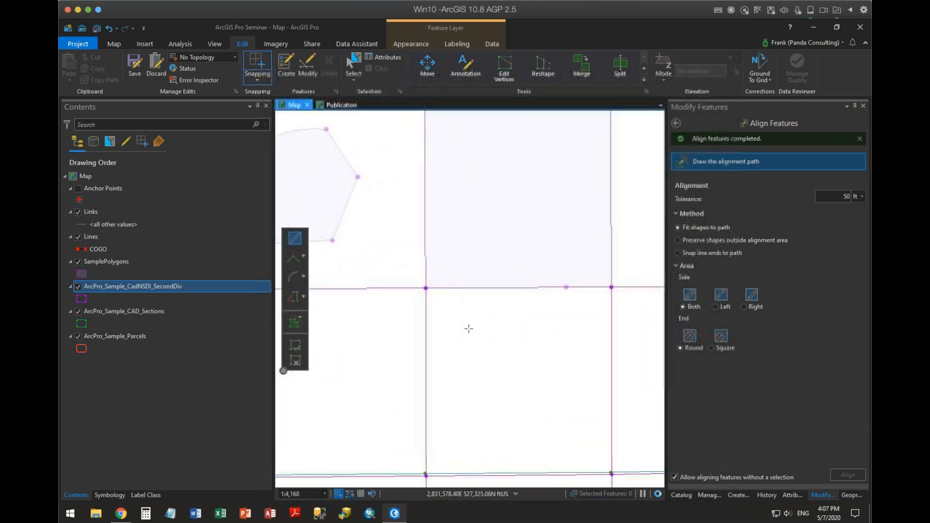
{"action": "left_click", "coordinate": [735, 496]}
{"action": "left_click", "coordinate": [693, 254]}
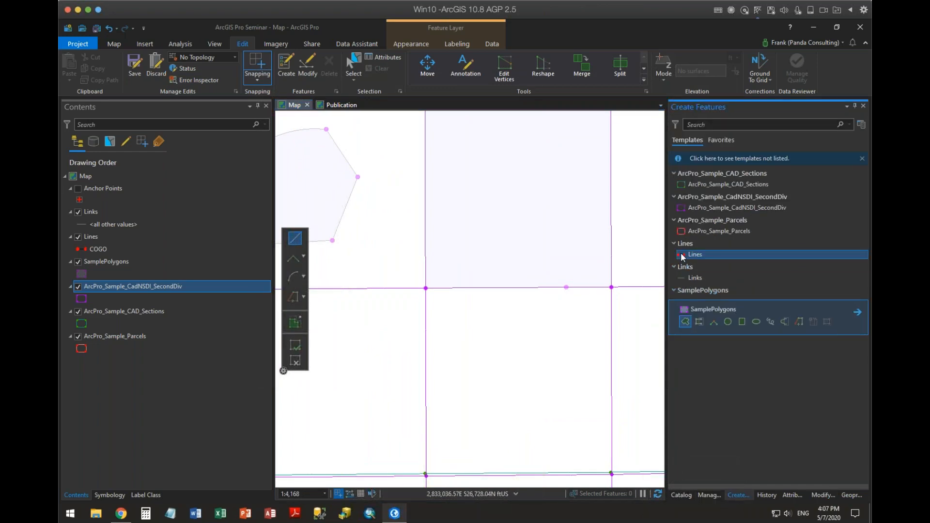
{"action": "left_click", "coordinate": [440, 288]}
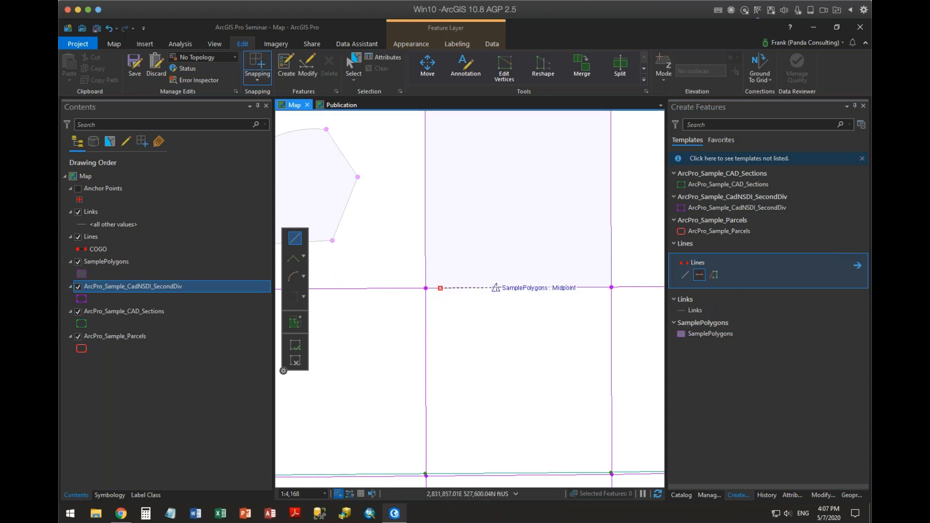
{"action": "double_click", "coordinate": [511, 279]}
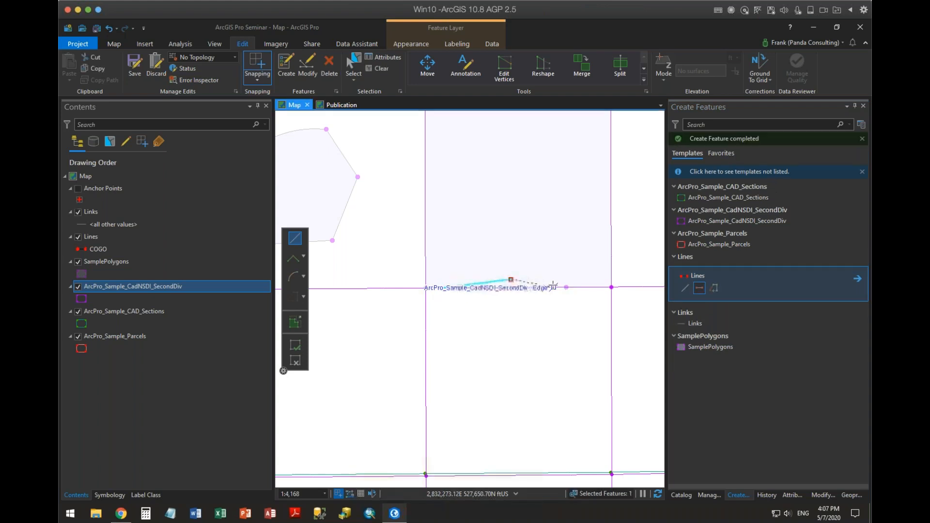
{"action": "left_click", "coordinate": [556, 288]}
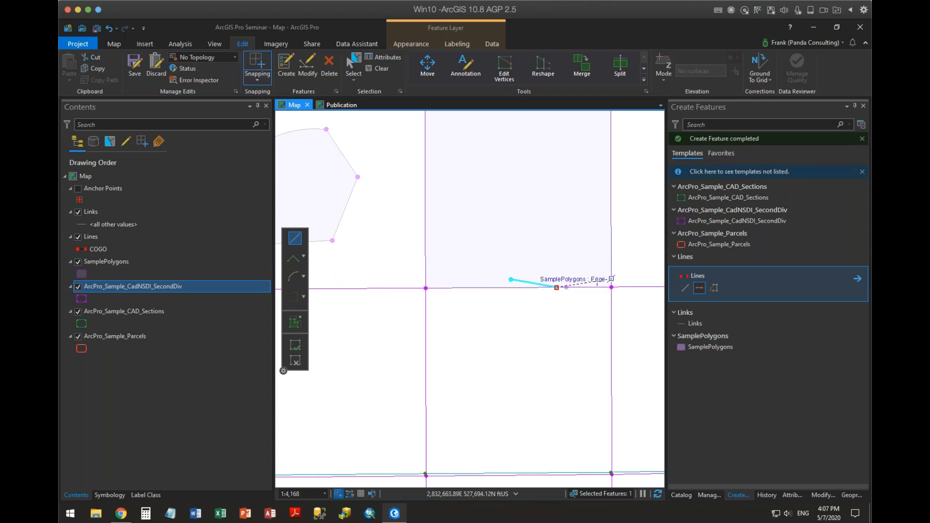
{"action": "left_click", "coordinate": [611, 286]}
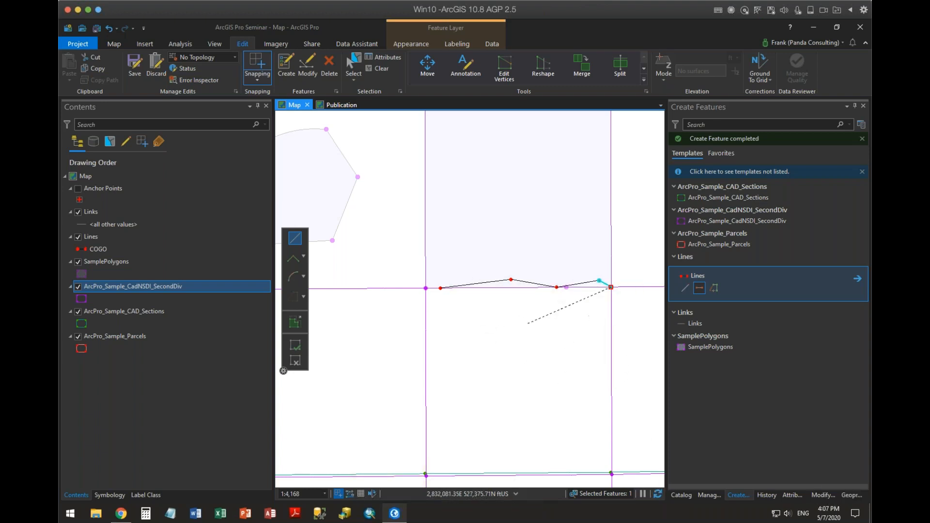
Select the four new lines along the square's south edge and inspect their attributes.
{"action": "left_click", "coordinate": [353, 63]}
{"action": "left_click_drag", "start_coordinate": [466, 256], "coordinate": [612, 316]}
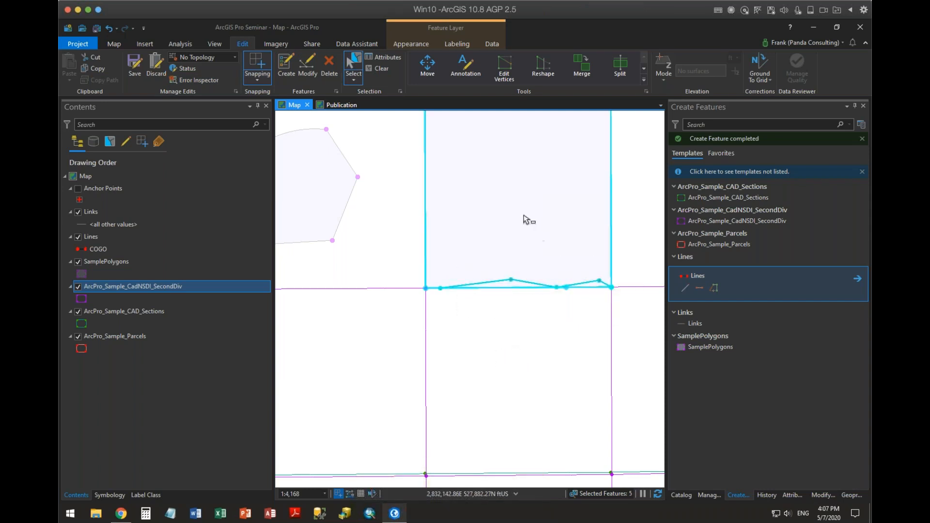
{"action": "left_click", "coordinate": [790, 493]}
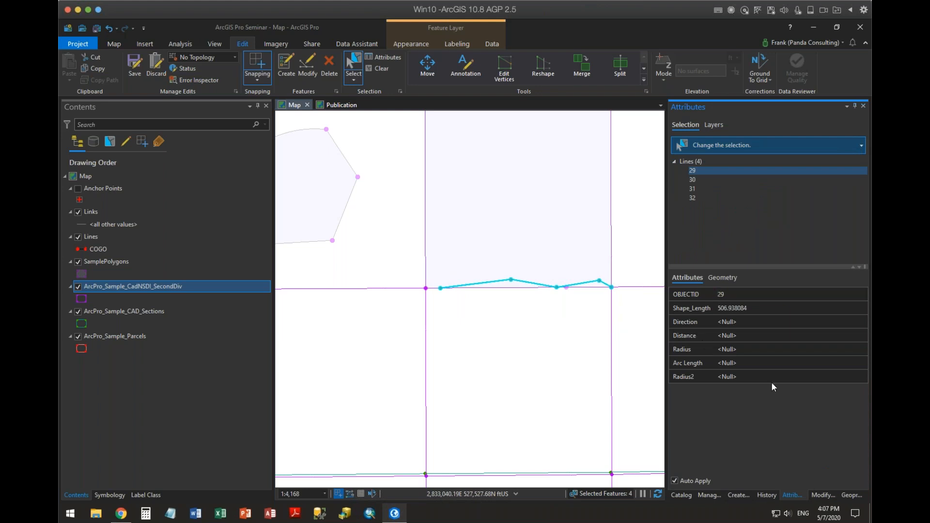
Run Update COGO on the four selected lines, updating all distance and direction values.
{"action": "left_click", "coordinate": [820, 494]}
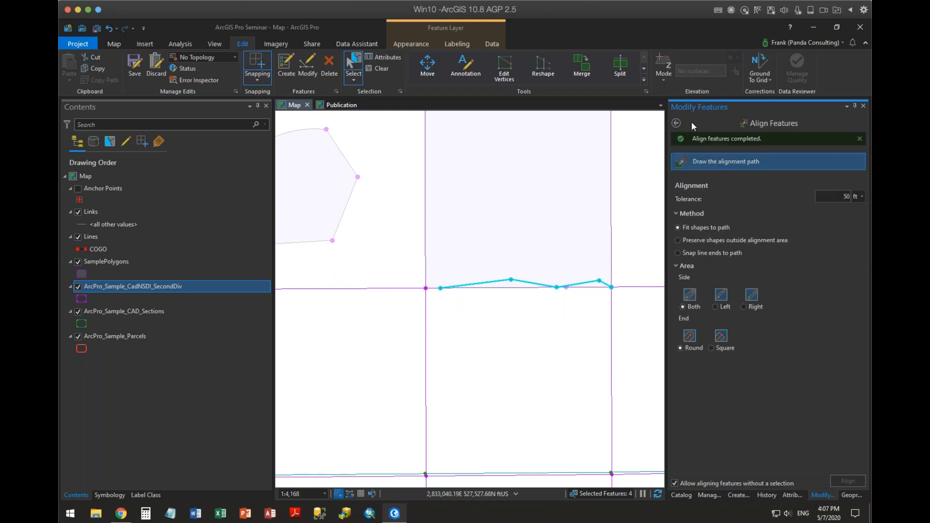
{"action": "left_click", "coordinate": [677, 123]}
{"action": "scroll", "coordinate": [757, 299], "scroll_direction": "down", "scroll_amount": 4}
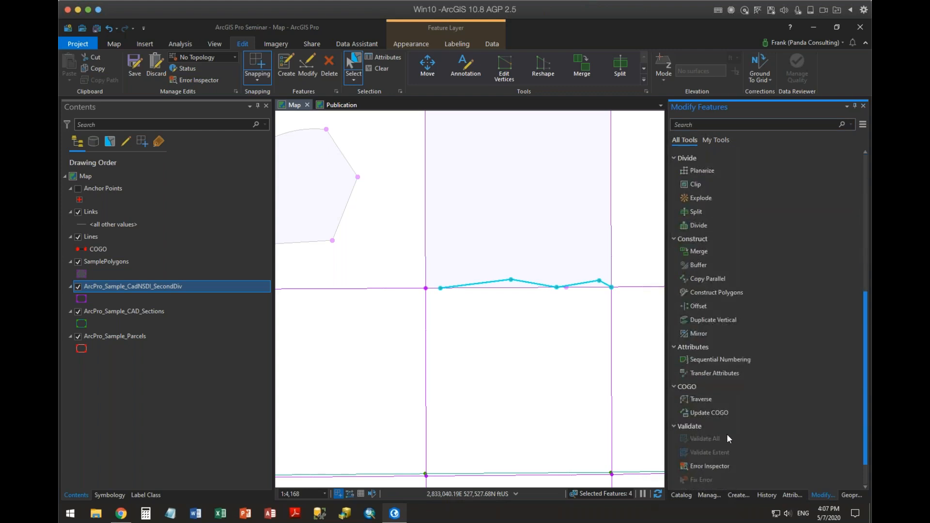
{"action": "left_click", "coordinate": [713, 413]}
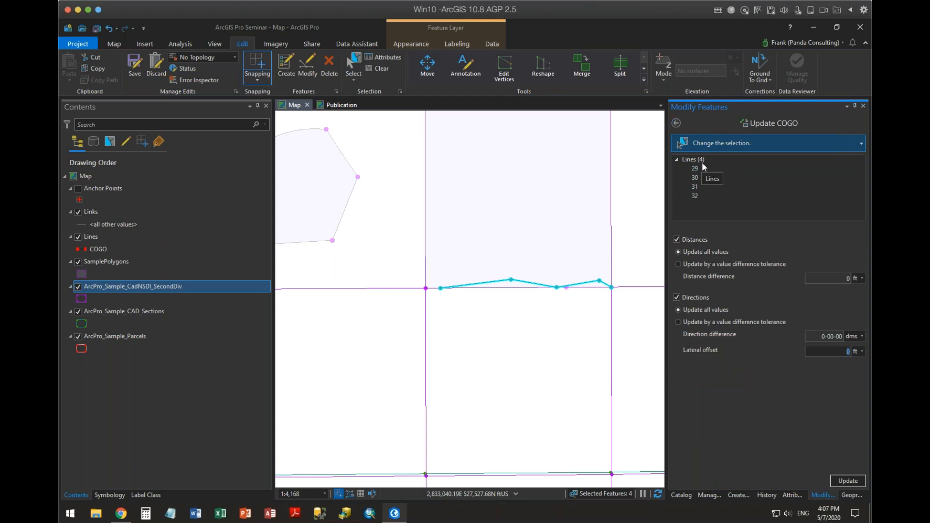
{"action": "left_click", "coordinate": [850, 482]}
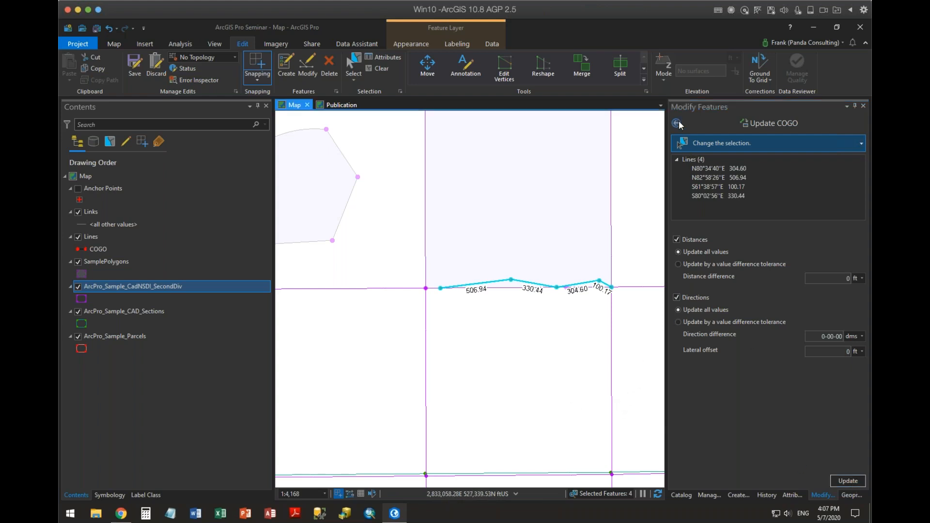
In Align Features, draw a straight alignment path from the square's southwest corner to the line endpoint at its southeast corner.
{"action": "left_click", "coordinate": [677, 123]}
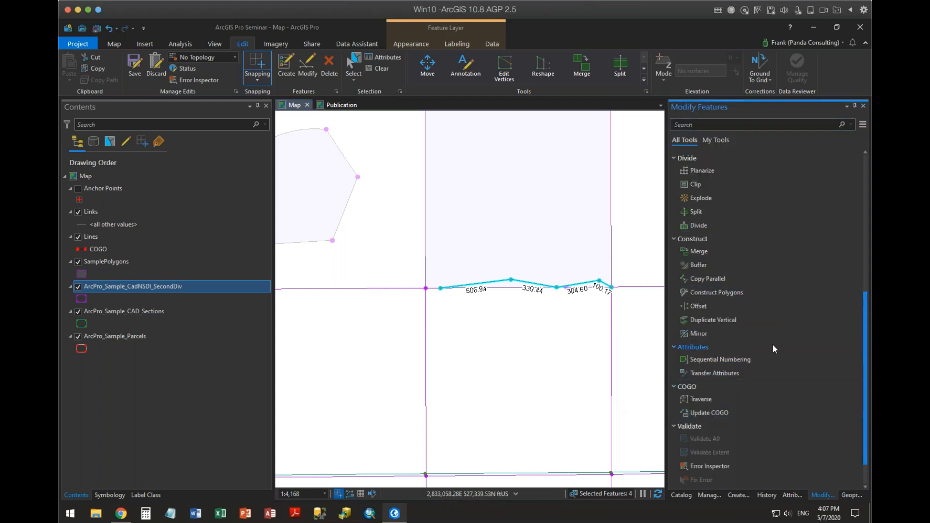
{"action": "scroll", "coordinate": [773, 345], "scroll_direction": "up", "scroll_amount": 3}
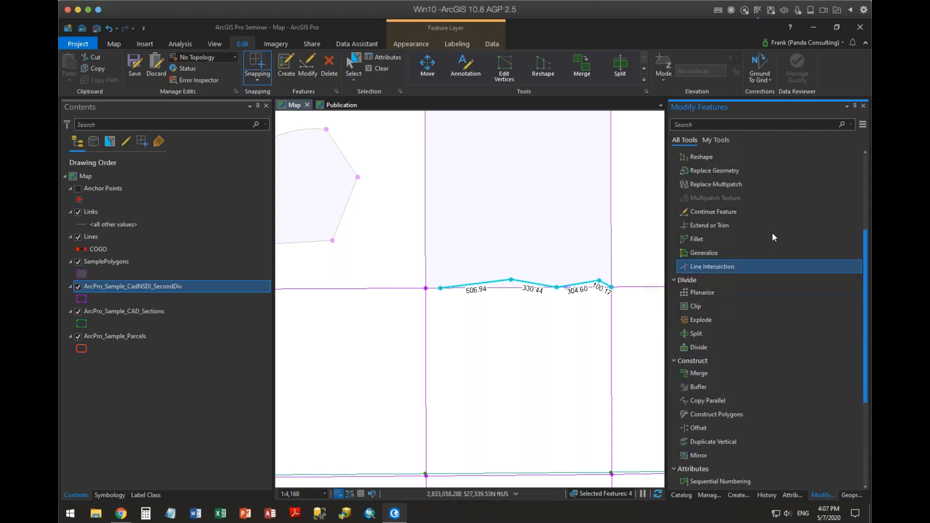
{"action": "scroll", "coordinate": [742, 219], "scroll_direction": "up", "scroll_amount": 1}
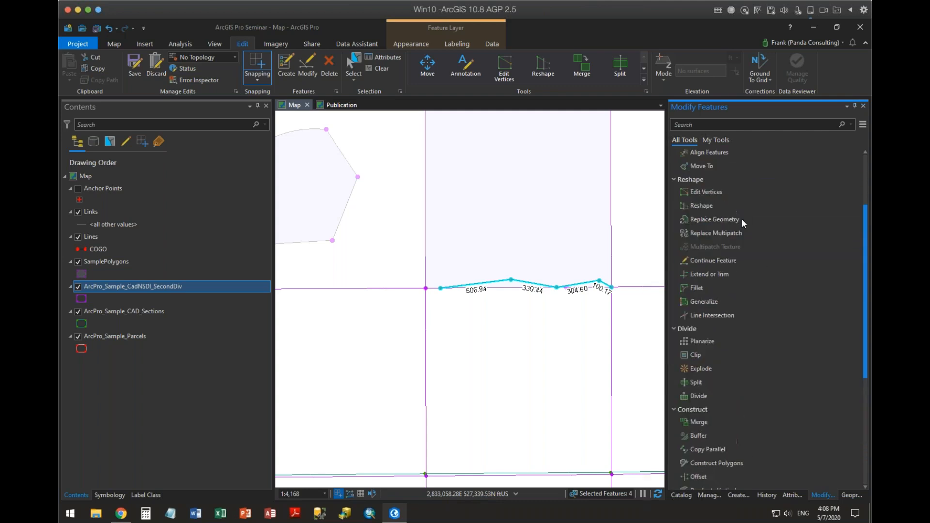
{"action": "scroll", "coordinate": [742, 219], "scroll_direction": "up", "scroll_amount": 1}
{"action": "left_click", "coordinate": [710, 199]}
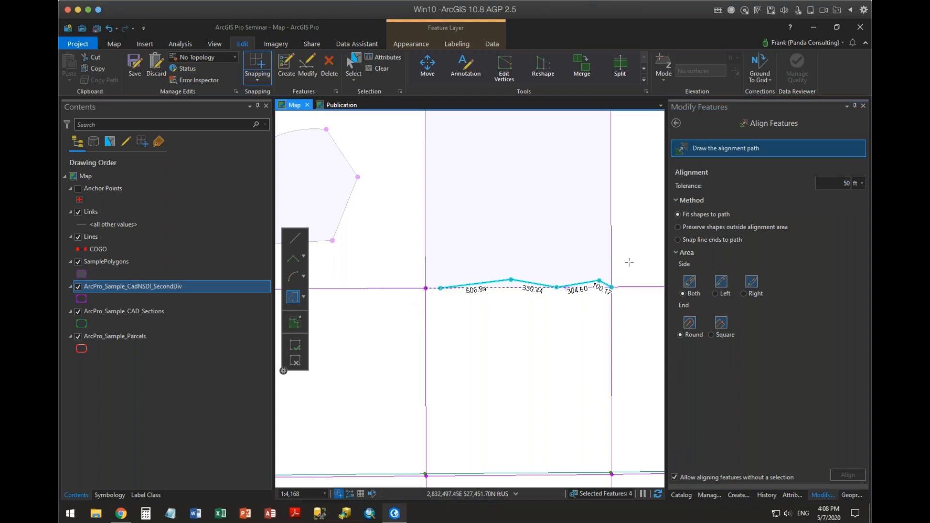
{"action": "left_click", "coordinate": [295, 238]}
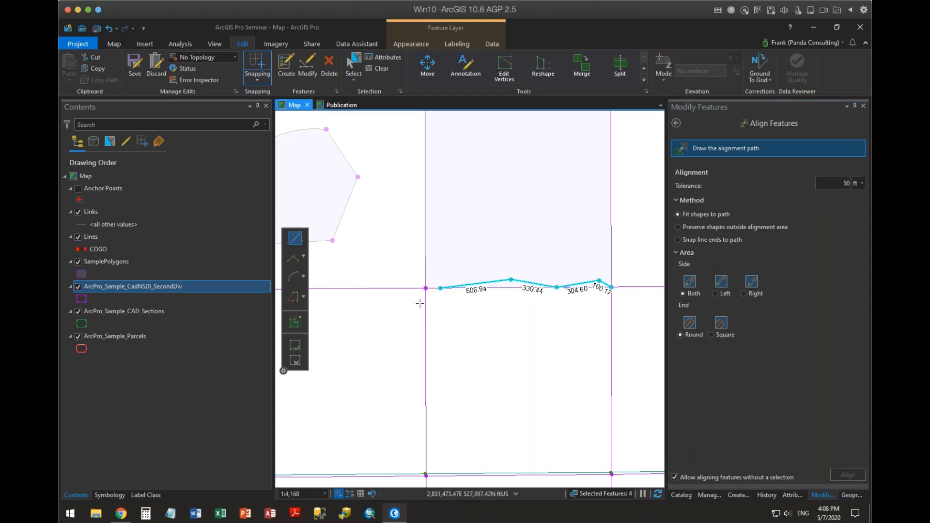
{"action": "left_click", "coordinate": [420, 303]}
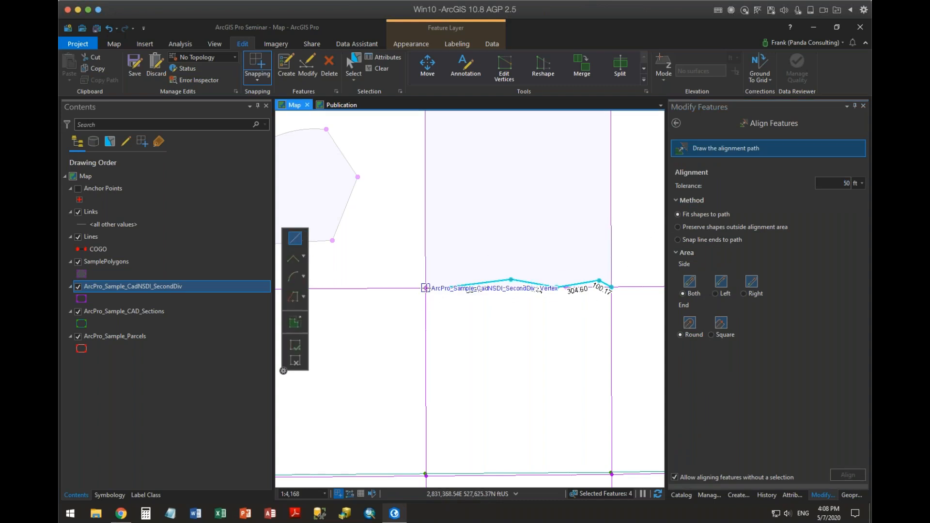
{"action": "left_click", "coordinate": [623, 303]}
Set the alignment tolerance to 70 ft, align the features to the path, and refresh the map.
{"action": "left_click", "coordinate": [851, 183]}
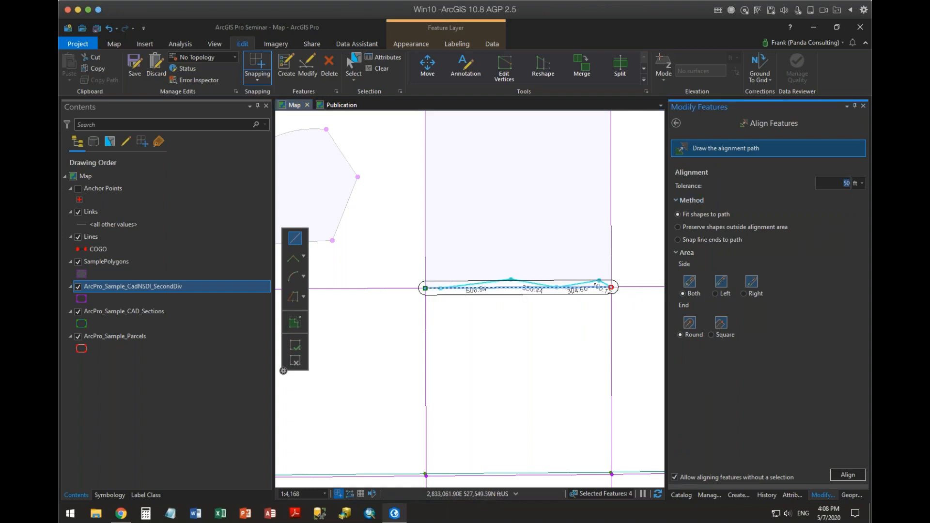
{"action": "type", "text": "70"}
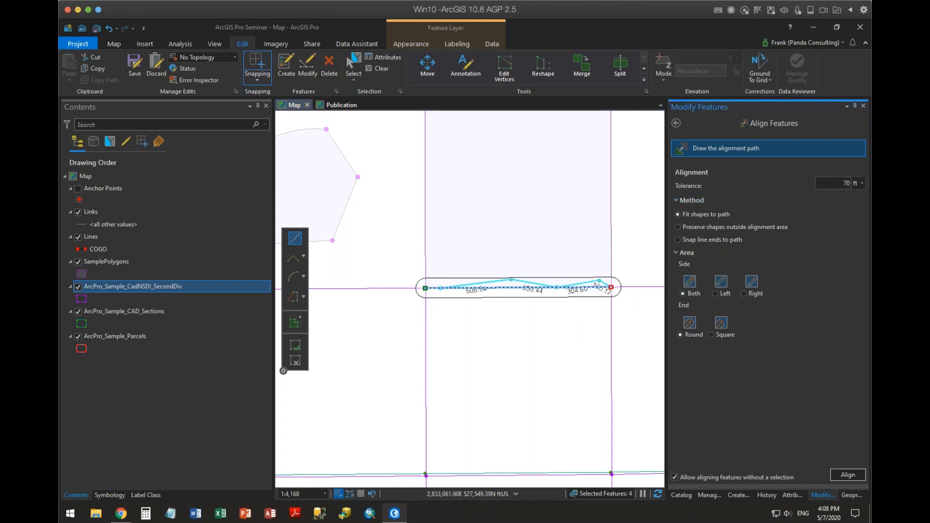
{"action": "left_click", "coordinate": [847, 475]}
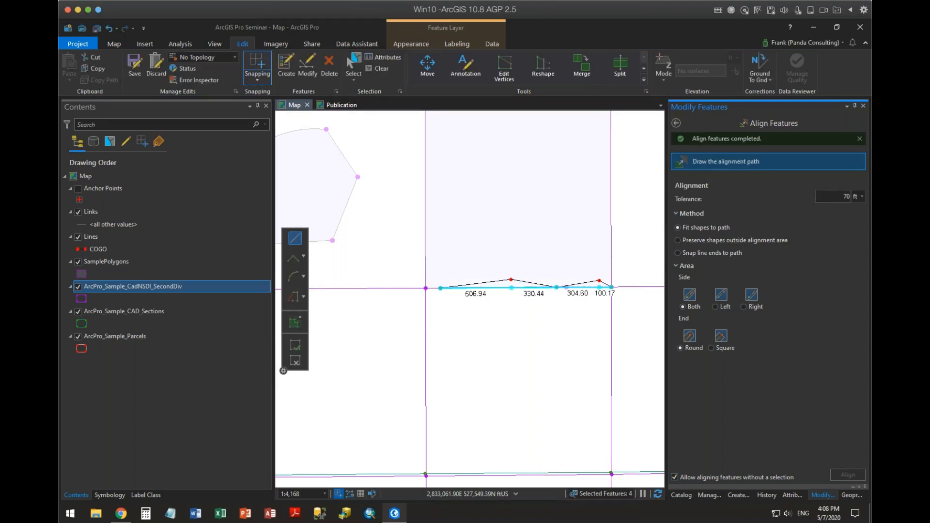
{"action": "left_click", "coordinate": [658, 494]}
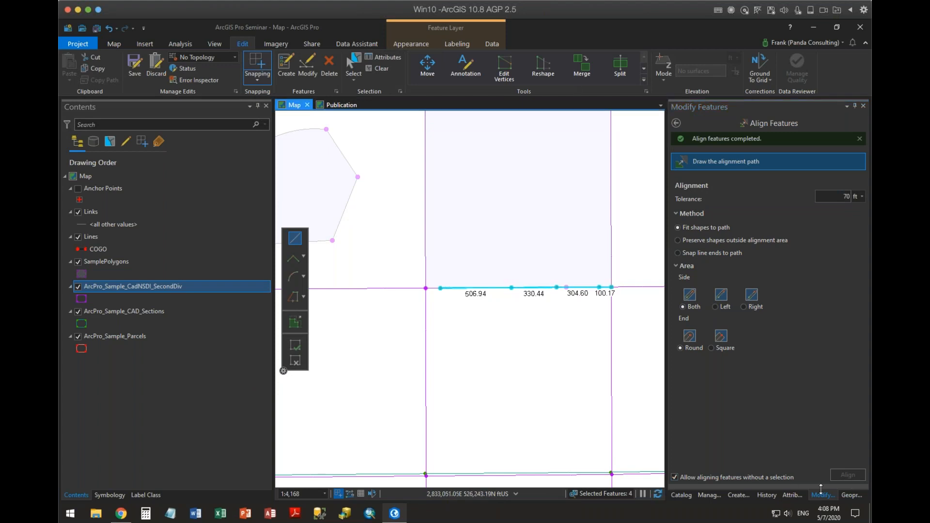
Inspect the aligned lines' attributes and run Update COGO for all four, updating all distances and directions.
{"action": "left_click", "coordinate": [786, 496]}
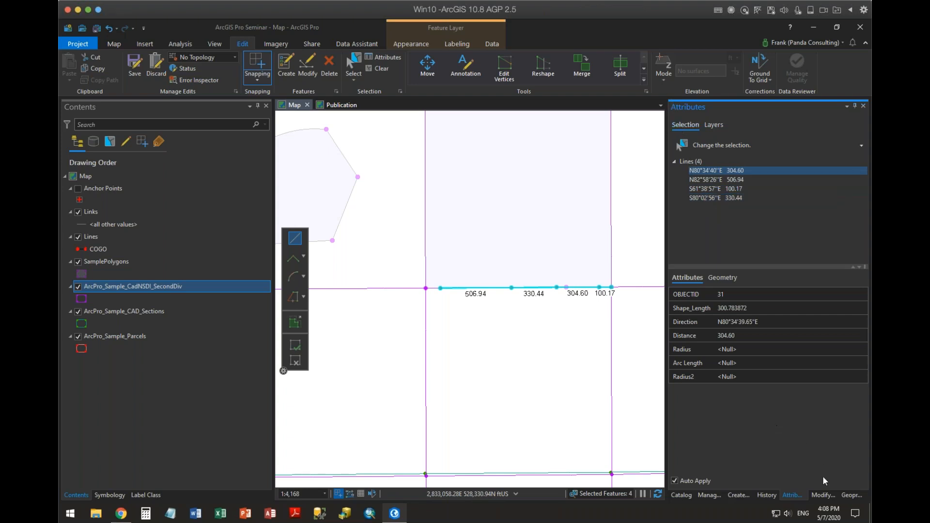
{"action": "left_click", "coordinate": [823, 495]}
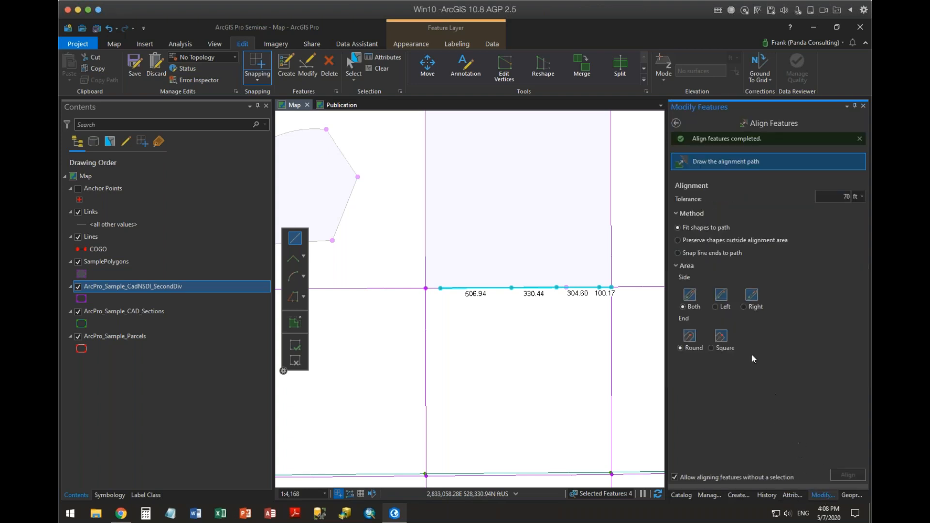
{"action": "left_click", "coordinate": [676, 123]}
{"action": "scroll", "coordinate": [733, 339], "scroll_direction": "down", "scroll_amount": 3}
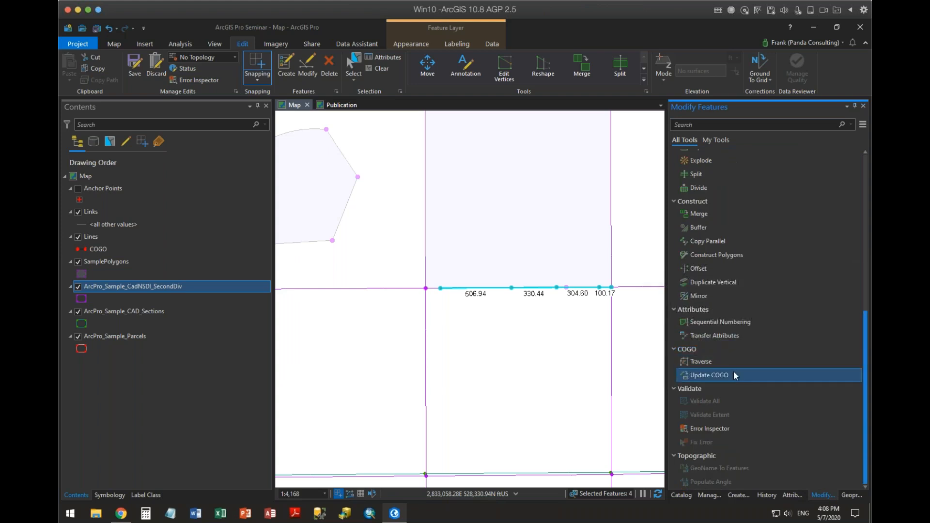
{"action": "left_click", "coordinate": [723, 373]}
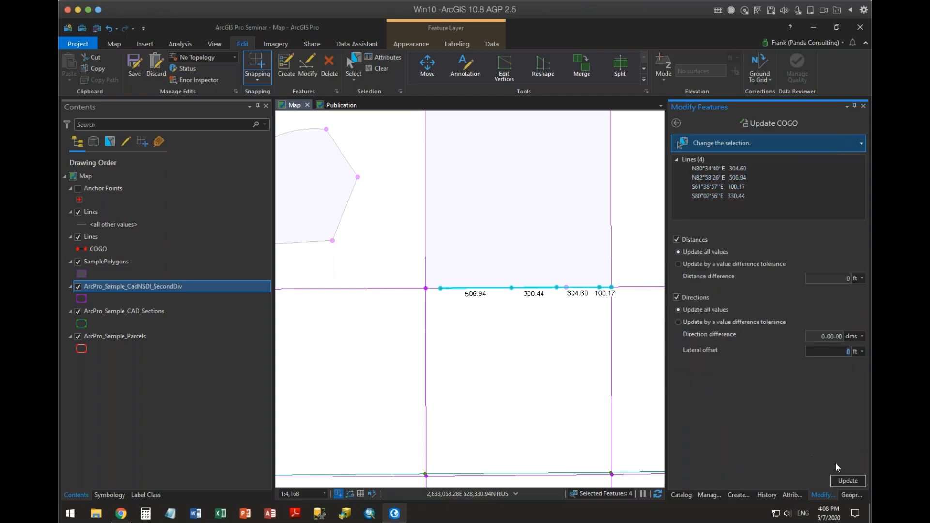
{"action": "left_click", "coordinate": [846, 481]}
{"action": "left_click", "coordinate": [845, 480]}
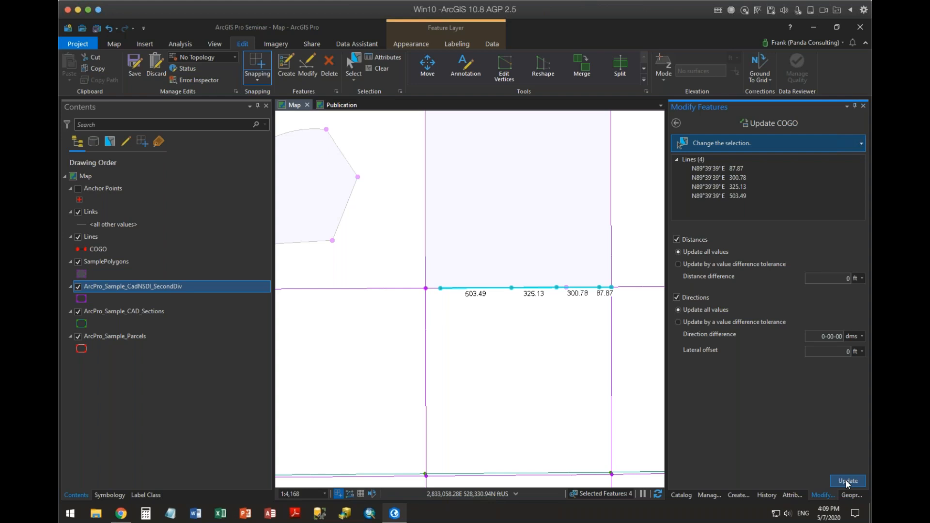
{"action": "left_click", "coordinate": [847, 481]}
Use Align Features at 70 ft tolerance to fit the sample polygon's angled east side to an arc through its middle vertex.
{"action": "left_click", "coordinate": [676, 123]}
{"action": "scroll", "coordinate": [748, 295], "scroll_direction": "up", "scroll_amount": 6}
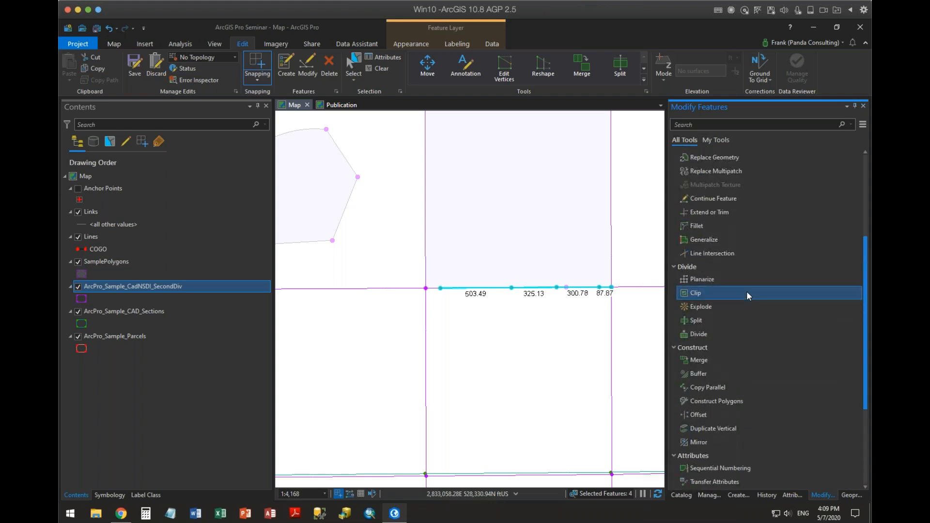
{"action": "scroll", "coordinate": [746, 291], "scroll_direction": "up", "scroll_amount": 4}
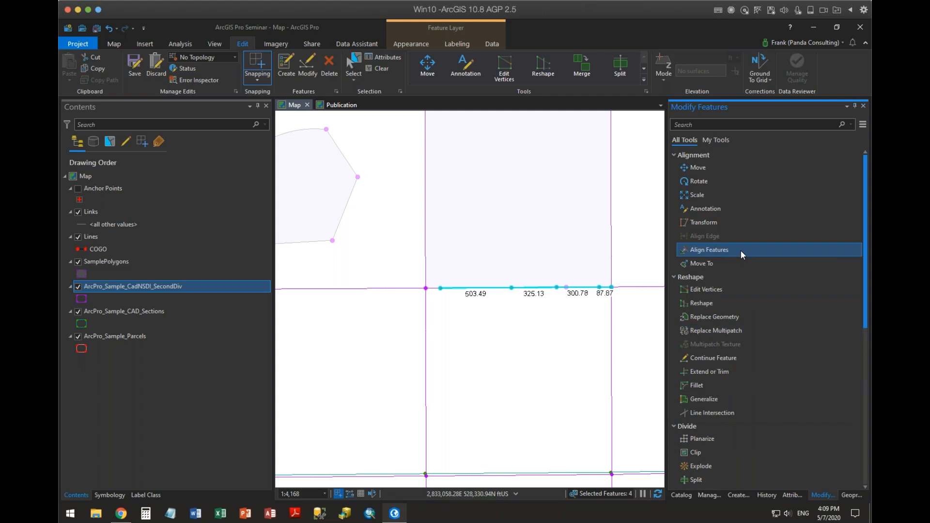
{"action": "scroll", "coordinate": [762, 299], "scroll_direction": "down", "scroll_amount": 1}
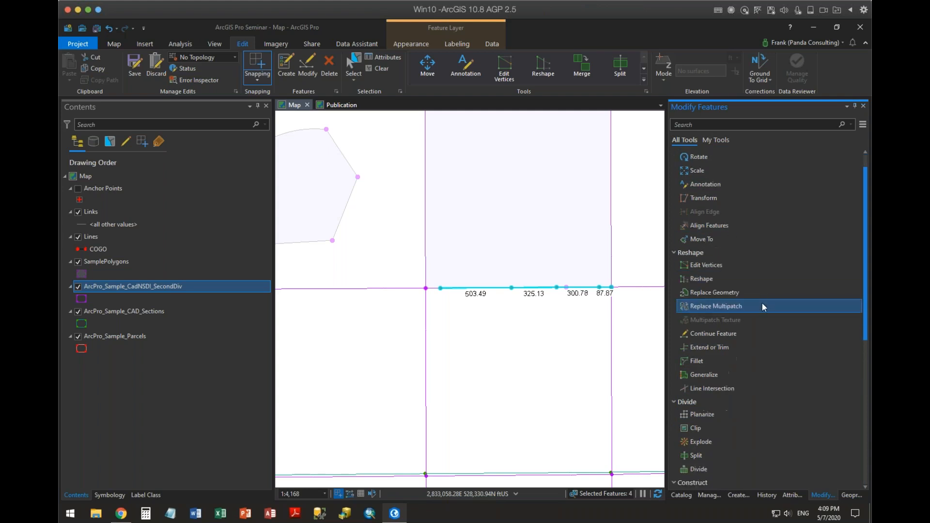
{"action": "scroll", "coordinate": [782, 374], "scroll_direction": "up", "scroll_amount": 1}
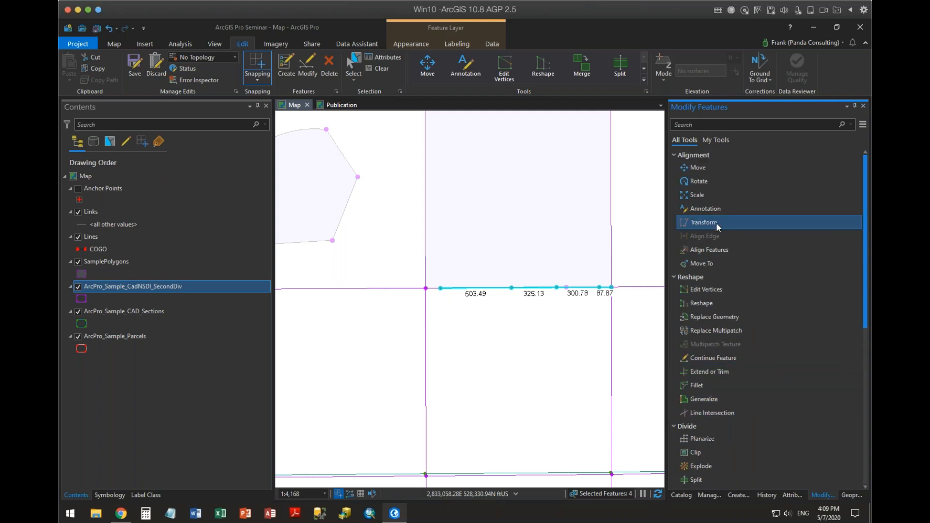
{"action": "left_click", "coordinate": [702, 249]}
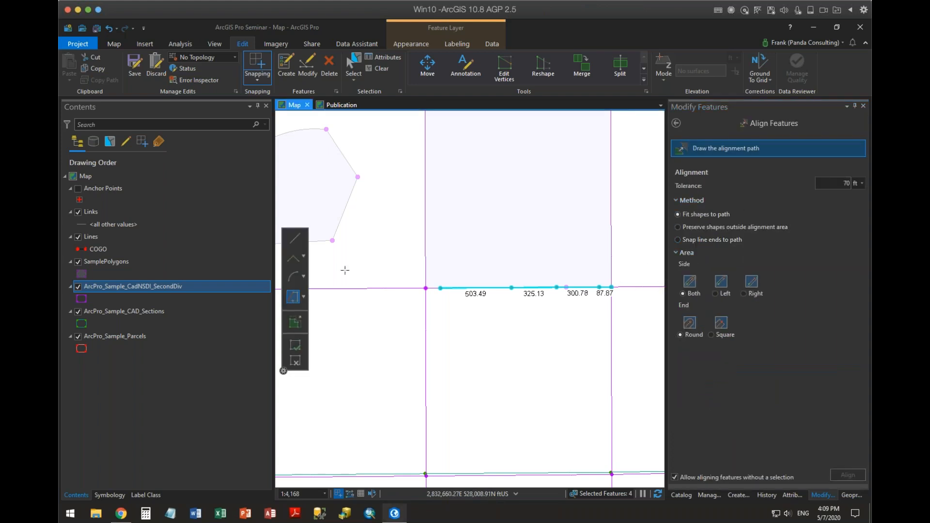
{"action": "left_click", "coordinate": [333, 240]}
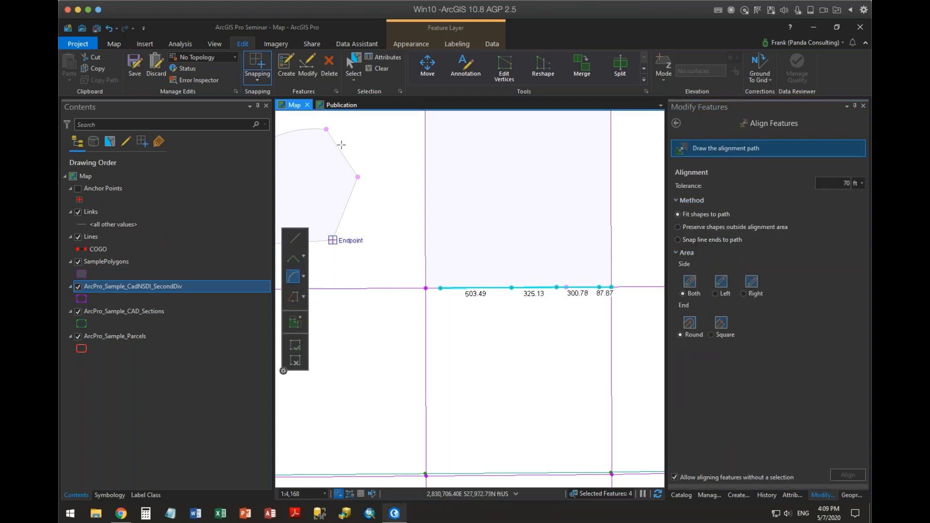
{"action": "left_click", "coordinate": [327, 129]}
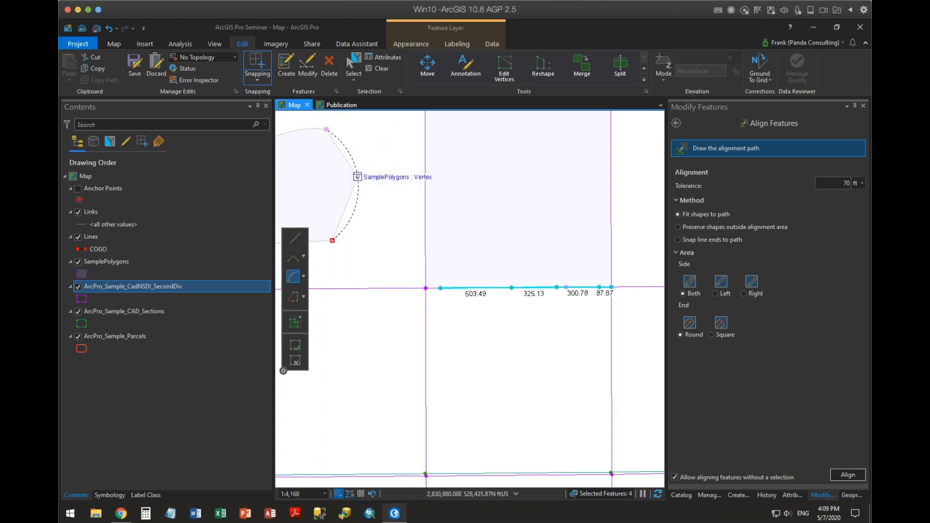
{"action": "left_click", "coordinate": [357, 175]}
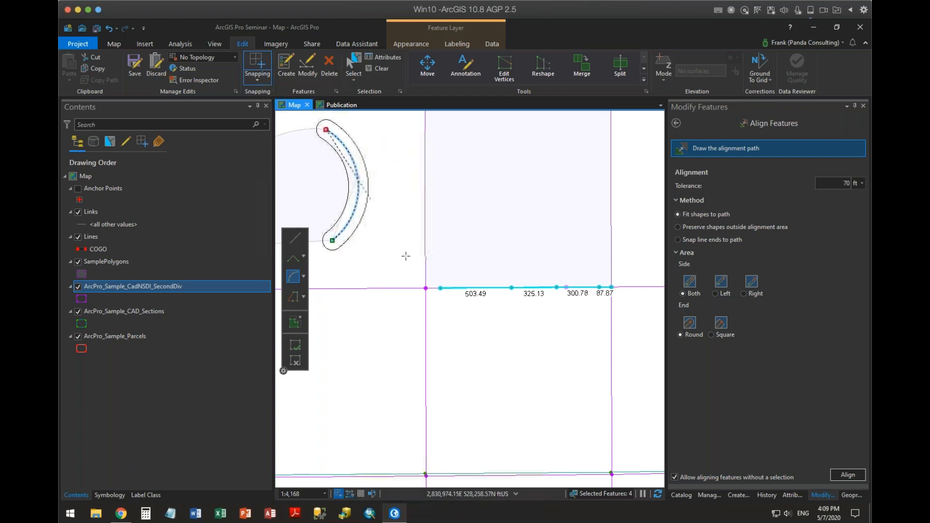
{"action": "left_click", "coordinate": [847, 475]}
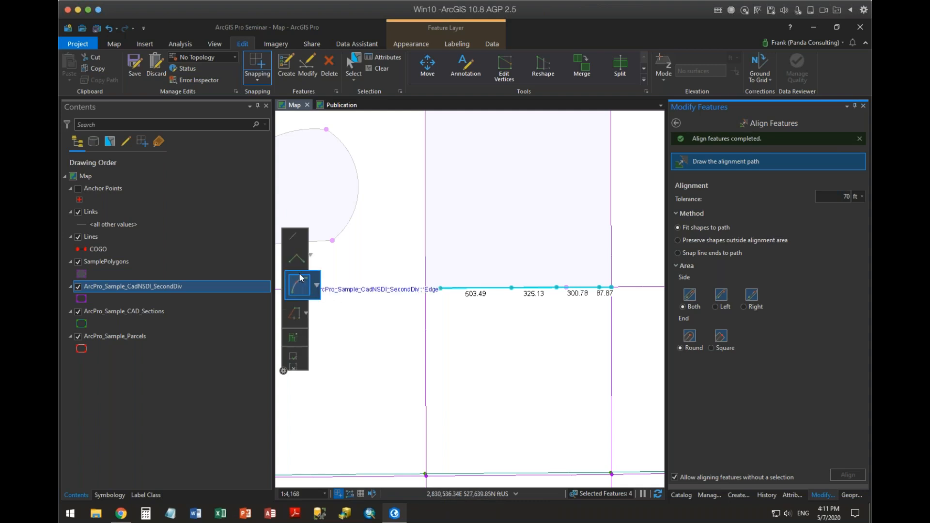
Draw a shallow downward-bowing arc between the square's southwest and southeast corners and align the features to it.
{"action": "left_click", "coordinate": [425, 287]}
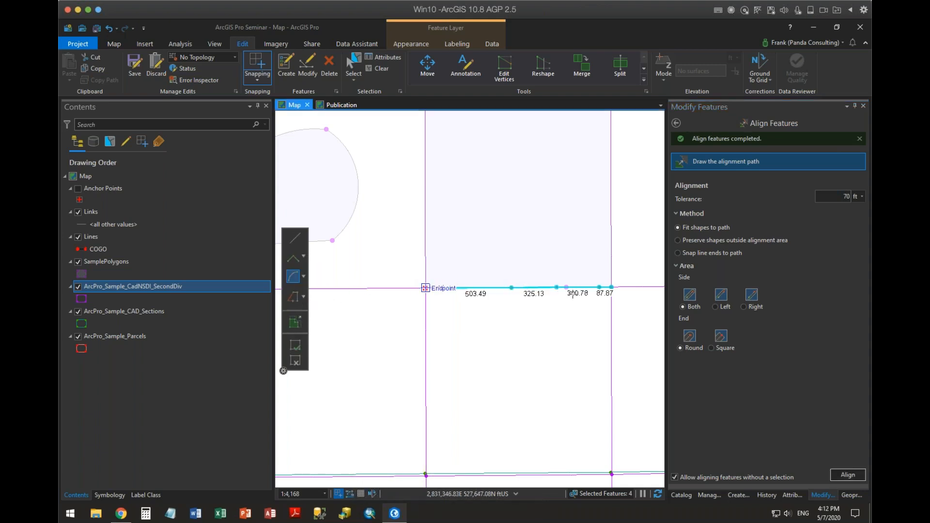
{"action": "left_click", "coordinate": [611, 287]}
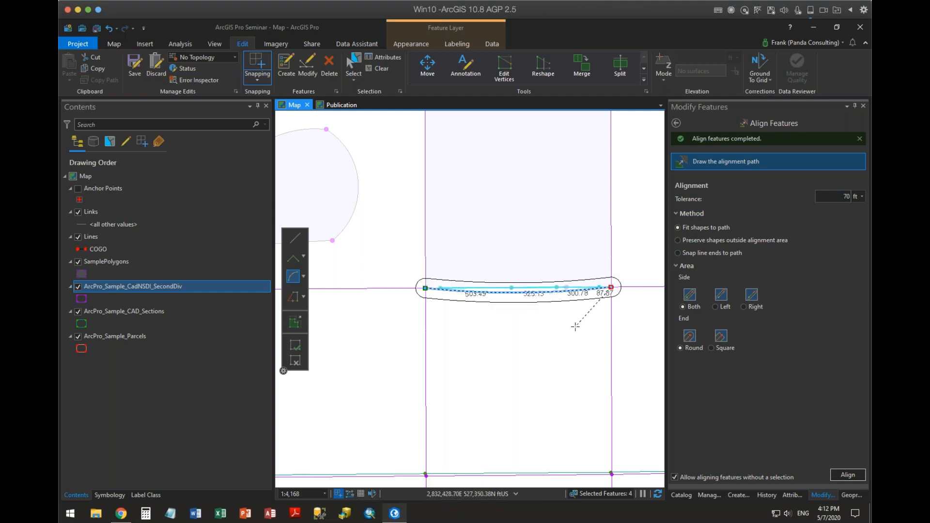
{"action": "left_click", "coordinate": [852, 477]}
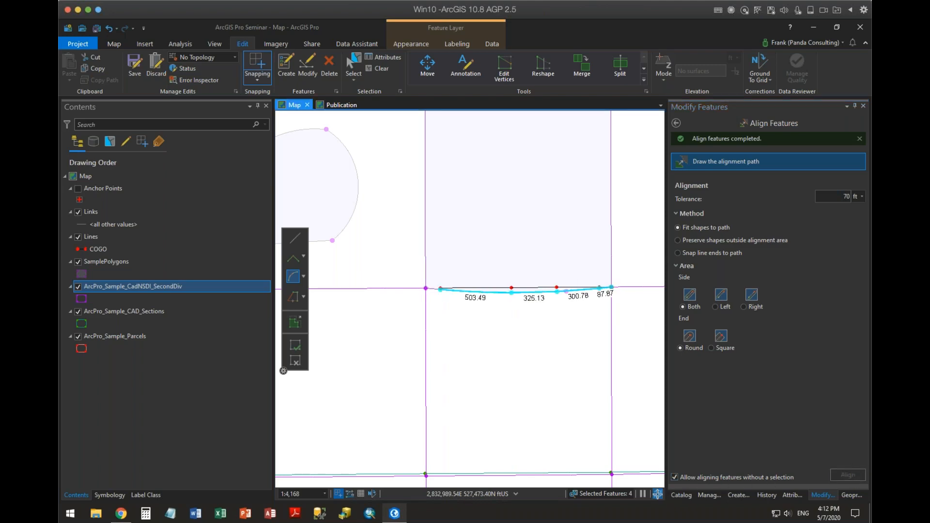
Inspect the curved lines' attributes and run Update COGO on all four, updating all distance and direction values.
{"action": "left_click", "coordinate": [791, 495]}
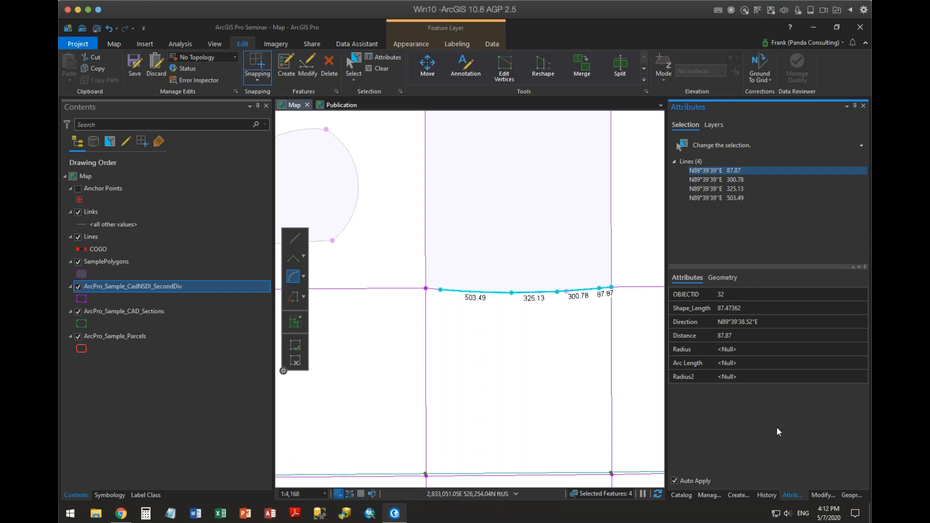
{"action": "left_click", "coordinate": [772, 495]}
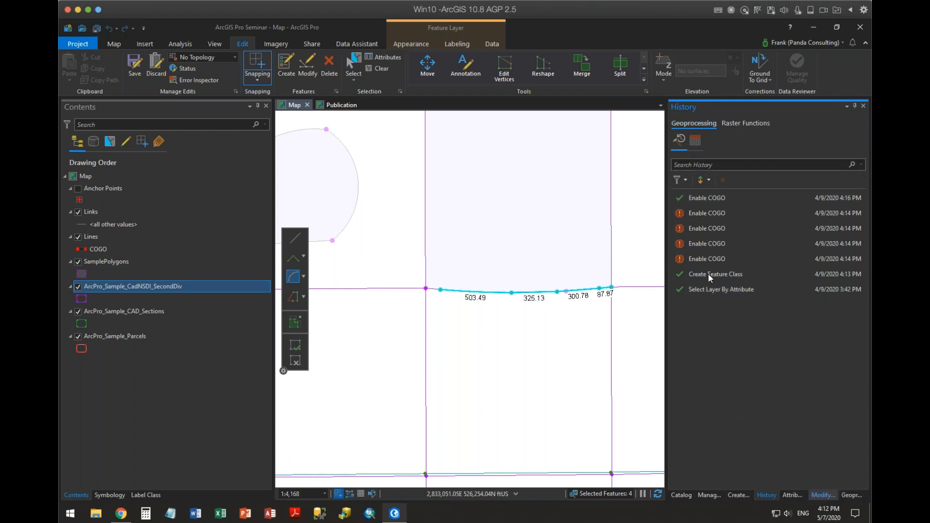
{"action": "left_click", "coordinate": [823, 495]}
{"action": "left_click", "coordinate": [677, 125]}
{"action": "scroll", "coordinate": [759, 297], "scroll_direction": "down", "scroll_amount": 6}
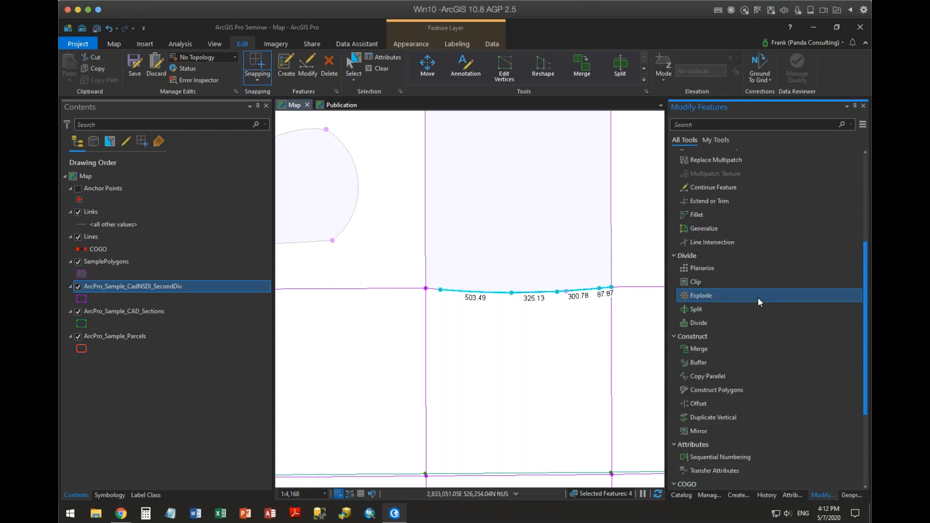
{"action": "scroll", "coordinate": [757, 297], "scroll_direction": "down", "scroll_amount": 3}
{"action": "left_click", "coordinate": [729, 413]}
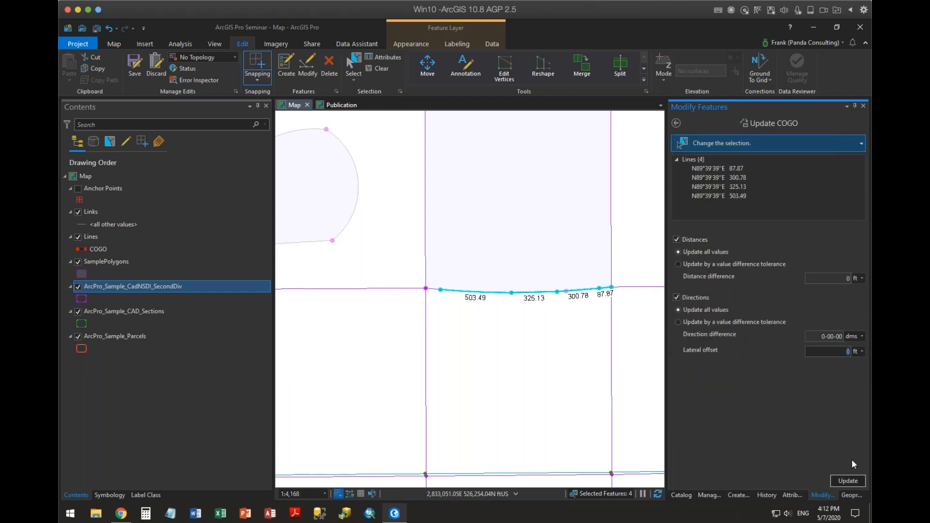
{"action": "left_click", "coordinate": [844, 480]}
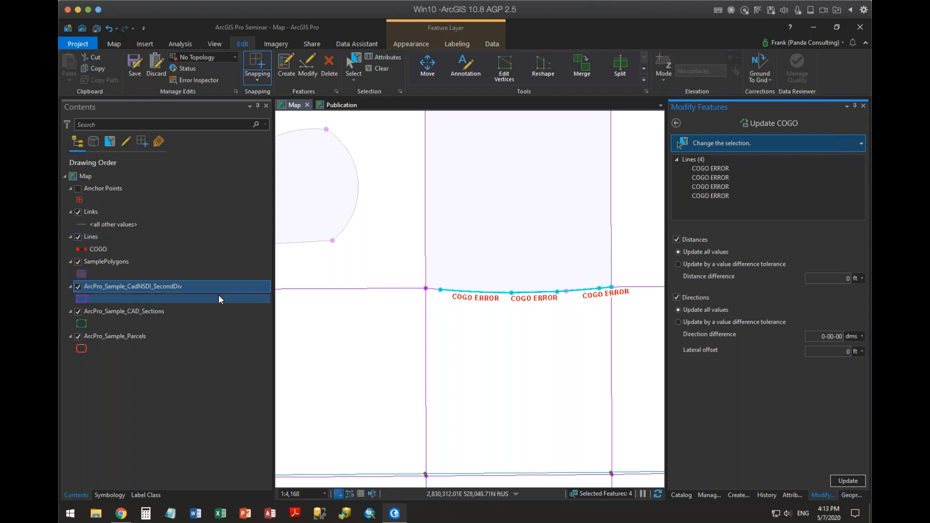
Collapse the Links and Anchor Points layers and open the Lines layer's Direction and Distance label class for editing.
{"action": "left_click", "coordinate": [70, 212]}
{"action": "left_click", "coordinate": [70, 188]}
{"action": "left_click", "coordinate": [87, 212]}
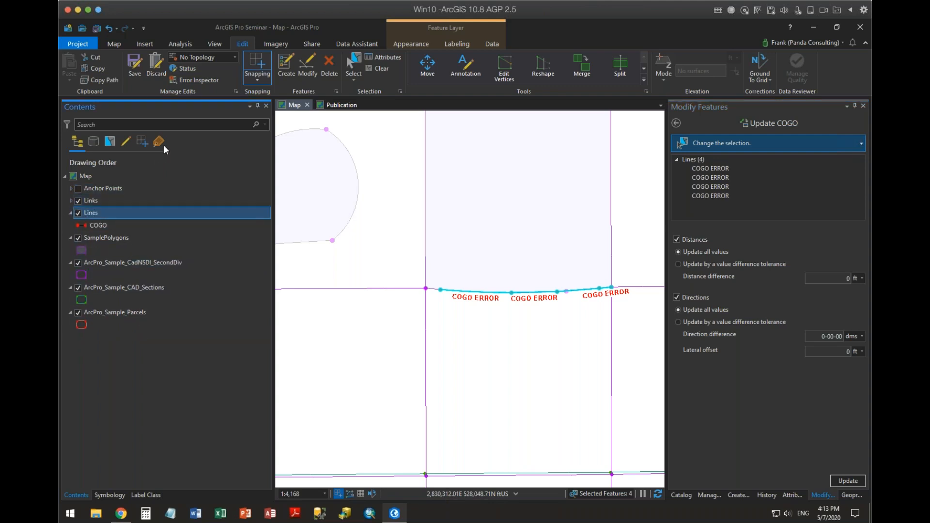
{"action": "left_click", "coordinate": [164, 141]}
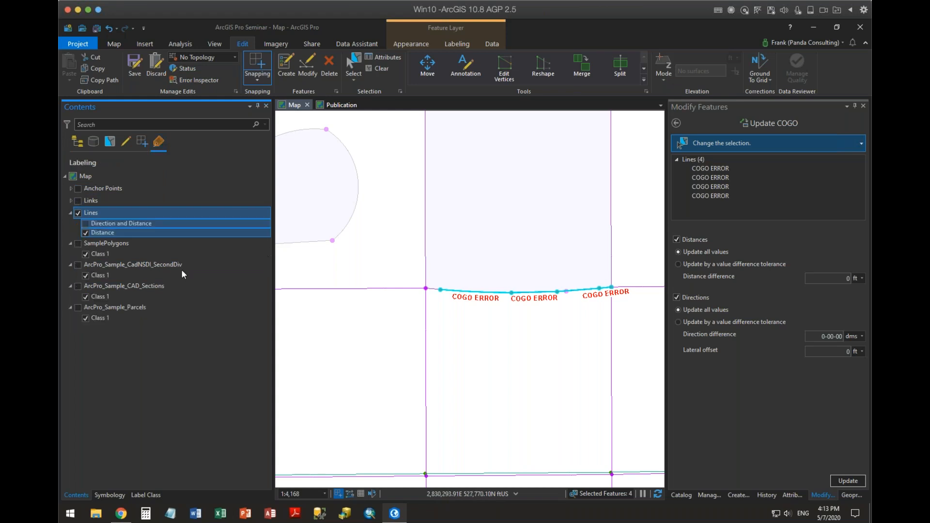
{"action": "right_click", "coordinate": [113, 222]}
{"action": "left_click", "coordinate": [161, 256]}
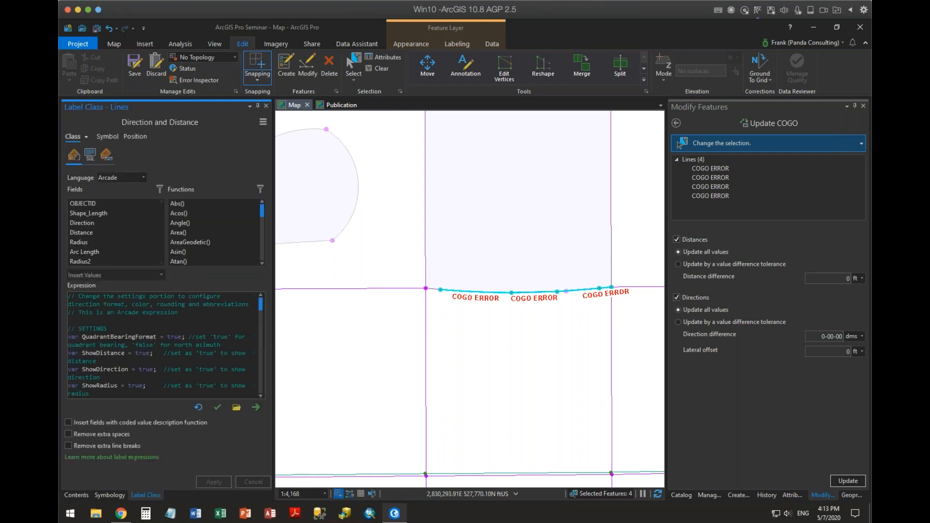
Copy the label class's entire Arcade expression into a blank Notepad document.
{"action": "left_click_drag", "start_coordinate": [68, 295], "coordinate": [213, 484]}
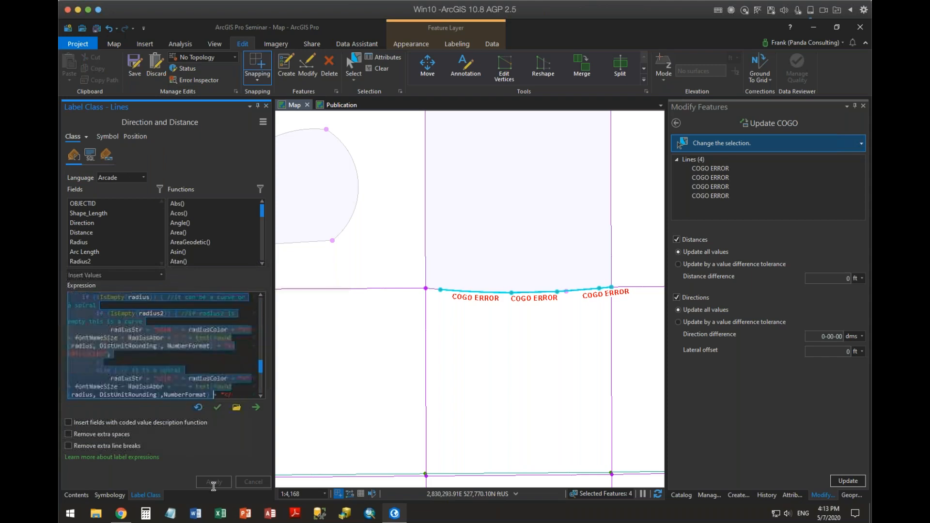
{"action": "key", "text": "Delete"}
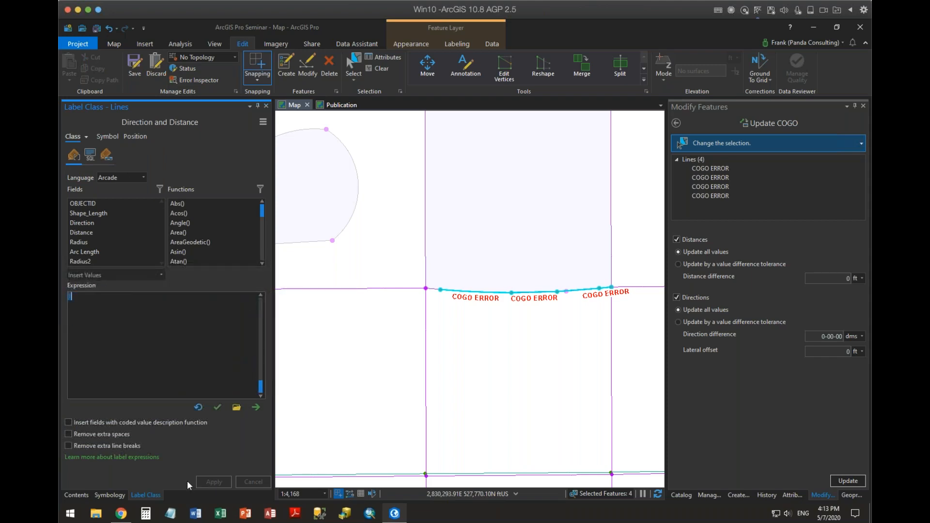
{"action": "left_click", "coordinate": [170, 515]}
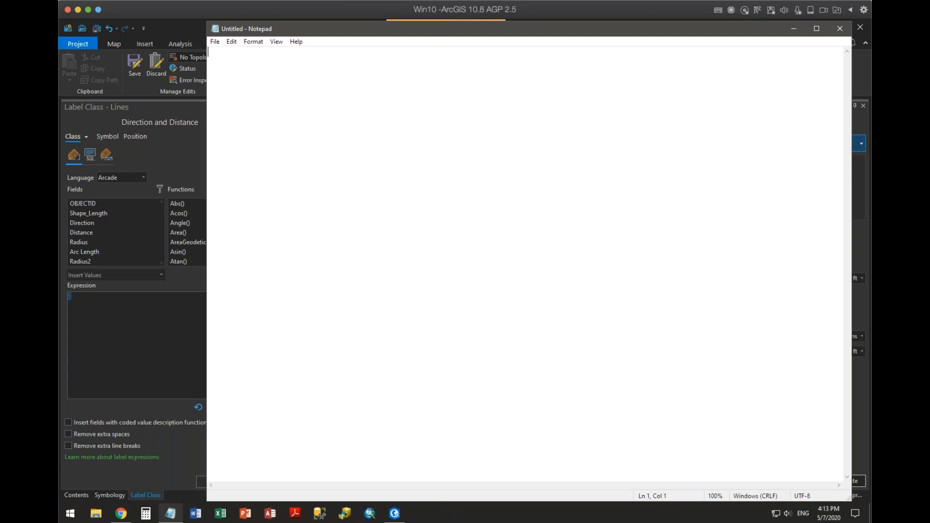
{"action": "key", "text": "ctrl+v"}
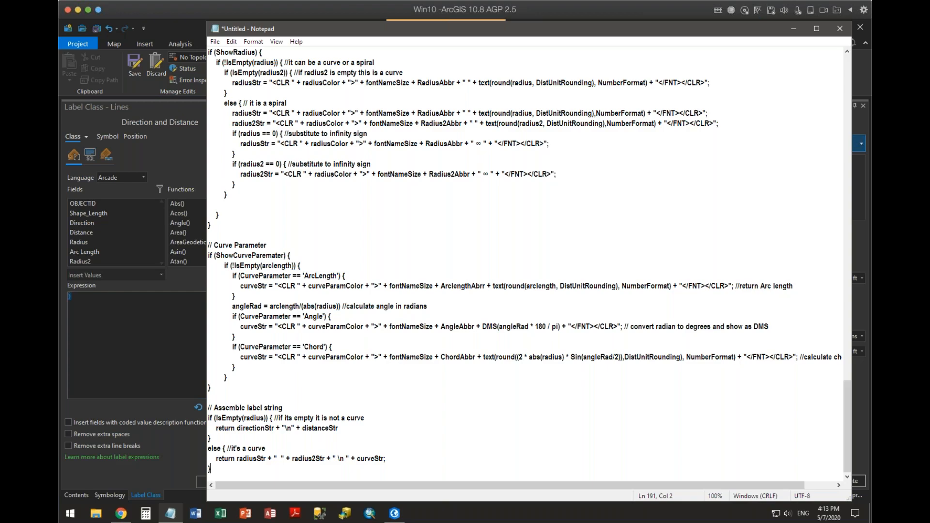
Examine the script's settings, variables and bearing conversion functions, highlighting the DMS function.
{"action": "scroll", "coordinate": [372, 109], "scroll_direction": "up", "scroll_amount": 20}
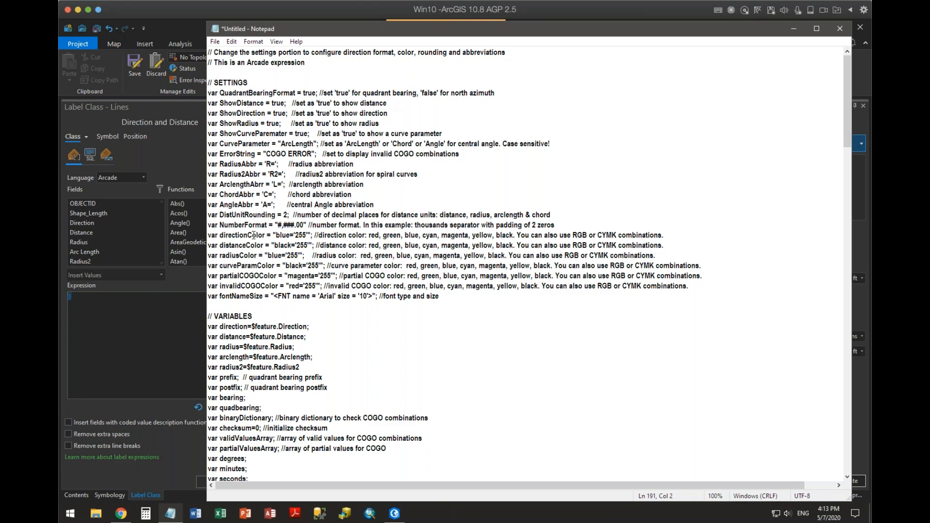
{"action": "scroll", "coordinate": [304, 317], "scroll_direction": "down", "scroll_amount": 3}
{"action": "scroll", "coordinate": [304, 317], "scroll_direction": "down", "scroll_amount": 11}
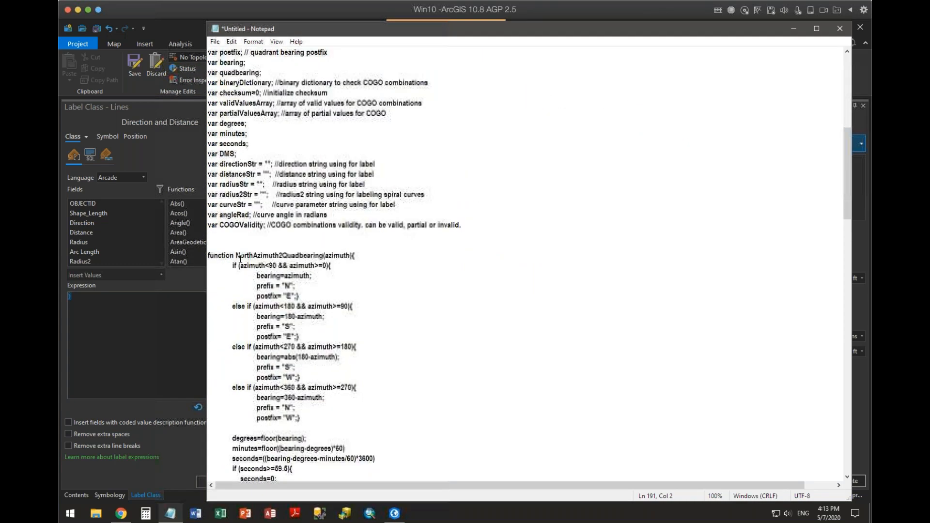
{"action": "scroll", "coordinate": [409, 191], "scroll_direction": "down", "scroll_amount": 2}
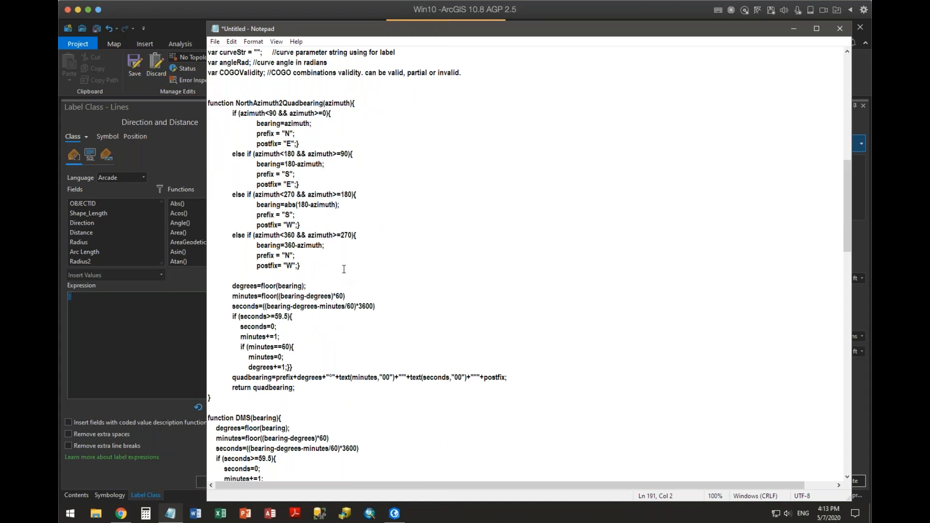
{"action": "scroll", "coordinate": [344, 270], "scroll_direction": "down", "scroll_amount": 6}
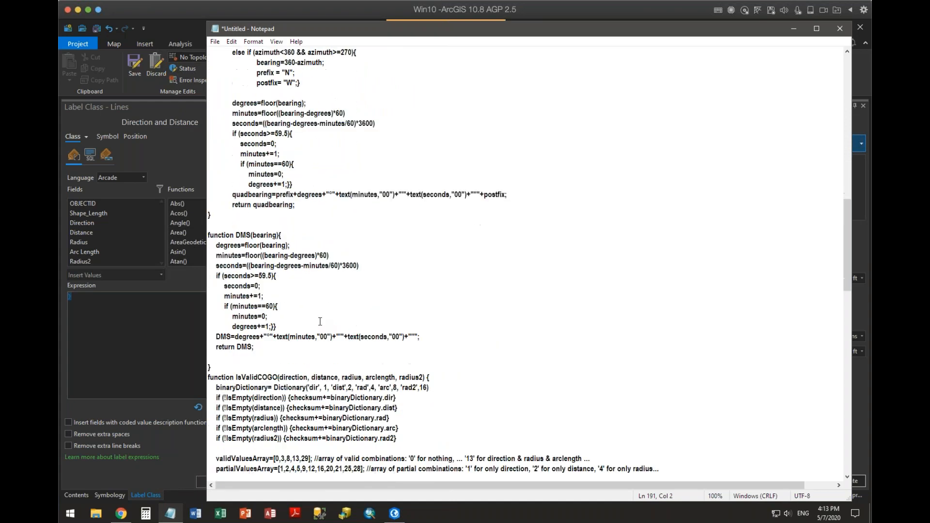
{"action": "left_click_drag", "start_coordinate": [208, 235], "coordinate": [433, 364]}
{"action": "scroll", "coordinate": [517, 344], "scroll_direction": "down", "scroll_amount": 6}
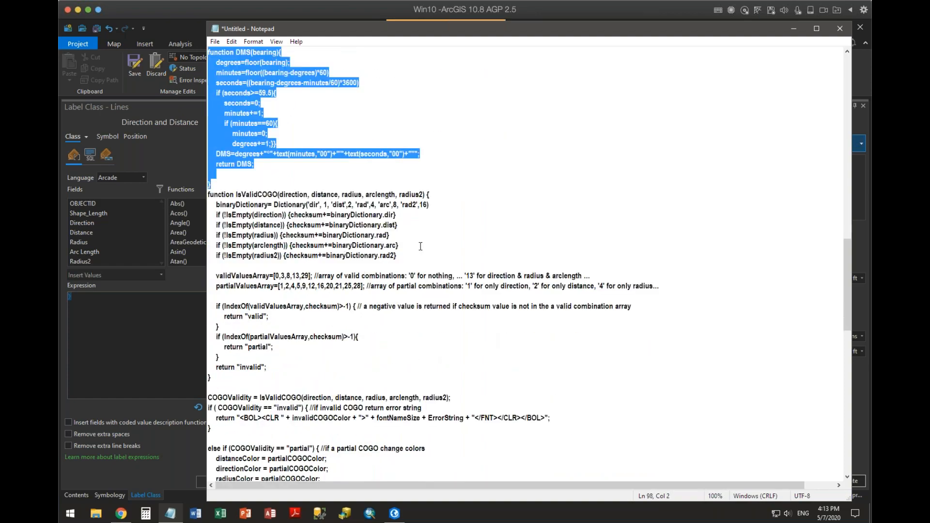
{"action": "left_click", "coordinate": [419, 226]}
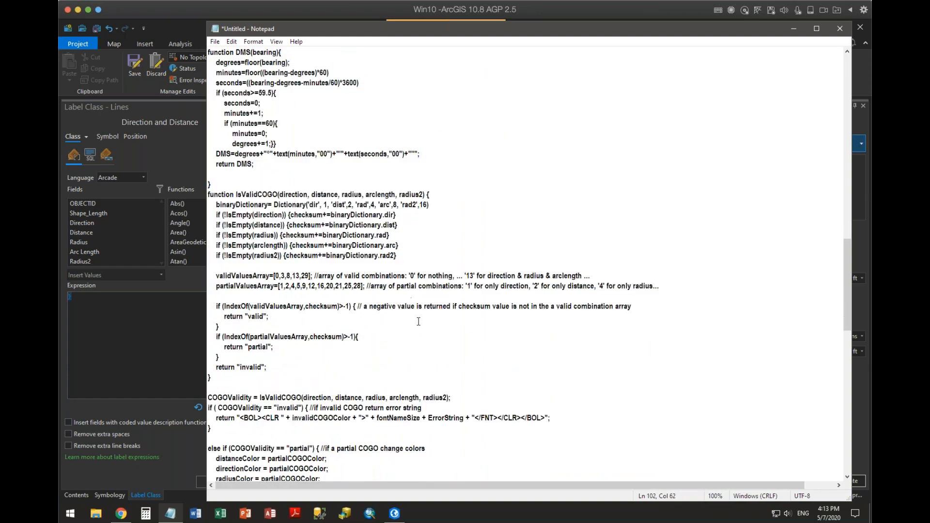
Examine the COGO validity checks and label string sections of the script, highlighting the Direction string block.
{"action": "scroll", "coordinate": [418, 321], "scroll_direction": "down", "scroll_amount": 3}
{"action": "scroll", "coordinate": [286, 335], "scroll_direction": "down", "scroll_amount": 2}
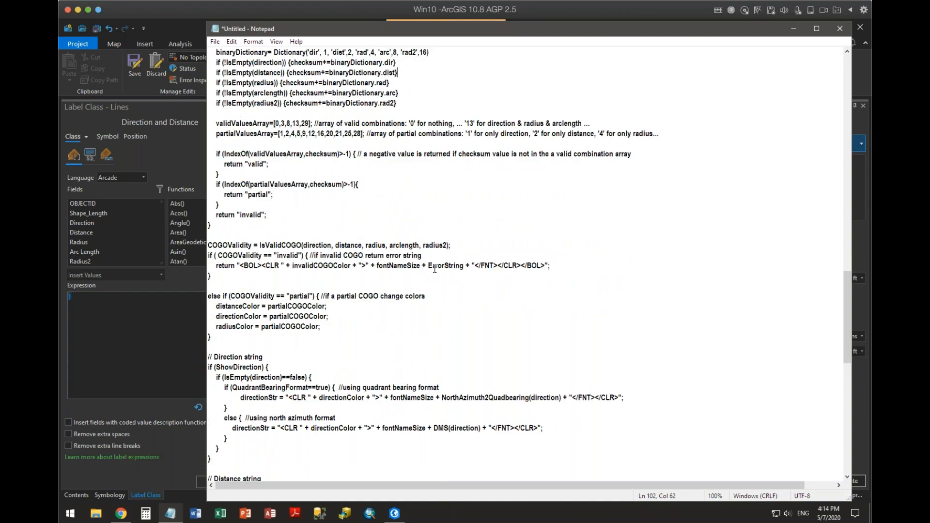
{"action": "scroll", "coordinate": [434, 268], "scroll_direction": "down", "scroll_amount": 5}
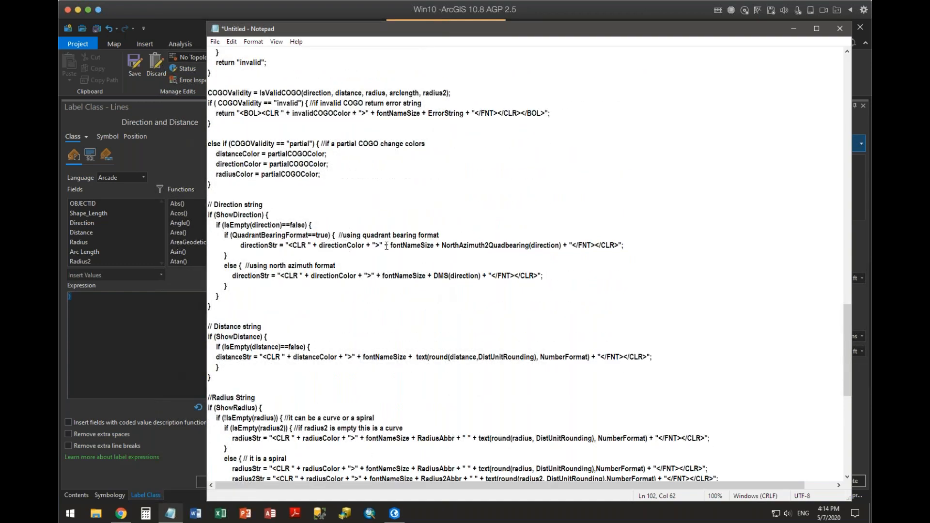
{"action": "scroll", "coordinate": [322, 205], "scroll_direction": "down", "scroll_amount": 1}
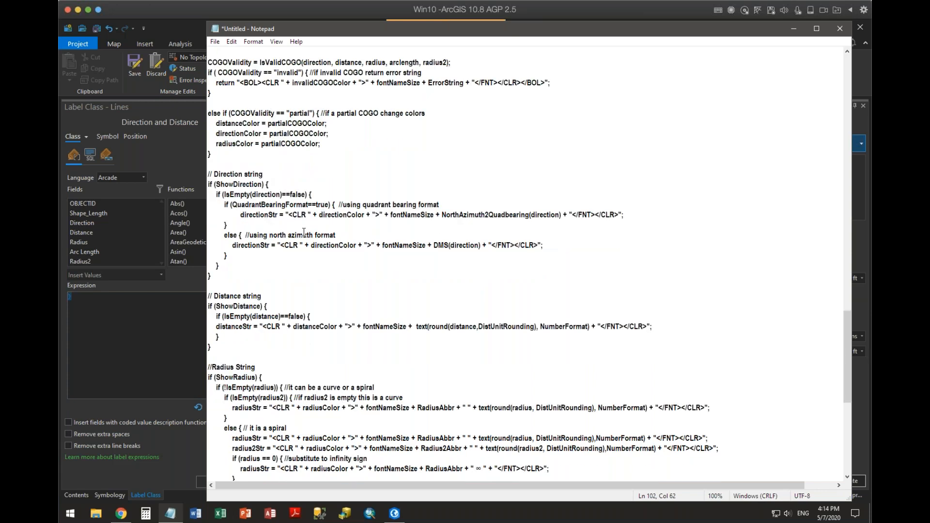
{"action": "scroll", "coordinate": [304, 233], "scroll_direction": "down", "scroll_amount": 1}
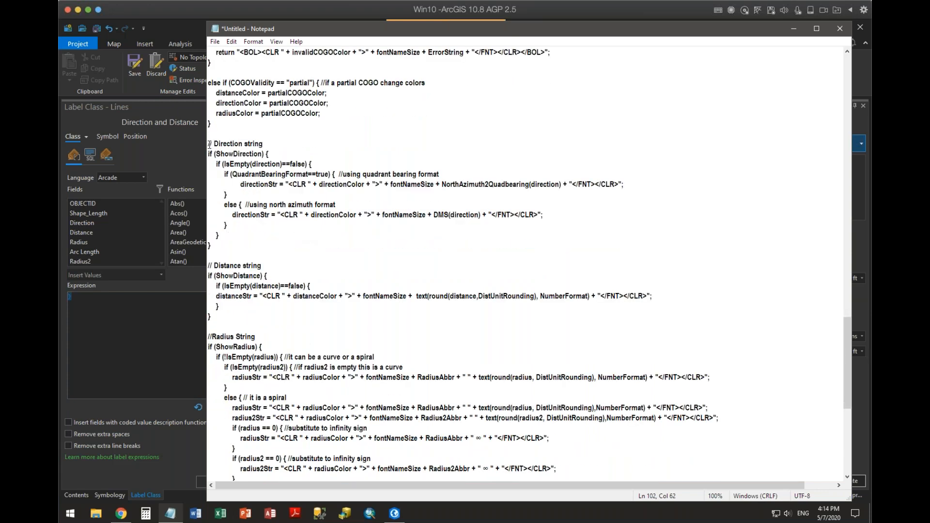
{"action": "left_click_drag", "start_coordinate": [209, 144], "coordinate": [369, 246]}
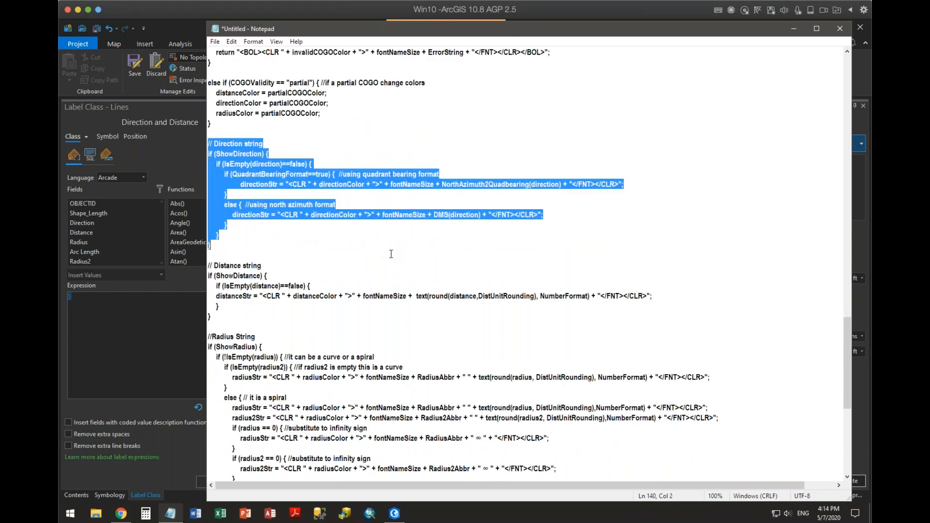
Examine the distance, radius, curve parameter and label assembly sections, and return to the SETTINGS block that starts the script.
{"action": "scroll", "coordinate": [392, 254], "scroll_direction": "down", "scroll_amount": 6}
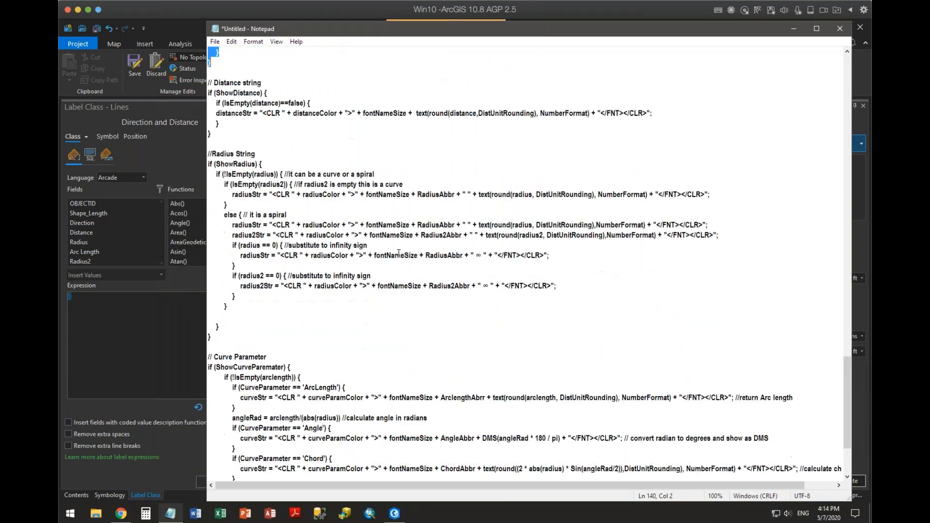
{"action": "scroll", "coordinate": [398, 253], "scroll_direction": "down", "scroll_amount": 4}
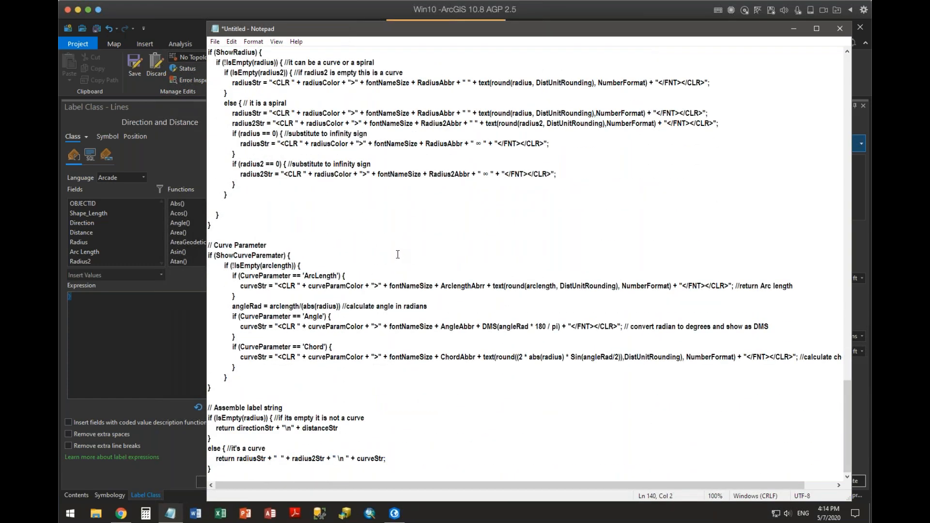
{"action": "left_click", "coordinate": [365, 388]}
{"action": "scroll", "coordinate": [459, 413], "scroll_direction": "up", "scroll_amount": 15}
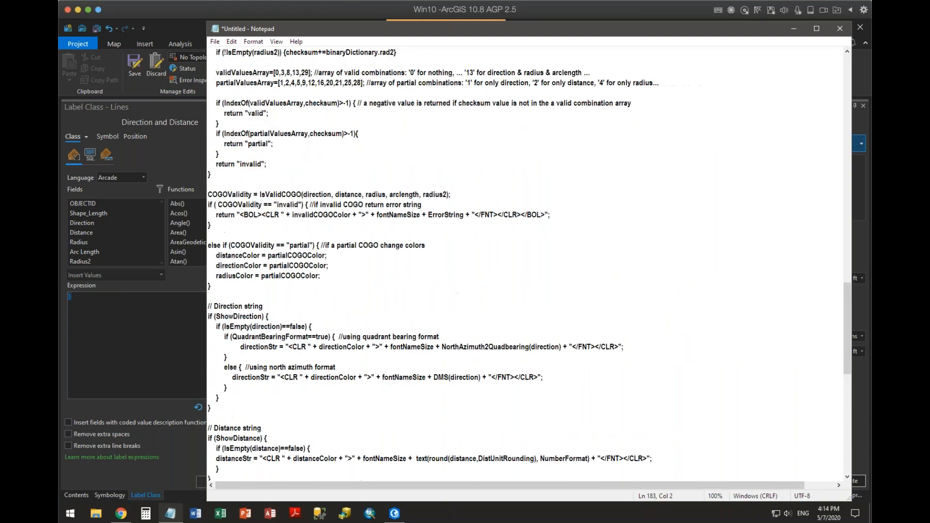
{"action": "scroll", "coordinate": [461, 406], "scroll_direction": "up", "scroll_amount": 20}
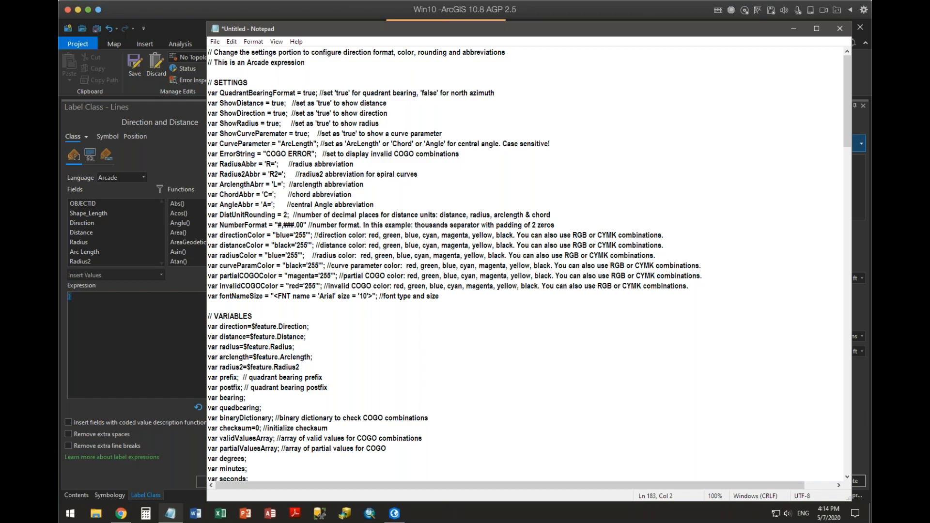
Close the Notepad copy of the expression without saving and return to the map's layer contents in ArcGIS Pro.
{"action": "left_click", "coordinate": [839, 28]}
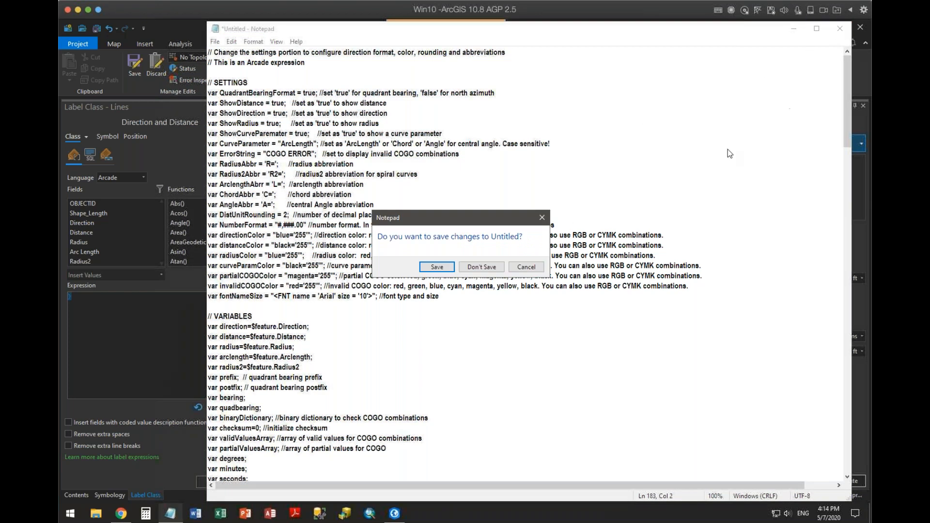
{"action": "left_click", "coordinate": [482, 267]}
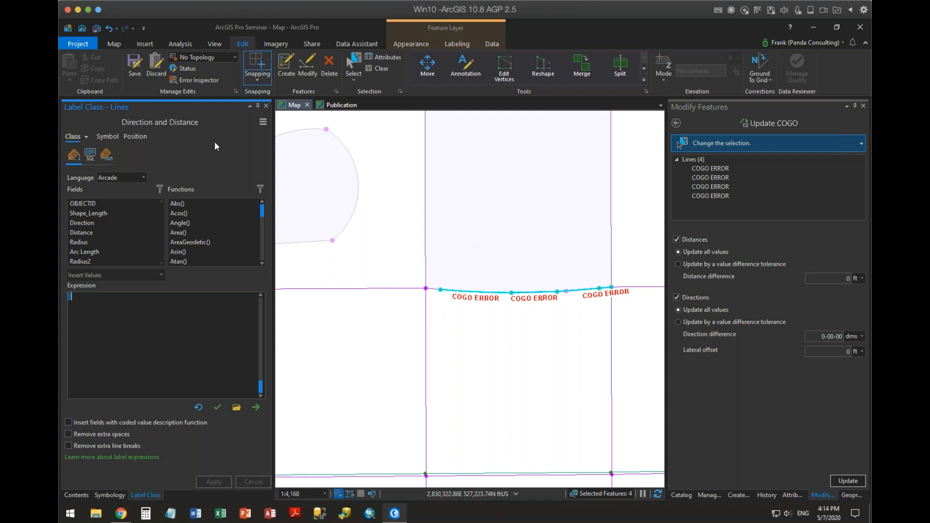
{"action": "left_click", "coordinate": [75, 494]}
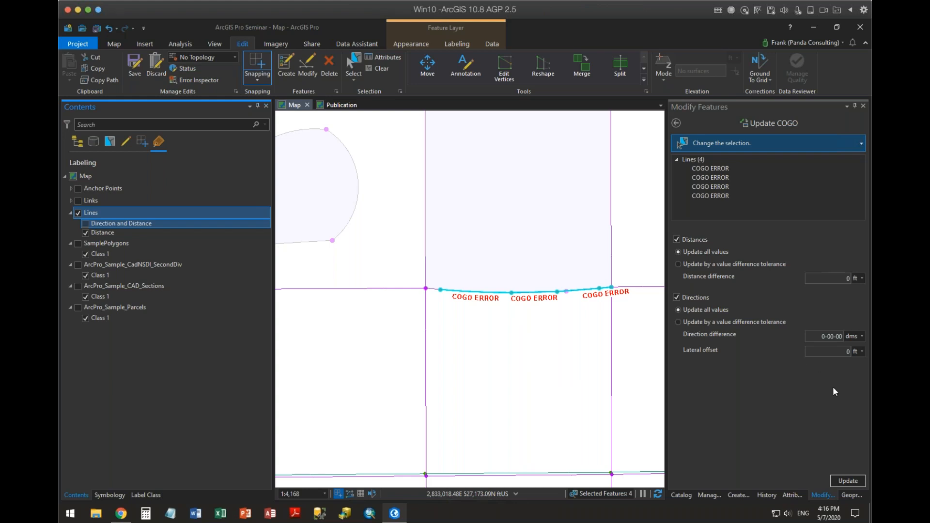
Undo the last edits to restore the COGO directions and distances of the four selected lines.
{"action": "left_click", "coordinate": [109, 28]}
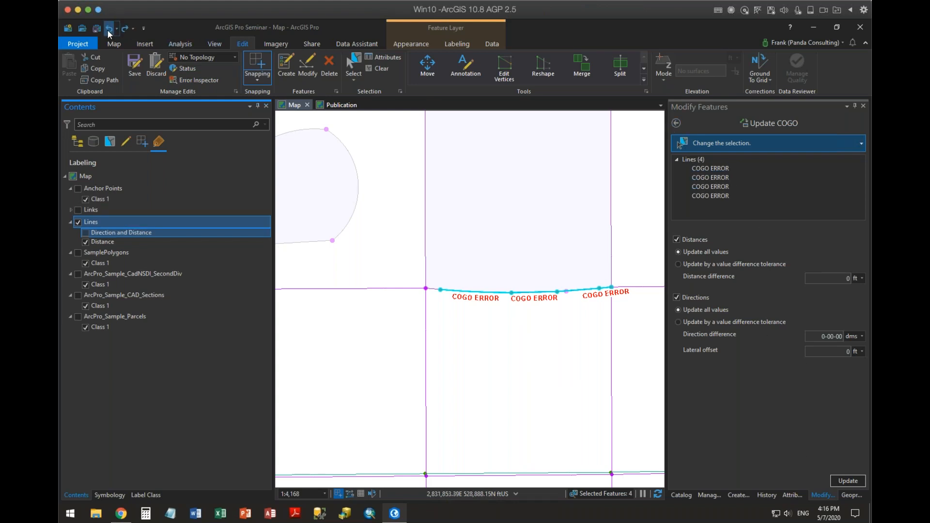
{"action": "left_click", "coordinate": [108, 30]}
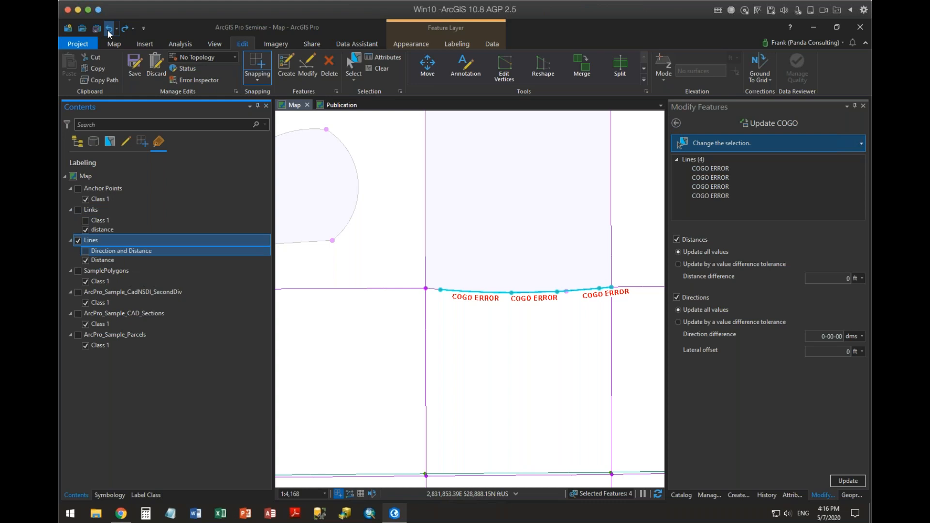
{"action": "left_click", "coordinate": [108, 30]}
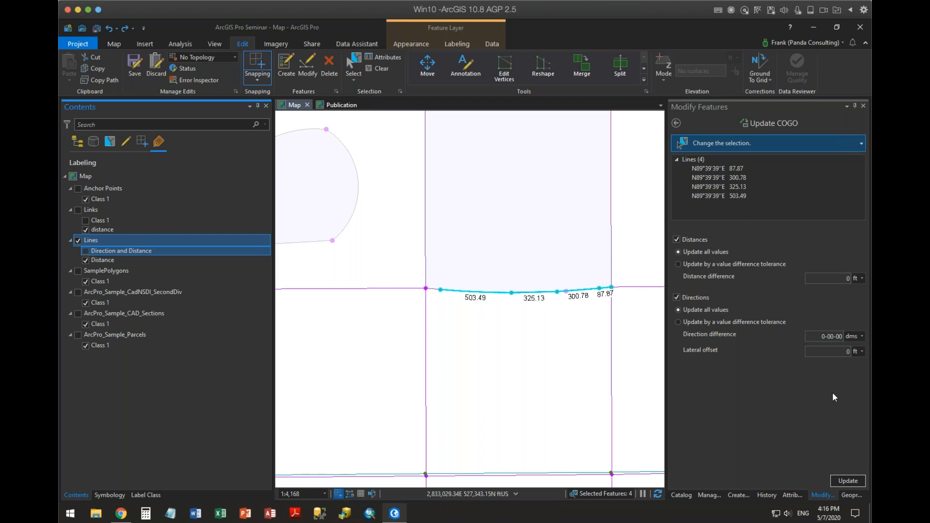
Clear the selection of COGO lines and list the map's layers by drawing order.
{"action": "scroll", "coordinate": [589, 274], "scroll_direction": "down", "scroll_amount": 4}
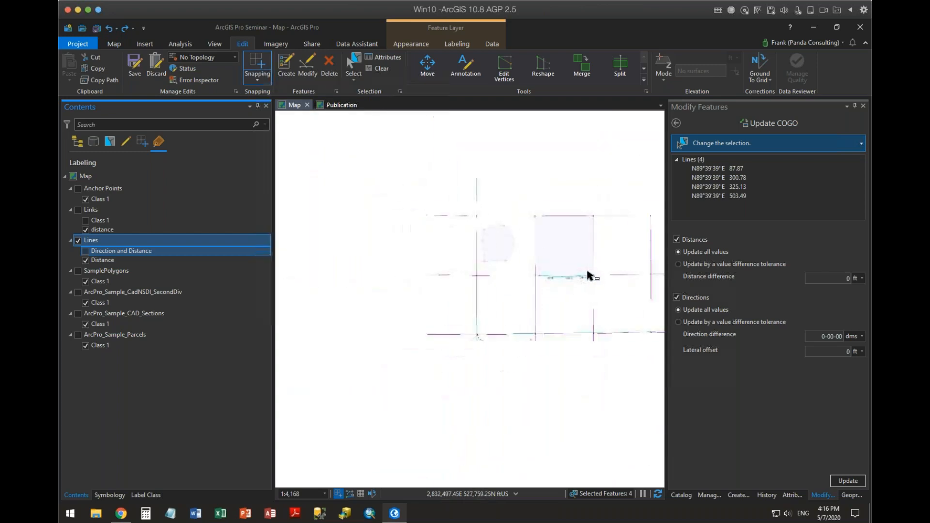
{"action": "scroll", "coordinate": [442, 291], "scroll_direction": "up", "scroll_amount": 4}
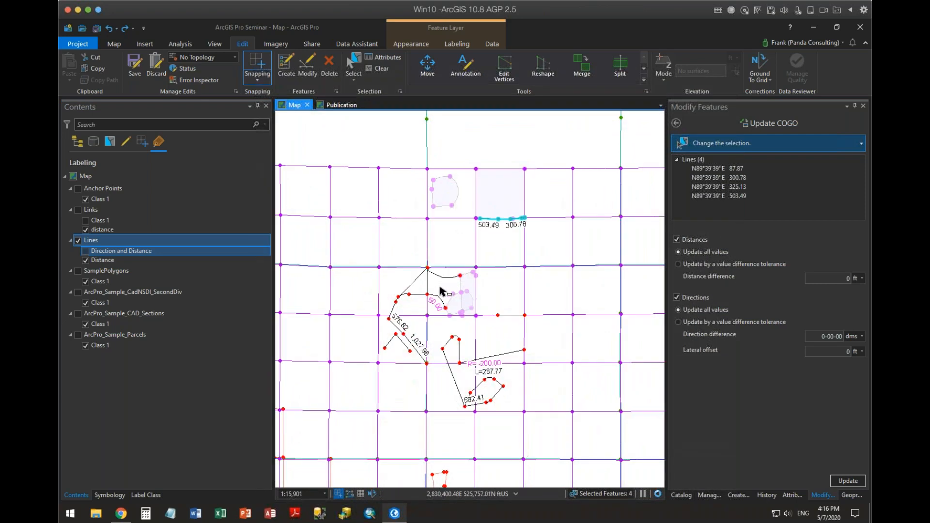
{"action": "left_click_drag", "start_coordinate": [473, 271], "coordinate": [578, 355]}
{"action": "left_click_drag", "start_coordinate": [528, 220], "coordinate": [500, 338]}
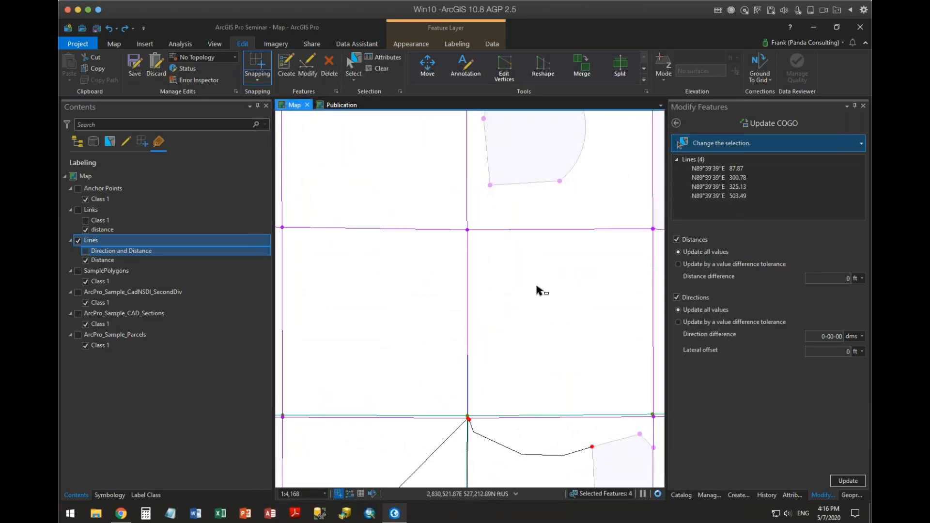
{"action": "left_click", "coordinate": [562, 313]}
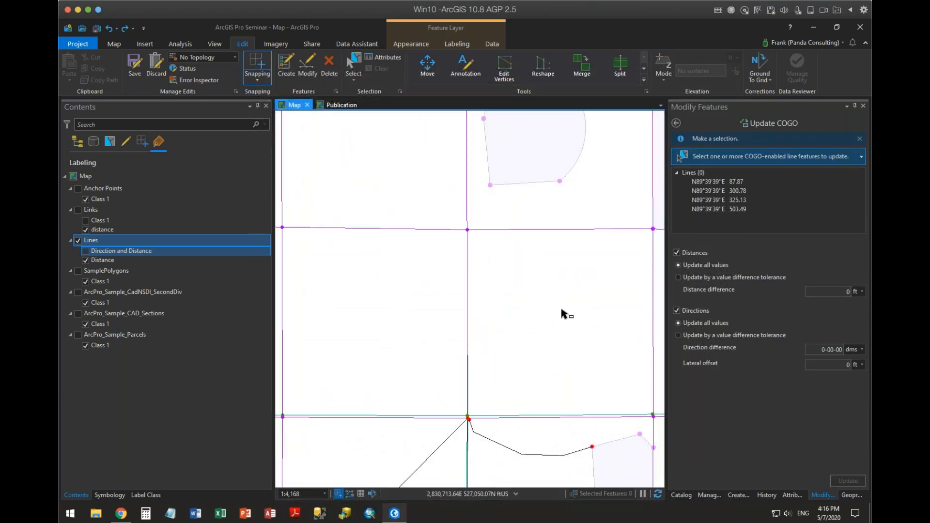
{"action": "left_click", "coordinate": [110, 142]}
{"action": "left_click", "coordinate": [78, 249]}
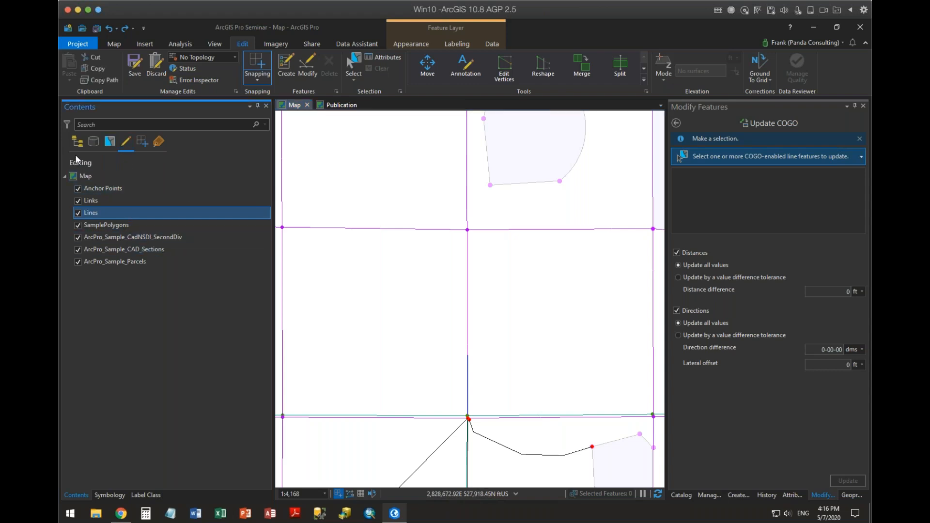
{"action": "left_click", "coordinate": [77, 141]}
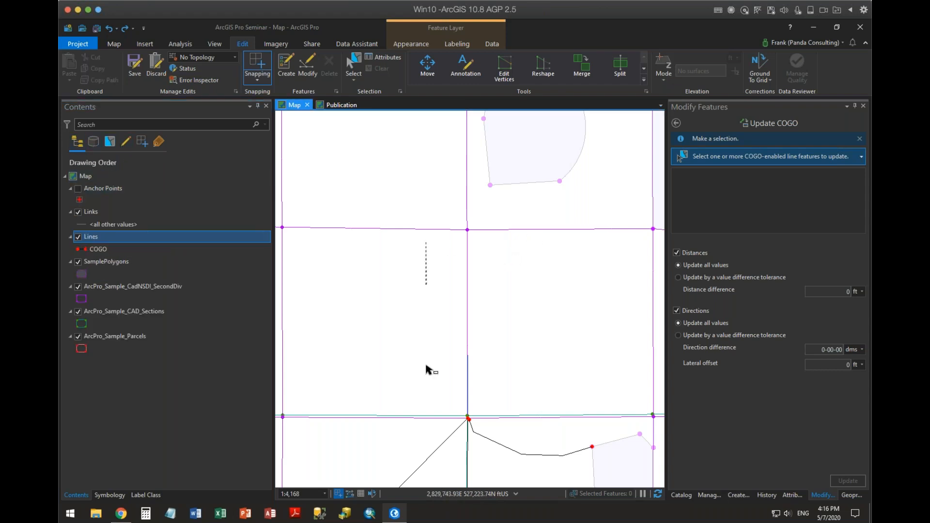
Leave Update COGO and return to the list of all modify tools, with the parcel grid around the COGO lines in view.
{"action": "left_click_drag", "start_coordinate": [494, 221], "coordinate": [498, 353]}
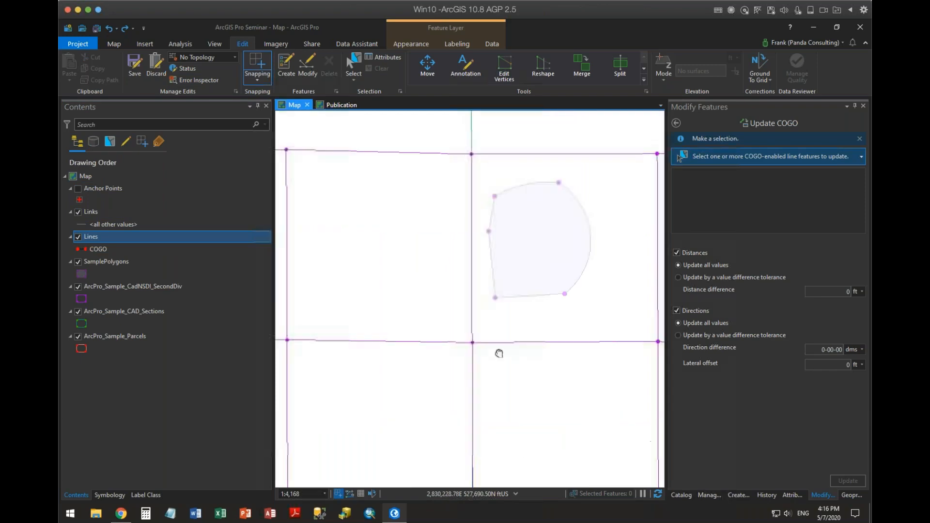
{"action": "scroll", "coordinate": [505, 271], "scroll_direction": "down", "scroll_amount": 3}
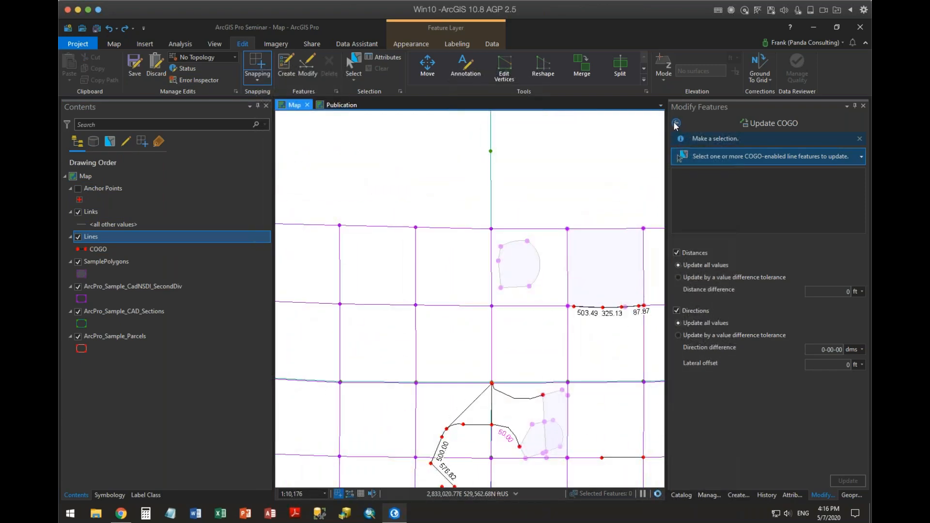
{"action": "scroll", "coordinate": [552, 336], "scroll_direction": "up", "scroll_amount": 3}
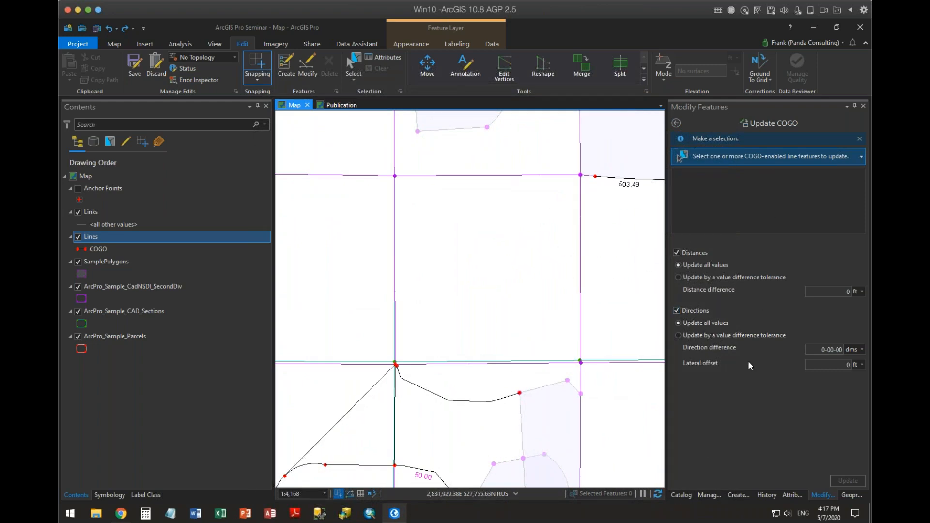
{"action": "left_click_drag", "start_coordinate": [548, 149], "coordinate": [579, 185]}
{"action": "left_click", "coordinate": [677, 123]}
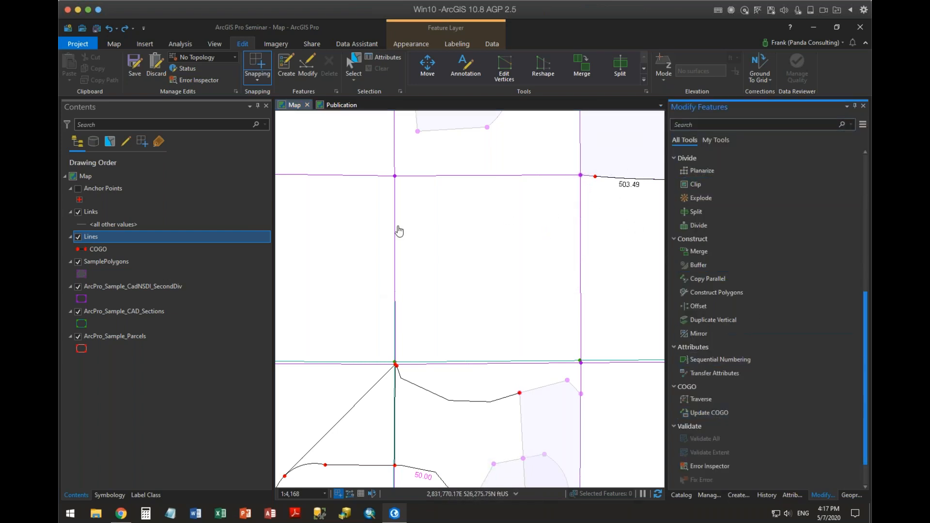
{"action": "left_click", "coordinate": [527, 266]}
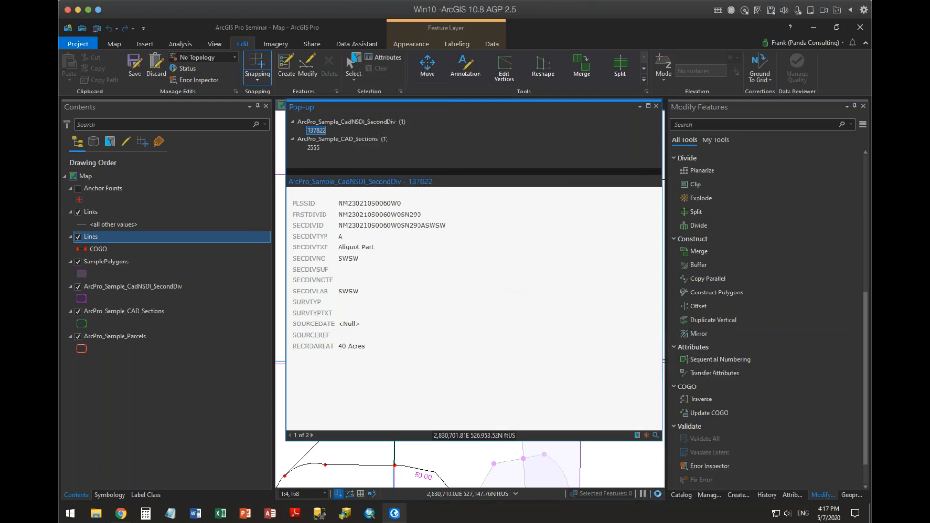
{"action": "left_click", "coordinate": [656, 105]}
{"action": "left_click", "coordinate": [480, 231]}
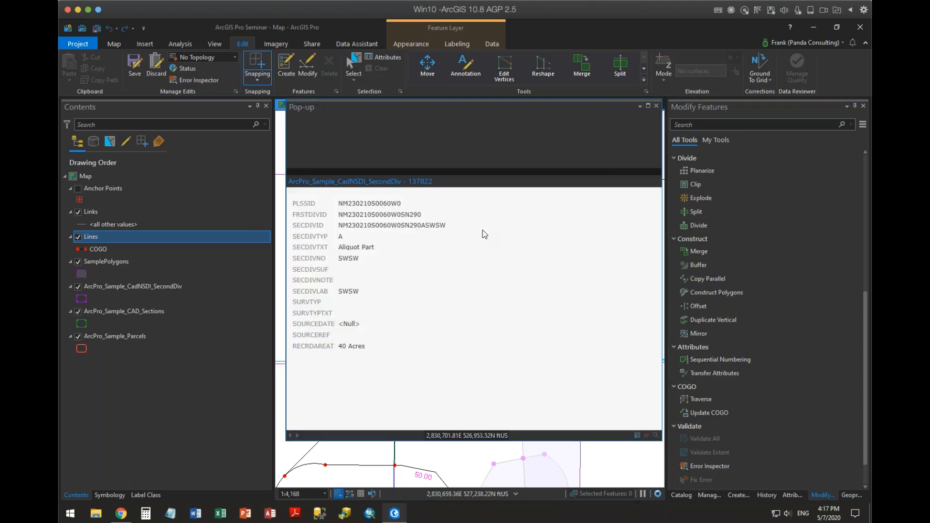
{"action": "left_click", "coordinate": [656, 106]}
Select the unshaded ArcPro_Sample_CadNSDI_SecondDiv polygon just southwest of the shaded square.
{"action": "left_click", "coordinate": [354, 68]}
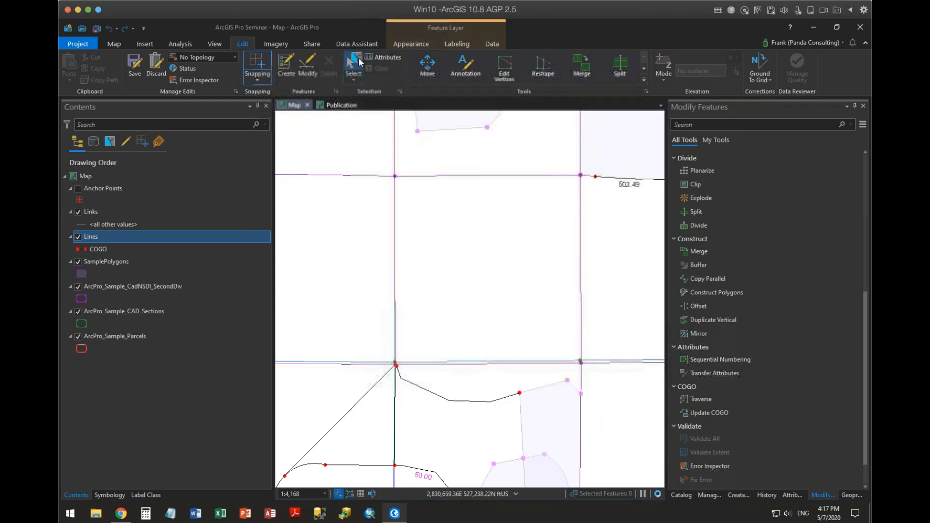
{"action": "left_click", "coordinate": [479, 232]}
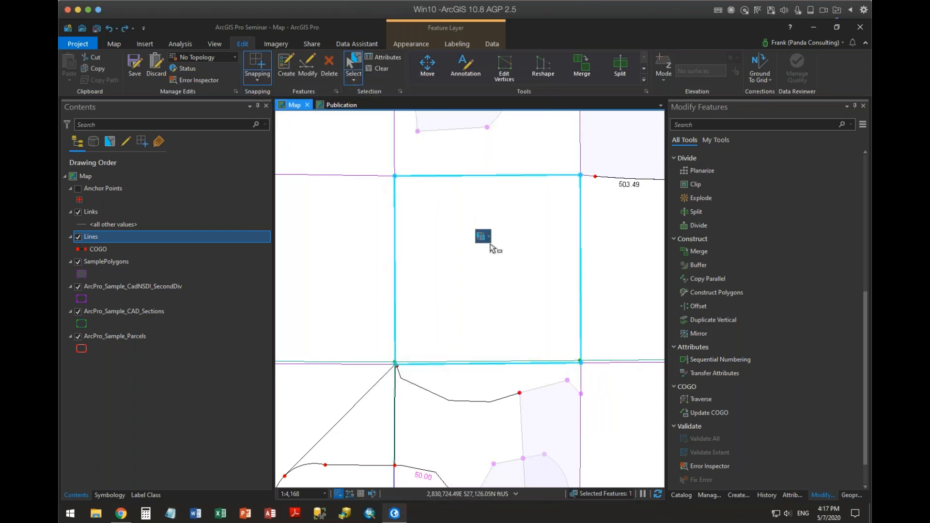
{"action": "mouse_move", "coordinate": [495, 240]}
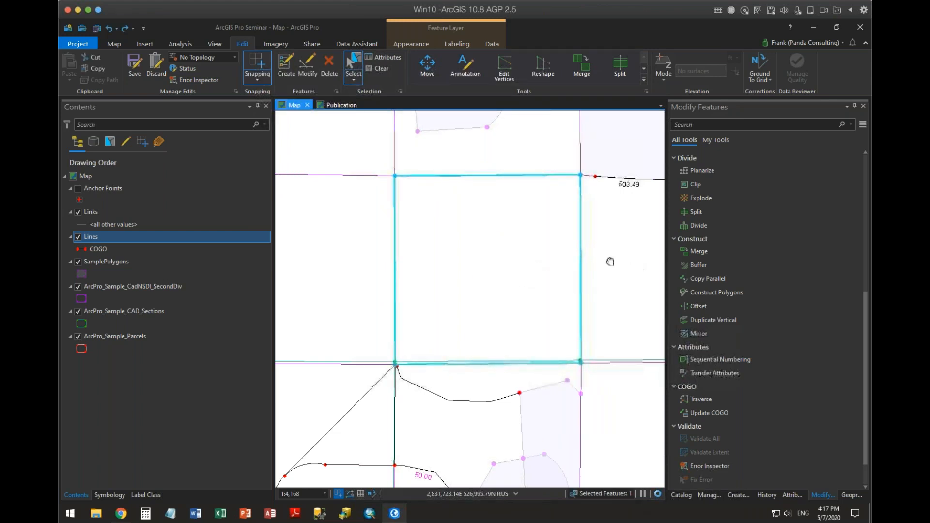
{"action": "left_click_drag", "start_coordinate": [610, 261], "coordinate": [594, 249]}
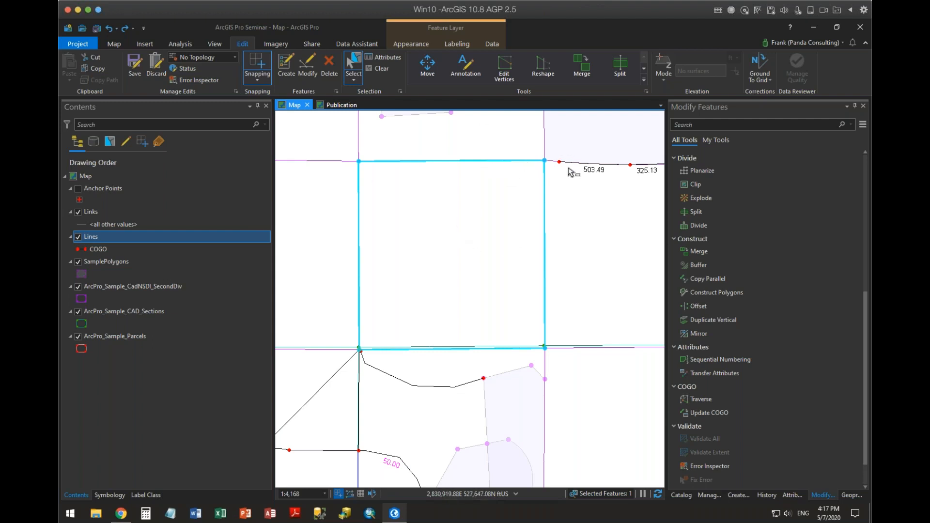
Set up a Proportional Area division of the selected polygon into 3 parts, directed from its north edge.
{"action": "scroll", "coordinate": [800, 367], "scroll_direction": "down", "scroll_amount": 1}
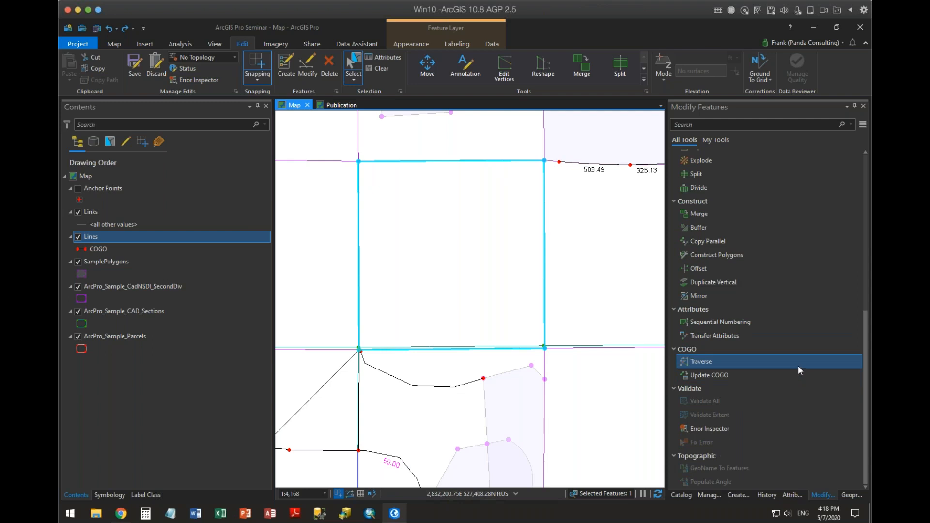
{"action": "scroll", "coordinate": [798, 366], "scroll_direction": "up", "scroll_amount": 4}
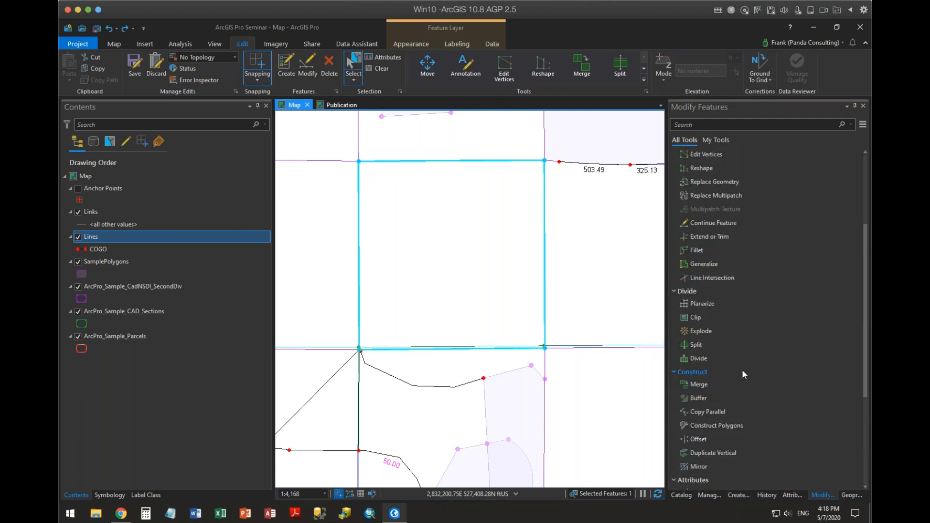
{"action": "left_click", "coordinate": [696, 358]}
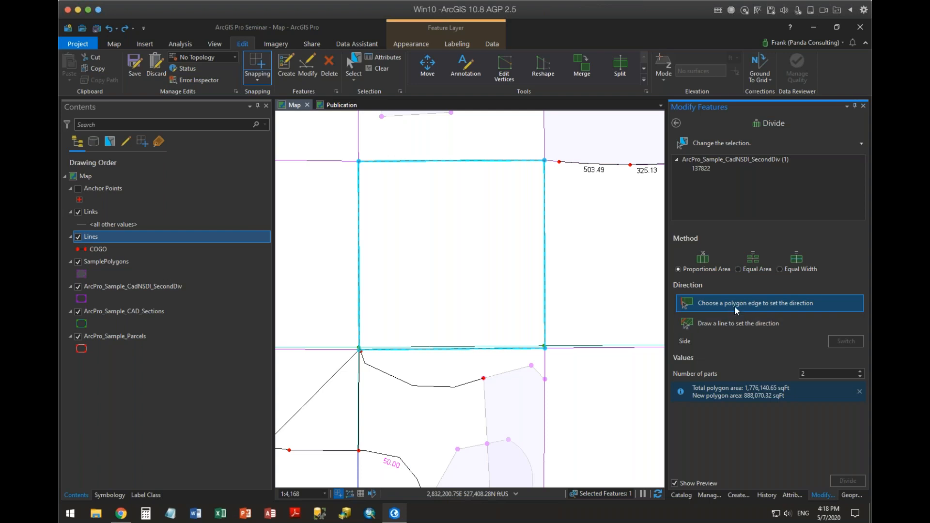
{"action": "left_click", "coordinate": [477, 163]}
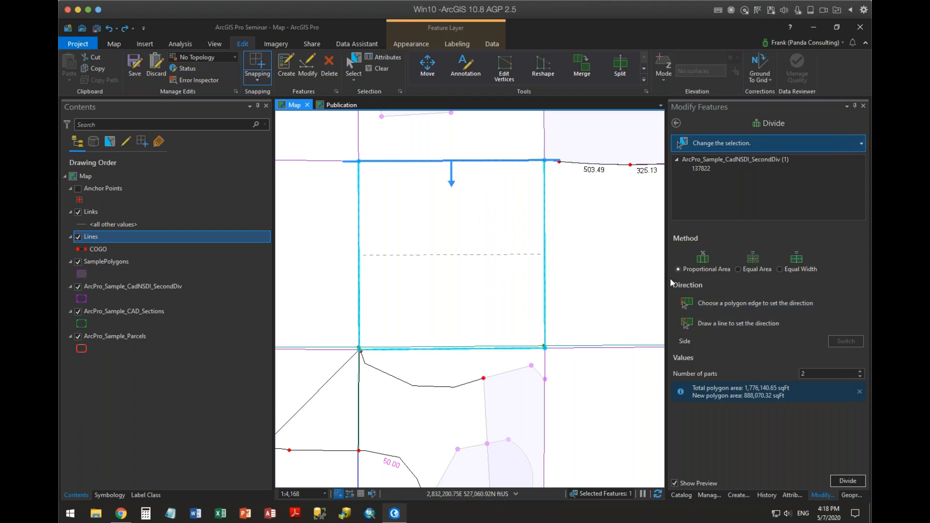
{"action": "left_click", "coordinate": [859, 371]}
{"action": "left_click", "coordinate": [860, 372]}
{"action": "left_click", "coordinate": [859, 371]}
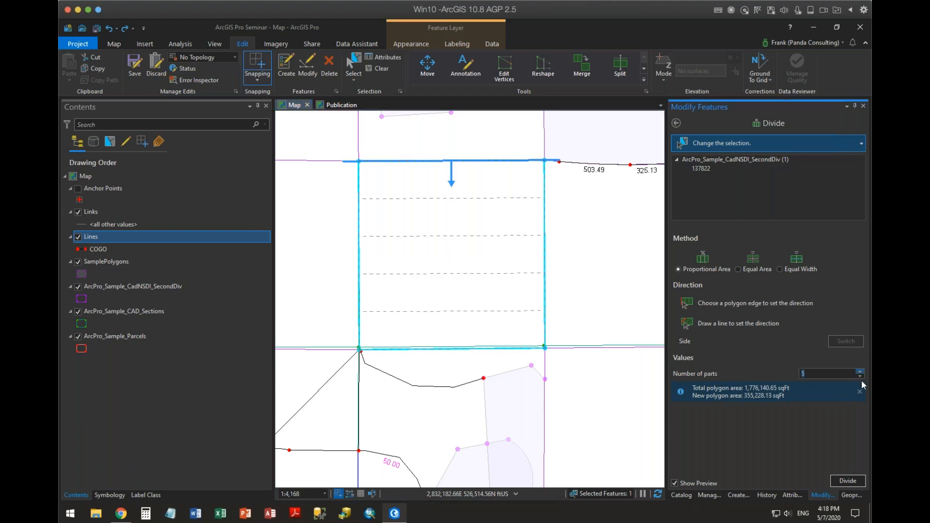
{"action": "left_click", "coordinate": [861, 377]}
{"action": "left_click", "coordinate": [860, 376]}
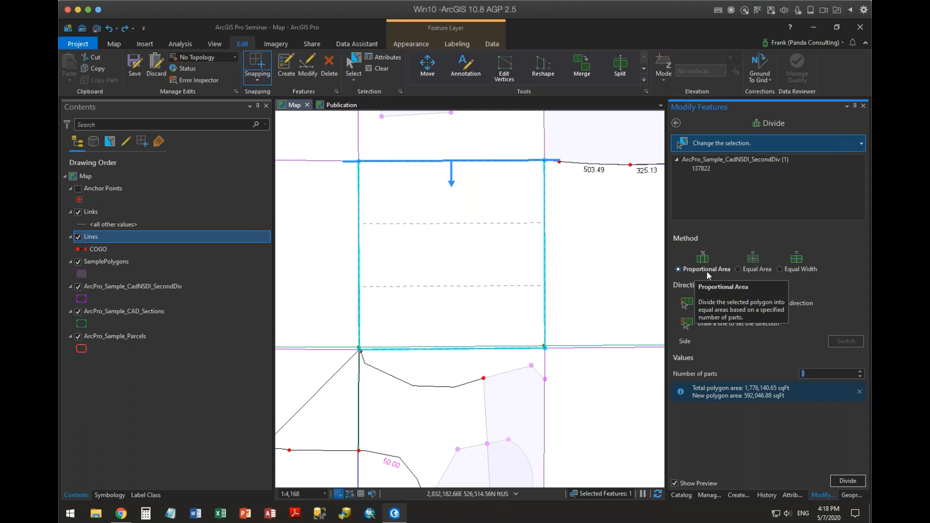
Switch the Divide method to Equal Area and set the area to 30 acres.
{"action": "left_click", "coordinate": [750, 270]}
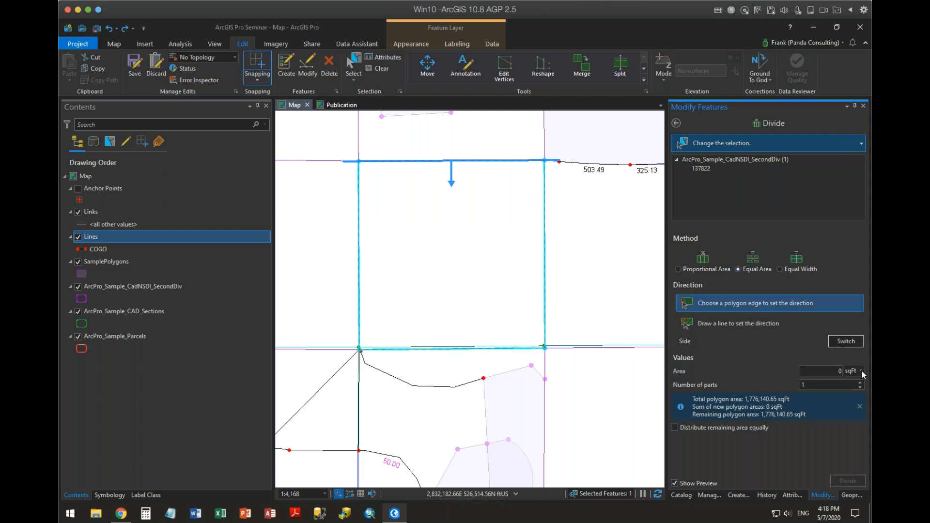
{"action": "double_click", "coordinate": [842, 371]}
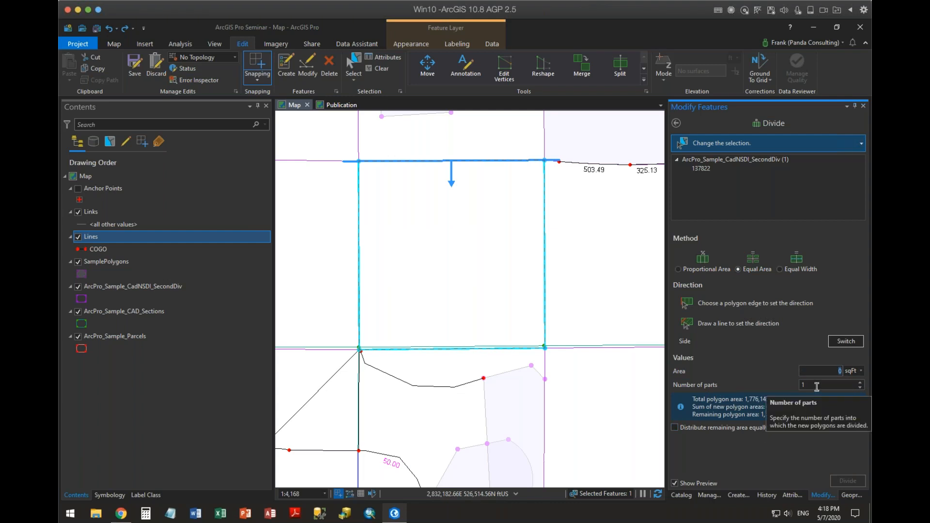
{"action": "type", "text": "300"}
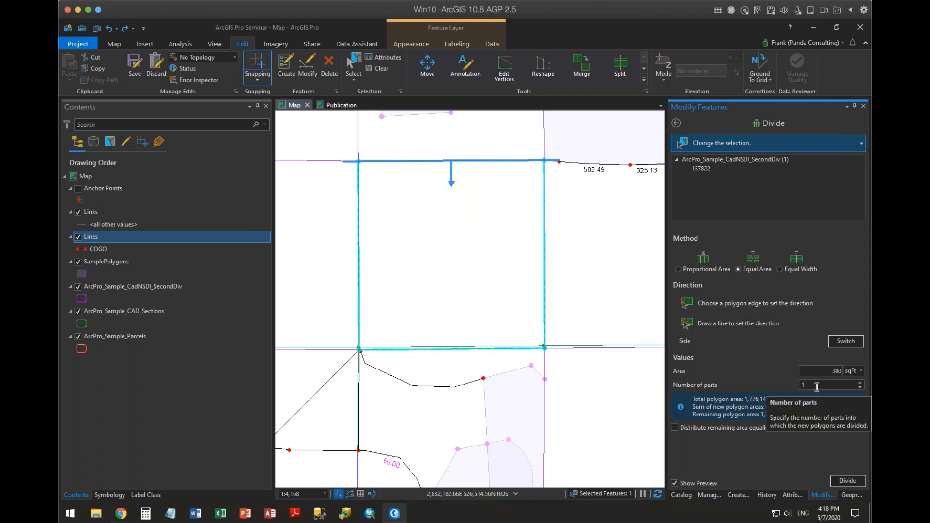
{"action": "left_click", "coordinate": [861, 371]}
{"action": "left_click", "coordinate": [855, 446]}
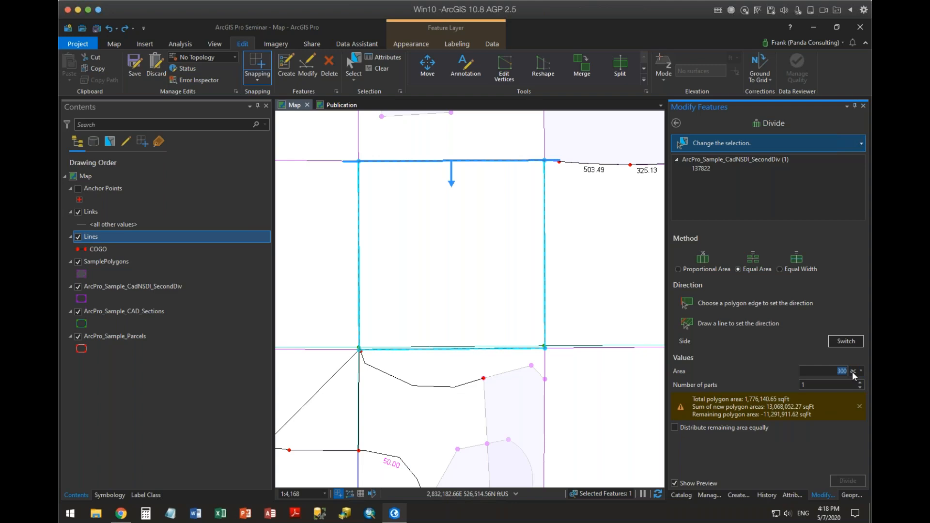
{"action": "type", "text": "30"}
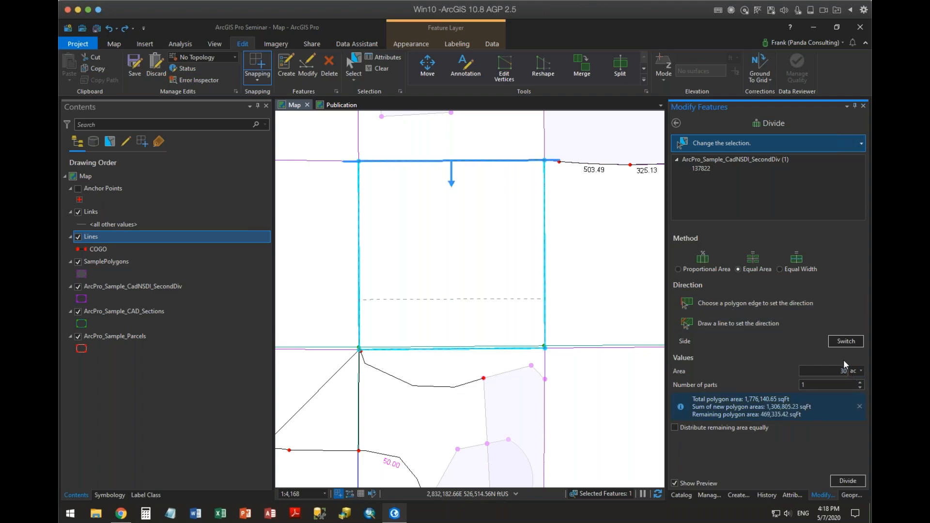
Preview an Equal Area division into 3 parts of 10 acres, and try distributing the remaining area equally.
{"action": "double_click", "coordinate": [852, 372]}
{"action": "type", "text": "10"}
{"action": "left_click", "coordinate": [860, 382]}
{"action": "left_click", "coordinate": [861, 382]}
{"action": "left_click", "coordinate": [720, 428]}
{"action": "left_click", "coordinate": [683, 429]}
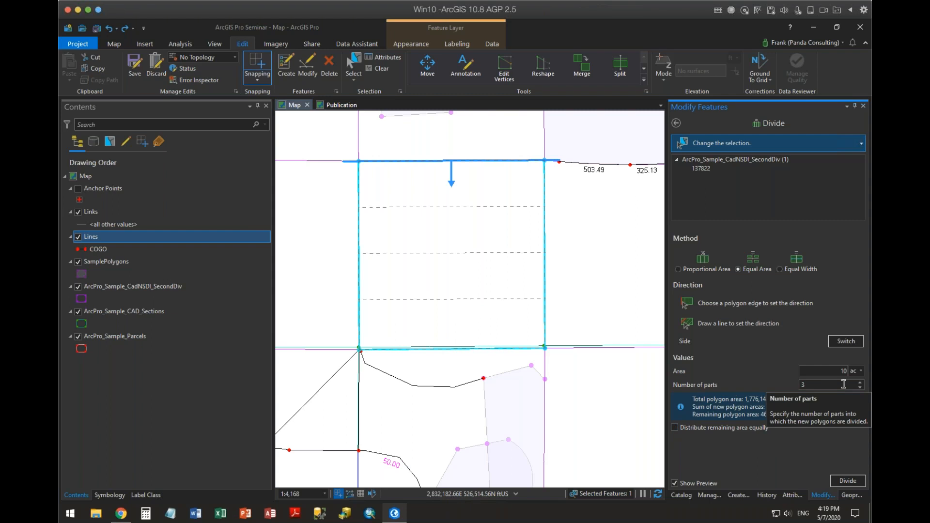
Preview an Equal Width division into 6 parts, each 200 ft wide, and try merging the remaining area.
{"action": "left_click", "coordinate": [785, 269]}
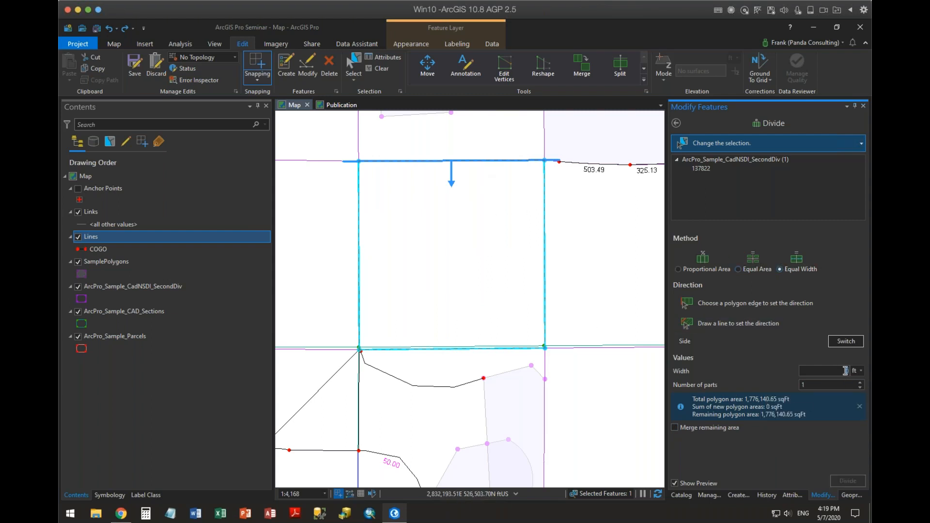
{"action": "type", "text": "50"}
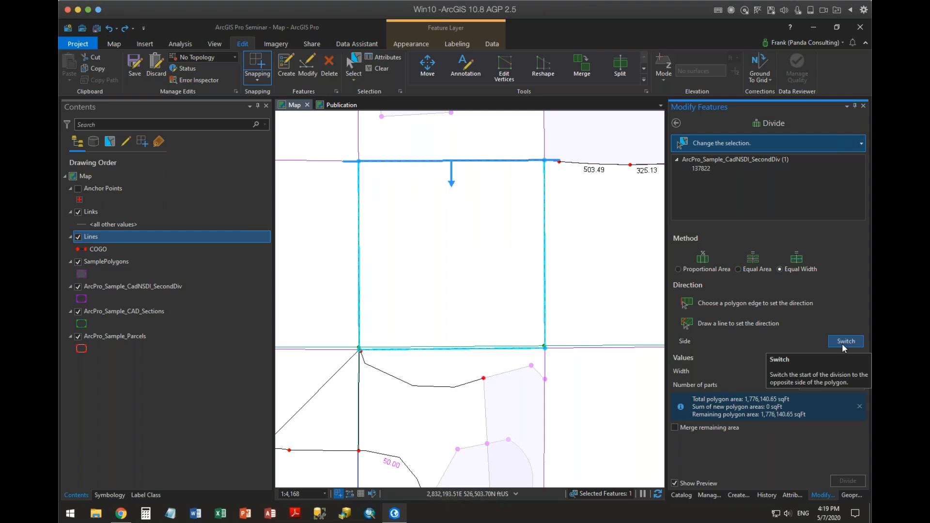
{"action": "key", "text": "Tab"}
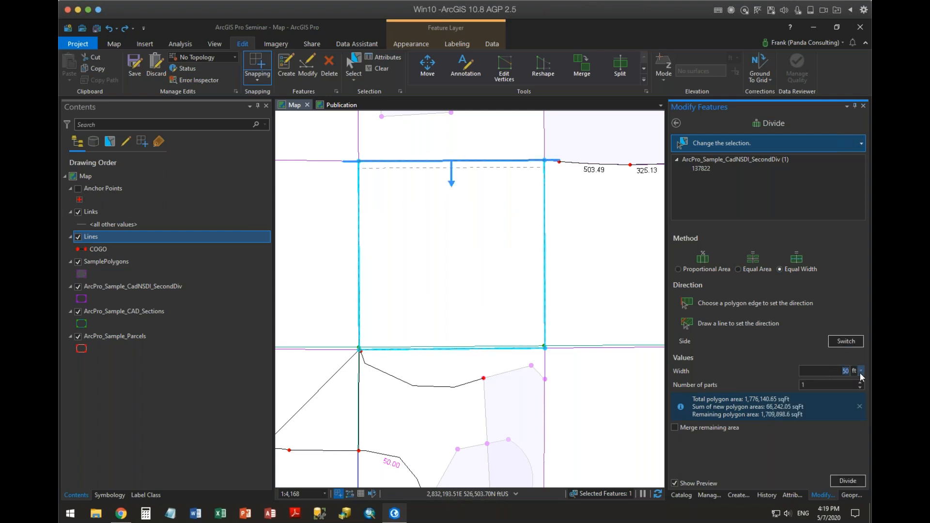
{"action": "type", "text": "200"}
{"action": "left_click", "coordinate": [859, 384]}
{"action": "left_click", "coordinate": [860, 384]}
{"action": "left_click", "coordinate": [859, 383]}
{"action": "left_click", "coordinate": [859, 384]}
{"action": "left_click", "coordinate": [859, 384]}
{"action": "left_click", "coordinate": [677, 428]}
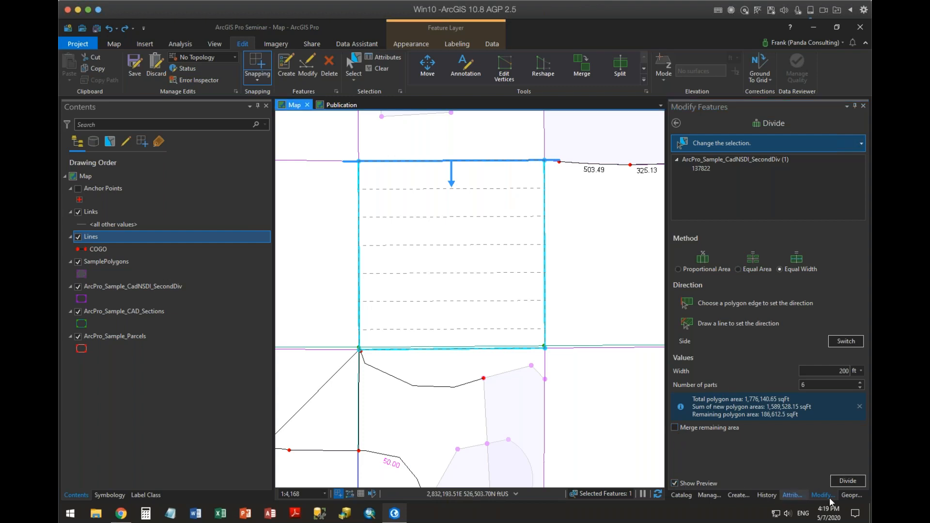
Apply the Equal Width division, splitting the selected polygon into 6 parts 200 ft wide plus the remaining strip.
{"action": "left_click", "coordinate": [847, 481]}
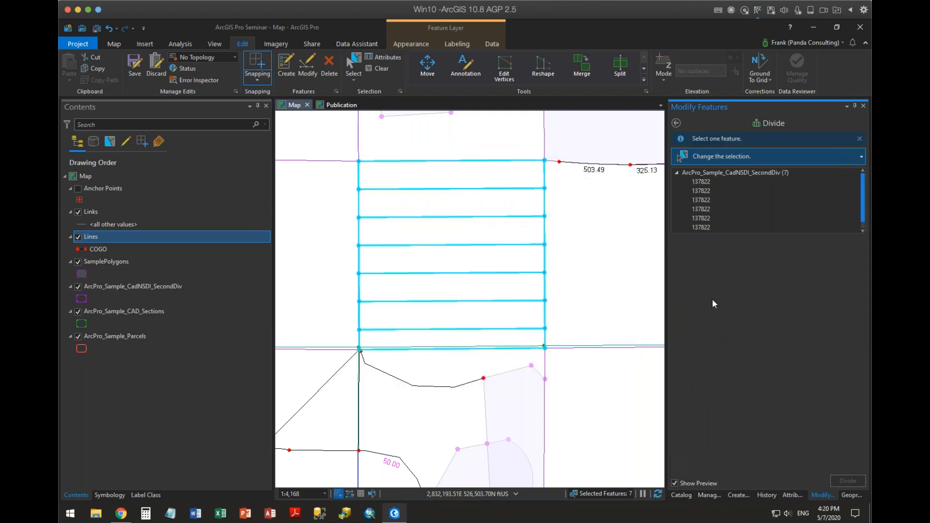
Select the line labelled 503.49 east of the divided polygon and preview dividing it at a distance of 100 ft.
{"action": "left_click_drag", "start_coordinate": [592, 227], "coordinate": [541, 350]}
{"action": "left_click_drag", "start_coordinate": [549, 272], "coordinate": [551, 314]}
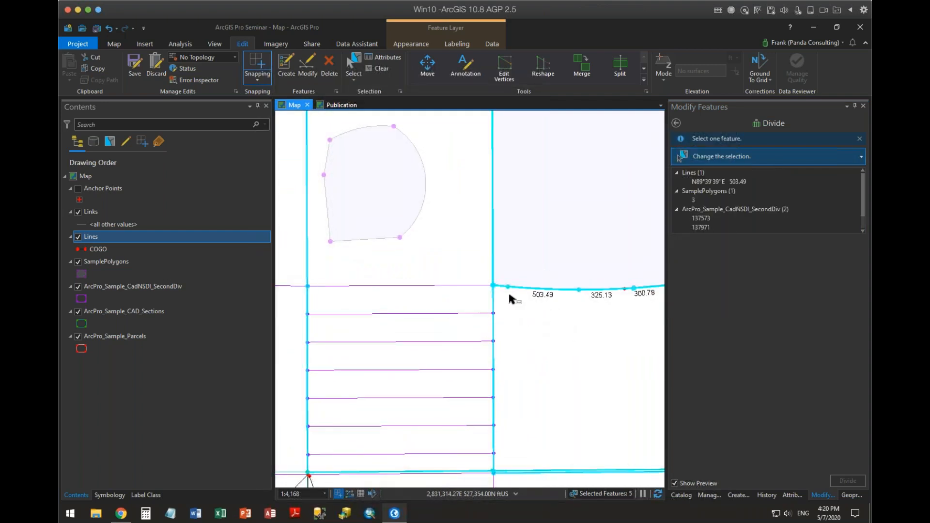
{"action": "left_click_drag", "start_coordinate": [505, 270], "coordinate": [489, 316]}
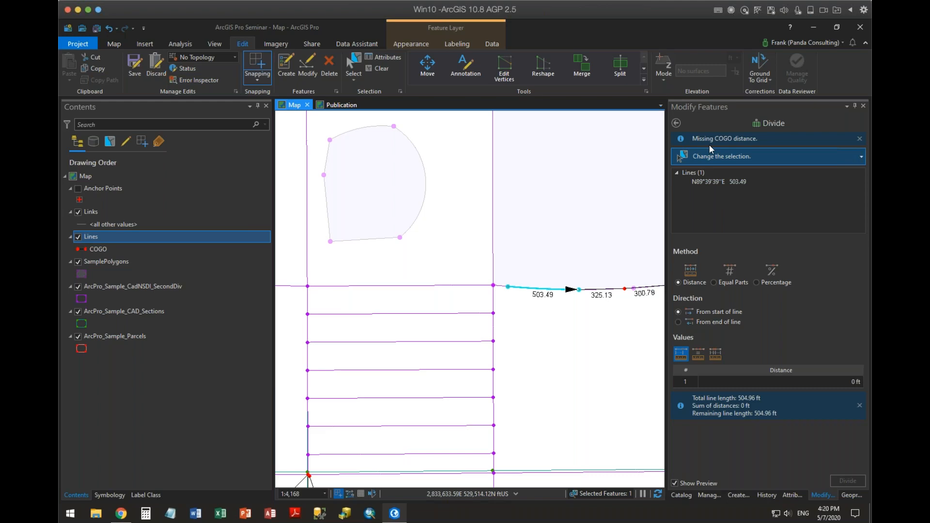
{"action": "left_click", "coordinate": [841, 382]}
{"action": "left_click", "coordinate": [841, 382]}
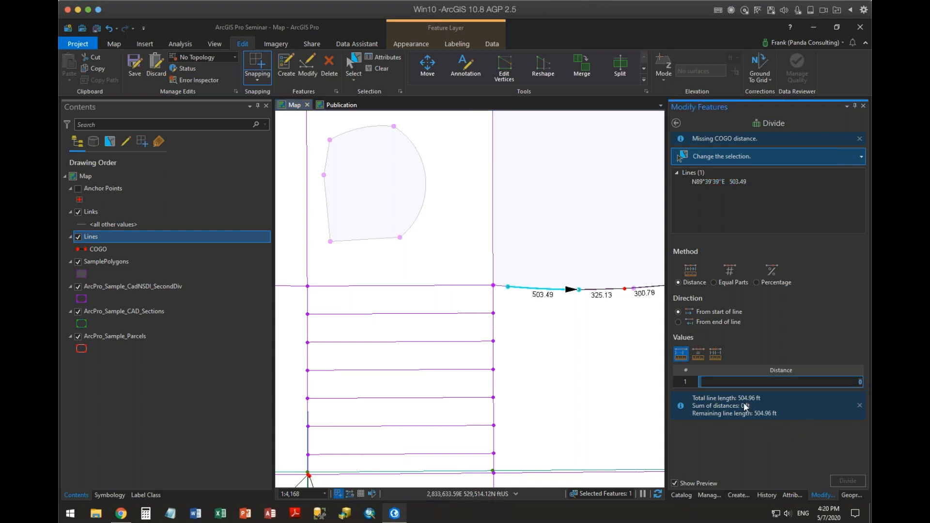
{"action": "left_click", "coordinate": [846, 381]}
{"action": "type", "text": "100"}
{"action": "key", "text": "Return"}
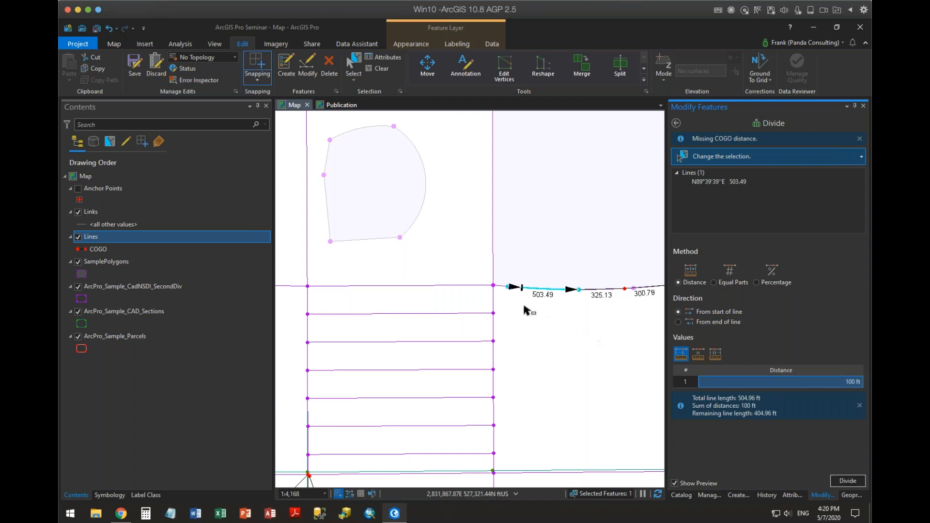
Set the line's split distance to 275 ft and try measuring from its end before returning to its start.
{"action": "left_click", "coordinate": [833, 381]}
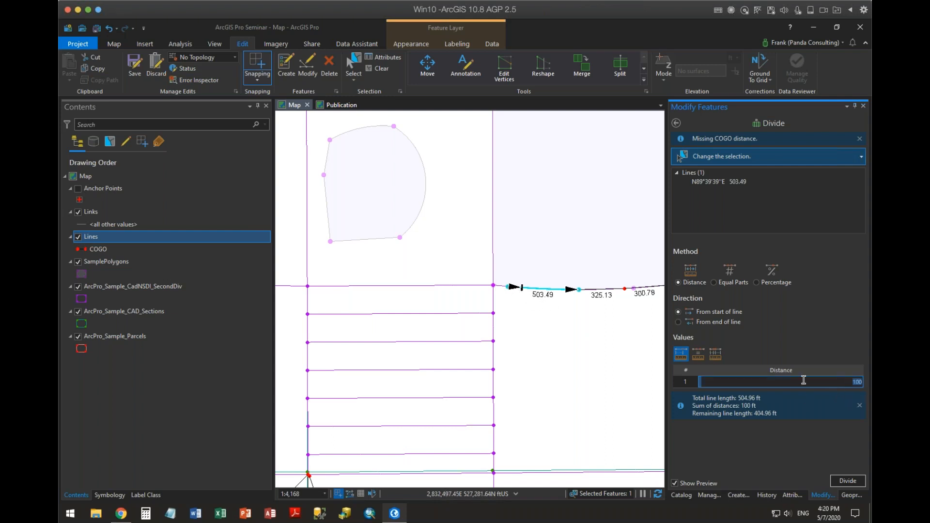
{"action": "type", "text": "275"}
{"action": "key", "text": "Return"}
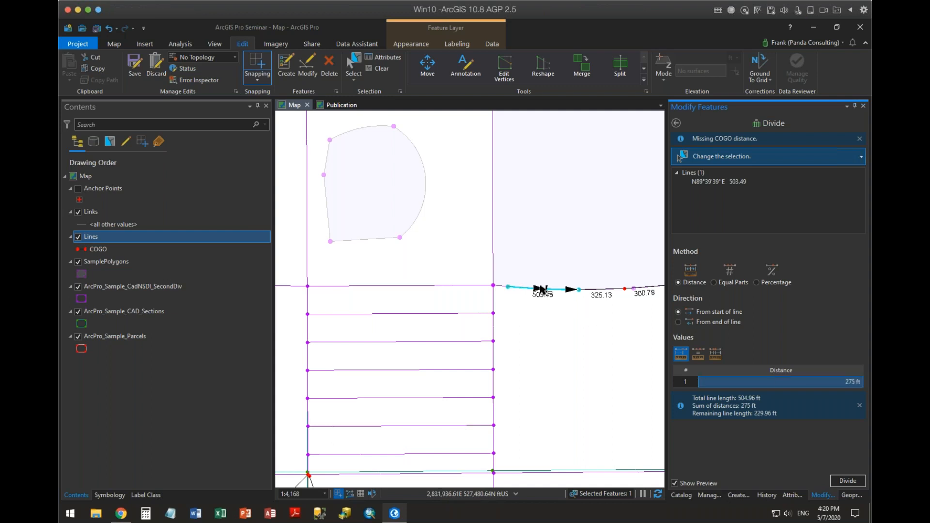
{"action": "left_click", "coordinate": [678, 321]}
{"action": "left_click", "coordinate": [678, 312]}
Preview an Equal Distances division of the line at 75 ft, first with 3 repetitions and finally with 4.
{"action": "left_click", "coordinate": [699, 356]}
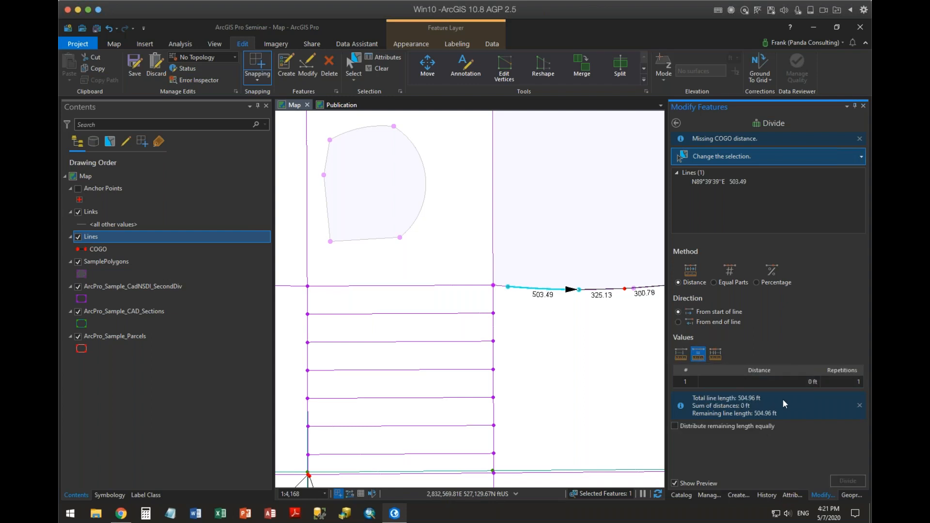
{"action": "left_click", "coordinate": [797, 382]}
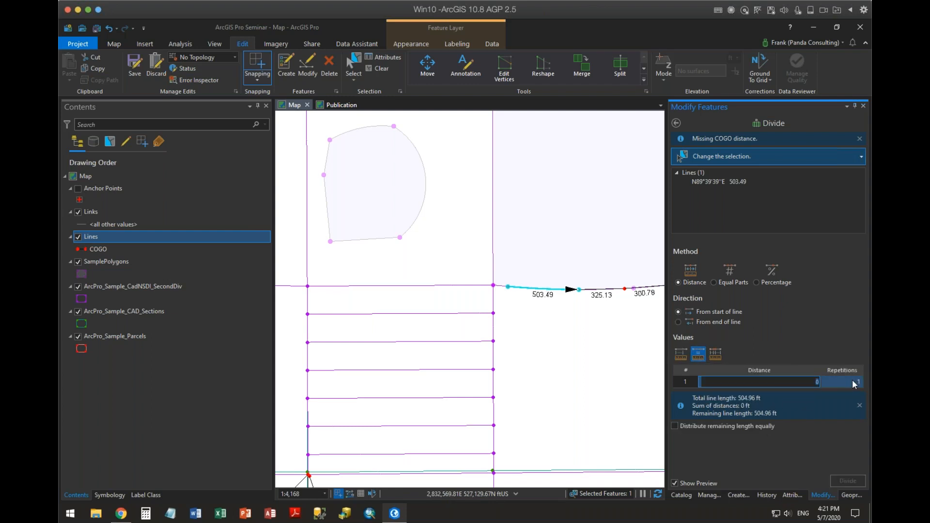
{"action": "type", "text": "75"}
{"action": "left_click", "coordinate": [852, 383]}
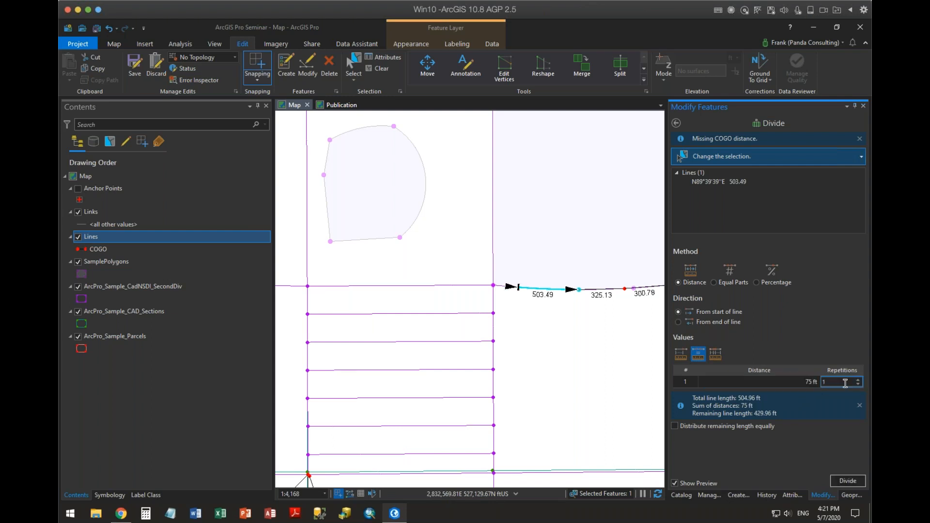
{"action": "left_click_drag", "start_coordinate": [847, 382], "coordinate": [811, 386]}
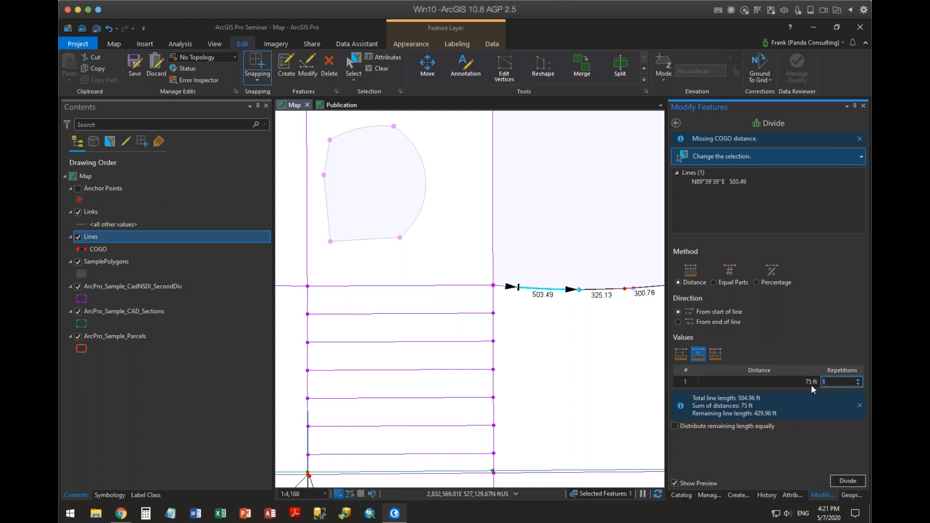
{"action": "left_click", "coordinate": [858, 380]}
{"action": "left_click", "coordinate": [858, 380]}
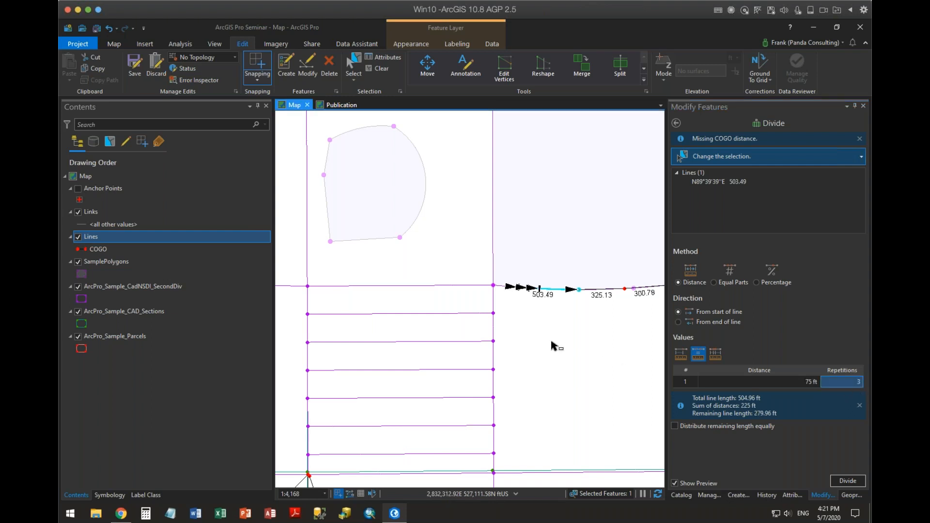
{"action": "scroll", "coordinate": [493, 288], "scroll_direction": "up", "scroll_amount": 3}
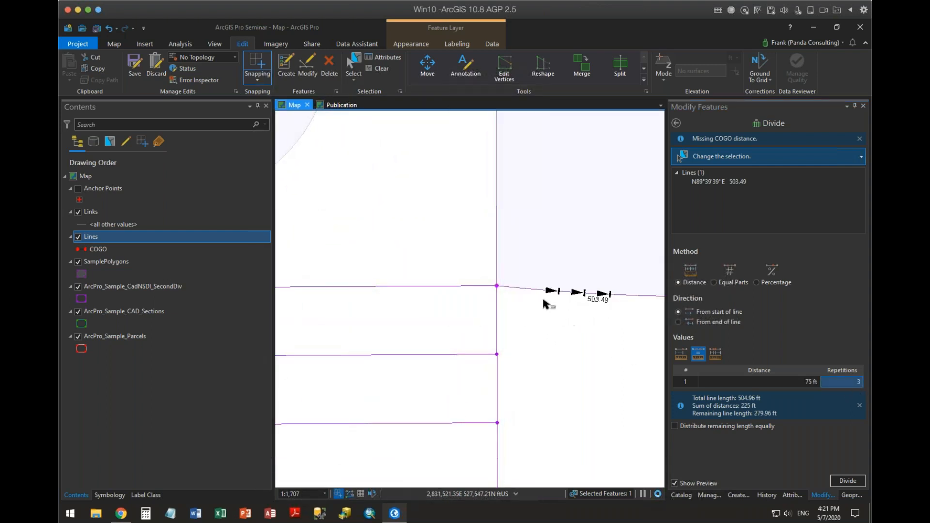
{"action": "scroll", "coordinate": [587, 311], "scroll_direction": "down", "scroll_amount": 3}
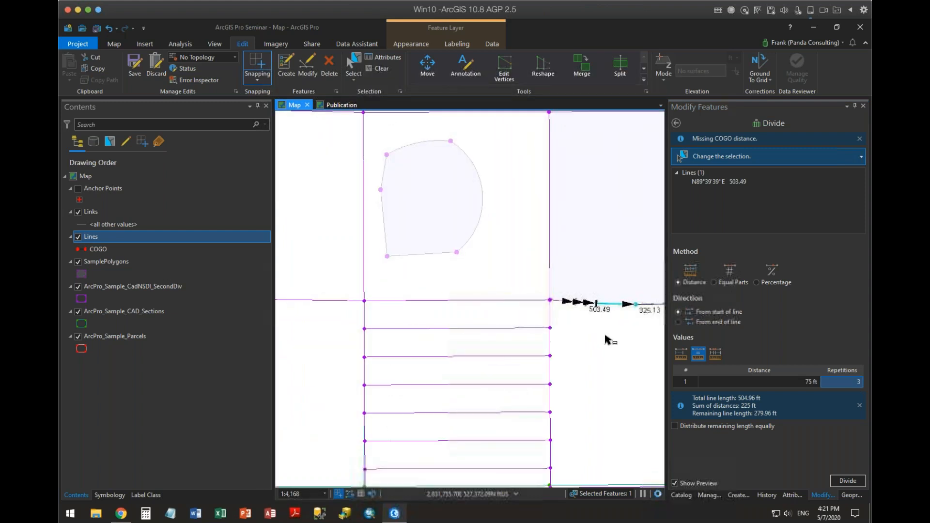
{"action": "left_click_drag", "start_coordinate": [603, 334], "coordinate": [552, 308]}
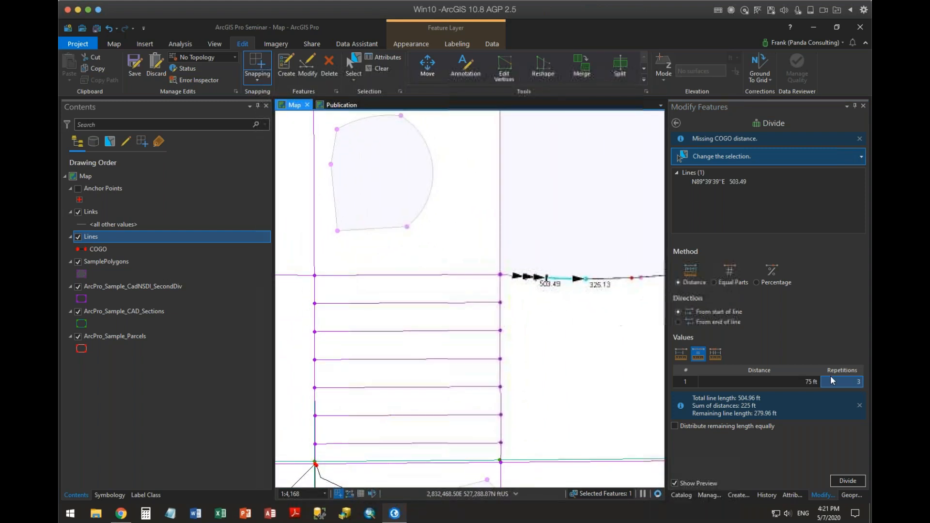
{"action": "left_click", "coordinate": [858, 380]}
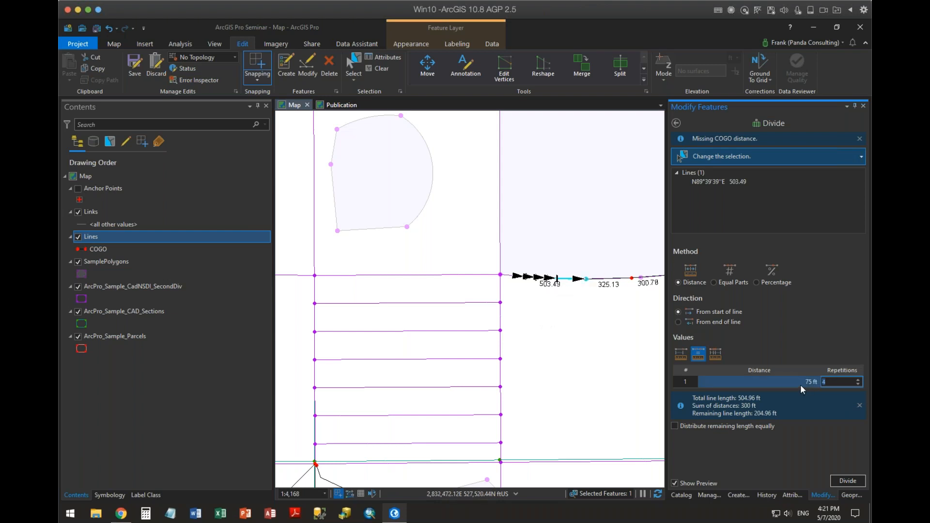
Preview dividing the line by individual distances of 100, 75, 60 and 50 ft from its start, and leave the Divide tool.
{"action": "left_click", "coordinate": [715, 354]}
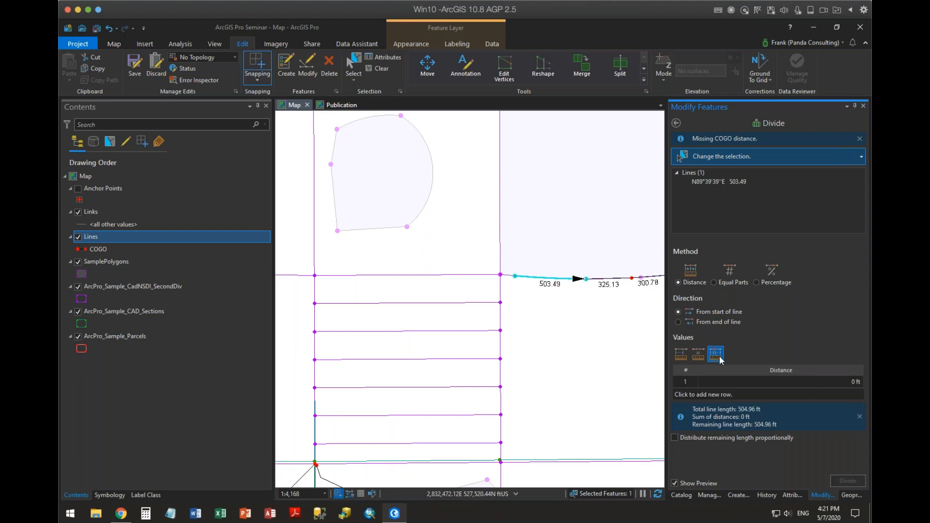
{"action": "left_click", "coordinate": [841, 381]}
{"action": "left_click", "coordinate": [847, 381]}
{"action": "type", "text": "100"}
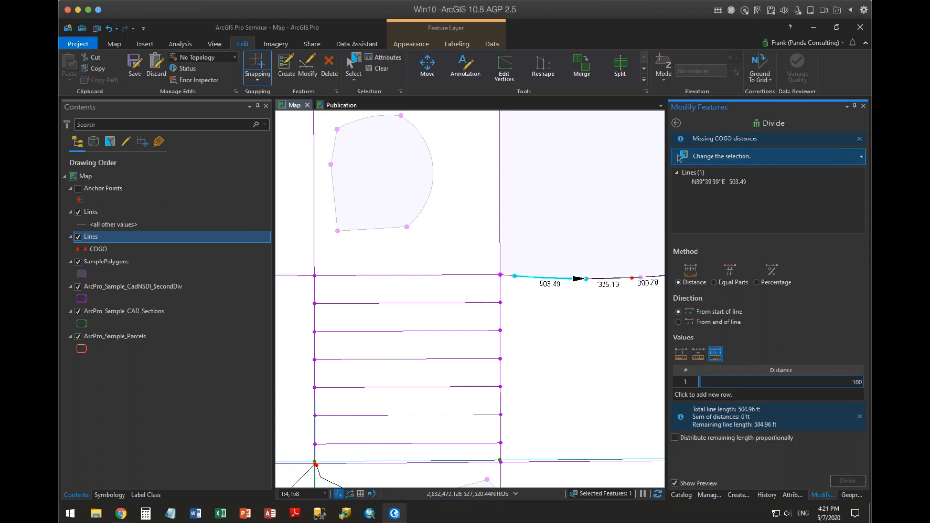
{"action": "key", "text": "Return"}
{"action": "type", "text": "75"}
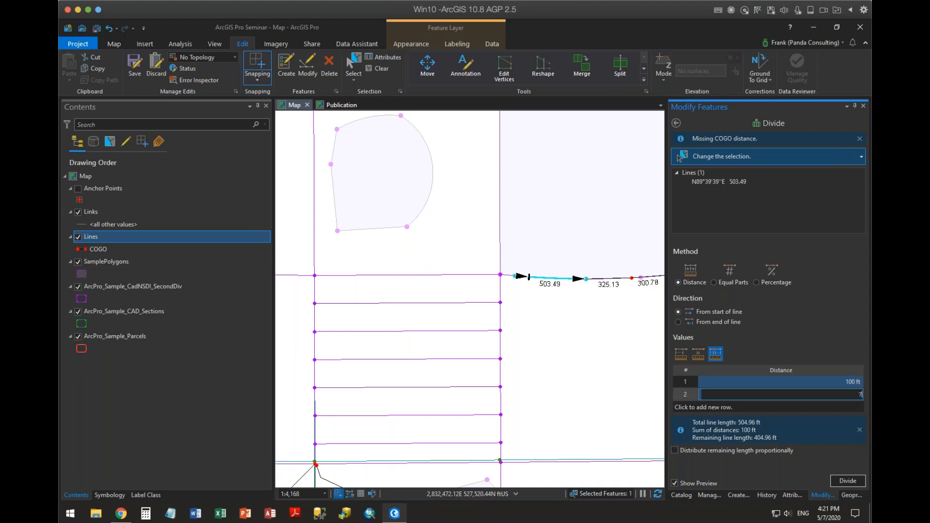
{"action": "key", "text": "Return"}
{"action": "type", "text": "60"}
{"action": "key", "text": "Return"}
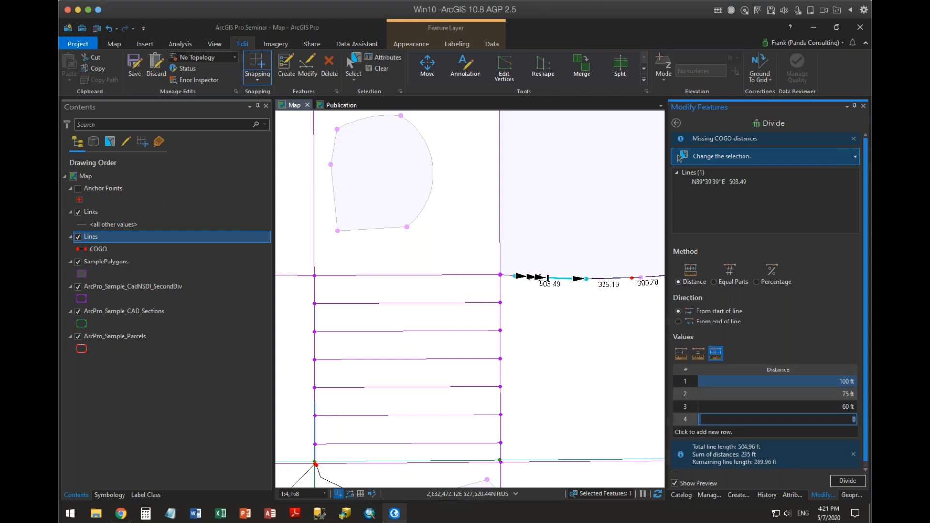
{"action": "type", "text": "50"}
{"action": "key", "text": "Return"}
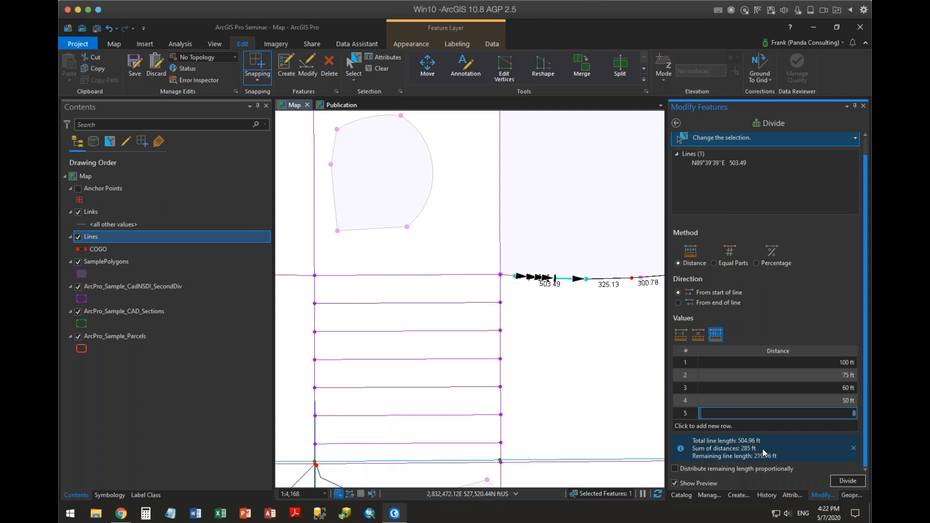
{"action": "mouse_move", "coordinate": [677, 470]}
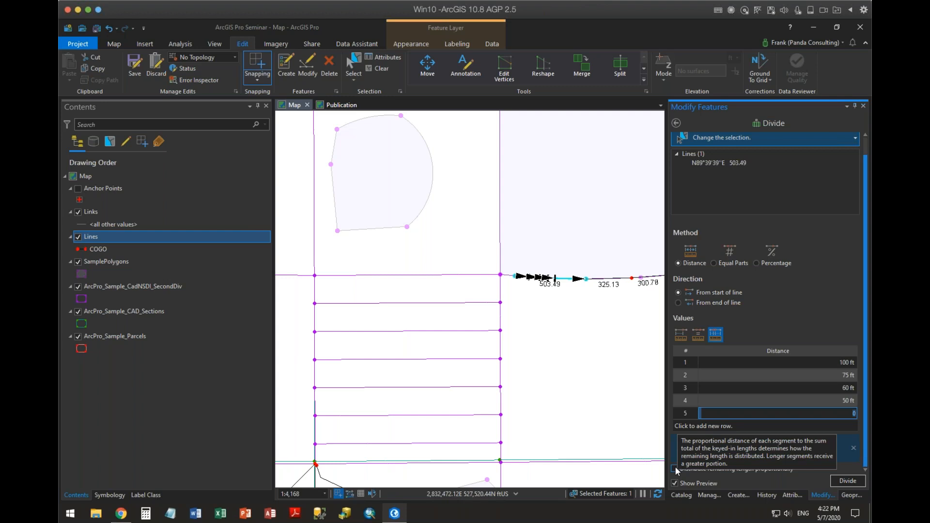
{"action": "scroll", "coordinate": [762, 314], "scroll_direction": "up", "scroll_amount": 1}
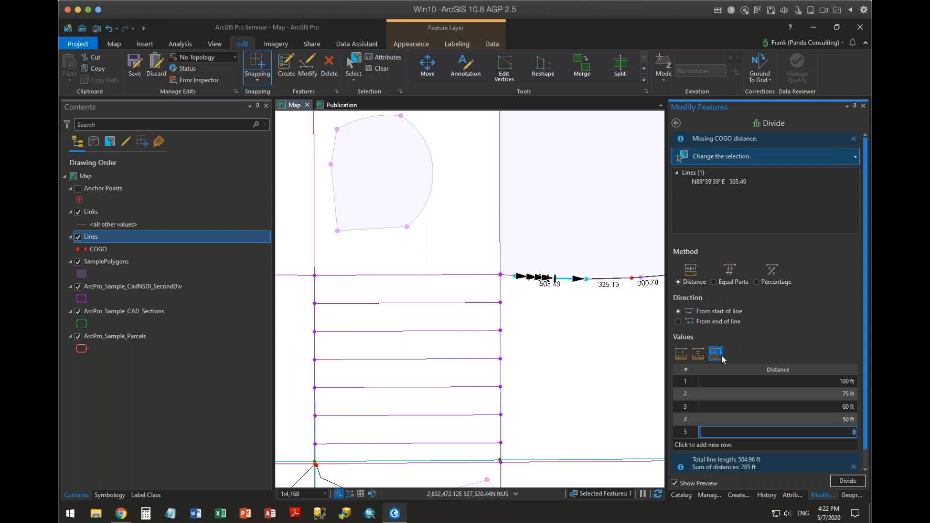
{"action": "left_click", "coordinate": [676, 123]}
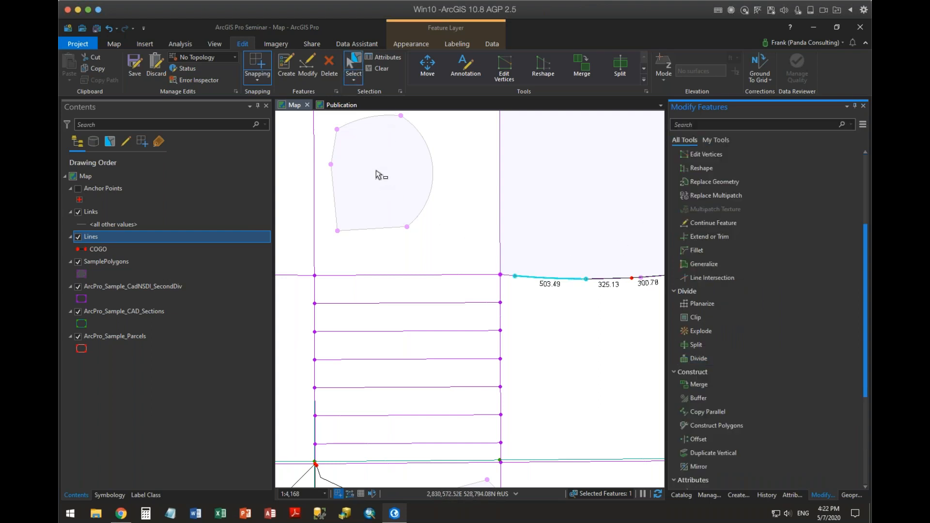
Select the rounded SamplePolygons feature and preview a two-part Proportional Area division directed from its curved north edge.
{"action": "left_click", "coordinate": [393, 194]}
{"action": "left_click_drag", "start_coordinate": [450, 217], "coordinate": [529, 309]}
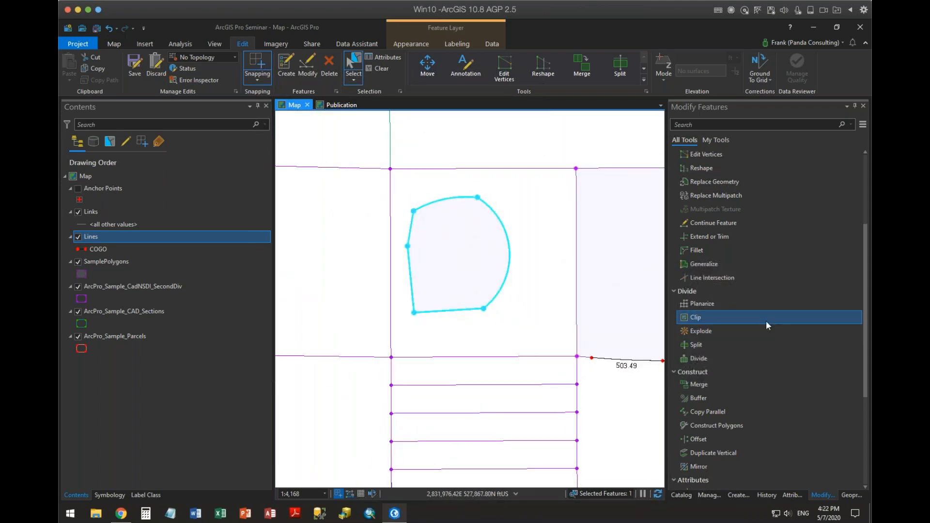
{"action": "left_click", "coordinate": [699, 358]}
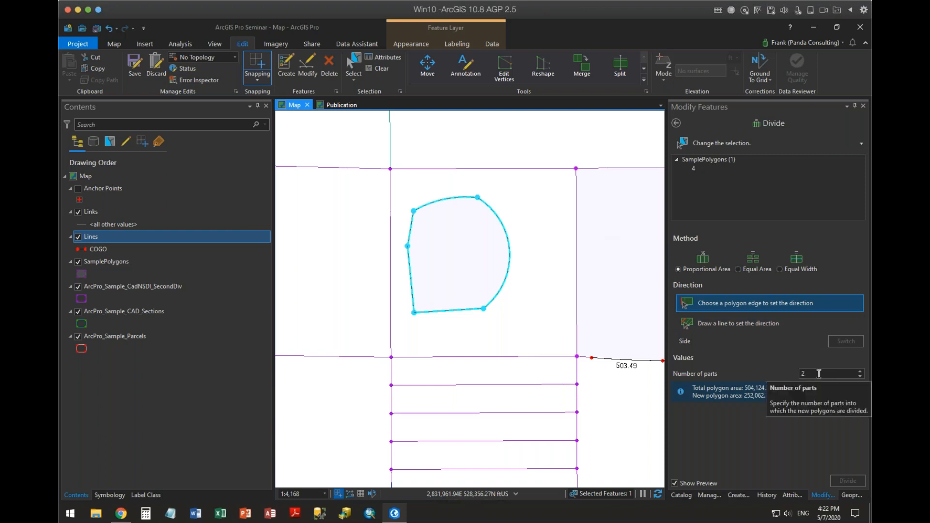
{"action": "left_click", "coordinate": [703, 303]}
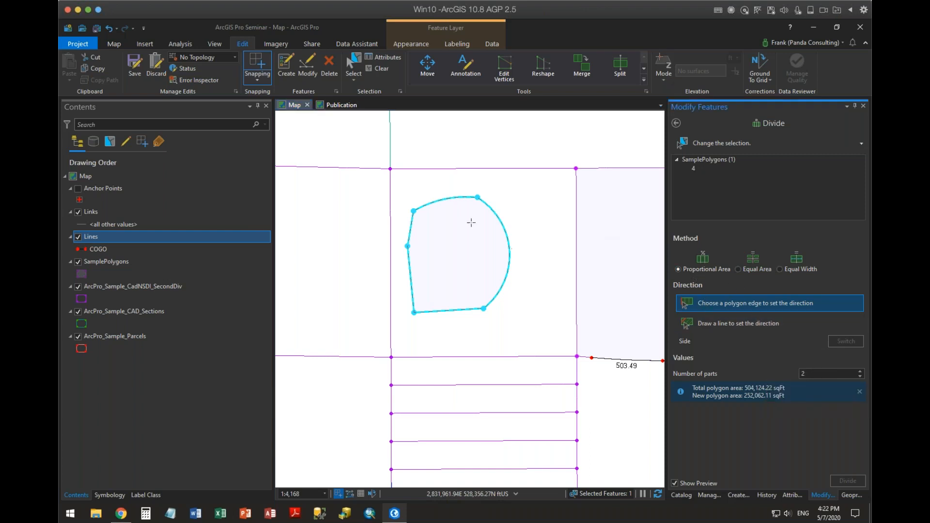
{"action": "left_click", "coordinate": [444, 200]}
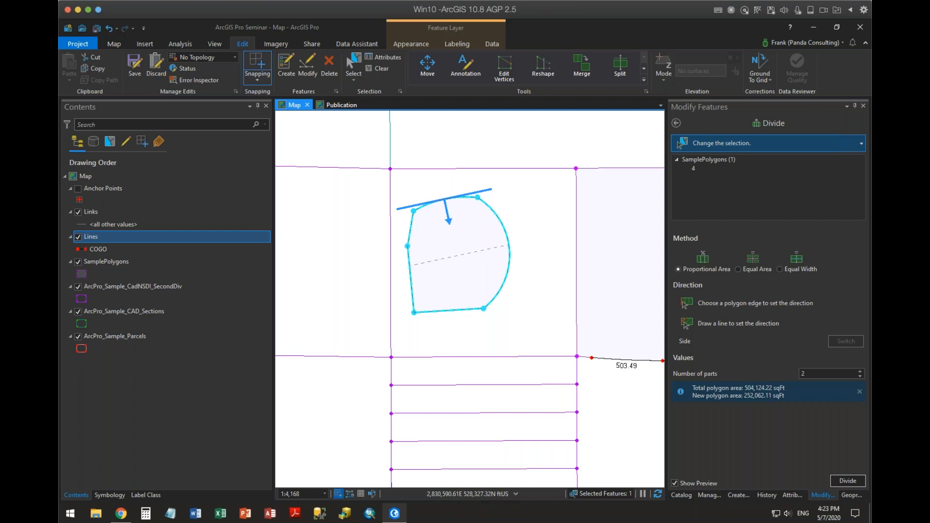
Try to pick the rounded polygon's northwest edge, and choose SamplePolygons feature 4 from the overlapping features.
{"action": "left_click", "coordinate": [408, 236]}
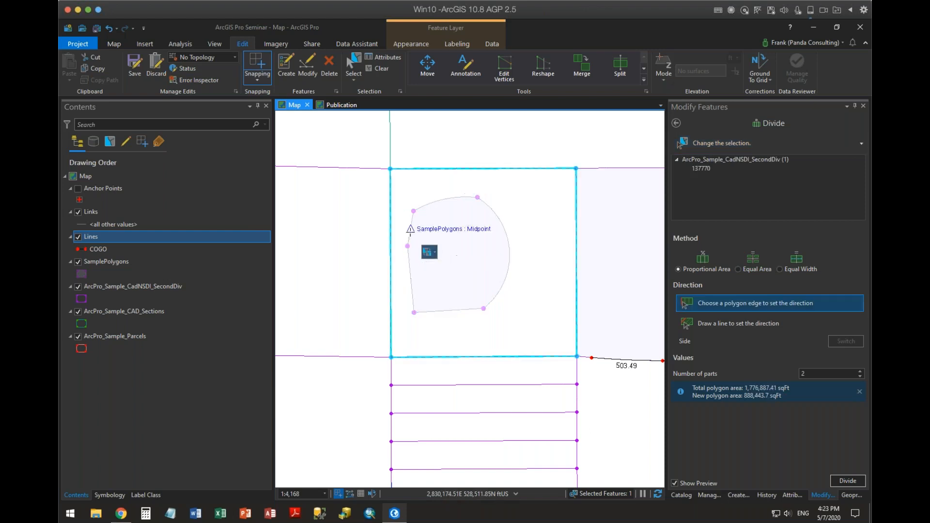
{"action": "left_click", "coordinate": [436, 259]}
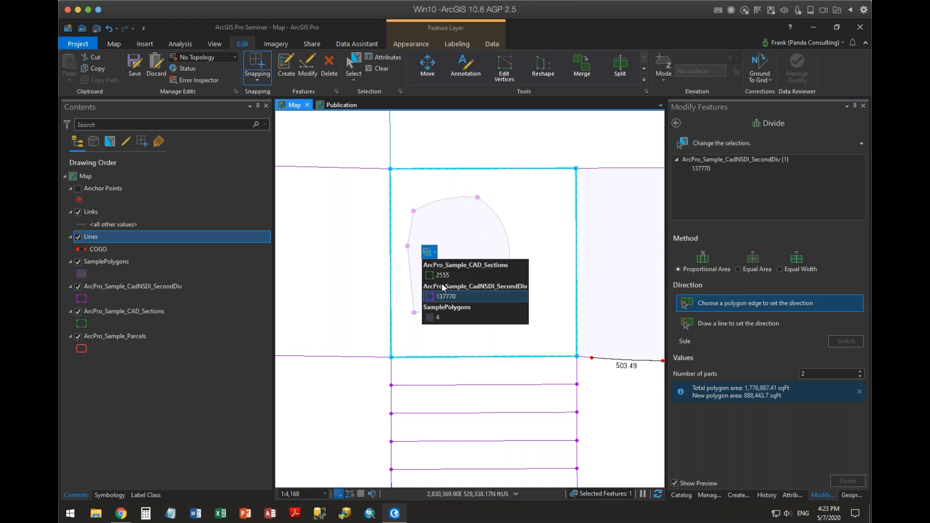
{"action": "left_click", "coordinate": [439, 313]}
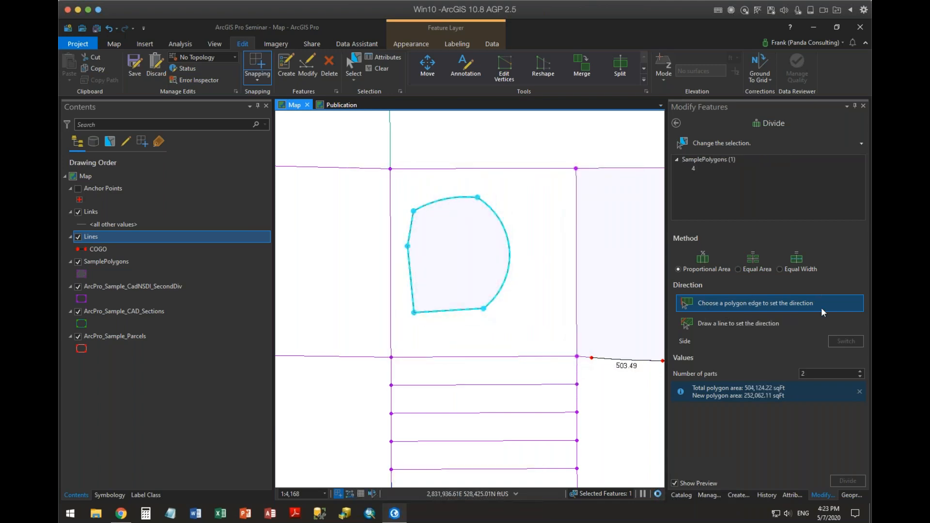
Direct the two-part division with a diagonal line drawn from inside the rounded polygon past its curved east edge, and clear the selection.
{"action": "left_click", "coordinate": [721, 324]}
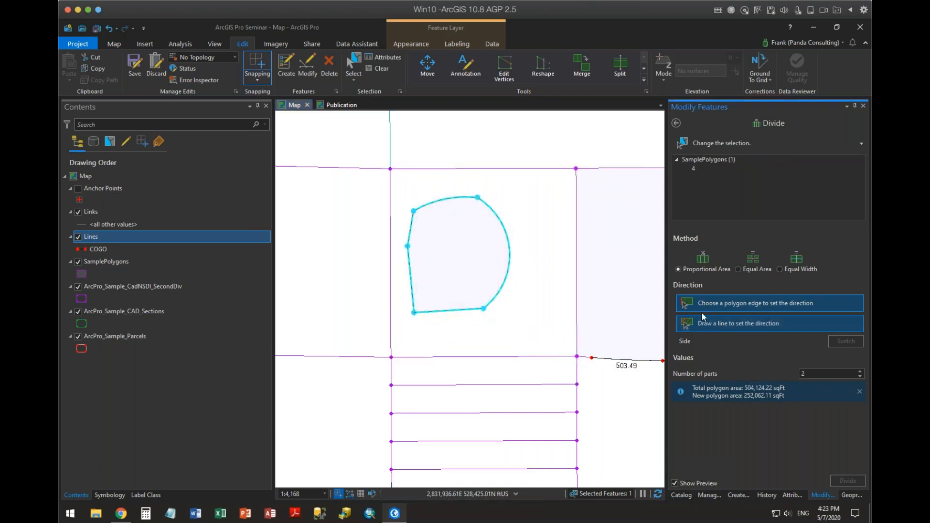
{"action": "left_click", "coordinate": [452, 264]}
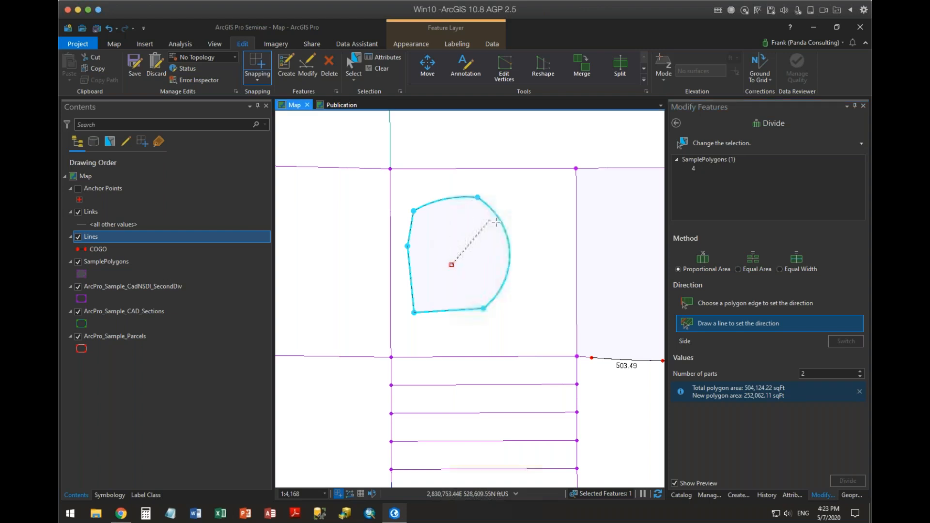
{"action": "double_click", "coordinate": [526, 214]}
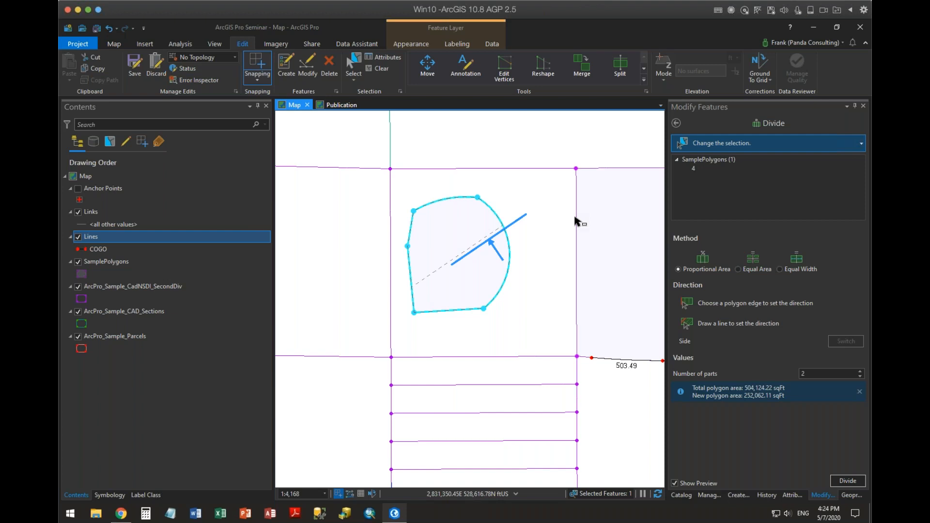
{"action": "left_click", "coordinate": [381, 69]}
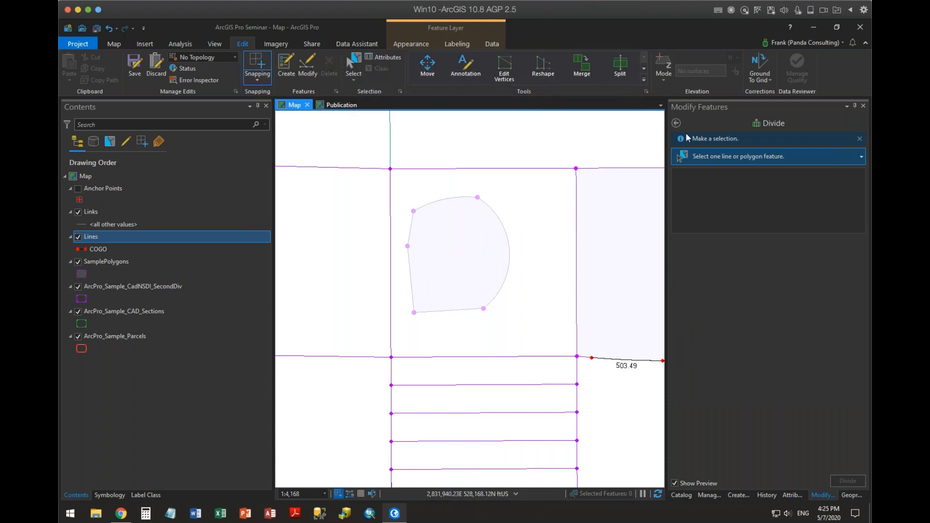
Select the rounded SamplePolygons feature 4 and split it interactively with a bent line crossing from its west edge to its northeast edge.
{"action": "left_click", "coordinate": [676, 123]}
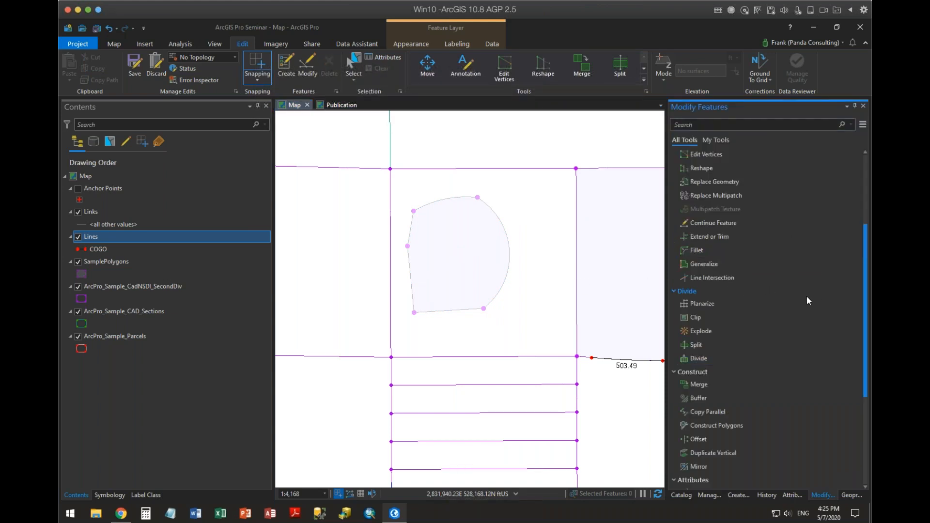
{"action": "scroll", "coordinate": [804, 298], "scroll_direction": "down", "scroll_amount": 2}
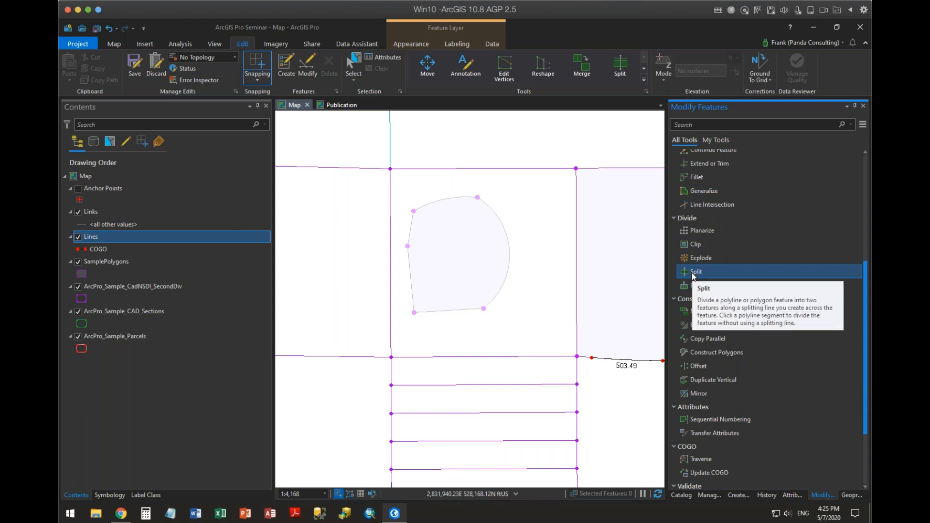
{"action": "left_click", "coordinate": [353, 67]}
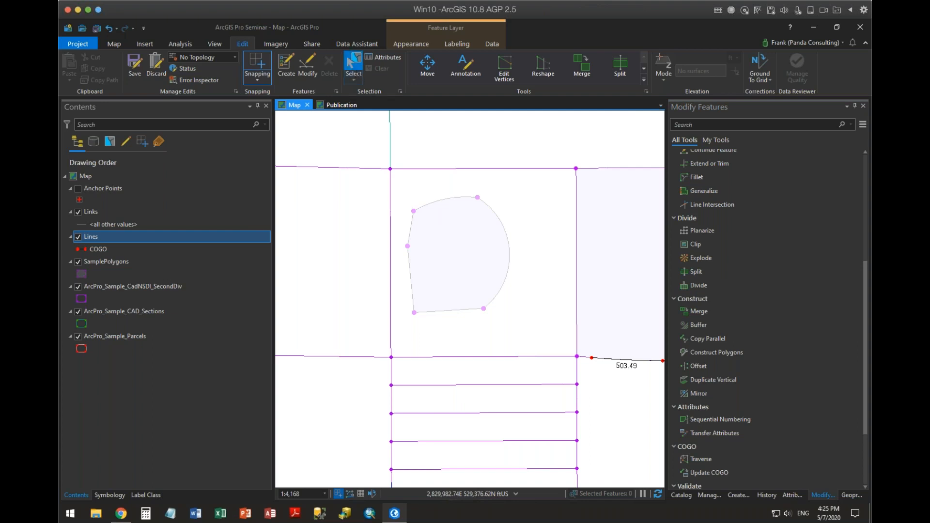
{"action": "left_click", "coordinate": [476, 255]}
{"action": "left_click", "coordinate": [466, 261]}
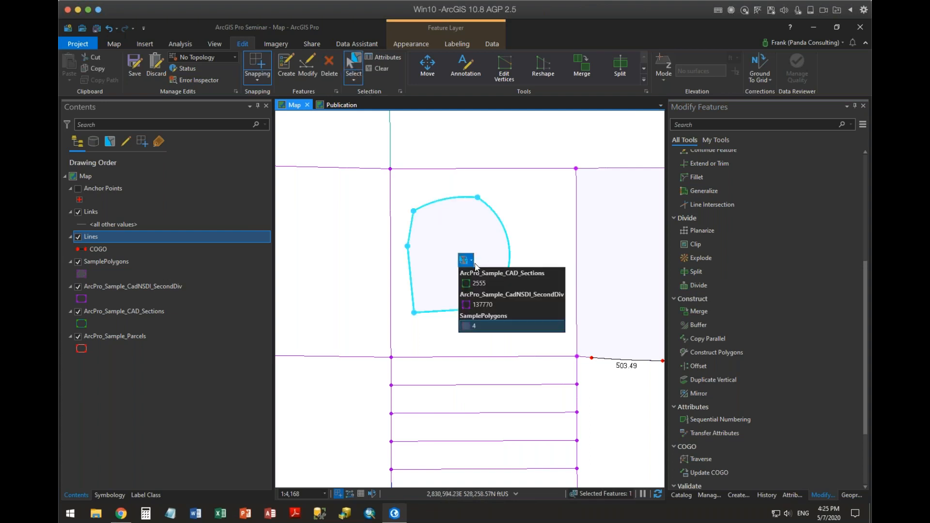
{"action": "left_click", "coordinate": [494, 320]}
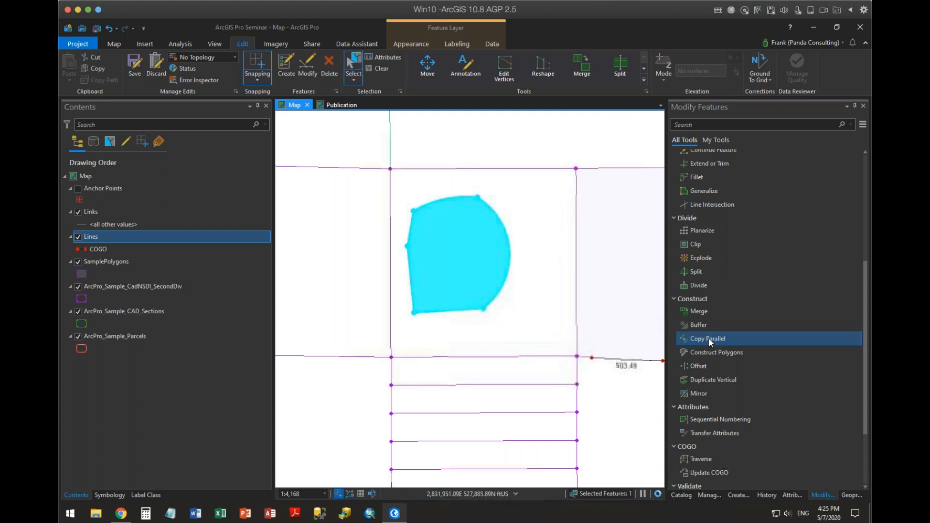
{"action": "left_click", "coordinate": [694, 273]}
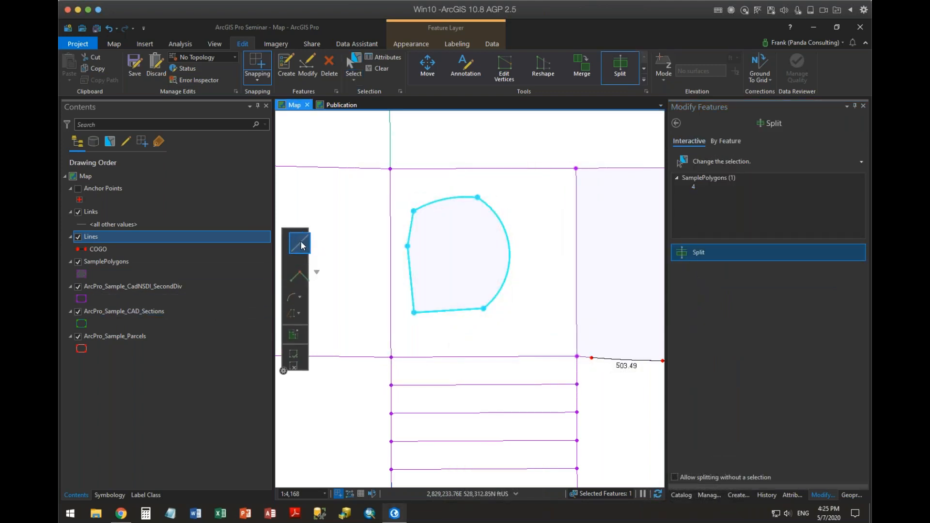
{"action": "left_click", "coordinate": [391, 293]}
{"action": "left_click", "coordinate": [434, 266]}
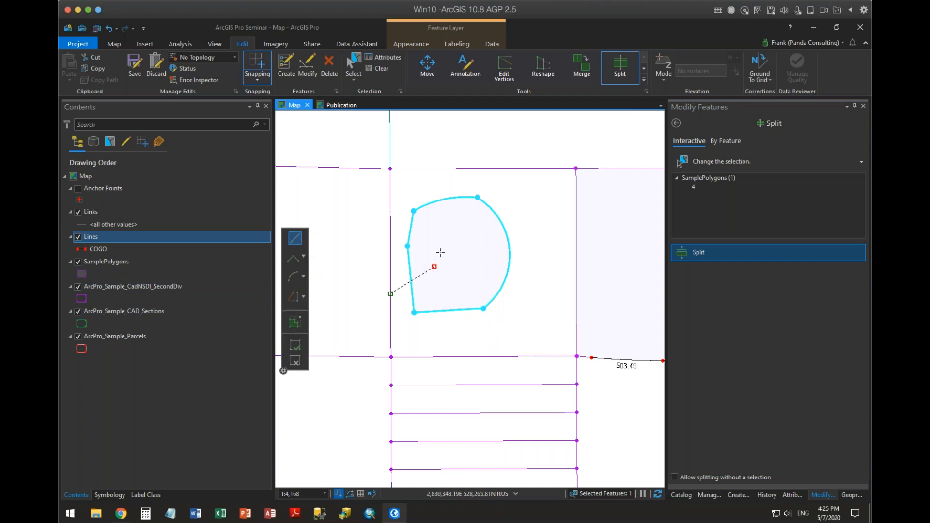
{"action": "left_click", "coordinate": [484, 225]}
{"action": "double_click", "coordinate": [523, 216]}
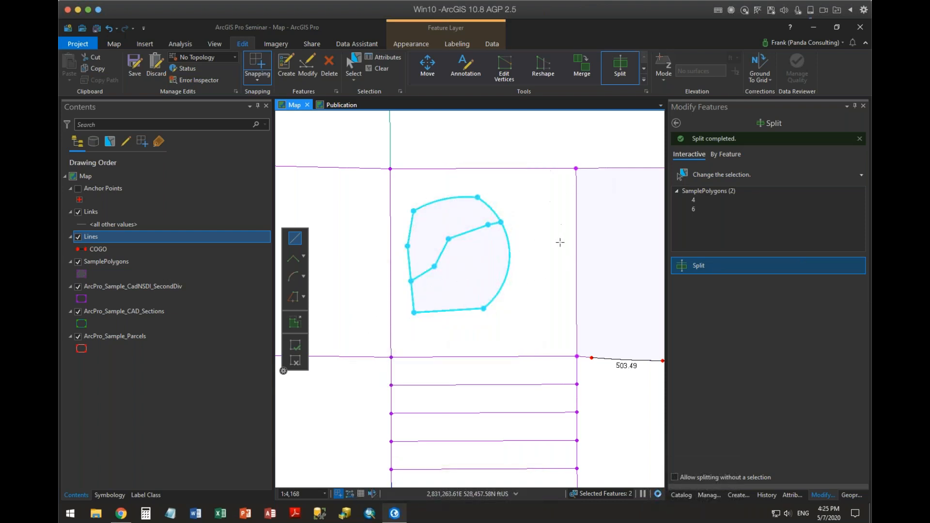
Set up a By Feature split with the tall overlapping polygon, SamplePolygons feature 2, as the input feature.
{"action": "scroll", "coordinate": [586, 329], "scroll_direction": "down", "scroll_amount": 3}
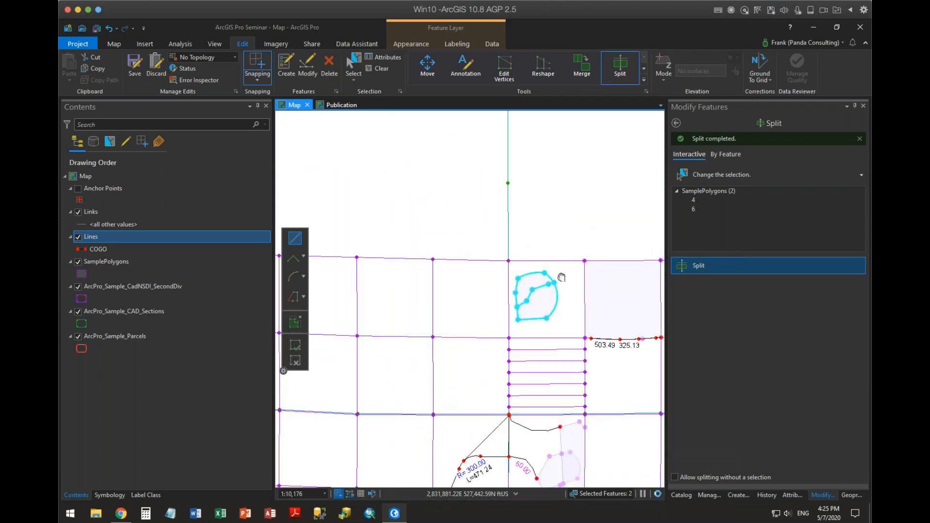
{"action": "scroll", "coordinate": [432, 324], "scroll_direction": "up", "scroll_amount": 3}
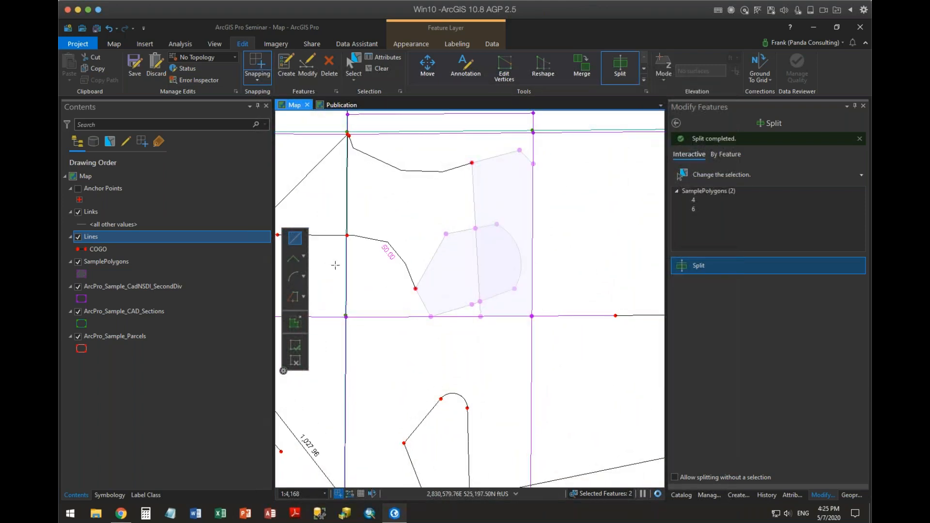
{"action": "left_click", "coordinate": [353, 66]}
{"action": "left_click", "coordinate": [477, 266]}
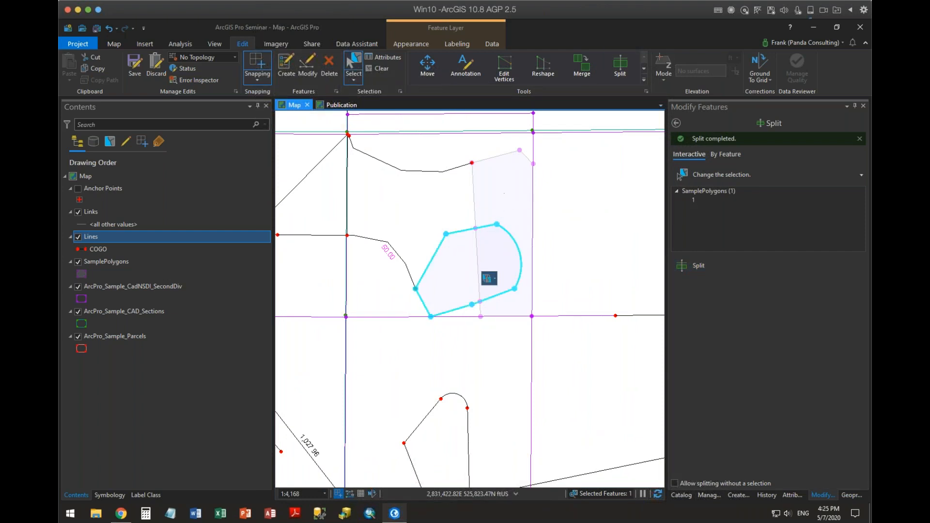
{"action": "left_click", "coordinate": [729, 155]}
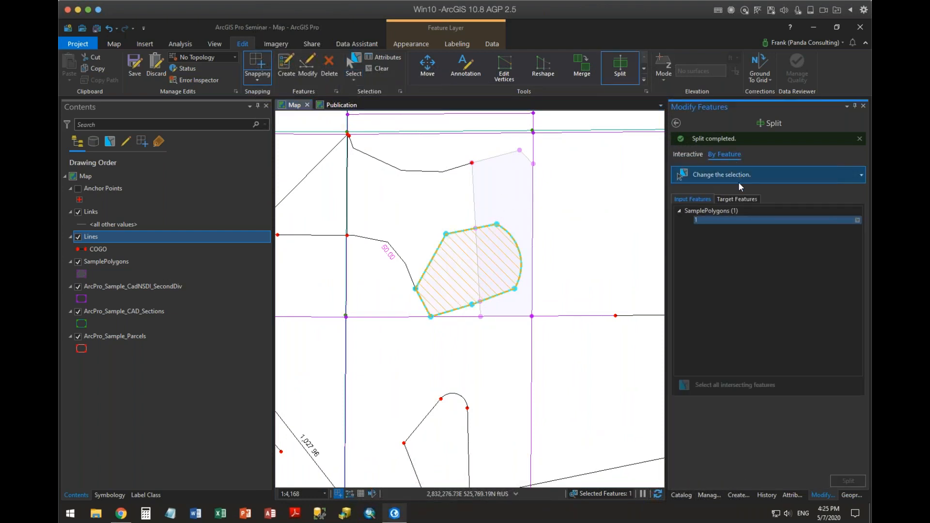
{"action": "left_click", "coordinate": [739, 199]}
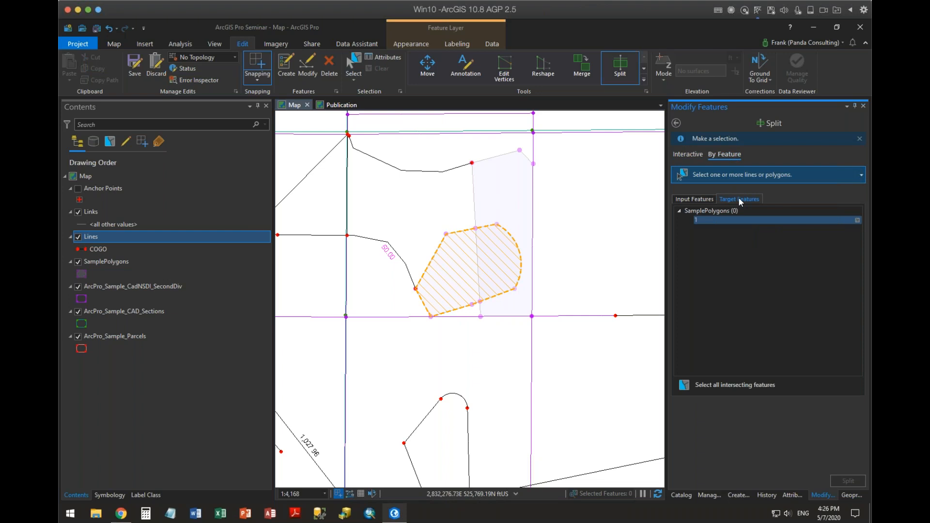
{"action": "left_click", "coordinate": [689, 199]}
{"action": "left_click", "coordinate": [506, 213]}
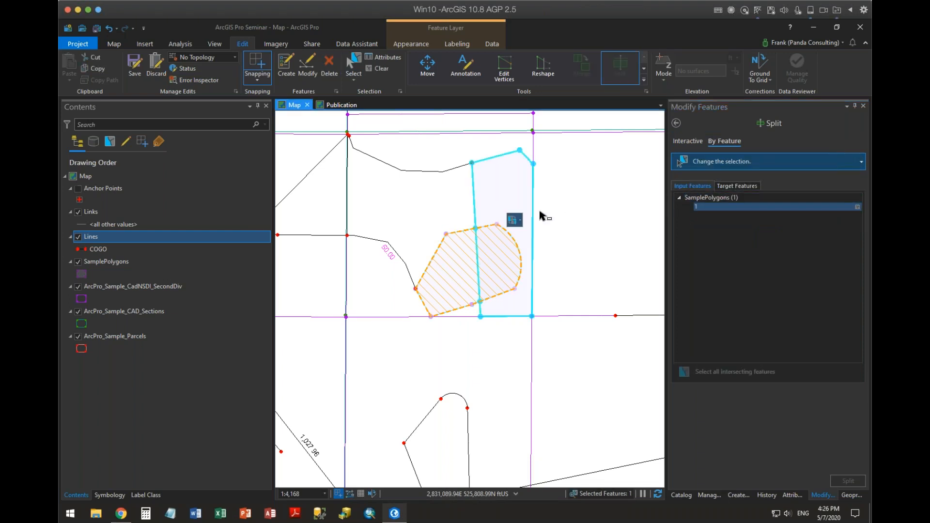
{"action": "left_click", "coordinate": [515, 220]}
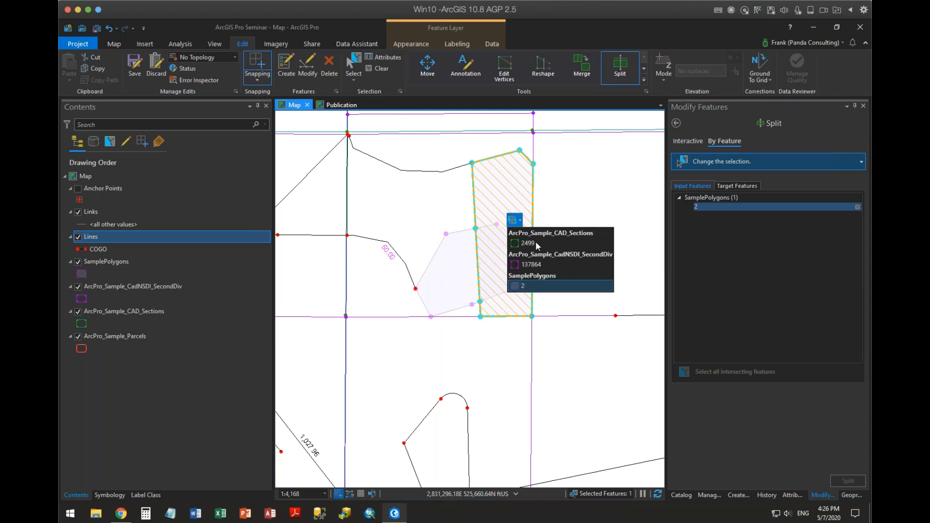
{"action": "left_click", "coordinate": [539, 285]}
Select all intersecting features as targets, keep only SamplePolygons feature 1, and split it by the input polygon.
{"action": "left_click", "coordinate": [744, 186]}
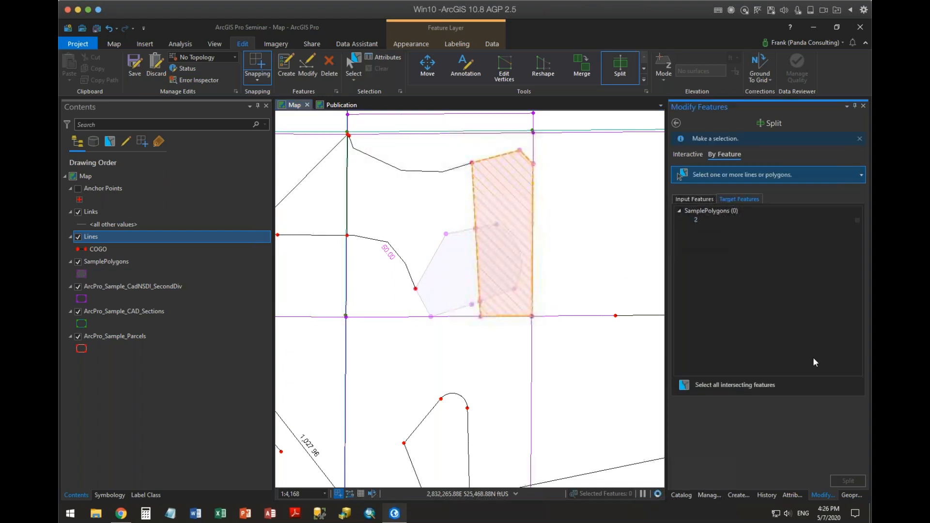
{"action": "left_click", "coordinate": [742, 383]}
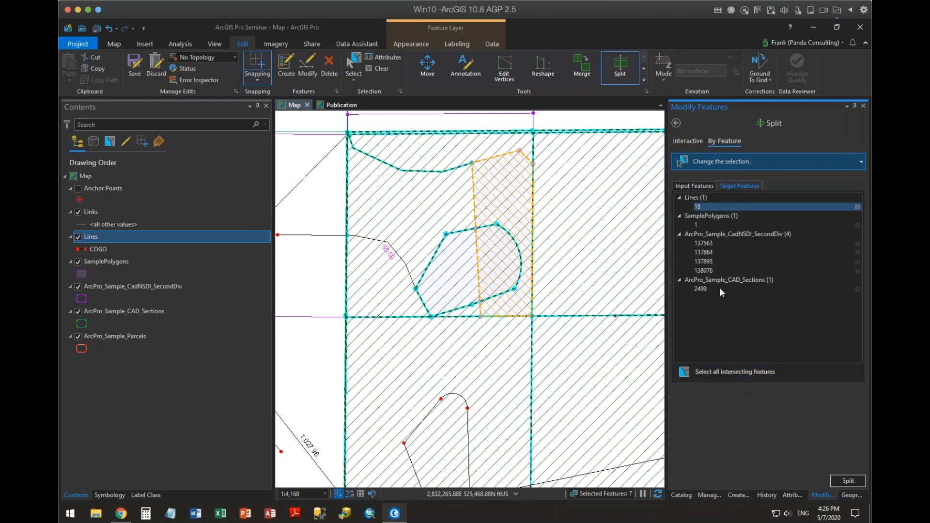
{"action": "right_click", "coordinate": [708, 215]}
{"action": "left_click", "coordinate": [745, 275]}
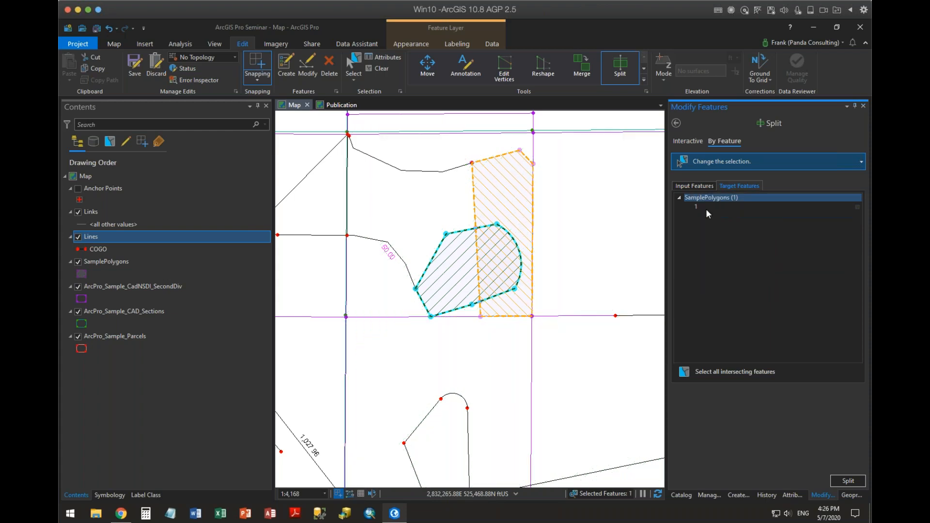
{"action": "left_click", "coordinate": [847, 480]}
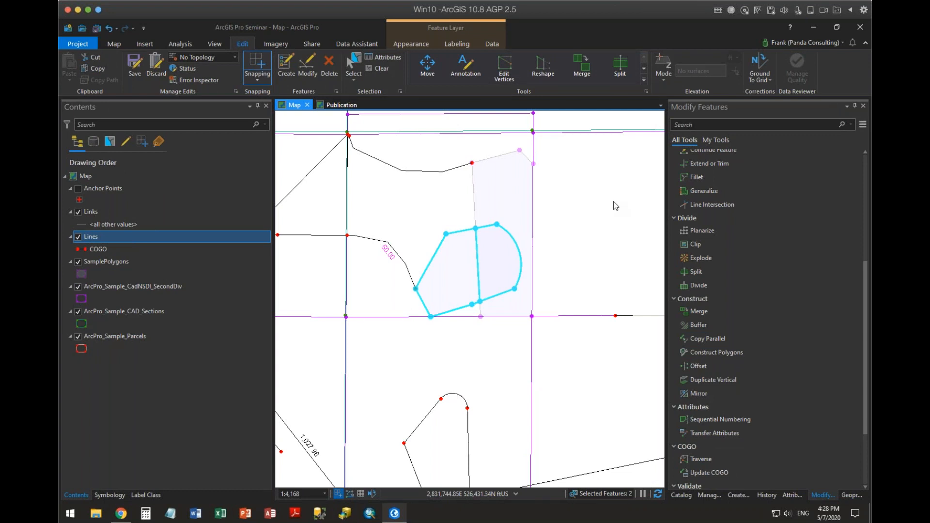
Clear the selection and draw a five-sided SamplePolygons feature in the empty area east of the overlapping polygons.
{"action": "left_click", "coordinate": [377, 68]}
{"action": "left_click", "coordinate": [731, 496]}
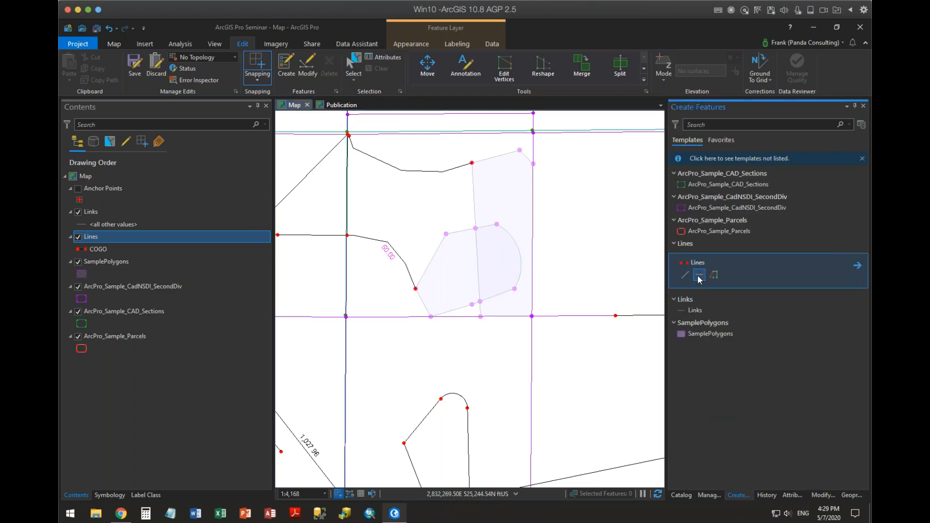
{"action": "left_click", "coordinate": [710, 334]}
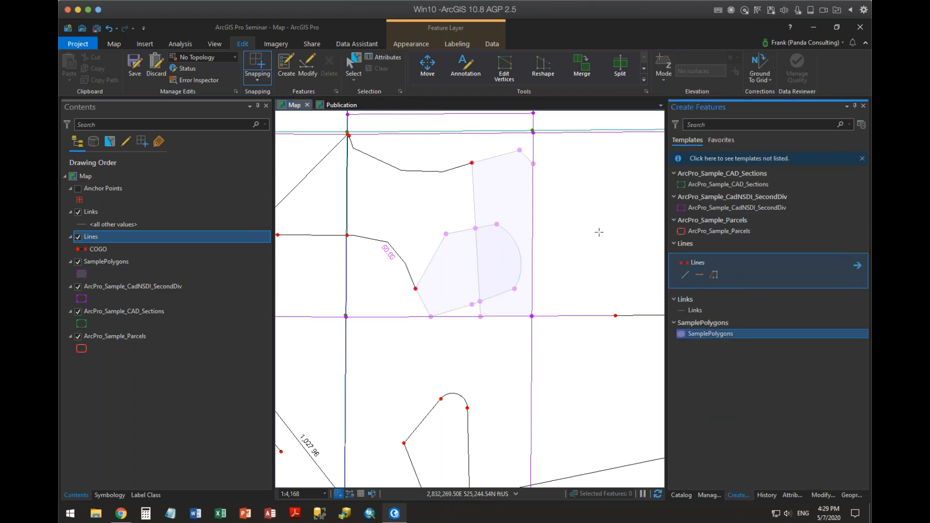
{"action": "left_click", "coordinate": [570, 282]}
{"action": "left_click", "coordinate": [574, 213]}
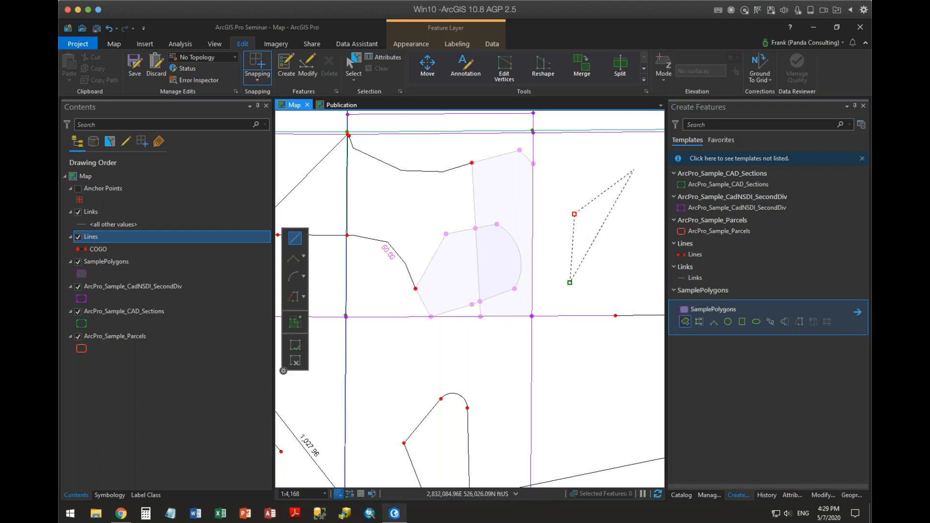
{"action": "right_click", "coordinate": [633, 170]}
{"action": "left_click", "coordinate": [617, 176]}
{"action": "left_click", "coordinate": [635, 186]}
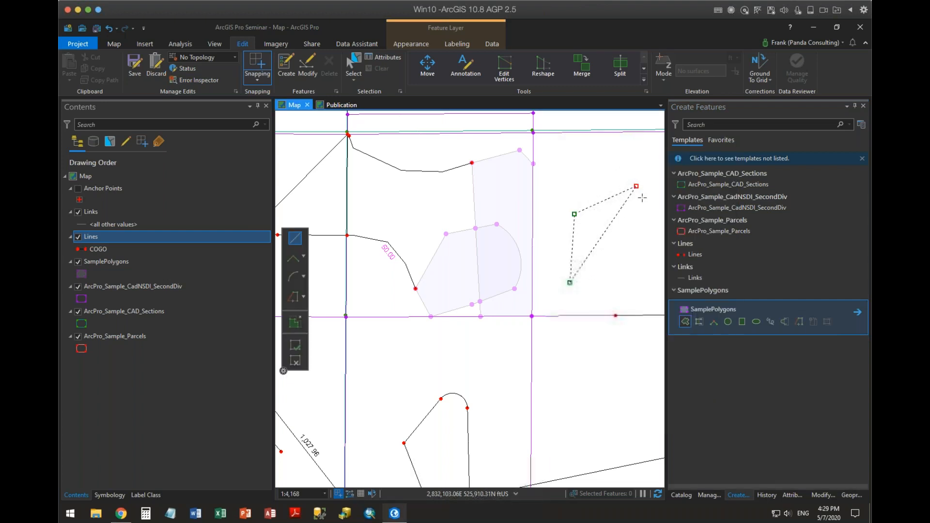
{"action": "left_click", "coordinate": [646, 243]}
{"action": "left_click", "coordinate": [628, 283]}
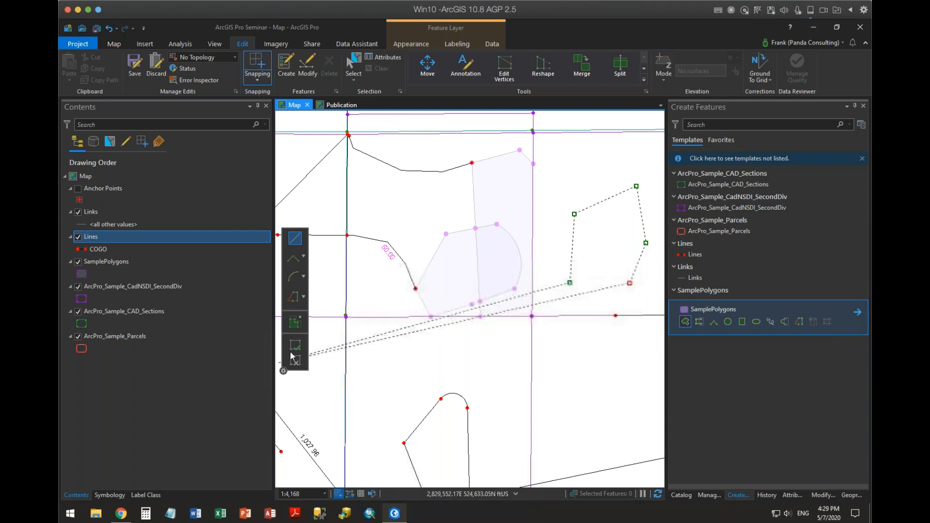
{"action": "left_click", "coordinate": [295, 322]}
Draw a short two-point line in the Lines layer, running north to the parcel boundary below the new five-sided polygon.
{"action": "left_click", "coordinate": [693, 268]}
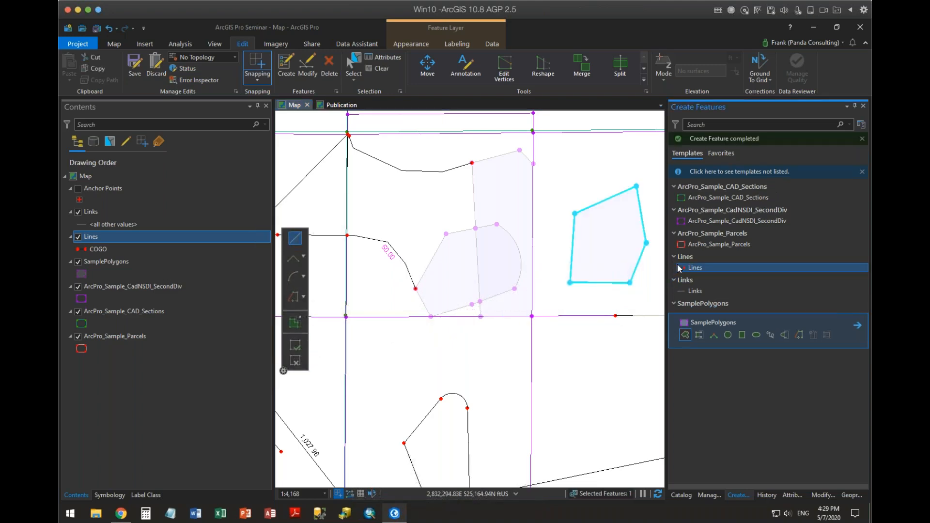
{"action": "left_click", "coordinate": [562, 384]}
{"action": "left_click", "coordinate": [553, 317]}
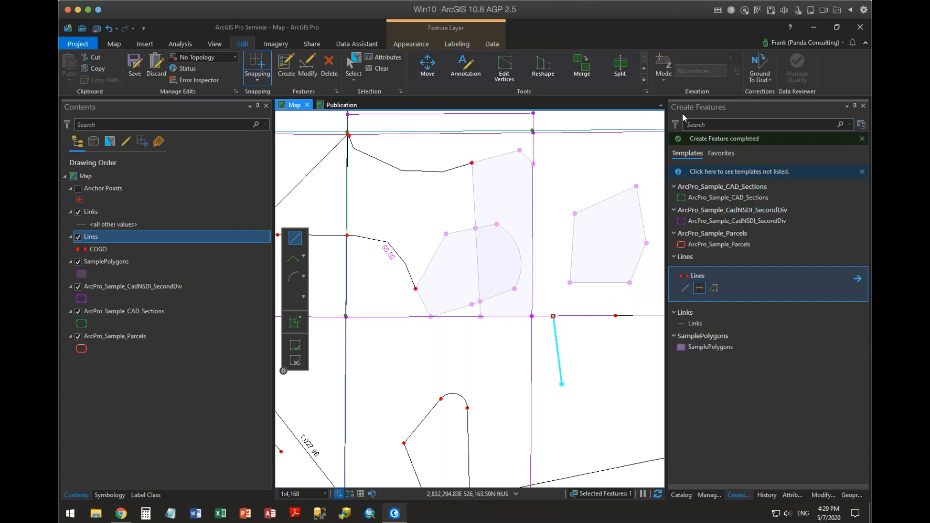
Sketch a four-course Traverse in the Lines layer beside the short line, with distances of about 449, 311, 317 and 276 ft.
{"action": "left_click", "coordinate": [823, 495]}
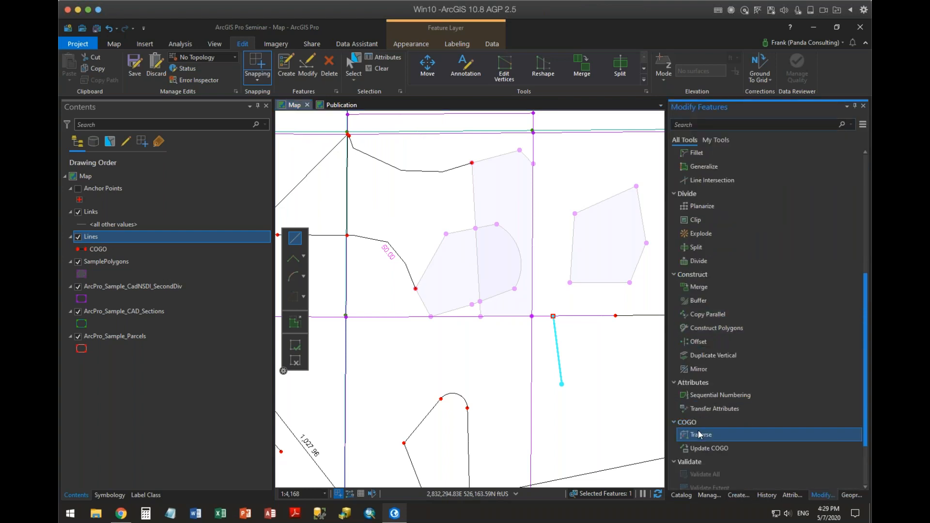
{"action": "left_click", "coordinate": [701, 459]}
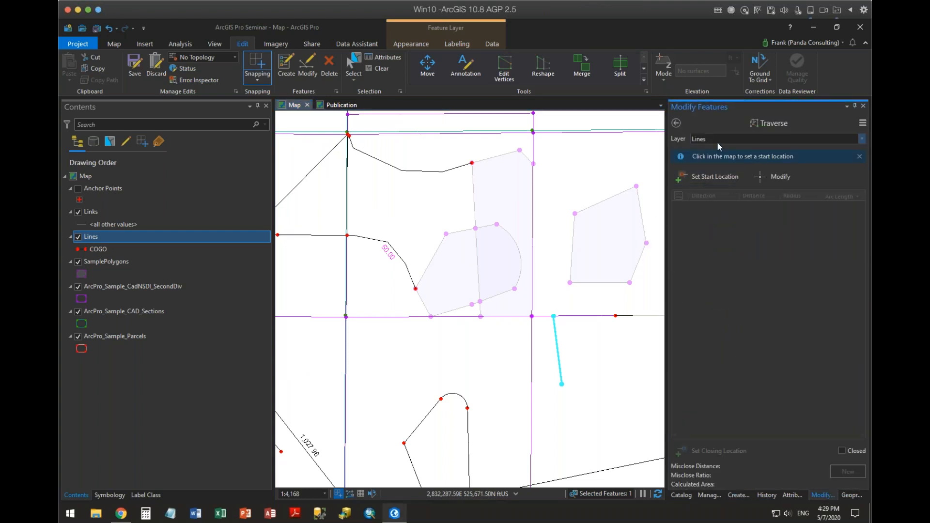
{"action": "left_click", "coordinate": [569, 395]}
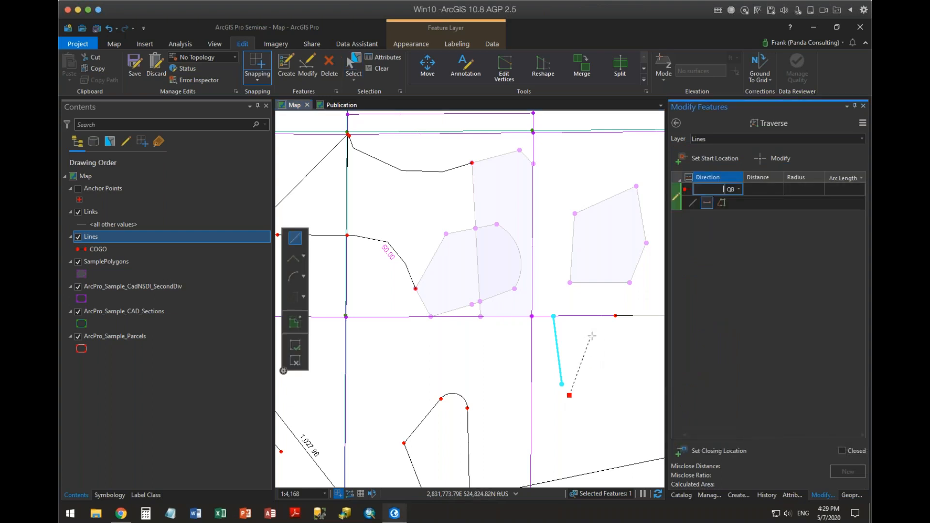
{"action": "left_click", "coordinate": [636, 336]}
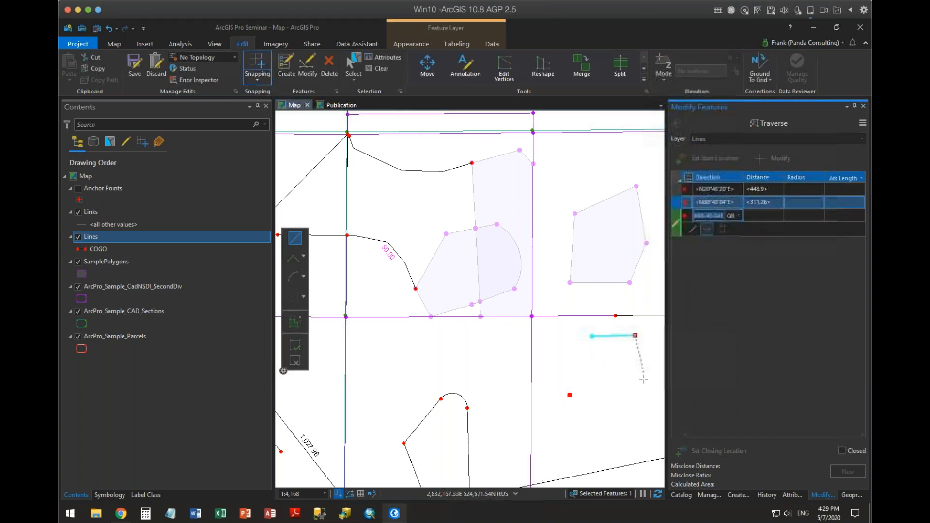
{"action": "left_click", "coordinate": [644, 379]}
{"action": "left_click", "coordinate": [619, 410]}
{"action": "scroll", "coordinate": [587, 419], "scroll_direction": "up", "scroll_amount": 5}
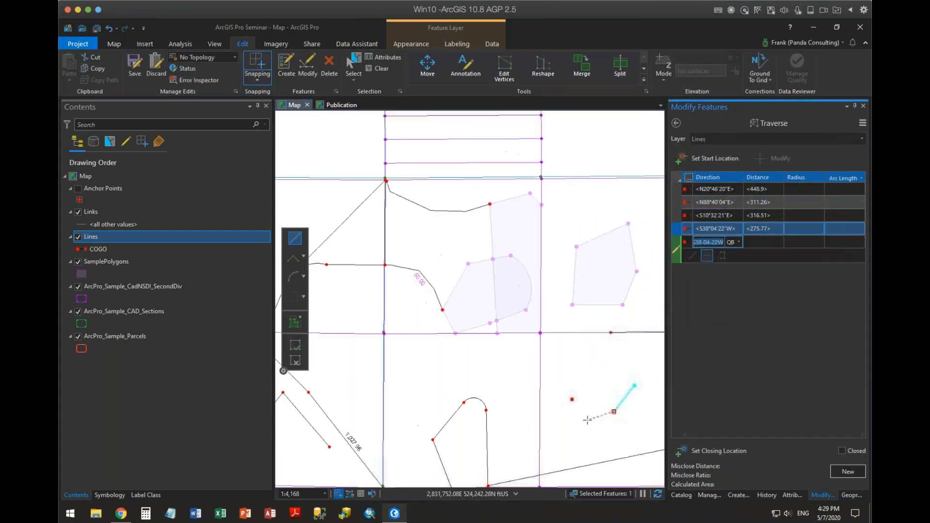
{"action": "scroll", "coordinate": [587, 419], "scroll_direction": "down", "scroll_amount": 5}
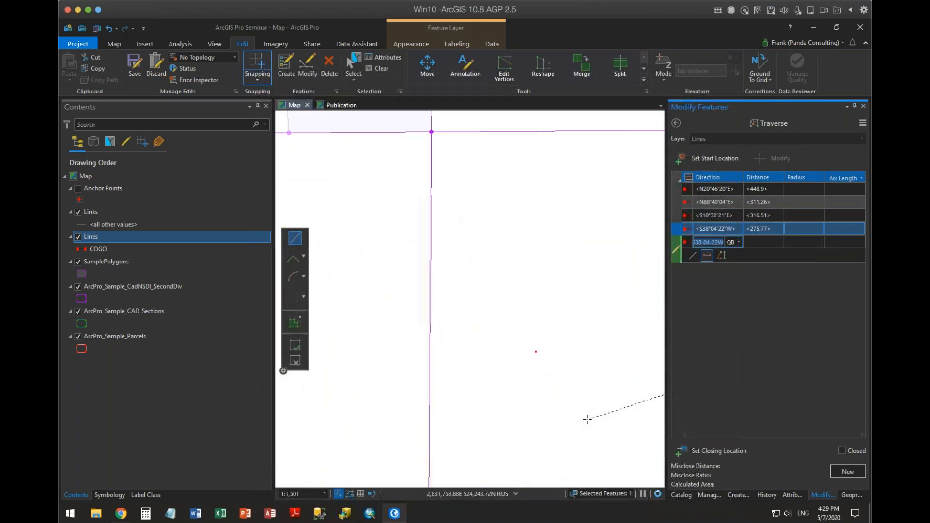
{"action": "left_click_drag", "start_coordinate": [585, 411], "coordinate": [545, 412]}
Show the Traverse tool's choices for importing and exporting ArcMap traverse files and for its options.
{"action": "left_click", "coordinate": [863, 124]}
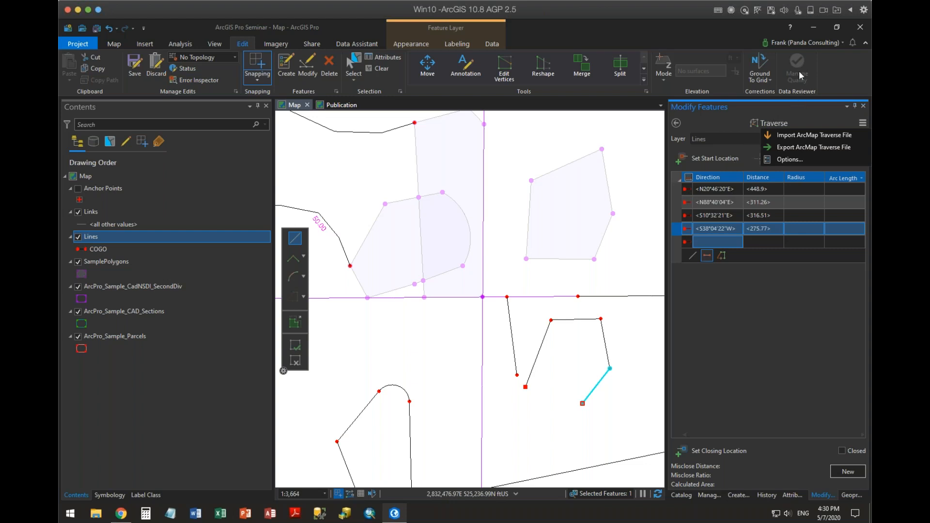
{"action": "left_click", "coordinate": [678, 4]}
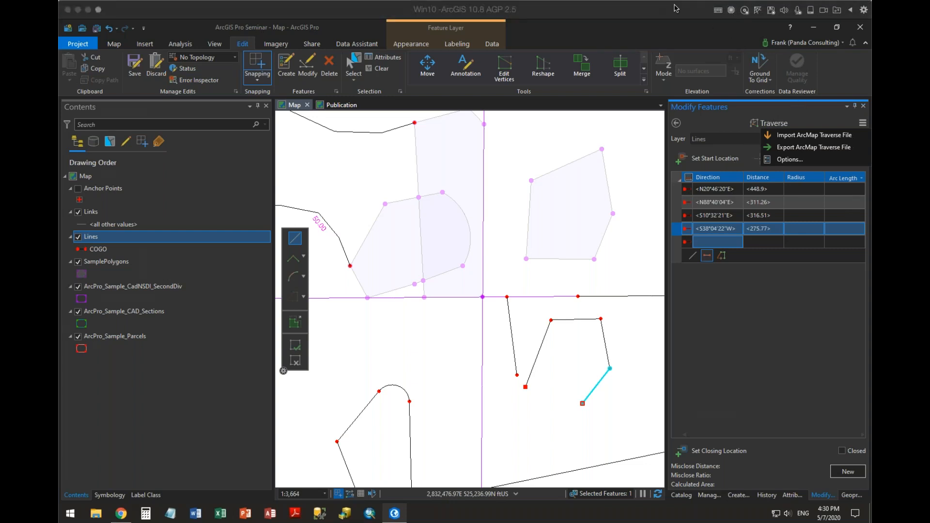
{"action": "left_click", "coordinate": [676, 8]}
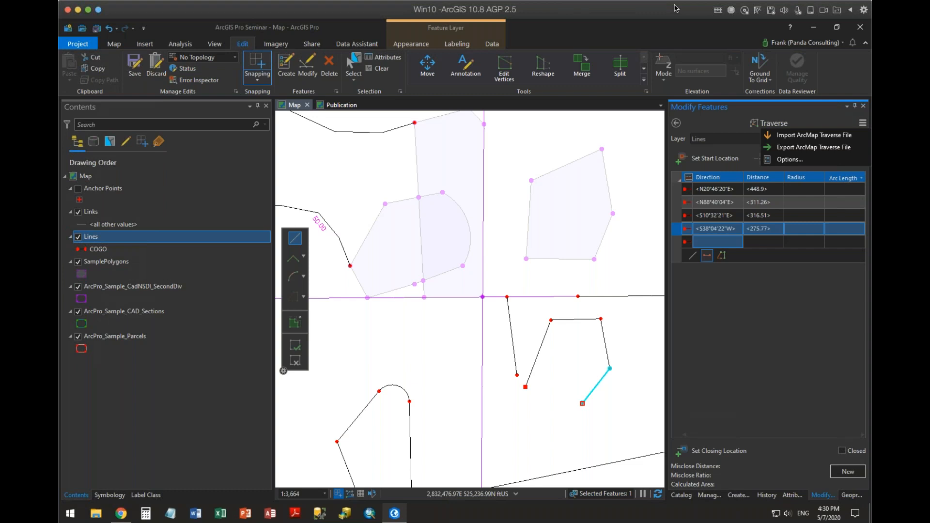